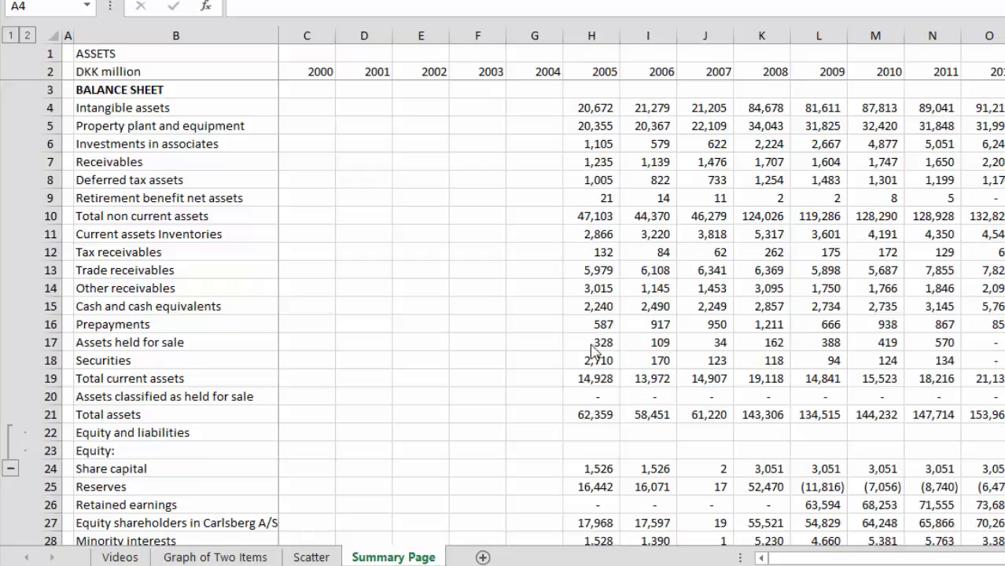
# Step: Review the list of video parts on the Videos sheet, down to Part 7 on financial ratios
pyautogui.click(128, 556)
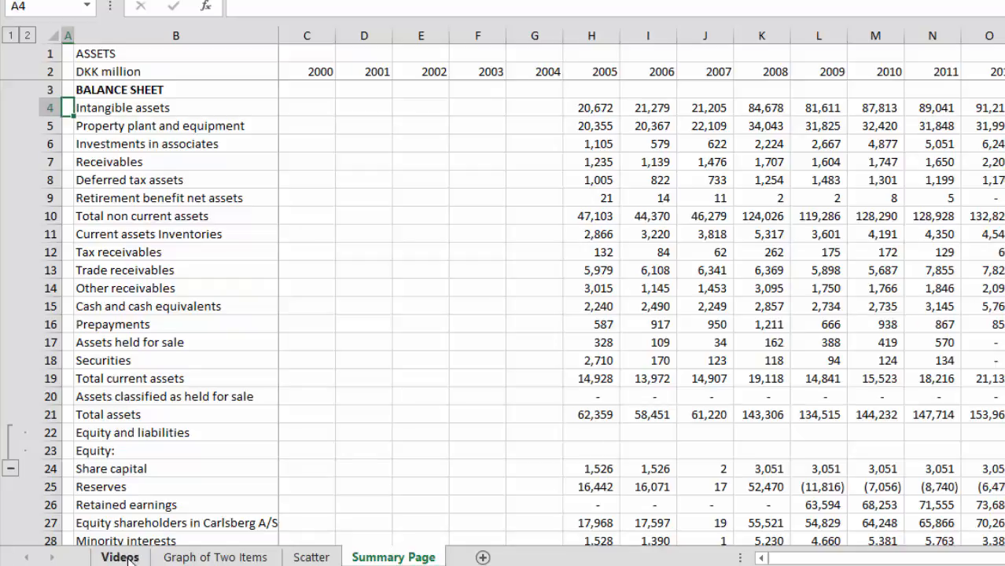
pyautogui.press('Up')
pyautogui.press('Up')
pyautogui.press('Up')
pyautogui.press('Up')
pyautogui.press('Up')
pyautogui.press('Up')
pyautogui.press('Up')
pyautogui.press('Up')
pyautogui.press('Up')
pyautogui.press('Up')
pyautogui.press('Up')
pyautogui.press('Up')
pyautogui.press('Up')
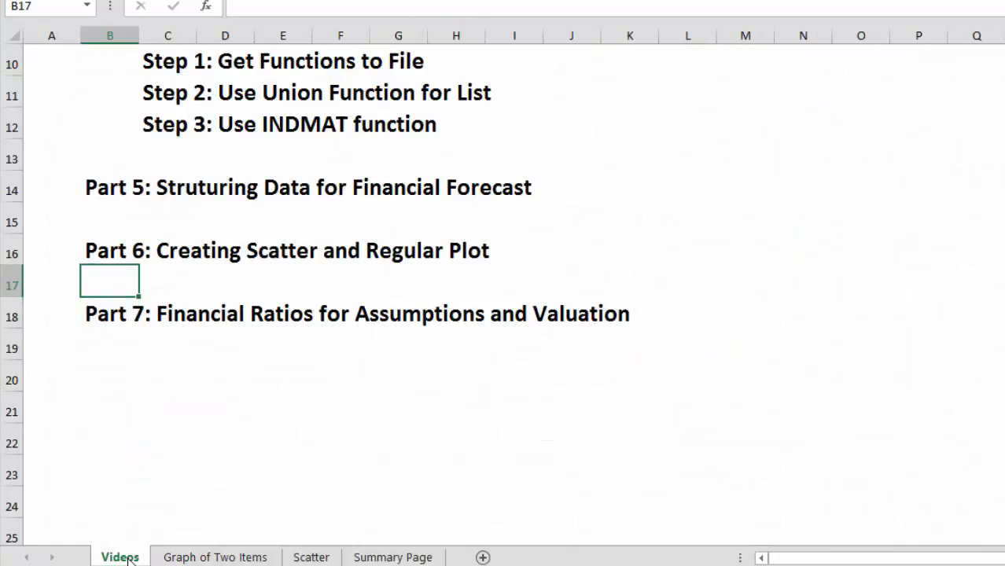
pyautogui.press('Down')
pyautogui.press('Down')
pyautogui.press('Down')
pyautogui.press('Down')
pyautogui.press('Down')
pyautogui.press('Down')
pyautogui.press('Down')
pyautogui.press('Down')
pyautogui.press('Down')
pyautogui.press('Down')
pyautogui.press('Down')
pyautogui.press('Down')
pyautogui.press('Down')
pyautogui.press('Down')
pyautogui.press('Down')
pyautogui.press('Down')
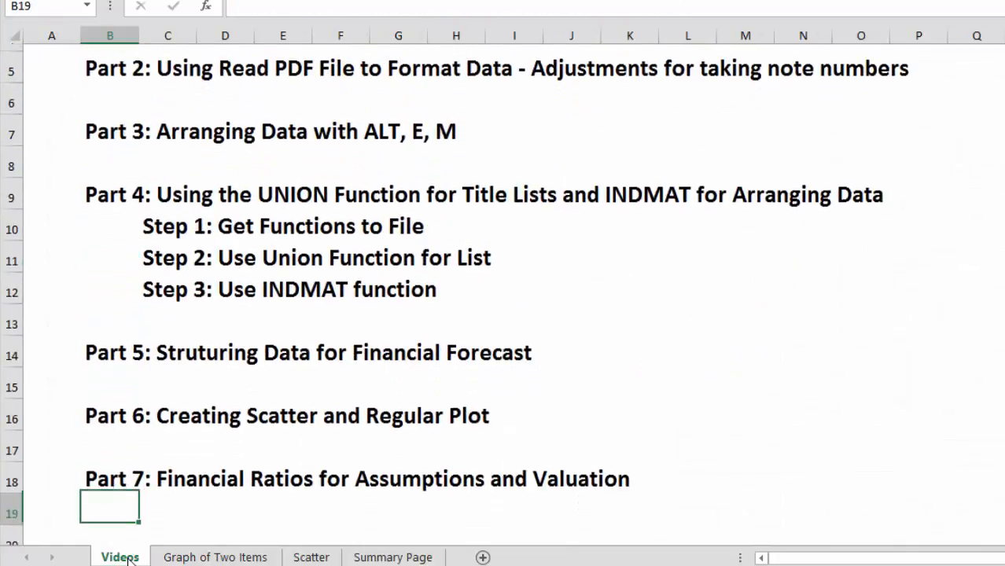
pyautogui.press('Up')
pyautogui.press('Up')
pyautogui.press('Up')
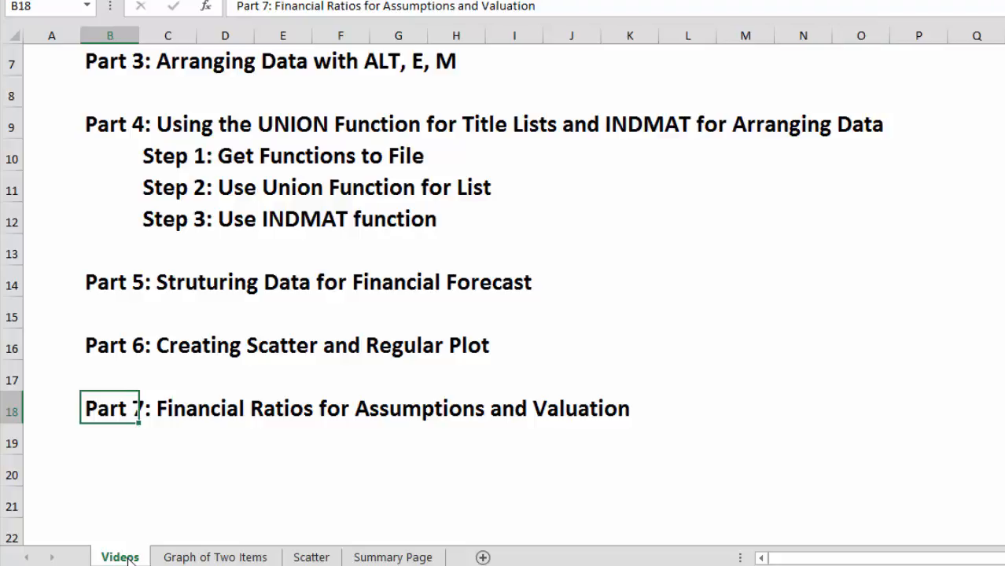
# Step: On the Summary Page sheet, clear the ASSETS title in B1 and delete the whole first row
pyautogui.hotkey('ctrl', 'pagedown')
pyautogui.hotkey('ctrl', 'pagedown')
pyautogui.hotkey('ctrl', 'pagedown')
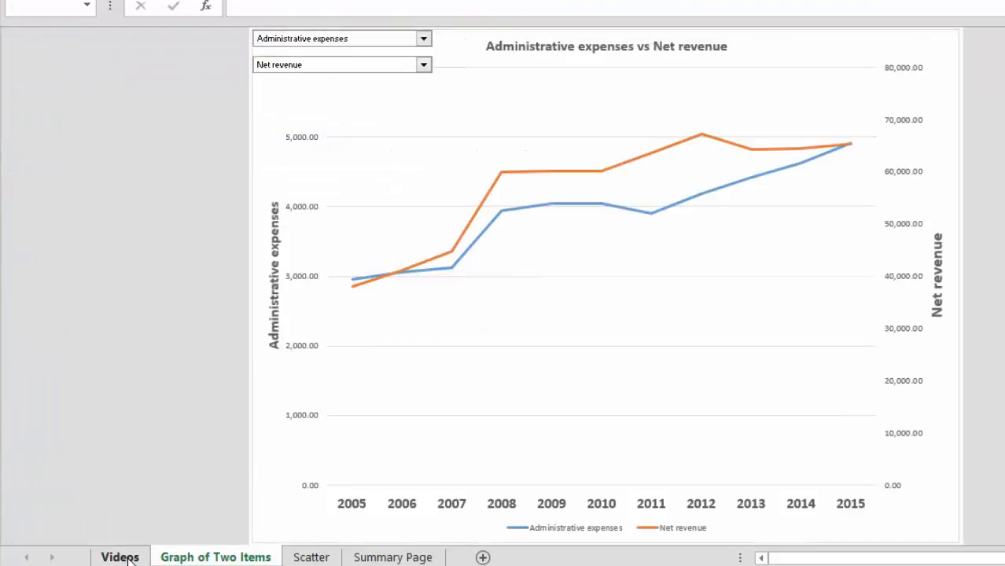
pyautogui.press('Up')
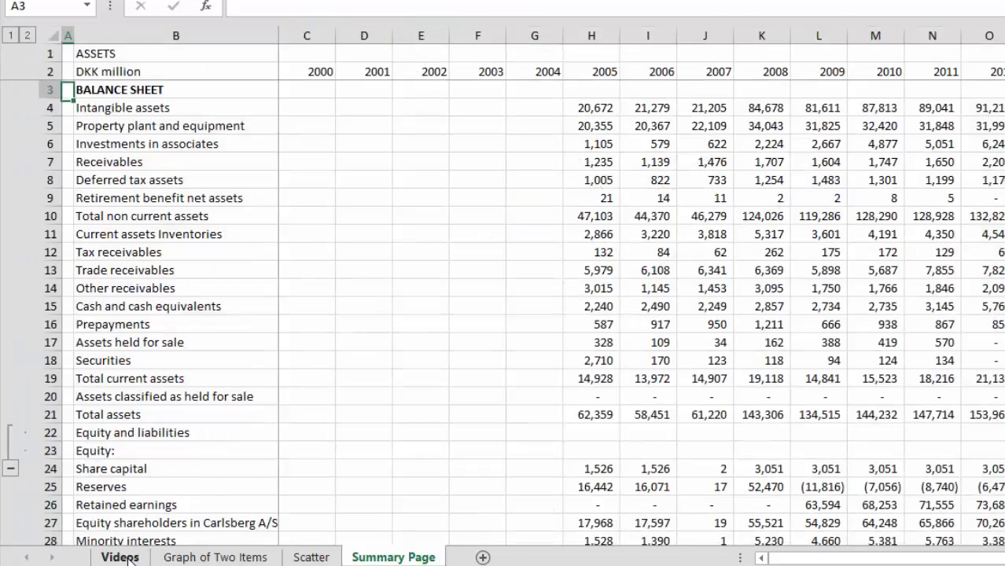
pyautogui.press('Up')
pyautogui.press('Right')
pyautogui.press('Up')
pyautogui.press('Left')
pyautogui.press('Right')
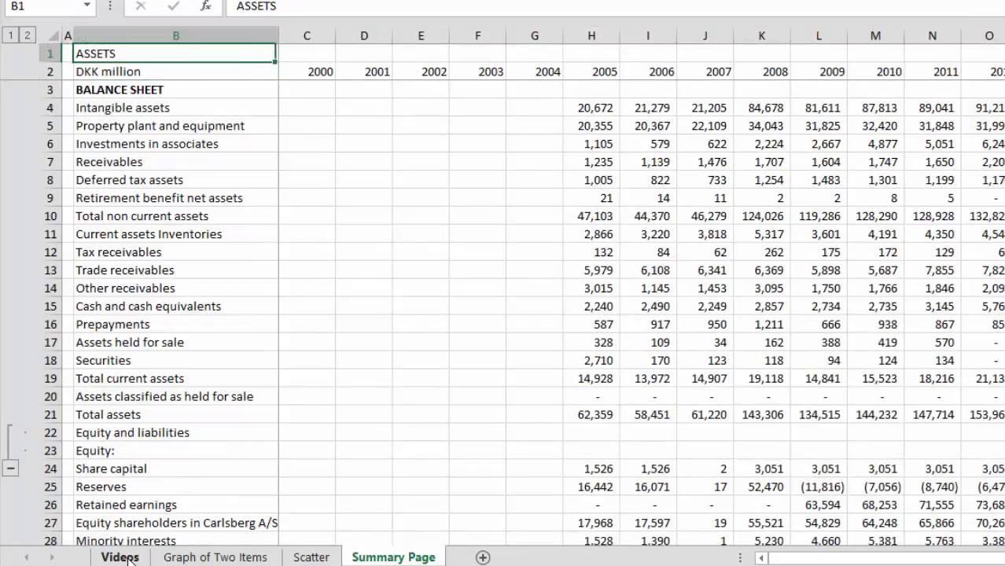
pyautogui.press('Left')
pyautogui.press('Right')
pyautogui.press('Delete')
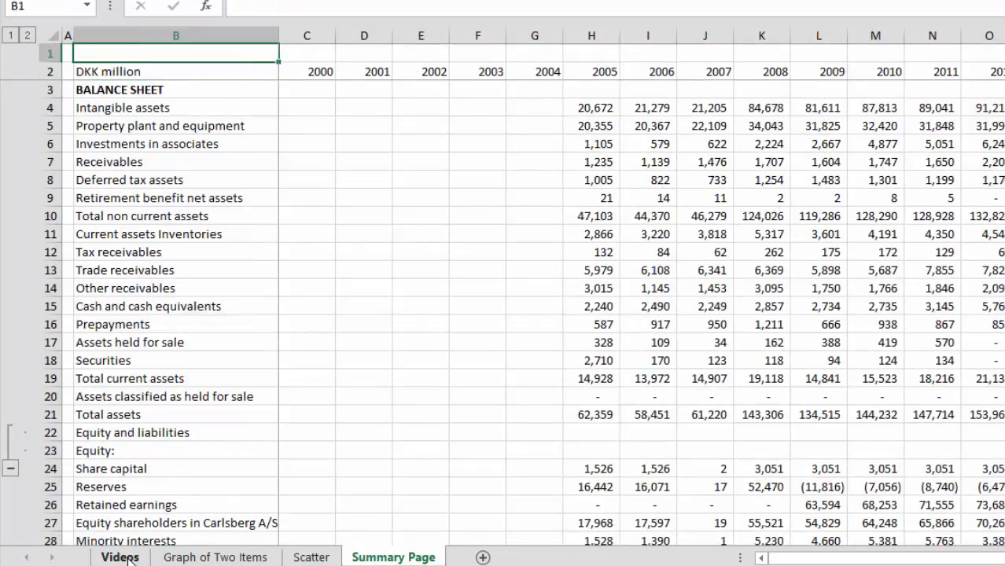
pyautogui.press('Left')
pyautogui.hotkey('shift', 'space')
pyautogui.hotkey('ctrl', '-')
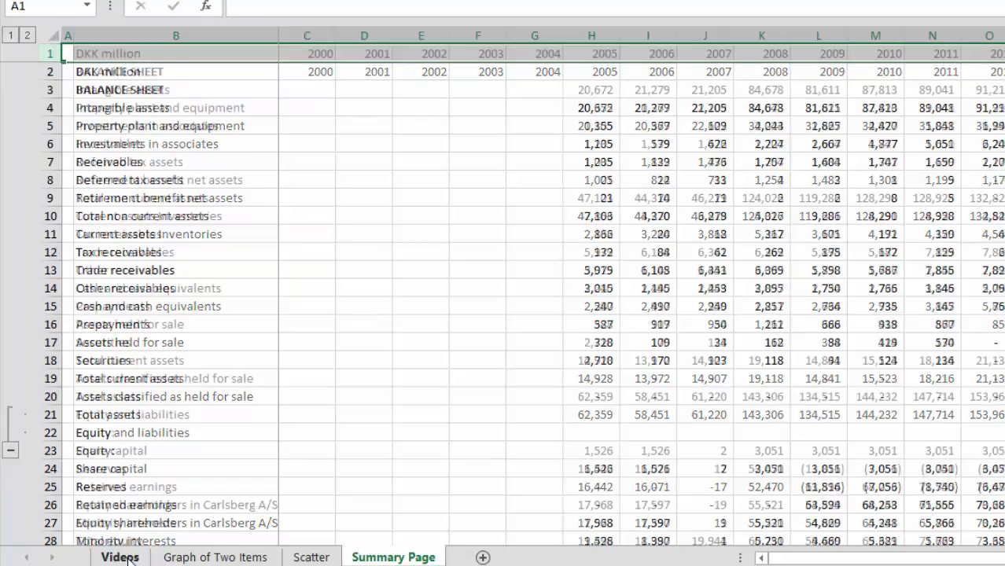
# Step: Move the BALANCE SHEET heading from B2 to A2
pyautogui.press('Down')
pyautogui.press('Right')
pyautogui.hotkey('ctrl', 'x')
pyautogui.press('Left')
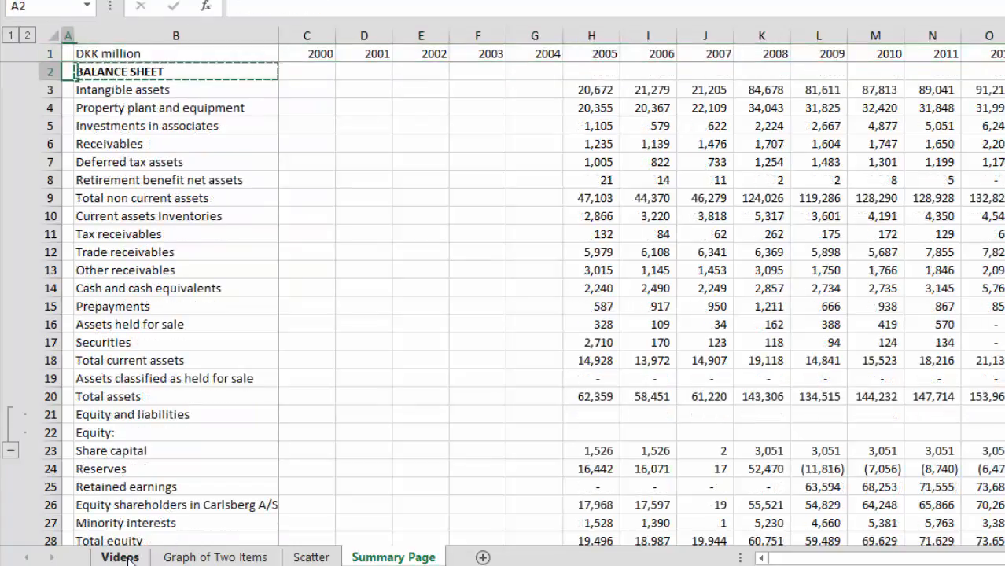
pyautogui.hotkey('ctrl', 'v')
# Step: Look through the balance sheet's asset rows for the subtotal and total lines
pyautogui.press('Down')
pyautogui.press('Down')
pyautogui.press('Down')
pyautogui.press('Down')
pyautogui.press('Down')
pyautogui.press('Down')
pyautogui.press('Down')
pyautogui.press('Down')
pyautogui.press('Down')
pyautogui.press('Down')
pyautogui.press('Down')
pyautogui.press('Down')
pyautogui.press('Down')
pyautogui.press('Down')
pyautogui.press('Down')
pyautogui.press('Down')
pyautogui.press('Down')
pyautogui.press('Down')
pyautogui.press('Down')
pyautogui.press('Down')
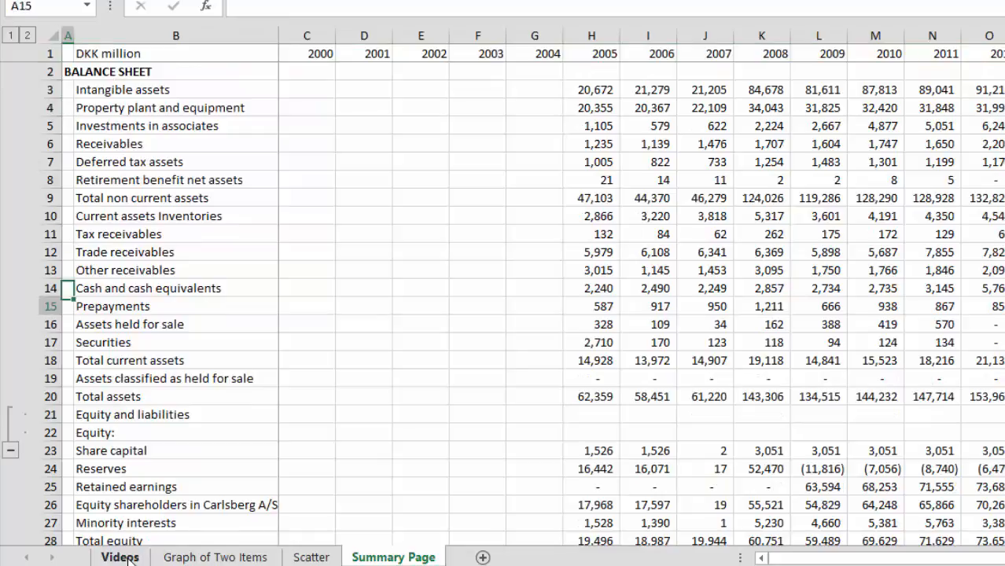
pyautogui.press('Up')
pyautogui.press('Up')
pyautogui.press('Up')
pyautogui.press('Down')
pyautogui.press('Down')
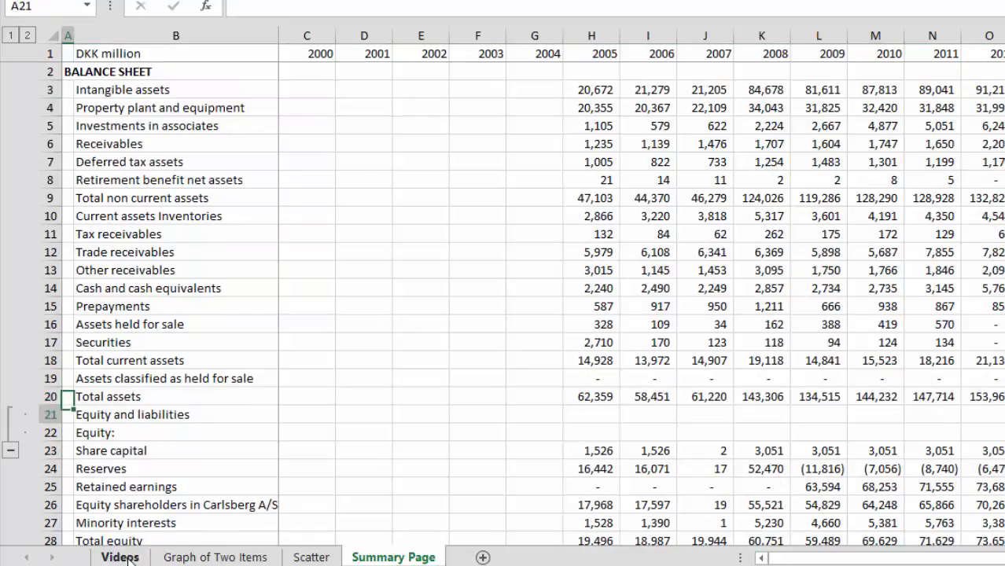
pyautogui.press('Up')
pyautogui.press('Up')
pyautogui.press('Up')
pyautogui.press('Up')
pyautogui.press('Up')
pyautogui.press('Up')
pyautogui.press('Up')
pyautogui.press('Up')
pyautogui.press('Up')
pyautogui.press('Up')
pyautogui.press('Up')
pyautogui.press('Up')
pyautogui.press('Up')
pyautogui.press('Up')
pyautogui.press('Up')
pyautogui.press('Up')
pyautogui.press('Up')
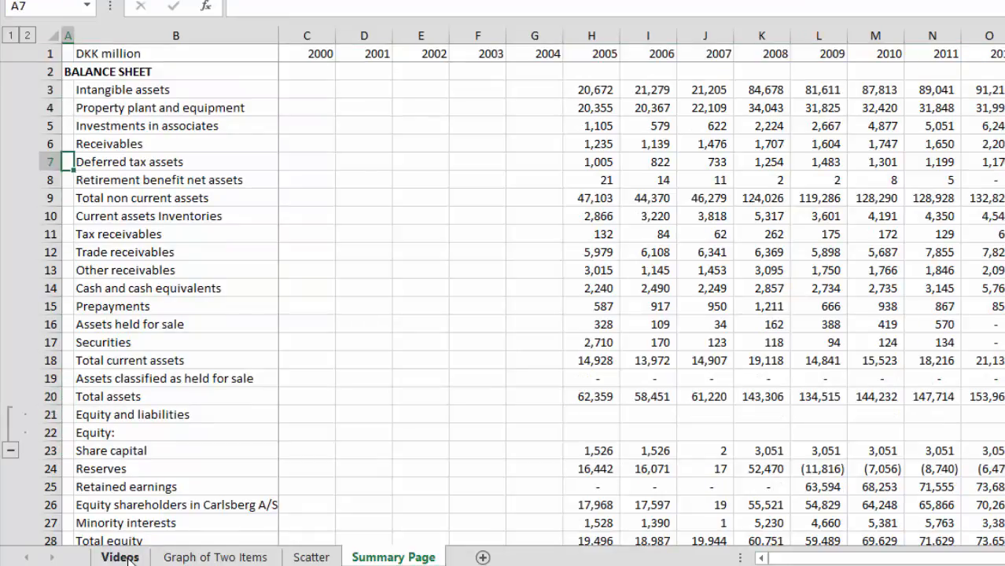
pyautogui.press('Right')
pyautogui.press('Right')
pyautogui.press('Down')
pyautogui.press('Left')
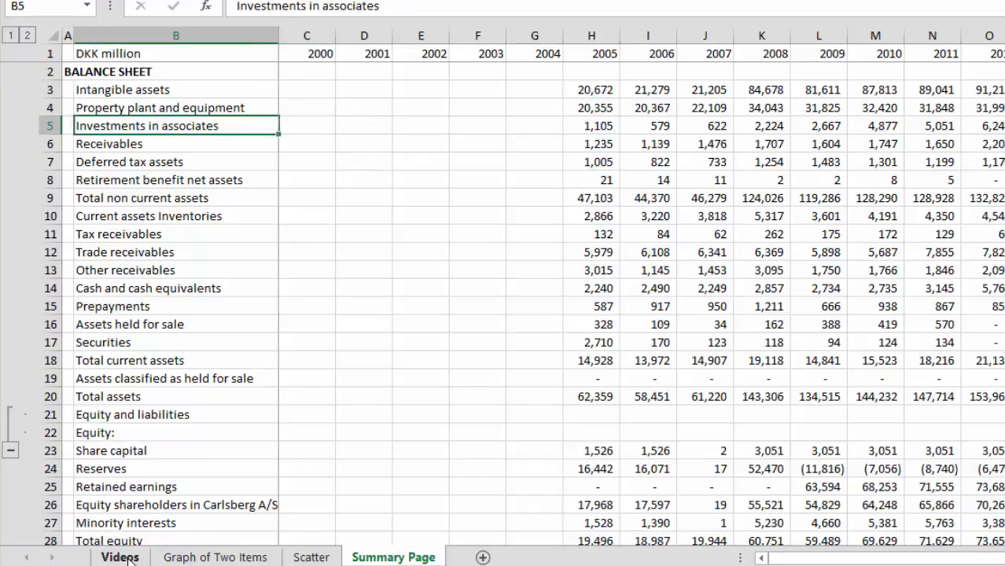
# Step: Apply a thin top and thick bottom border across the Total non current assets row, starting from column B
pyautogui.press('Left')
pyautogui.press('Down')
pyautogui.press('Down')
pyautogui.press('Down')
pyautogui.press('Right')
# Step: Apply a thin top and thick bottom border across the Total current assets row, starting from column B
pyautogui.press('Down')
pyautogui.hotkey('shift', 'space')
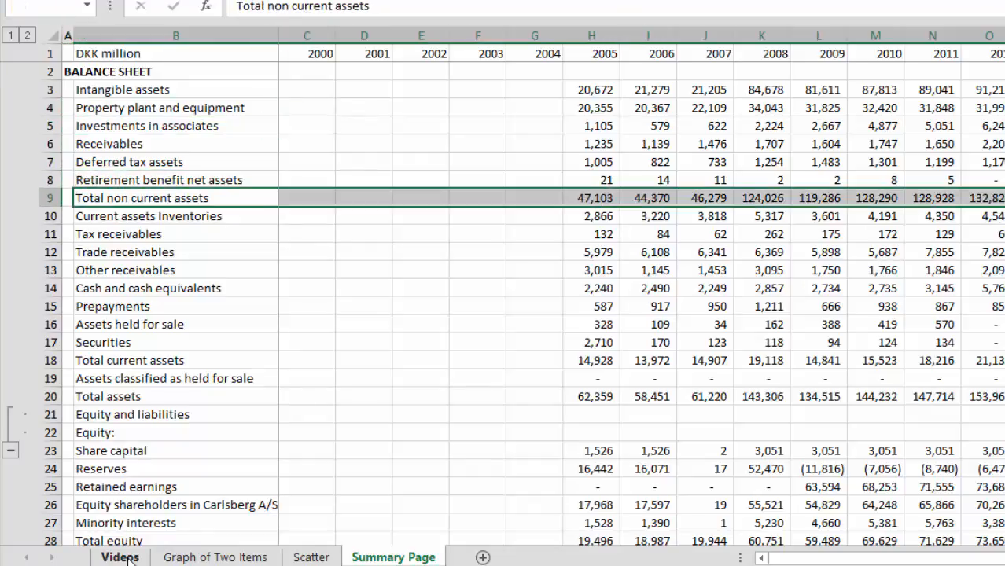
pyautogui.hotkey('alt', 'h')
pyautogui.press('b')
pyautogui.press('t')
pyautogui.press('Down')
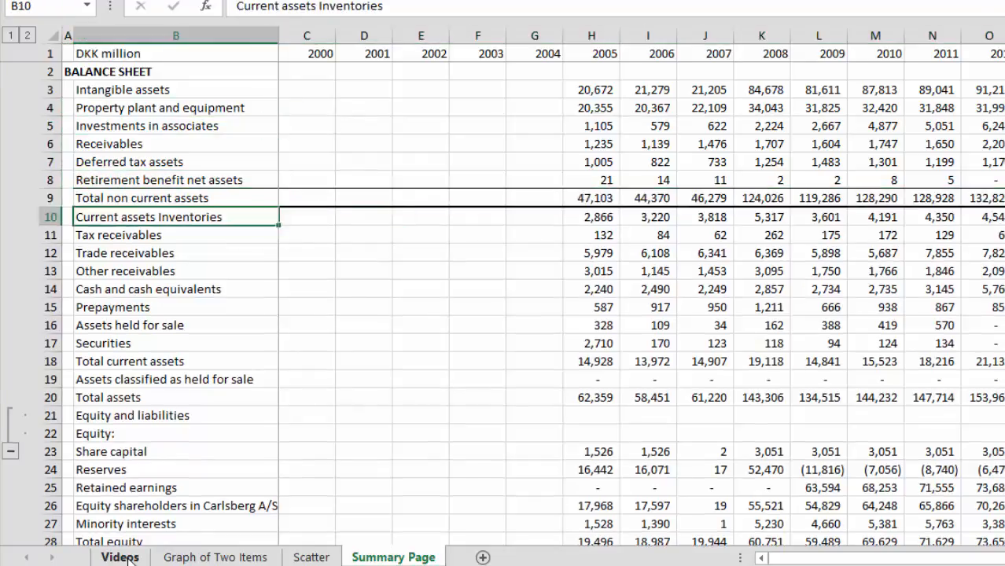
pyautogui.press('Down')
pyautogui.press('Down')
pyautogui.press('Down')
pyautogui.press('Down')
pyautogui.press('Down')
pyautogui.press('Down')
pyautogui.press('Down')
pyautogui.press('Down')
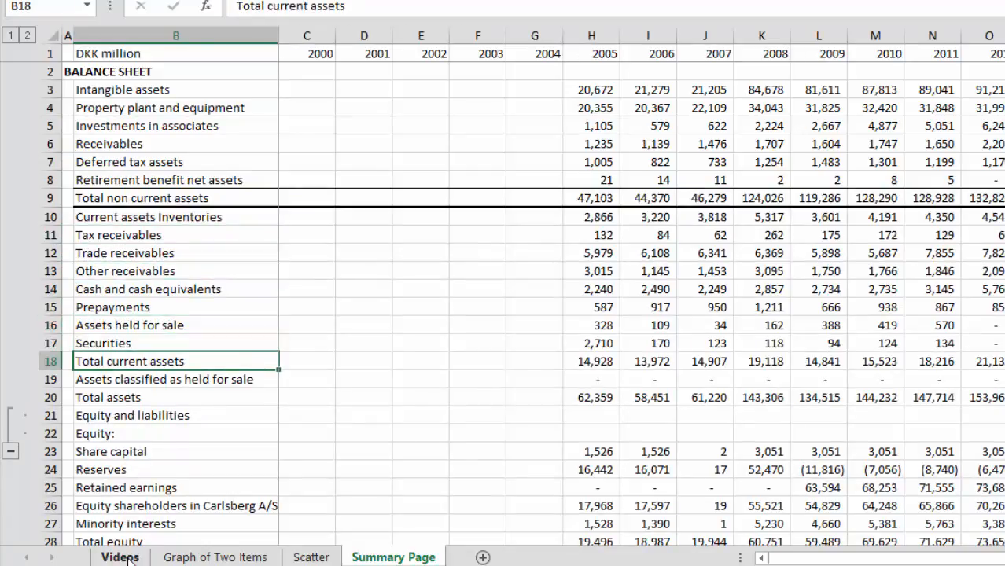
pyautogui.hotkey('shift', 'space')
pyautogui.hotkey('alt', 'h')
pyautogui.press('b')
pyautogui.press('t')
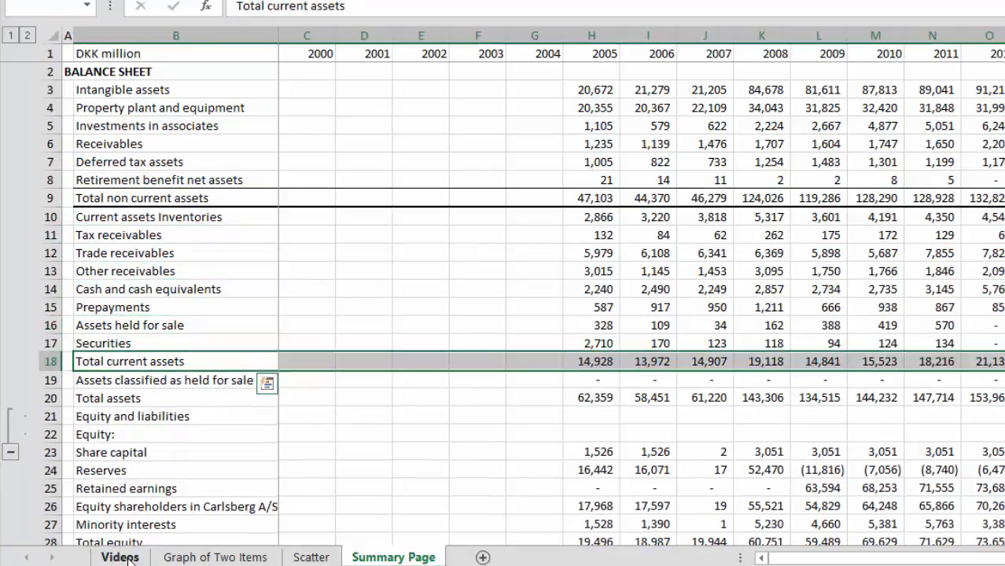
# Step: Apply a thin top and thick bottom border across the Total assets row, starting from column B
pyautogui.press('Down')
pyautogui.press('Down')
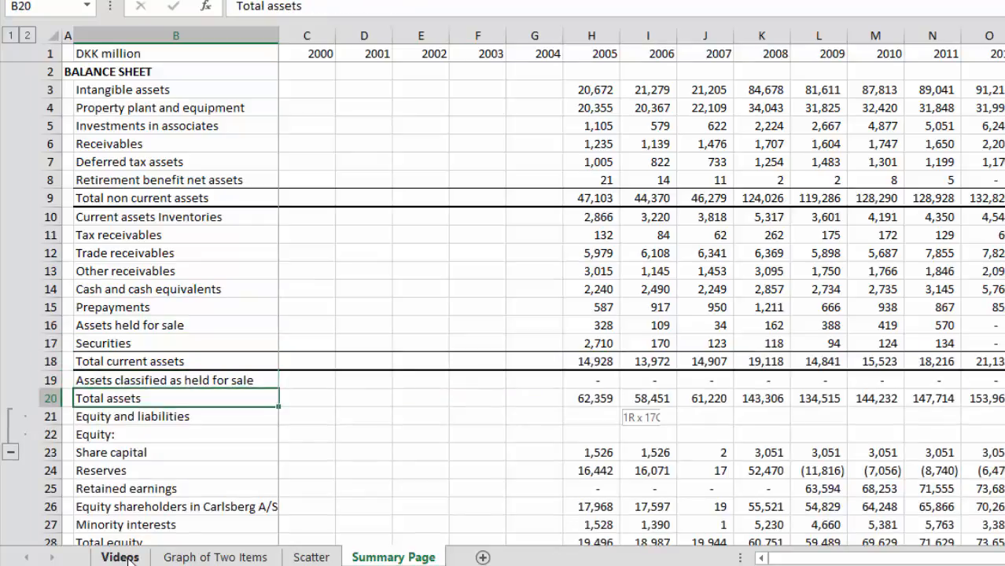
pyautogui.hotkey('shift', 'space')
pyautogui.hotkey('alt', 'h')
pyautogui.press('b')
pyautogui.press('t')
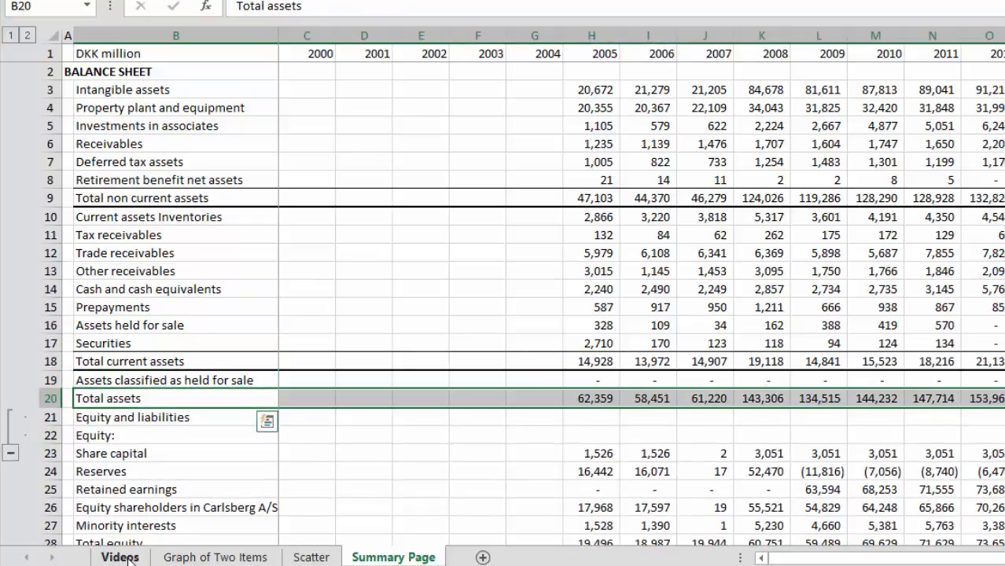
# Step: Apply the same top and thick bottom border across the Total equity row in row 28
pyautogui.press('Down')
pyautogui.press('Down')
pyautogui.press('Down')
pyautogui.press('Down')
pyautogui.press('Down')
pyautogui.press('Down')
pyautogui.press('Down')
pyautogui.press('Down')
pyautogui.press('Down')
pyautogui.press('Down')
pyautogui.press('Down')
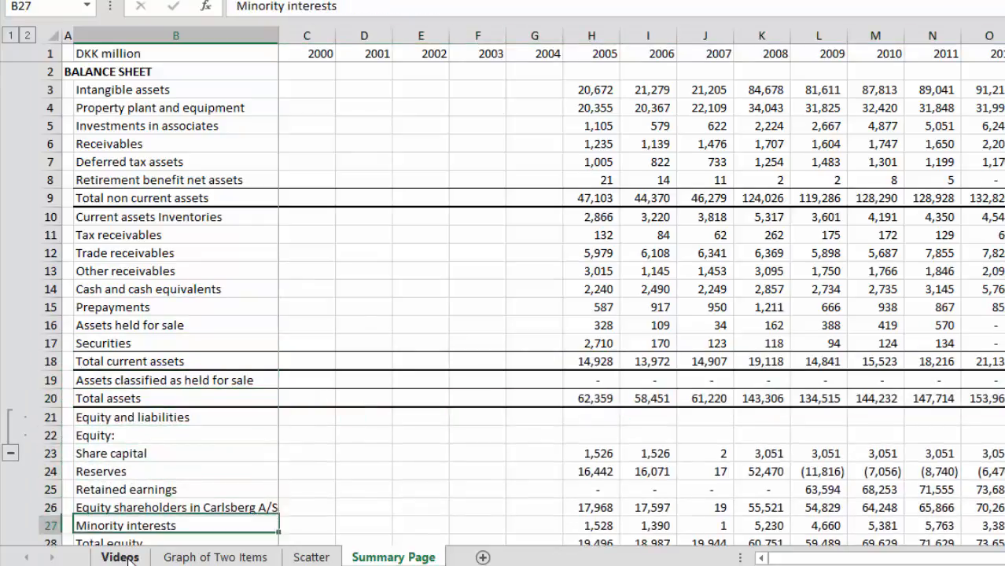
pyautogui.press('Up')
pyautogui.press('Up')
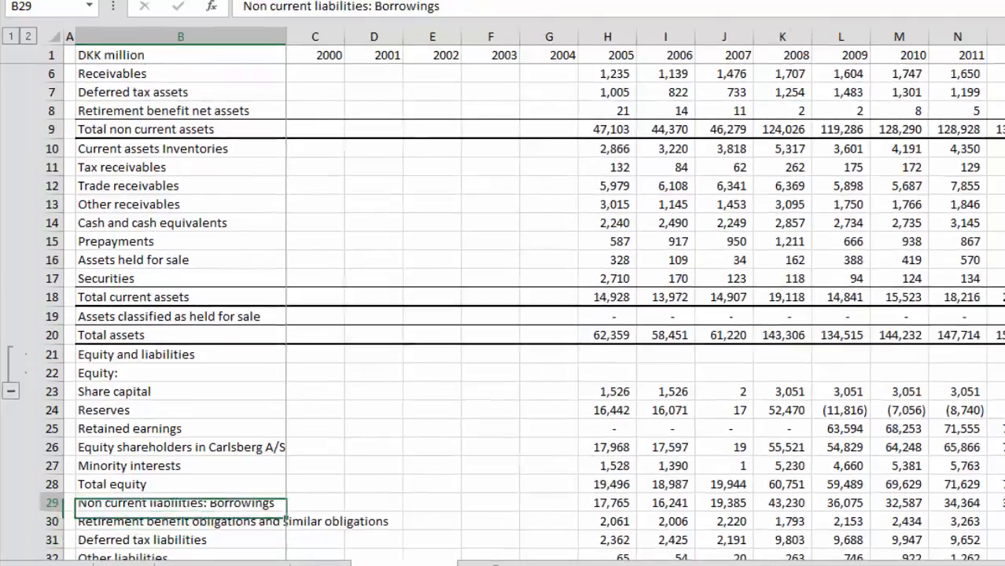
pyautogui.press('Up')
pyautogui.press('Up')
pyautogui.press('Up')
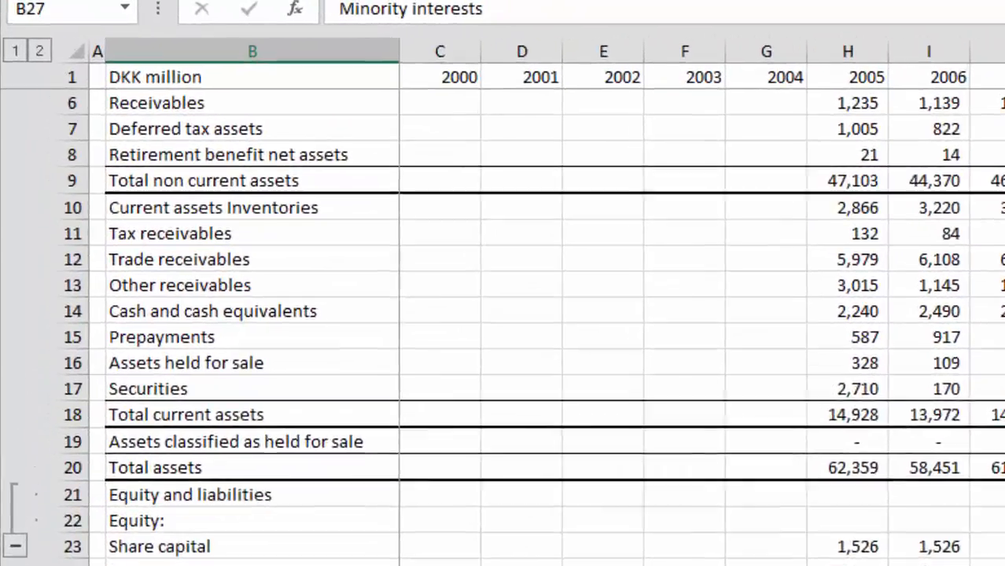
pyautogui.press('Down')
pyautogui.press('Down')
pyautogui.hotkey('shift', 'space')
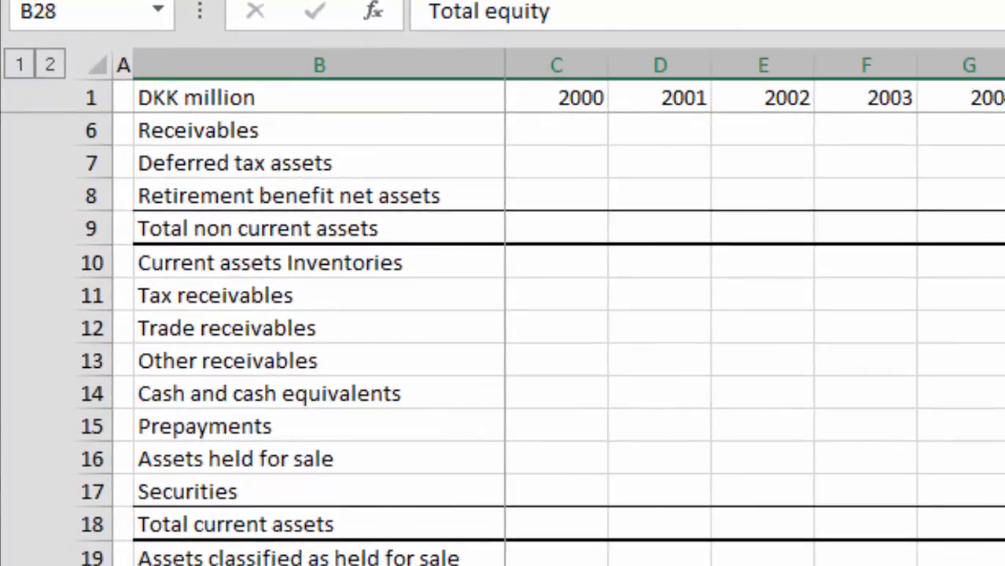
# Step: Apply the same top and thick bottom border across the Total non current liabilities row in row 34
pyautogui.press('Down')
pyautogui.press('Down')
pyautogui.press('Down')
pyautogui.press('Down')
pyautogui.press('Down')
pyautogui.press('Down')
pyautogui.press('Down')
pyautogui.press('Down')
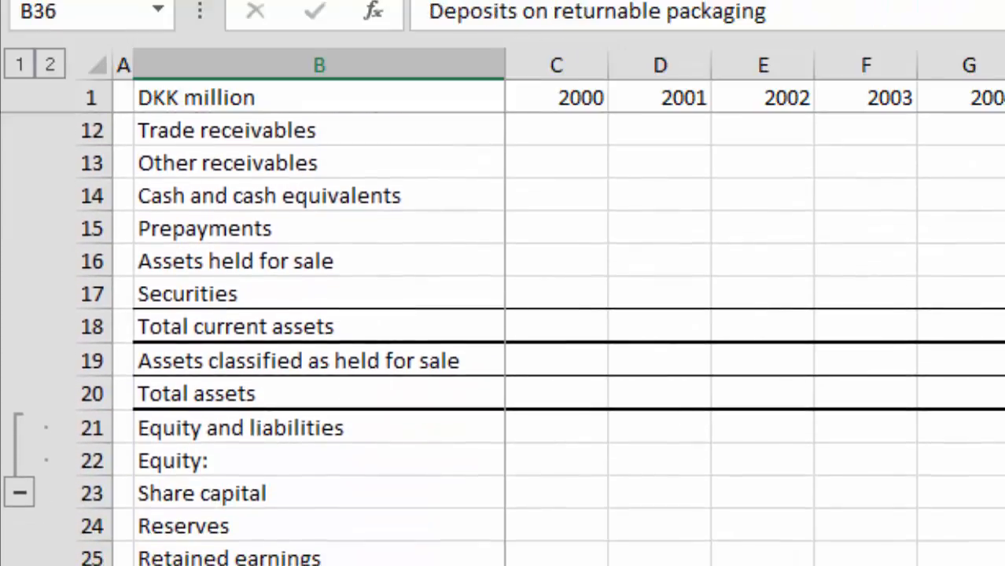
pyautogui.press('Up')
pyautogui.press('Up')
pyautogui.hotkey('shift', 'space')
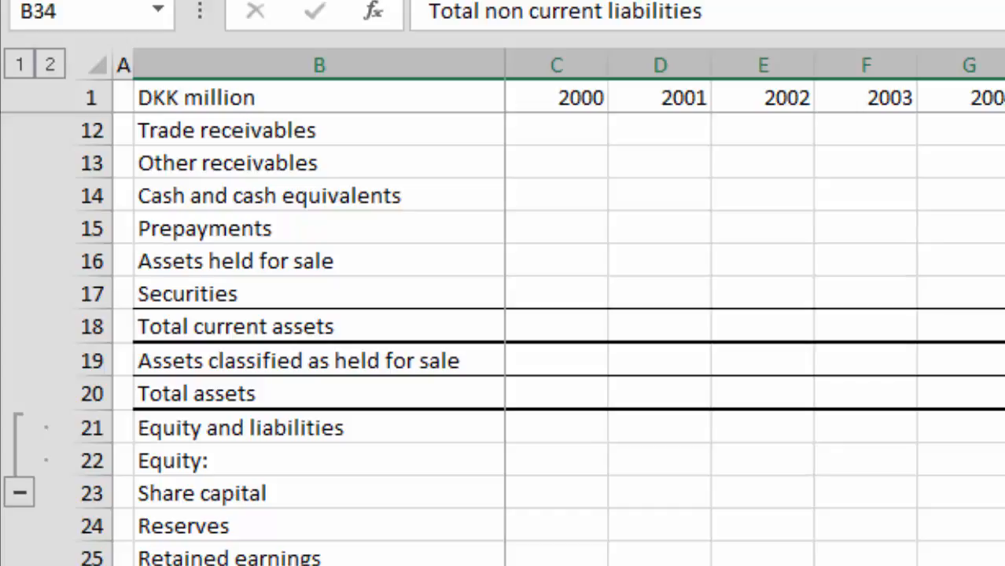
# Step: Apply the same top and thick bottom border across the Total current liabilities row in row 41
pyautogui.press('Down')
pyautogui.press('Down')
pyautogui.press('Down')
pyautogui.press('Down')
pyautogui.press('Down')
pyautogui.press('Down')
pyautogui.press('Down')
pyautogui.press('Down')
pyautogui.press('Down')
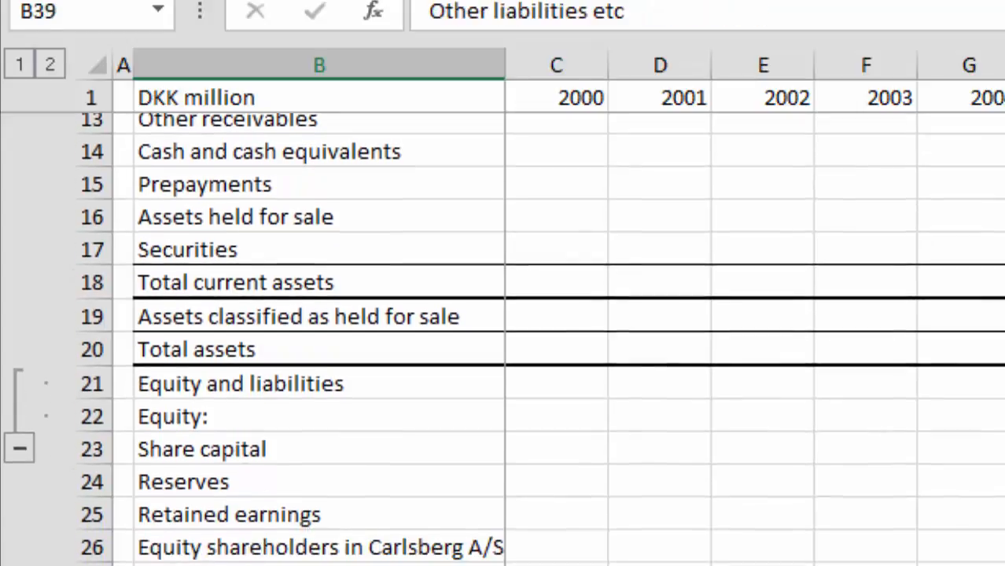
pyautogui.press('Up')
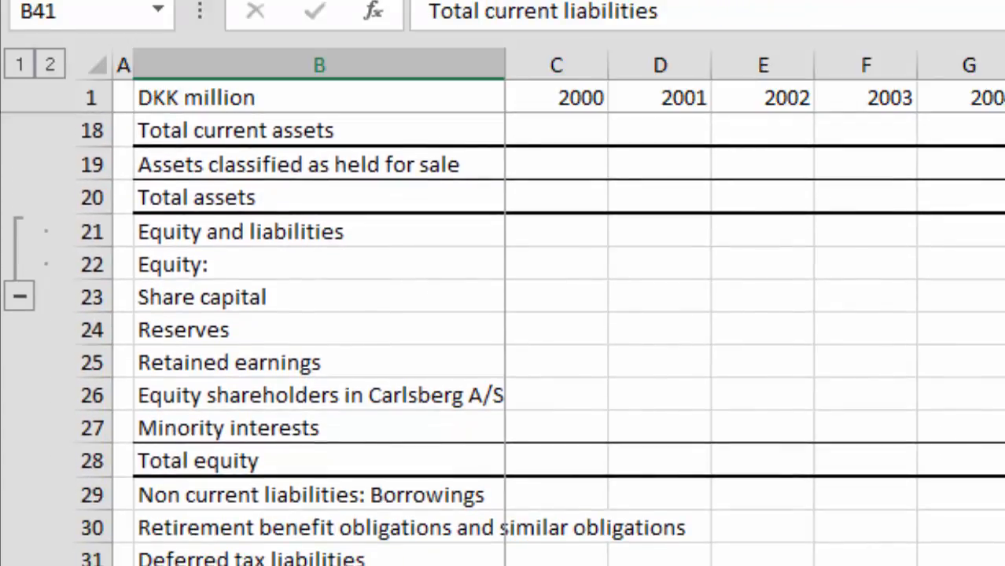
pyautogui.hotkey('shift', 'space')
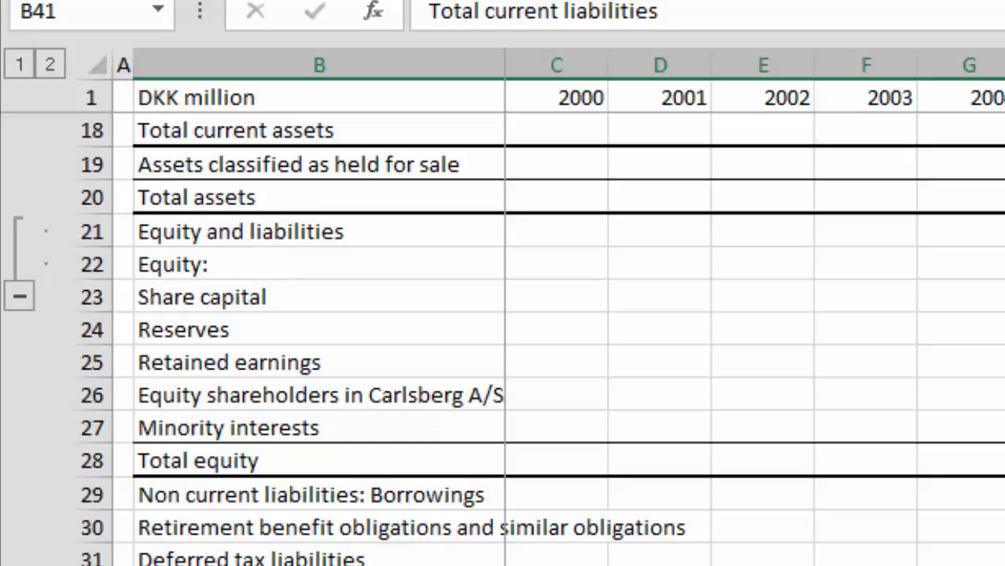
# Step: Apply the same top and thick bottom border to the Total liabilities and Total equity and liabilities rows
pyautogui.press('Down')
pyautogui.hotkey('shift', 'space')
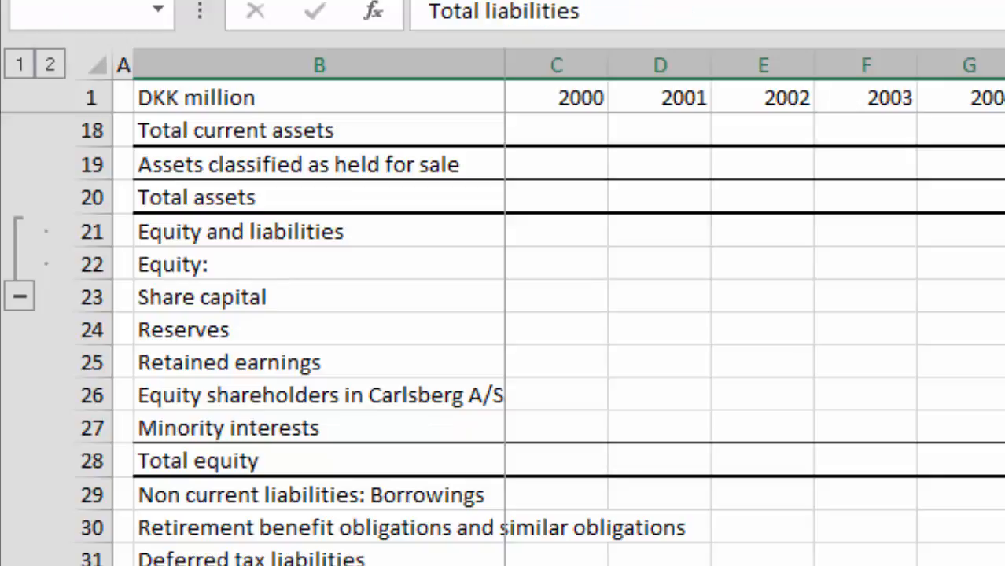
pyautogui.press('Down')
pyautogui.press('Down')
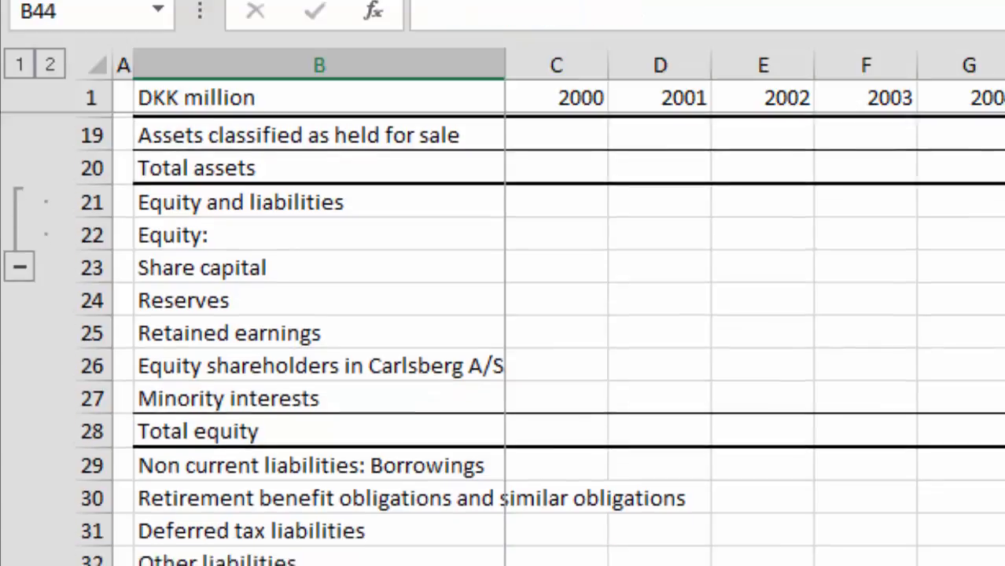
pyautogui.hotkey('shift', 'space')
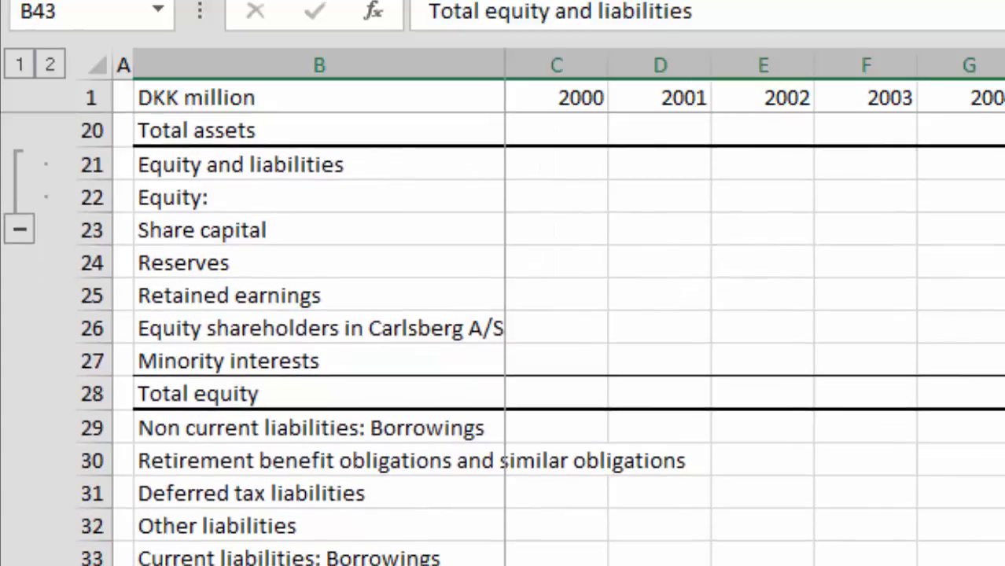
# Step: Enter the section heading PROFIT AND LOSS in A44, below the Total equity and liabilities row
pyautogui.press('Down')
pyautogui.press('Left')
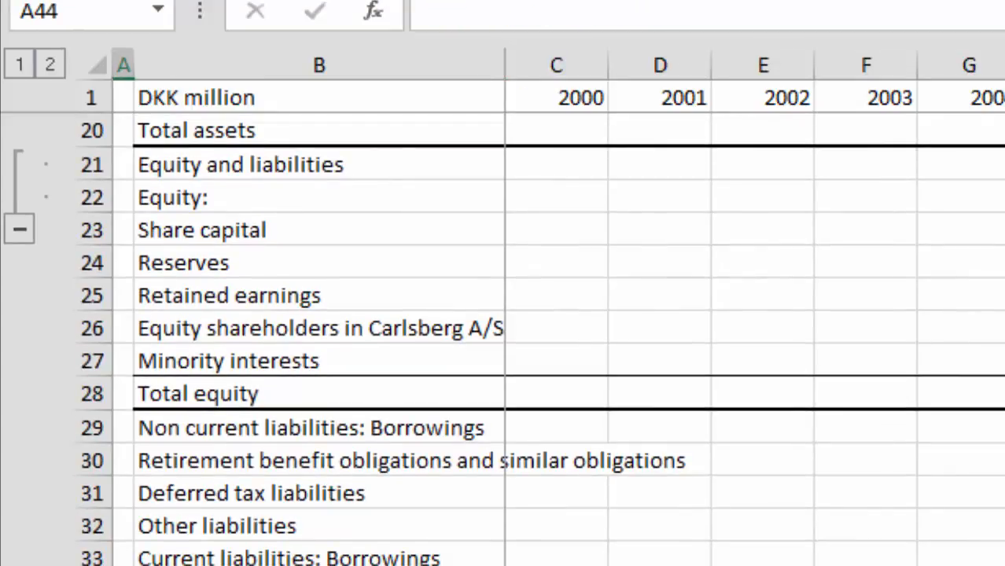
pyautogui.write('P')
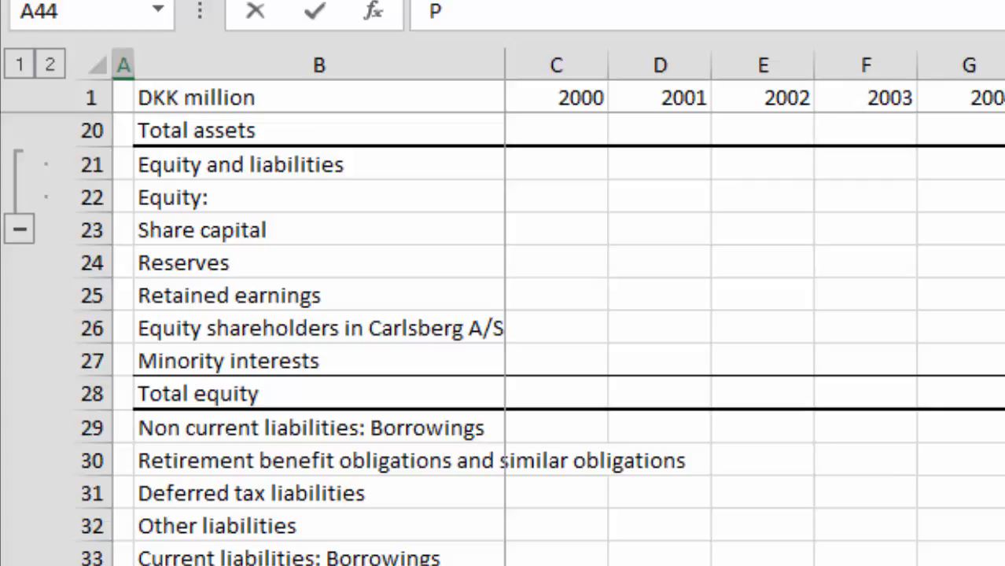
pyautogui.write('ROFIT AND L')
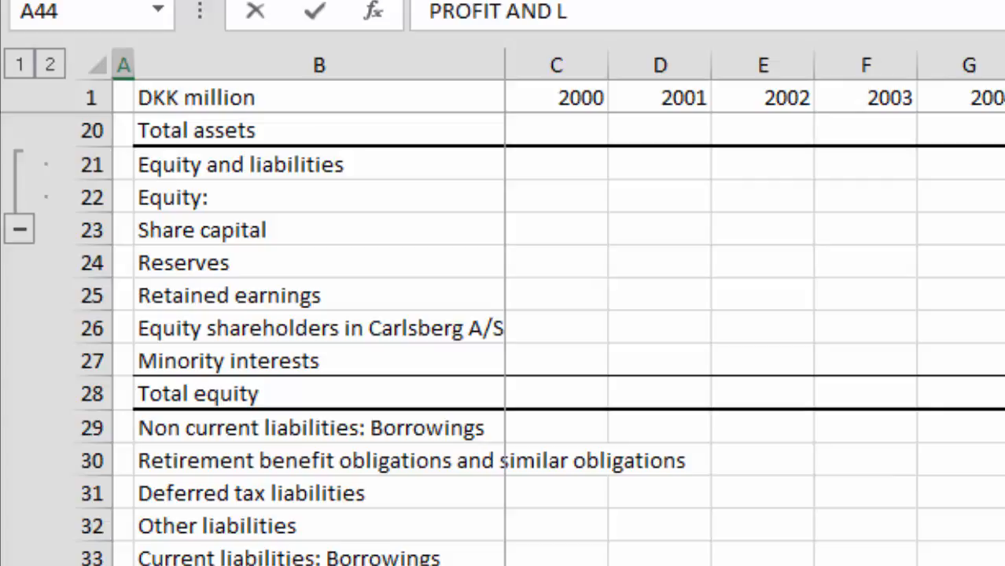
pyautogui.write('OSS')
pyautogui.press('Return')
pyautogui.press('Up')
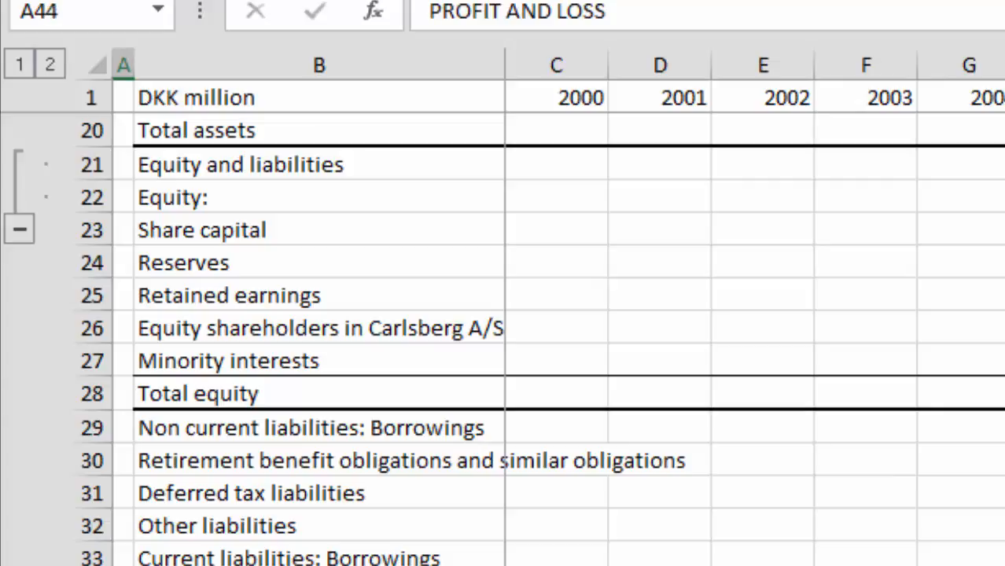
pyautogui.press('Right')
pyautogui.press('Left')
pyautogui.press('Right')
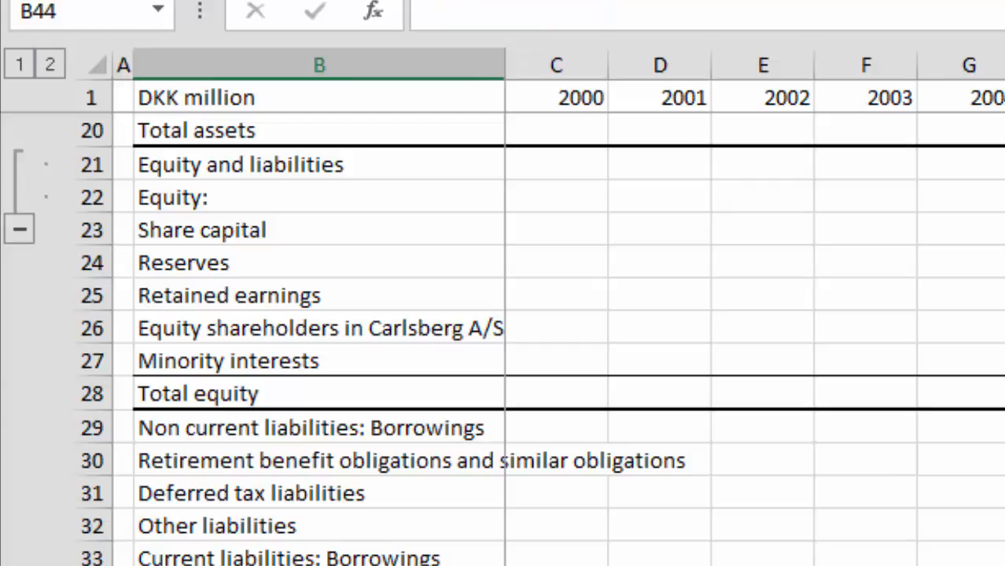
pyautogui.press('Left')
pyautogui.press('Down')
pyautogui.press('Down')
pyautogui.press('Down')
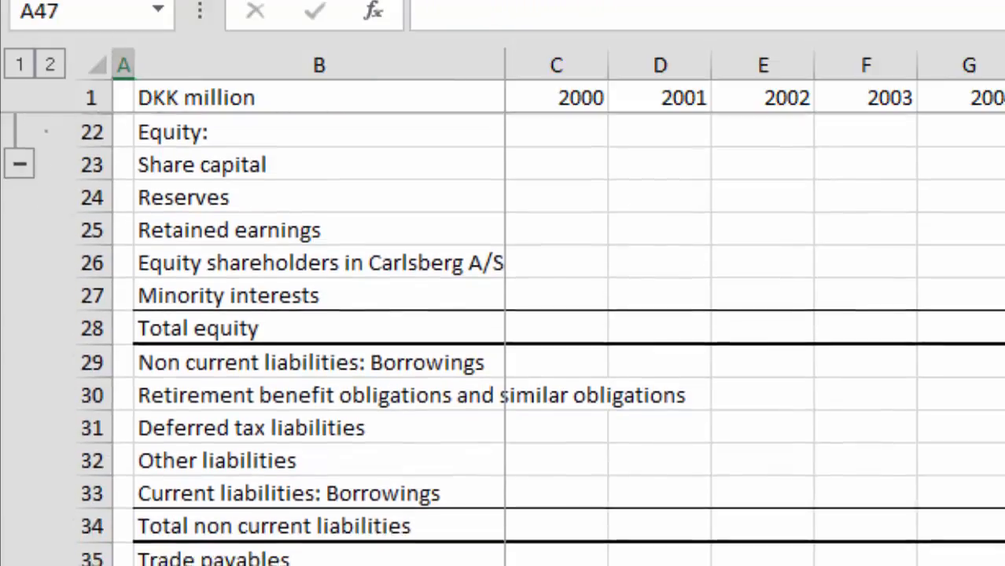
pyautogui.press('Up')
pyautogui.press('Up')
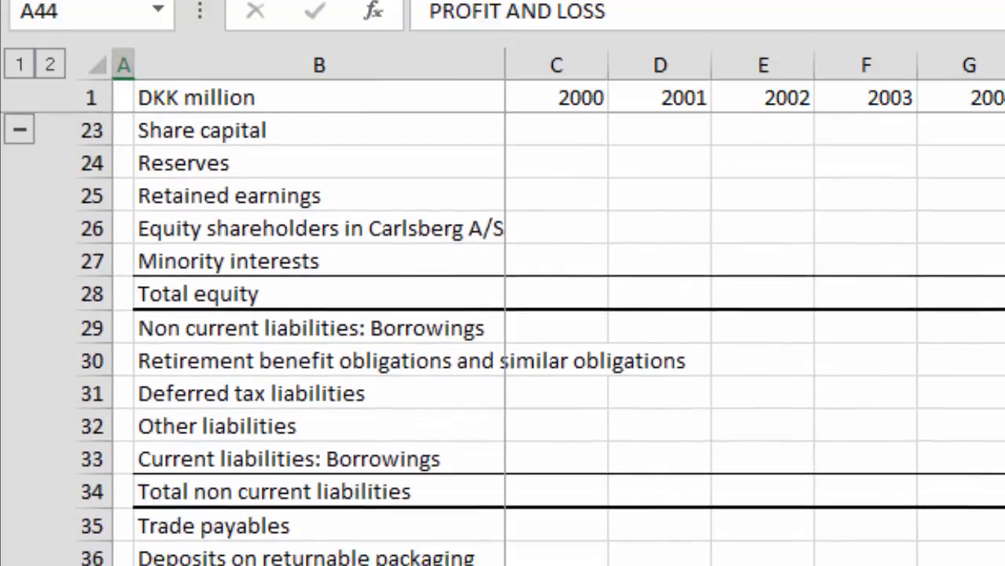
# Step: Enter a formula in B44 that references the PROFIT AND LOSS heading in A44
pyautogui.press('Right')
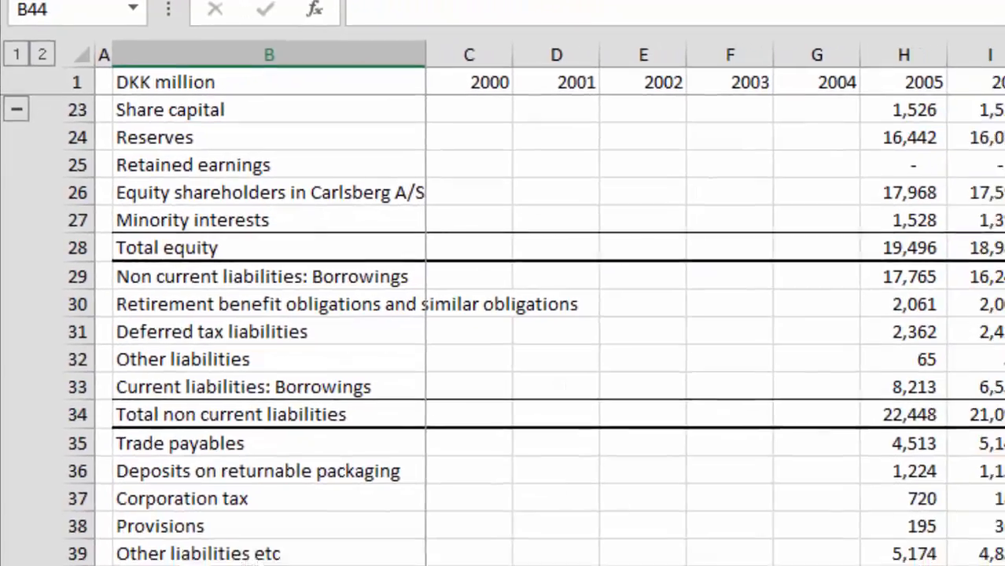
pyautogui.write('=')
pyautogui.press('Left')
pyautogui.press('Return')
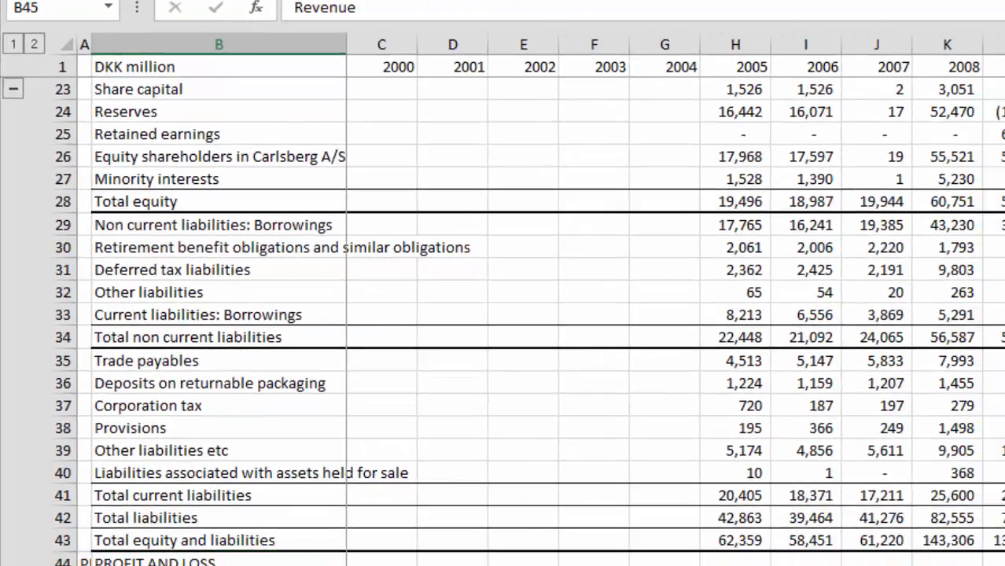
pyautogui.press('Up')
pyautogui.press('Left')
pyautogui.press('Right')
pyautogui.press('Left')
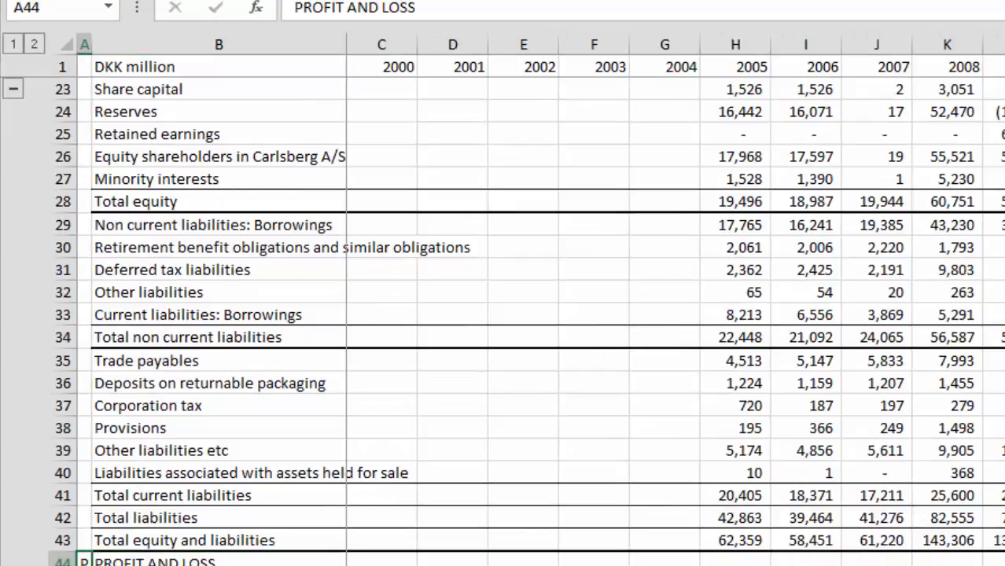
# Step: Copy the BALANCE SHEET heading from A2 into B2 and replace the content of A2 with a period
pyautogui.press('Up')
pyautogui.press('pageup')
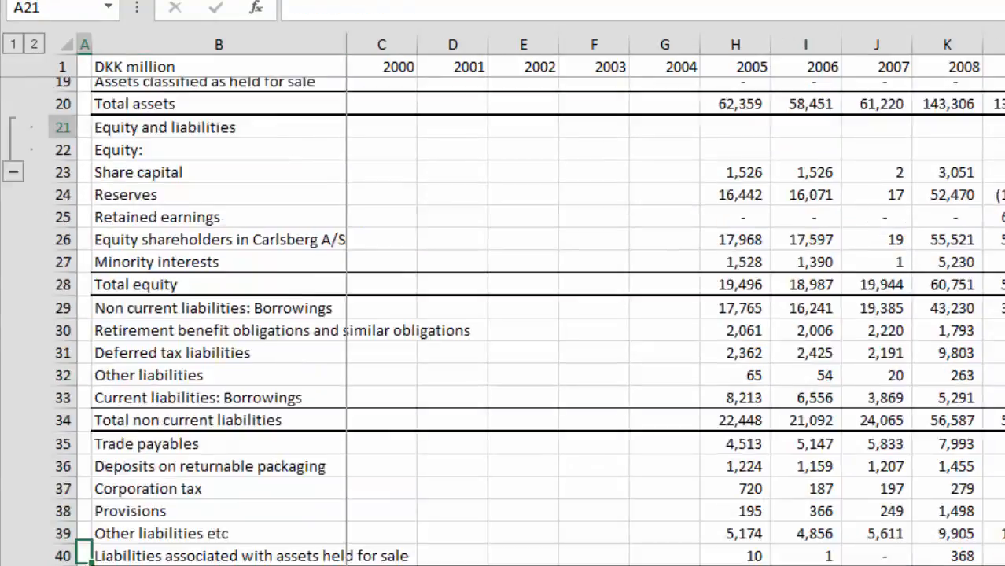
pyautogui.press('Up')
pyautogui.press('Up')
pyautogui.press('Up')
pyautogui.press('Up')
pyautogui.press('Up')
pyautogui.press('Up')
pyautogui.press('Up')
pyautogui.press('Up')
pyautogui.press('Up')
pyautogui.press('Up')
pyautogui.press('Up')
pyautogui.press('Up')
pyautogui.press('Up')
pyautogui.press('Up')
pyautogui.press('Up')
pyautogui.press('Up')
pyautogui.press('Up')
pyautogui.press('Up')
pyautogui.press('Up')
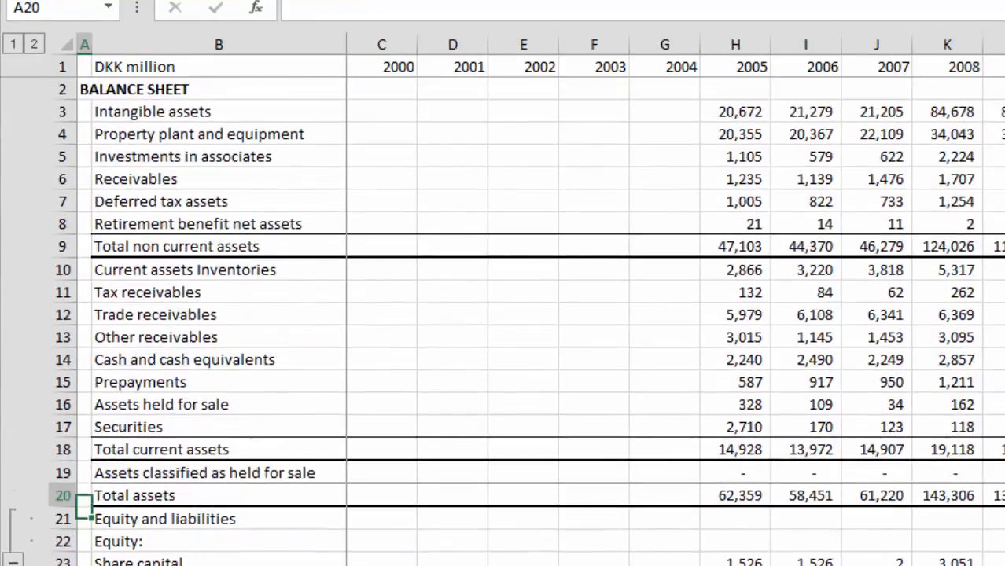
pyautogui.hotkey('ctrl', 'c')
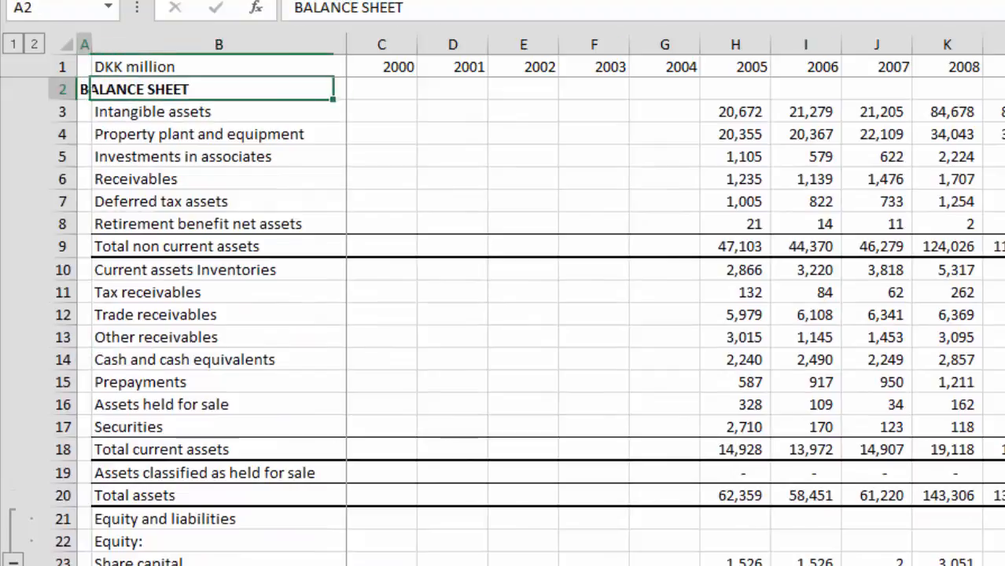
pyautogui.press('Right')
pyautogui.hotkey('ctrl', 'v')
pyautogui.press('Left')
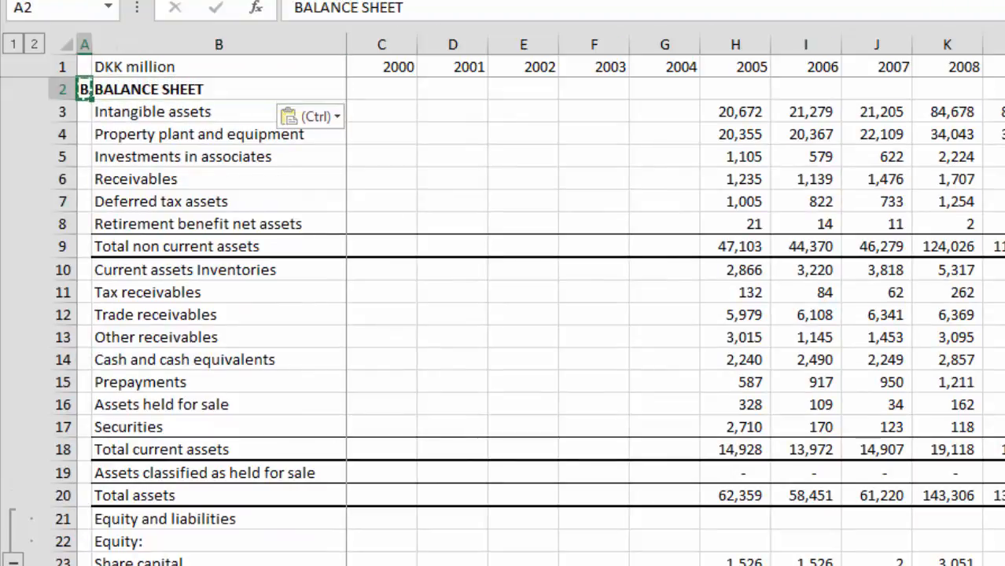
pyautogui.write('.')
pyautogui.press('Return')
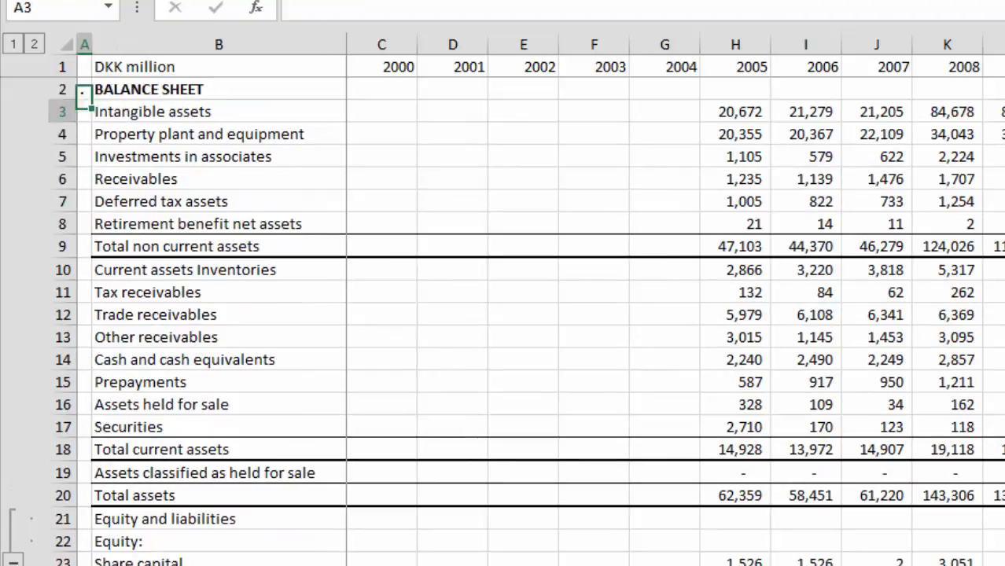
# Step: Replace the PROFIT AND LOSS text in A44 with a period as the section marker
pyautogui.press('Down')
pyautogui.press('Down')
pyautogui.press('Down')
pyautogui.press('Down')
pyautogui.press('Down')
pyautogui.press('Down')
pyautogui.press('Down')
pyautogui.press('Down')
pyautogui.press('Down')
pyautogui.press('Down')
pyautogui.press('Down')
pyautogui.press('Down')
pyautogui.press('Down')
pyautogui.press('Down')
pyautogui.press('Down')
pyautogui.press('Down')
pyautogui.press('Down')
pyautogui.press('Down')
pyautogui.press('Down')
pyautogui.press('Down')
pyautogui.press('Down')
pyautogui.press('Down')
pyautogui.press('Down')
pyautogui.press('Down')
pyautogui.press('Down')
pyautogui.press('Down')
pyautogui.press('Down')
pyautogui.press('Down')
pyautogui.press('Down')
pyautogui.press('Down')
pyautogui.press('Down')
pyautogui.press('Down')
pyautogui.press('Down')
pyautogui.press('Down')
pyautogui.press('Down')
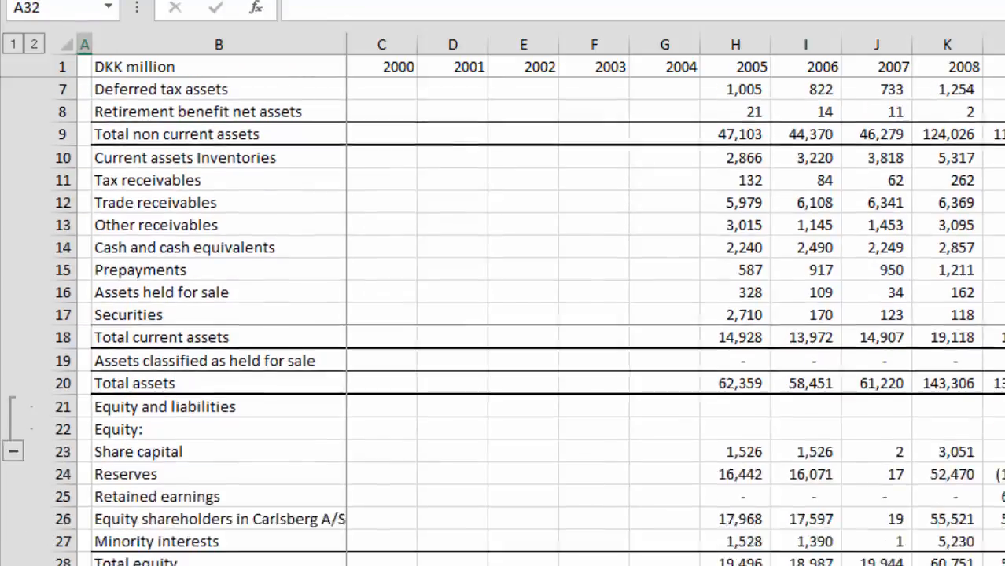
pyautogui.press('Down')
pyautogui.press('Down')
pyautogui.press('Down')
pyautogui.press('Down')
pyautogui.press('Down')
pyautogui.press('Down')
pyautogui.press('Down')
pyautogui.press('Down')
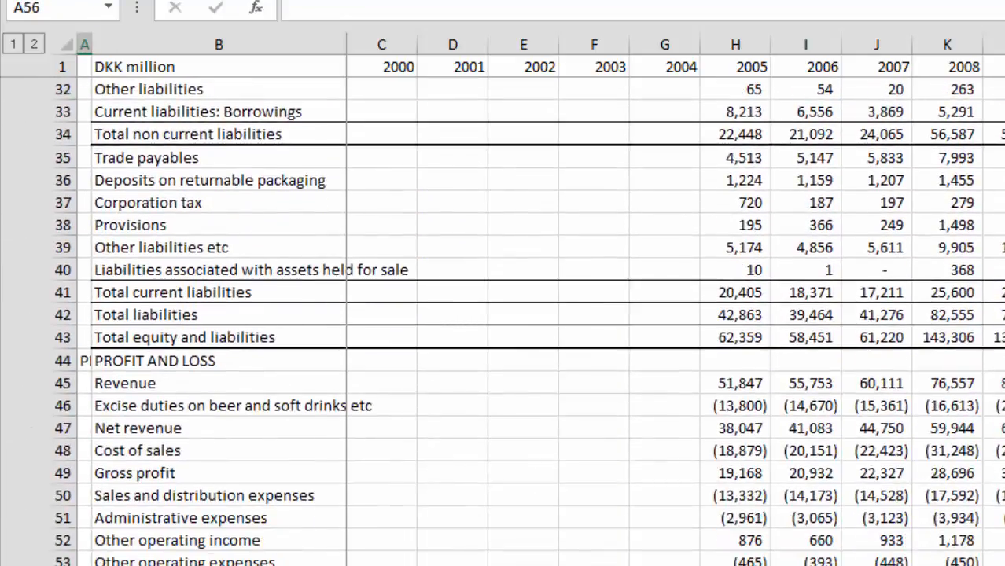
pyautogui.press('Up')
pyautogui.press('Up')
pyautogui.press('Up')
pyautogui.press('Up')
pyautogui.press('Up')
pyautogui.press('Up')
pyautogui.press('Up')
pyautogui.press('Up')
pyautogui.press('Up')
pyautogui.press('Up')
pyautogui.press('Up')
pyautogui.press('Up')
pyautogui.press('Down')
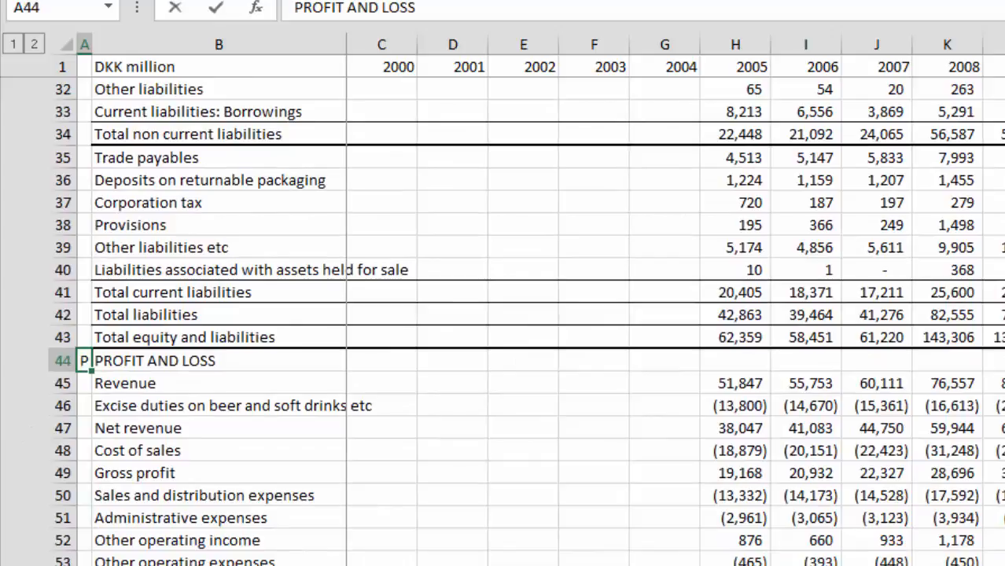
pyautogui.write(',')
pyautogui.press('Escape')
pyautogui.write('.')
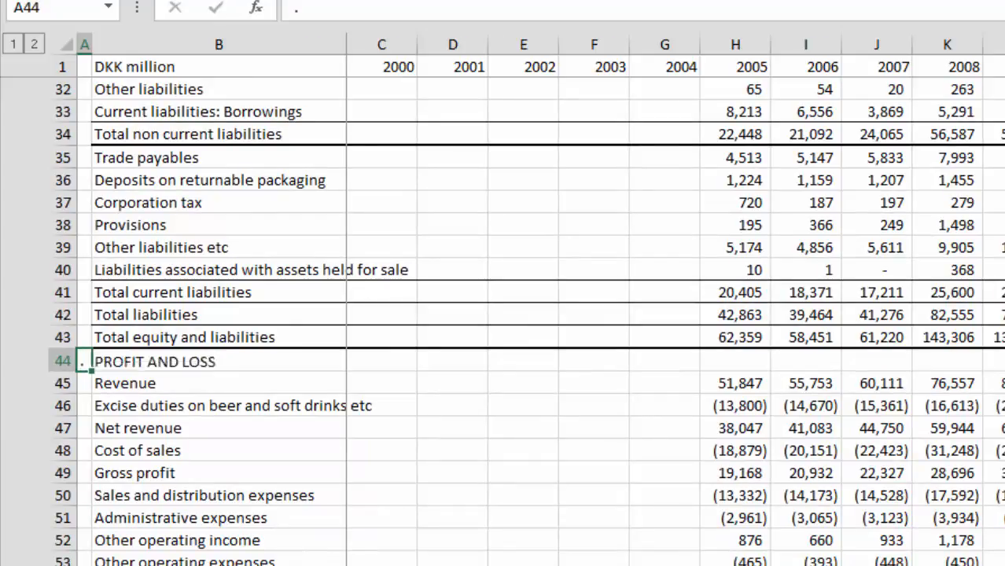
pyautogui.press('Return')
# Step: Enter the heading PROFIT AND LOSS as plain text in B44
pyautogui.press('Up')
pyautogui.press('Right')
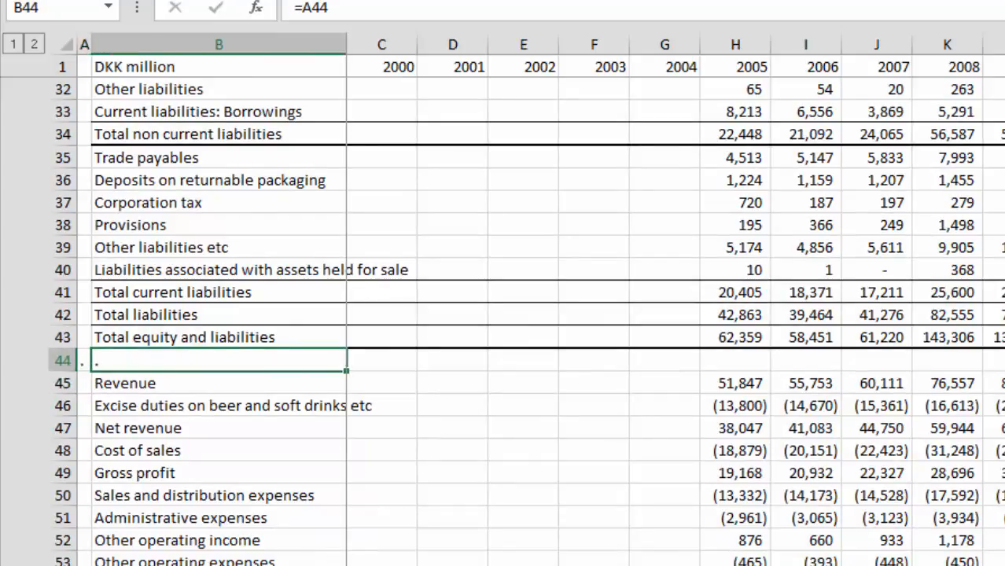
pyautogui.write('PR')
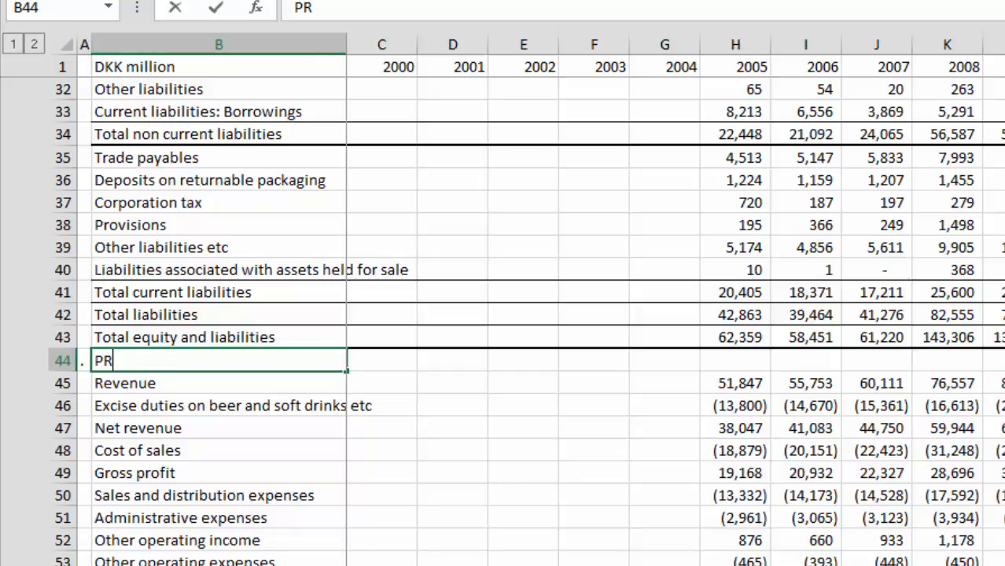
pyautogui.write('OFIT AND L')
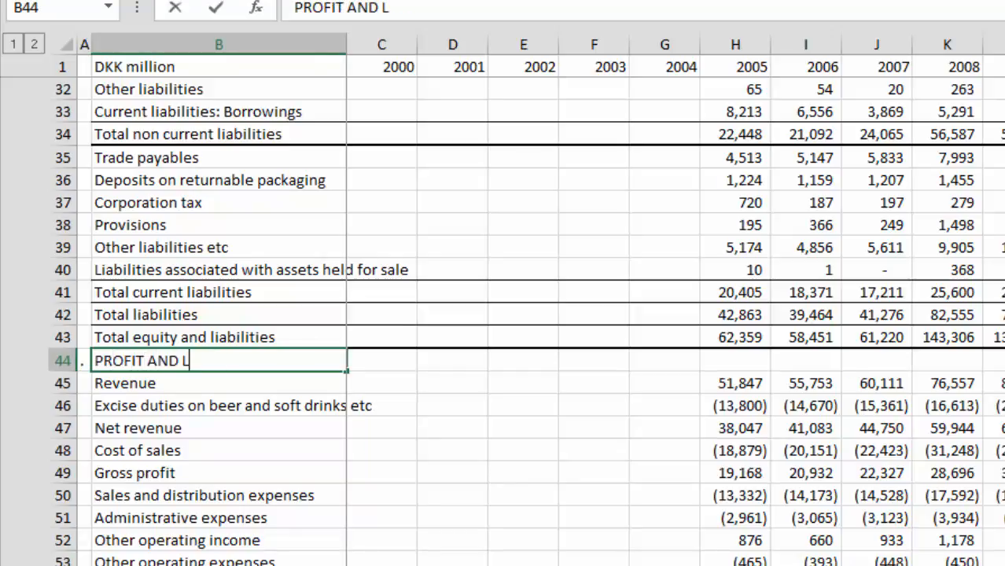
pyautogui.write('OSS')
pyautogui.press('Return')
# Step: Enter a period in A66 as the section marker beside the Statement of cash flows row
pyautogui.press('Left')
pyautogui.press('Down')
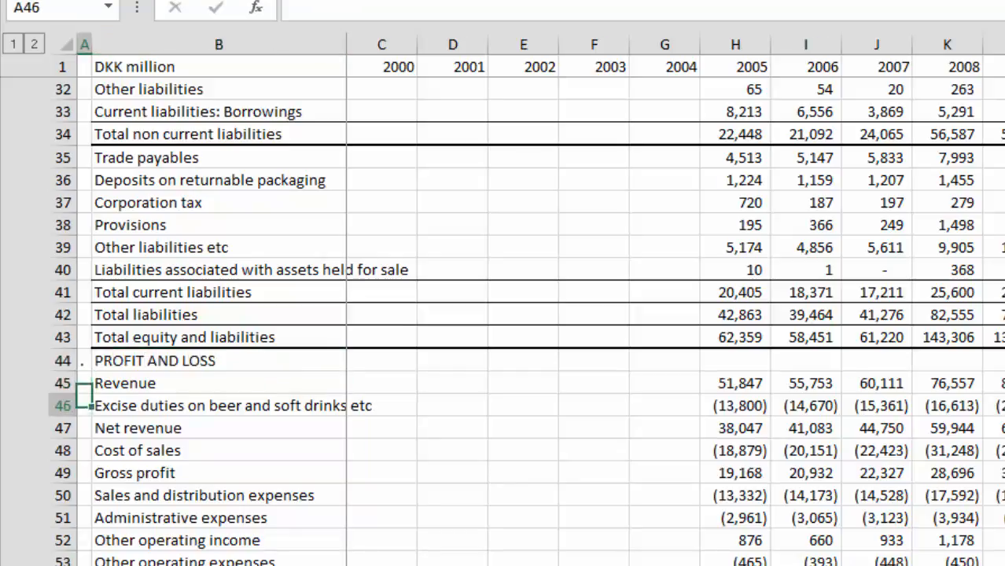
pyautogui.press('Down')
pyautogui.press('Down')
pyautogui.press('Down')
pyautogui.press('Down')
pyautogui.press('Down')
pyautogui.press('Down')
pyautogui.press('Down')
pyautogui.press('Down')
pyautogui.press('Down')
pyautogui.press('Down')
pyautogui.press('Down')
pyautogui.press('Down')
pyautogui.press('Down')
pyautogui.press('Down')
pyautogui.press('Down')
pyautogui.press('Down')
pyautogui.press('Down')
pyautogui.press('Down')
pyautogui.press('Down')
pyautogui.press('Down')
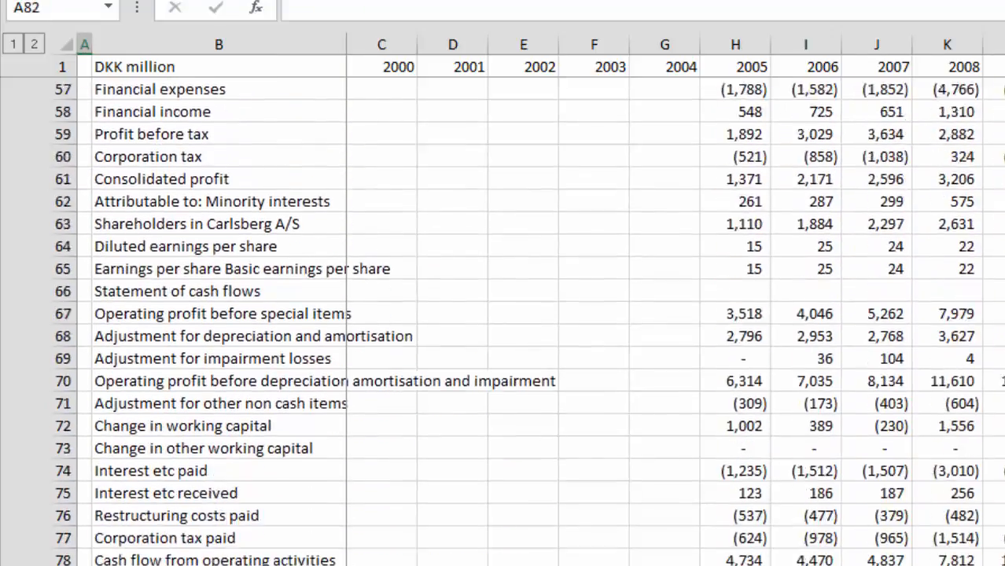
pyautogui.press('Up')
pyautogui.press('Up')
pyautogui.press('Up')
pyautogui.press('Up')
pyautogui.press('Up')
pyautogui.press('Up')
pyautogui.press('Up')
pyautogui.press('Up')
pyautogui.press('Up')
pyautogui.press('Up')
pyautogui.press('Up')
pyautogui.press('Up')
pyautogui.press('Up')
pyautogui.press('Up')
pyautogui.press('Up')
pyautogui.press('Up')
pyautogui.press('Up')
pyautogui.press('Up')
pyautogui.press('Up')
pyautogui.press('Up')
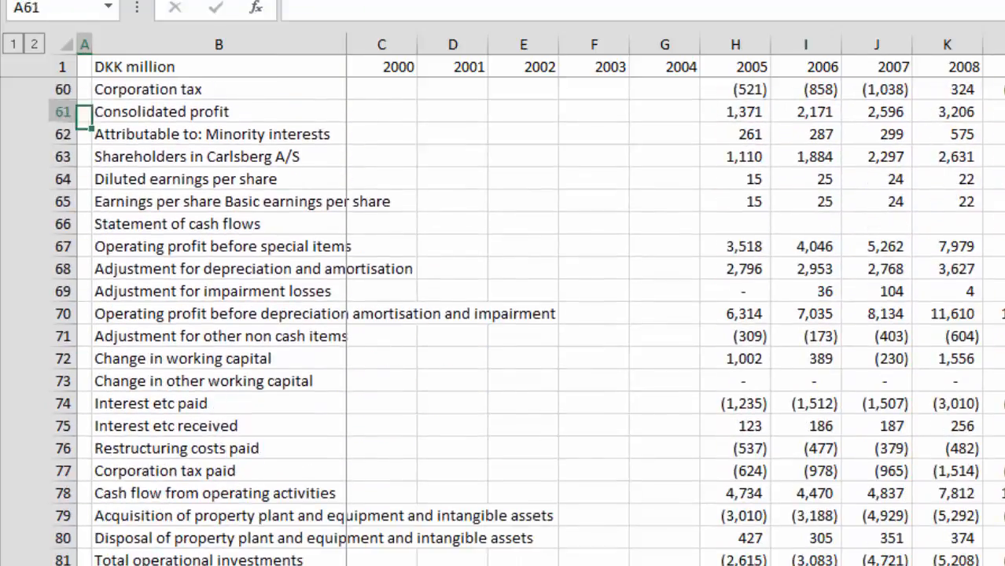
pyautogui.press('Down')
pyautogui.press('Down')
pyautogui.press('Down')
pyautogui.press('Down')
pyautogui.press('Down')
pyautogui.press('Down')
pyautogui.press('Down')
pyautogui.press('Down')
pyautogui.press('Down')
pyautogui.press('Down')
pyautogui.press('Down')
pyautogui.press('Down')
pyautogui.press('Down')
pyautogui.press('Down')
pyautogui.press('Down')
pyautogui.press('Down')
pyautogui.press('Down')
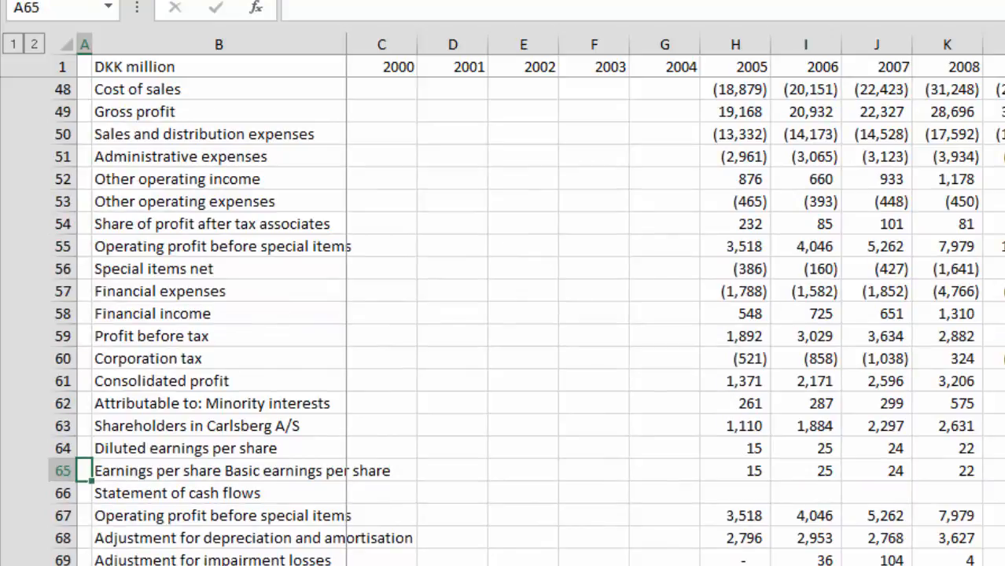
pyautogui.press('Down')
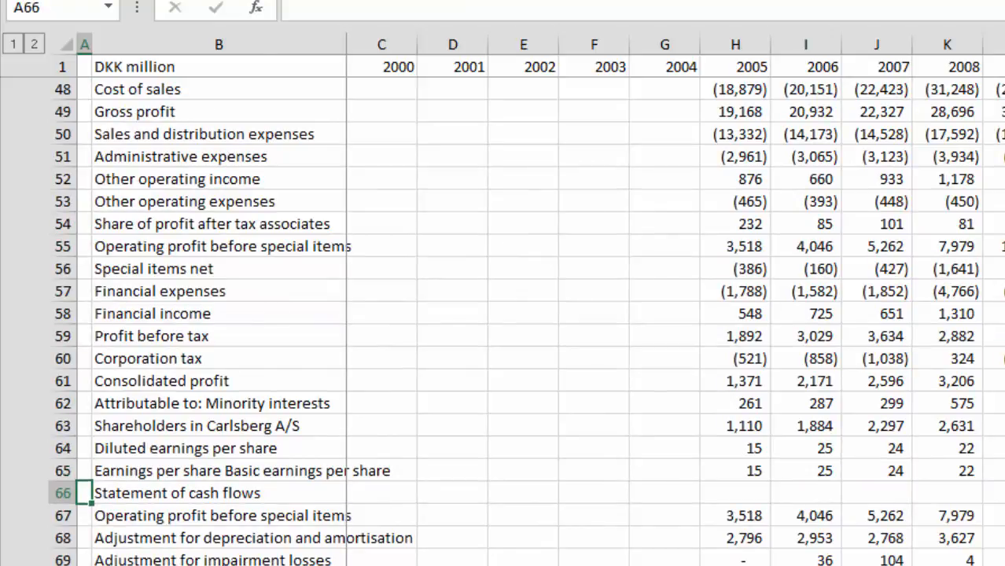
pyautogui.press('Right')
pyautogui.press('Left')
pyautogui.write('.')
pyautogui.press('Return')
# Step: Replace the heading in B66 with STATEMENT OF CASH FLOW in capitals
pyautogui.press('Up')
pyautogui.press('Right')
pyautogui.write('ST')
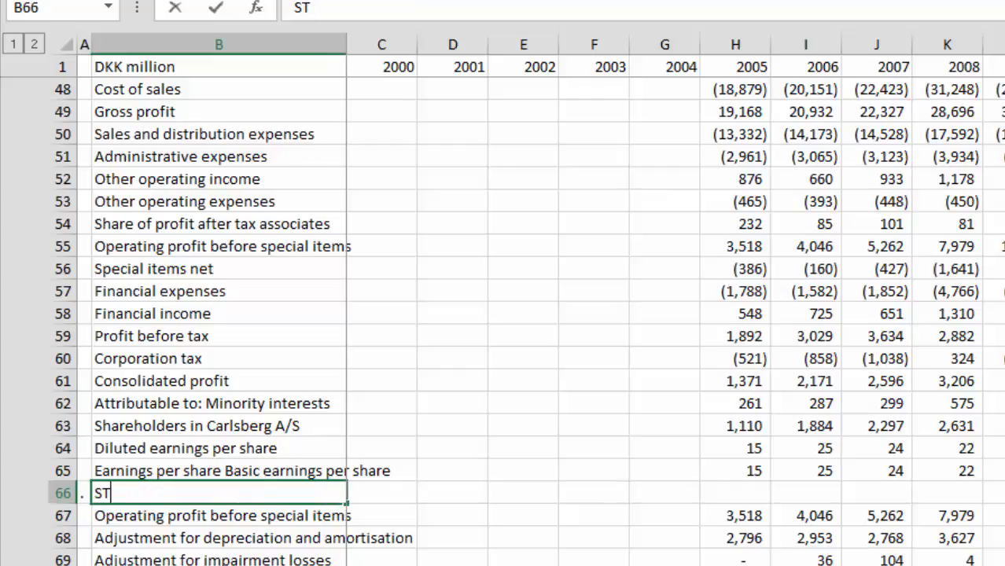
pyautogui.write('E')
pyautogui.press('BackSpace')
pyautogui.write('TA')
pyautogui.press('BackSpace')
pyautogui.press('BackSpace')
pyautogui.write('ATEMENT O')
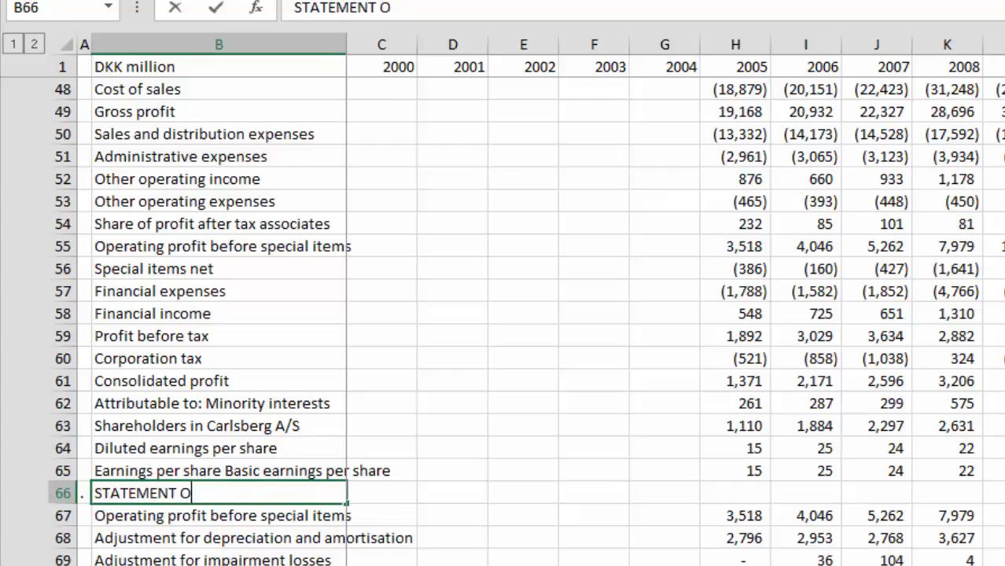
pyautogui.write('F CASH FLOW')
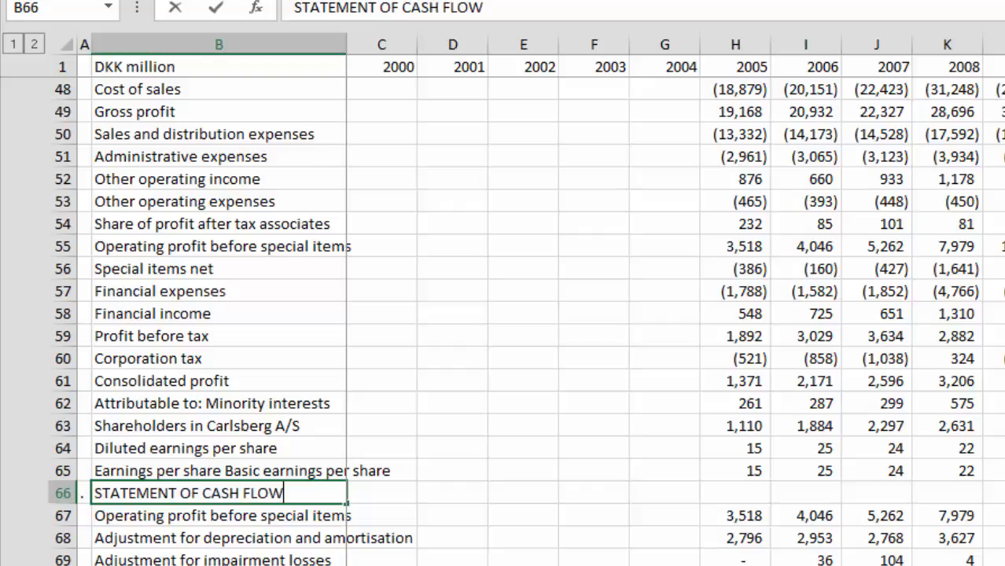
pyautogui.press('Return')
pyautogui.press('Return')
pyautogui.press('Return')
pyautogui.press('Return')
pyautogui.press('Return')
pyautogui.press('Return')
pyautogui.press('Return')
pyautogui.press('Return')
pyautogui.press('Return')
pyautogui.press('Return')
pyautogui.press('Return')
pyautogui.press('Return')
pyautogui.press('Return')
pyautogui.press('Return')
pyautogui.press('Return')
pyautogui.press('Return')
pyautogui.press('Return')
pyautogui.press('Return')
pyautogui.press('Return')
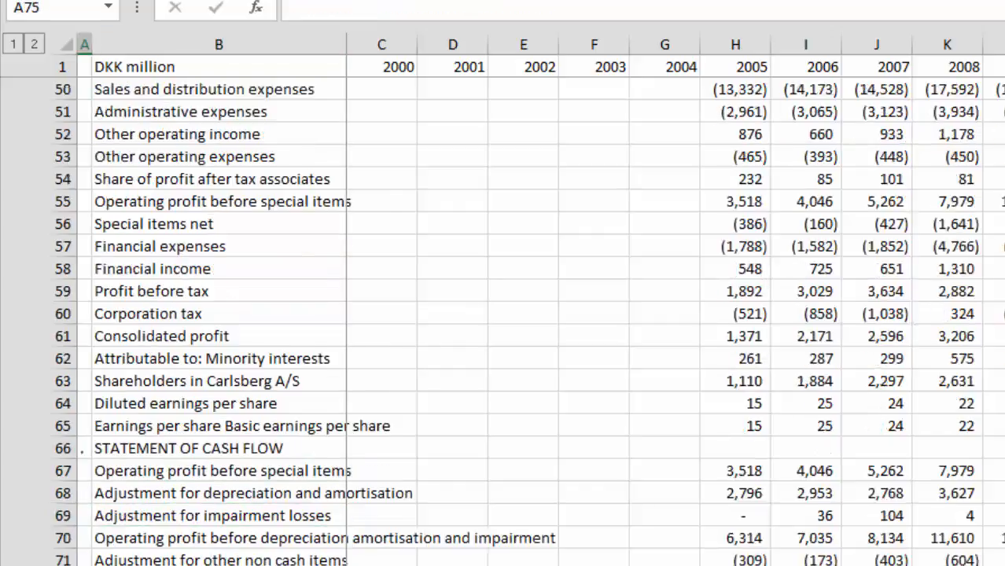
pyautogui.press('Up')
pyautogui.press('Up')
pyautogui.press('Up')
pyautogui.press('Up')
pyautogui.press('Up')
pyautogui.press('Up')
pyautogui.press('Up')
pyautogui.press('Up')
pyautogui.press('Up')
pyautogui.press('Up')
pyautogui.press('Up')
pyautogui.press('Up')
pyautogui.press('Up')
pyautogui.press('Up')
pyautogui.press('Up')
pyautogui.press('Up')
pyautogui.press('Up')
pyautogui.press('Up')
pyautogui.press('Right')
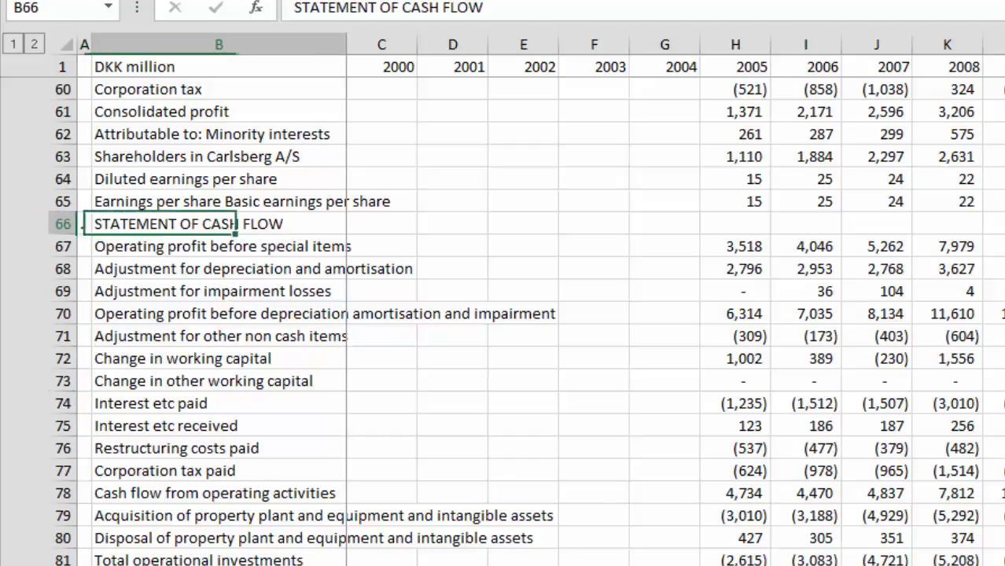
# Step: Insert a blank row 109 above the Sales volumes gross million hl row
pyautogui.press('Left')
pyautogui.press('Down')
pyautogui.press('Down')
pyautogui.press('Down')
pyautogui.press('Down')
pyautogui.press('Down')
pyautogui.press('Down')
pyautogui.press('Down')
pyautogui.press('Down')
pyautogui.press('Down')
pyautogui.press('Down')
pyautogui.press('Down')
pyautogui.press('Down')
pyautogui.press('Down')
pyautogui.press('Down')
pyautogui.press('Down')
pyautogui.press('Down')
pyautogui.press('Down')
pyautogui.press('Down')
pyautogui.press('Down')
pyautogui.press('Down')
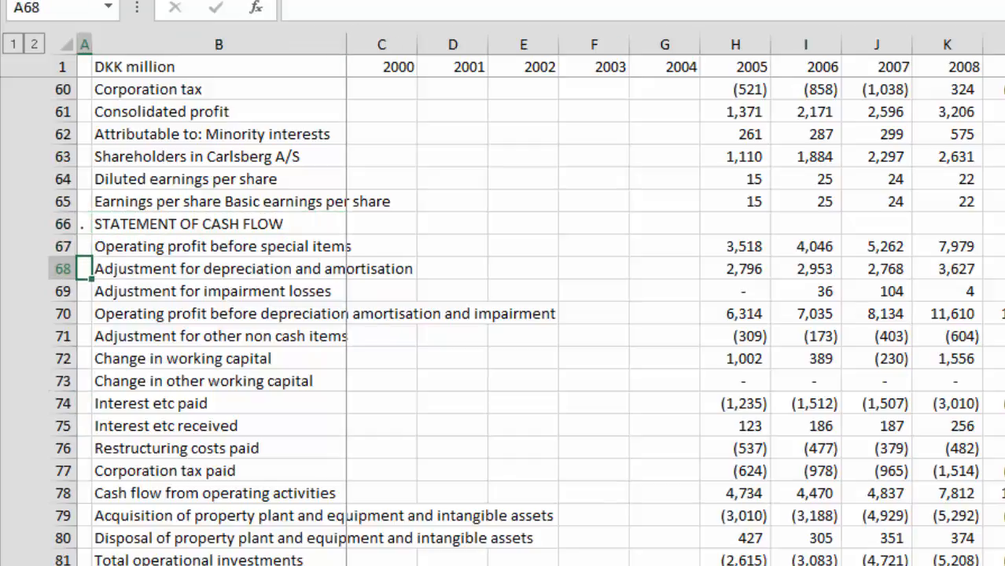
pyautogui.press('Down')
pyautogui.press('Down')
pyautogui.press('Down')
pyautogui.press('Down')
pyautogui.press('Down')
pyautogui.press('Down')
pyautogui.press('Down')
pyautogui.press('Down')
pyautogui.press('Down')
pyautogui.press('Down')
pyautogui.press('Down')
pyautogui.press('Down')
pyautogui.press('Down')
pyautogui.press('Down')
pyautogui.press('Down')
pyautogui.press('Down')
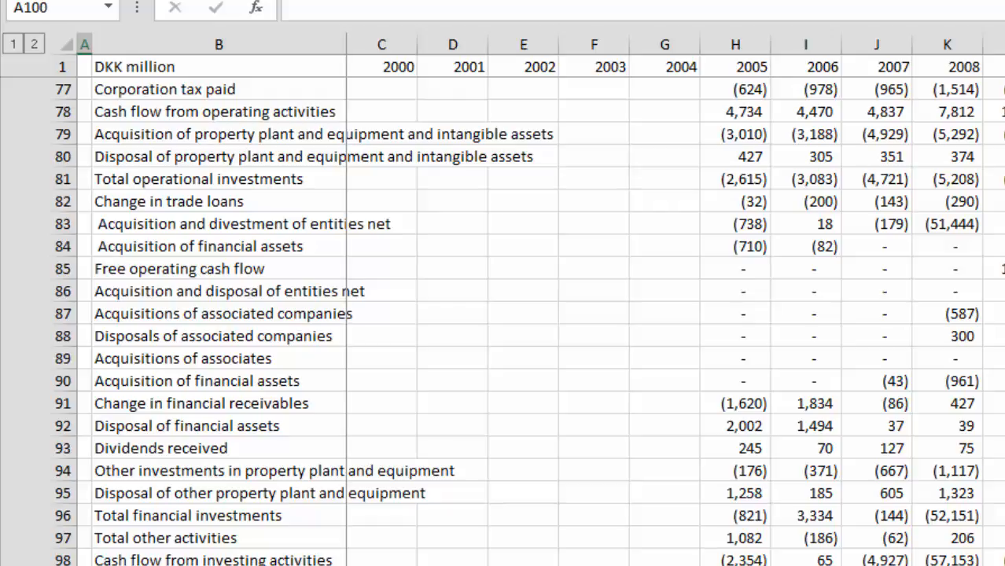
pyautogui.press('Down')
pyautogui.press('Down')
pyautogui.press('Down')
pyautogui.press('Down')
pyautogui.press('Down')
pyautogui.press('Down')
pyautogui.press('Down')
pyautogui.press('Down')
pyautogui.press('Down')
pyautogui.press('Down')
pyautogui.press('Down')
pyautogui.press('Down')
pyautogui.press('Down')
pyautogui.press('Down')
pyautogui.press('Down')
pyautogui.press('Down')
pyautogui.press('Down')
pyautogui.press('Down')
pyautogui.press('Down')
pyautogui.press('Down')
pyautogui.press('Up')
pyautogui.press('Up')
pyautogui.press('Up')
pyautogui.press('Up')
pyautogui.press('Up')
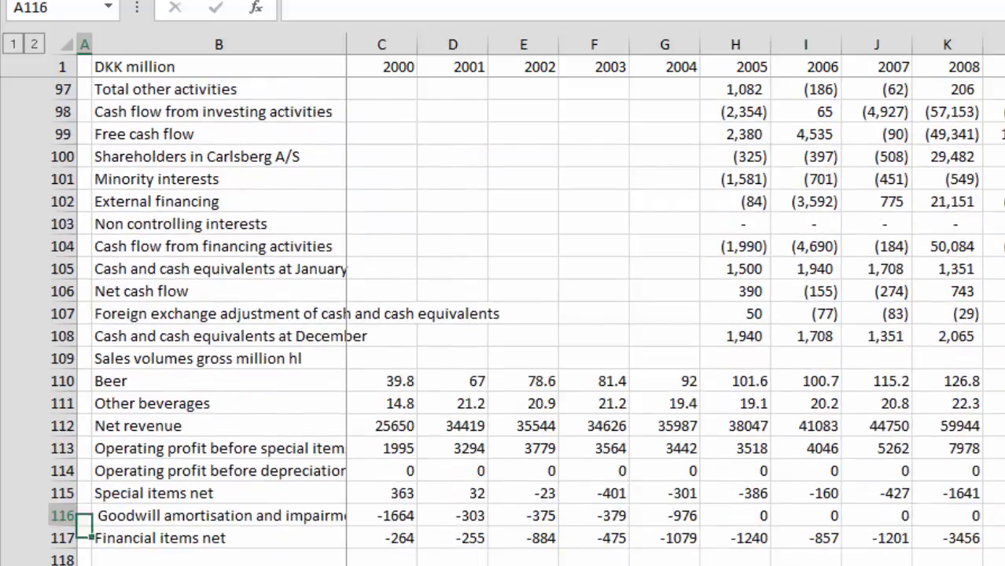
pyautogui.press('Up')
pyautogui.press('Up')
pyautogui.press('Up')
pyautogui.press('Up')
pyautogui.press('Up')
pyautogui.press('Up')
pyautogui.press('Up')
pyautogui.press('Up')
pyautogui.press('Down')
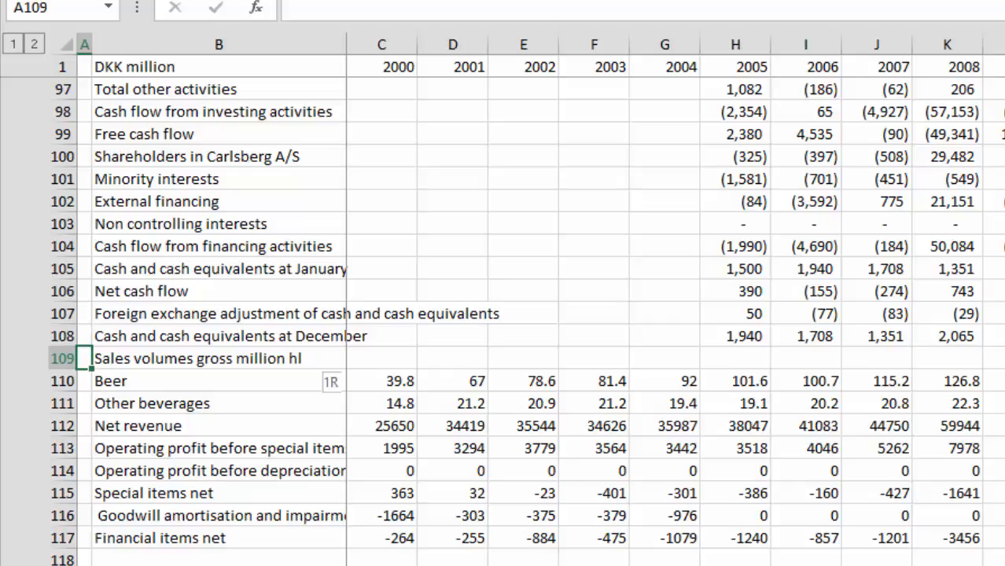
pyautogui.hotkey('shift', 'space')
pyautogui.hotkey('ctrl', 'shift', '+')
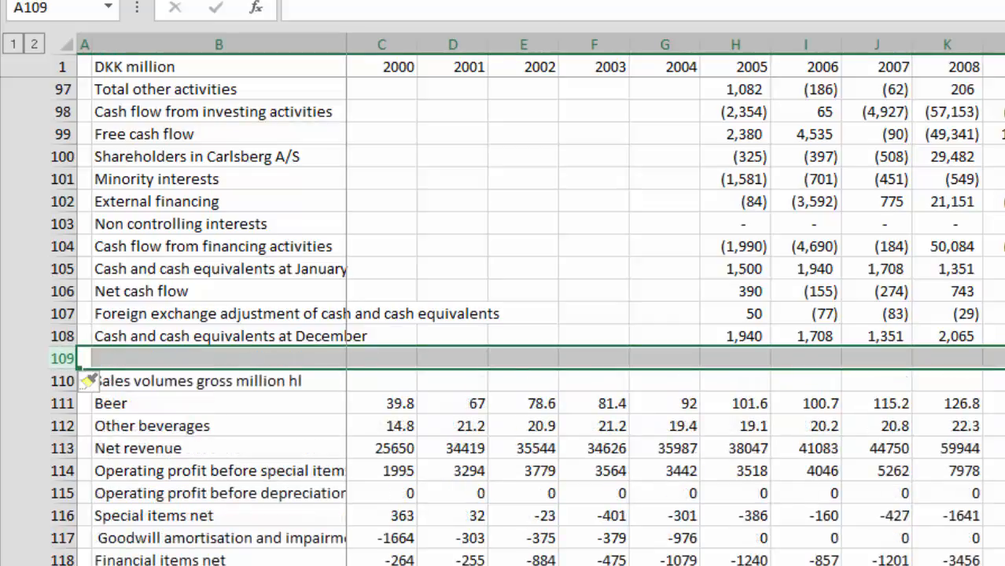
# Step: Enter a period in A109 as the section marker and select B109 in the new row
pyautogui.press('Left')
pyautogui.write('.')
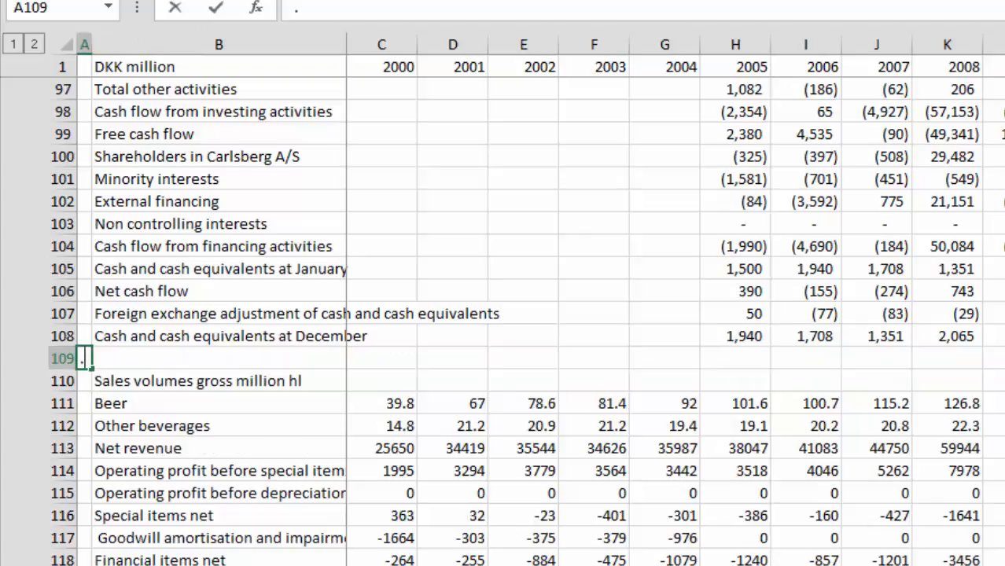
pyautogui.press('Return')
pyautogui.press('Up')
pyautogui.press('Right')
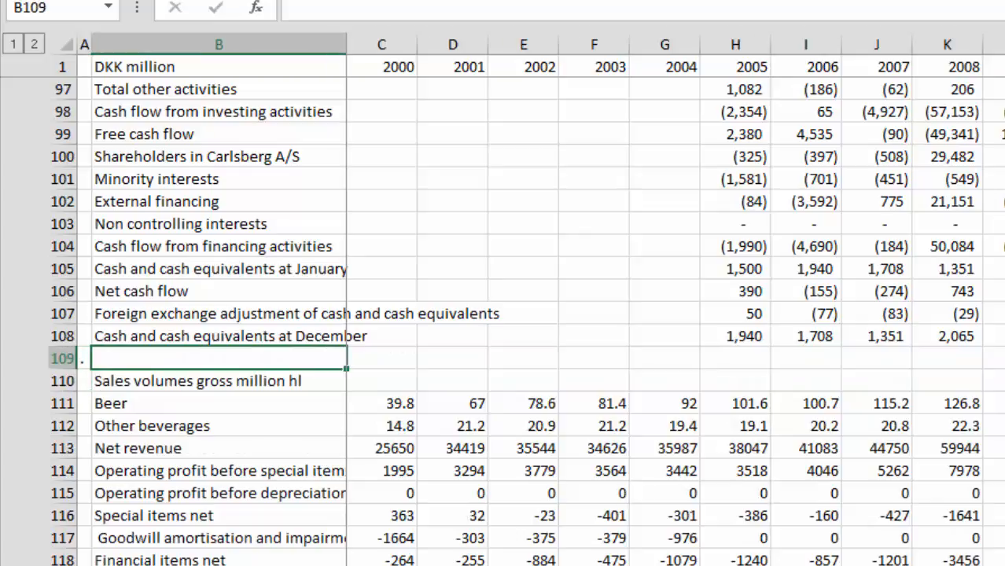
# Step: Enter the section heading SUMMARY in B109
pyautogui.write('SUMMARH')
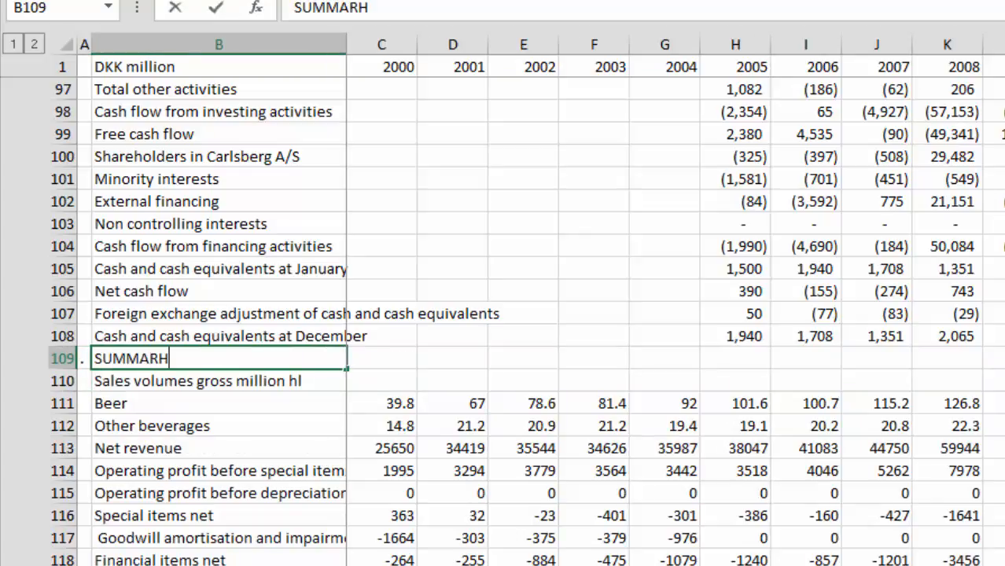
pyautogui.press('BackSpace')
pyautogui.write('Y')
pyautogui.press('Return')
# Step: Examine the summary rows from Sales volumes gross million hl down to the Row Number selectors beneath the share data
pyautogui.press('Left')
pyautogui.press('Down')
pyautogui.press('Down')
pyautogui.press('Down')
pyautogui.press('Down')
pyautogui.press('Down')
pyautogui.press('Down')
pyautogui.press('Down')
pyautogui.press('Down')
pyautogui.press('Down')
pyautogui.press('Down')
pyautogui.press('Down')
pyautogui.press('Down')
pyautogui.press('Down')
pyautogui.press('Down')
pyautogui.press('Down')
pyautogui.press('Down')
pyautogui.press('Down')
pyautogui.press('Down')
pyautogui.press('Down')
pyautogui.press('Down')
pyautogui.press('Down')
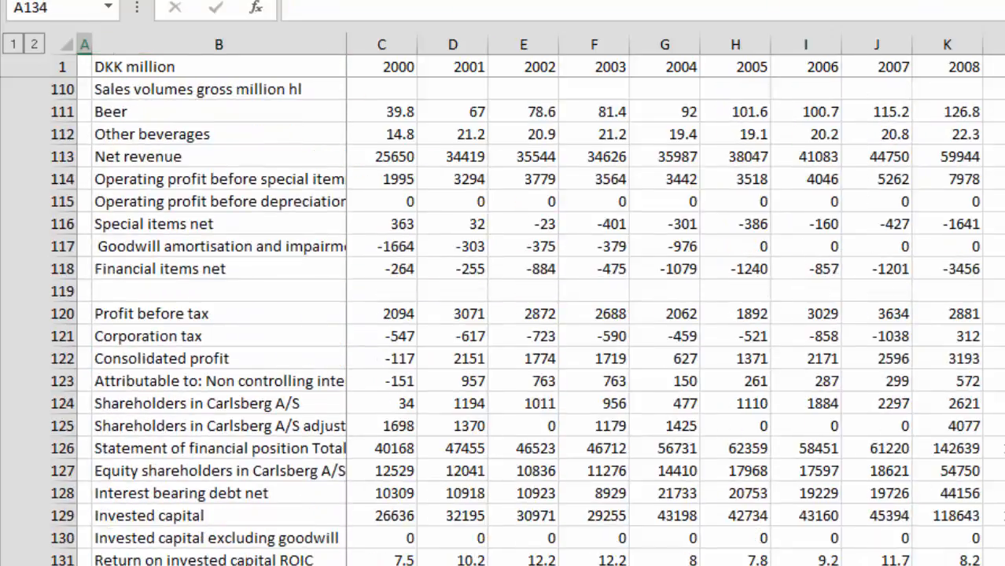
pyautogui.press('Up')
pyautogui.press('Up')
pyautogui.press('Up')
pyautogui.press('Up')
pyautogui.press('Up')
pyautogui.press('Up')
pyautogui.press('Up')
pyautogui.press('Up')
pyautogui.press('Down')
pyautogui.press('Down')
pyautogui.press('Down')
pyautogui.press('Down')
pyautogui.press('Down')
pyautogui.press('Down')
pyautogui.press('Down')
pyautogui.press('Down')
pyautogui.press('Down')
pyautogui.press('Down')
pyautogui.press('Down')
pyautogui.press('Down')
pyautogui.press('Down')
pyautogui.press('Down')
pyautogui.press('Down')
pyautogui.press('Down')
pyautogui.press('Down')
pyautogui.press('Down')
pyautogui.press('Down')
pyautogui.press('Down')
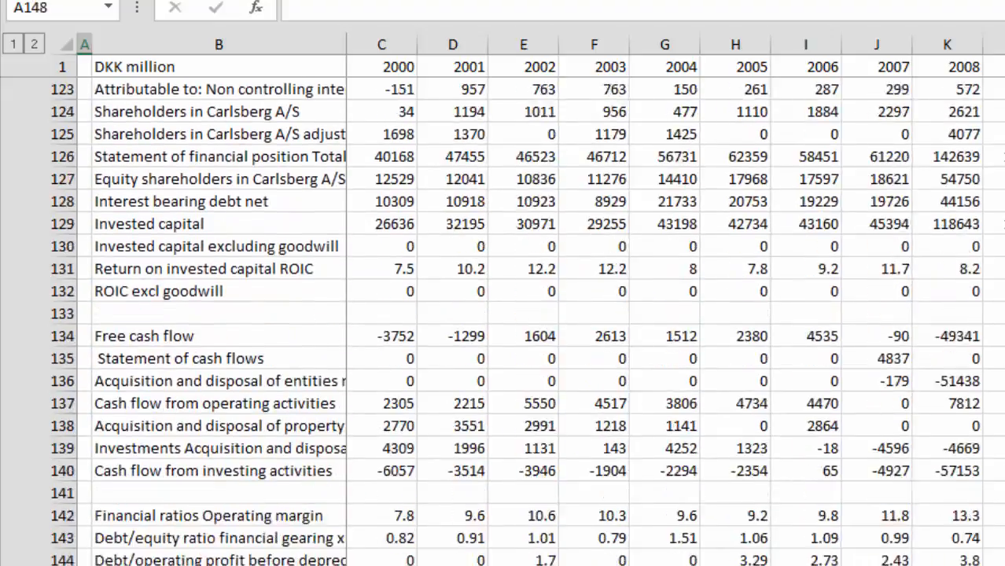
pyautogui.press('Down')
pyautogui.press('Down')
pyautogui.press('Down')
pyautogui.press('Down')
pyautogui.press('Down')
pyautogui.press('Down')
pyautogui.press('Down')
pyautogui.press('Down')
pyautogui.press('Down')
pyautogui.press('Down')
pyautogui.press('Down')
pyautogui.press('Down')
pyautogui.press('Down')
pyautogui.press('Down')
pyautogui.press('Down')
pyautogui.press('Down')
pyautogui.press('Down')
pyautogui.press('Down')
pyautogui.press('Down')
pyautogui.press('Down')
pyautogui.press('Up')
pyautogui.press('Up')
pyautogui.press('Up')
pyautogui.press('Up')
pyautogui.press('Up')
pyautogui.press('Up')
pyautogui.press('Up')
pyautogui.press('Up')
pyautogui.press('Up')
pyautogui.press('Up')
pyautogui.press('Up')
pyautogui.press('Up')
pyautogui.press('Up')
pyautogui.press('Up')
pyautogui.press('Up')
pyautogui.press('Up')
pyautogui.press('Up')
pyautogui.press('Up')
pyautogui.press('Up')
pyautogui.press('Up')
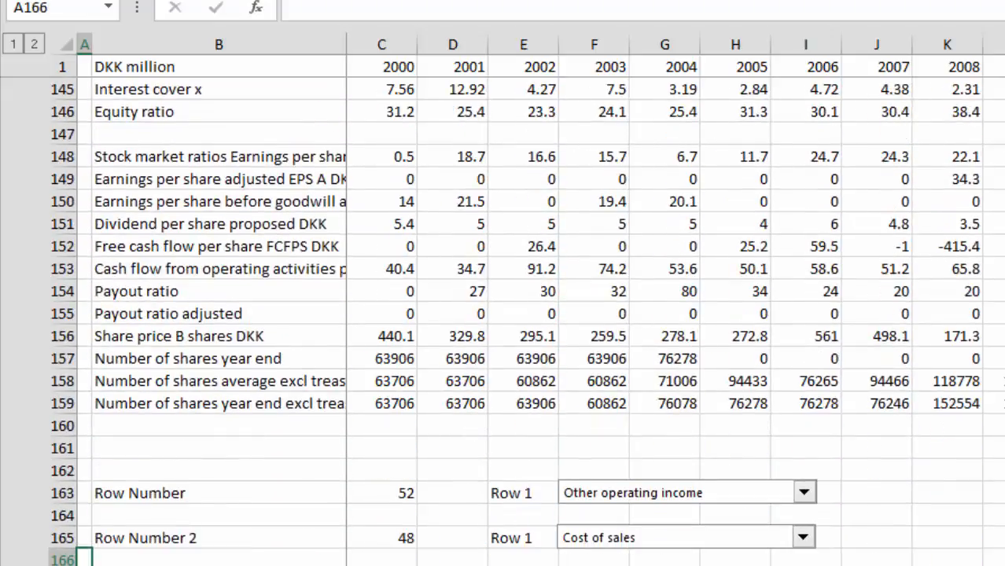
pyautogui.press('Down')
pyautogui.press('Down')
pyautogui.press('Down')
pyautogui.press('Down')
pyautogui.press('Down')
pyautogui.press('Down')
pyautogui.press('Down')
pyautogui.press('Down')
pyautogui.press('Down')
pyautogui.press('Down')
pyautogui.press('Down')
pyautogui.press('Down')
pyautogui.press('Down')
pyautogui.press('Down')
pyautogui.press('Down')
pyautogui.press('Down')
pyautogui.press('Down')
pyautogui.press('Down')
pyautogui.press('Down')
pyautogui.press('Down')
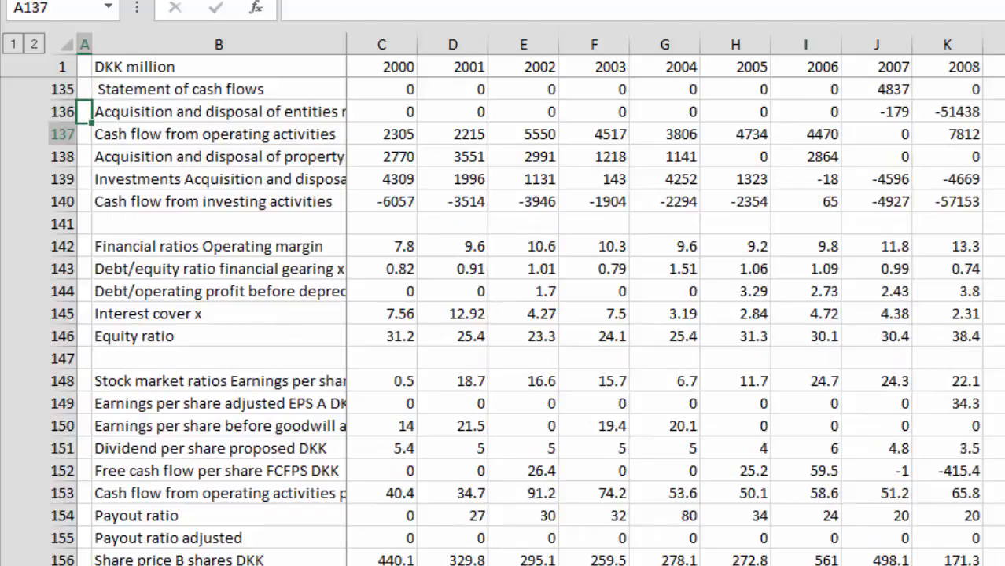
pyautogui.press('Down')
pyautogui.press('Down')
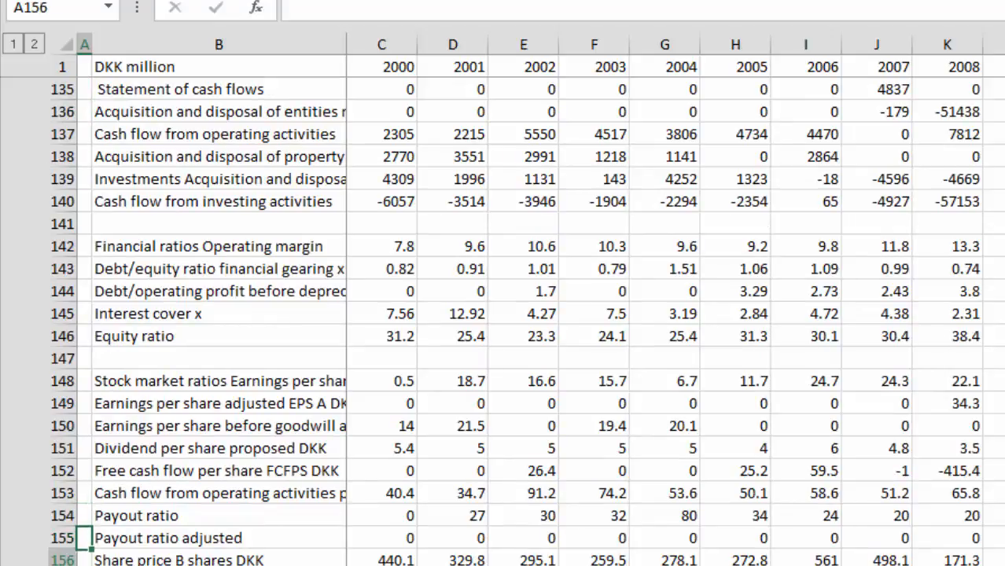
# Step: Insert 37 blank rows at row 159, above the Number of shares year end excl treasury row
pyautogui.hotkey('shift', 'space')
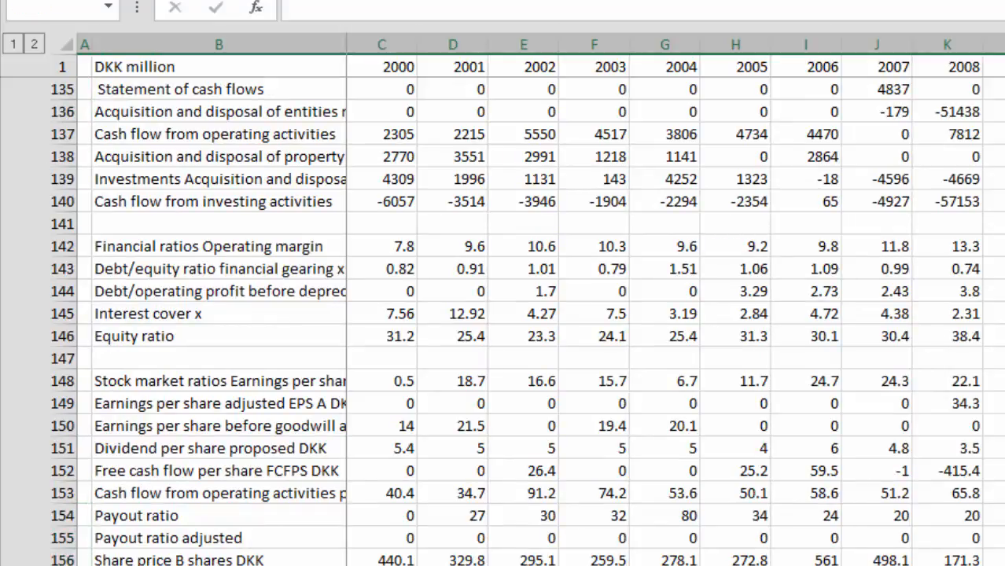
pyautogui.hotkey('shift', 'Down')
pyautogui.hotkey('shift', 'Down')
pyautogui.hotkey('shift', 'Down')
pyautogui.hotkey('shift', 'Down')
pyautogui.hotkey('shift', 'Down')
pyautogui.hotkey('shift', 'Down')
pyautogui.hotkey('shift', 'Down')
pyautogui.hotkey('shift', 'Down')
pyautogui.hotkey('shift', 'Down')
pyautogui.hotkey('shift', 'Down')
pyautogui.hotkey('shift', 'Down')
pyautogui.hotkey('shift', 'Down')
pyautogui.hotkey('shift', 'Down')
pyautogui.hotkey('shift', 'Down')
pyautogui.hotkey('shift', 'Down')
pyautogui.hotkey('shift', 'Down')
pyautogui.hotkey('shift', 'Down')
pyautogui.hotkey('shift', 'Down')
pyautogui.hotkey('shift', 'Down')
pyautogui.hotkey('shift', 'Down')
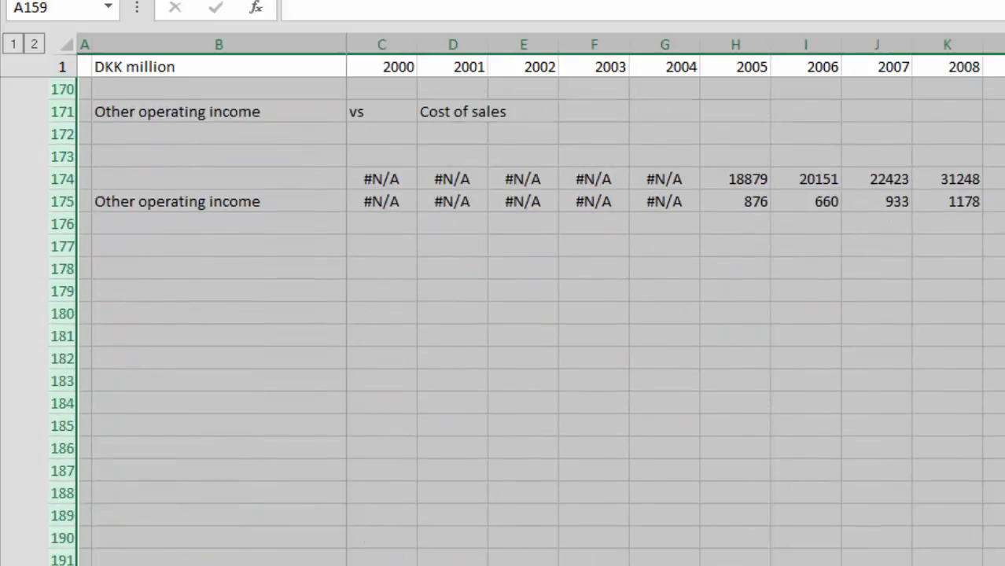
pyautogui.hotkey('ctrl', '-')
pyautogui.press('Down')
pyautogui.press('Down')
pyautogui.press('Down')
pyautogui.press('Down')
pyautogui.press('Down')
pyautogui.press('Down')
pyautogui.press('Down')
pyautogui.press('Down')
pyautogui.press('Down')
pyautogui.press('Down')
pyautogui.press('Down')
pyautogui.press('Down')
pyautogui.press('Down')
pyautogui.press('Down')
pyautogui.press('Down')
pyautogui.press('Down')
pyautogui.press('Down')
pyautogui.press('Down')
pyautogui.press('Down')
pyautogui.press('Down')
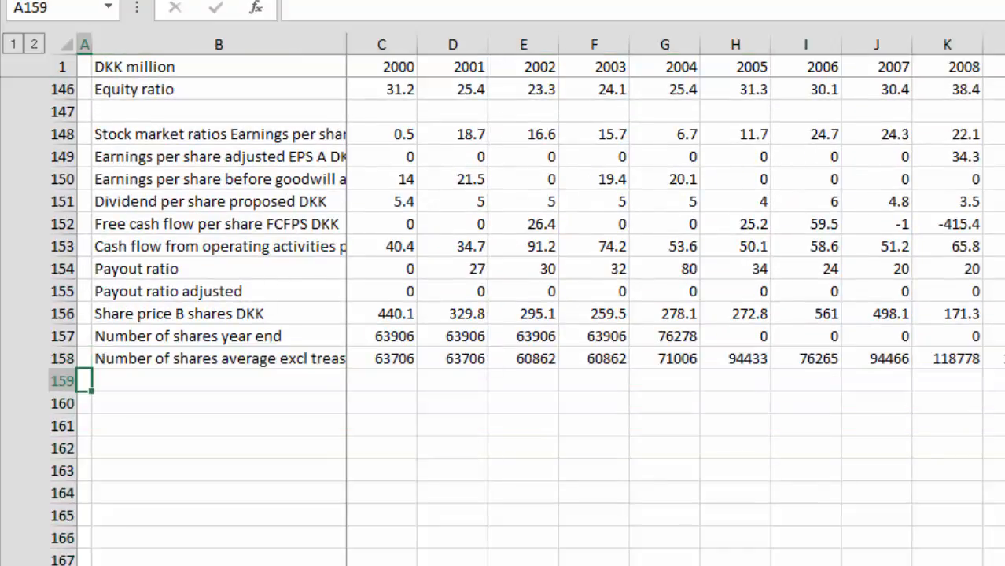
# Step: Check the items offered by the Row 1 selector beside Row Number, keeping its current choice
pyautogui.press('Down')
pyautogui.press('Down')
pyautogui.press('Down')
pyautogui.press('Down')
pyautogui.press('Down')
pyautogui.press('Down')
pyautogui.press('Down')
pyautogui.press('Down')
pyautogui.press('Down')
pyautogui.press('Down')
pyautogui.press('Down')
pyautogui.press('Down')
pyautogui.press('Down')
pyautogui.press('Down')
pyautogui.press('Down')
pyautogui.press('Down')
pyautogui.press('Down')
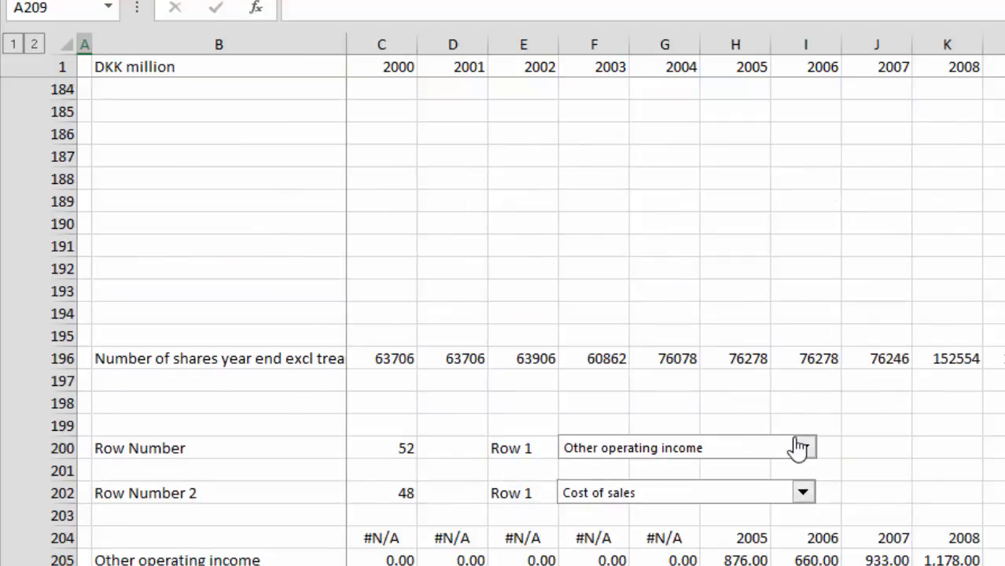
pyautogui.click(800, 447)
pyautogui.click(807, 398)
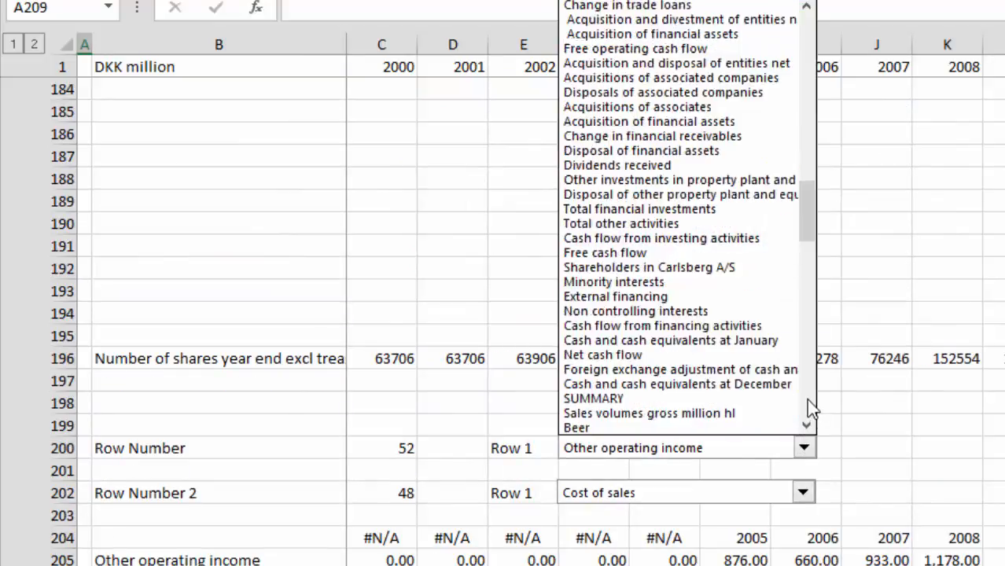
pyautogui.click(983, 342)
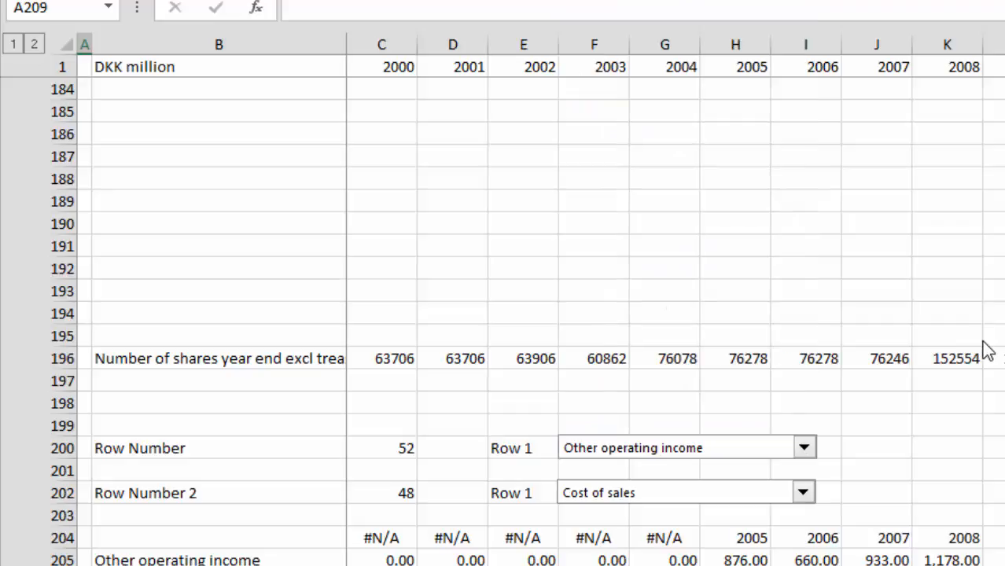
# Step: Enter the section headings ". RATIOS FOR OPERATING ASSUMPTIONS" in A160 and ". RATIOS FOR FINANCIAL ANALYSIS" in A166
pyautogui.press('pageup')
pyautogui.press('pageup')
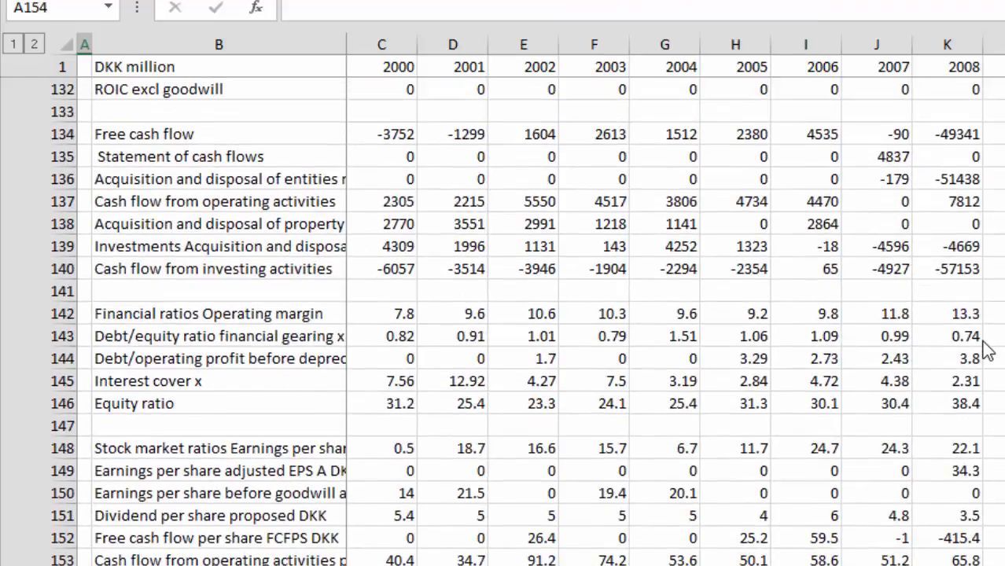
pyautogui.press('Down')
pyautogui.press('Down')
pyautogui.press('Down')
pyautogui.press('Down')
pyautogui.press('Down')
pyautogui.press('Down')
pyautogui.press('Down')
pyautogui.press('Down')
pyautogui.press('Down')
pyautogui.press('Down')
pyautogui.press('Down')
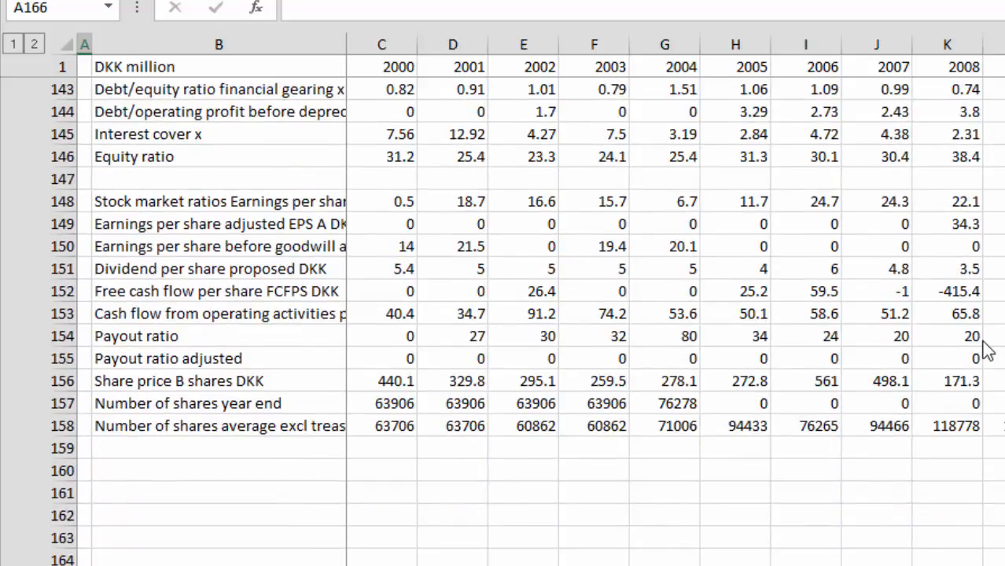
pyautogui.press('Up')
pyautogui.press('Up')
pyautogui.press('Up')
pyautogui.press('Up')
pyautogui.press('Up')
pyautogui.press('Up')
pyautogui.write('. F')
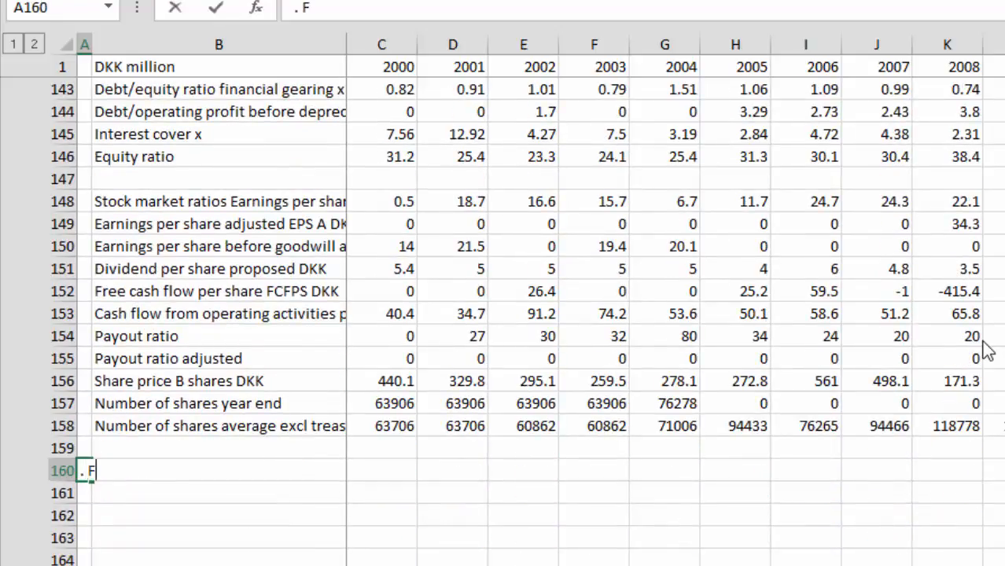
pyautogui.write('INANCIAL')
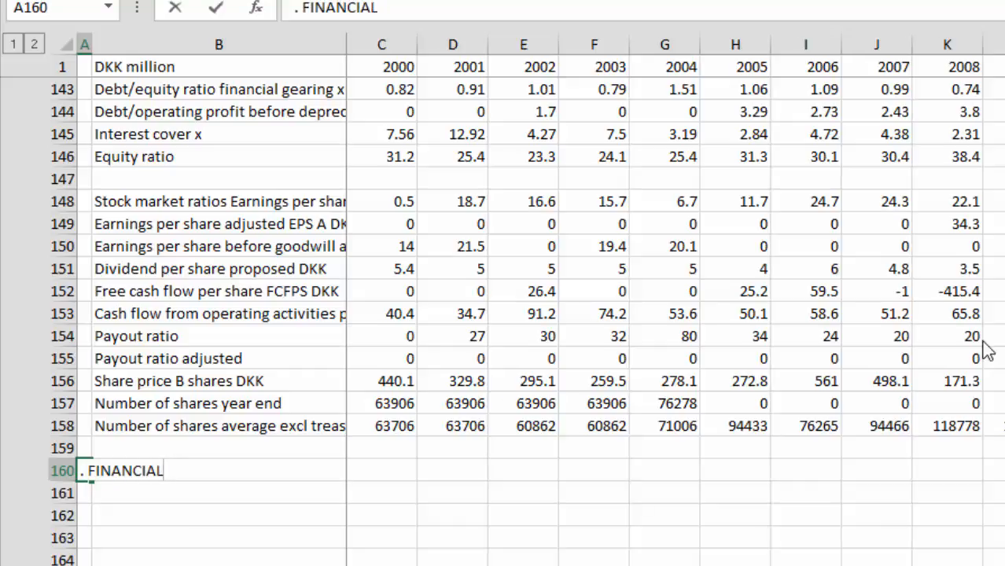
pyautogui.press('BackSpace')
pyautogui.press('BackSpace')
pyautogui.press('BackSpace')
pyautogui.press('BackSpace')
pyautogui.press('BackSpace')
pyautogui.press('BackSpace')
pyautogui.press('BackSpace')
pyautogui.press('BackSpace')
pyautogui.press('BackSpace')
pyautogui.write('RA')
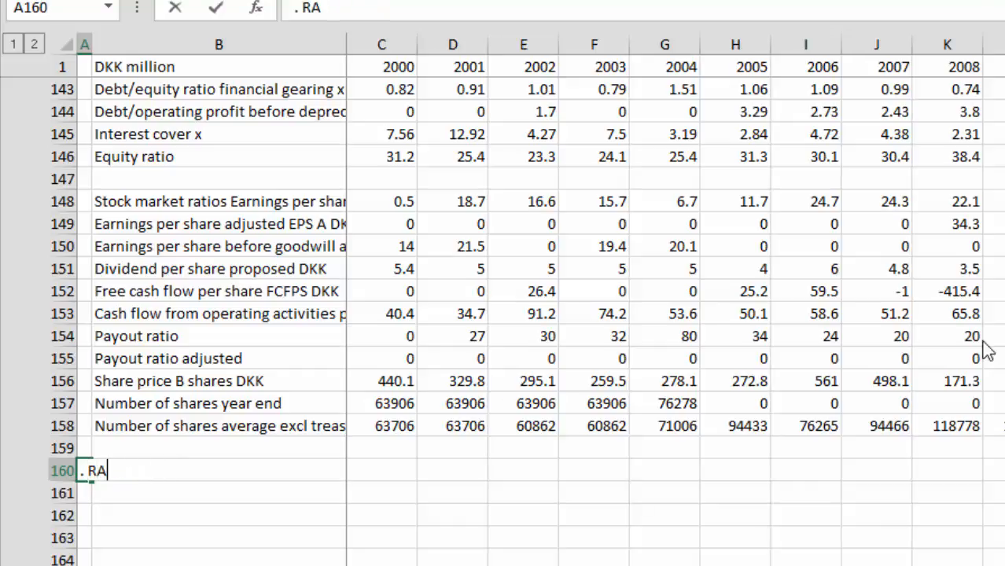
pyautogui.write('TIOS FOR O')
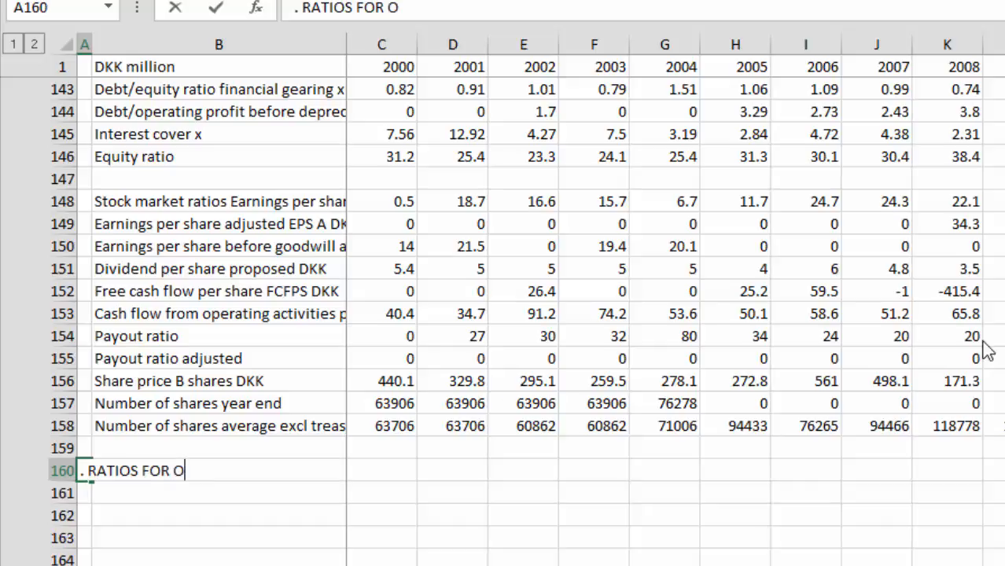
pyautogui.write('PERATIN')
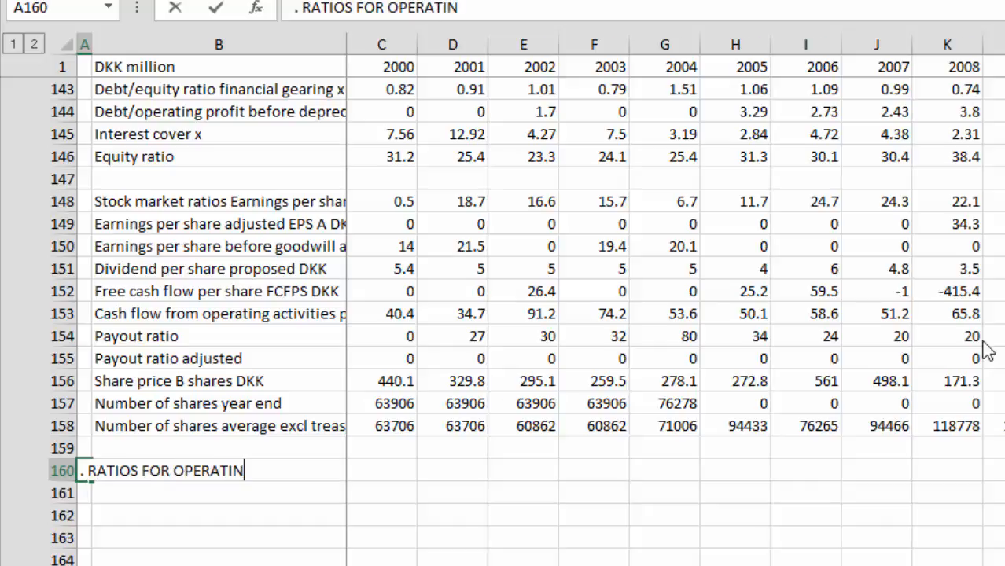
pyautogui.write('G ASSUMPTIONS')
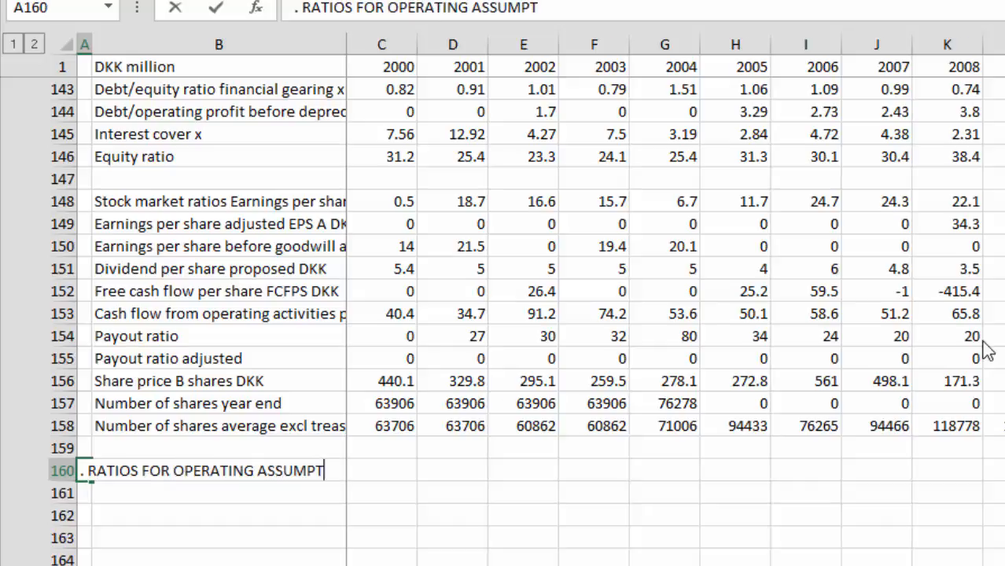
pyautogui.press('Return')
pyautogui.press('Return')
pyautogui.press('Return')
pyautogui.press('Return')
pyautogui.press('Return')
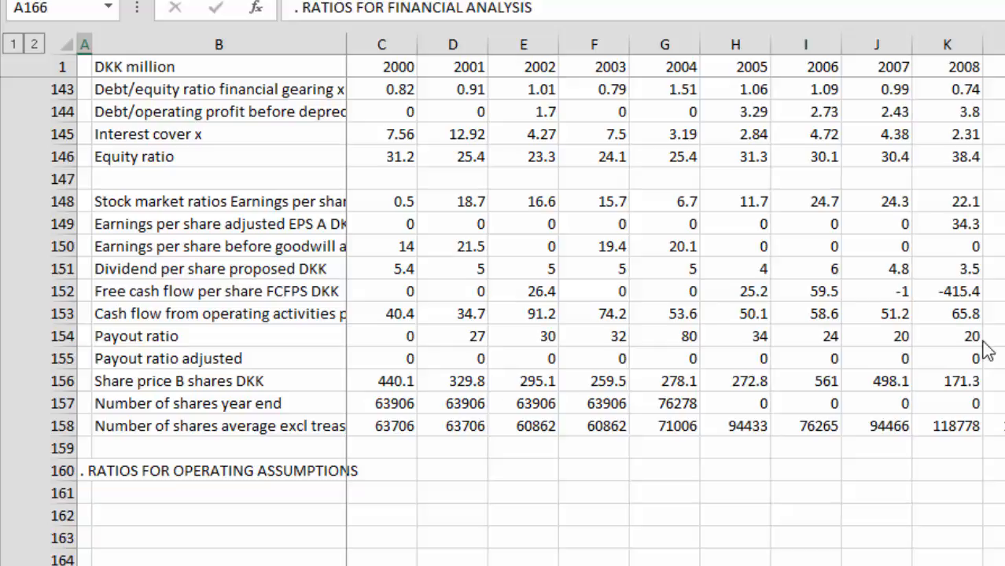
# Step: Switch to the workbook containing Options for Colour of Inputs and review the colour choices available in I20
pyautogui.press('pageup')
pyautogui.press('pageup')
pyautogui.press('pageup')
pyautogui.press('pageup')
pyautogui.press('pageup')
pyautogui.press('pageup')
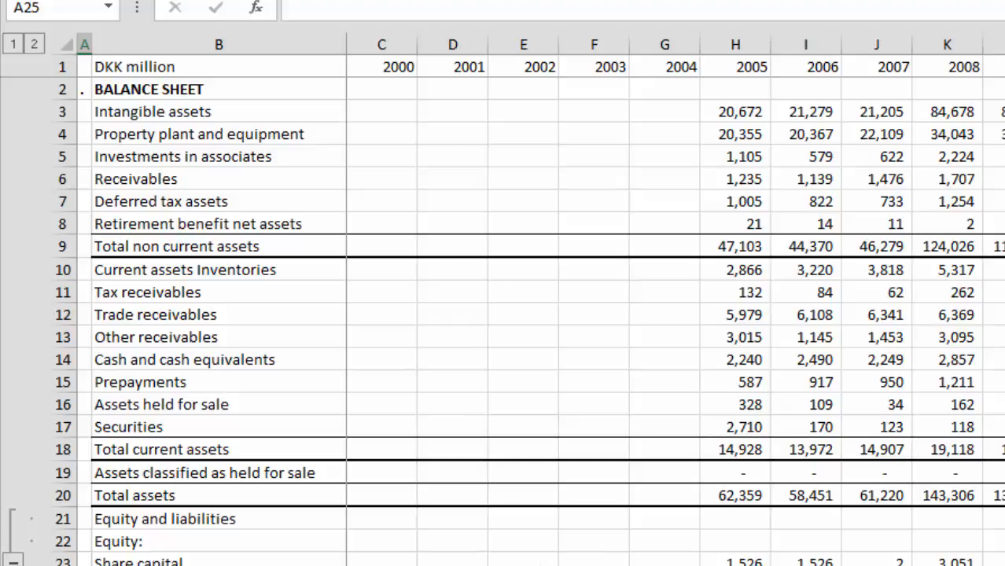
pyautogui.click(857, 565)
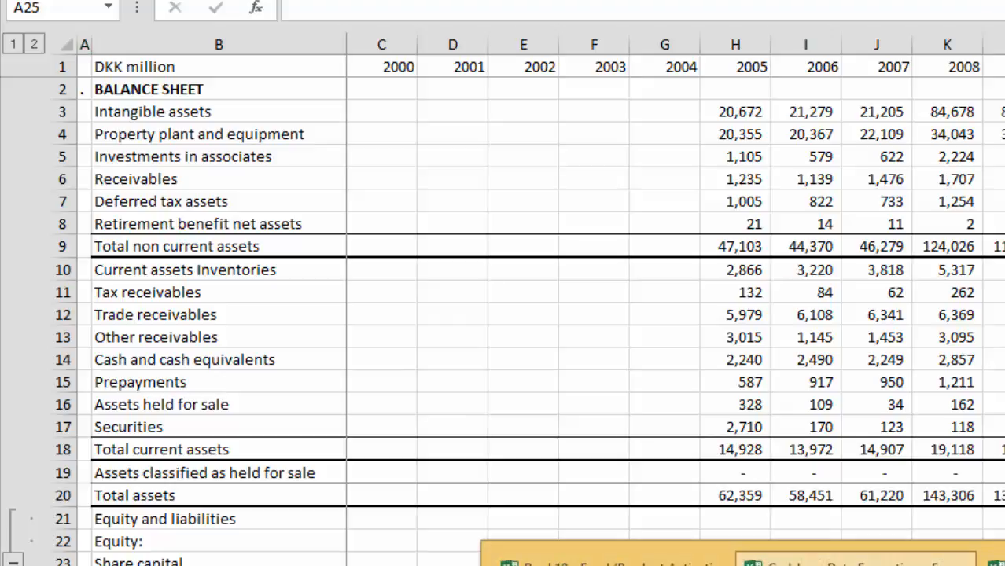
pyautogui.click(856, 563)
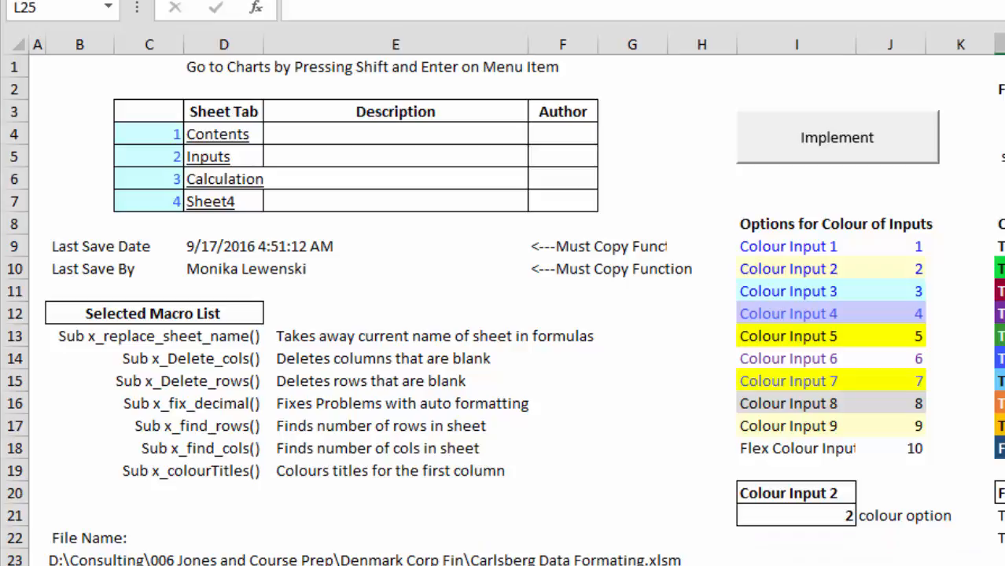
pyautogui.click(840, 493)
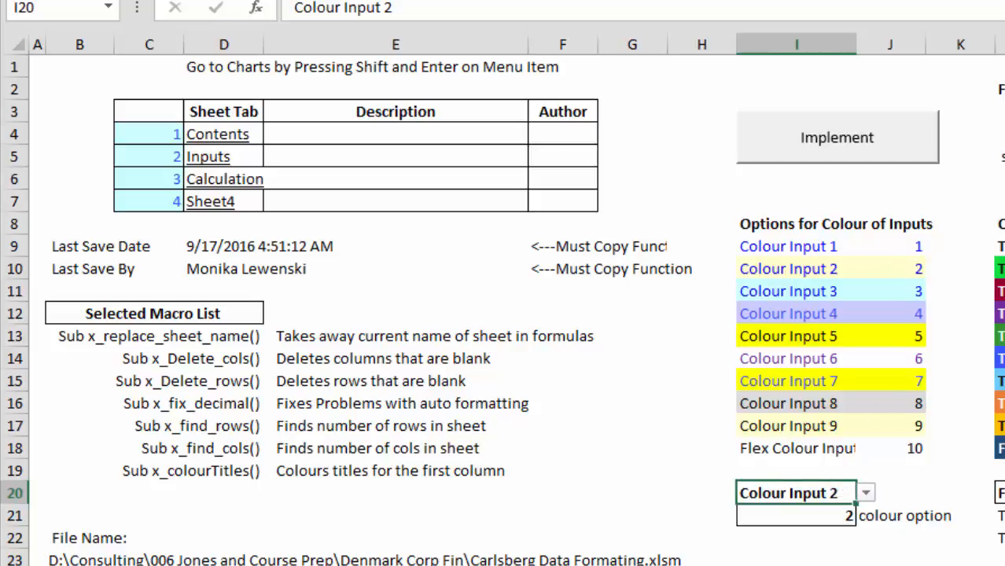
pyautogui.click(891, 565)
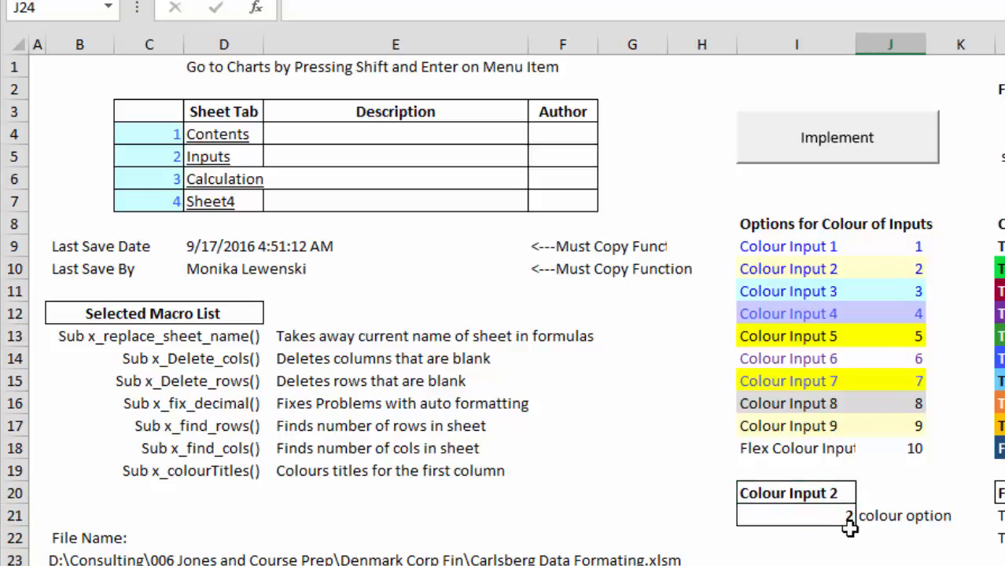
pyautogui.click(824, 493)
pyautogui.click(866, 496)
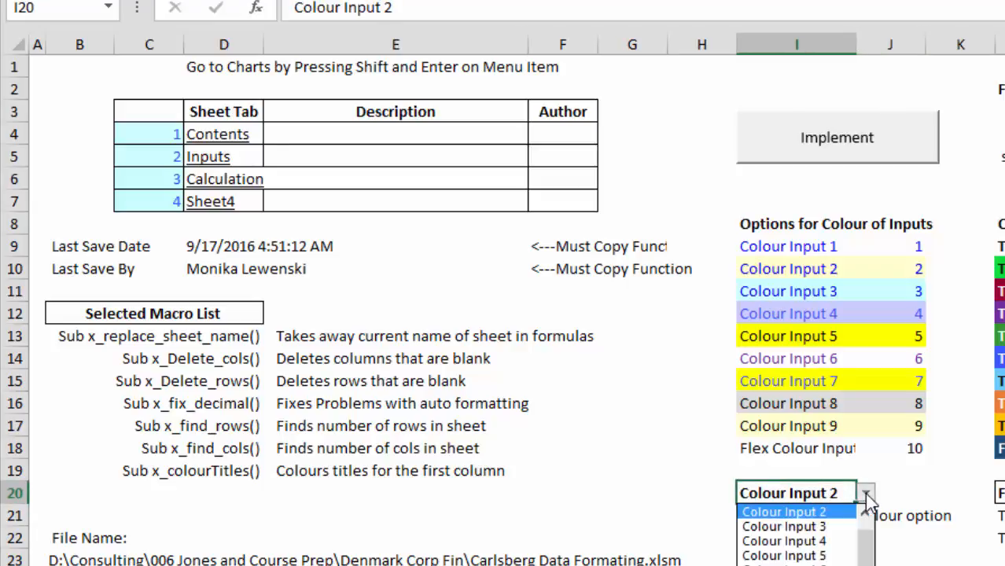
pyautogui.click(866, 495)
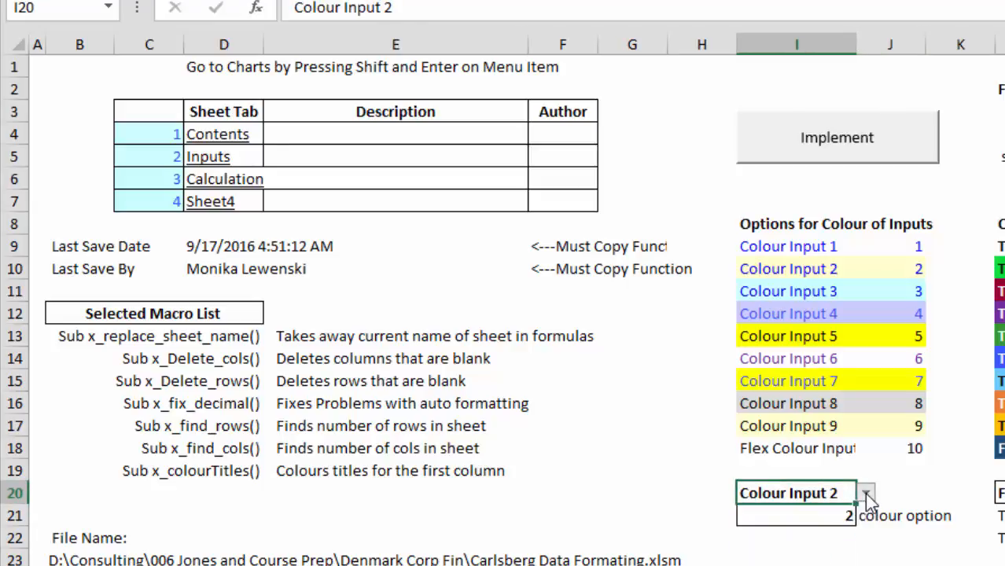
# Step: Return to the financial statements sheet and run the colouring macro for blue inputs on pale yellow and dark blue section heading bands
pyautogui.click(881, 565)
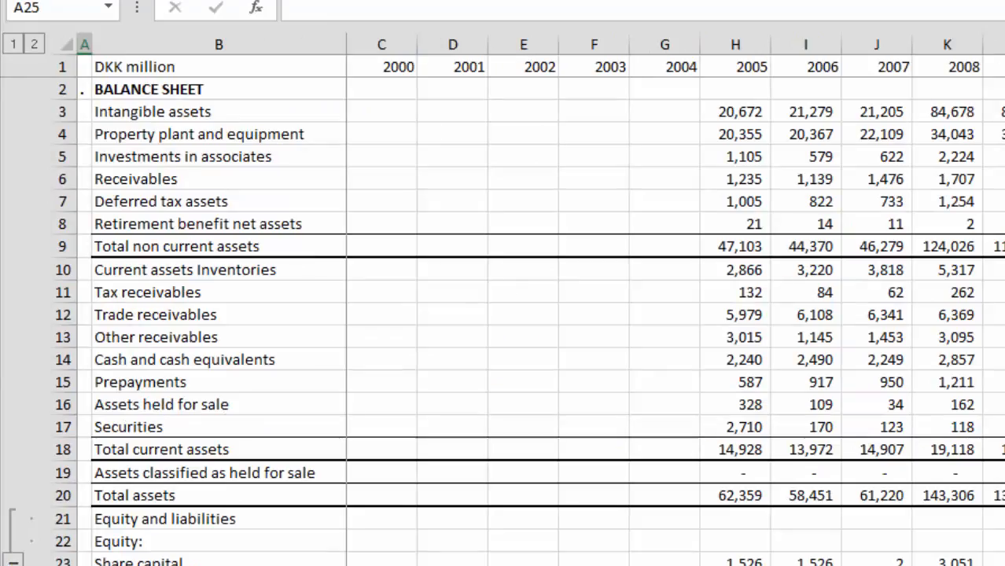
pyautogui.press('Up')
pyautogui.press('Up')
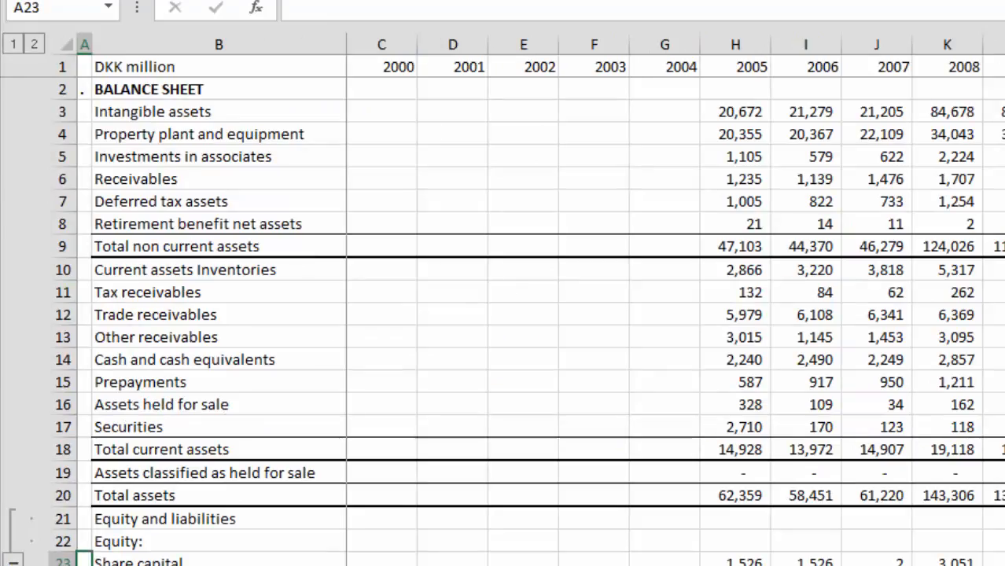
pyautogui.hotkey('ctrl', 'alt', 'c')
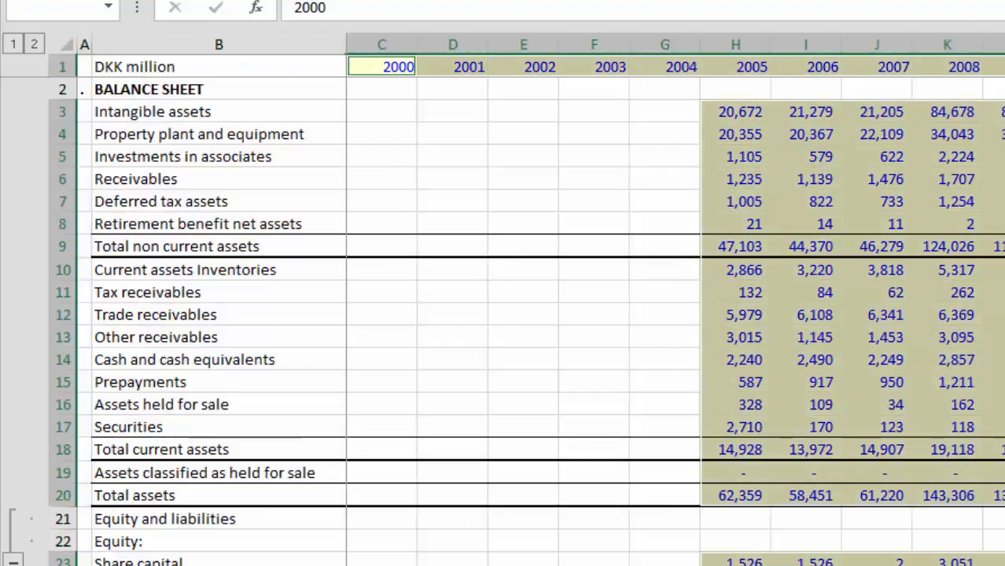
# Step: Check the colouring of the inputs and section headings from the balance sheet down to the financial analysis ratios section
pyautogui.press('Down')
pyautogui.press('Down')
pyautogui.press('Down')
pyautogui.press('Down')
pyautogui.press('Down')
pyautogui.press('Down')
pyautogui.press('Down')
pyautogui.press('Down')
pyautogui.press('Down')
pyautogui.press('Down')
pyautogui.press('Down')
pyautogui.press('Down')
pyautogui.press('Down')
pyautogui.press('Down')
pyautogui.press('Down')
pyautogui.press('Down')
pyautogui.press('Down')
pyautogui.press('Down')
pyautogui.press('Down')
pyautogui.press('Down')
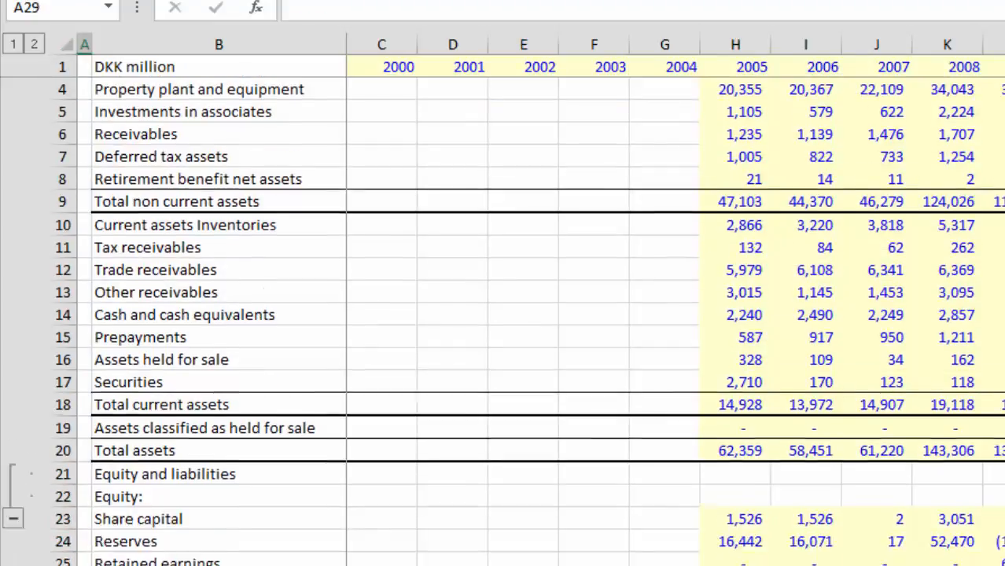
pyautogui.press('Down')
pyautogui.press('Down')
pyautogui.press('Down')
pyautogui.press('Down')
pyautogui.press('Down')
pyautogui.press('Down')
pyautogui.press('Down')
pyautogui.press('Down')
pyautogui.press('Down')
pyautogui.press('Down')
pyautogui.press('Down')
pyautogui.press('Down')
pyautogui.press('Down')
pyautogui.press('Down')
pyautogui.press('Down')
pyautogui.press('Down')
pyautogui.press('Down')
pyautogui.press('Down')
pyautogui.press('Down')
pyautogui.press('Down')
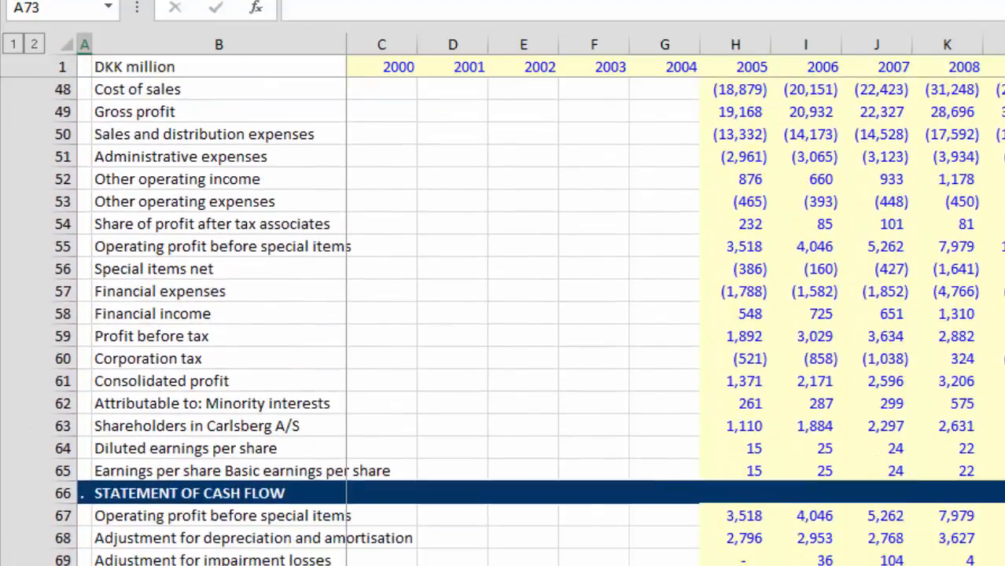
pyautogui.press('Down')
pyautogui.press('Down')
pyautogui.press('Down')
pyautogui.press('Down')
pyautogui.press('Down')
pyautogui.press('Down')
pyautogui.press('Down')
pyautogui.press('Down')
pyautogui.press('Down')
pyautogui.press('Down')
pyautogui.press('Down')
pyautogui.press('Down')
pyautogui.press('Down')
pyautogui.press('Down')
pyautogui.press('Down')
pyautogui.press('Down')
pyautogui.press('Down')
pyautogui.press('Down')
pyautogui.press('Down')
pyautogui.press('Down')
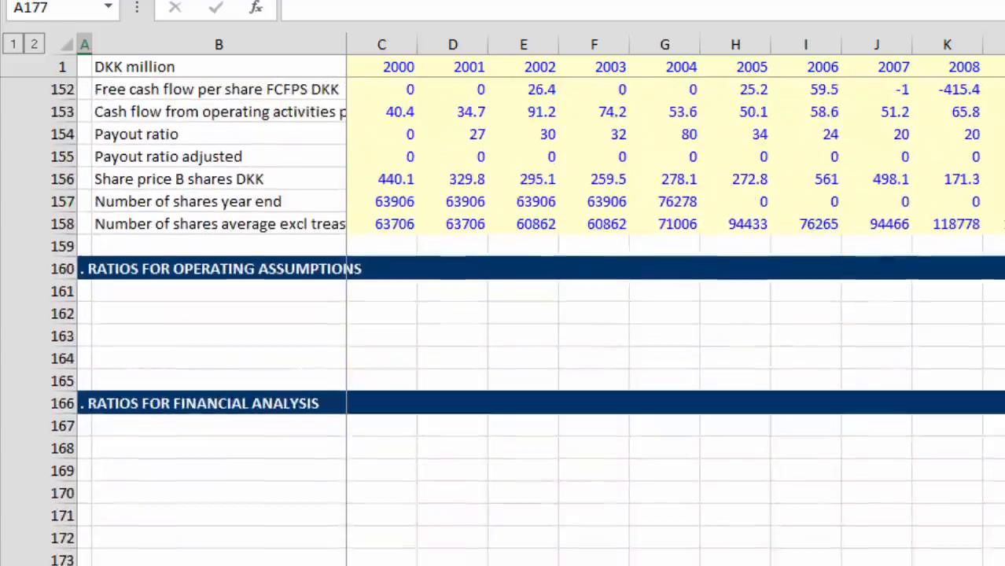
# Step: Review the balance sheet, profit and loss, and summary rows above the ratio sections
pyautogui.press('pageup')
pyautogui.press('pageup')
pyautogui.press('pageup')
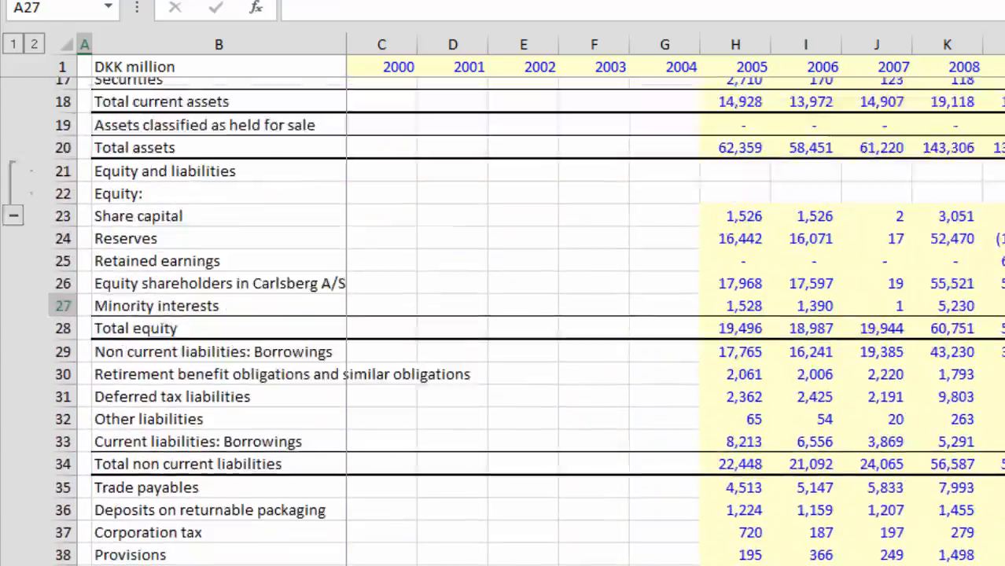
pyautogui.press('pagedown')
pyautogui.press('pagedown')
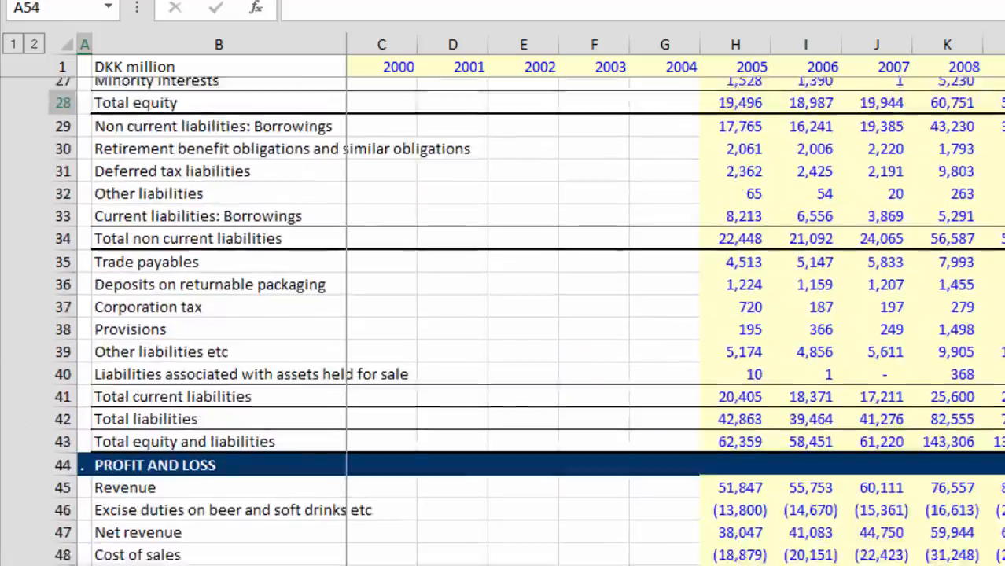
pyautogui.press('pagedown')
pyautogui.press('pagedown')
pyautogui.press('pagedown')
pyautogui.press('pagedown')
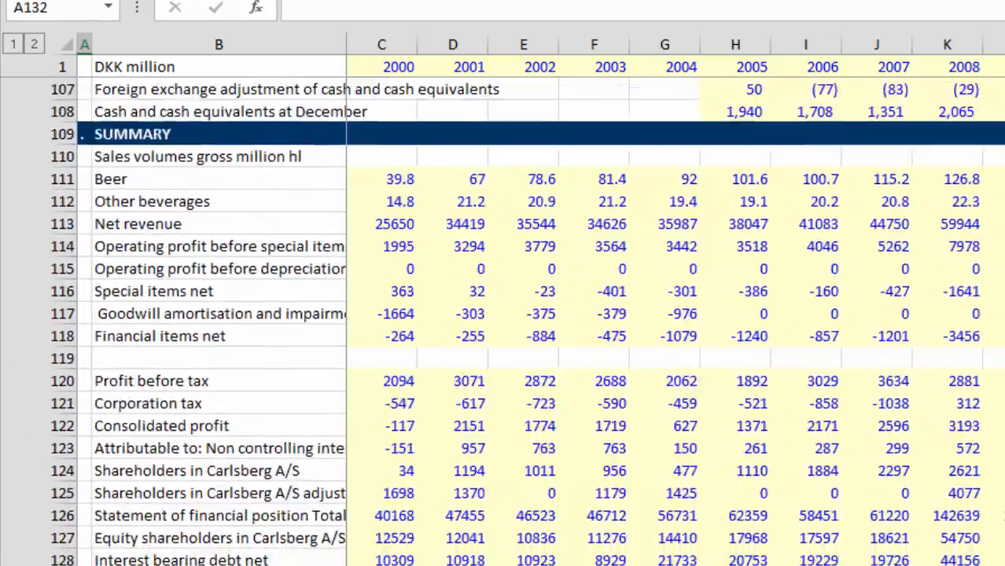
pyautogui.press('pageup')
pyautogui.press('pageup')
pyautogui.press('pageup')
pyautogui.press('pageup')
pyautogui.press('pageup')
pyautogui.press('pageup')
pyautogui.press('pageup')
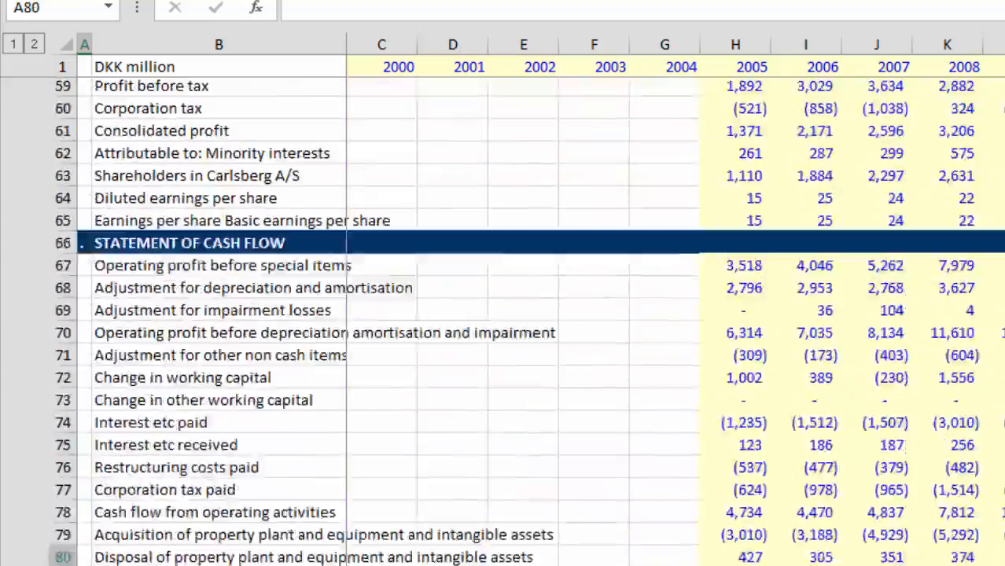
# Step: Look through the statements section by section, from the balance sheet down to the stock market ratios
pyautogui.press('Down')
pyautogui.press('Down')
pyautogui.press('Down')
pyautogui.press('Down')
pyautogui.press('Down')
pyautogui.press('Down')
pyautogui.press('Down')
pyautogui.press('Down')
pyautogui.press('Down')
pyautogui.press('Down')
pyautogui.press('Down')
pyautogui.press('Down')
pyautogui.press('Down')
pyautogui.press('Down')
pyautogui.press('Down')
pyautogui.press('Down')
pyautogui.press('Down')
pyautogui.press('Down')
pyautogui.press('Down')
pyautogui.press('Down')
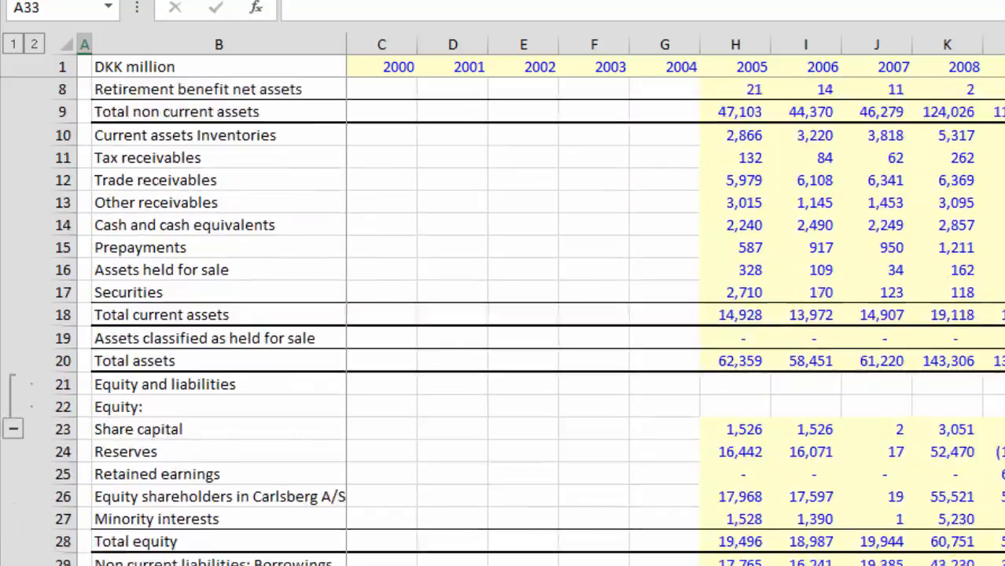
pyautogui.press('Down')
pyautogui.press('Down')
pyautogui.press('Down')
pyautogui.press('Down')
pyautogui.press('Down')
pyautogui.press('Down')
pyautogui.press('Down')
pyautogui.press('Down')
pyautogui.press('Down')
pyautogui.press('Down')
pyautogui.press('Down')
pyautogui.press('Down')
pyautogui.press('Down')
pyautogui.press('Down')
pyautogui.press('Down')
pyautogui.press('Down')
pyautogui.press('Down')
pyautogui.press('Down')
pyautogui.press('Down')
pyautogui.press('Down')
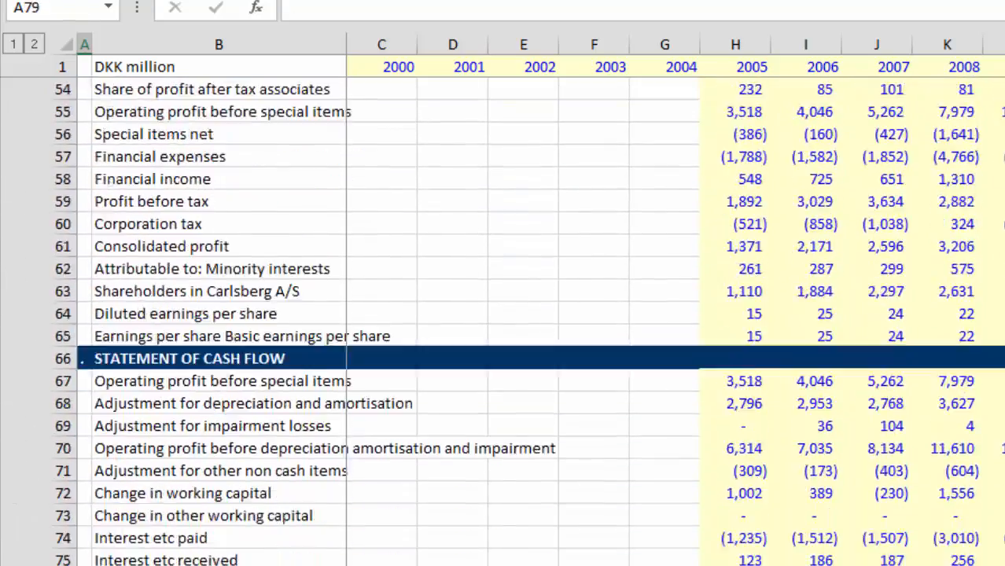
pyautogui.press('Down')
pyautogui.press('Down')
pyautogui.press('Down')
pyautogui.press('Down')
pyautogui.press('Down')
pyautogui.press('Down')
pyautogui.press('Down')
pyautogui.press('Down')
pyautogui.press('Down')
pyautogui.press('Down')
pyautogui.press('Down')
pyautogui.press('Down')
pyautogui.press('Down')
pyautogui.press('Down')
pyautogui.press('Down')
pyautogui.press('Down')
pyautogui.press('Down')
pyautogui.press('Down')
pyautogui.press('Down')
pyautogui.press('Down')
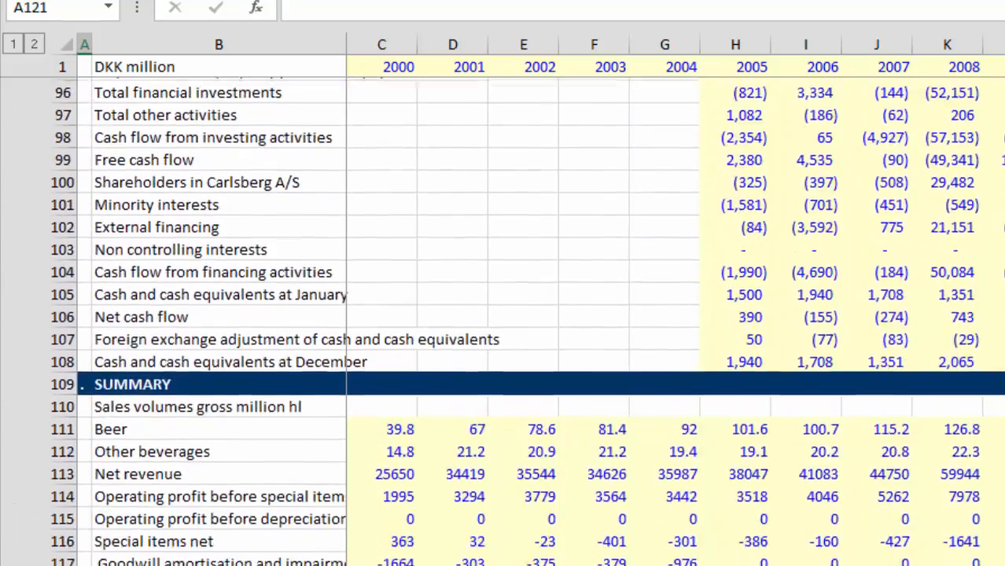
pyautogui.press('Down')
pyautogui.press('Down')
pyautogui.press('Down')
pyautogui.press('Down')
pyautogui.press('Down')
pyautogui.press('Down')
pyautogui.press('Down')
pyautogui.press('Down')
pyautogui.press('Down')
pyautogui.press('Down')
pyautogui.press('Down')
pyautogui.press('Down')
pyautogui.press('Down')
pyautogui.press('Down')
pyautogui.press('Down')
pyautogui.press('Down')
pyautogui.press('Down')
pyautogui.press('Down')
pyautogui.press('Down')
pyautogui.press('Down')
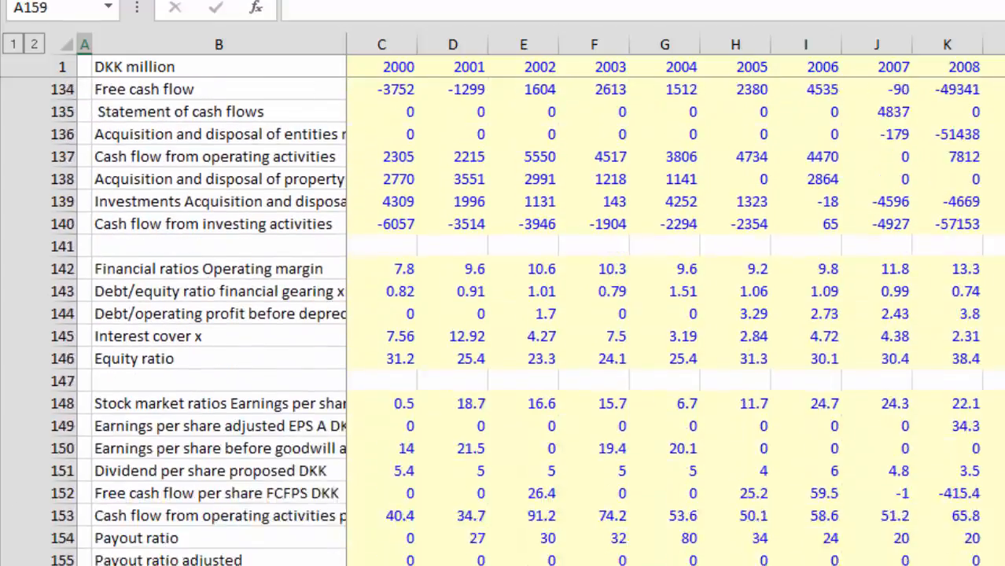
# Step: Insert additional blank rows at row 162, beneath the operating assumptions ratios heading
pyautogui.press('Up')
pyautogui.press('Up')
pyautogui.press('Up')
pyautogui.press('Up')
pyautogui.press('Up')
pyautogui.press('Up')
pyautogui.press('Up')
pyautogui.press('Up')
pyautogui.press('Up')
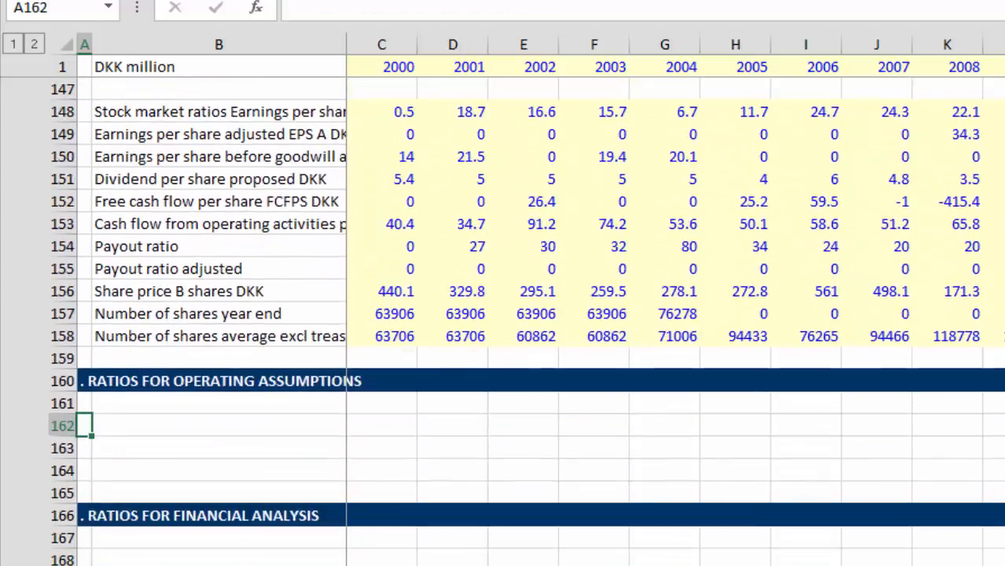
pyautogui.hotkey('shift', 'space')
pyautogui.hotkey('ctrl', '+')
pyautogui.hotkey('ctrl', '+')
pyautogui.hotkey('ctrl', '+')
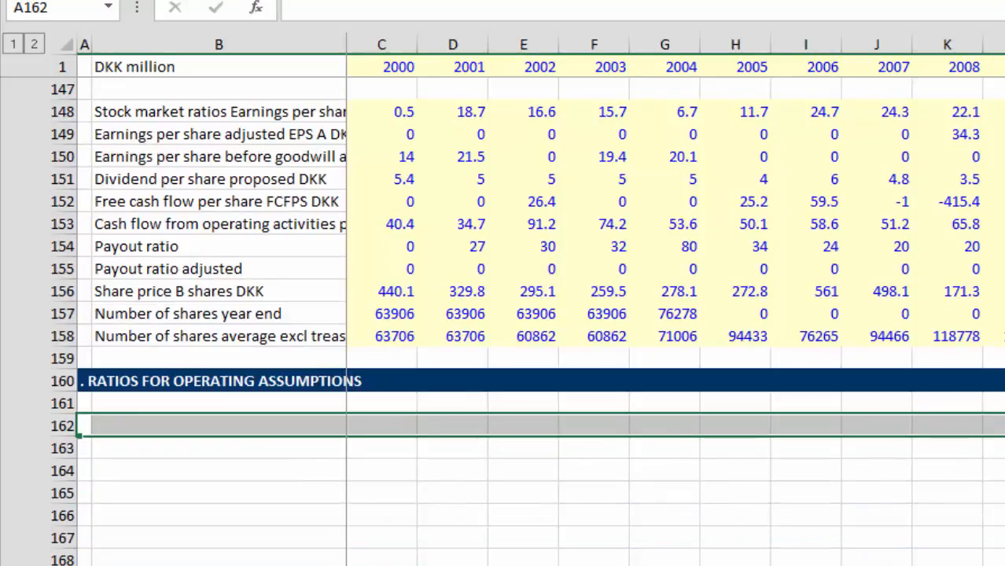
# Step: Enter the row labels EBITDA in B161 and COGS in B162 under the operating assumptions ratios heading
pyautogui.press('Up')
pyautogui.press('Right')
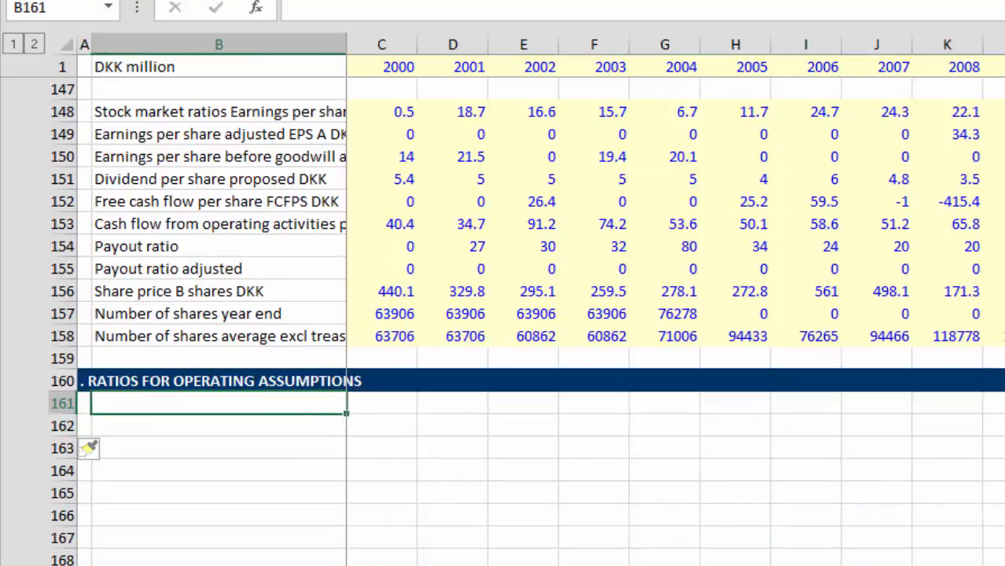
pyautogui.write('EBITDA')
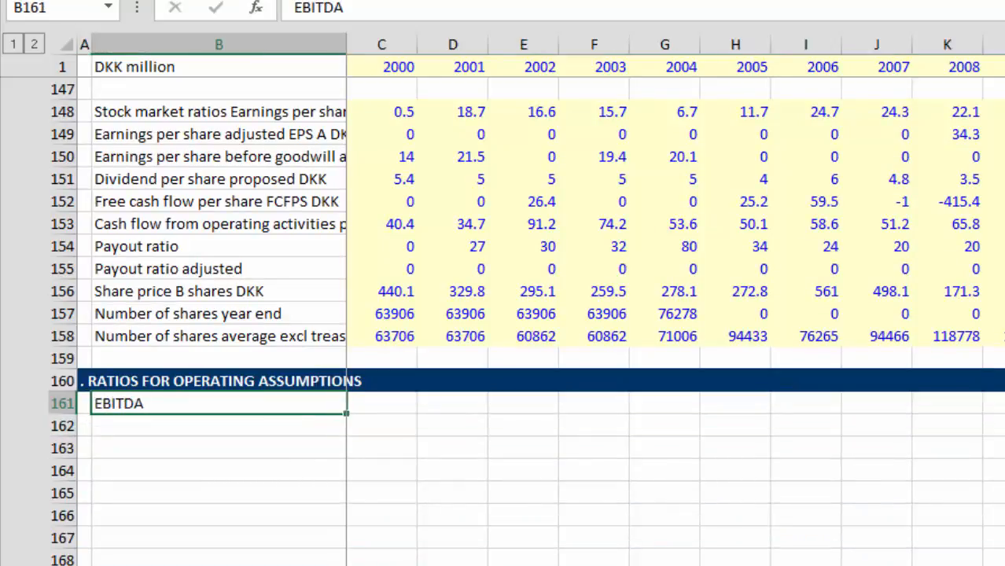
pyautogui.press('Return')
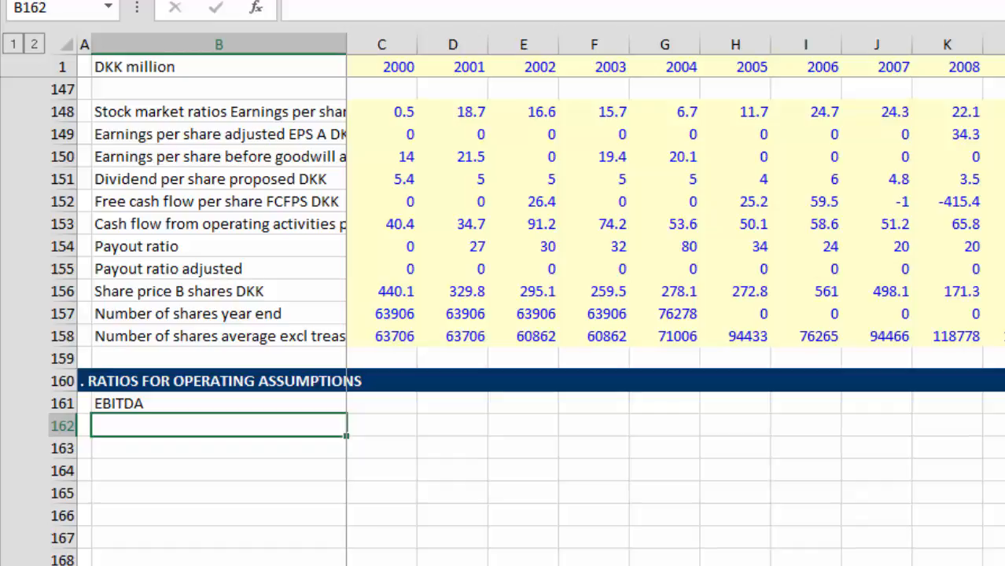
pyautogui.write('COSG')
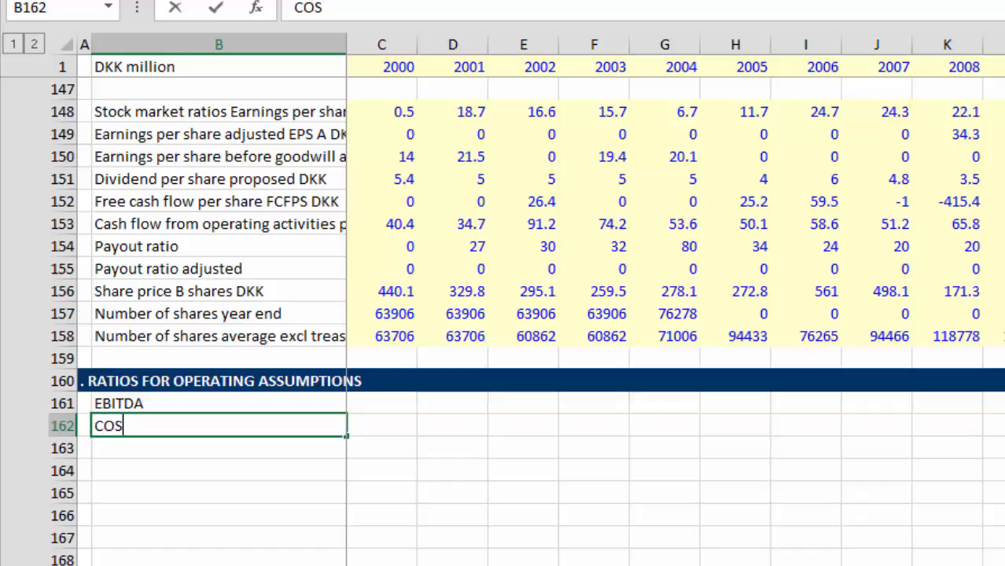
pyautogui.press('BackSpace')
pyautogui.press('BackSpace')
pyautogui.write('G')
pyautogui.press('BackSpace')
pyautogui.press('BackSpace')
pyautogui.write('OGS')
pyautogui.press('Return')
# Step: Examine the profit and loss lines from cost of sales down to diluted earnings per share
pyautogui.press('pageup')
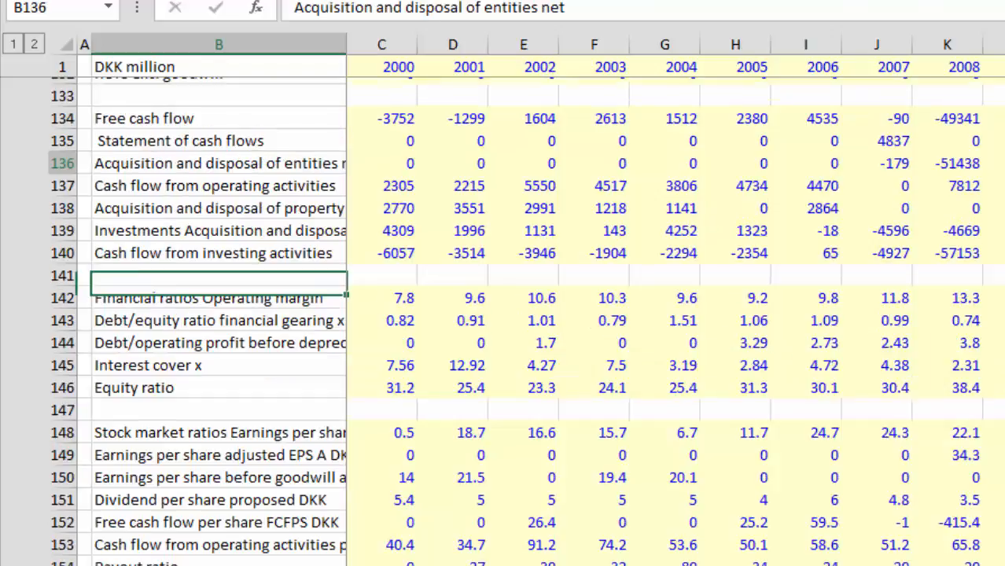
pyautogui.press('pageup')
pyautogui.press('pageup')
pyautogui.press('pageup')
pyautogui.press('pageup')
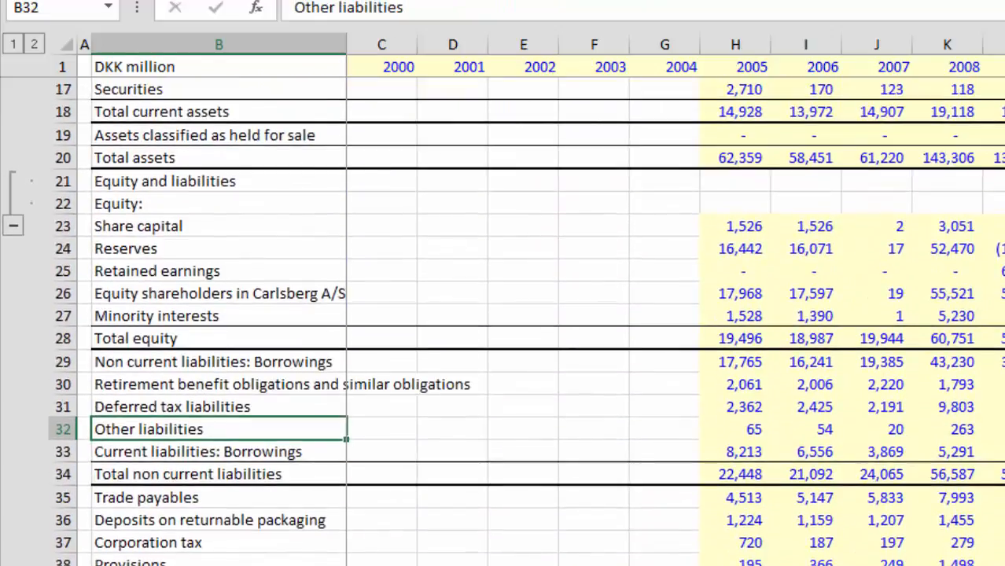
pyautogui.press('pagedown')
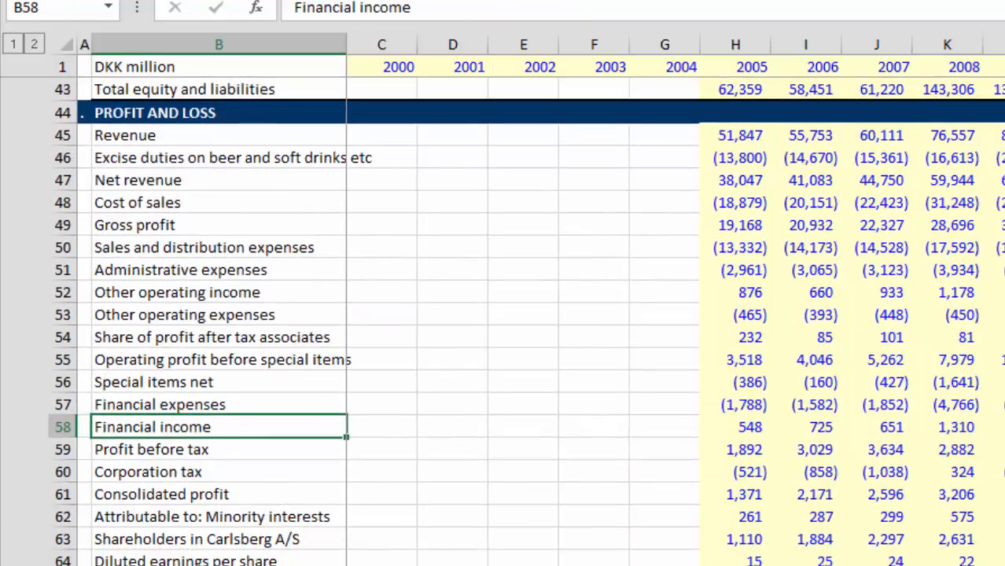
pyautogui.press('Up')
pyautogui.press('Up')
pyautogui.press('Up')
pyautogui.press('Up')
pyautogui.press('Up')
pyautogui.press('Up')
pyautogui.press('Up')
pyautogui.press('Up')
pyautogui.press('Up')
pyautogui.press('Up')
pyautogui.press('Up')
pyautogui.press('Down')
pyautogui.press('Down')
pyautogui.press('Down')
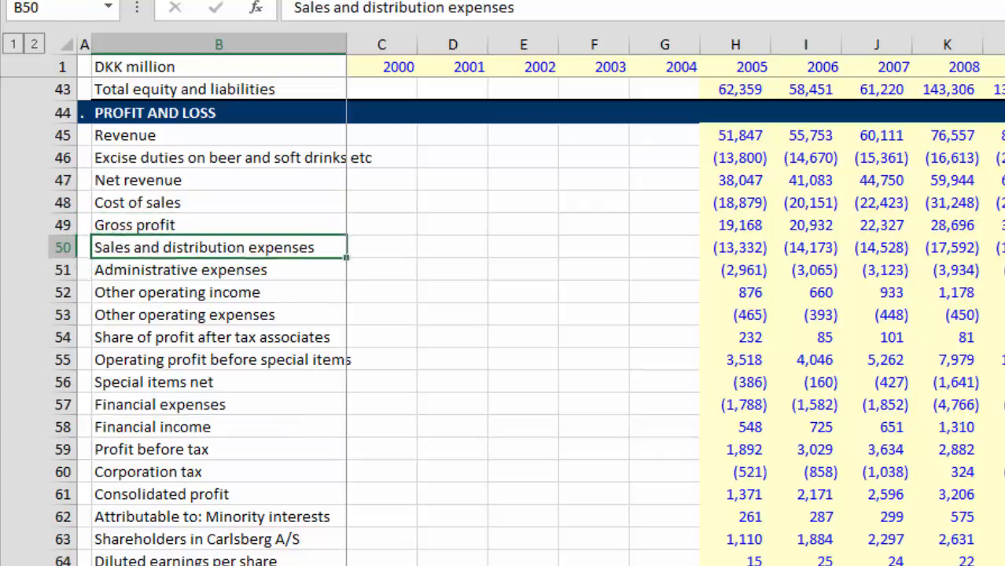
pyautogui.press('Down')
pyautogui.press('Down')
pyautogui.press('Down')
pyautogui.press('Down')
pyautogui.press('Down')
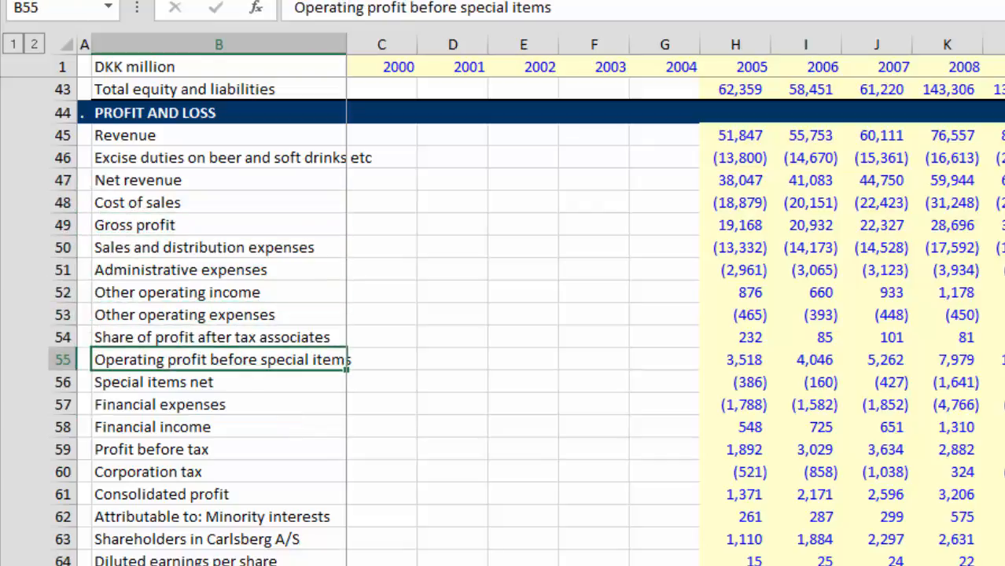
pyautogui.press('Down')
pyautogui.press('Down')
pyautogui.press('Down')
pyautogui.press('Up')
pyautogui.press('Up')
pyautogui.press('Up')
pyautogui.press('Up')
pyautogui.press('Up')
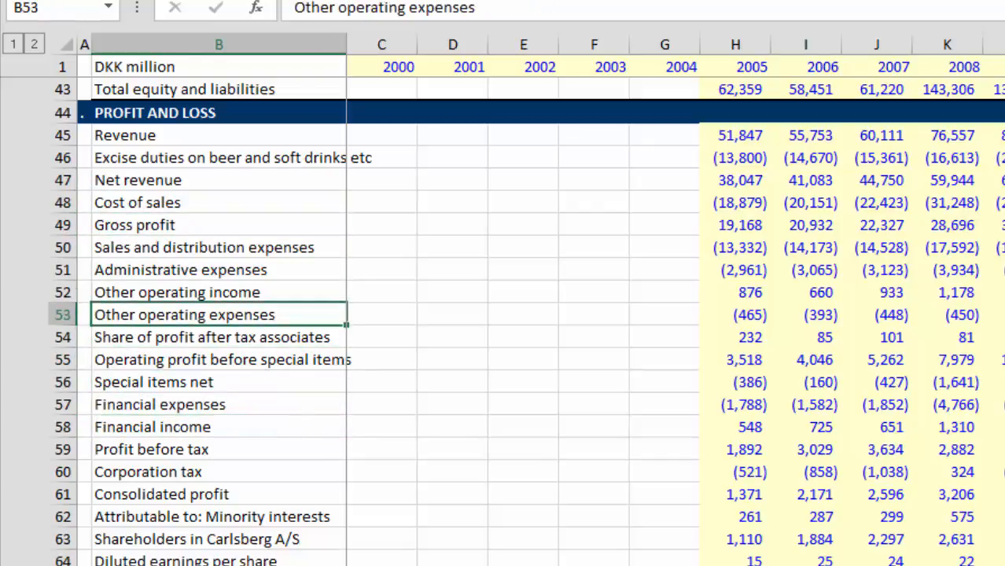
pyautogui.press('Up')
pyautogui.press('Up')
pyautogui.press('Up')
pyautogui.press('Up')
pyautogui.press('Down')
# Step: Find the adjustment for depreciation and amortisation row in the statement of cash flow
pyautogui.press('Down')
pyautogui.press('Down')
pyautogui.press('Down')
pyautogui.press('Down')
pyautogui.press('Down')
pyautogui.press('Down')
pyautogui.press('Down')
pyautogui.press('Down')
pyautogui.press('Down')
pyautogui.press('Down')
pyautogui.press('Down')
pyautogui.press('Down')
pyautogui.press('Down')
pyautogui.press('Down')
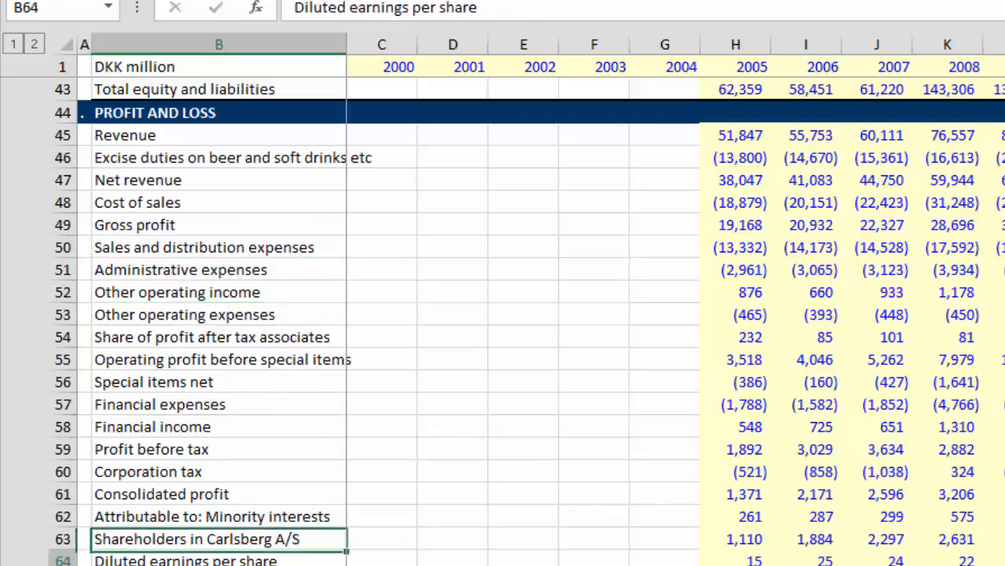
pyautogui.press('Down')
pyautogui.press('Down')
pyautogui.press('Down')
pyautogui.press('Down')
pyautogui.press('Down')
pyautogui.press('Down')
pyautogui.press('Down')
pyautogui.press('Down')
pyautogui.press('Down')
pyautogui.press('Down')
pyautogui.press('Down')
pyautogui.press('Down')
pyautogui.press('Down')
pyautogui.press('Down')
pyautogui.press('Down')
pyautogui.press('Down')
pyautogui.press('Down')
pyautogui.press('Down')
pyautogui.press('Down')
pyautogui.press('Down')
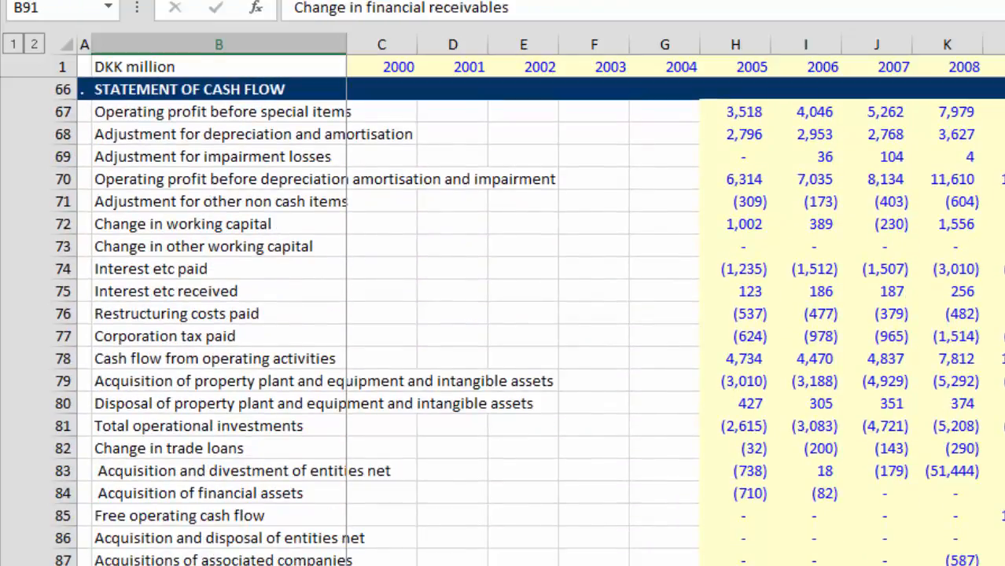
pyautogui.press('Down')
pyautogui.press('Down')
pyautogui.press('Down')
pyautogui.press('Down')
pyautogui.press('Down')
pyautogui.press('Down')
pyautogui.press('Down')
pyautogui.press('Down')
pyautogui.press('Down')
pyautogui.press('Down')
pyautogui.press('Down')
pyautogui.press('Down')
pyautogui.press('Down')
pyautogui.press('Down')
pyautogui.press('Down')
pyautogui.press('Down')
pyautogui.press('Down')
pyautogui.press('Down')
pyautogui.press('Down')
pyautogui.press('Down')
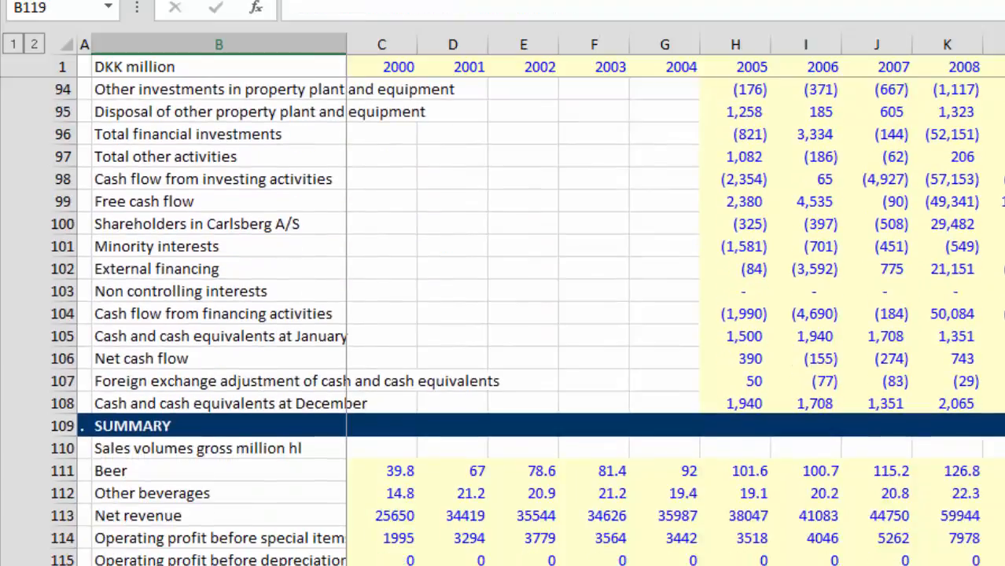
pyautogui.press('Up')
pyautogui.press('Up')
pyautogui.press('Up')
pyautogui.press('Up')
pyautogui.press('Up')
pyautogui.press('Up')
pyautogui.press('Up')
pyautogui.press('Up')
pyautogui.press('Up')
pyautogui.press('Up')
pyautogui.press('Up')
pyautogui.press('Up')
pyautogui.press('Up')
pyautogui.press('Up')
pyautogui.press('Up')
pyautogui.press('Up')
pyautogui.press('Up')
pyautogui.press('Up')
pyautogui.press('Up')
pyautogui.press('Up')
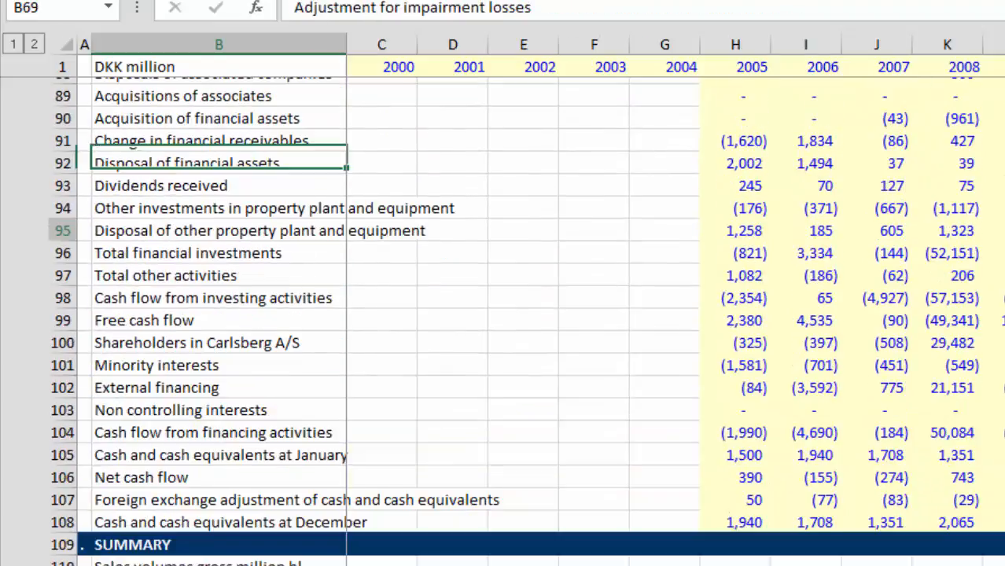
pyautogui.press('Up')
pyautogui.press('Up')
pyautogui.press('Up')
pyautogui.press('Up')
pyautogui.press('Up')
pyautogui.press('Up')
pyautogui.press('Up')
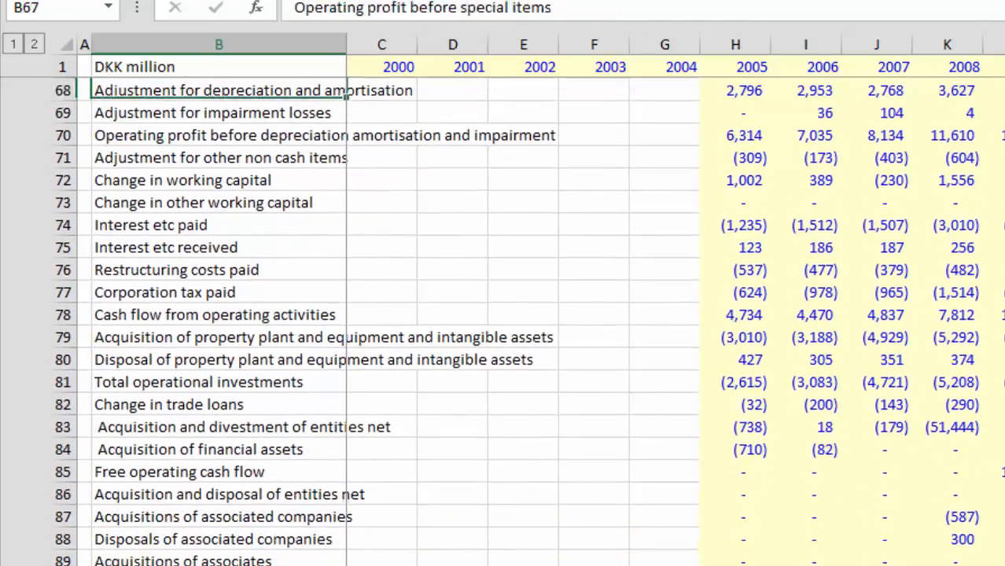
pyautogui.press('Down')
pyautogui.press('Down')
pyautogui.press('Down')
pyautogui.press('Down')
pyautogui.press('Down')
pyautogui.press('Down')
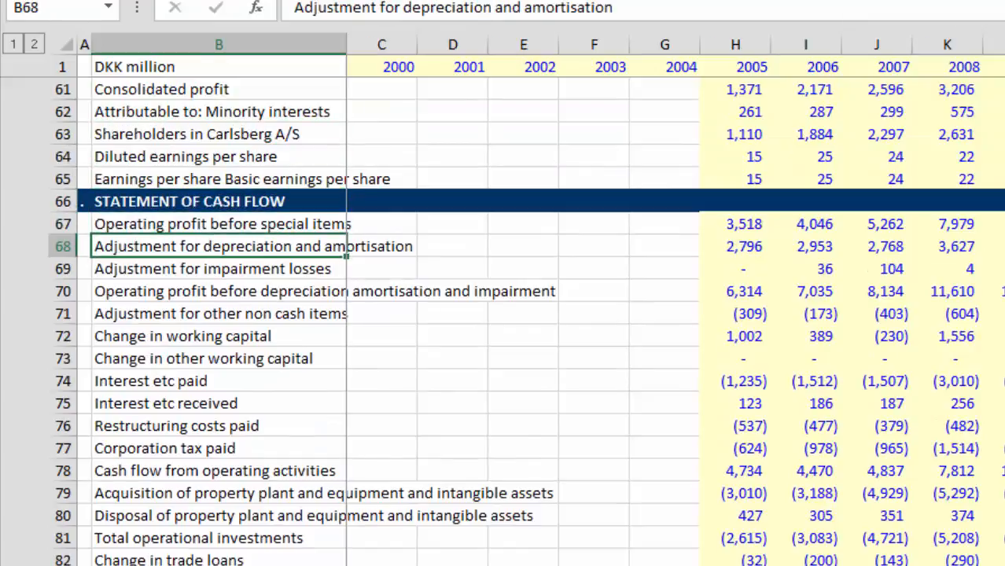
# Step: Check the yearly depreciation and impairment adjustments and the operating profit before depreciation, amortisation and impairment row
pyautogui.press('Right')
pyautogui.press('Right')
pyautogui.press('Right')
pyautogui.press('Right')
pyautogui.press('Right')
pyautogui.press('Right')
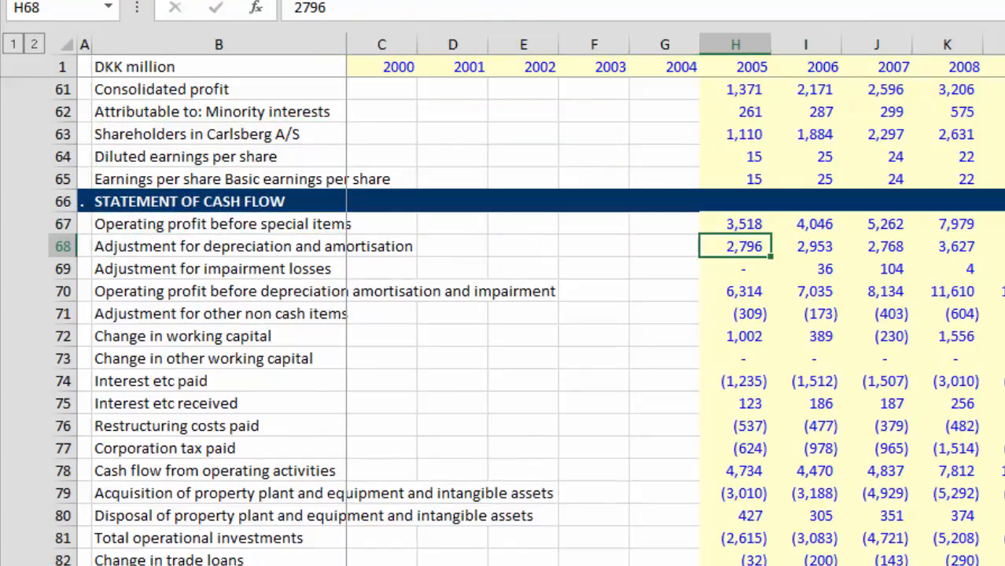
pyautogui.press('Down')
pyautogui.press('Left')
pyautogui.press('Left')
pyautogui.press('Left')
pyautogui.press('Left')
pyautogui.press('Left')
pyautogui.press('Left')
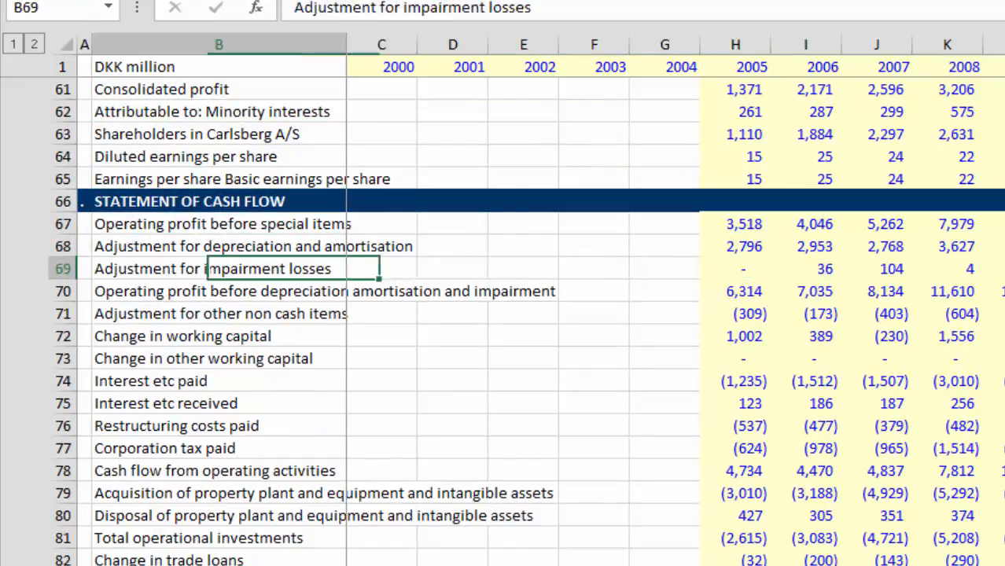
pyautogui.press('Right')
pyautogui.press('Right')
pyautogui.press('Right')
pyautogui.press('Right')
pyautogui.press('Right')
pyautogui.press('Right')
pyautogui.press('Right')
pyautogui.press('Right')
pyautogui.press('Right')
pyautogui.press('Right')
pyautogui.press('Right')
pyautogui.press('Right')
pyautogui.press('Right')
pyautogui.press('Right')
pyautogui.press('Right')
pyautogui.press('Right')
pyautogui.press('Right')
pyautogui.press('Right')
pyautogui.press('Right')
pyautogui.press('Right')
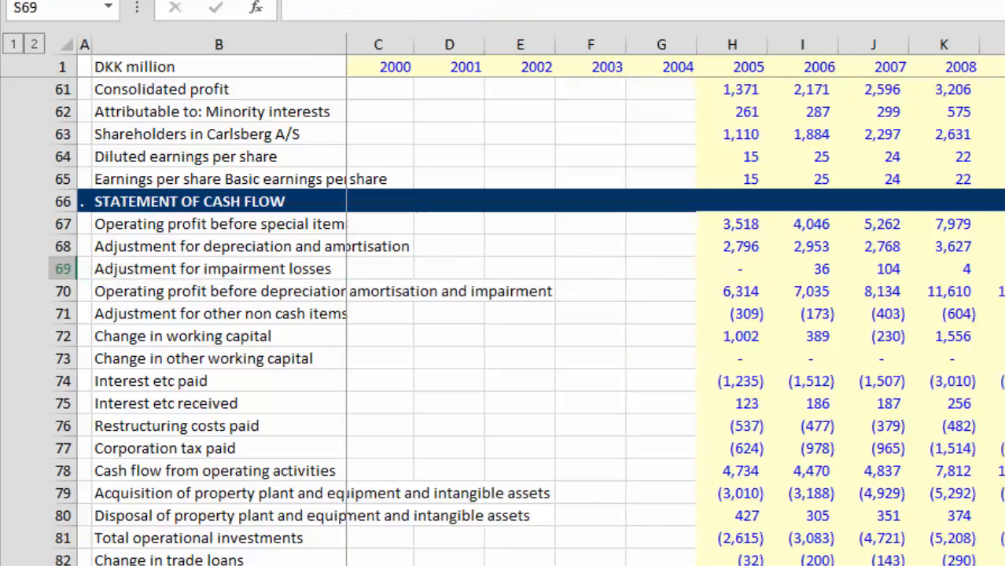
pyautogui.press('Left')
pyautogui.press('Left')
pyautogui.press('Left')
pyautogui.press('Left')
pyautogui.press('Left')
pyautogui.press('Left')
pyautogui.press('Left')
pyautogui.press('Left')
pyautogui.press('Left')
pyautogui.press('Left')
pyautogui.press('Left')
pyautogui.press('Left')
pyautogui.press('Left')
pyautogui.press('Left')
pyautogui.press('Left')
pyautogui.press('Left')
pyautogui.press('Left')
pyautogui.press('Left')
pyautogui.press('Left')
pyautogui.press('Left')
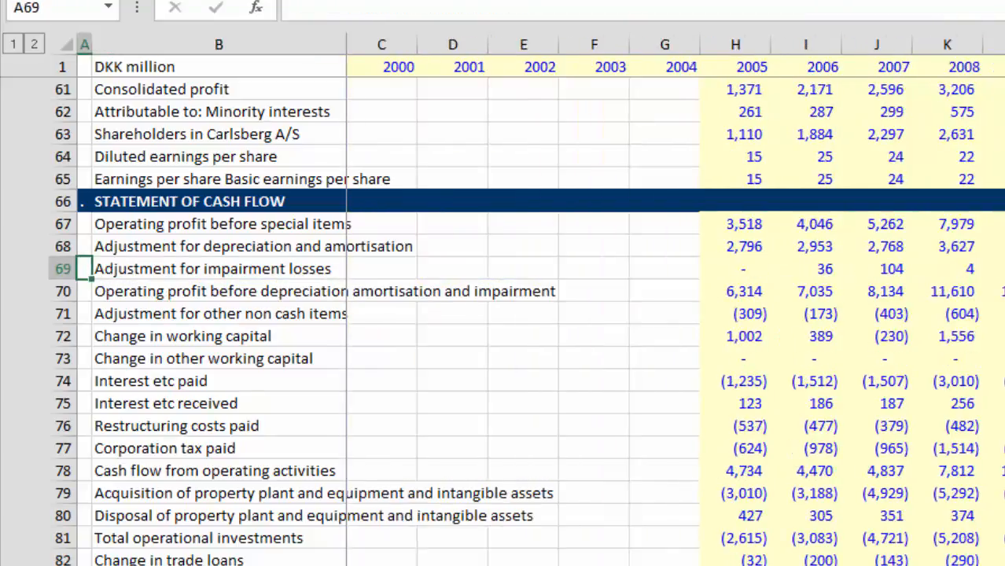
pyautogui.press('Down')
pyautogui.press('Right')
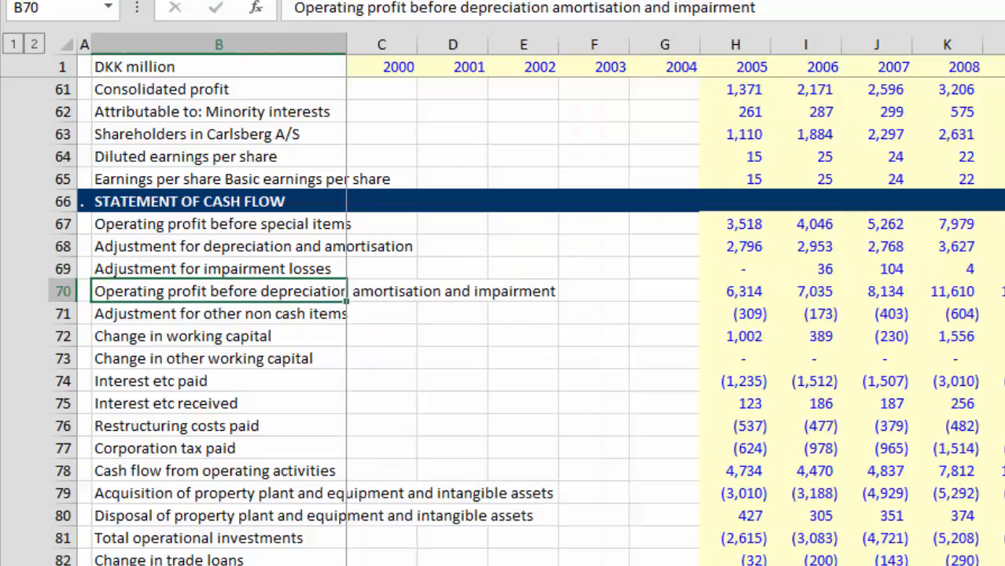
# Step: Look through the remaining cash flow and summary rows and return to the EBITDA label in B161
pyautogui.press('Down')
pyautogui.press('Down')
pyautogui.press('Down')
pyautogui.press('Down')
pyautogui.press('Down')
pyautogui.press('Down')
pyautogui.press('Down')
pyautogui.press('Down')
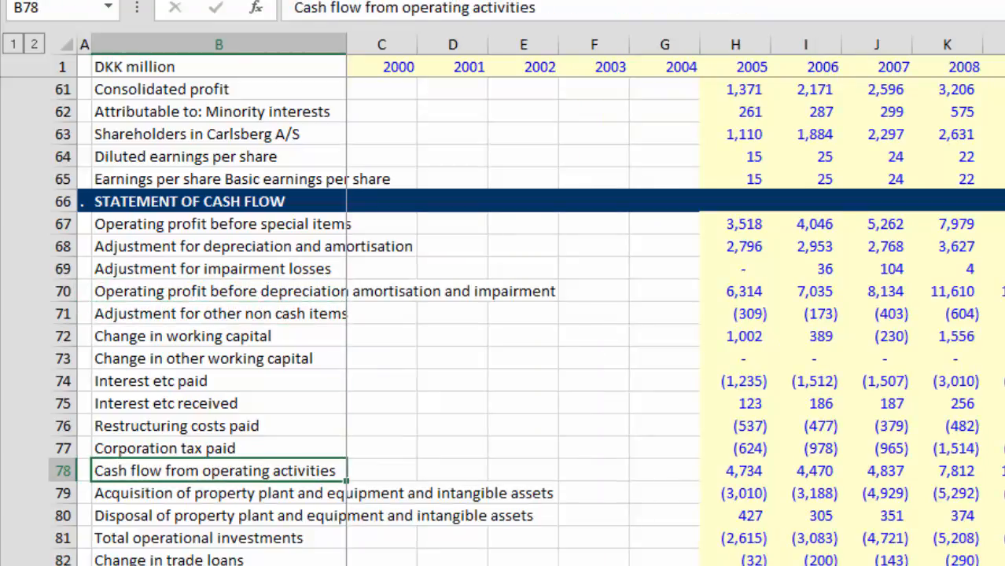
pyautogui.press('Down')
pyautogui.press('Down')
pyautogui.press('Down')
pyautogui.press('Down')
pyautogui.press('Down')
pyautogui.press('Down')
pyautogui.press('Down')
pyautogui.press('Down')
pyautogui.press('Down')
pyautogui.press('Down')
pyautogui.press('Down')
pyautogui.press('Down')
pyautogui.press('Down')
pyautogui.press('Down')
pyautogui.press('Down')
pyautogui.press('Down')
pyautogui.press('Down')
pyautogui.press('Down')
pyautogui.press('Down')
pyautogui.press('Down')
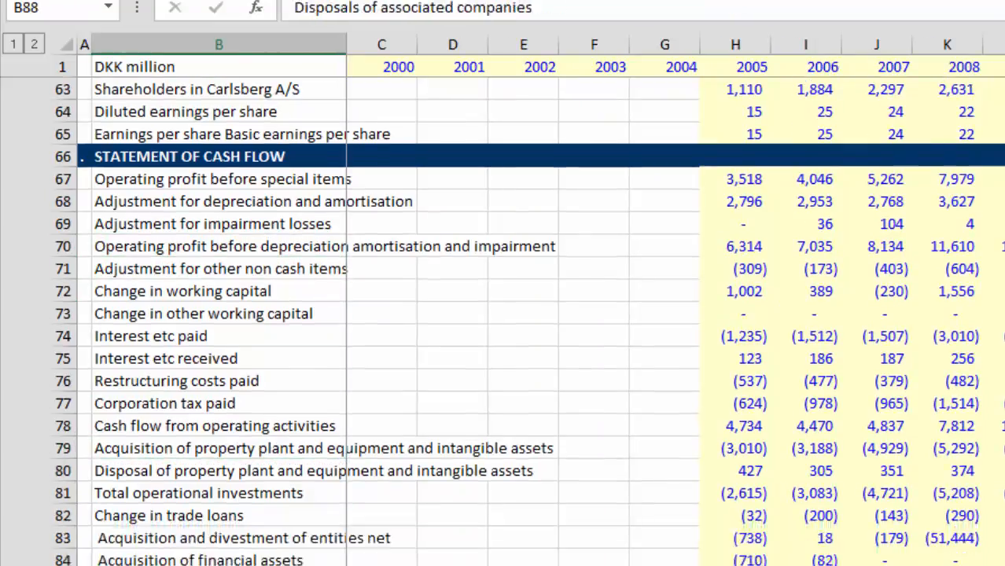
pyautogui.press('Down')
pyautogui.press('Down')
pyautogui.press('Down')
pyautogui.press('Down')
pyautogui.press('Down')
pyautogui.press('Down')
pyautogui.press('Down')
pyautogui.press('Down')
pyautogui.press('Down')
pyautogui.press('Down')
pyautogui.press('Down')
pyautogui.press('Down')
pyautogui.press('Down')
pyautogui.press('Down')
pyautogui.press('Down')
pyautogui.press('Down')
pyautogui.press('Down')
pyautogui.press('Down')
pyautogui.press('Down')
pyautogui.press('Down')
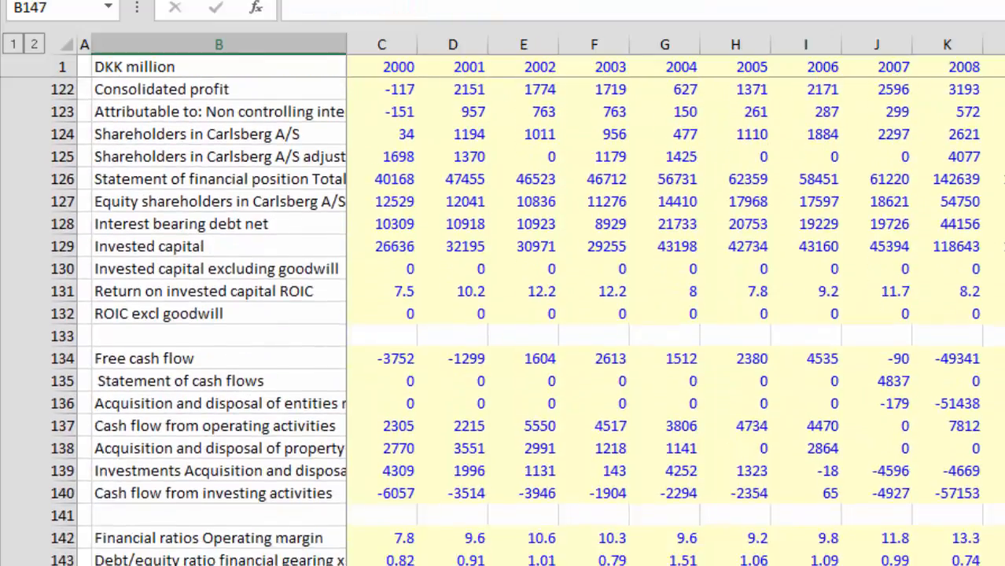
pyautogui.press('Up')
pyautogui.press('Up')
pyautogui.press('Up')
pyautogui.press('Up')
pyautogui.press('Up')
pyautogui.press('Up')
pyautogui.press('Up')
pyautogui.press('Up')
pyautogui.press('Up')
pyautogui.press('Up')
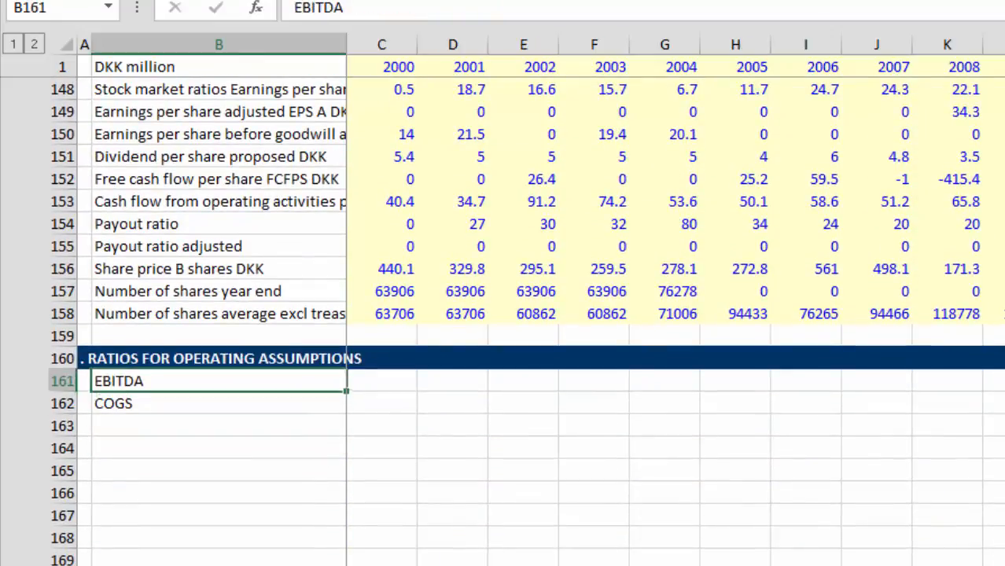
# Step: Add the label "Less: Depreciation Expense" in B163, directly beneath the COGS row
pyautogui.press('Down')
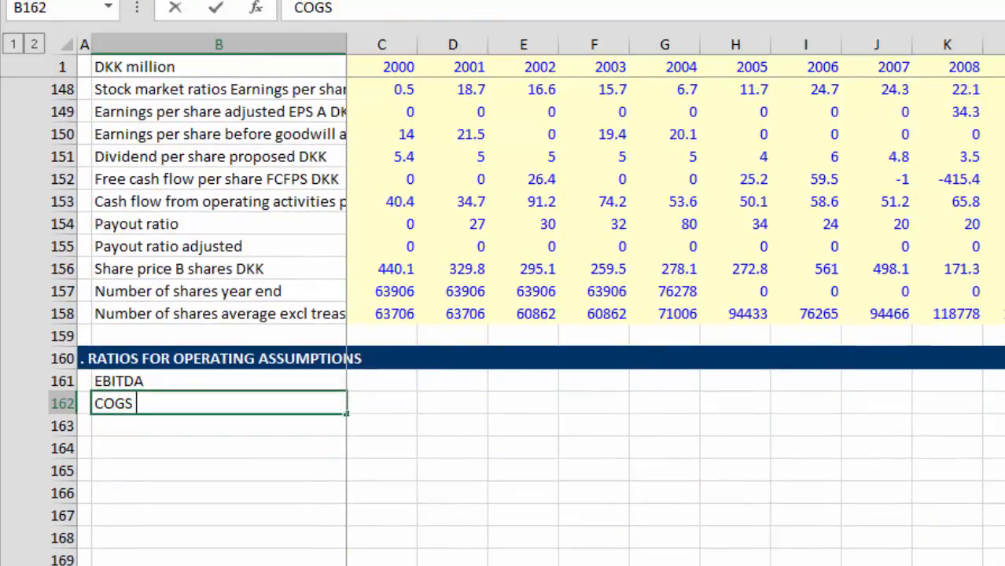
pyautogui.press('Return')
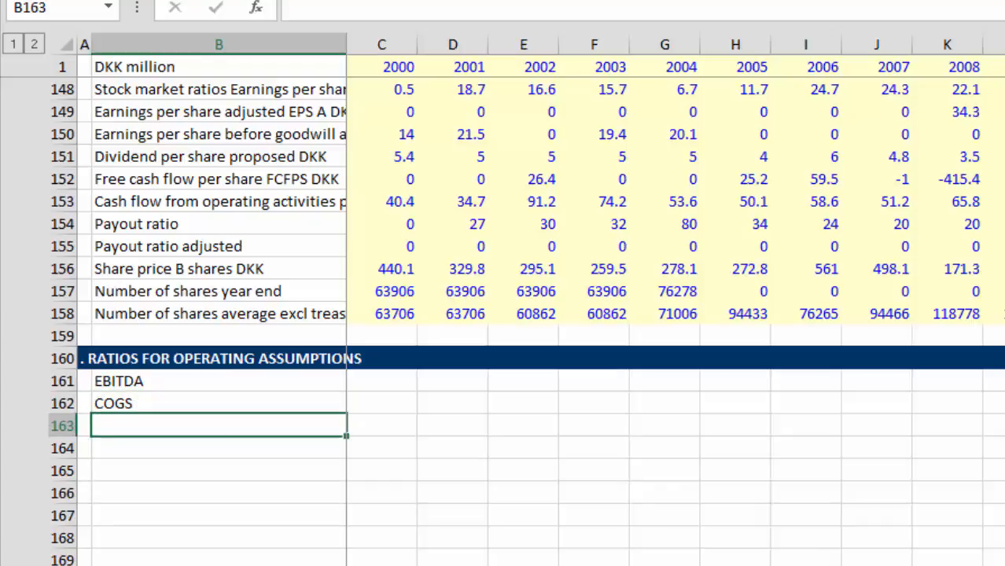
pyautogui.write('Less: De')
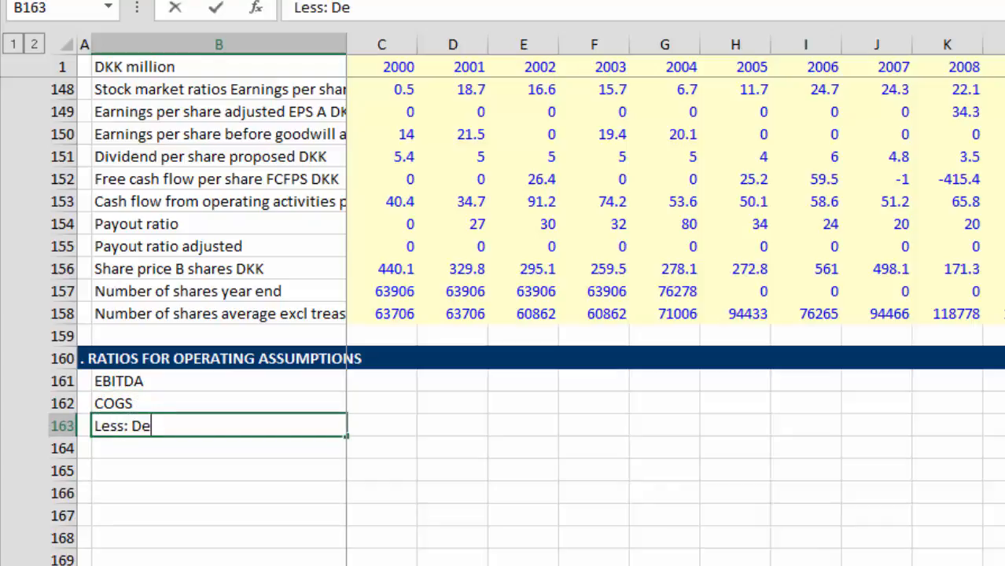
pyautogui.write('precia')
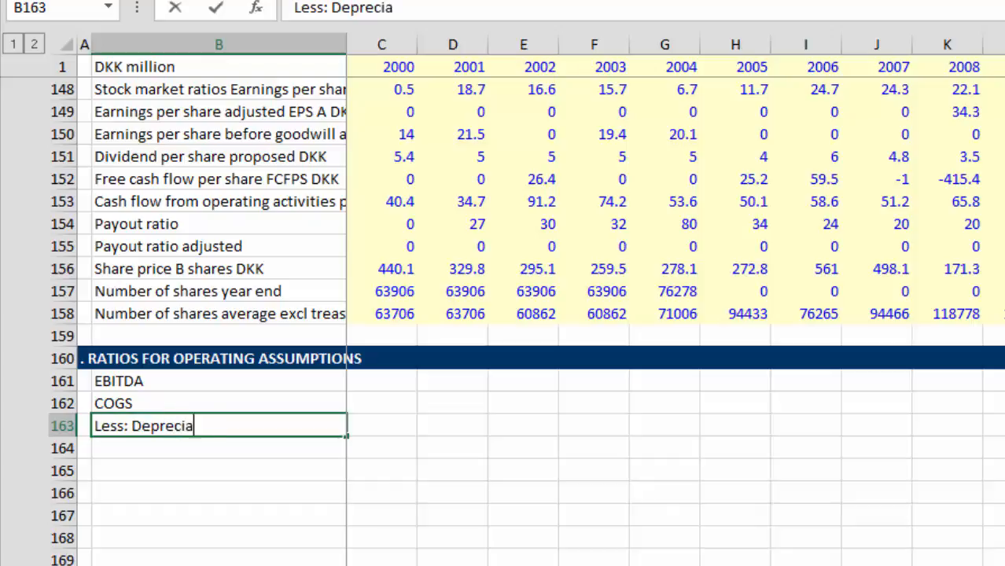
pyautogui.write('tion Exoes')
pyautogui.press('BackSpace')
pyautogui.press('BackSpace')
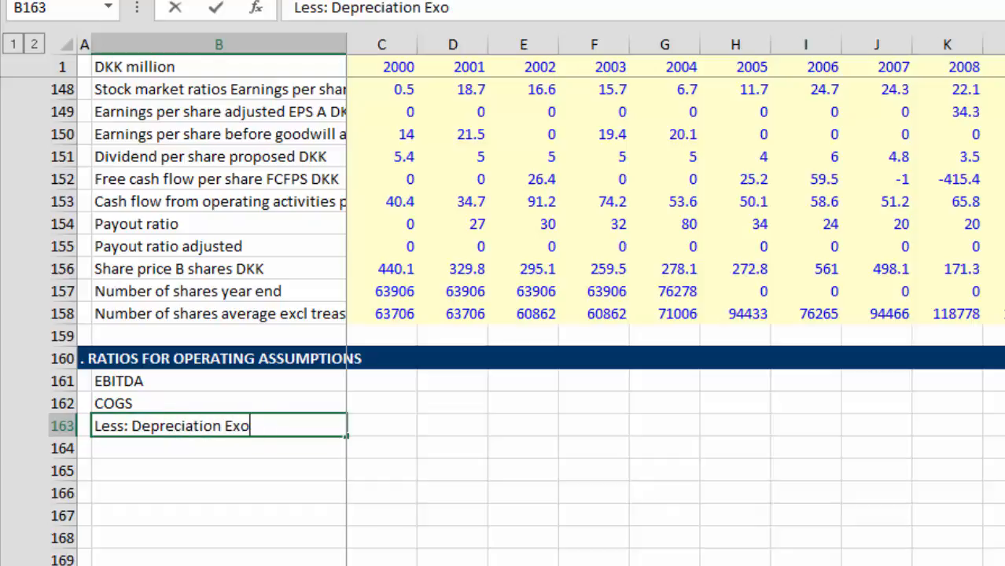
pyautogui.press('BackSpace')
pyautogui.write('pense')
pyautogui.press('Return')
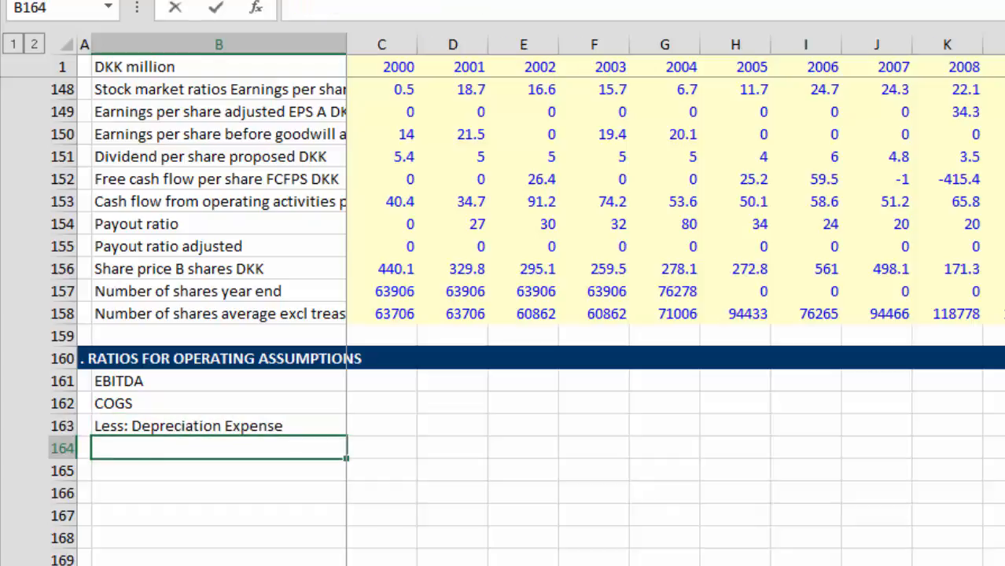
# Step: Enter the label "COGS Margin" in B164
pyautogui.write('COGS Ma')
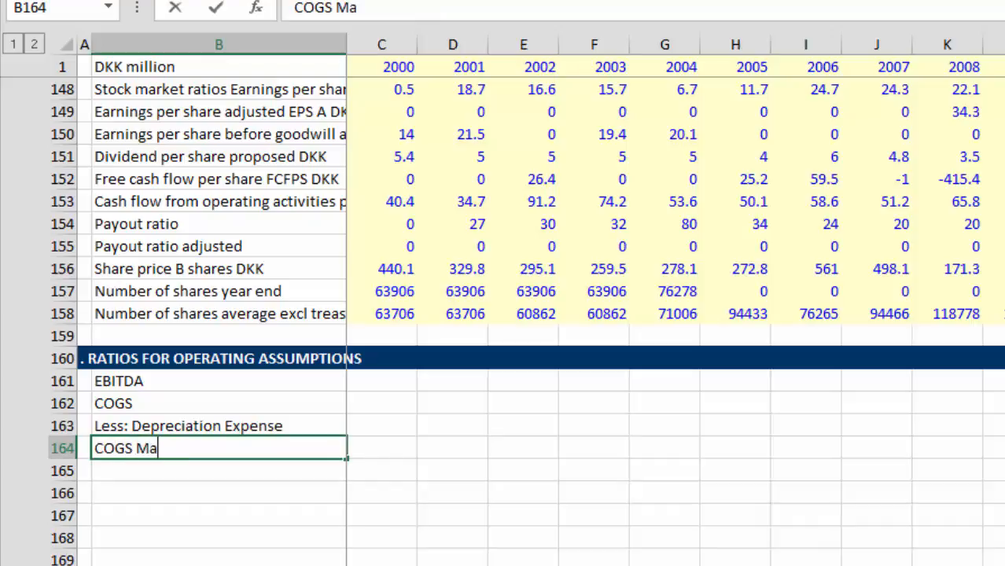
pyautogui.write('rgin')
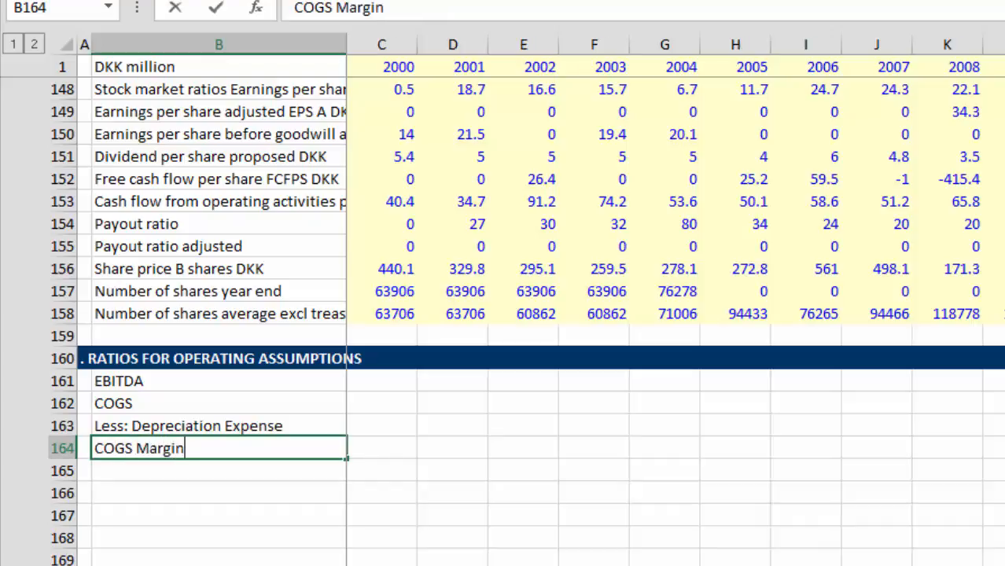
pyautogui.press('Return')
# Step: Label B164 "COGS without Depreciation"
pyautogui.press('Up')
pyautogui.write('COGS wi')
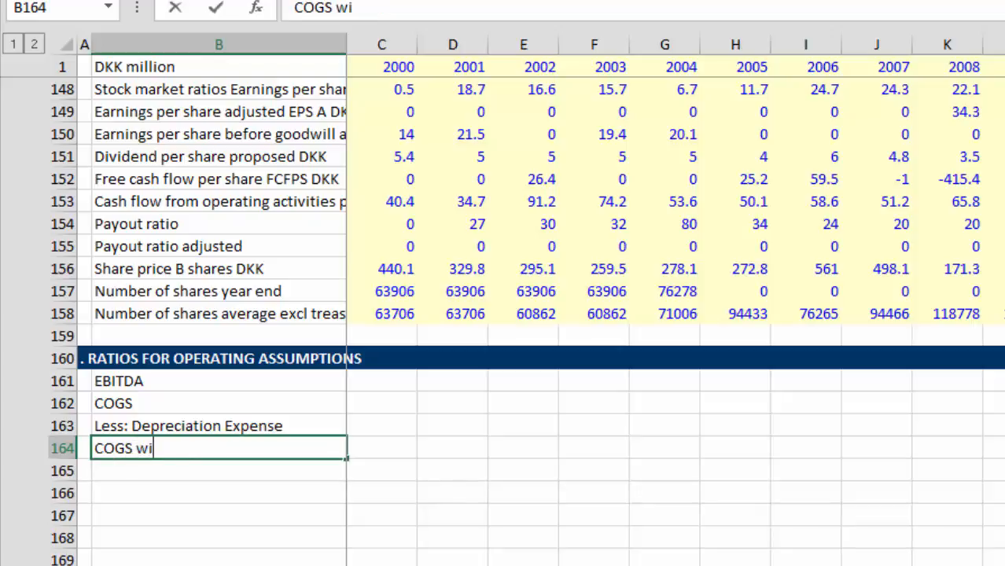
pyautogui.write('th oth')
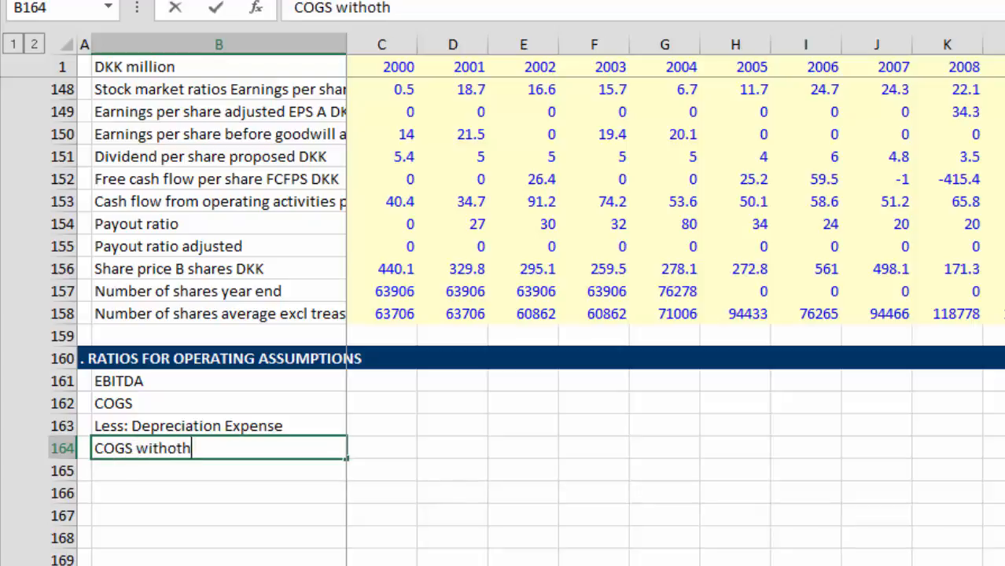
pyautogui.press('BackSpace')
pyautogui.press('BackSpace')
pyautogui.write('ut De')
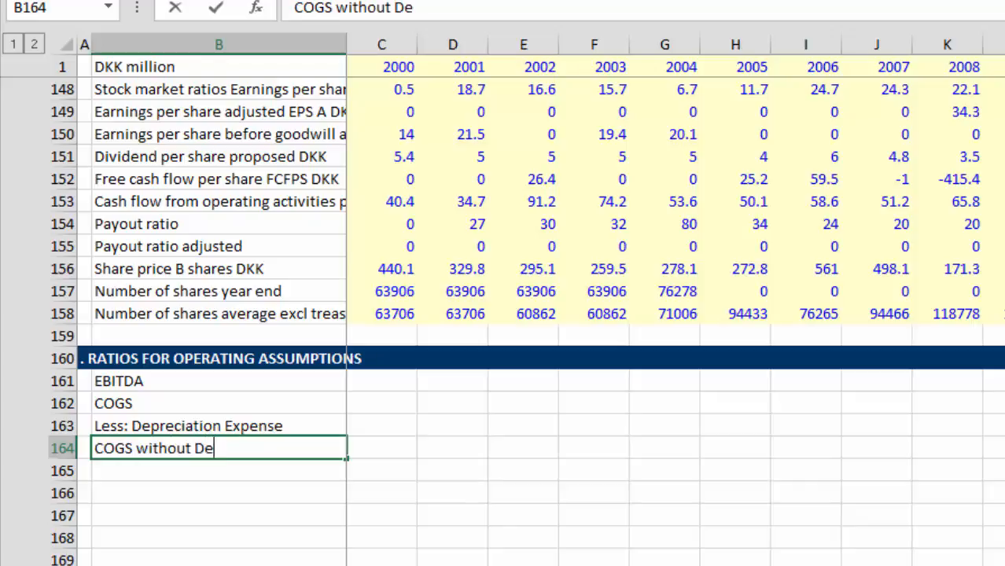
pyautogui.write('preciation')
pyautogui.press('Return')
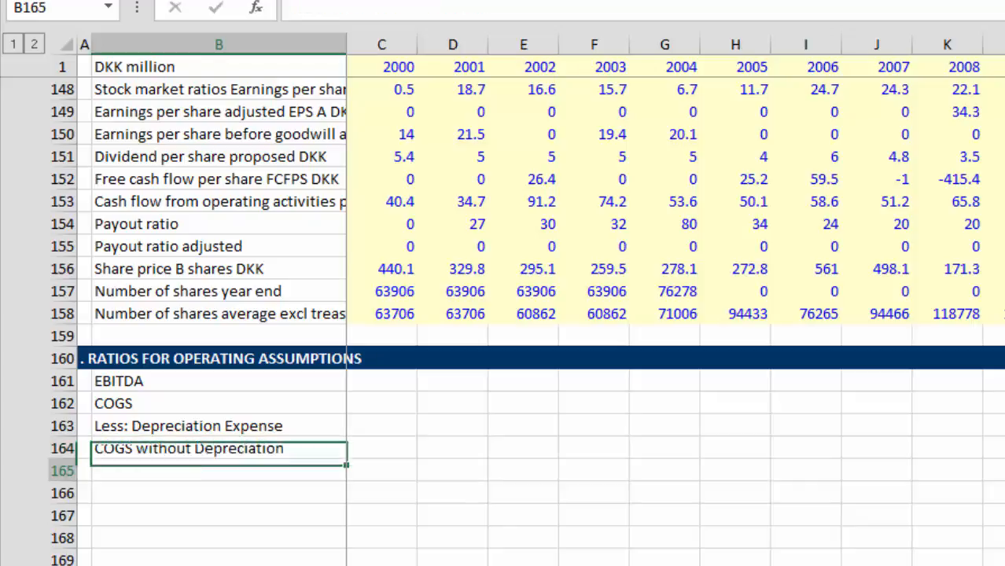
# Step: Add the label "COGS Margin" in B165, beneath COGS without Depreciation
pyautogui.write('COGS M')
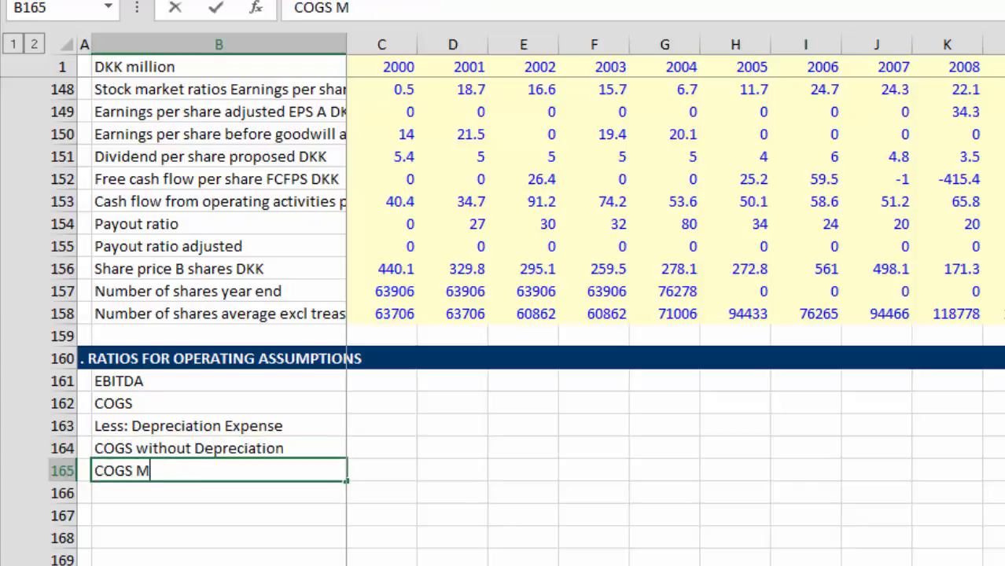
pyautogui.write('argin')
pyautogui.press('Return')
pyautogui.press('Return')
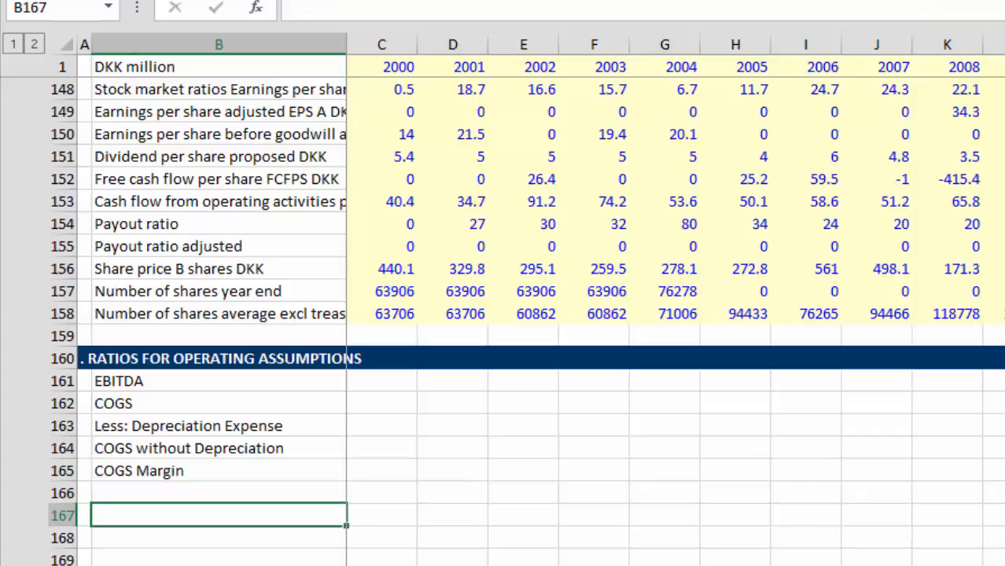
# Step: Leave row 166 blank and add the label "EBITDA Margin" in B167
pyautogui.press('Up')
pyautogui.press('Up')
pyautogui.press('Down')
pyautogui.press('Down')
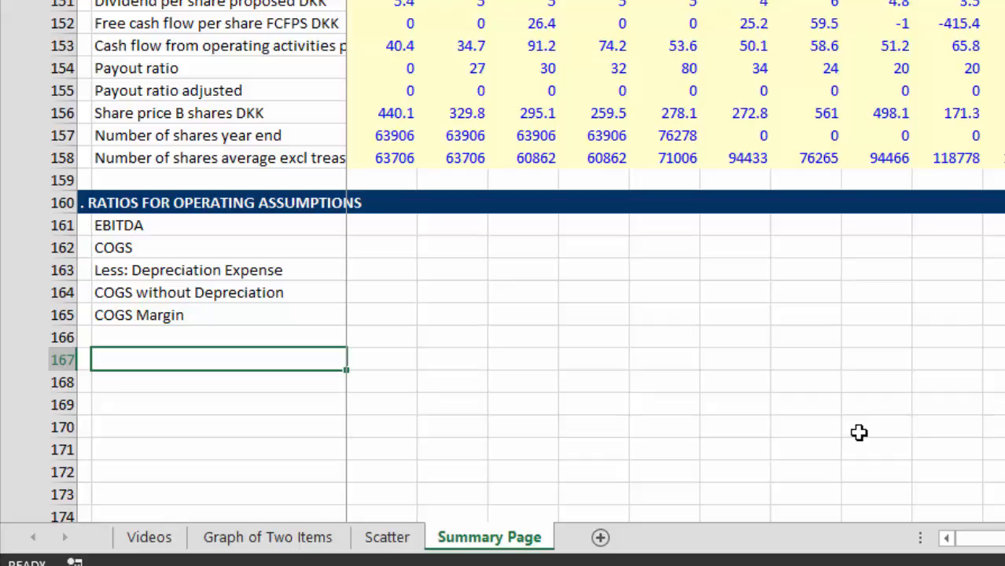
pyautogui.press('Up')
pyautogui.press('Up')
pyautogui.press('Down')
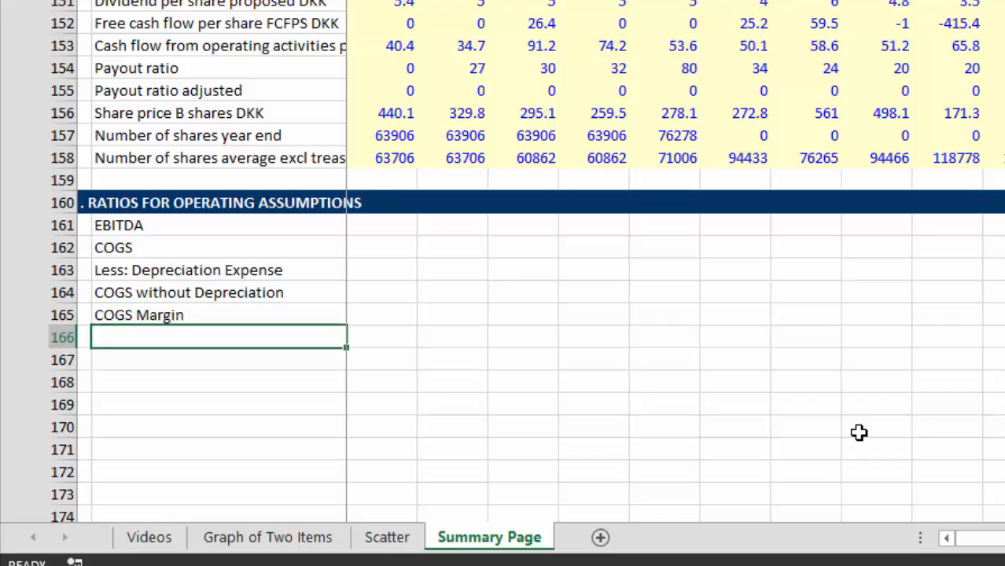
pyautogui.press('Down')
pyautogui.write('E')
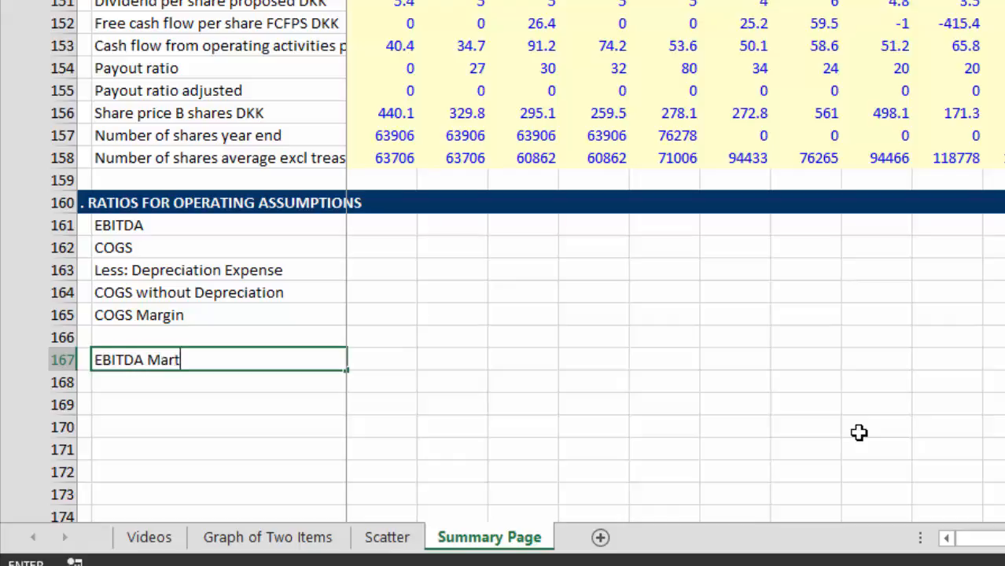
pyautogui.press('Return')
# Step: Look over the operating assumption labels, the financial analysis heading and the financial ratio rows above, ending at B168
pyautogui.press('Up')
pyautogui.press('Up')
pyautogui.press('Up')
pyautogui.press('Up')
pyautogui.press('Up')
pyautogui.press('Up')
pyautogui.press('Up')
pyautogui.press('Up')
pyautogui.press('Up')
pyautogui.press('Up')
pyautogui.press('Up')
pyautogui.press('Up')
pyautogui.press('Up')
pyautogui.press('Up')
pyautogui.press('Up')
pyautogui.press('Up')
pyautogui.press('Up')
pyautogui.press('Up')
pyautogui.press('Up')
pyautogui.press('Up')
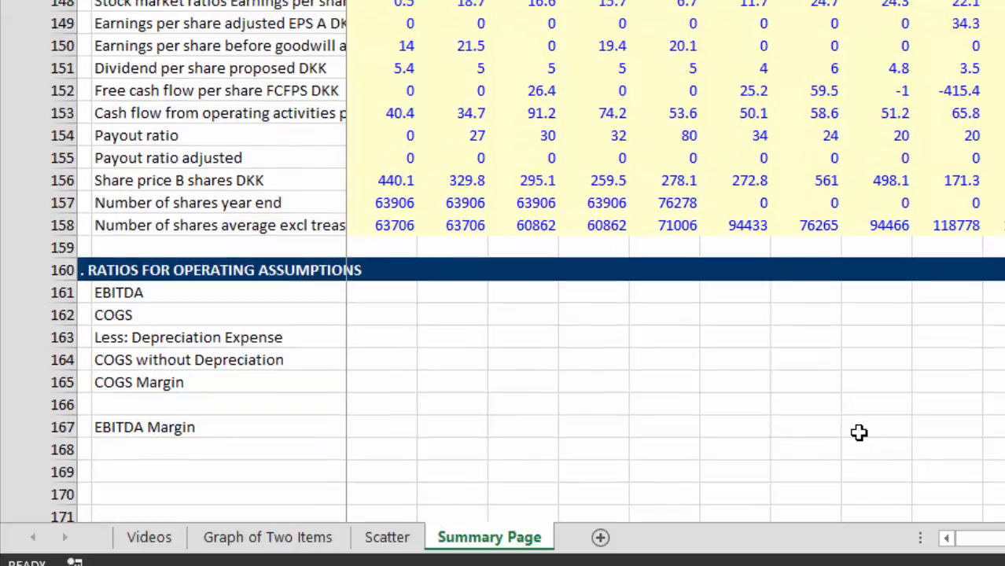
pyautogui.press('Down')
pyautogui.press('Down')
pyautogui.press('Down')
pyautogui.press('Down')
pyautogui.press('Down')
pyautogui.press('Down')
pyautogui.press('Down')
pyautogui.press('Down')
pyautogui.press('Down')
pyautogui.press('Down')
pyautogui.press('Down')
pyautogui.press('Down')
pyautogui.press('Down')
pyautogui.press('Down')
pyautogui.press('Down')
pyautogui.press('Down')
pyautogui.press('Down')
pyautogui.press('Down')
pyautogui.press('Down')
pyautogui.press('Down')
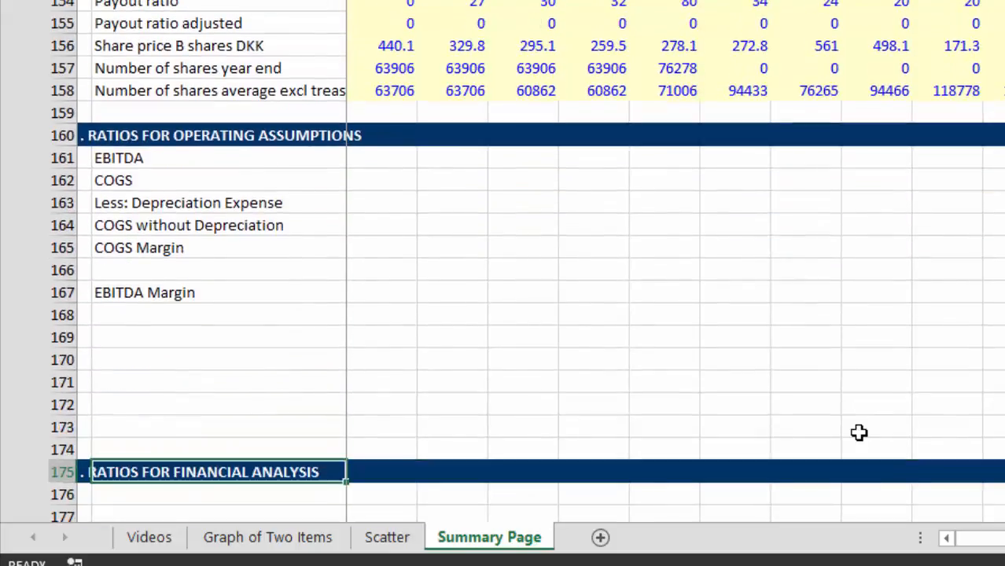
pyautogui.press('Up')
pyautogui.press('Up')
pyautogui.press('Up')
pyautogui.press('Up')
pyautogui.press('Up')
pyautogui.press('Up')
pyautogui.press('Up')
pyautogui.press('Up')
pyautogui.press('Up')
pyautogui.press('Up')
pyautogui.press('Up')
pyautogui.press('Up')
pyautogui.press('Up')
pyautogui.press('Up')
pyautogui.press('Up')
pyautogui.press('Up')
pyautogui.press('Up')
pyautogui.press('Up')
pyautogui.press('Up')
pyautogui.press('Up')
pyautogui.press('Up')
pyautogui.press('Up')
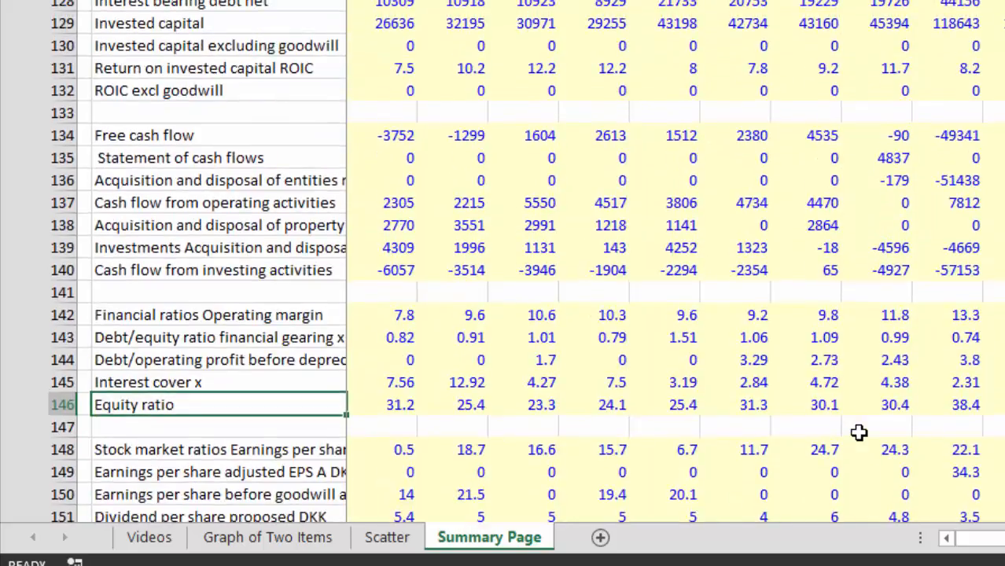
pyautogui.press('Down')
pyautogui.press('Down')
pyautogui.press('Down')
pyautogui.press('Down')
pyautogui.press('Down')
pyautogui.press('Down')
pyautogui.press('Down')
pyautogui.press('Down')
pyautogui.press('Down')
pyautogui.press('Down')
pyautogui.press('Down')
pyautogui.press('Down')
pyautogui.press('Down')
pyautogui.press('Down')
pyautogui.press('Down')
pyautogui.press('Down')
pyautogui.press('Down')
pyautogui.press('Down')
pyautogui.press('Down')
pyautogui.press('Down')
pyautogui.press('Up')
pyautogui.press('Up')
pyautogui.press('Up')
pyautogui.press('Up')
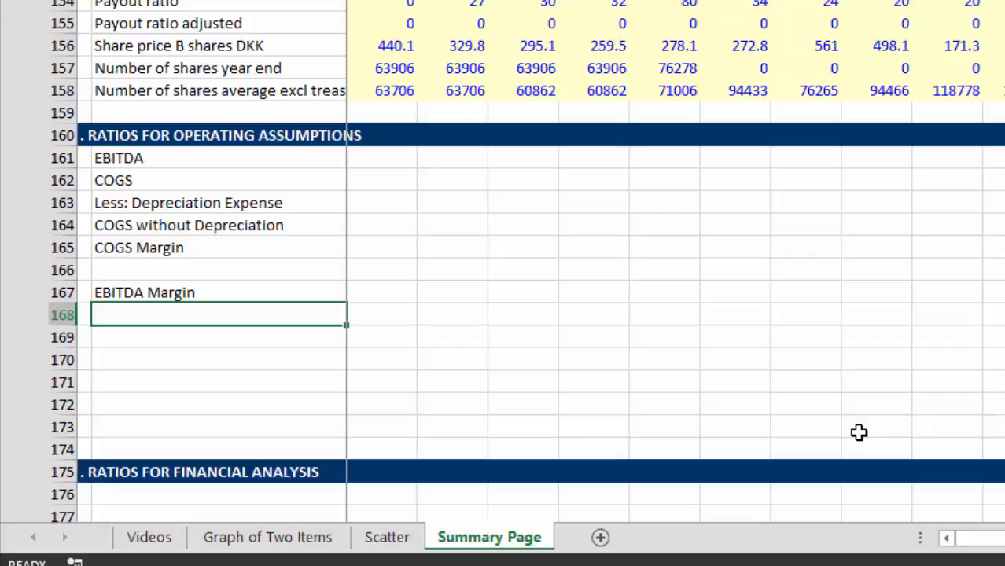
# Step: Review the summary, cash flow, profit and loss and balance sheet rows, then return to B168 below EBITDA Margin
pyautogui.press('Up')
pyautogui.press('Up')
pyautogui.press('Up')
pyautogui.press('Up')
pyautogui.press('Up')
pyautogui.press('Up')
pyautogui.press('Up')
pyautogui.press('Up')
pyautogui.press('Up')
pyautogui.press('Up')
pyautogui.press('Up')
pyautogui.press('Up')
pyautogui.press('Up')
pyautogui.press('Up')
pyautogui.press('Up')
pyautogui.press('Up')
pyautogui.press('Up')
pyautogui.press('Up')
pyautogui.press('Up')
pyautogui.press('Up')
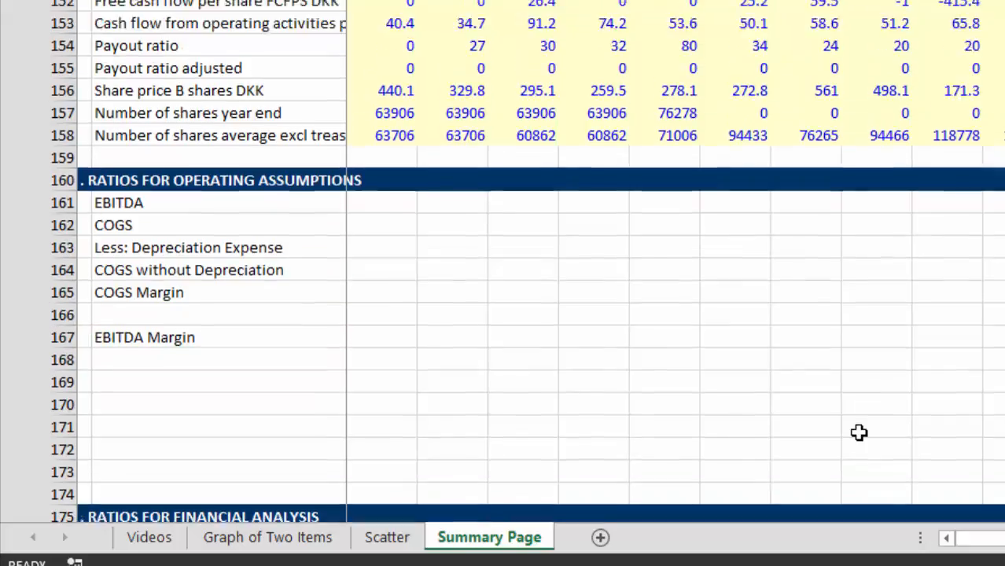
pyautogui.press('Up')
pyautogui.press('Up')
pyautogui.press('Up')
pyautogui.press('Up')
pyautogui.press('Up')
pyautogui.press('Up')
pyautogui.press('Up')
pyautogui.press('Up')
pyautogui.press('Up')
pyautogui.press('Up')
pyautogui.press('Up')
pyautogui.press('Up')
pyautogui.press('Up')
pyautogui.press('Up')
pyautogui.press('Up')
pyautogui.press('Up')
pyautogui.press('Up')
pyautogui.press('Up')
pyautogui.press('Up')
pyautogui.press('Up')
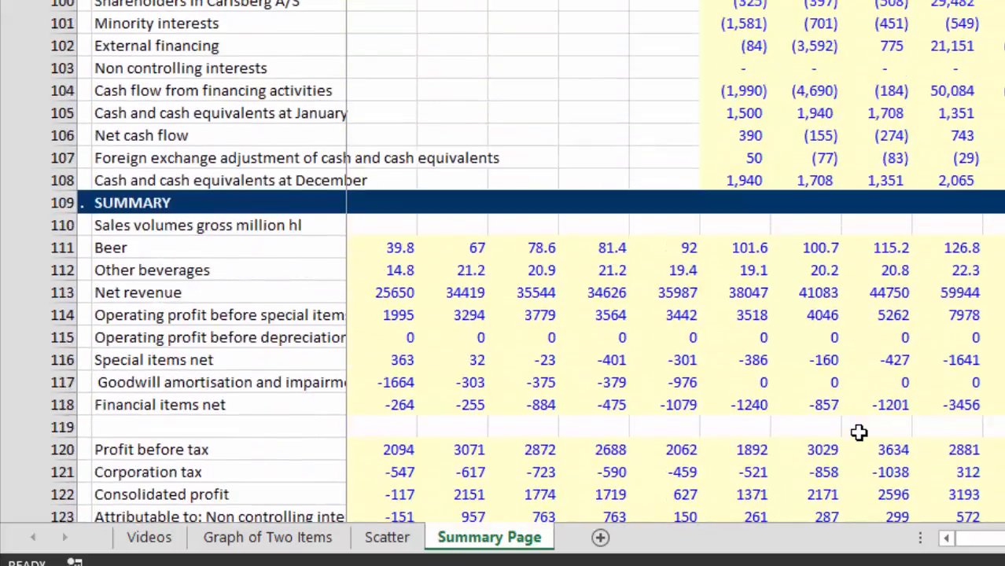
pyautogui.press('Up')
pyautogui.press('Up')
pyautogui.press('Up')
pyautogui.press('Up')
pyautogui.press('Up')
pyautogui.press('Up')
pyautogui.press('Up')
pyautogui.press('Up')
pyautogui.press('Up')
pyautogui.press('Up')
pyautogui.press('Up')
pyautogui.press('Up')
pyautogui.press('Up')
pyautogui.press('Up')
pyautogui.press('Up')
pyautogui.press('Up')
pyautogui.press('Up')
pyautogui.press('Up')
pyautogui.press('Up')
pyautogui.press('Up')
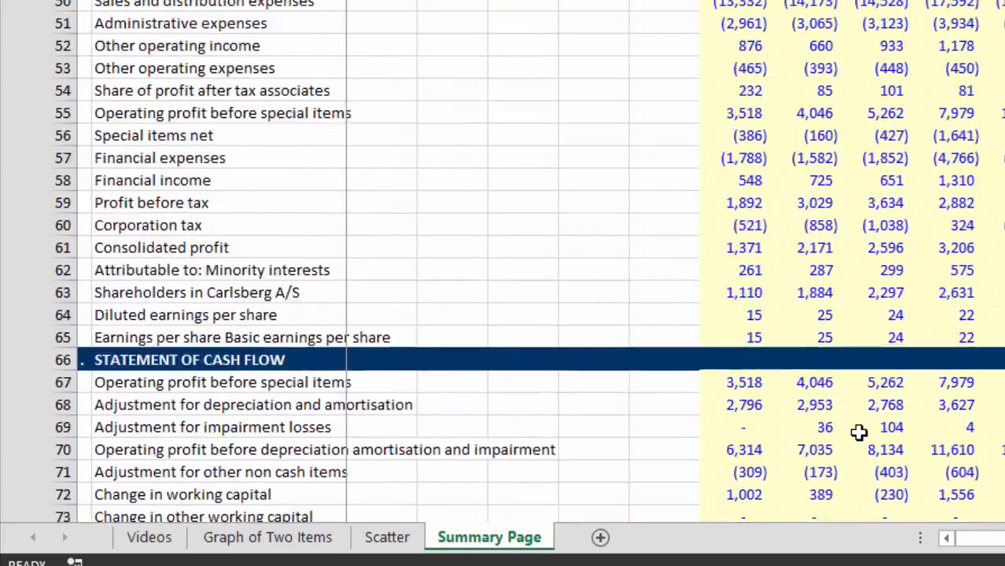
pyautogui.press('Up')
pyautogui.press('Up')
pyautogui.press('Up')
pyautogui.press('Up')
pyautogui.press('Up')
pyautogui.press('Up')
pyautogui.press('Up')
pyautogui.press('Up')
pyautogui.press('Up')
pyautogui.press('Up')
pyautogui.press('Up')
pyautogui.press('Up')
pyautogui.press('Up')
pyautogui.press('Up')
pyautogui.press('Up')
pyautogui.press('Up')
pyautogui.press('Up')
pyautogui.press('Up')
pyautogui.press('Up')
pyautogui.press('Up')
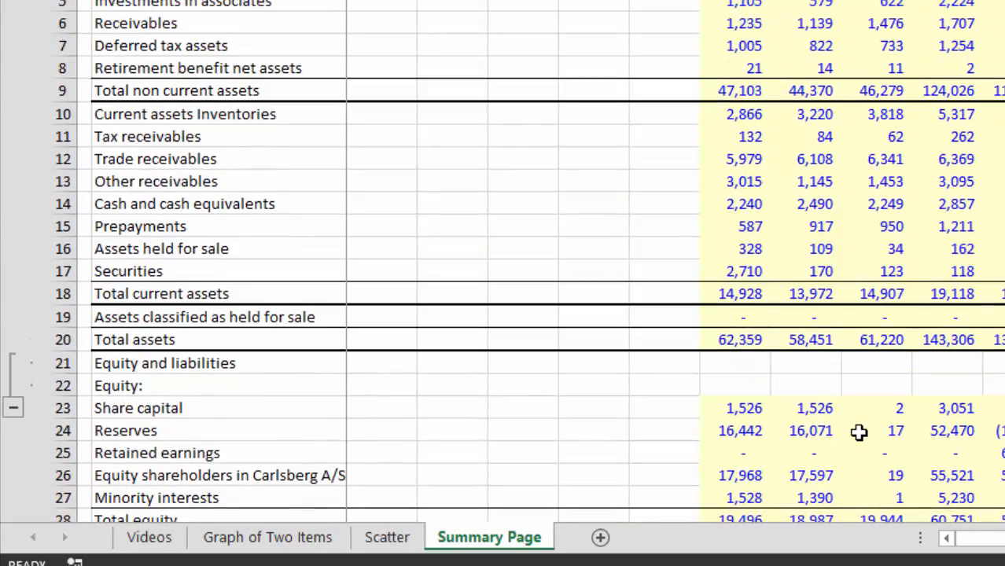
pyautogui.scroll(-20, 859, 432)
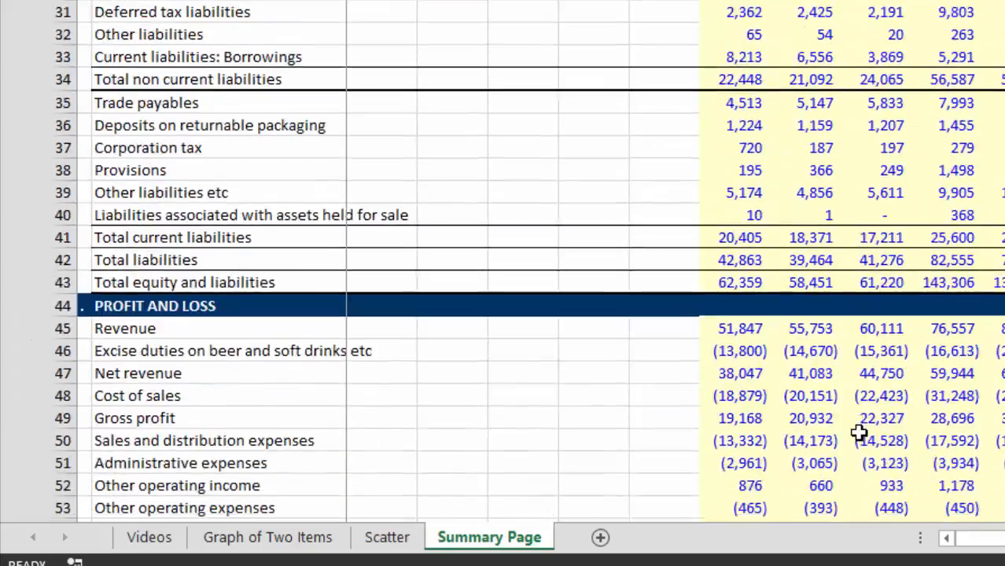
pyautogui.scroll(-17, 859, 432)
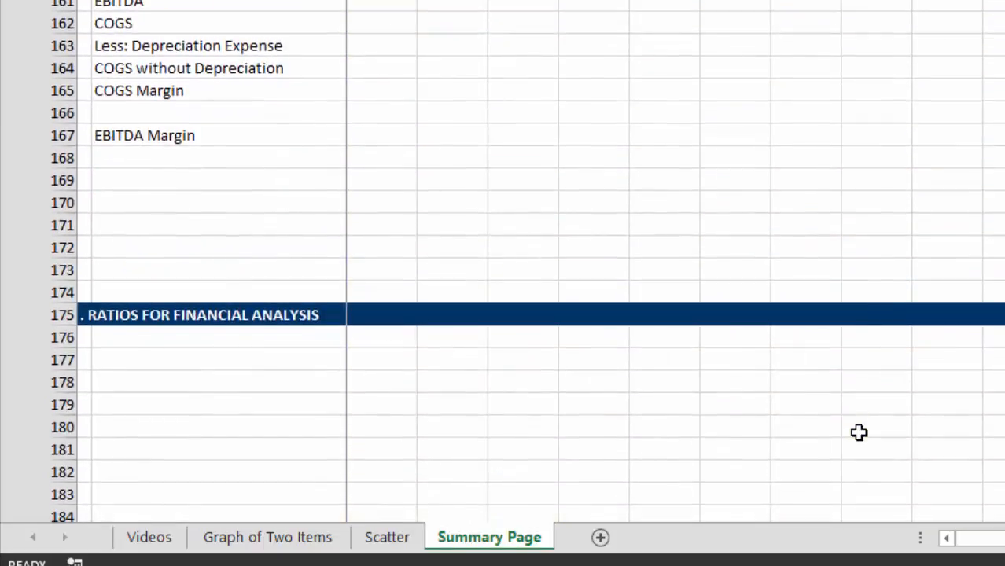
pyautogui.press('Down')
pyautogui.press('Down')
pyautogui.press('Down')
pyautogui.press('Down')
pyautogui.press('Down')
pyautogui.press('Down')
pyautogui.press('Down')
pyautogui.press('Down')
pyautogui.press('Down')
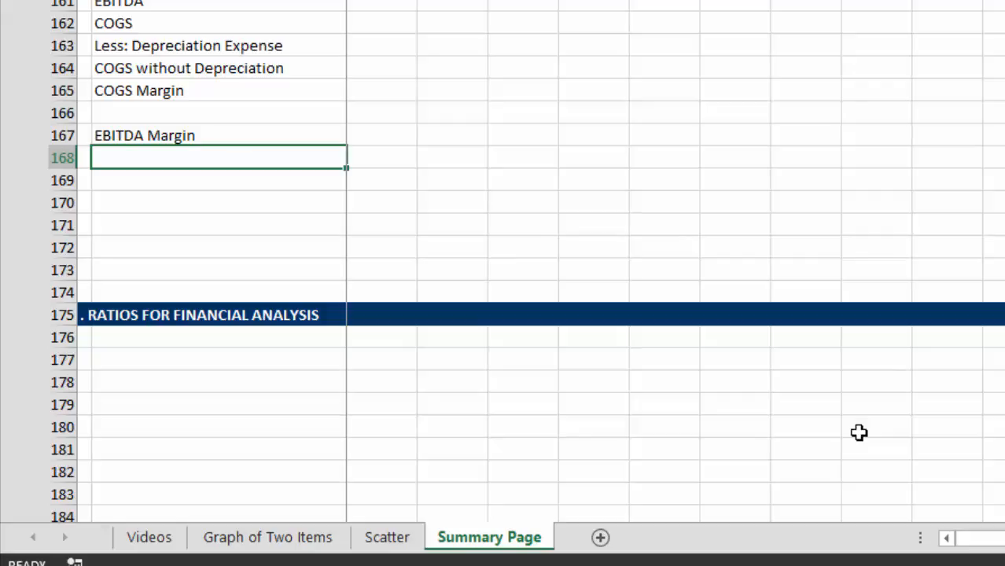
# Step: Find the sales and distribution expenses row in the profit and loss section
pyautogui.press('pageup')
pyautogui.press('pageup')
pyautogui.press('pageup')
pyautogui.press('pageup')
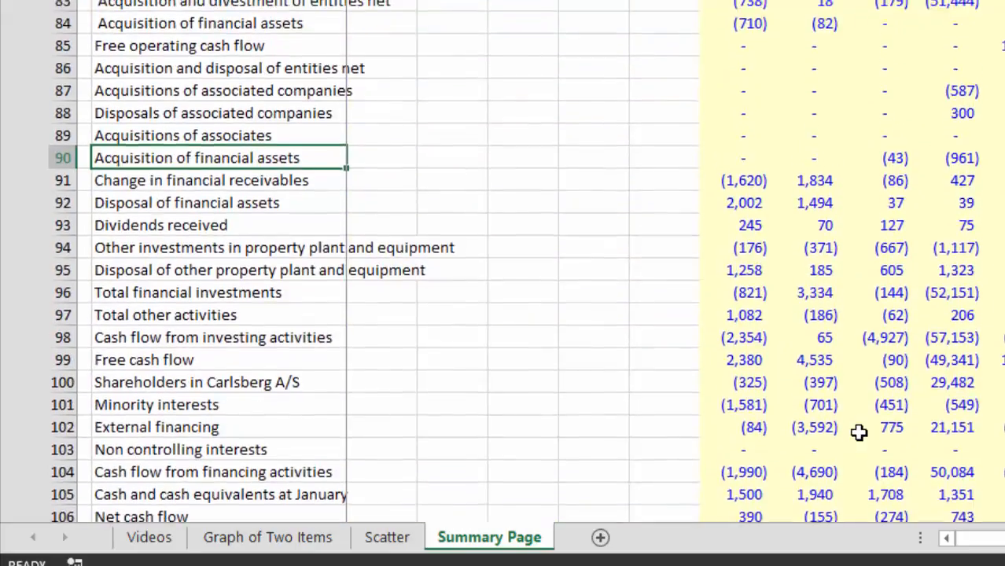
pyautogui.press('pageup')
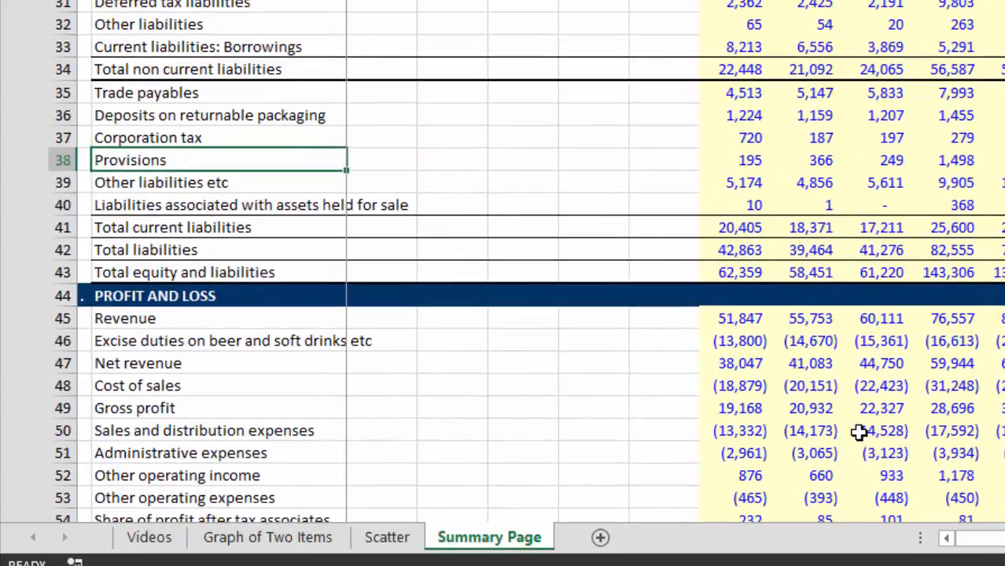
pyautogui.press('Down')
pyautogui.press('Down')
pyautogui.press('Down')
pyautogui.press('Down')
pyautogui.press('Down')
pyautogui.press('Down')
pyautogui.press('Down')
pyautogui.press('Down')
pyautogui.press('Down')
pyautogui.press('Down')
pyautogui.press('Down')
pyautogui.press('Down')
pyautogui.press('Down')
pyautogui.press('Down')
pyautogui.press('Down')
pyautogui.press('Down')
pyautogui.press('Down')
pyautogui.press('Down')
pyautogui.press('Down')
pyautogui.press('Down')
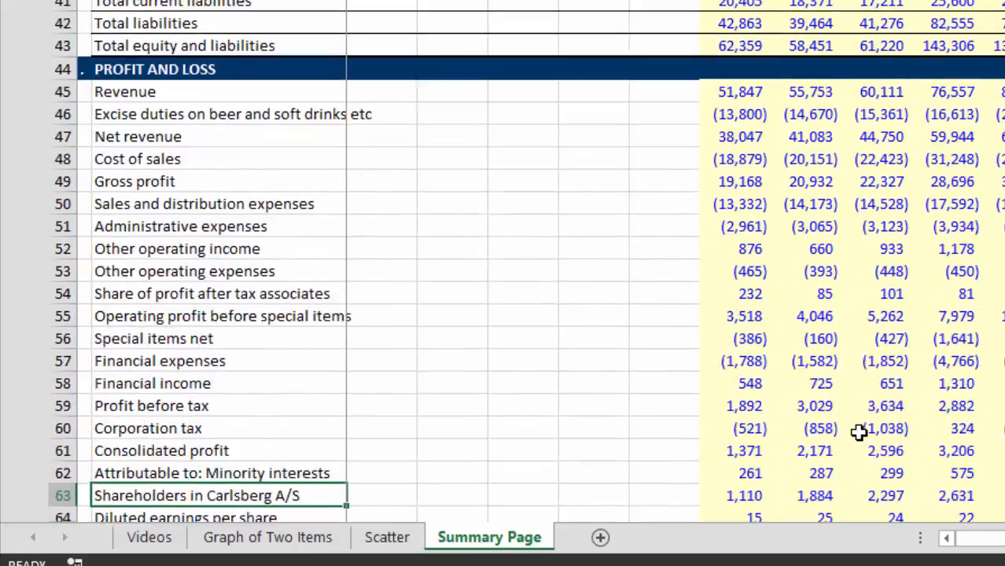
pyautogui.press('Up')
pyautogui.press('Up')
pyautogui.press('Up')
pyautogui.press('Up')
pyautogui.press('Up')
pyautogui.press('Up')
pyautogui.press('Up')
pyautogui.press('Up')
pyautogui.press('Up')
pyautogui.press('Up')
pyautogui.press('Up')
pyautogui.press('Up')
pyautogui.press('Up')
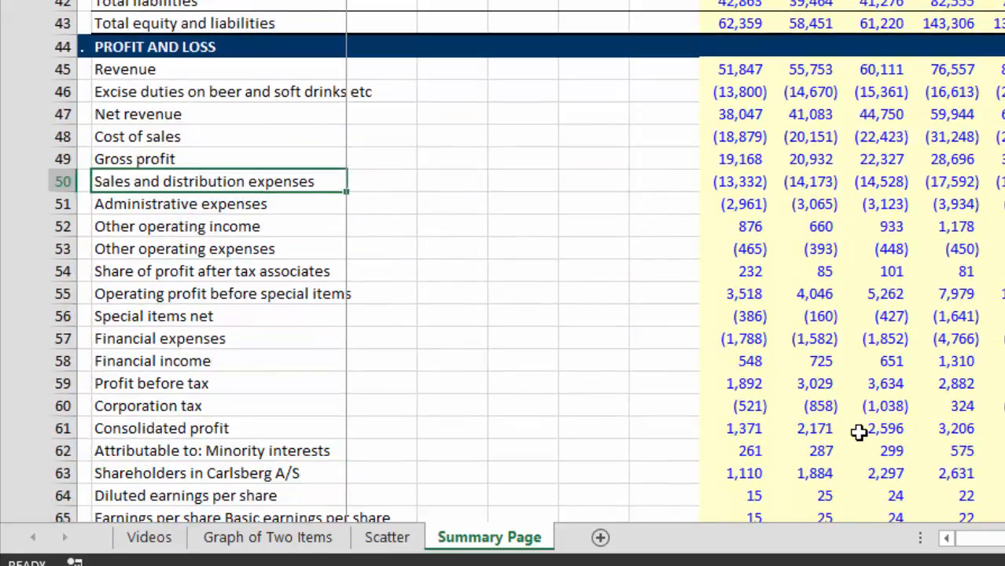
# Step: Examine the yearly values for sales and distribution expenses, administrative expenses and other operating income
pyautogui.press('Right')
pyautogui.press('Right')
pyautogui.press('Right')
pyautogui.press('Right')
pyautogui.press('Right')
pyautogui.press('Right')
pyautogui.press('Right')
pyautogui.press('Right')
pyautogui.press('Right')
pyautogui.press('Right')
pyautogui.press('Right')
pyautogui.press('Right')
pyautogui.press('Right')
pyautogui.press('Right')
pyautogui.press('Right')
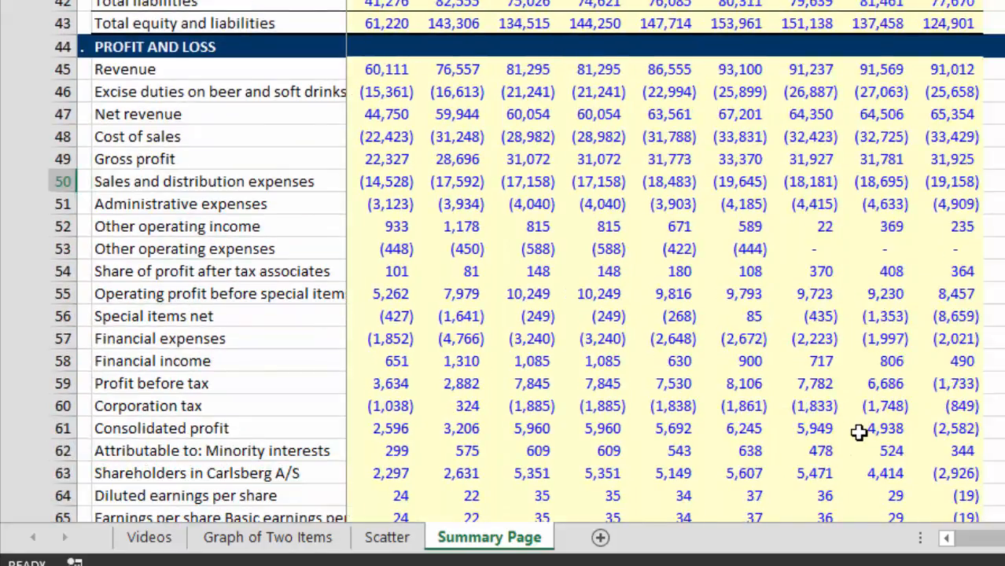
pyautogui.press('Left')
pyautogui.press('Left')
pyautogui.press('Left')
pyautogui.press('Left')
pyautogui.press('Left')
pyautogui.press('Left')
pyautogui.press('Left')
pyautogui.press('Left')
pyautogui.press('Left')
pyautogui.press('Left')
pyautogui.press('Left')
pyautogui.press('Left')
pyautogui.press('Left')
pyautogui.press('Left')
pyautogui.press('Left')
pyautogui.press('Down')
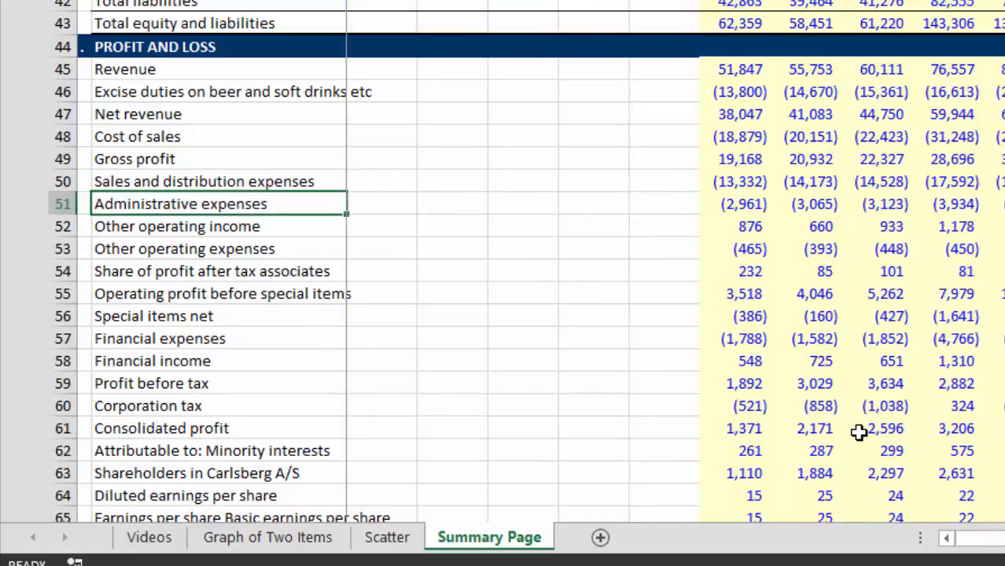
pyautogui.press('Right')
pyautogui.press('Right')
pyautogui.press('Down')
pyautogui.press('Right')
pyautogui.press('Right')
pyautogui.press('Right')
pyautogui.press('Right')
pyautogui.press('Right')
pyautogui.press('Right')
pyautogui.press('Right')
pyautogui.press('Right')
pyautogui.press('Right')
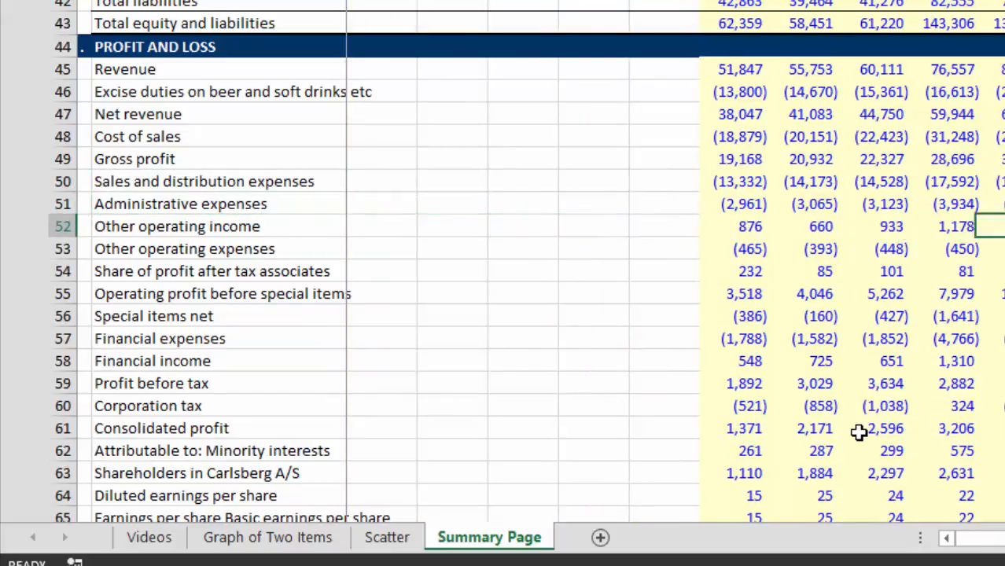
# Step: Examine the yearly values for other operating income and share of profit after tax associates in the profit and loss section
pyautogui.press('Right')
pyautogui.press('Right')
pyautogui.press('Right')
pyautogui.press('Left')
pyautogui.press('Left')
pyautogui.press('Left')
pyautogui.press('Left')
pyautogui.press('Left')
pyautogui.press('Left')
pyautogui.press('Left')
pyautogui.press('Left')
pyautogui.press('Left')
pyautogui.press('Left')
pyautogui.press('Left')
pyautogui.press('Left')
pyautogui.press('Left')
pyautogui.press('Left')
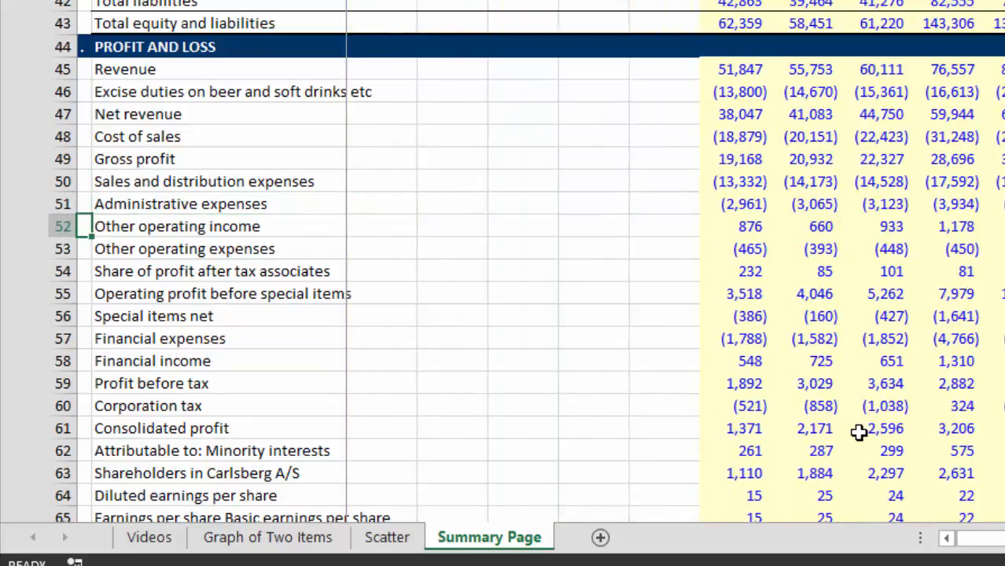
pyautogui.press('Down')
pyautogui.press('Down')
pyautogui.press('Right')
pyautogui.press('Right')
pyautogui.press('Right')
pyautogui.press('Right')
pyautogui.press('Right')
pyautogui.press('Right')
pyautogui.press('Right')
pyautogui.press('Right')
pyautogui.press('Right')
pyautogui.press('Right')
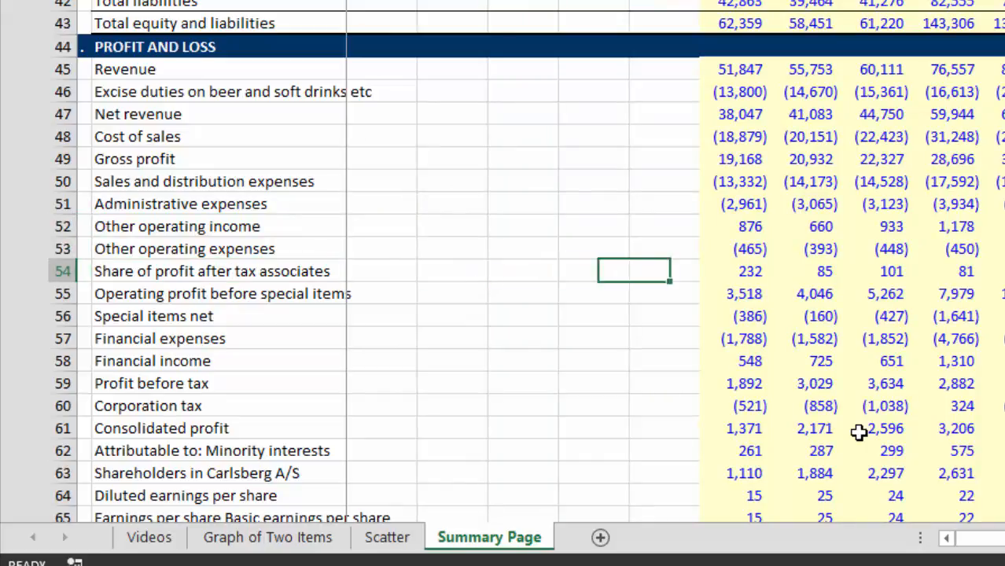
pyautogui.press('Left')
pyautogui.press('Left')
pyautogui.press('Left')
pyautogui.press('Left')
pyautogui.press('Left')
pyautogui.press('Left')
pyautogui.press('Left')
pyautogui.press('Left')
pyautogui.press('Left')
pyautogui.press('Left')
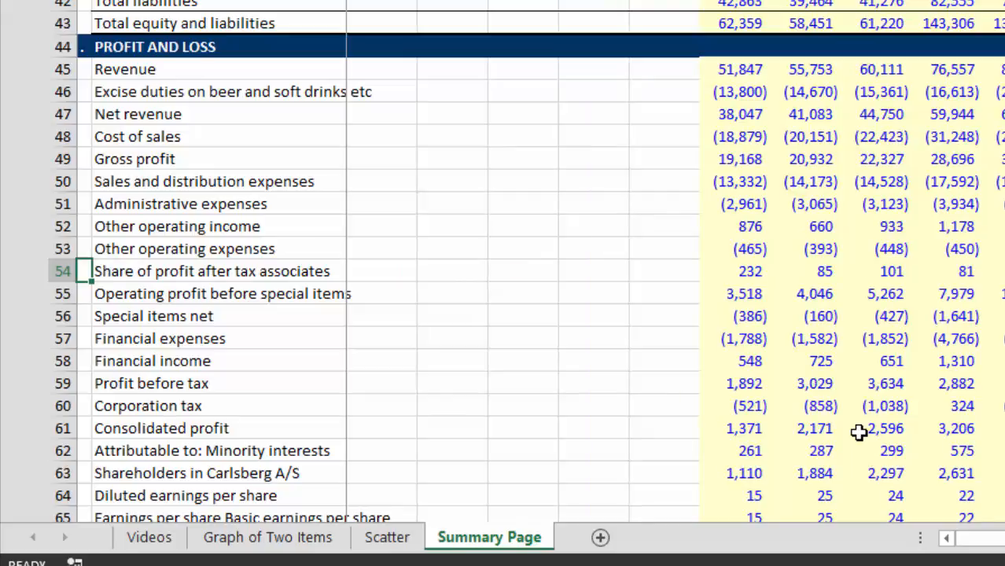
# Step: Label B168, directly below EBITDA Margin in the operating assumption ratios, "SG&A as Pct of Sales"
pyautogui.press('Down')
pyautogui.press('Down')
pyautogui.press('Down')
pyautogui.press('Down')
pyautogui.press('Down')
pyautogui.press('Down')
pyautogui.press('Down')
pyautogui.press('Down')
pyautogui.press('Down')
pyautogui.press('Down')
pyautogui.press('Down')
pyautogui.press('Down')
pyautogui.press('Down')
pyautogui.press('Down')
pyautogui.press('Down')
pyautogui.press('Down')
pyautogui.press('Down')
pyautogui.press('Down')
pyautogui.press('Down')
pyautogui.press('Down')
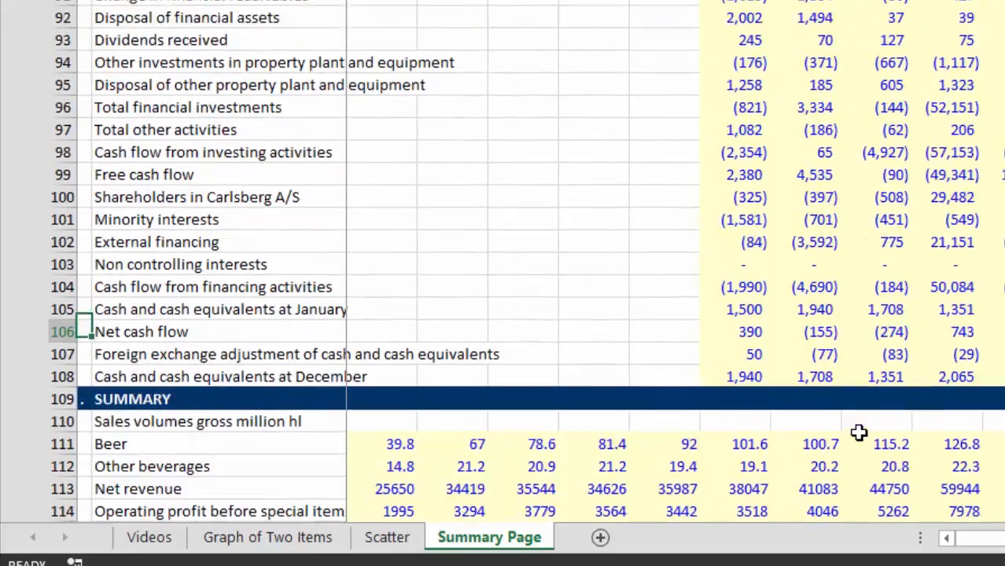
pyautogui.press('Up')
pyautogui.press('Up')
pyautogui.press('Up')
pyautogui.press('Up')
pyautogui.press('Up')
pyautogui.press('Up')
pyautogui.press('Up')
pyautogui.press('Up')
pyautogui.press('Up')
pyautogui.press('Up')
pyautogui.press('Up')
pyautogui.press('Up')
pyautogui.press('Up')
pyautogui.press('Up')
pyautogui.press('Up')
pyautogui.press('Up')
pyautogui.press('Up')
pyautogui.press('Up')
pyautogui.press('Up')
pyautogui.press('Up')
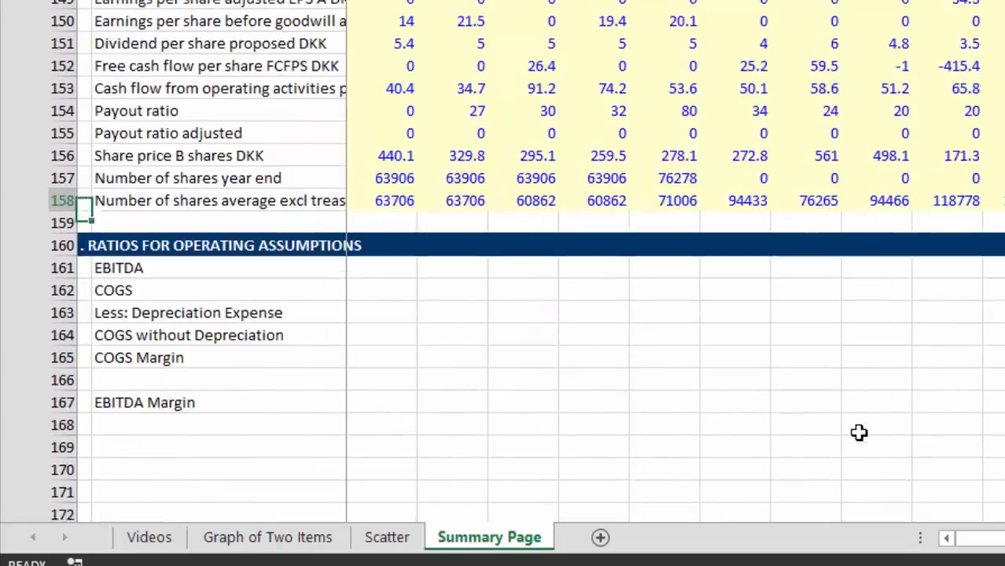
pyautogui.press('Down')
pyautogui.press('Down')
pyautogui.press('Down')
pyautogui.press('Down')
pyautogui.press('Down')
pyautogui.press('Down')
pyautogui.press('Down')
pyautogui.press('Down')
pyautogui.press('Down')
pyautogui.press('Down')
pyautogui.press('Down')
pyautogui.press('Down')
pyautogui.press('Down')
pyautogui.press('Up')
pyautogui.press('Up')
pyautogui.press('Up')
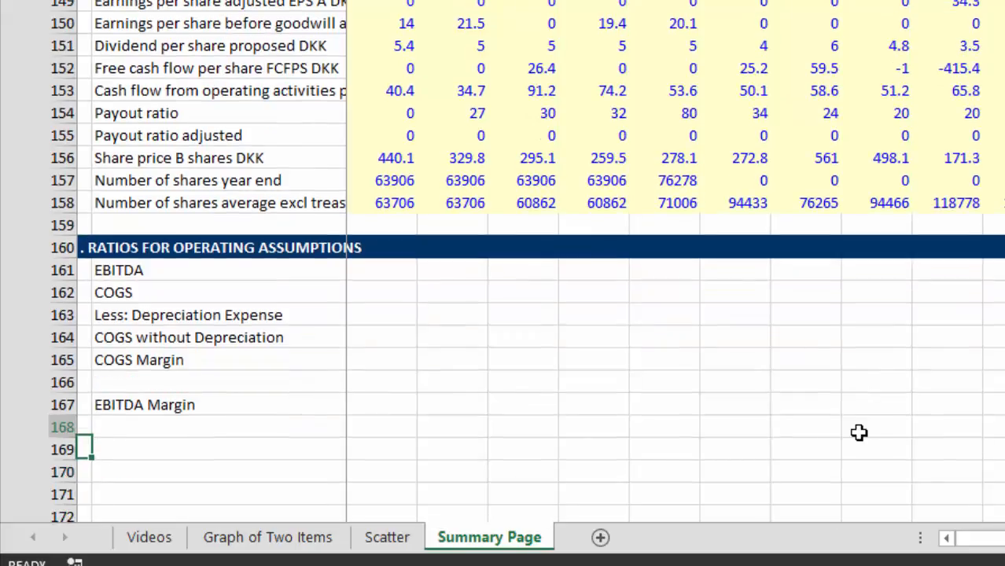
pyautogui.write('SG&A as Pct of Sa')
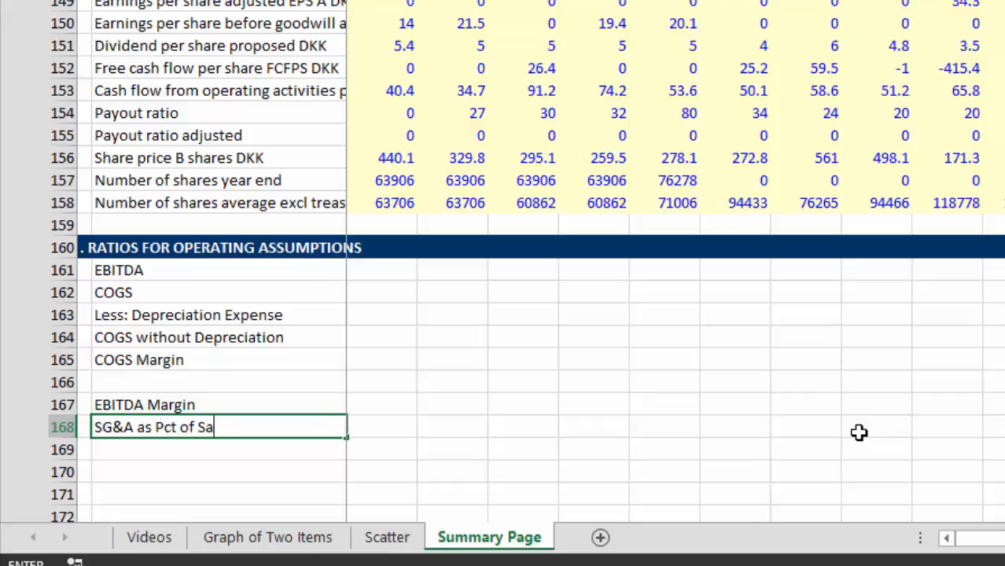
pyautogui.write('les')
pyautogui.press('Return')
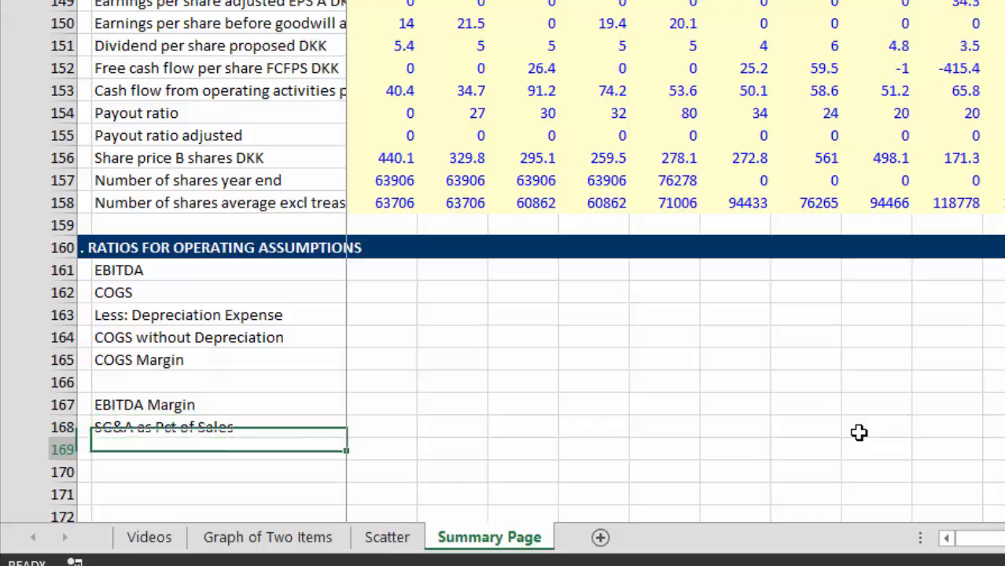
# Step: Label B169, below the SG&A row, "Admin as Pct of Sale"
pyautogui.press('Up')
pyautogui.press('Down')
pyautogui.write('Adm')
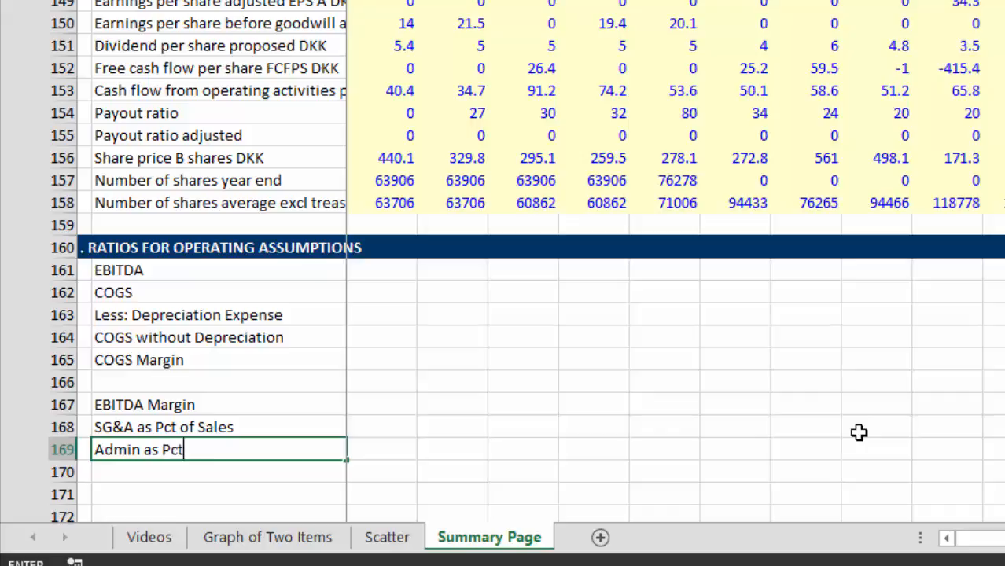
pyautogui.press('Return')
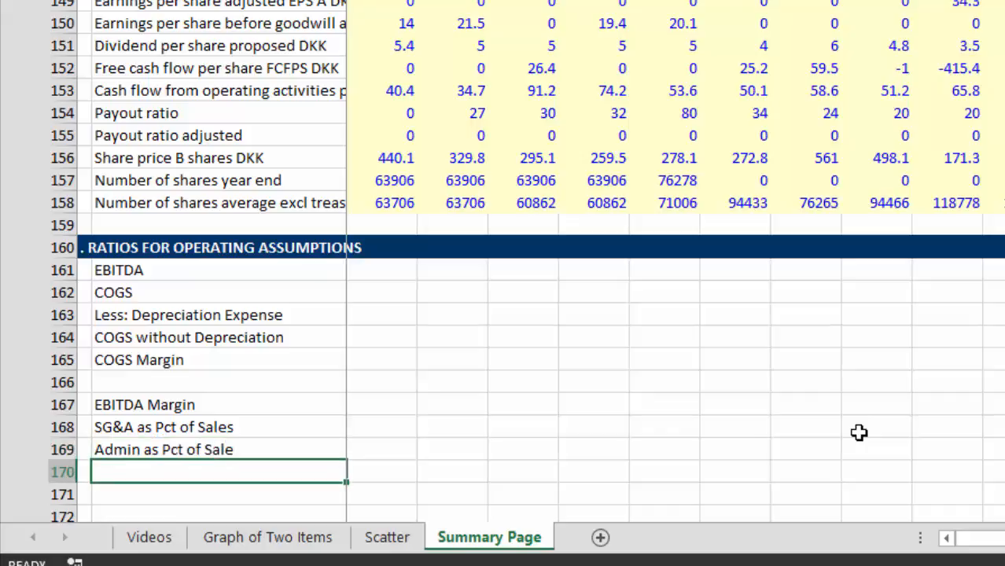
pyautogui.press('Up')
pyautogui.press('Up')
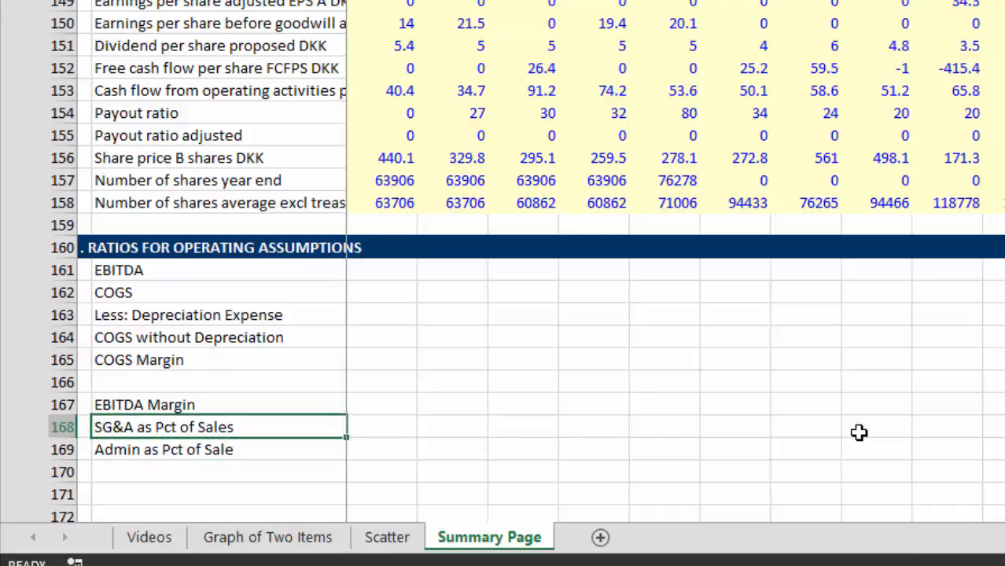
# Step: Switch to the Scatter sheet and plot Net revenue on the vertical axis against Administrative expenses on the horizontal axis
pyautogui.hotkey('ctrl', 'pageup')
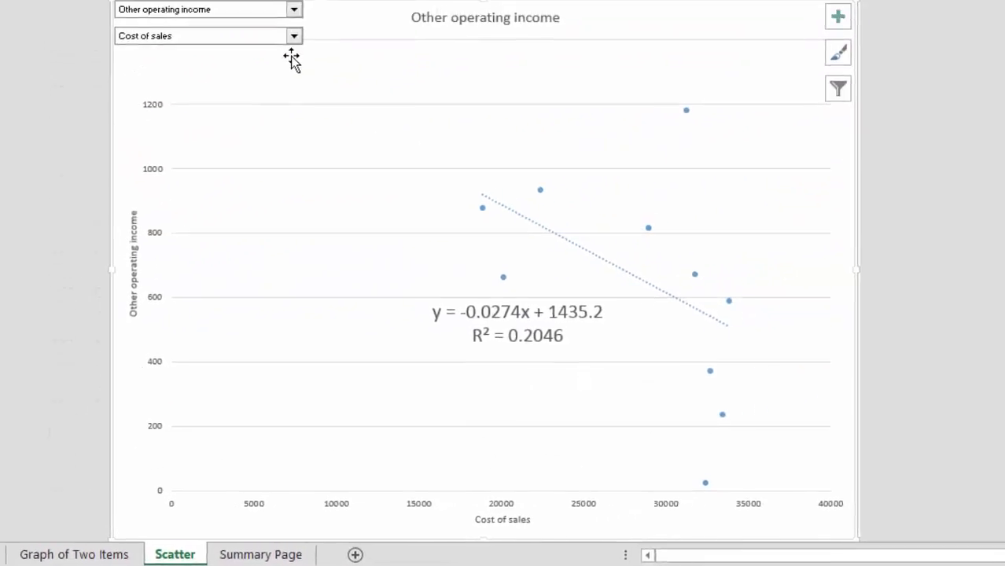
pyautogui.click(249, 35)
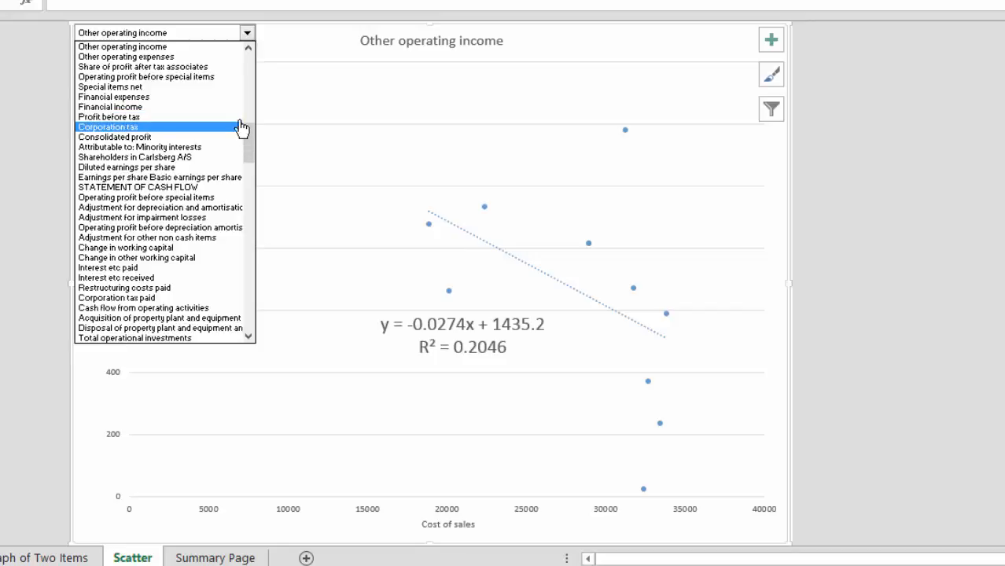
pyautogui.click(249, 48)
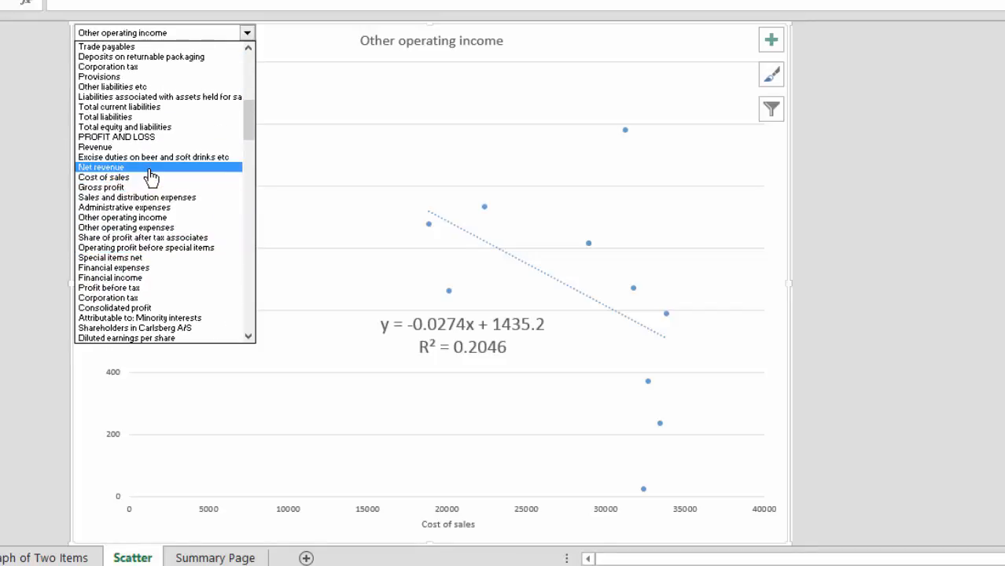
pyautogui.click(150, 169)
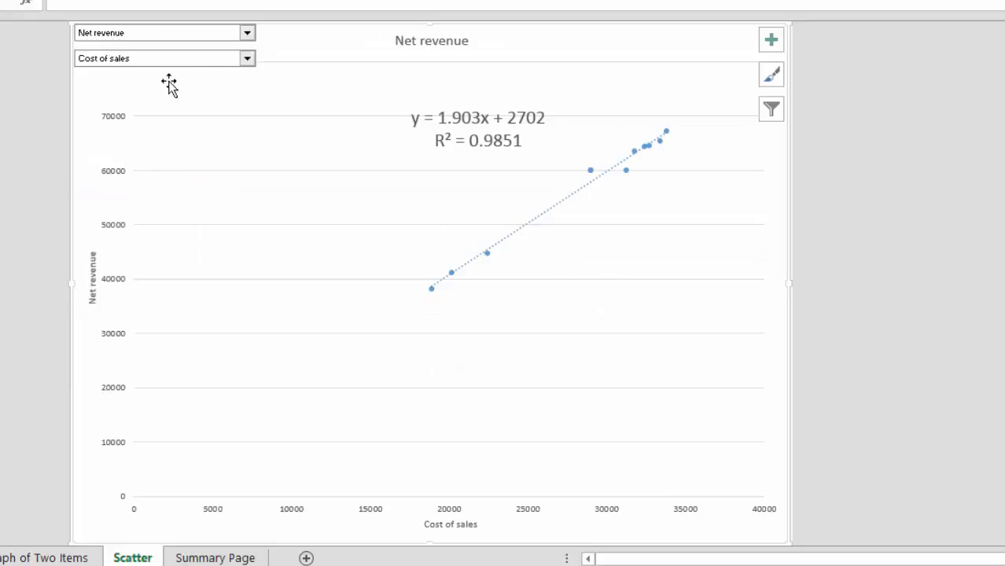
pyautogui.click(247, 59)
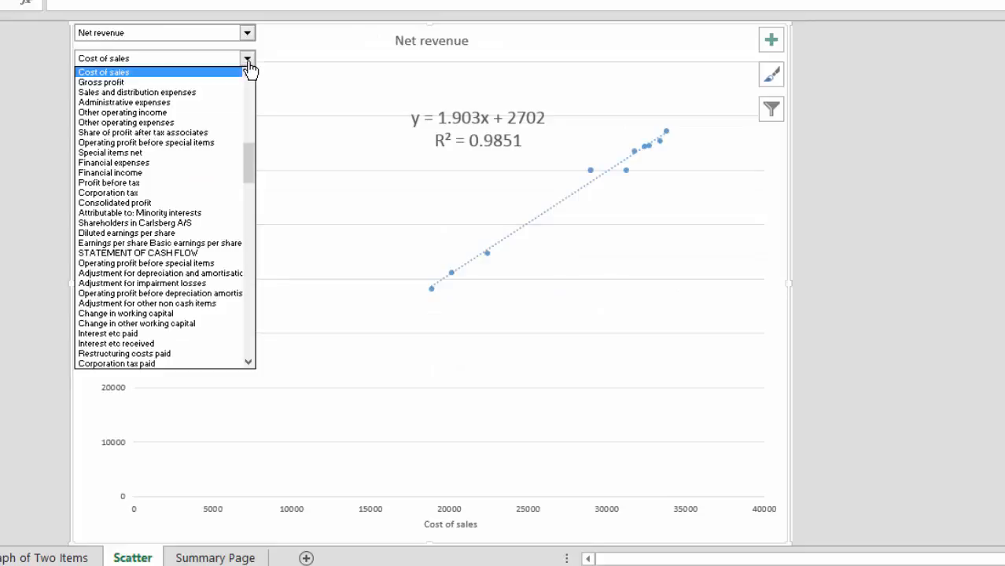
pyautogui.click(211, 101)
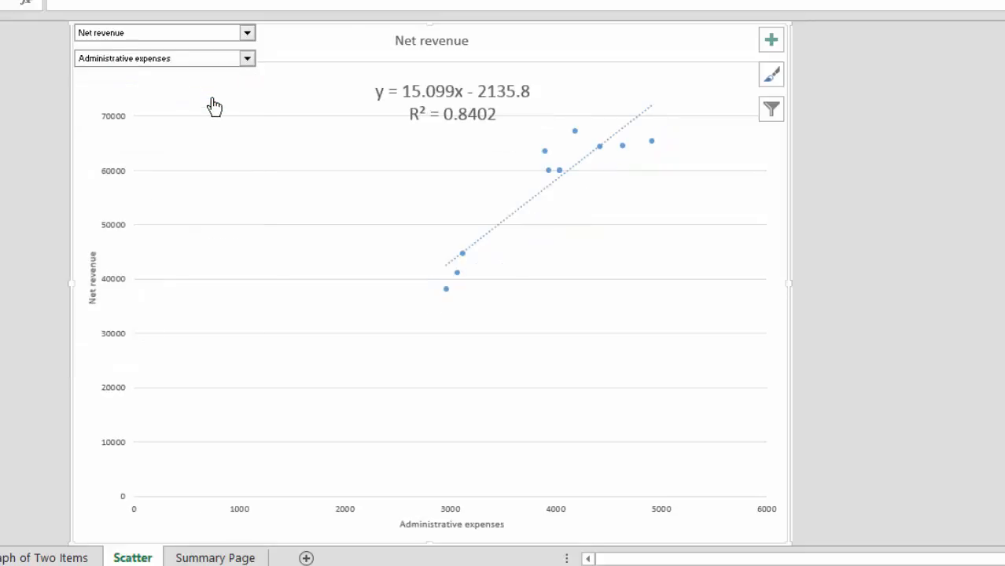
# Step: Change the scatter chart's horizontal-axis item to Sales and distribution expenses
pyautogui.click(247, 61)
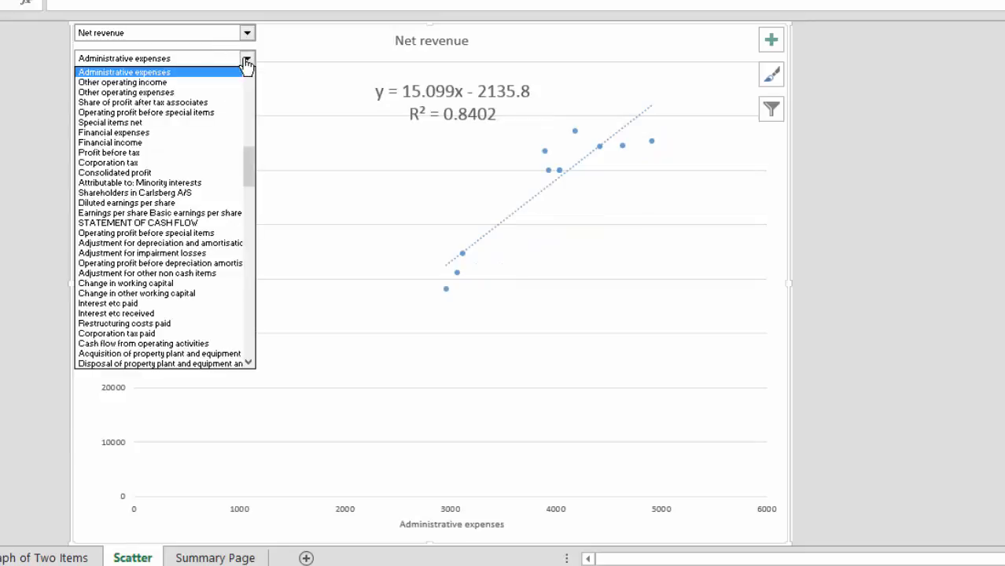
pyautogui.click(247, 61)
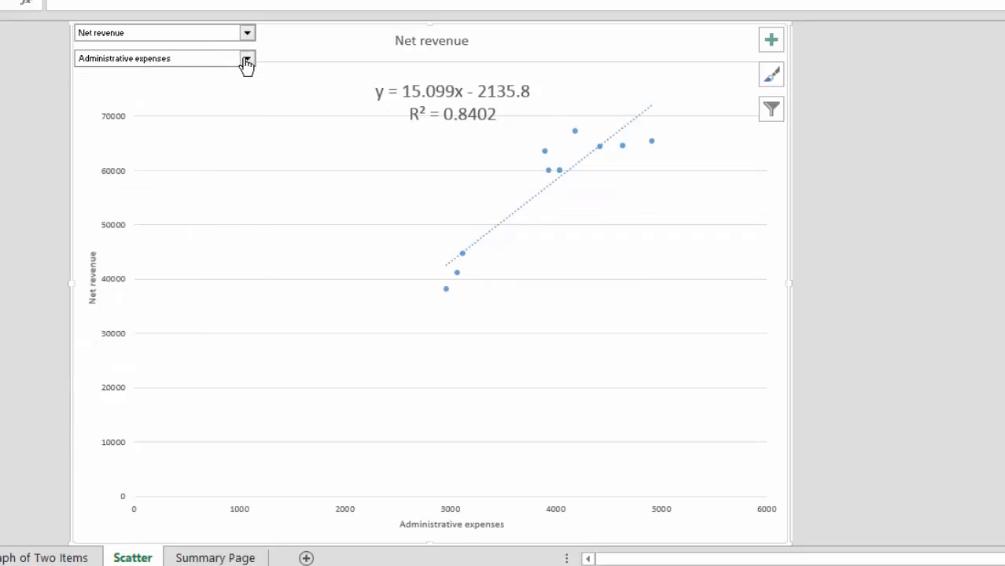
pyautogui.click(247, 60)
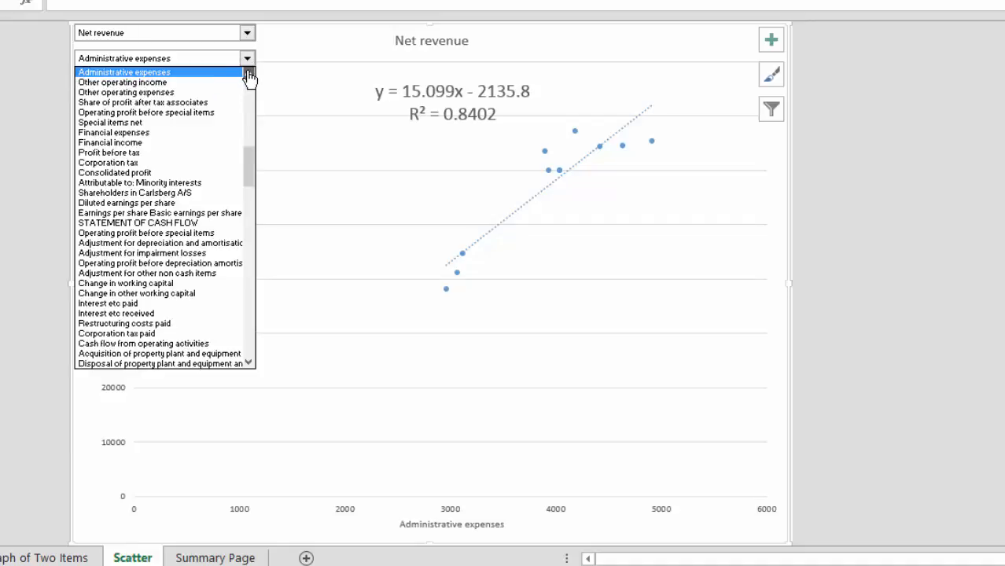
pyautogui.click(248, 73)
pyautogui.click(211, 72)
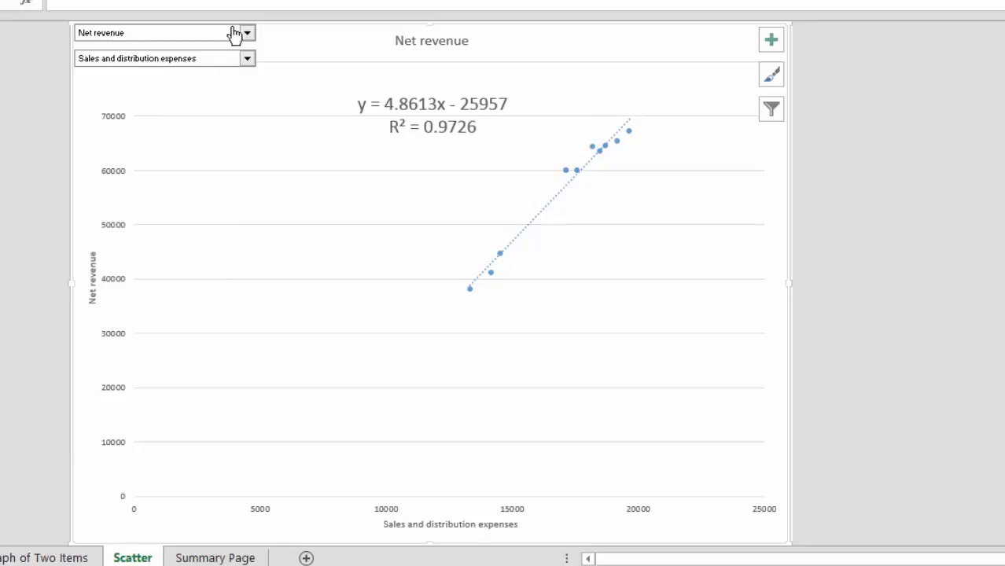
# Step: Swap the scatter chart's items to plot Sales and distribution expenses vertically against Net revenue horizontally
pyautogui.click(247, 61)
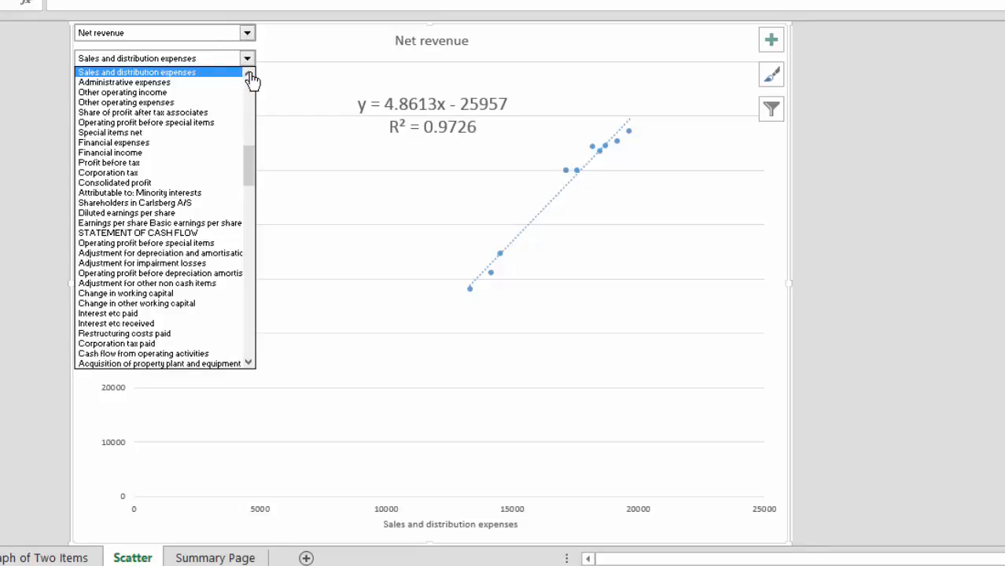
pyautogui.click(249, 74)
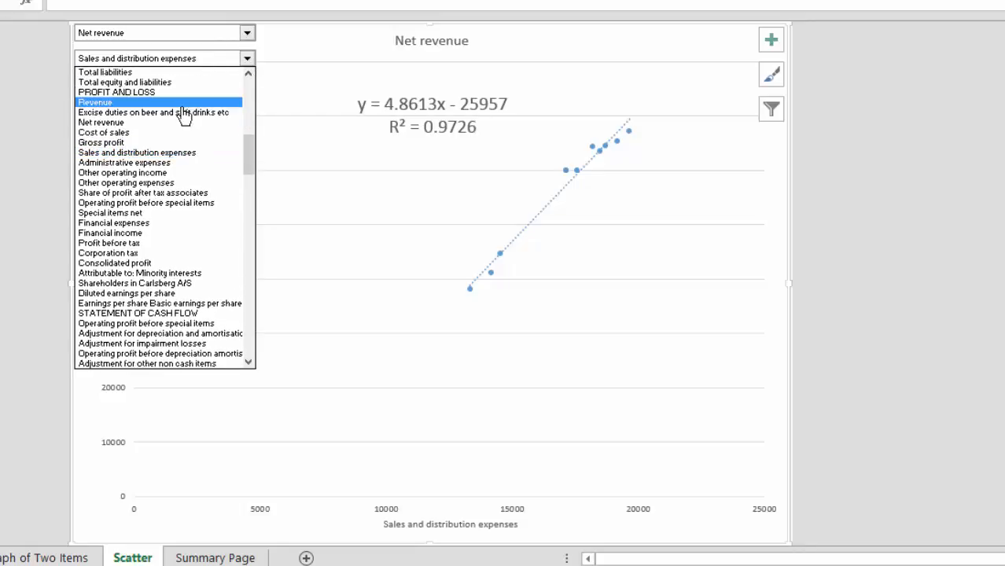
pyautogui.click(181, 124)
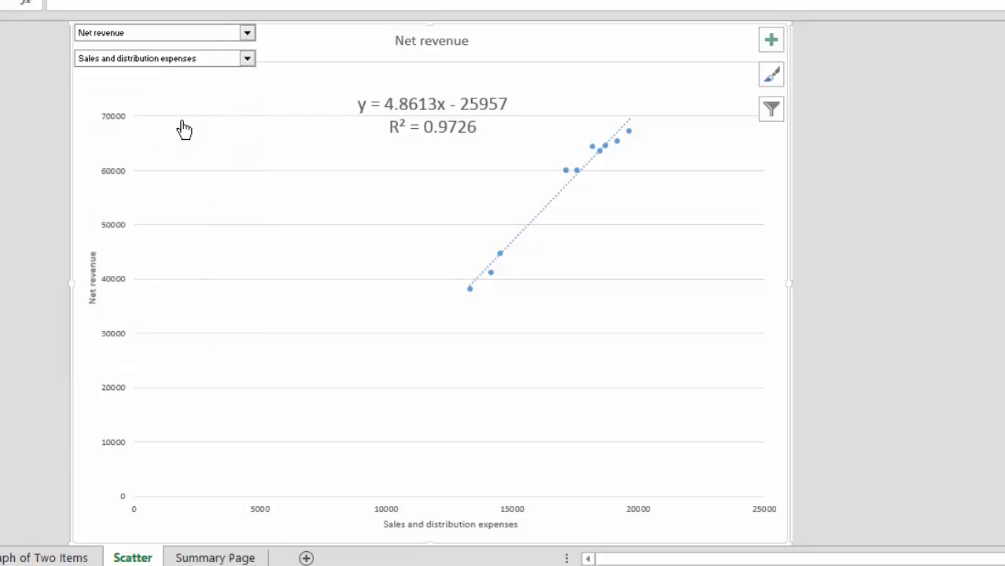
pyautogui.click(247, 34)
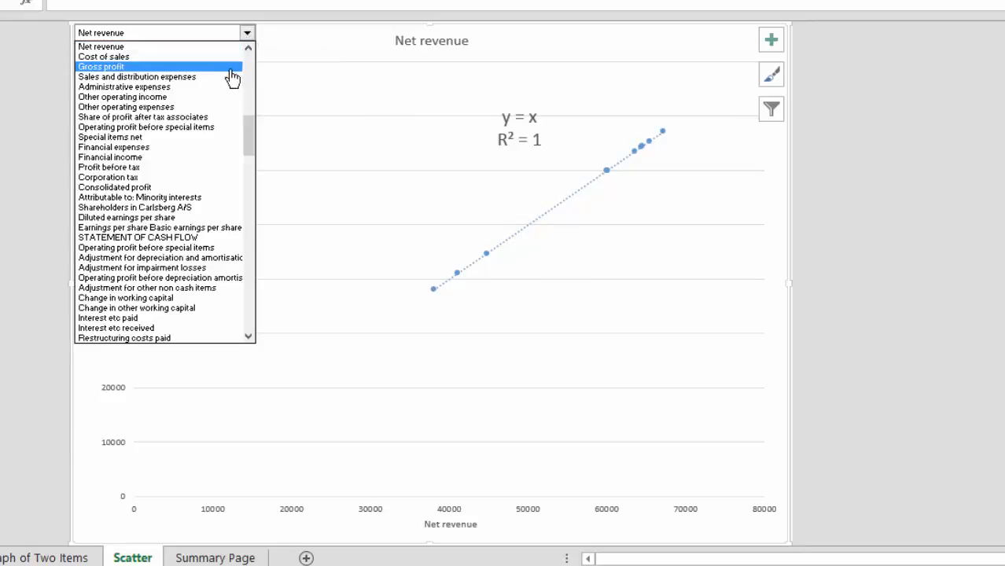
pyautogui.click(217, 77)
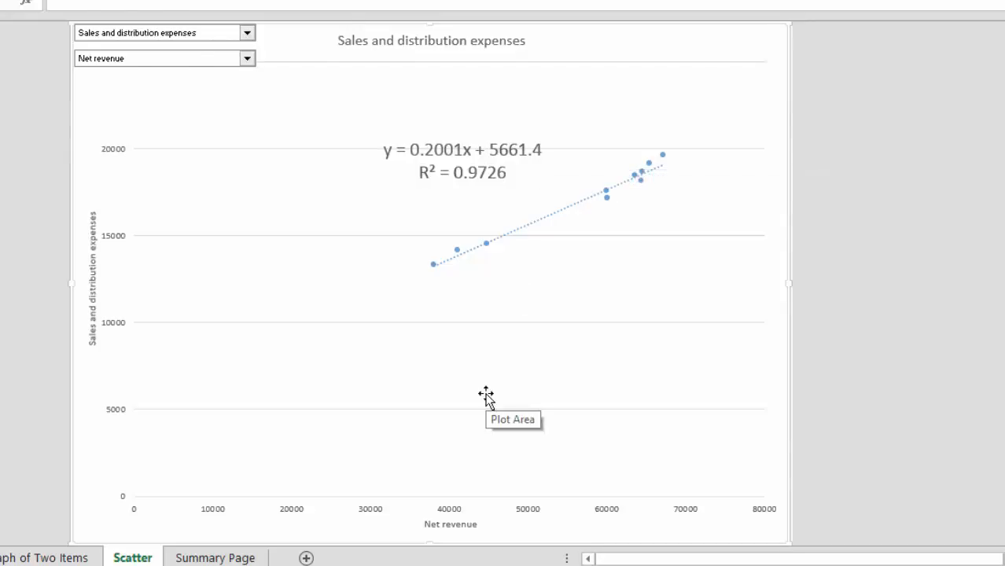
# Step: Return to the Summary Page sheet and correct the label in B169 to "Admin as Pct of Sales"
pyautogui.hotkey('ctrl', 'pagedown')
pyautogui.scroll(-1, 669, 403)
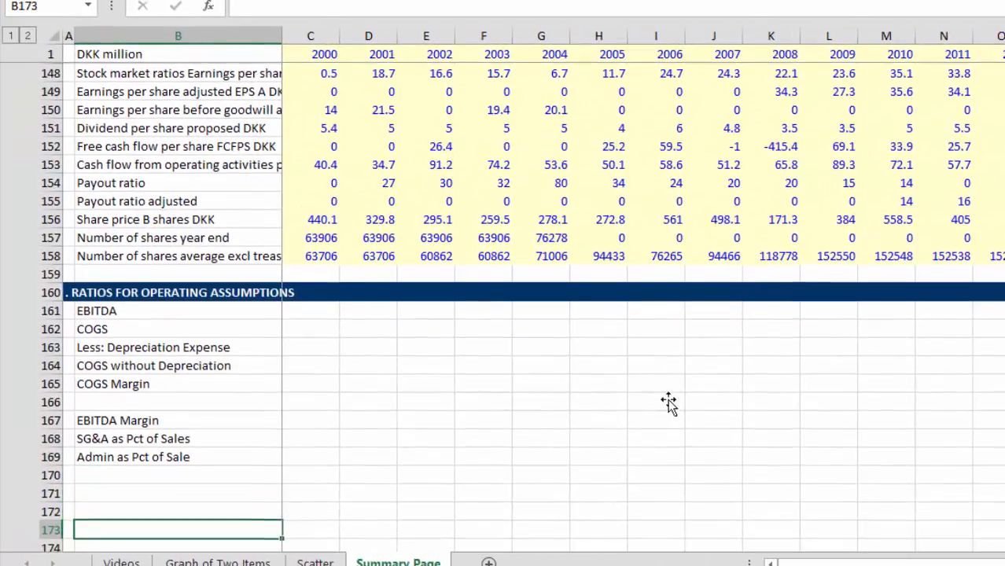
pyautogui.press('Up')
pyautogui.press('Up')
pyautogui.press('F2')
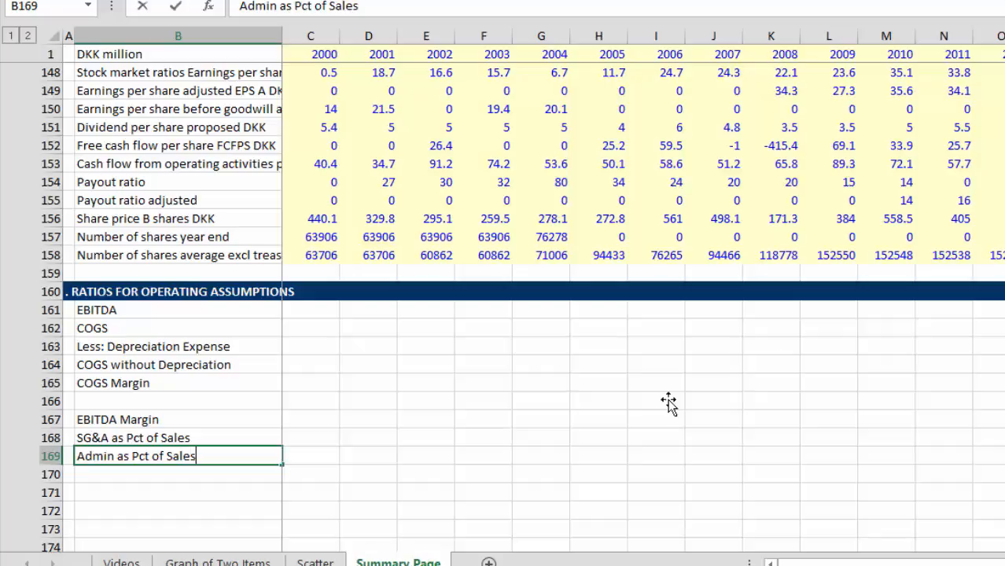
pyautogui.press('Return')
pyautogui.press('Return')
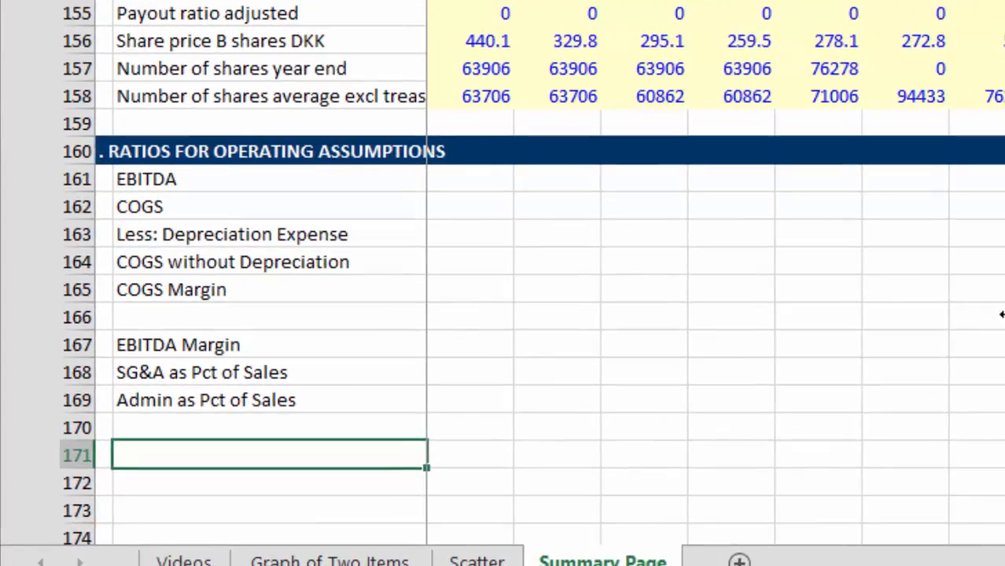
# Step: Leave row 170 blank, label B171 "Depreciation Rate" and label B172 "Tax Rate"
pyautogui.write('Deprecaiont')
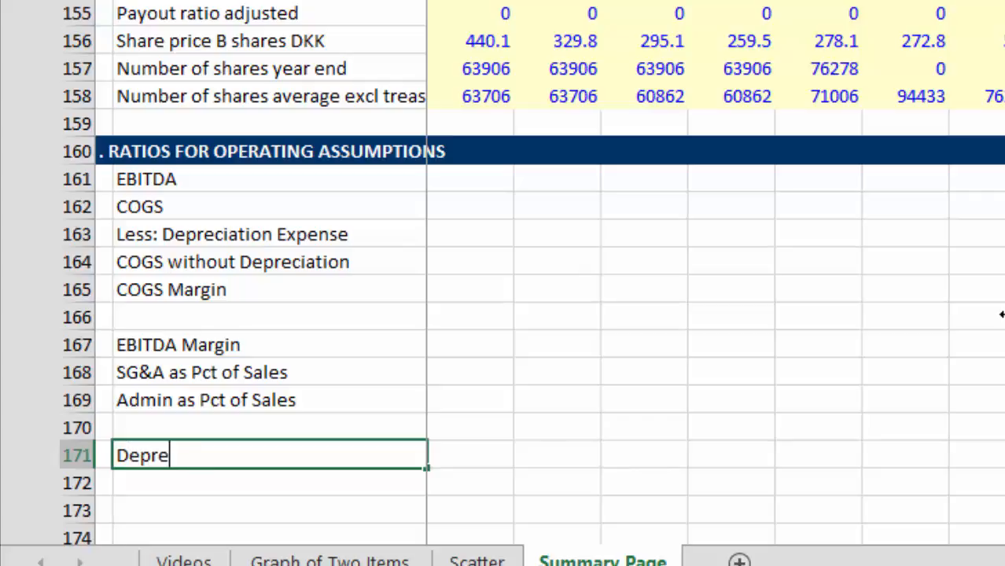
pyautogui.press('BackSpace')
pyautogui.press('BackSpace')
pyautogui.press('BackSpace')
pyautogui.press('BackSpace')
pyautogui.press('BackSpace')
pyautogui.write('iation Rate')
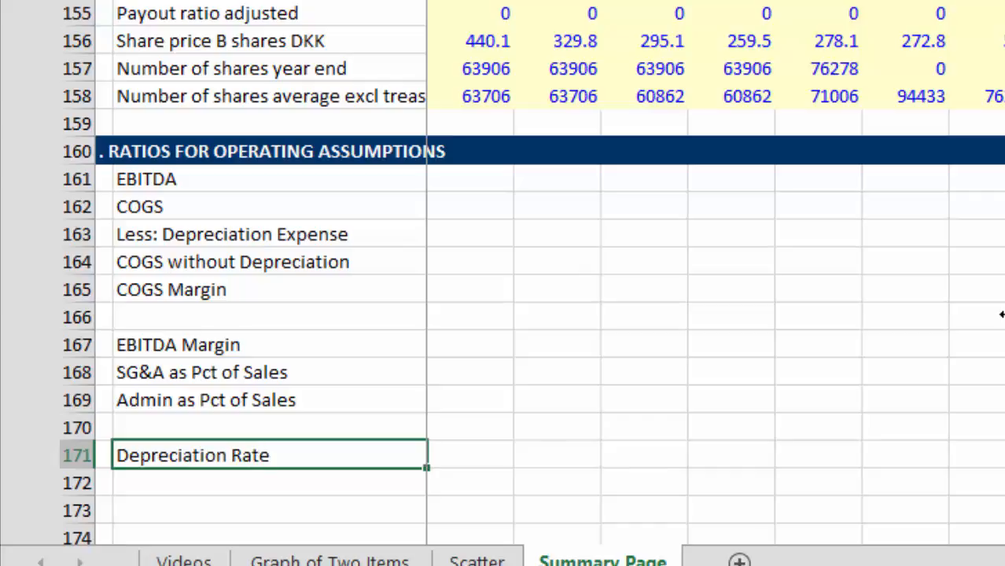
pyautogui.press('Return')
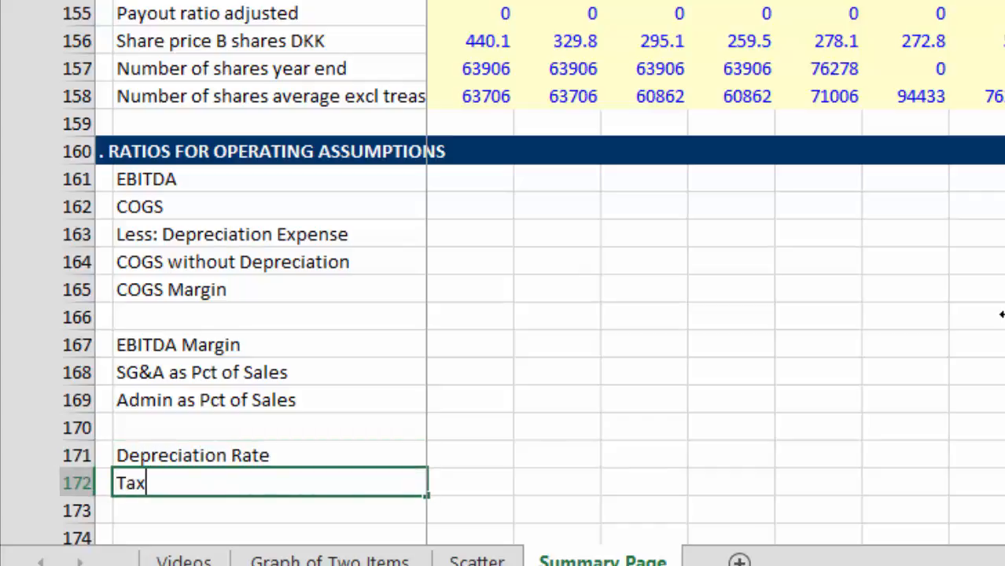
pyautogui.write('Tax Rate')
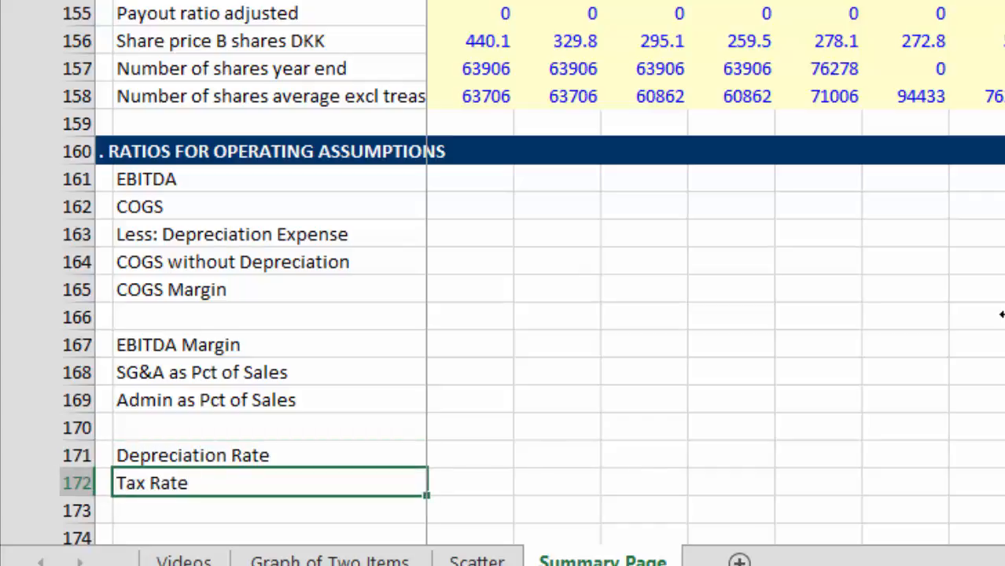
pyautogui.press('Return')
# Step: Insert three blank rows at row 173 of the Summary Page, above the Ratios for Financial Analysis header
pyautogui.press('Down')
pyautogui.press('Down')
pyautogui.press('Down')
pyautogui.press('Up')
pyautogui.press('Up')
pyautogui.press('Up')
pyautogui.hotkey('ctrl', 'space')
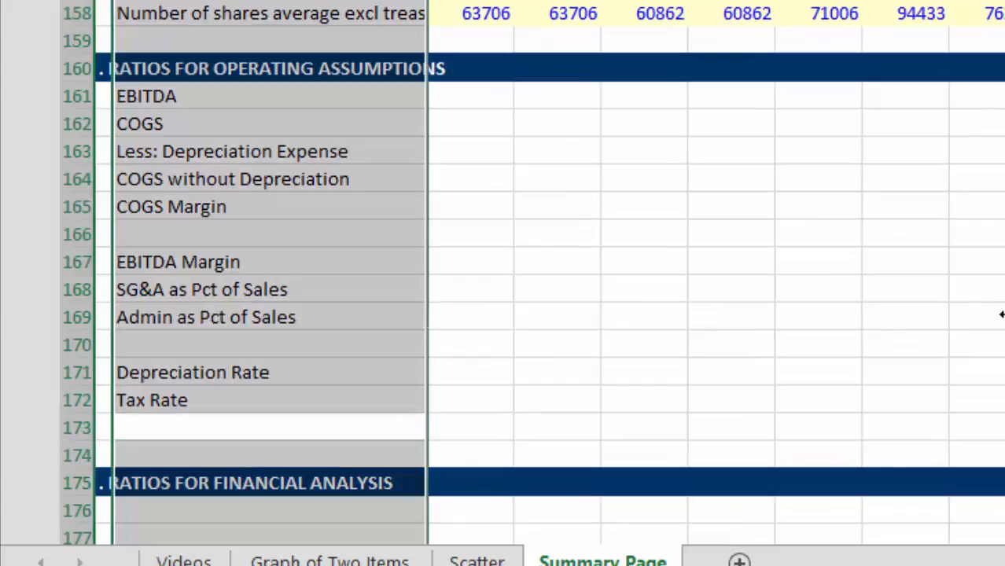
pyautogui.hotkey('shift', 'space')
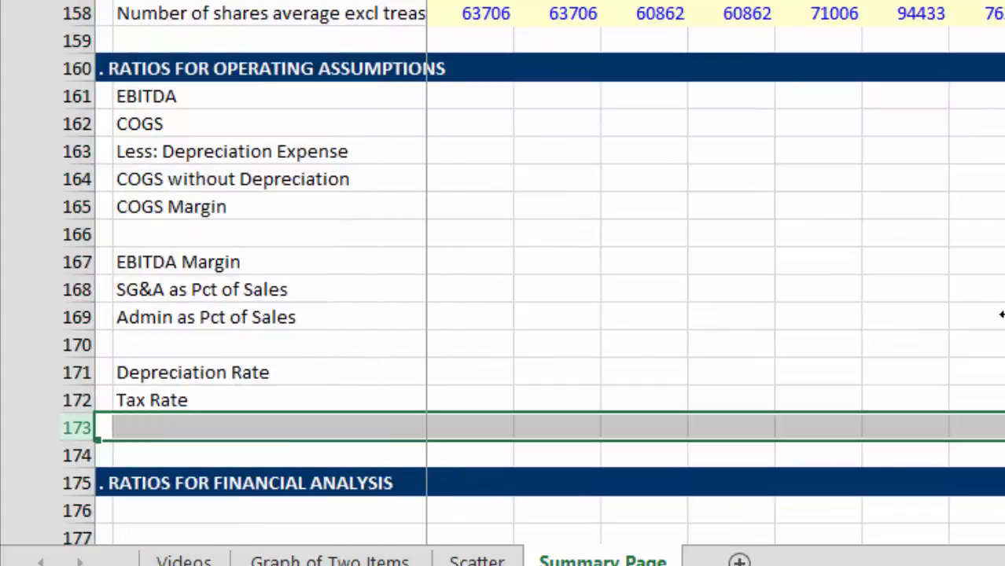
pyautogui.hotkey('ctrl', 'shift', '+')
# Step: Review the Profit and Loss rows around financial expenses, financial income, profit before tax and corporation tax
pyautogui.press('pageup')
pyautogui.press('pageup')
pyautogui.press('pageup')
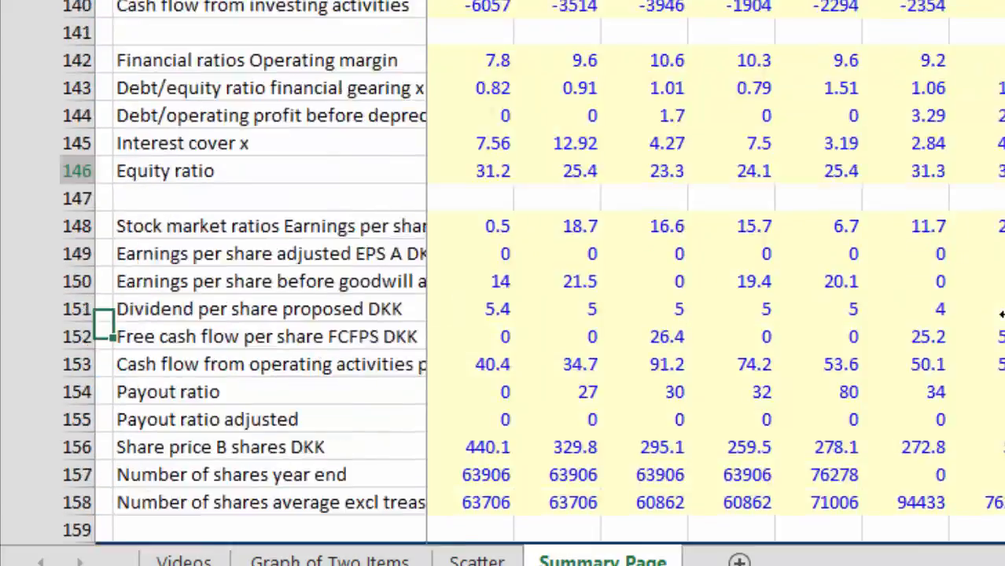
pyautogui.press('pageup')
pyautogui.press('pageup')
pyautogui.press('pageup')
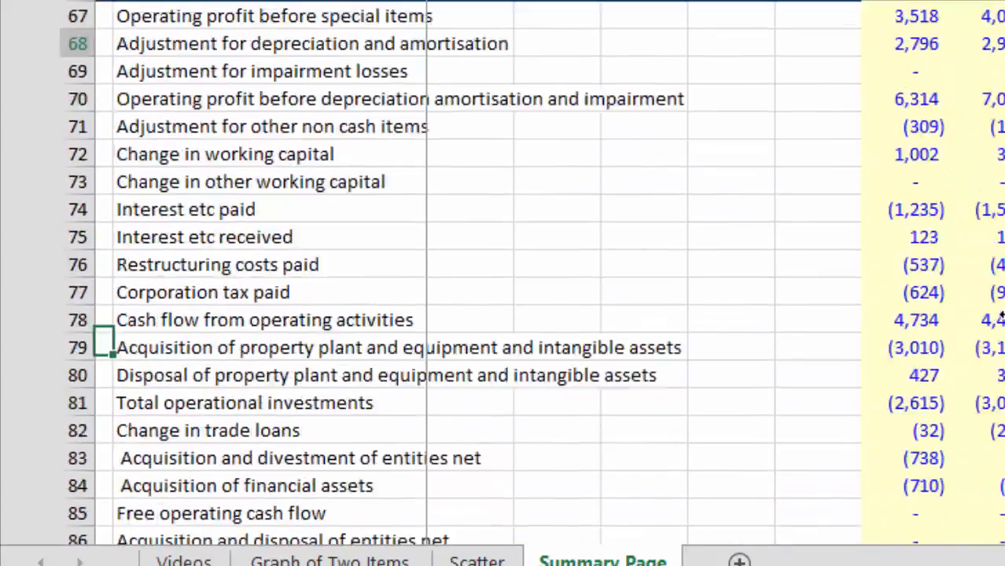
pyautogui.press('Up')
pyautogui.press('Up')
pyautogui.press('Up')
pyautogui.press('Up')
pyautogui.press('Up')
pyautogui.press('Up')
pyautogui.press('Up')
pyautogui.press('Up')
pyautogui.press('Up')
pyautogui.press('Up')
pyautogui.press('Up')
pyautogui.press('Up')
pyautogui.press('Up')
pyautogui.press('Up')
pyautogui.press('Up')
pyautogui.press('Up')
pyautogui.press('Up')
pyautogui.press('Up')
pyautogui.press('Up')
pyautogui.press('Up')
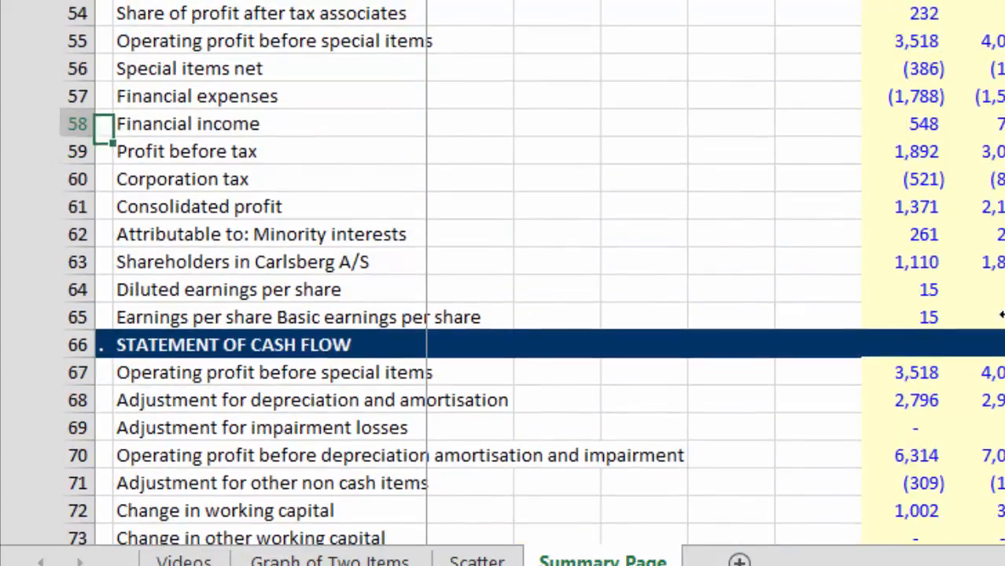
pyautogui.press('Down')
pyautogui.press('Down')
pyautogui.press('Down')
pyautogui.press('Down')
pyautogui.press('Down')
pyautogui.press('Down')
pyautogui.press('Down')
pyautogui.press('Down')
pyautogui.press('Down')
pyautogui.press('Down')
pyautogui.press('Down')
pyautogui.press('Down')
pyautogui.press('Down')
pyautogui.press('Down')
pyautogui.press('Down')
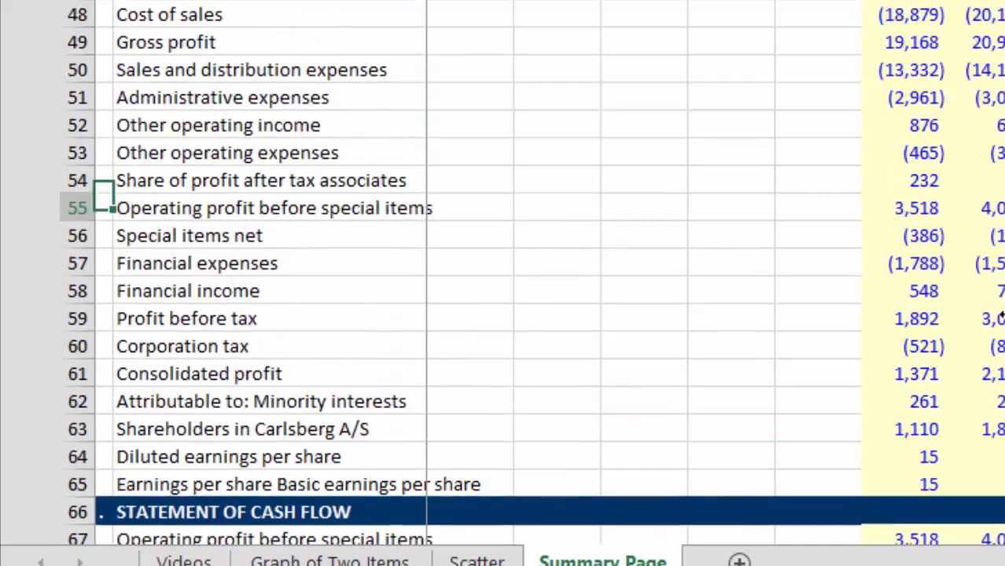
pyautogui.press('Up')
pyautogui.press('Up')
pyautogui.press('Up')
pyautogui.press('Up')
pyautogui.press('Up')
pyautogui.press('Up')
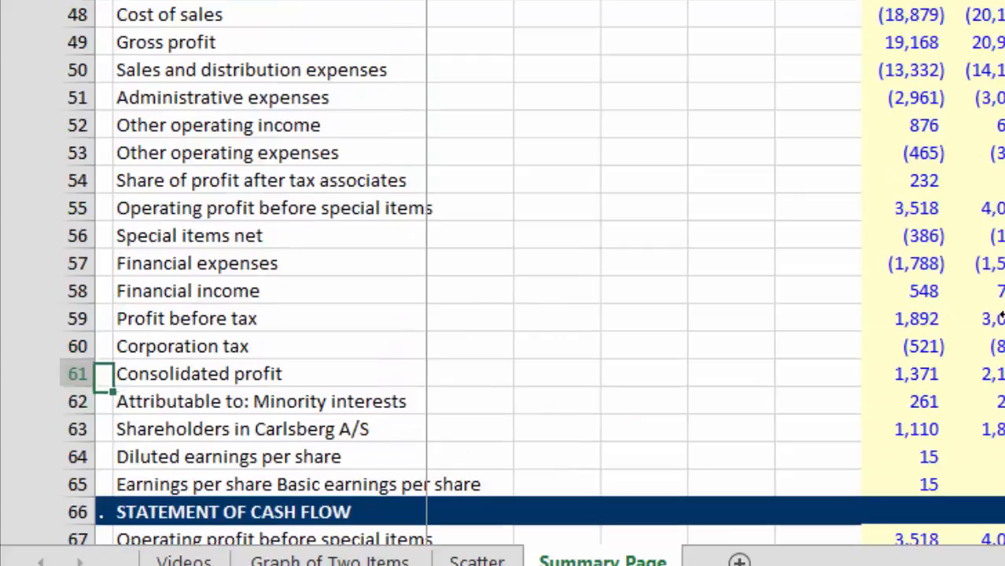
pyautogui.press('Down')
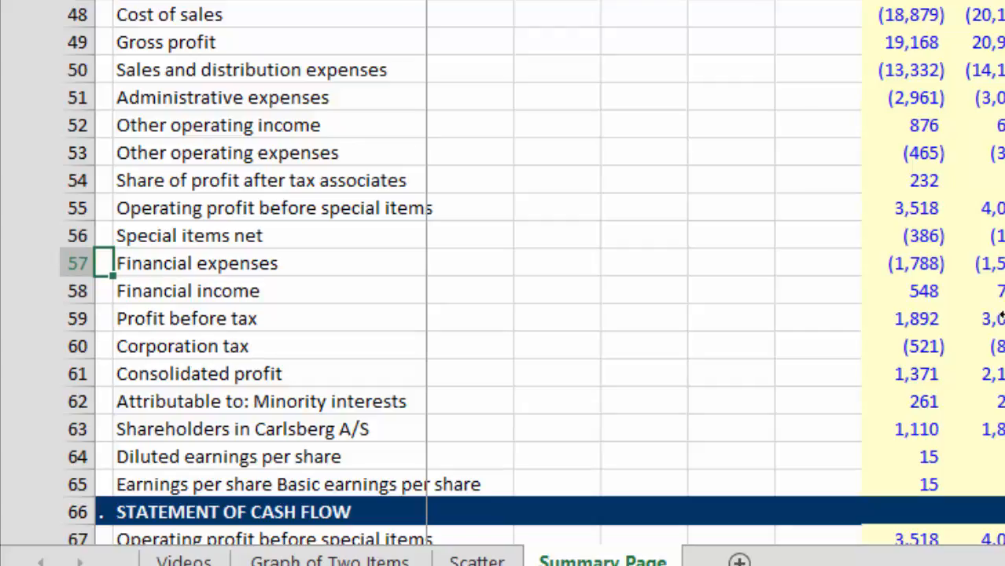
pyautogui.press('Down')
pyautogui.press('Down')
pyautogui.press('Right')
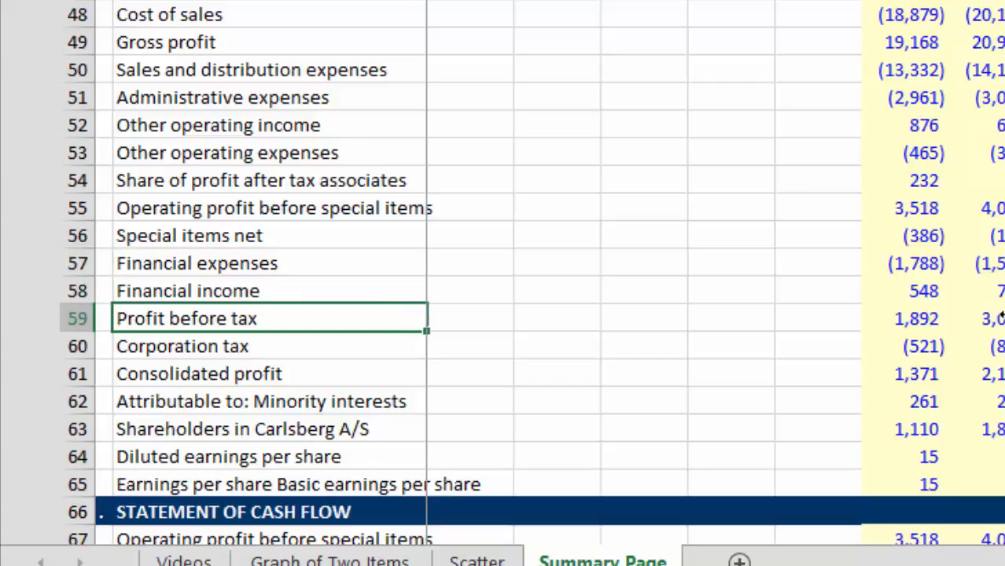
pyautogui.press('Up')
pyautogui.press('Up')
pyautogui.press('Down')
pyautogui.press('Up')
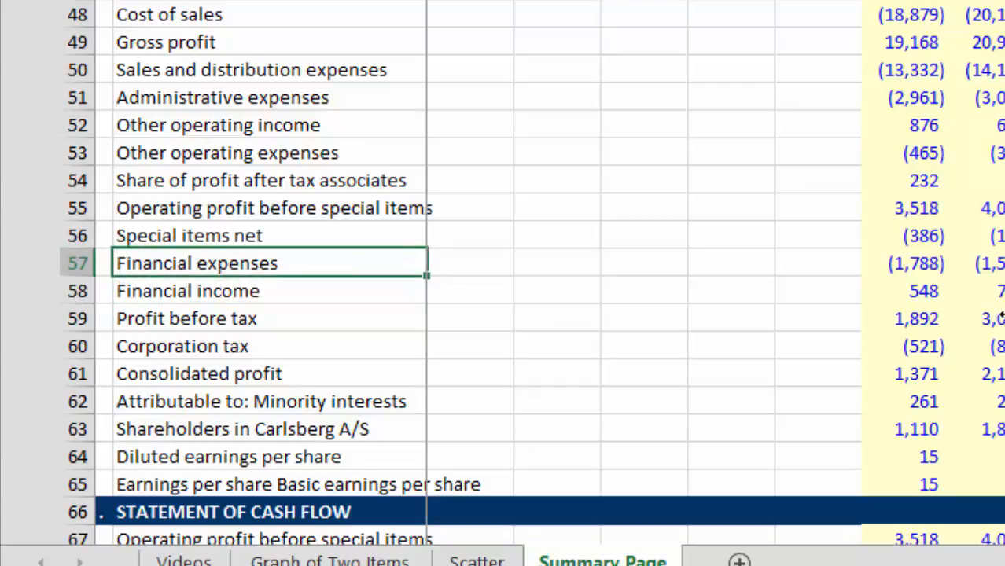
pyautogui.press('Right')
pyautogui.press('Right')
pyautogui.press('Right')
pyautogui.press('Right')
pyautogui.press('Right')
pyautogui.press('Right')
pyautogui.press('Right')
pyautogui.press('Right')
pyautogui.press('Right')
pyautogui.press('Right')
pyautogui.press('Right')
pyautogui.press('Right')
pyautogui.press('Right')
pyautogui.press('Right')
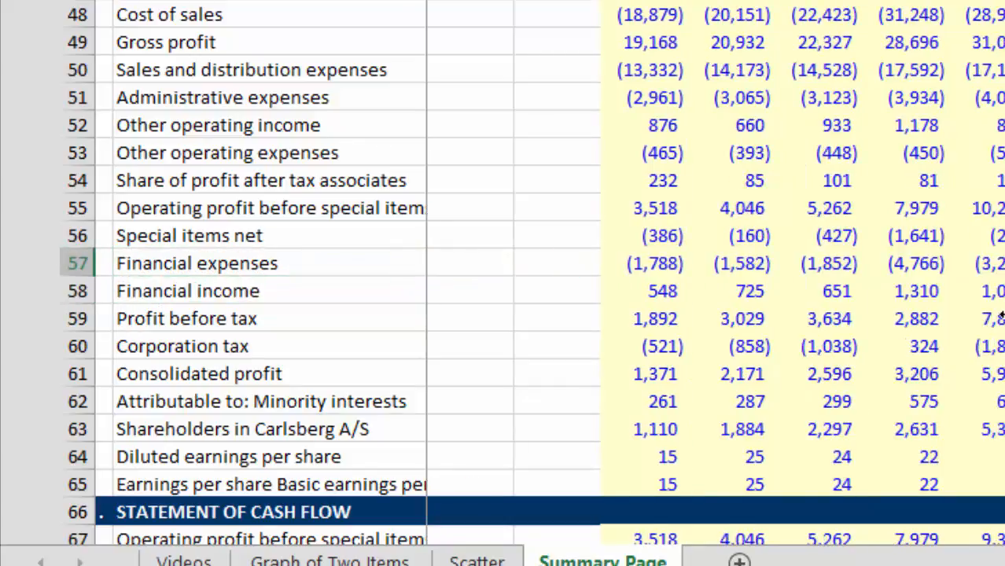
pyautogui.press('Home')
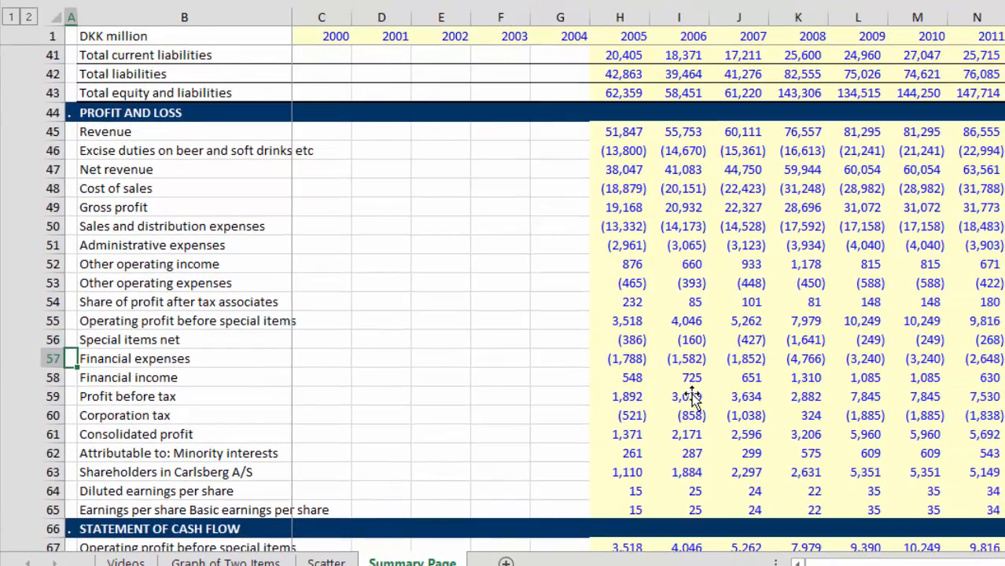
# Step: Insert ten more blank rows from row 174 down, above the Ratios for Financial Analysis header
pyautogui.press('pagedown')
pyautogui.press('pagedown')
pyautogui.press('pagedown')
pyautogui.press('pagedown')
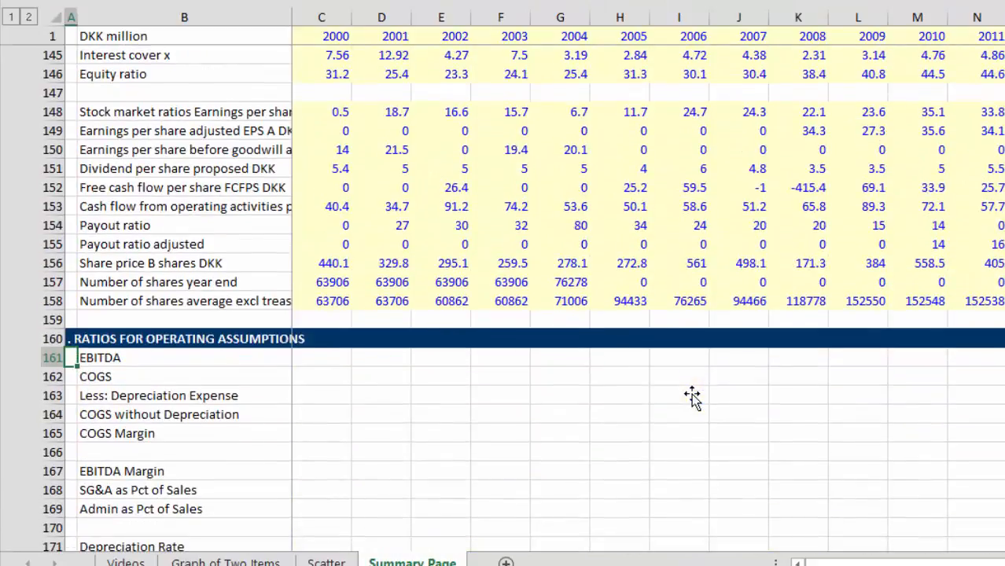
pyautogui.press('pagedown')
pyautogui.press('Up')
pyautogui.press('Up')
pyautogui.press('Up')
pyautogui.press('Up')
pyautogui.press('Up')
pyautogui.press('Up')
pyautogui.press('Up')
pyautogui.press('Up')
pyautogui.press('Up')
pyautogui.press('Up')
pyautogui.press('Up')
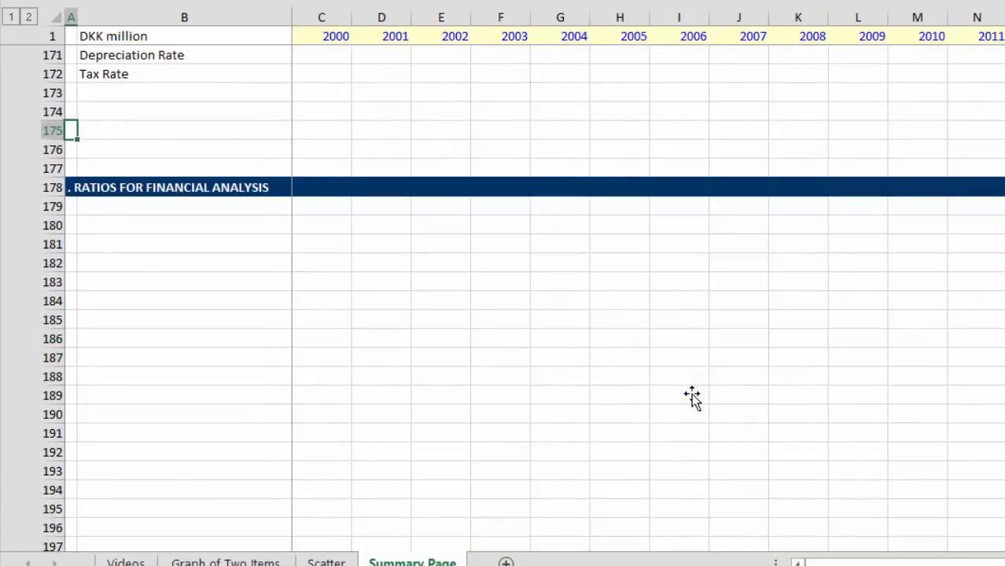
pyautogui.press('Up')
pyautogui.hotkey('shift', 'space')
pyautogui.hotkey('shift', 'Down')
pyautogui.hotkey('shift', 'Down')
pyautogui.hotkey('shift', 'Down')
pyautogui.hotkey('shift', 'Down')
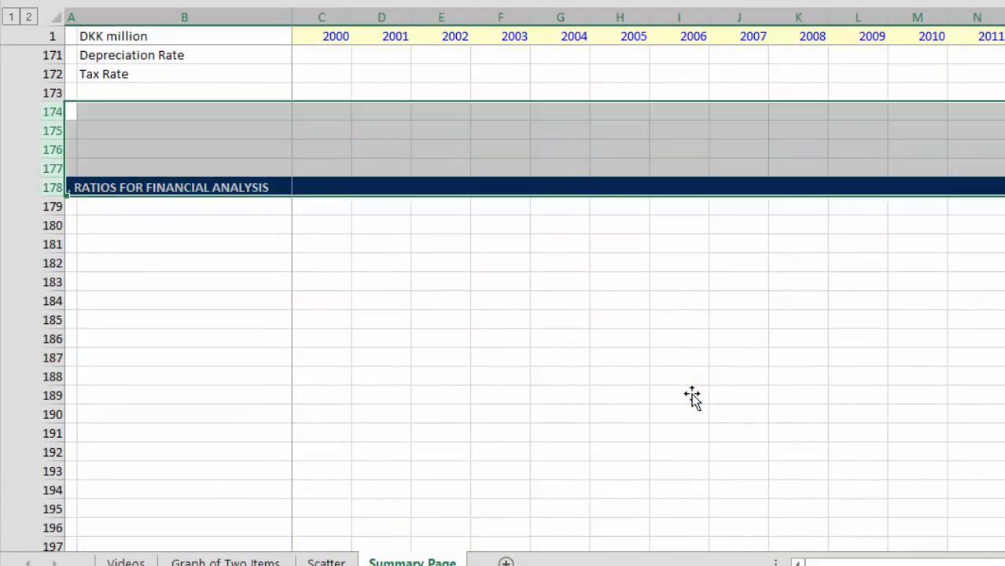
pyautogui.hotkey('ctrl', 'shift', '+')
pyautogui.hotkey('ctrl', 'shift', '+')
# Step: Label B174 "Average Interest Expese", leaving row 173 blank below the tax rate
pyautogui.press('Right')
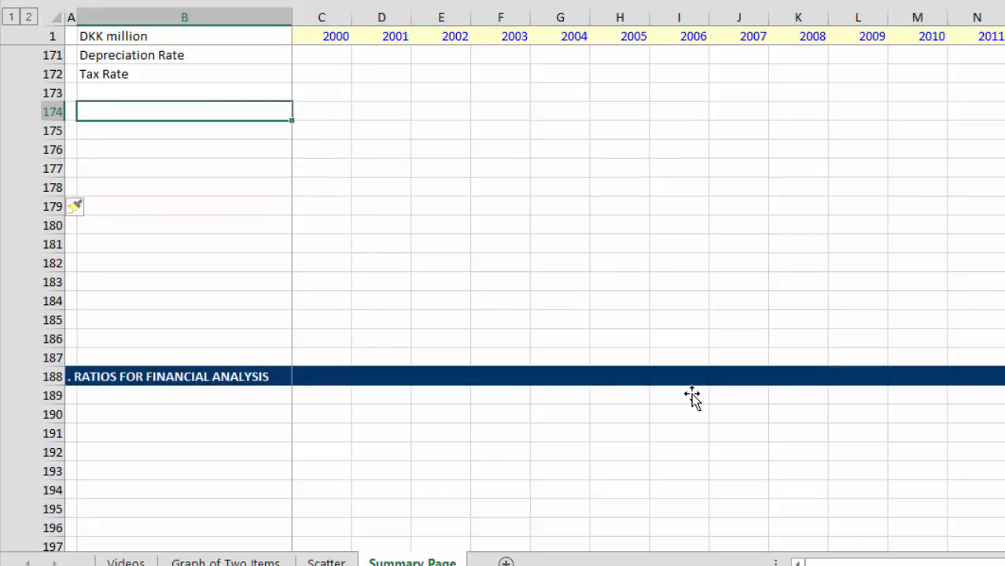
pyautogui.write('Average In')
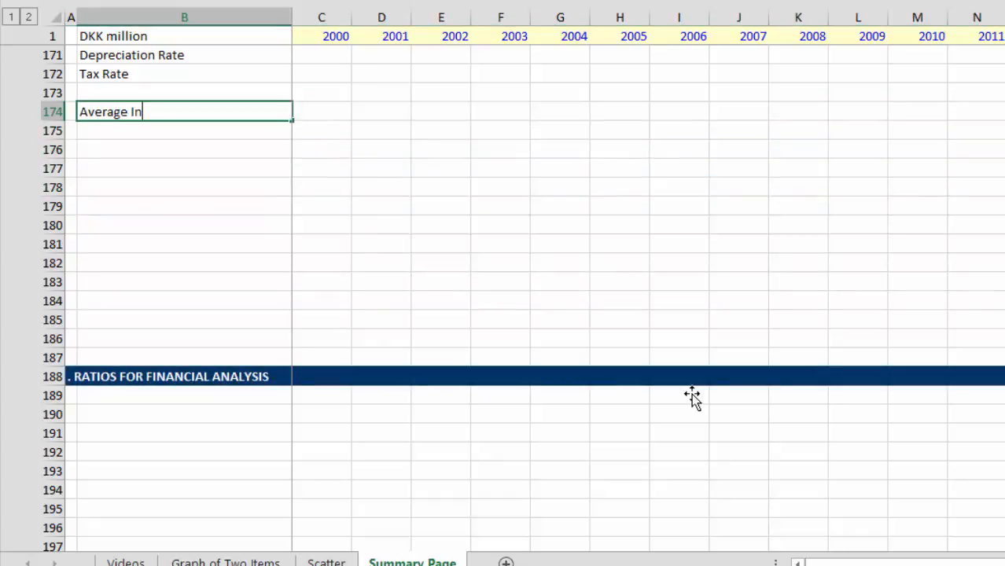
pyautogui.write('terest Expe')
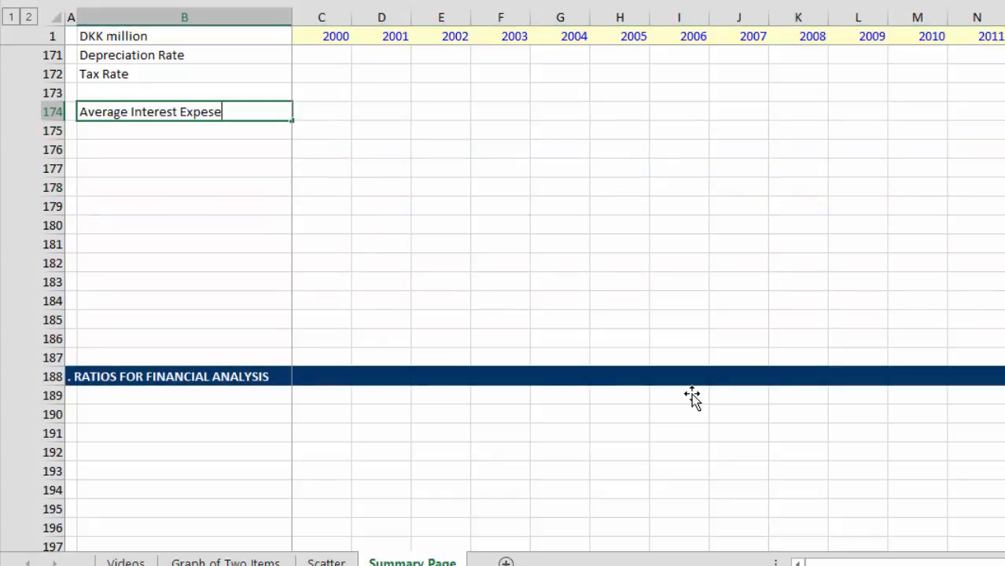
pyautogui.write('se')
pyautogui.press('Return')
# Step: Label B175 "Average Interest Income"
pyautogui.write('Average I')
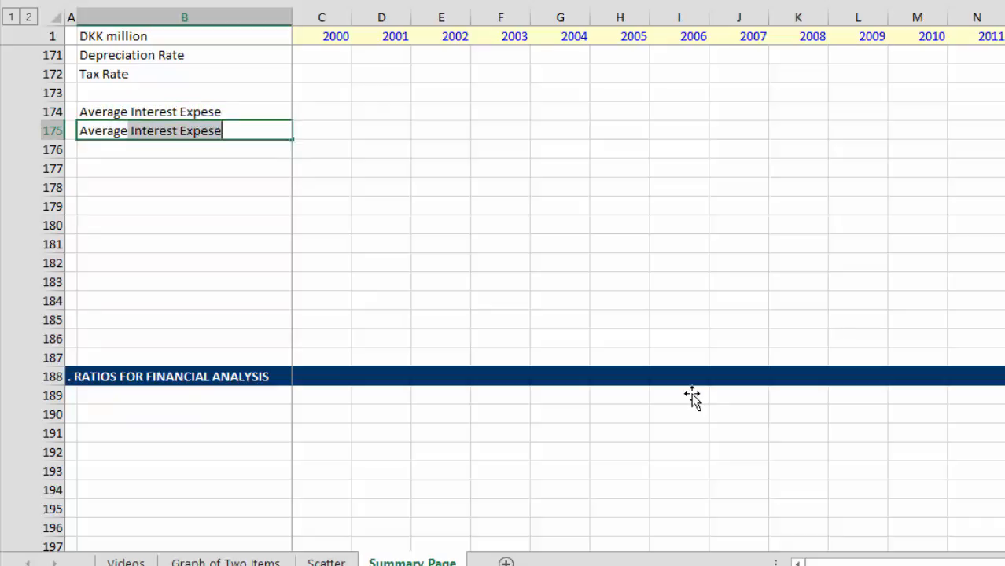
pyautogui.write('nterest I')
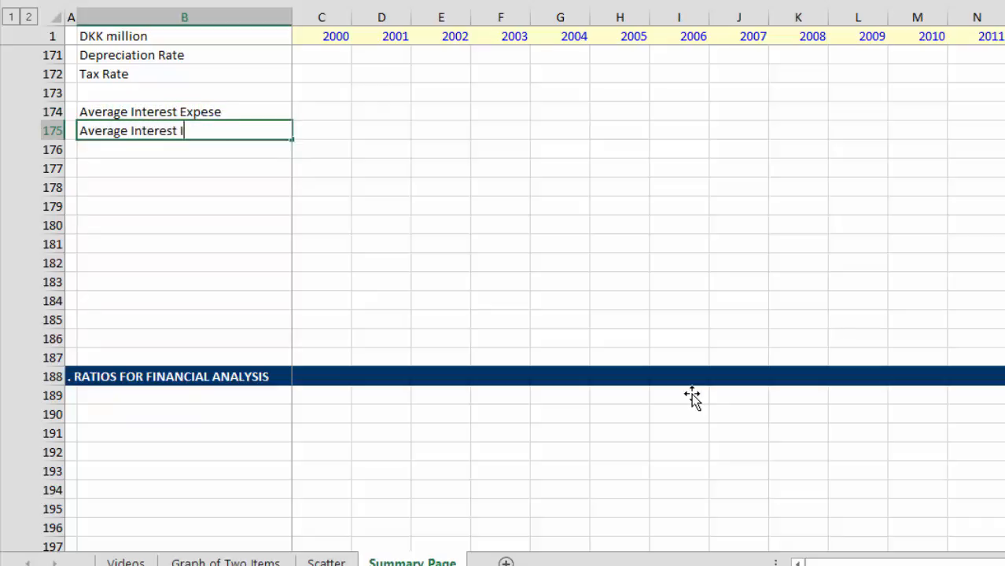
pyautogui.write('ncome')
pyautogui.press('Return')
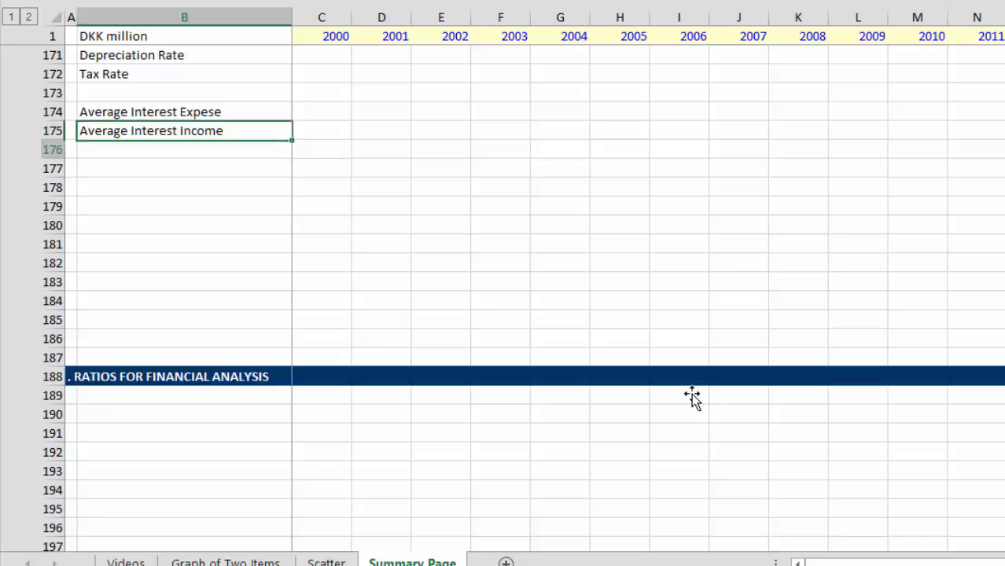
pyautogui.press('Return')
# Step: Examine the Profit and Loss section, focusing on the 2005 share of profit after tax associates
pyautogui.press('pageup')
pyautogui.press('pageup')
pyautogui.press('pageup')
pyautogui.press('pageup')
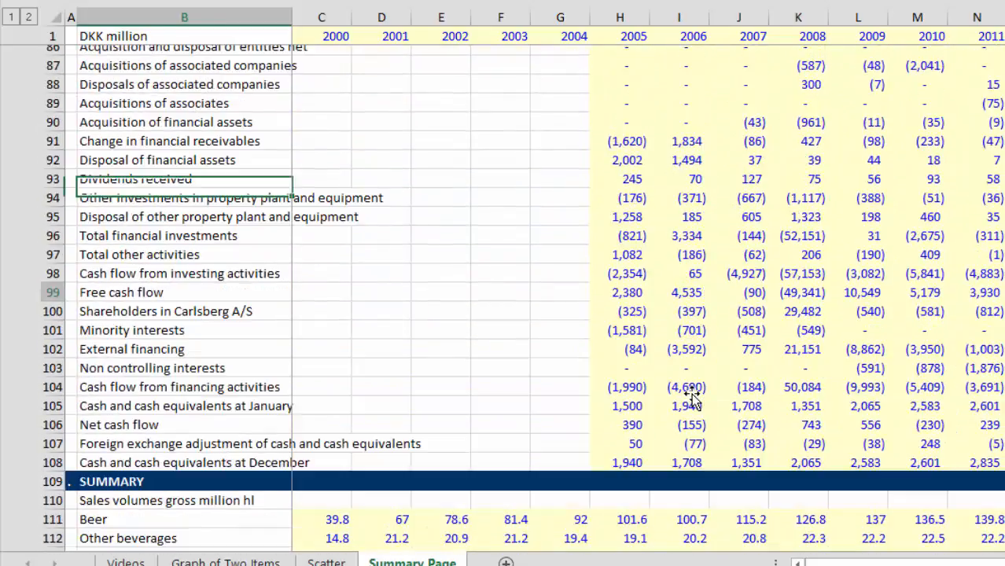
pyautogui.press('pageup')
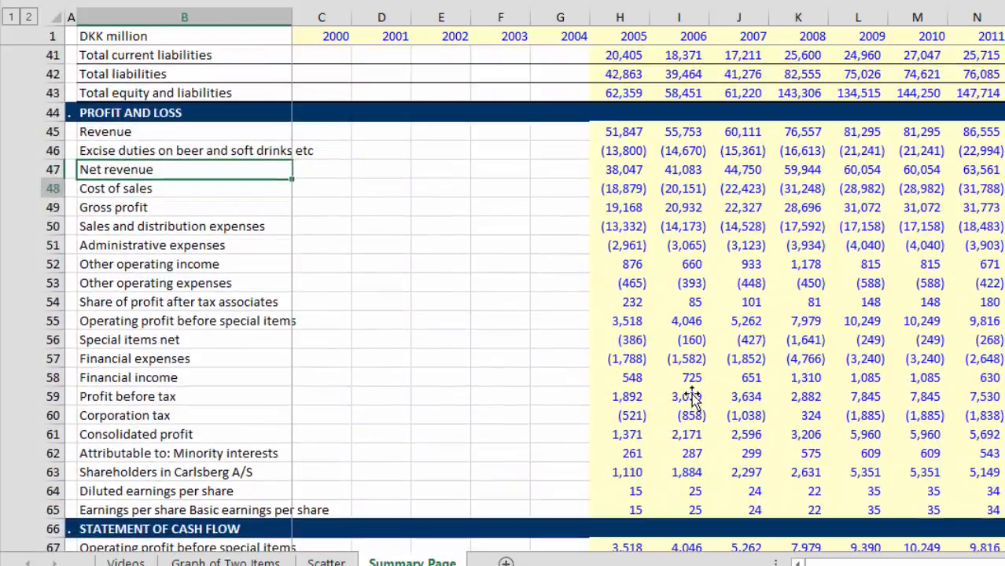
pyautogui.press('Down')
pyautogui.press('Down')
pyautogui.press('Down')
pyautogui.press('Down')
pyautogui.press('Down')
pyautogui.press('Down')
pyautogui.press('Down')
pyautogui.press('Down')
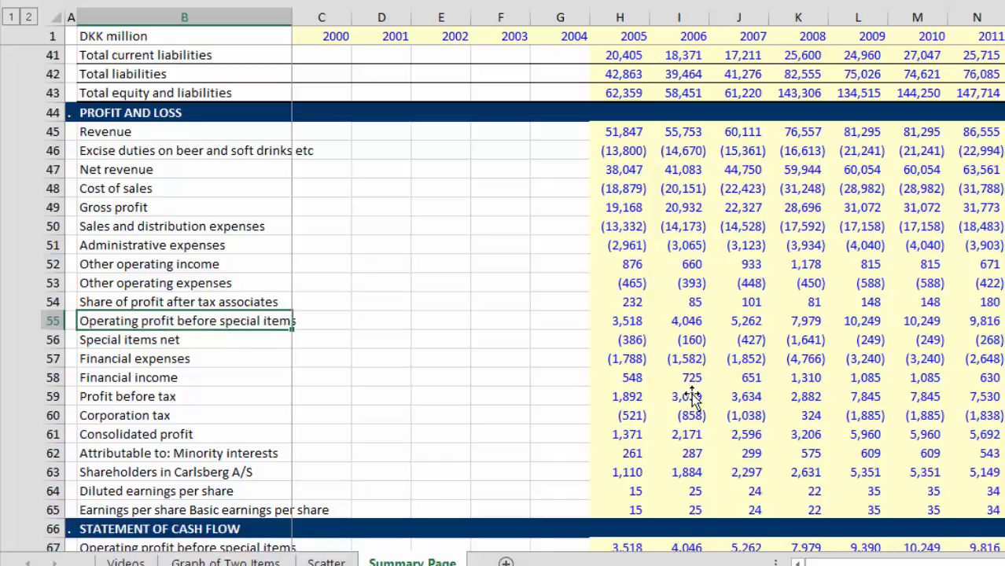
pyautogui.press('Down')
pyautogui.press('Down')
pyautogui.press('Down')
pyautogui.press('Down')
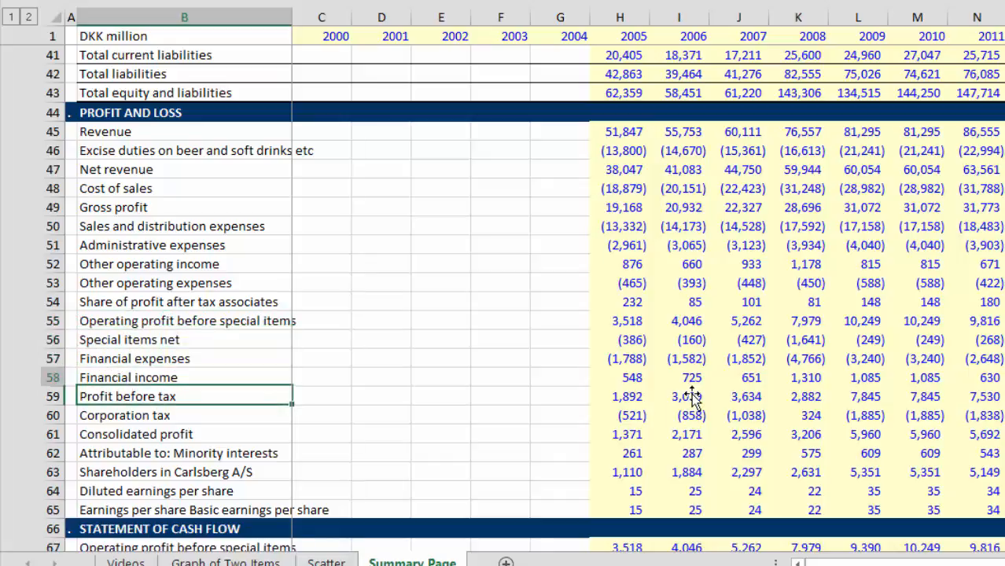
pyautogui.press('Up')
pyautogui.press('Up')
pyautogui.press('Up')
pyautogui.press('Up')
pyautogui.press('Up')
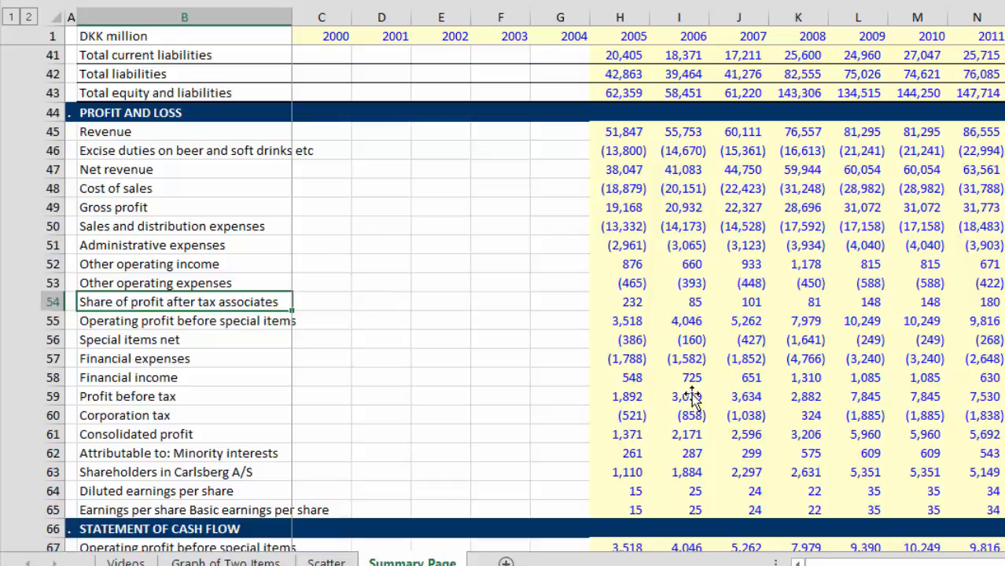
pyautogui.press('Right')
pyautogui.press('Right')
pyautogui.press('Right')
pyautogui.press('Right')
pyautogui.press('Right')
pyautogui.press('Right')
pyautogui.press('Right')
pyautogui.press('Left')
pyautogui.press('Left')
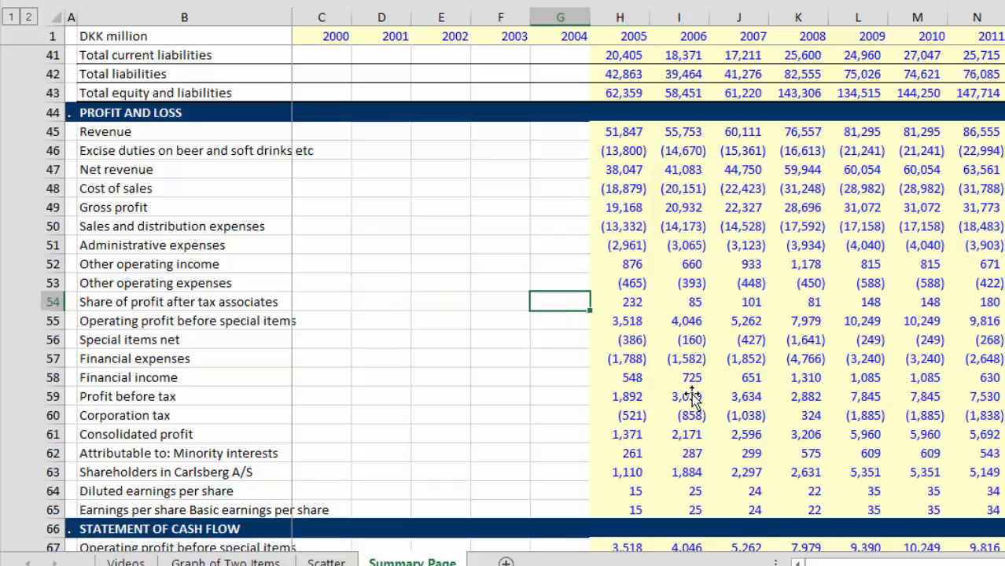
pyautogui.press('Right')
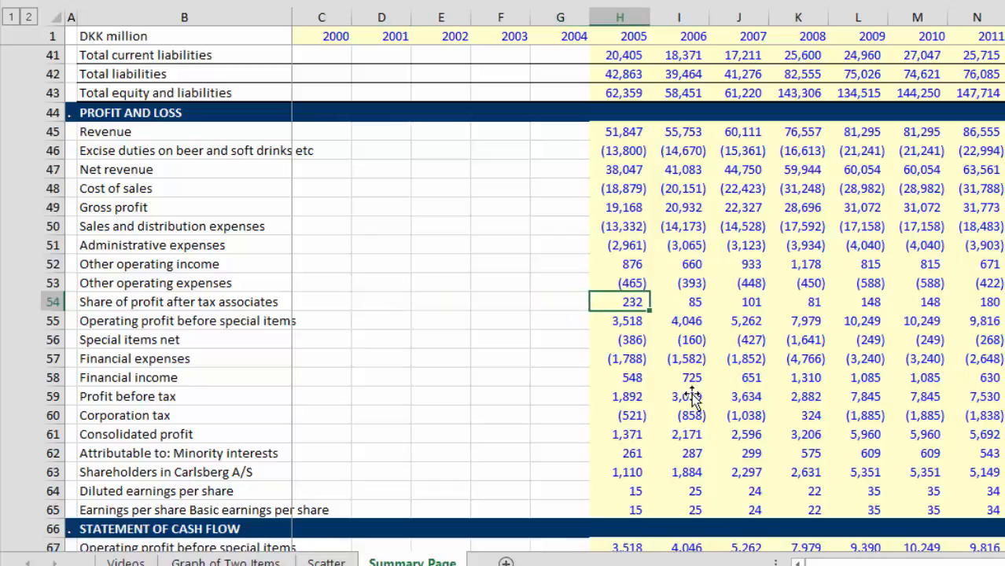
# Step: Look through the cash flow statement and the balance sheet, checking the Investments in associates row
pyautogui.press('Down')
pyautogui.press('Down')
pyautogui.press('Down')
pyautogui.press('Down')
pyautogui.press('Down')
pyautogui.press('Down')
pyautogui.press('Down')
pyautogui.press('Down')
pyautogui.press('Down')
pyautogui.press('Down')
pyautogui.press('Down')
pyautogui.press('Down')
pyautogui.press('Down')
pyautogui.press('Down')
pyautogui.press('Down')
pyautogui.press('Down')
pyautogui.press('Down')
pyautogui.press('Down')
pyautogui.press('Down')
pyautogui.press('Down')
pyautogui.press('Down')
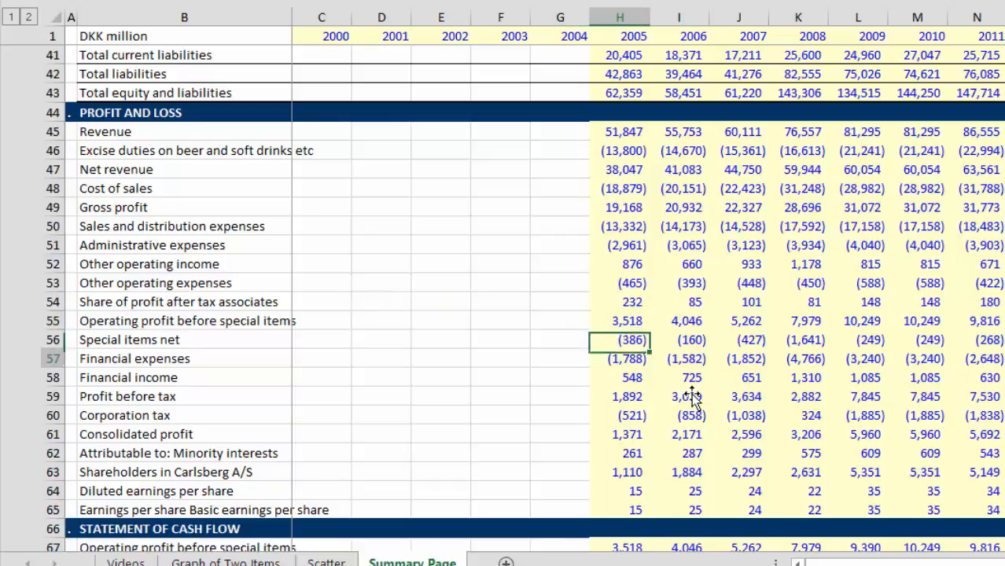
pyautogui.press('Down')
pyautogui.press('Down')
pyautogui.press('Down')
pyautogui.press('Down')
pyautogui.press('Down')
pyautogui.press('Down')
pyautogui.press('Down')
pyautogui.press('Down')
pyautogui.press('Down')
pyautogui.press('Down')
pyautogui.press('Down')
pyautogui.press('Down')
pyautogui.press('Down')
pyautogui.press('Down')
pyautogui.press('Down')
pyautogui.press('Down')
pyautogui.press('Down')
pyautogui.press('Down')
pyautogui.press('Down')
pyautogui.press('Down')
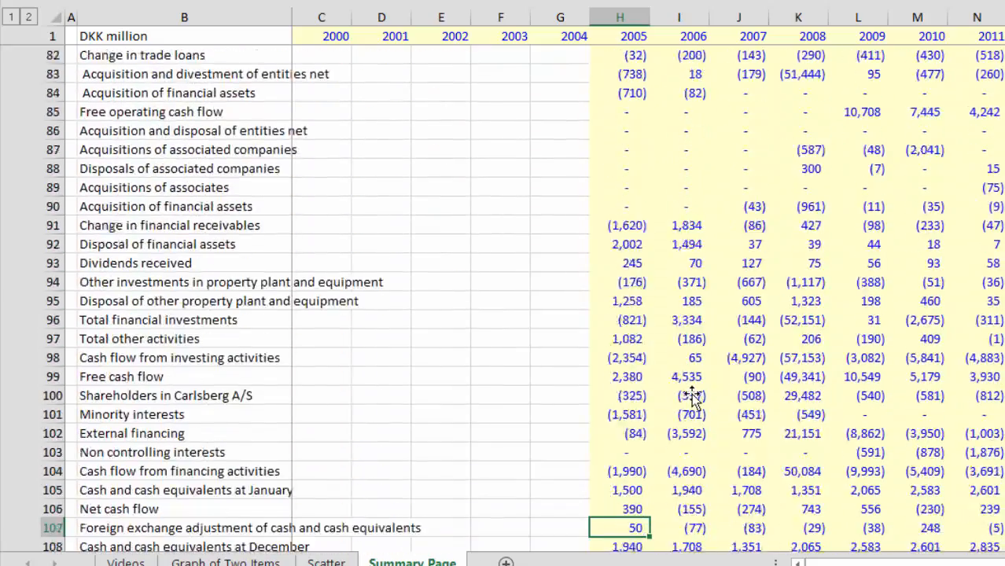
pyautogui.press('Up')
pyautogui.press('Up')
pyautogui.press('Up')
pyautogui.press('Up')
pyautogui.press('Up')
pyautogui.press('Up')
pyautogui.press('Up')
pyautogui.press('Up')
pyautogui.press('Up')
pyautogui.press('Up')
pyautogui.press('Up')
pyautogui.press('Up')
pyautogui.press('Up')
pyautogui.press('Up')
pyautogui.press('Up')
pyautogui.press('Up')
pyautogui.press('Up')
pyautogui.press('Up')
pyautogui.press('Up')
pyautogui.press('Up')
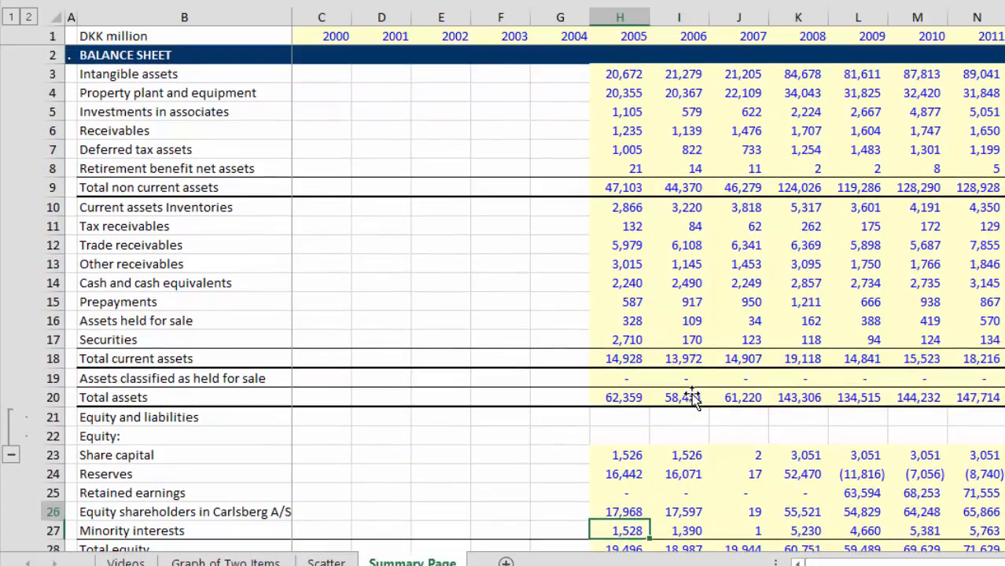
pyautogui.press('Up')
pyautogui.press('Up')
pyautogui.press('Up')
pyautogui.press('Up')
pyautogui.press('Up')
pyautogui.press('Up')
pyautogui.press('Up')
pyautogui.press('Up')
pyautogui.press('Up')
pyautogui.press('Up')
pyautogui.press('Up')
pyautogui.press('Up')
pyautogui.press('Up')
pyautogui.press('Up')
pyautogui.press('Up')
pyautogui.press('Up')
pyautogui.press('Up')
pyautogui.press('Up')
pyautogui.press('Up')
pyautogui.press('Up')
pyautogui.press('Down')
pyautogui.press('Down')
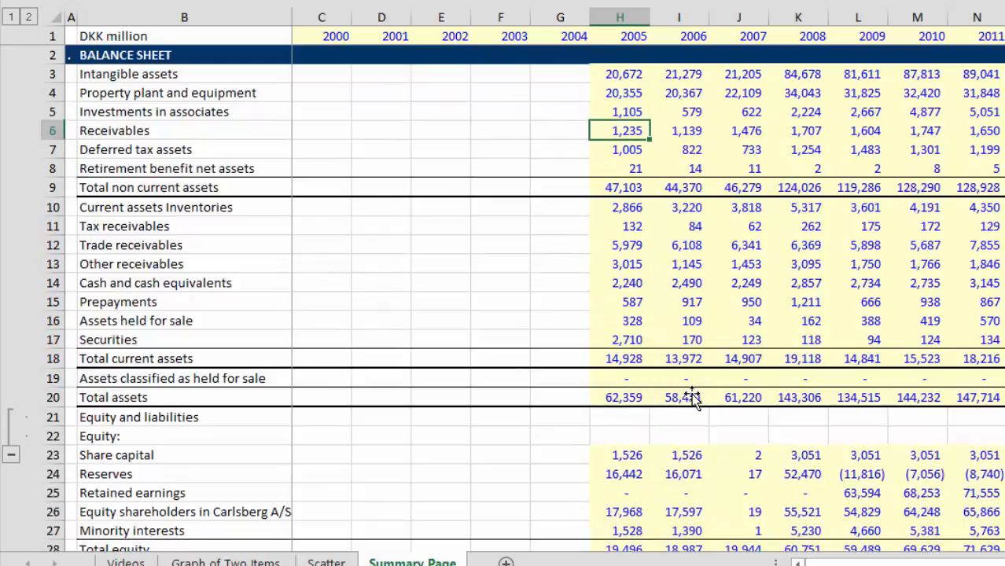
pyautogui.press('Left')
pyautogui.press('Up')
pyautogui.press('Right')
pyautogui.press('Right')
pyautogui.press('Left')
pyautogui.press('Left')
pyautogui.press('Down')
pyautogui.press('Down')
pyautogui.press('Down')
pyautogui.press('Down')
pyautogui.press('Down')
pyautogui.press('Down')
pyautogui.press('Down')
pyautogui.press('Down')
pyautogui.press('Down')
pyautogui.press('Down')
pyautogui.press('Down')
pyautogui.press('Down')
pyautogui.press('Down')
pyautogui.press('Down')
pyautogui.press('Down')
pyautogui.press('Down')
pyautogui.press('Down')
pyautogui.press('Down')
pyautogui.press('Down')
pyautogui.press('Down')
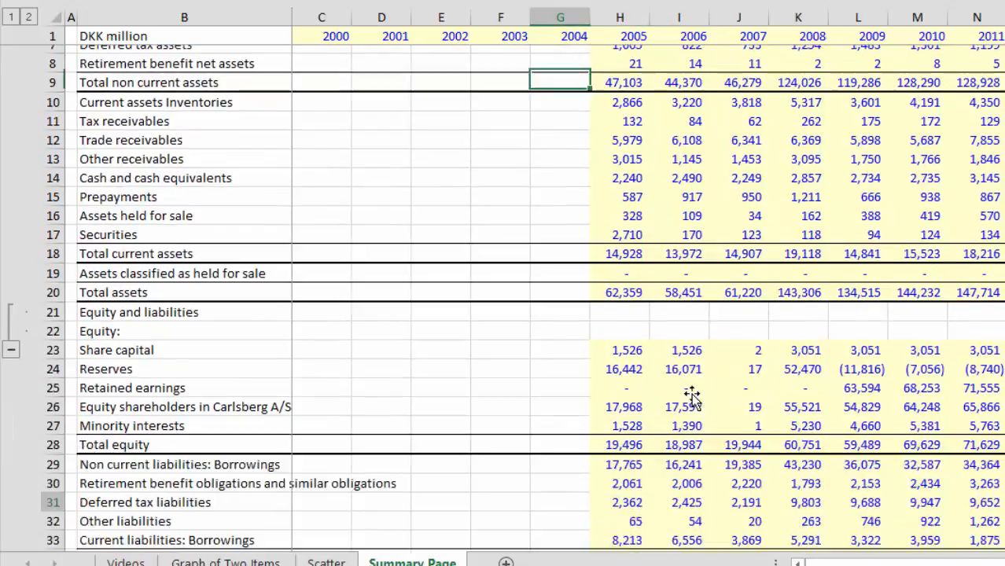
# Step: Label B177 "Return on Investments in Associates" in the operating assumptions section, leaving rows 176 and 178 blank
pyautogui.press('Down')
pyautogui.press('Down')
pyautogui.press('Down')
pyautogui.press('Down')
pyautogui.press('Down')
pyautogui.press('Down')
pyautogui.press('Down')
pyautogui.press('Down')
pyautogui.press('Down')
pyautogui.press('Down')
pyautogui.press('Down')
pyautogui.press('Down')
pyautogui.press('Down')
pyautogui.press('Down')
pyautogui.press('Down')
pyautogui.press('Down')
pyautogui.press('Down')
pyautogui.press('Down')
pyautogui.press('Down')
pyautogui.press('Down')
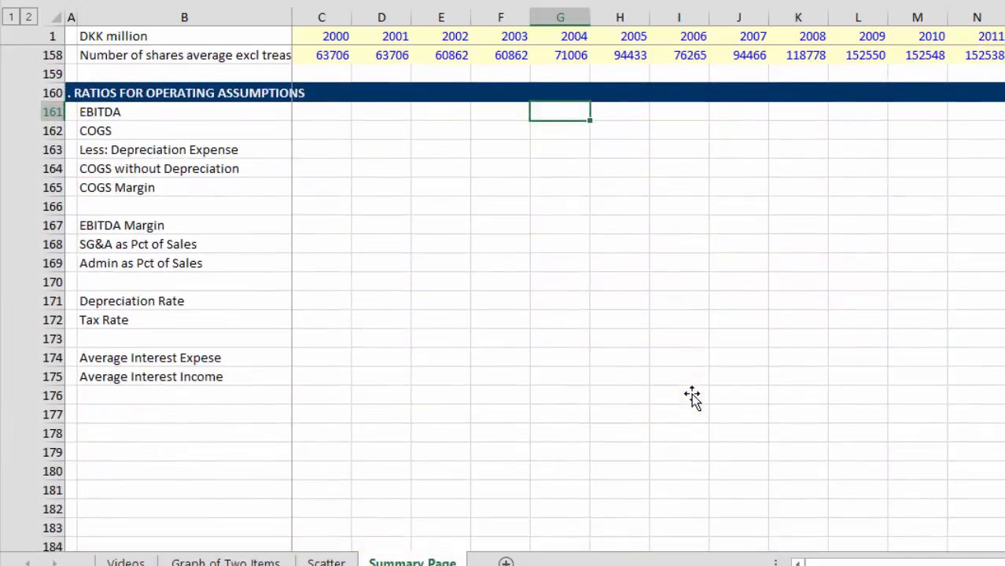
pyautogui.press('Down')
pyautogui.press('Left')
pyautogui.press('Left')
pyautogui.press('Left')
pyautogui.press('Left')
pyautogui.press('Left')
pyautogui.press('Left')
pyautogui.press('Down')
pyautogui.press('Down')
pyautogui.press('Down')
pyautogui.press('Down')
pyautogui.press('Down')
pyautogui.press('Down')
pyautogui.press('Down')
pyautogui.press('Down')
pyautogui.press('Down')
pyautogui.press('Down')
pyautogui.press('Down')
pyautogui.press('Down')
pyautogui.press('Down')
pyautogui.press('Down')
pyautogui.press('Down')
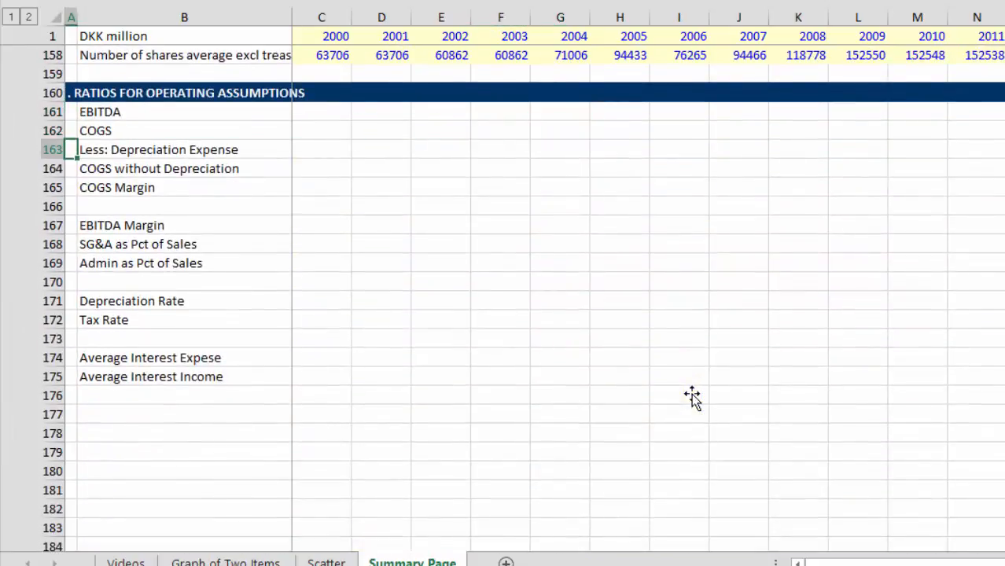
pyautogui.press('Right')
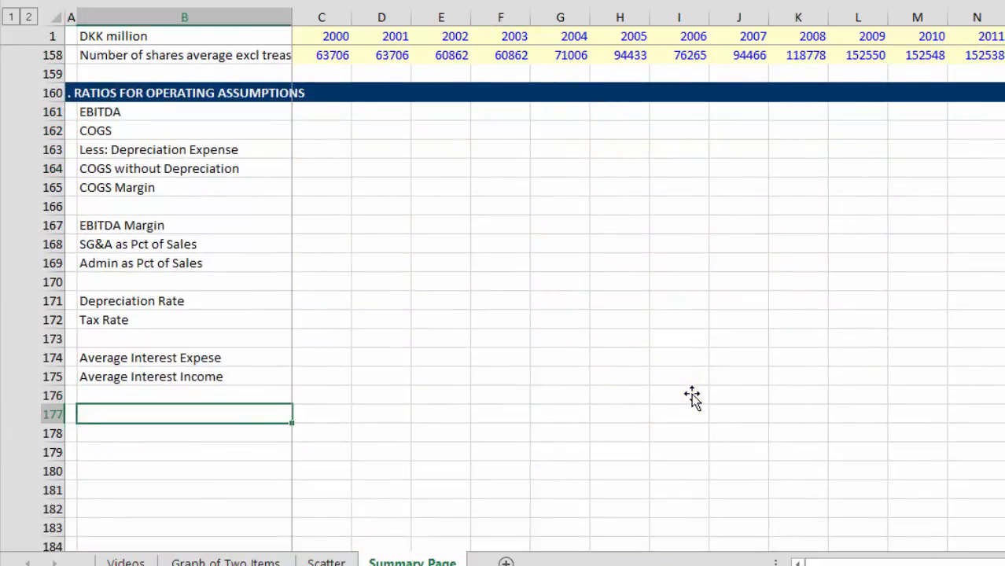
pyautogui.write('Return on')
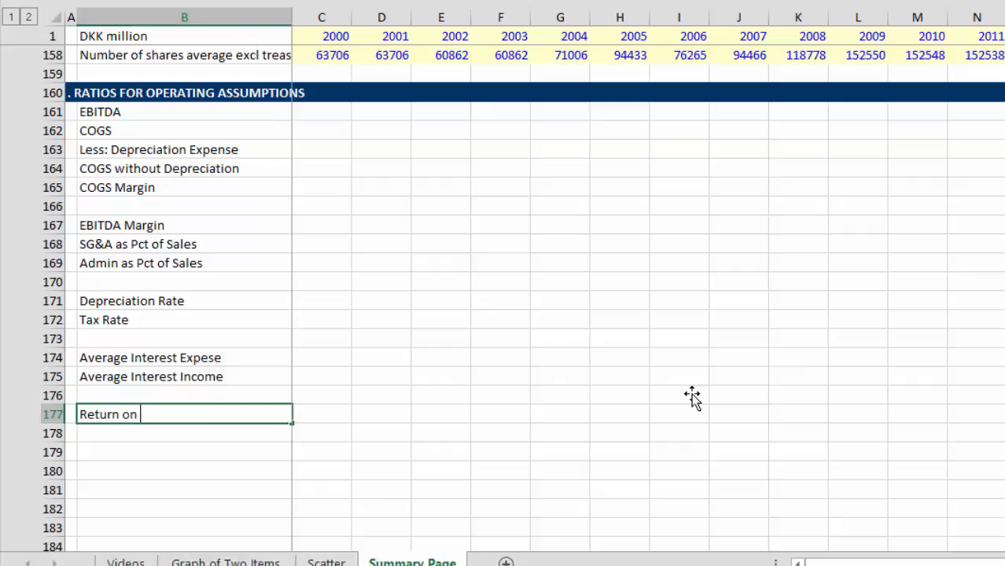
pyautogui.write(' Ass')
pyautogui.press('BackSpace')
pyautogui.press('BackSpace')
pyautogui.press('BackSpace')
pyautogui.write('Investments in')
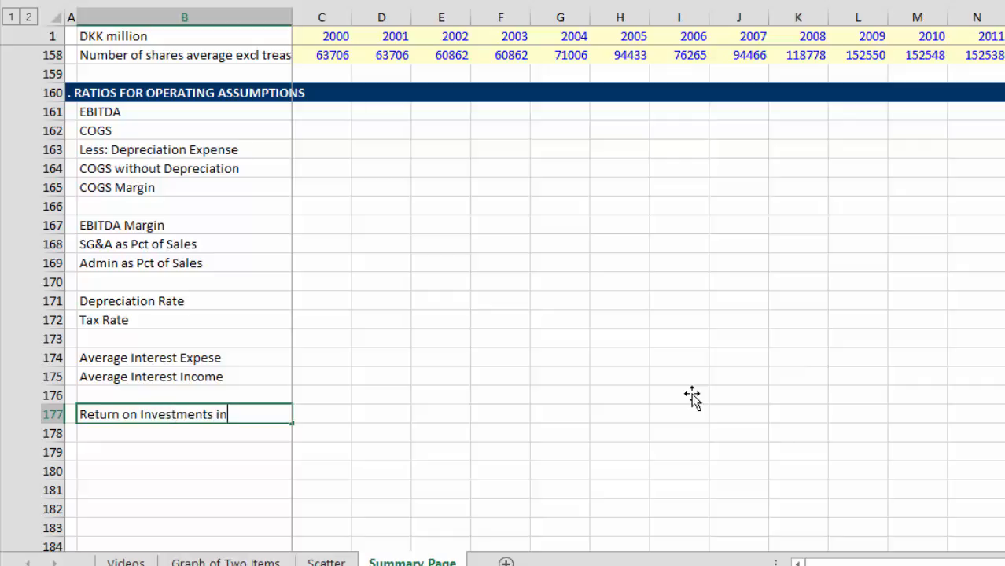
pyautogui.write(' Associates')
pyautogui.press('Return')
pyautogui.press('Return')
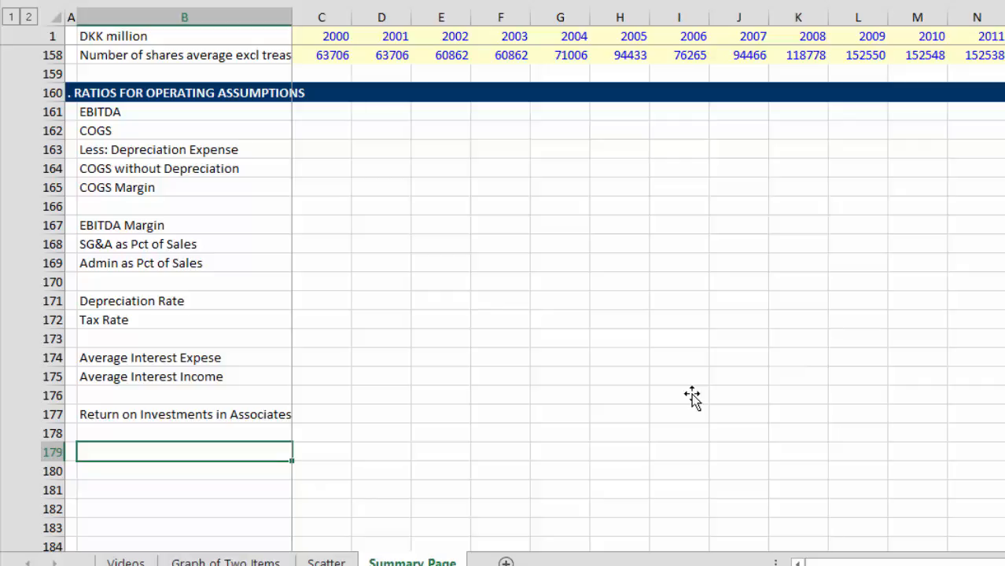
# Step: Label B190 "NOPAT - EBIT x (1-t)" under the Ratios for Financial Analysis heading, leaving row 189 blank
pyautogui.press('Down')
pyautogui.press('Down')
pyautogui.press('Down')
pyautogui.press('Down')
pyautogui.press('Down')
pyautogui.press('Down')
pyautogui.press('Down')
pyautogui.press('Down')
pyautogui.press('Down')
pyautogui.press('Down')
pyautogui.press('Down')
pyautogui.press('Down')
pyautogui.press('Down')
pyautogui.press('Down')
pyautogui.press('Down')
pyautogui.press('Down')
pyautogui.press('Down')
pyautogui.press('Down')
pyautogui.press('Down')
pyautogui.press('Down')
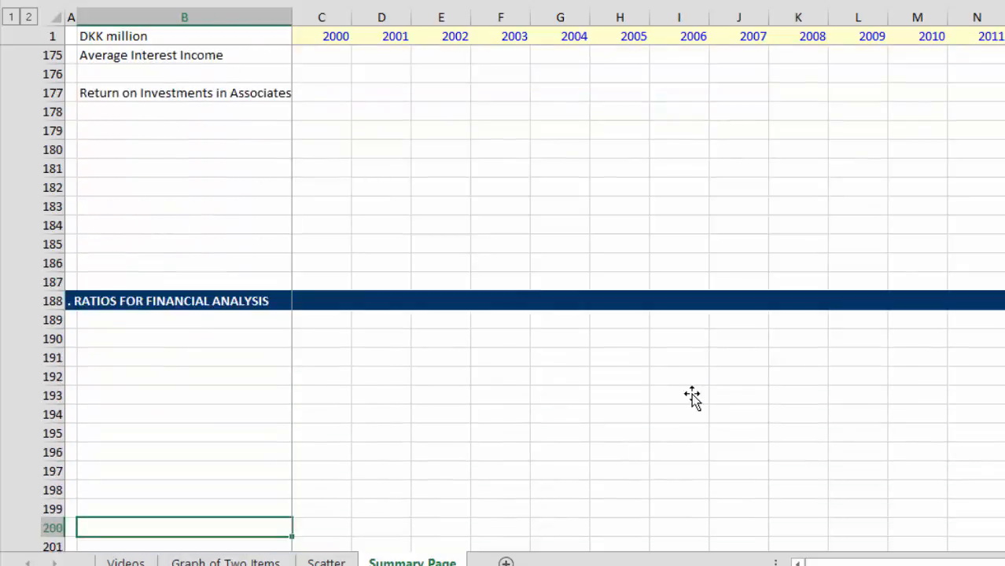
pyautogui.press('Up')
pyautogui.press('Up')
pyautogui.press('Up')
pyautogui.press('Up')
pyautogui.press('Up')
pyautogui.press('Up')
pyautogui.press('Up')
pyautogui.press('Up')
pyautogui.press('Up')
pyautogui.press('Up')
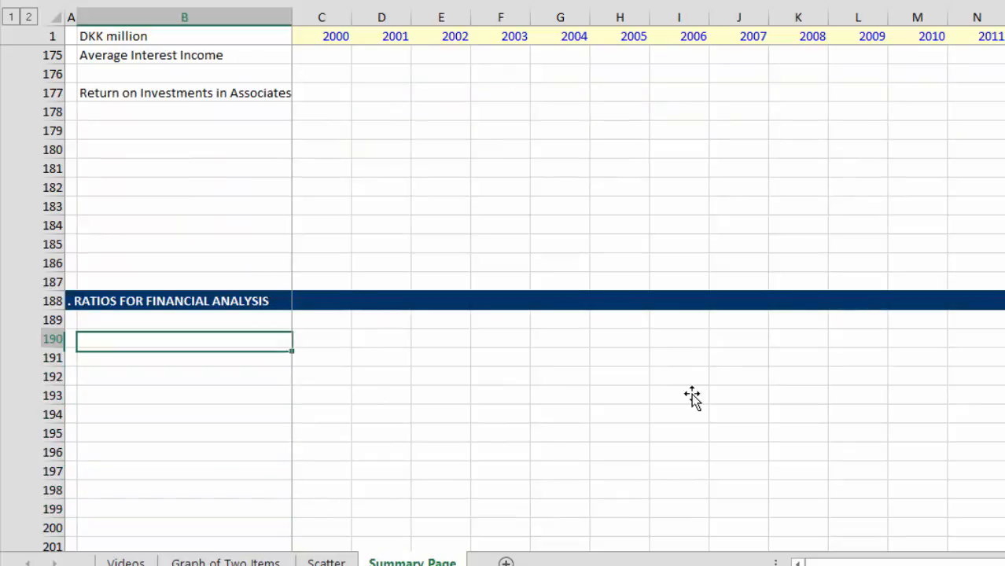
pyautogui.write('NOPAL')
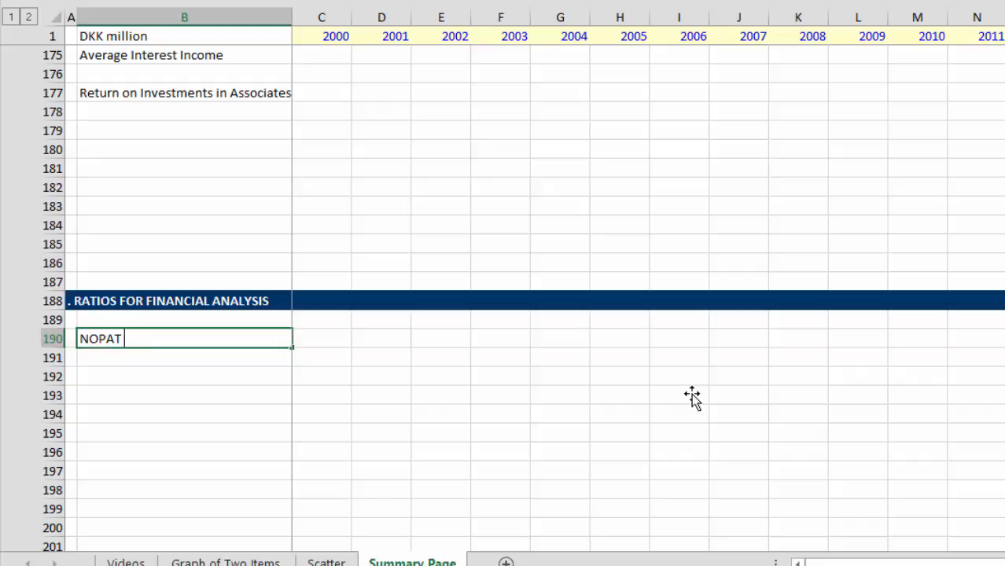
pyautogui.write('- EBIT x (1-t')
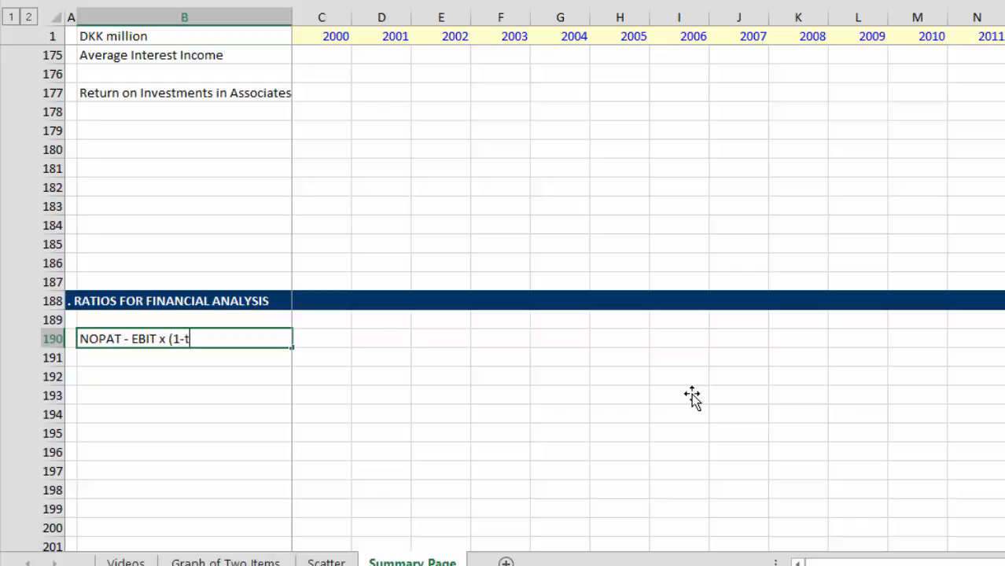
pyautogui.press('Return')
# Step: Label B192 "Invested Capital" in the financial analysis section, leaving row 191 blank
pyautogui.press('Up')
pyautogui.press('Down')
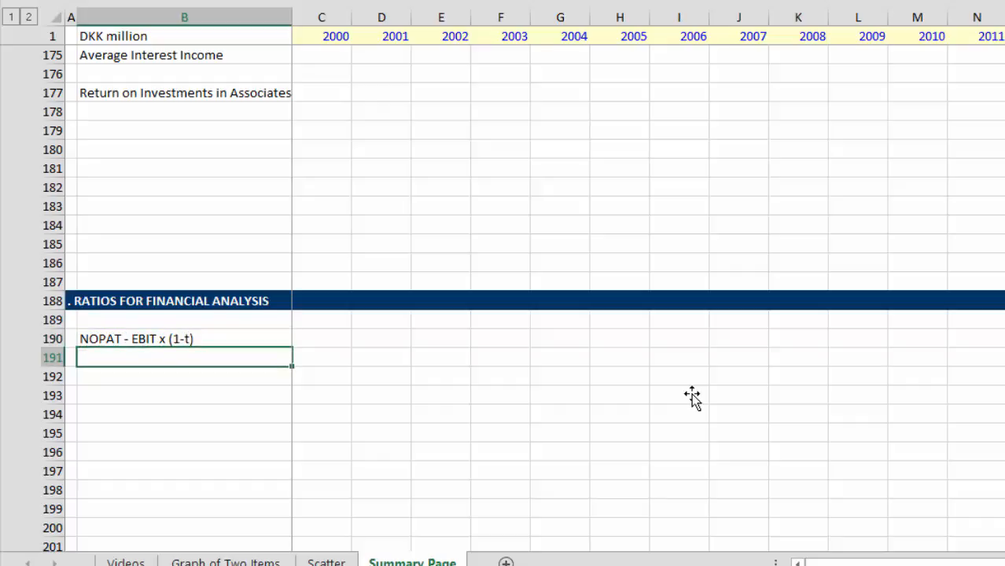
pyautogui.press('Down')
pyautogui.press('Up')
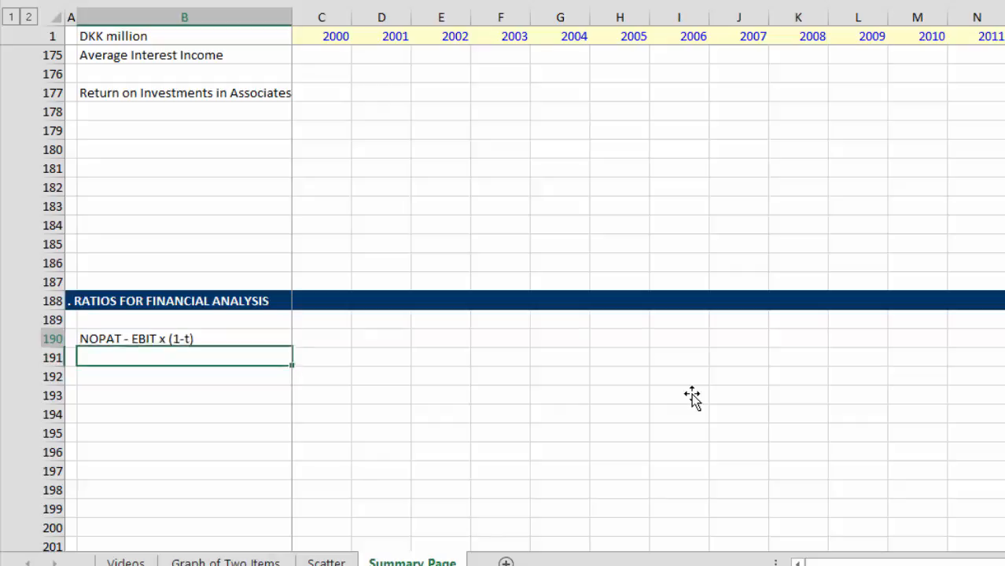
pyautogui.press('Up')
pyautogui.press('Down')
pyautogui.press('Down')
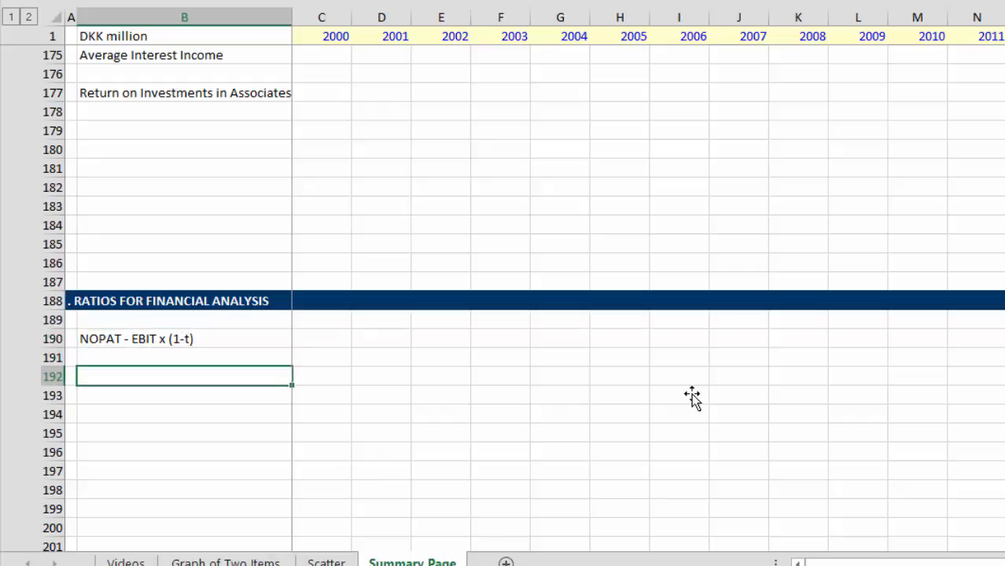
pyautogui.write('Invested Capital')
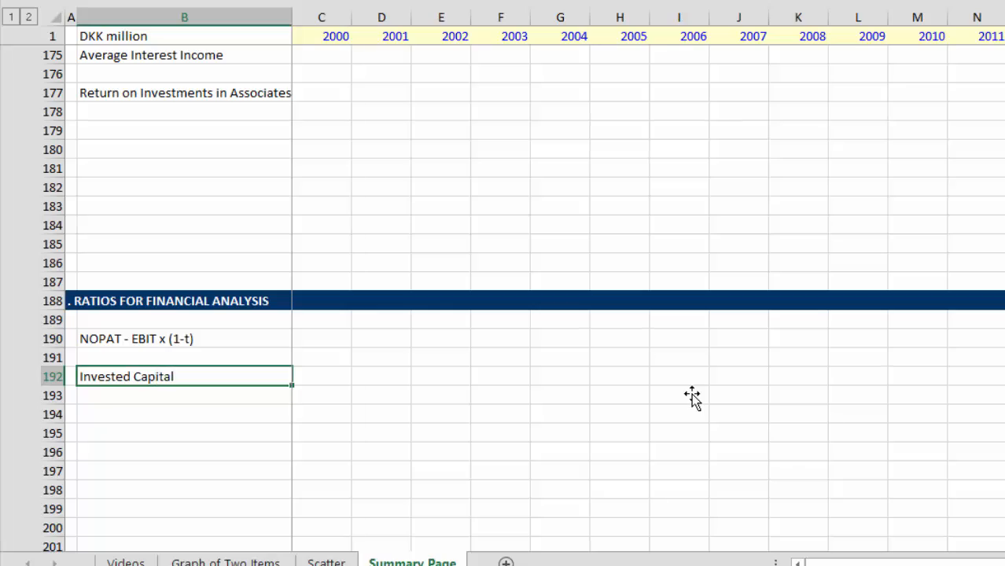
# Step: Look through the balance sheet's assets, equity and liabilities rows for the components of invested capital
pyautogui.press('pageup')
pyautogui.press('pageup')
pyautogui.press('pageup')
pyautogui.press('pageup')
pyautogui.press('pageup')
pyautogui.press('pageup')
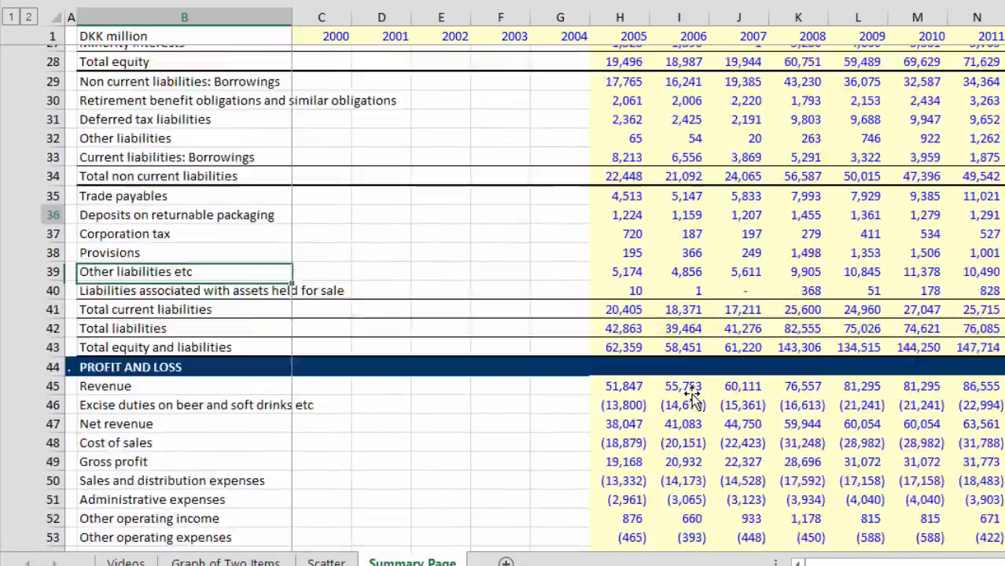
pyautogui.press('pageup')
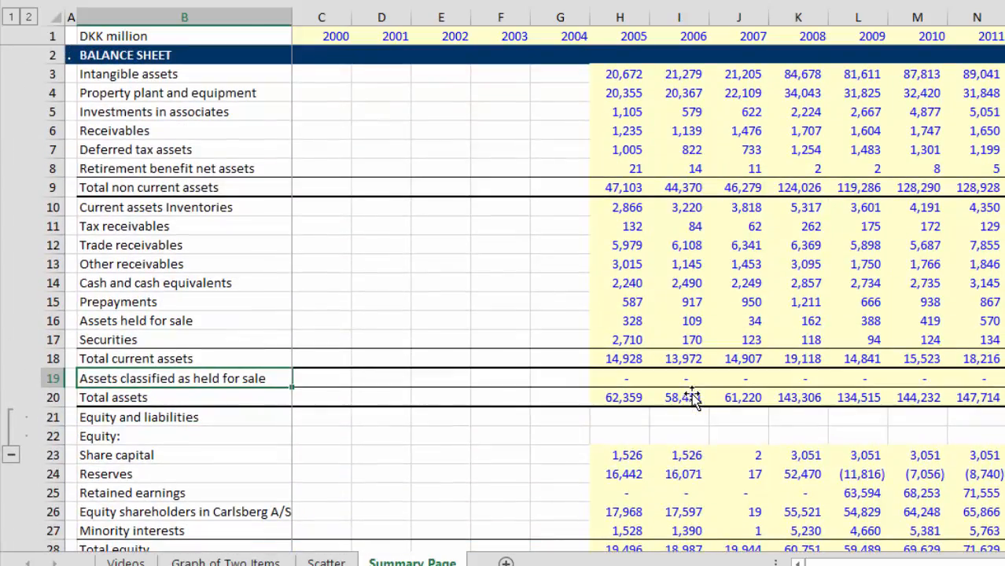
pyautogui.press('pagedown')
pyautogui.press('pagedown')
pyautogui.press('pagedown')
pyautogui.press('pageup')
pyautogui.press('pageup')
pyautogui.press('pageup')
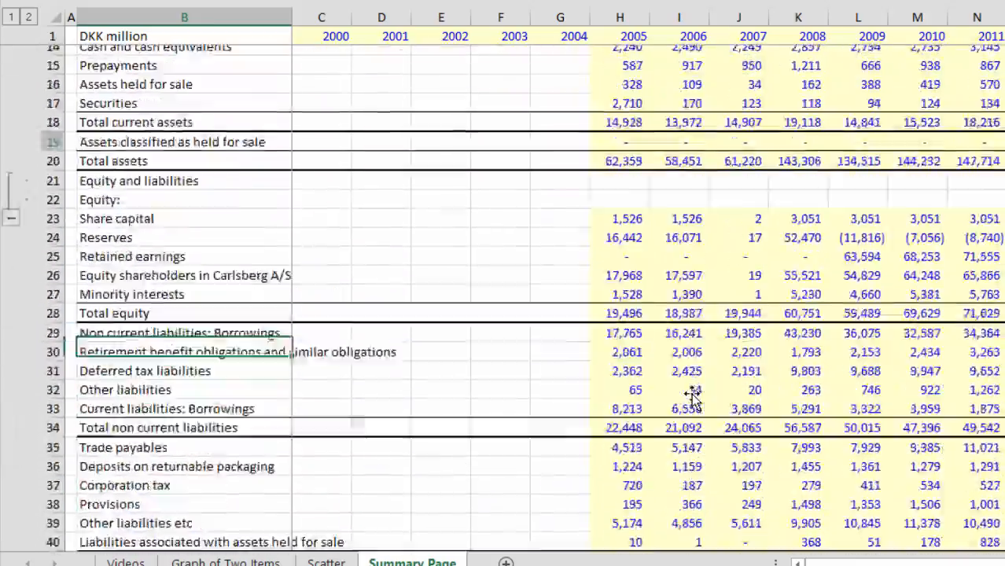
pyautogui.press('pagedown')
pyautogui.press('pagedown')
pyautogui.press('pagedown')
pyautogui.press('pagedown')
pyautogui.press('pagedown')
pyautogui.press('pagedown')
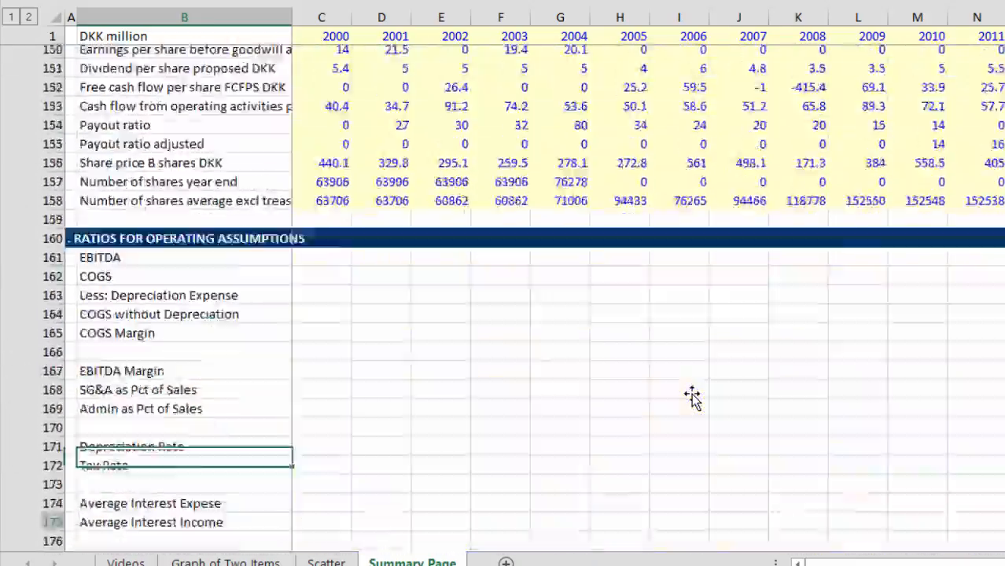
pyautogui.press('pagedown')
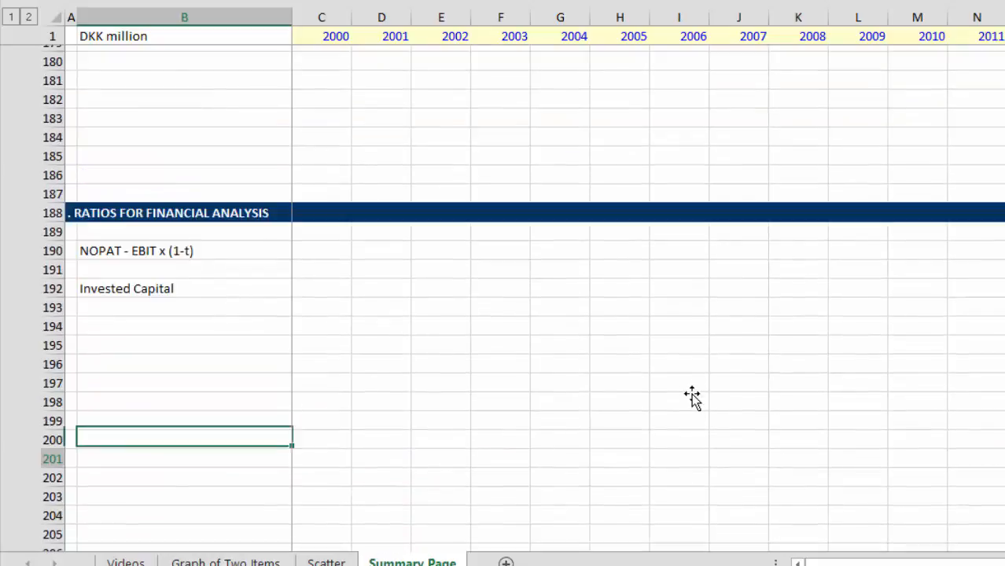
# Step: Examine the historical key figures above the ratio sections, focusing on the invested capital and ROIC rows
pyautogui.press('pageup')
pyautogui.press('pageup')
pyautogui.press('Up')
pyautogui.press('Up')
pyautogui.press('Up')
pyautogui.press('Up')
pyautogui.press('Up')
pyautogui.press('Up')
pyautogui.press('Up')
pyautogui.press('Up')
pyautogui.press('Up')
pyautogui.press('Up')
pyautogui.press('Up')
pyautogui.press('Up')
pyautogui.press('Up')
pyautogui.press('Up')
pyautogui.press('Up')
pyautogui.press('Up')
pyautogui.press('Up')
pyautogui.press('Up')
pyautogui.press('Up')
pyautogui.press('Up')
pyautogui.press('Up')
pyautogui.press('Up')
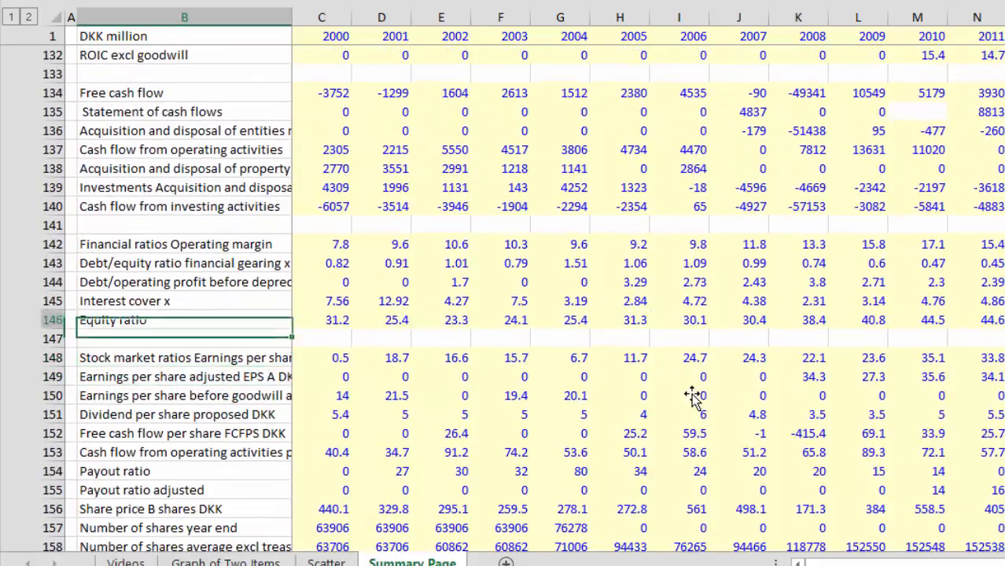
pyautogui.press('Down')
pyautogui.press('Down')
pyautogui.press('Down')
pyautogui.press('Down')
pyautogui.press('Down')
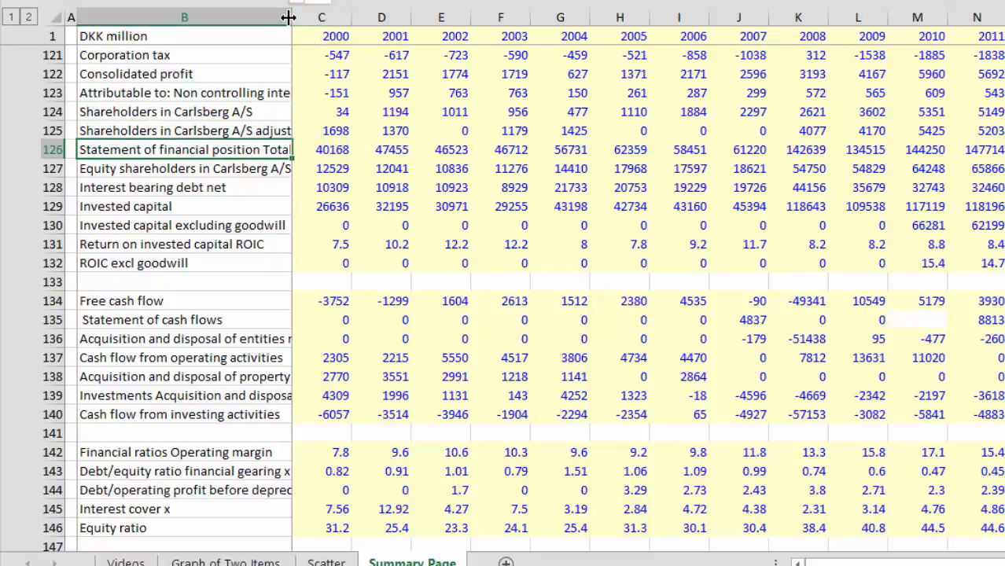
# Step: Widen column B to fit longer row labels such as "Statement of financial position Total assets"
pyautogui.moveTo(289, 18); pyautogui.dragTo(350, 32)
pyautogui.press('Up')
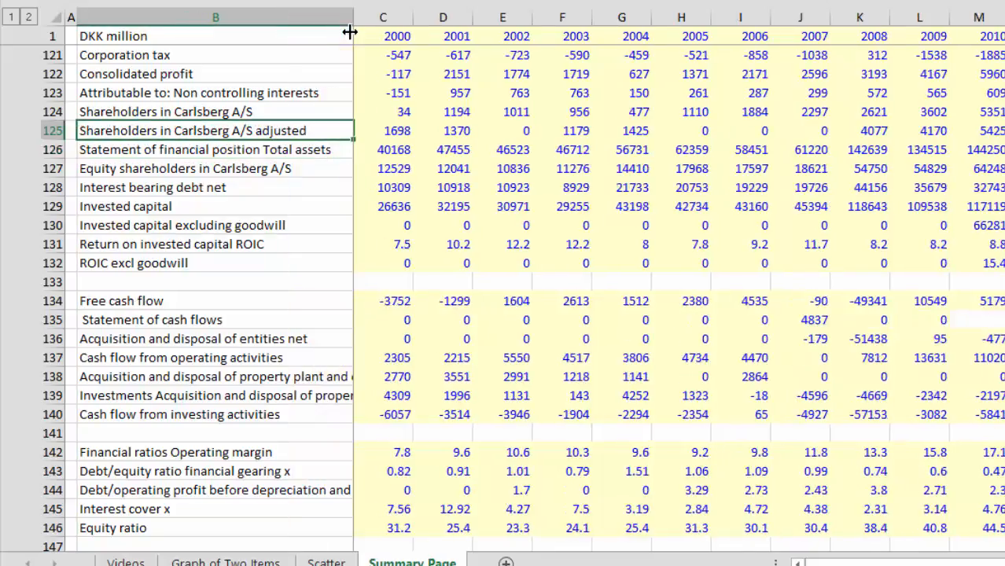
pyautogui.press('Down')
pyautogui.press('Down')
pyautogui.press('Down')
pyautogui.press('Down')
pyautogui.press('Down')
pyautogui.press('Down')
pyautogui.press('Down')
pyautogui.press('Down')
pyautogui.press('Down')
pyautogui.press('Down')
pyautogui.press('Down')
pyautogui.press('Down')
pyautogui.press('Down')
pyautogui.press('Down')
pyautogui.press('Down')
pyautogui.press('Down')
pyautogui.press('Down')
pyautogui.press('Down')
pyautogui.press('Down')
pyautogui.press('Down')
pyautogui.press('Down')
pyautogui.press('Down')
pyautogui.press('Down')
pyautogui.press('Down')
pyautogui.press('Down')
pyautogui.press('Down')
pyautogui.press('Down')
pyautogui.press('Down')
pyautogui.press('Down')
pyautogui.press('Down')
pyautogui.press('Down')
pyautogui.press('Down')
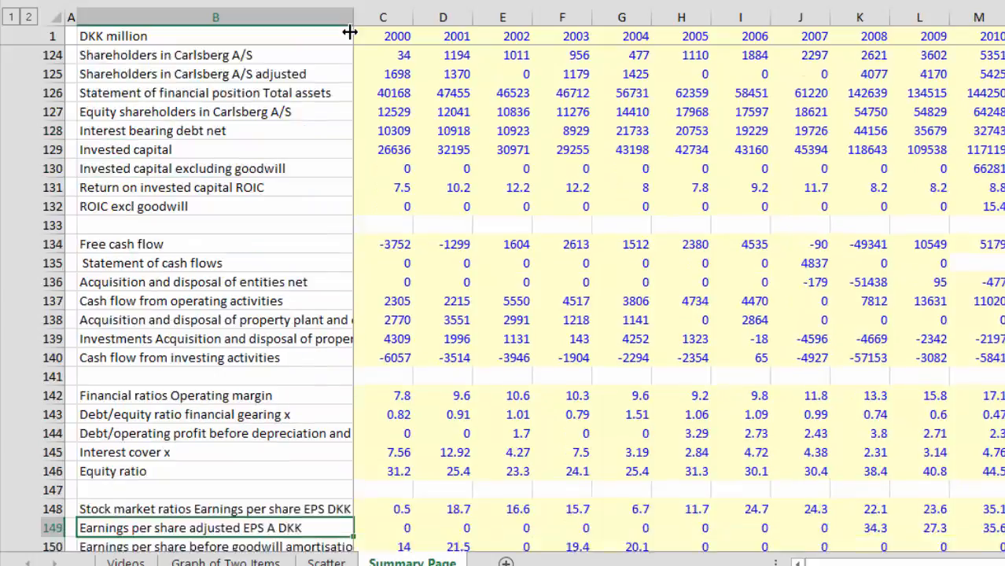
# Step: Label B193 "ROIC" directly below Invested Capital
pyautogui.press('Up')
pyautogui.press('Up')
pyautogui.press('Up')
pyautogui.press('Up')
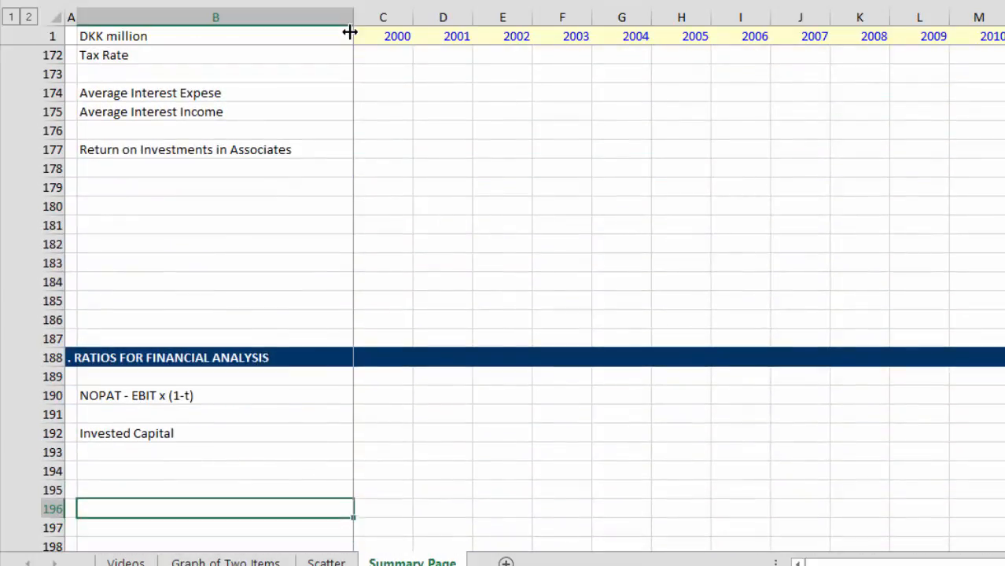
pyautogui.write('ROIC')
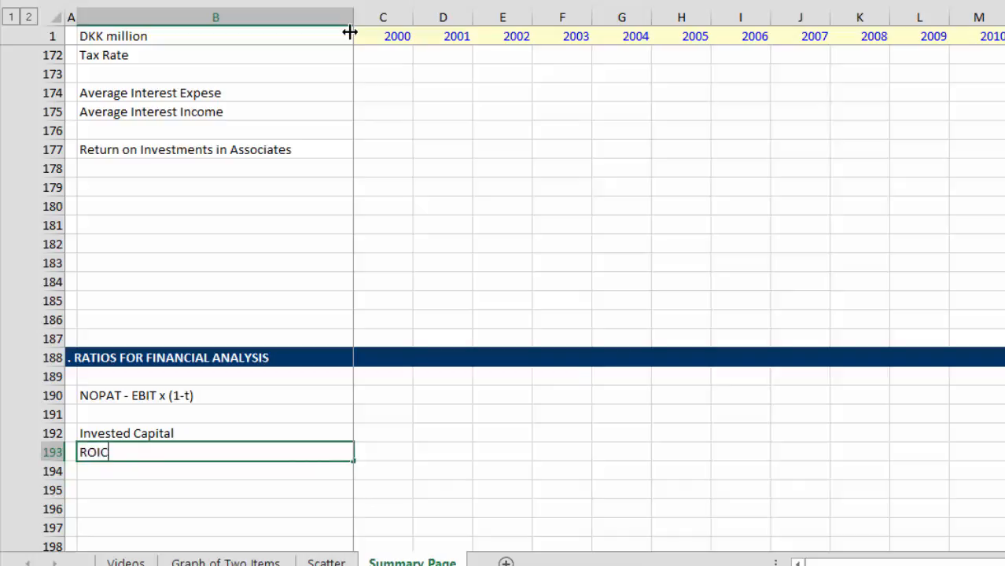
pyautogui.press('Return')
pyautogui.press('Return')
pyautogui.press('Return')
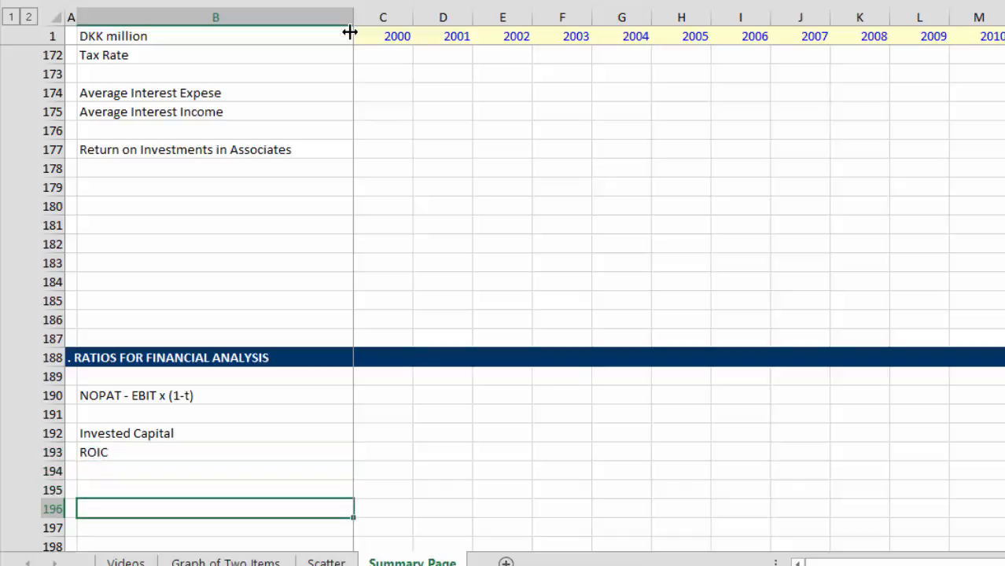
# Step: Label B195 "Equity Capital with Minority Interest" and B196 "ROE", leaving row 194 blank
pyautogui.press('Up')
pyautogui.press('Up')
pyautogui.press('Down')
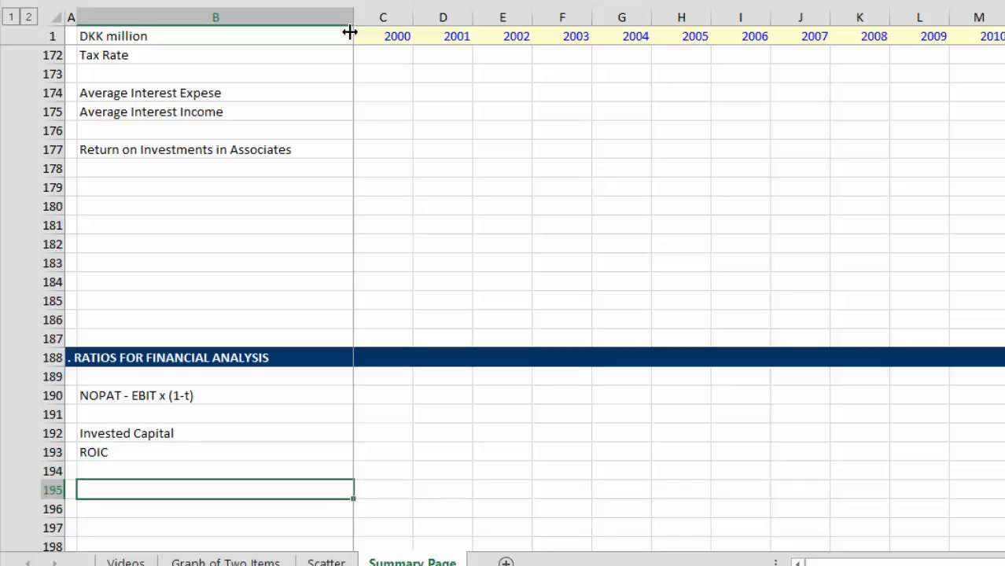
pyautogui.write('Equity Capital with Minor')
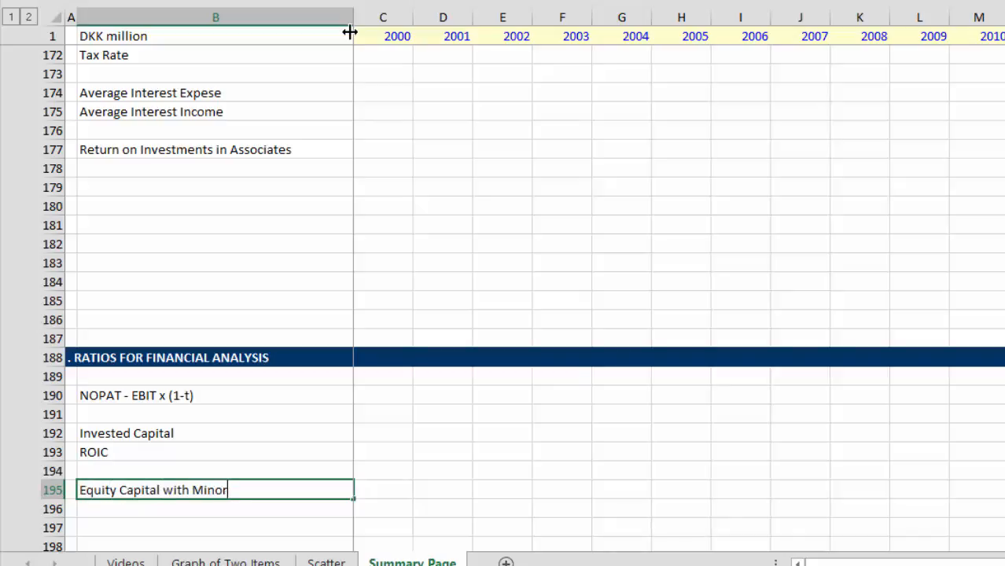
pyautogui.write('ity Interest')
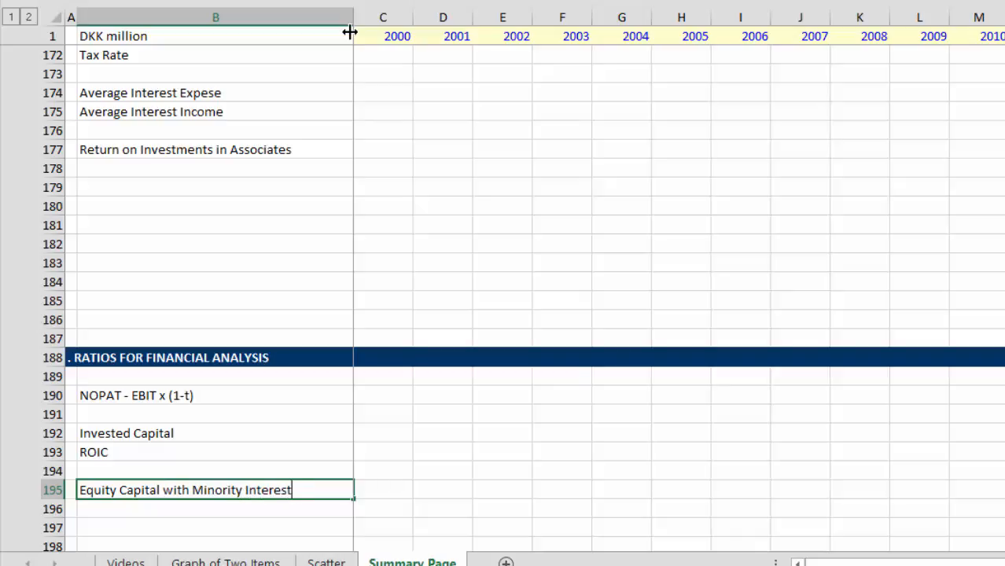
pyautogui.press('Return')
pyautogui.write('ROE')
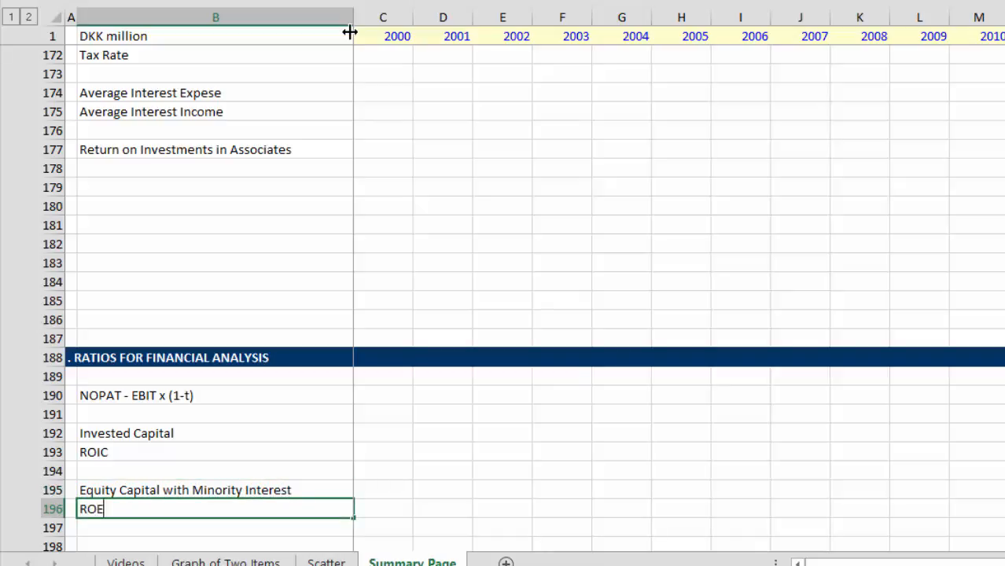
pyautogui.press('Return')
pyautogui.press('Return')
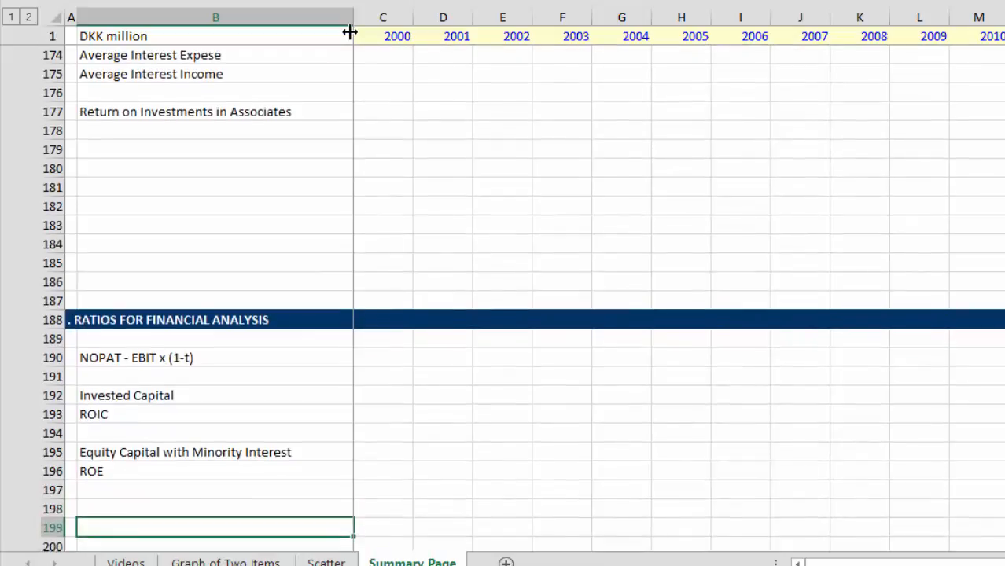
pyautogui.press('Up')
pyautogui.press('Up')
pyautogui.press('Up')
pyautogui.press('Up')
pyautogui.press('Up')
pyautogui.press('Up')
pyautogui.press('Up')
pyautogui.press('Up')
pyautogui.press('Up')
pyautogui.press('Up')
pyautogui.press('Up')
pyautogui.press('Up')
pyautogui.press('Up')
pyautogui.press('Up')
pyautogui.press('Up')
pyautogui.press('Up')
pyautogui.press('Up')
pyautogui.press('Up')
pyautogui.press('Up')
pyautogui.press('Up')
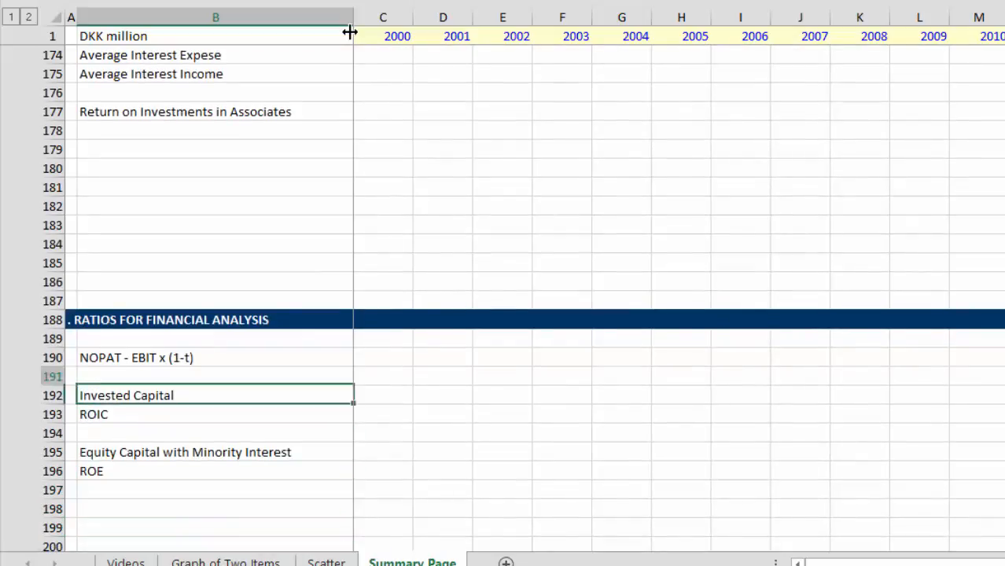
pyautogui.press('Down')
pyautogui.press('Down')
pyautogui.press('Down')
pyautogui.press('Down')
pyautogui.press('Down')
pyautogui.press('Down')
pyautogui.press('Down')
pyautogui.press('Down')
pyautogui.press('Down')
pyautogui.press('Down')
pyautogui.press('Down')
pyautogui.press('Down')
pyautogui.press('Down')
pyautogui.press('Down')
pyautogui.press('Down')
pyautogui.press('Down')
pyautogui.press('Down')
pyautogui.press('Down')
pyautogui.press('Down')
pyautogui.press('Down')
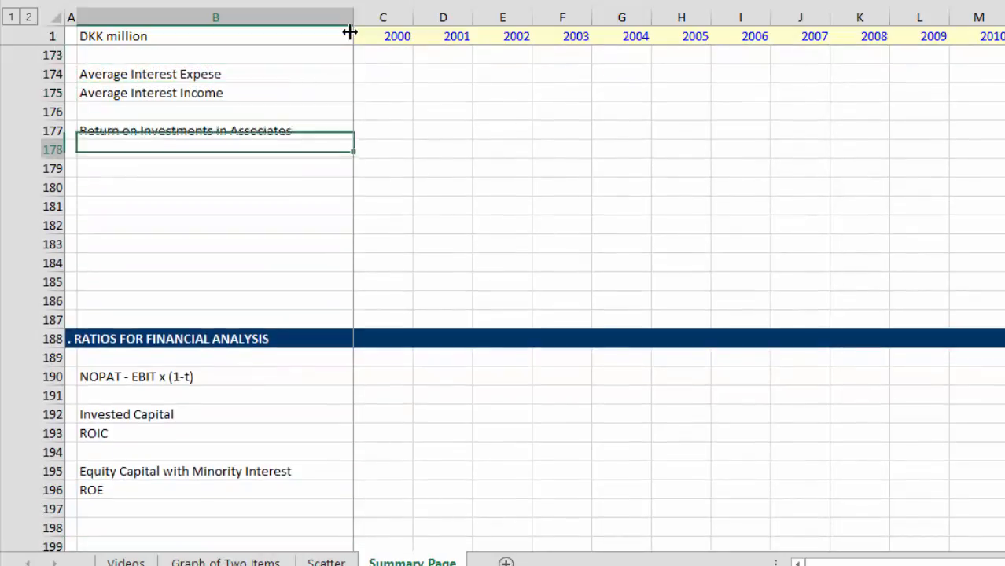
pyautogui.press('Up')
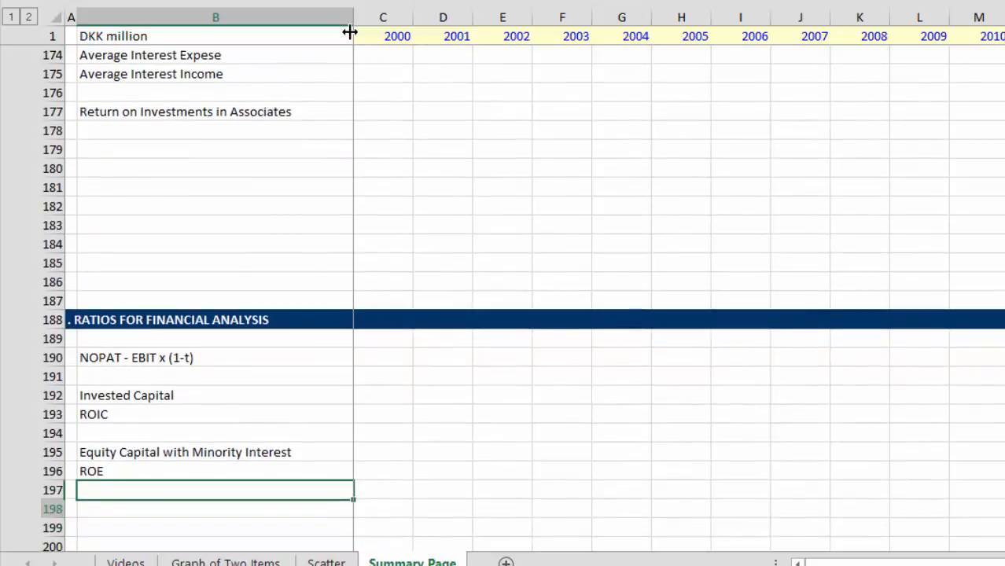
pyautogui.press('Down')
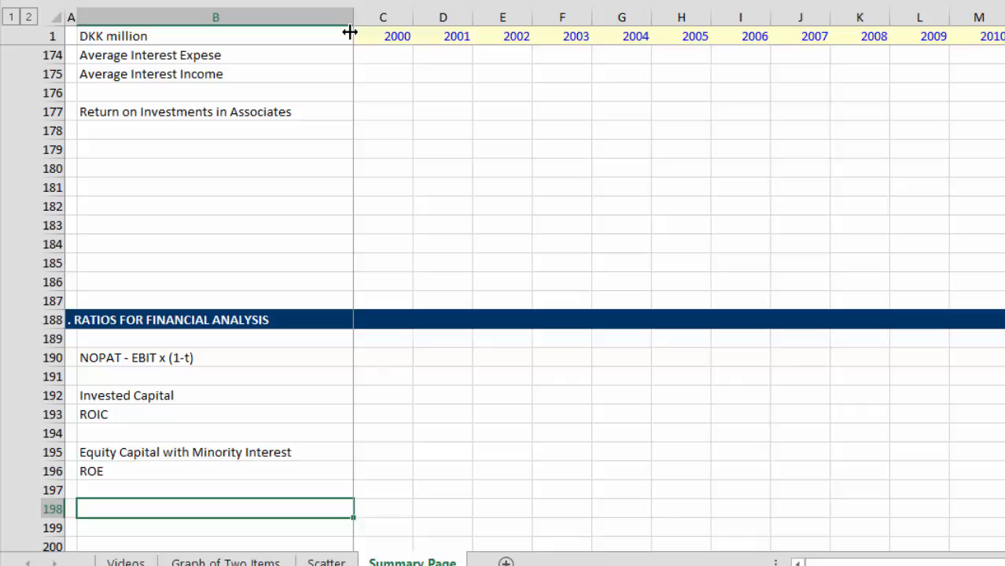
# Step: Check the share price and number of shares rows above the operating assumptions section
pyautogui.press('pageup')
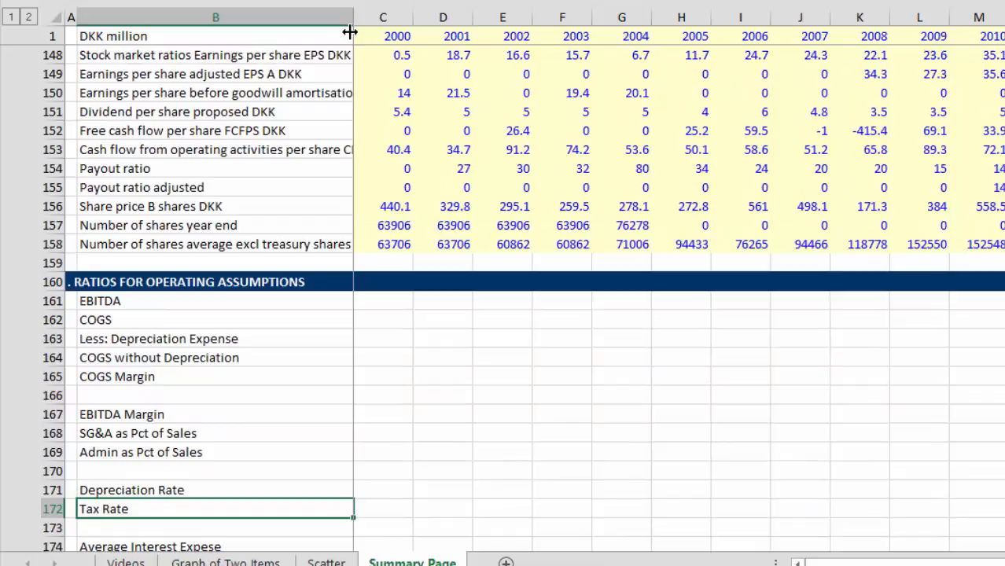
pyautogui.press('Up')
pyautogui.press('Up')
pyautogui.press('Up')
pyautogui.press('Up')
pyautogui.press('Up')
pyautogui.press('Up')
pyautogui.press('Up')
pyautogui.press('Up')
pyautogui.press('Up')
pyautogui.press('Up')
pyautogui.press('Up')
pyautogui.press('Up')
pyautogui.press('Up')
pyautogui.press('Up')
pyautogui.press('Up')
pyautogui.press('Up')
pyautogui.press('pagedown')
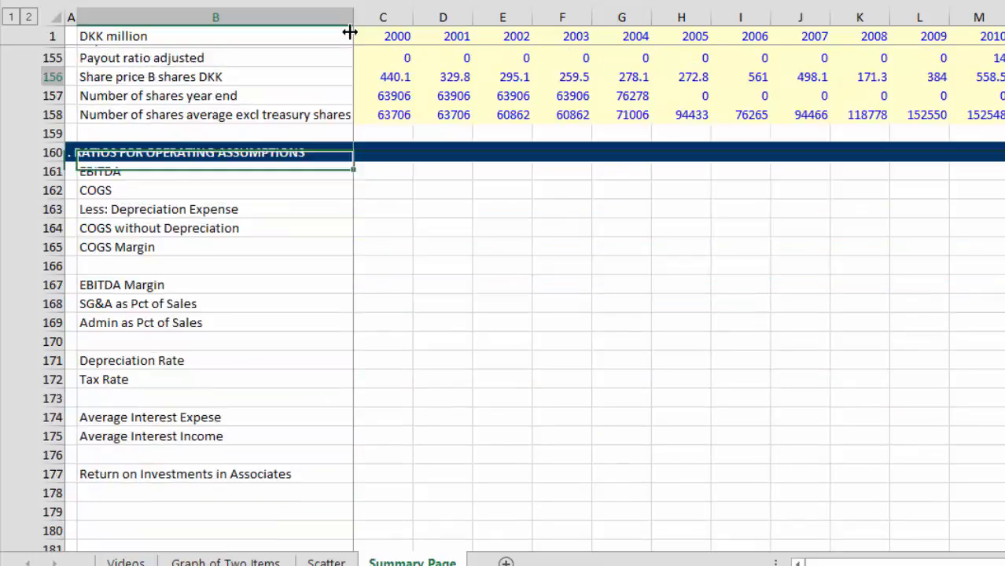
pyautogui.press('Down')
pyautogui.press('Down')
# Step: Label B198 "Market Capital" in the financial analysis section, leaving row 197 blank
pyautogui.press('Down')
pyautogui.press('Down')
pyautogui.press('Down')
pyautogui.press('Down')
pyautogui.press('Down')
pyautogui.press('Down')
pyautogui.press('Down')
pyautogui.press('Down')
pyautogui.press('Down')
pyautogui.press('Down')
pyautogui.press('Down')
pyautogui.press('Down')
pyautogui.press('Down')
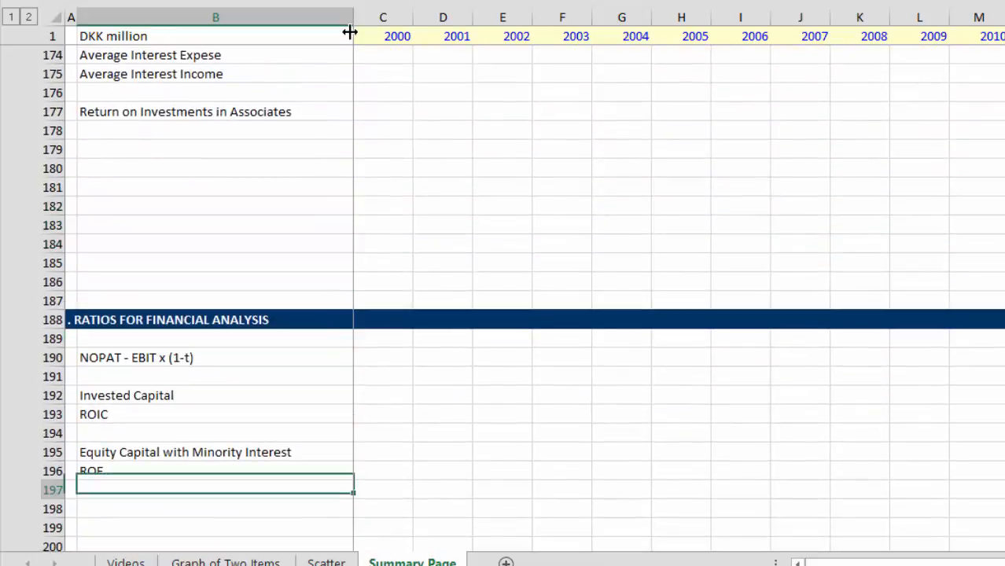
pyautogui.press('Down')
pyautogui.write('Ma')
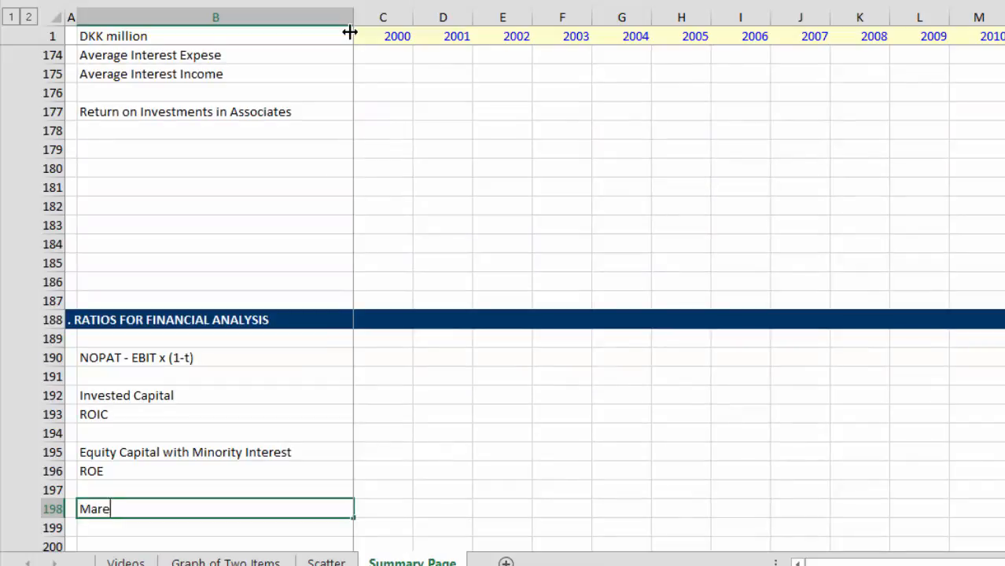
pyautogui.write('rket Capital')
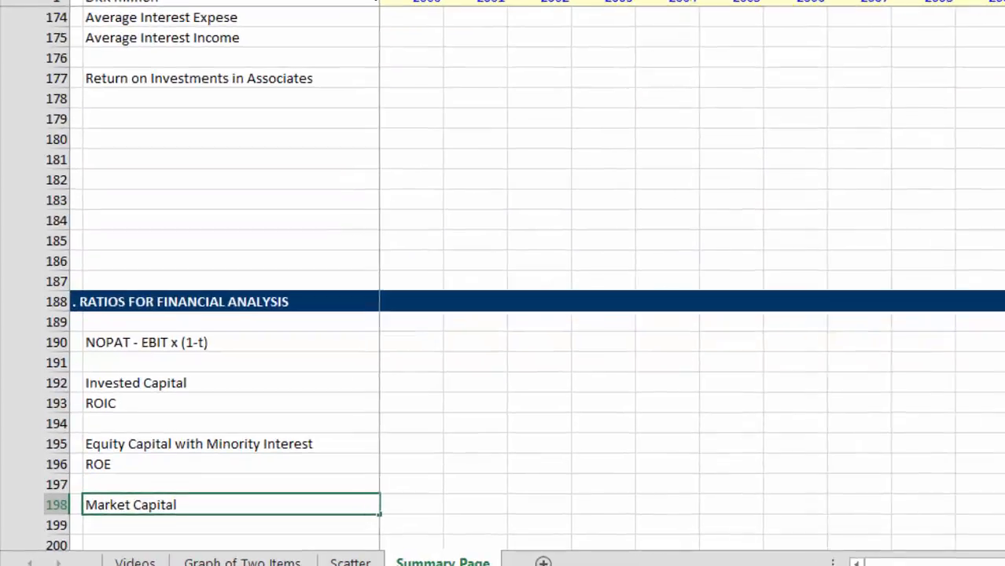
pyautogui.press('Return')
pyautogui.press('Up')
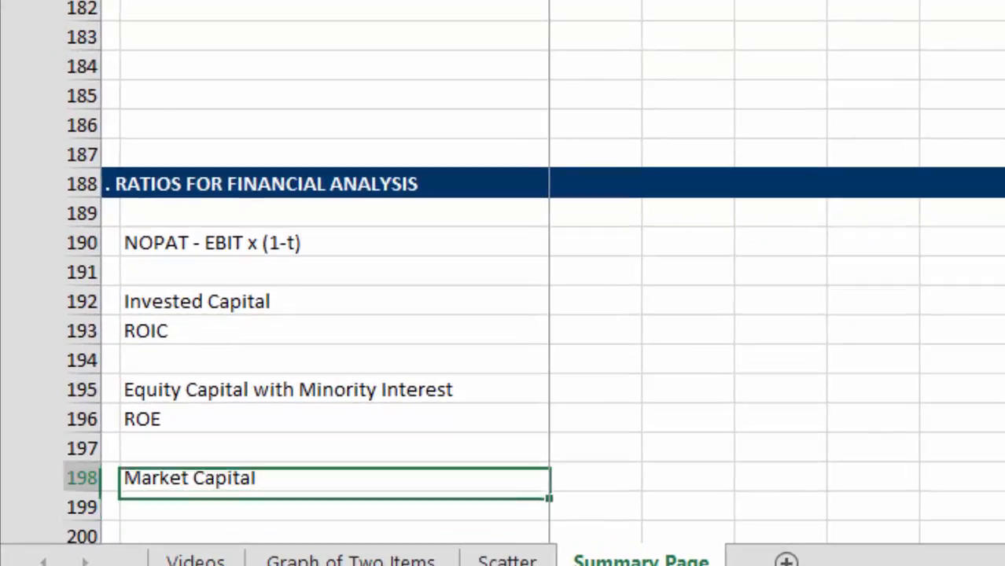
# Step: Label B199 "P/E ratio from TTM" directly below Market Capital
pyautogui.press('Down')
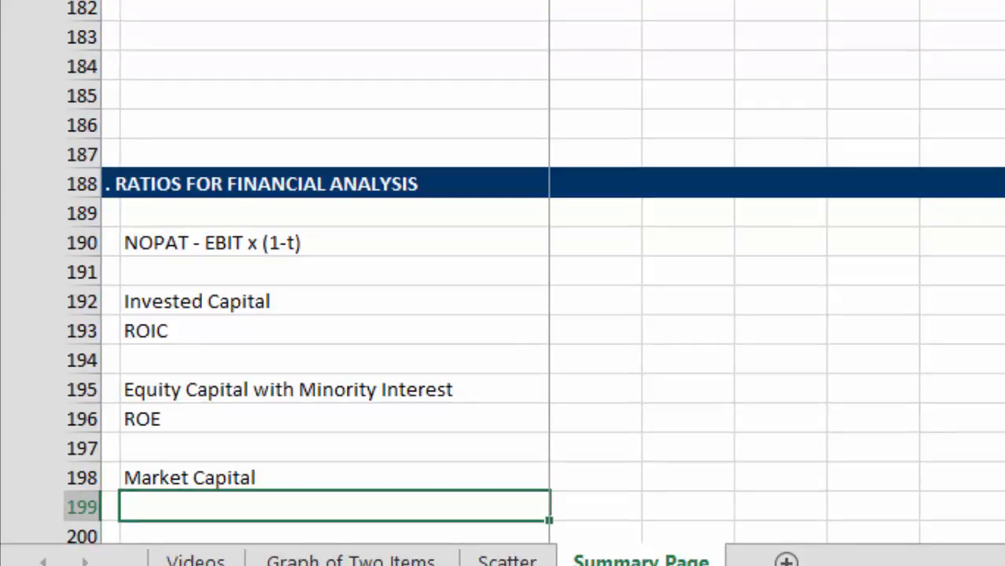
pyautogui.write('P/E ration f')
pyautogui.press('BackSpace')
pyautogui.press('BackSpace')
pyautogui.press('BackSpace')
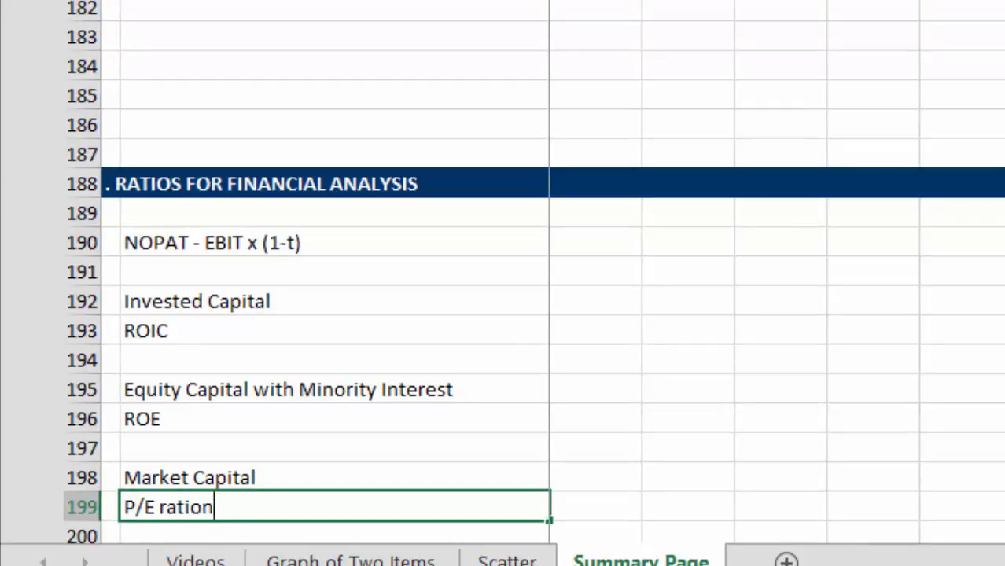
pyautogui.write('form')
pyautogui.press('BackSpace')
pyautogui.press('BackSpace')
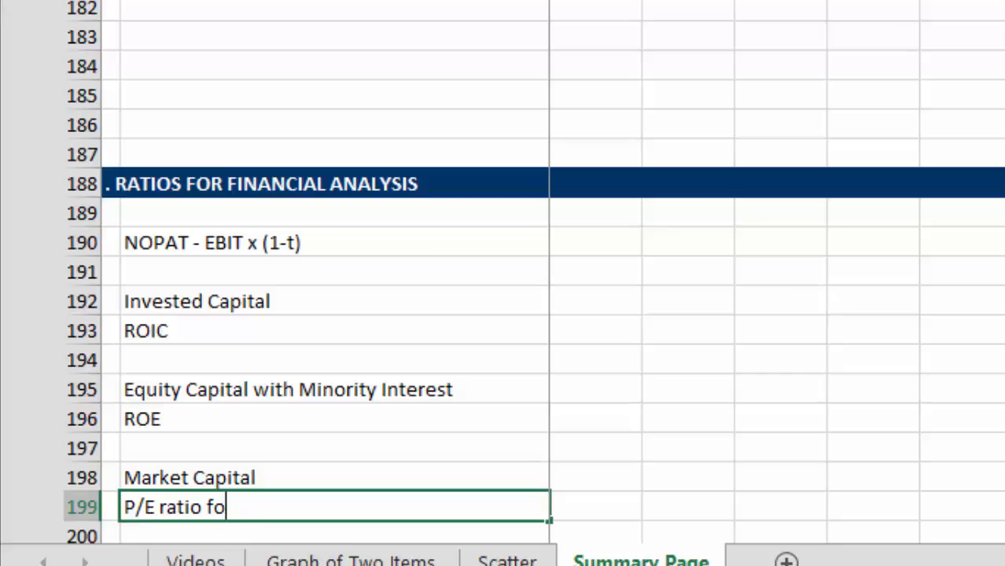
pyautogui.press('BackSpace')
pyautogui.write('rom TTM')
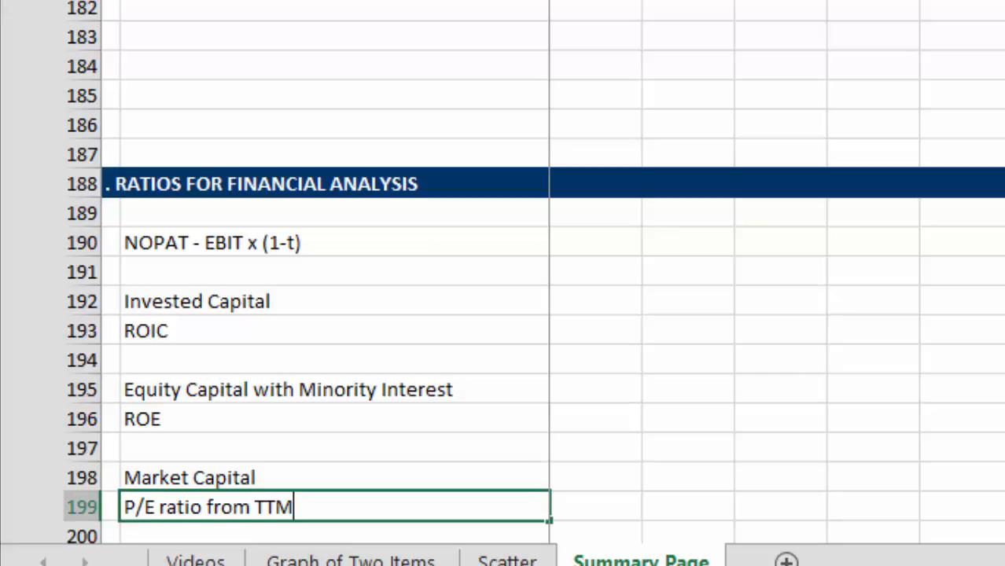
pyautogui.press('Return')
pyautogui.press('Return')
# Step: Change the P/E label in B199 to read "P/E ratio from LTM"
pyautogui.press('Up')
pyautogui.press('Up')
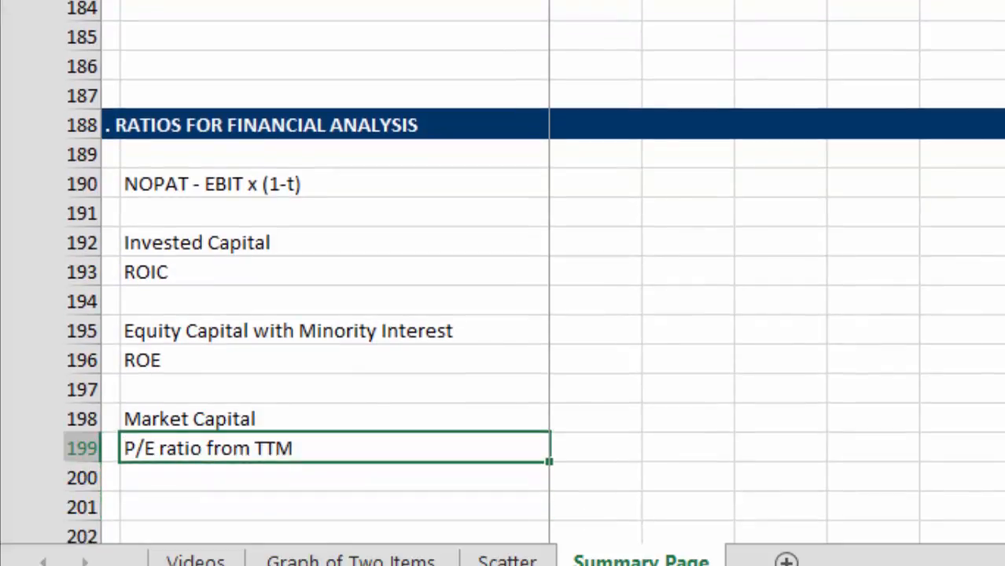
pyautogui.press('F2')
pyautogui.press('BackSpace')
pyautogui.press('BackSpace')
pyautogui.press('BackSpace')
pyautogui.write('L')
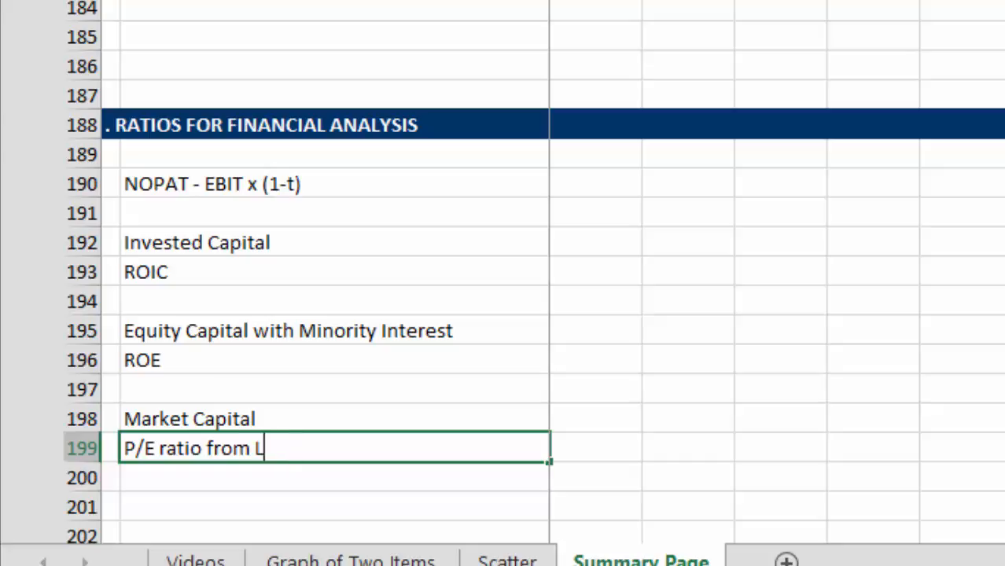
pyautogui.press('BackSpace')
pyautogui.write('LTM')
pyautogui.press('Return')
# Step: Copy the LTM P/E label down to B200 and change it to "P/E ratio from Forward"
pyautogui.press('Up')
pyautogui.hotkey('ctrl', 'd')
pyautogui.press('Down')
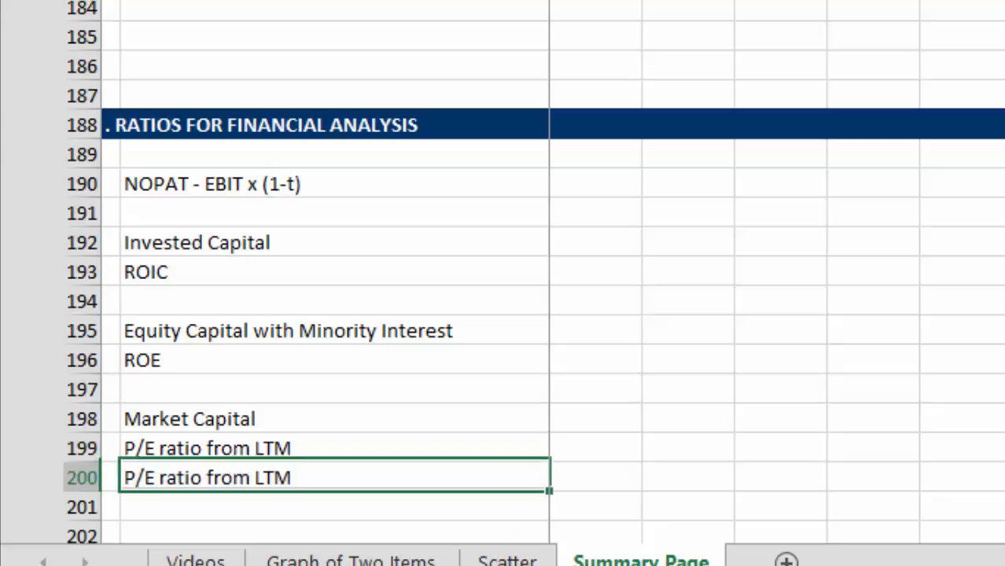
pyautogui.press('F2')
pyautogui.press('BackSpace')
pyautogui.press('BackSpace')
pyautogui.press('BackSpace')
pyautogui.write('Forward')
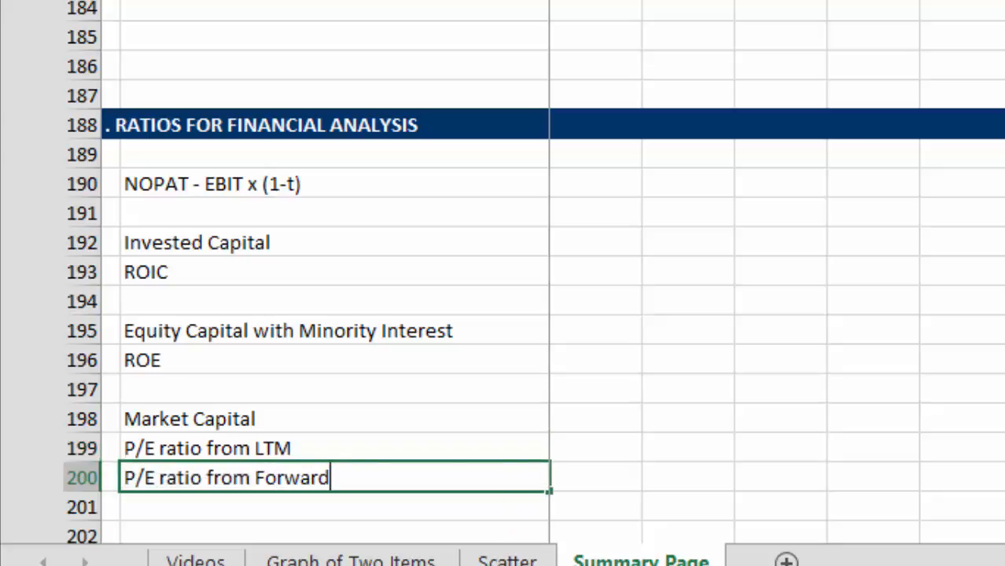
pyautogui.press('Return')
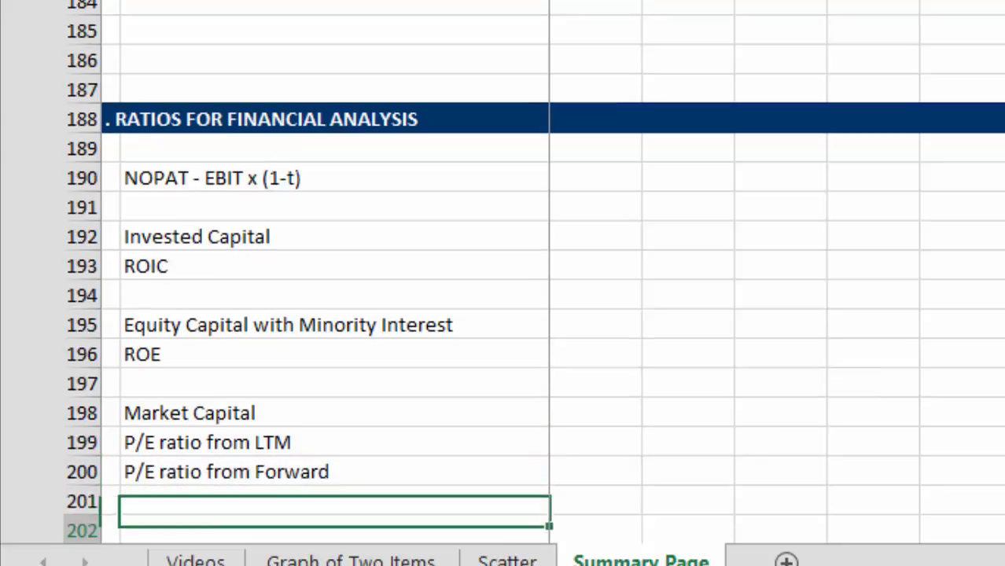
# Step: Label B202 "Net Debt", leaving row 201 blank
pyautogui.press('Down')
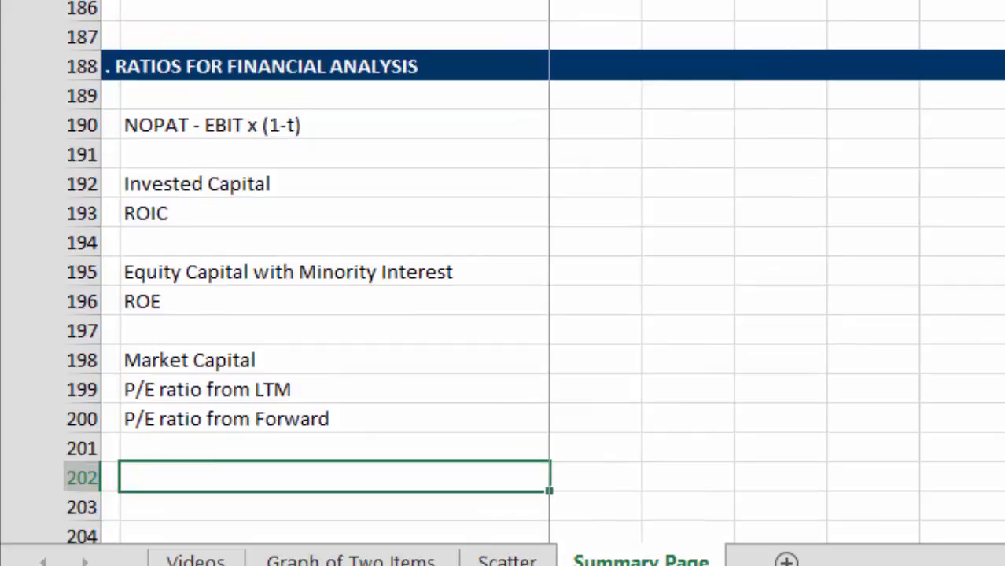
pyautogui.write('Net Dec')
pyautogui.press('BackSpace')
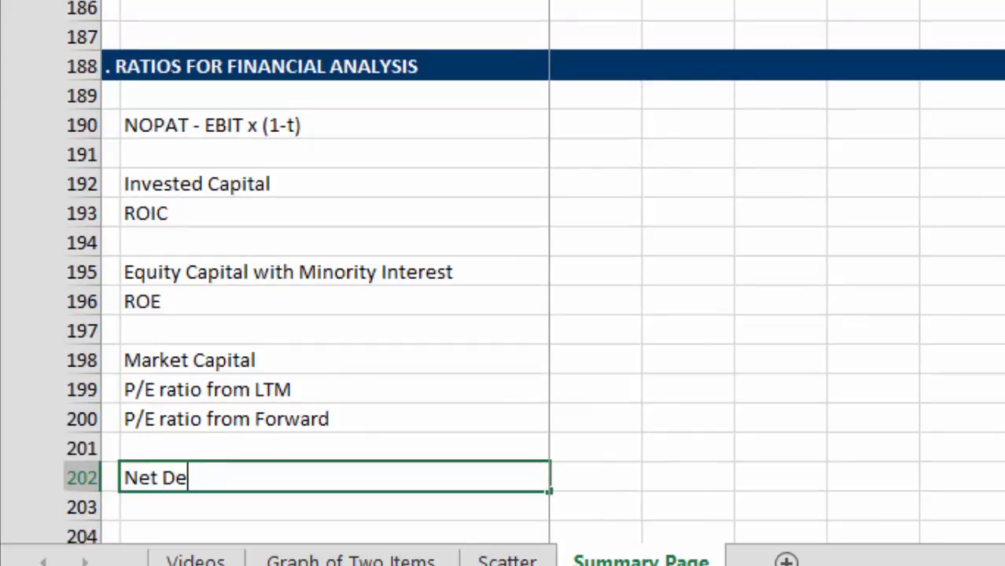
pyautogui.write('bt')
pyautogui.press('Return')
# Step: Label B203 "Enterprise Value" directly below Net Debt
pyautogui.write('Entervis')
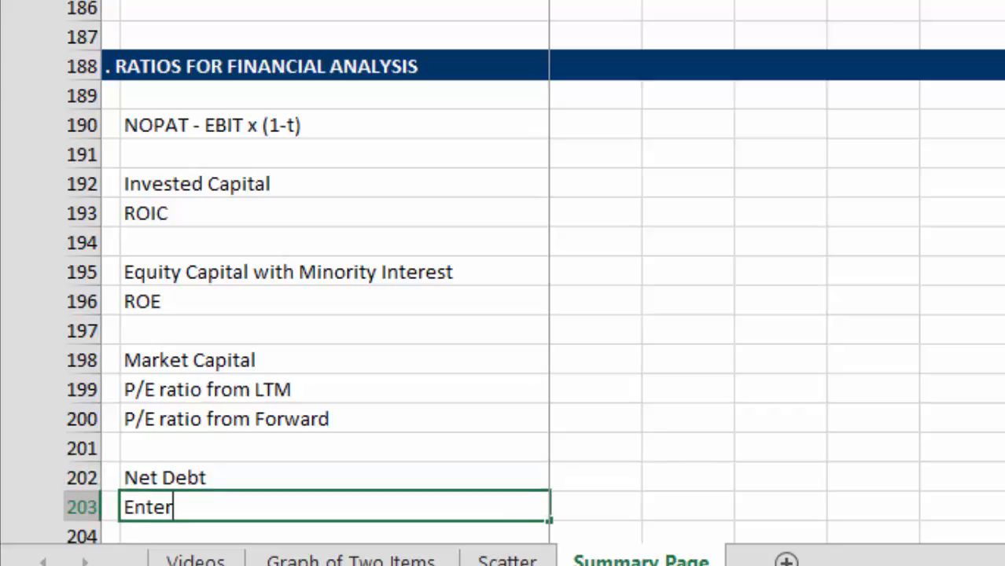
pyautogui.press('BackSpace')
pyautogui.press('BackSpace')
pyautogui.press('BackSpace')
pyautogui.write('prise Value')
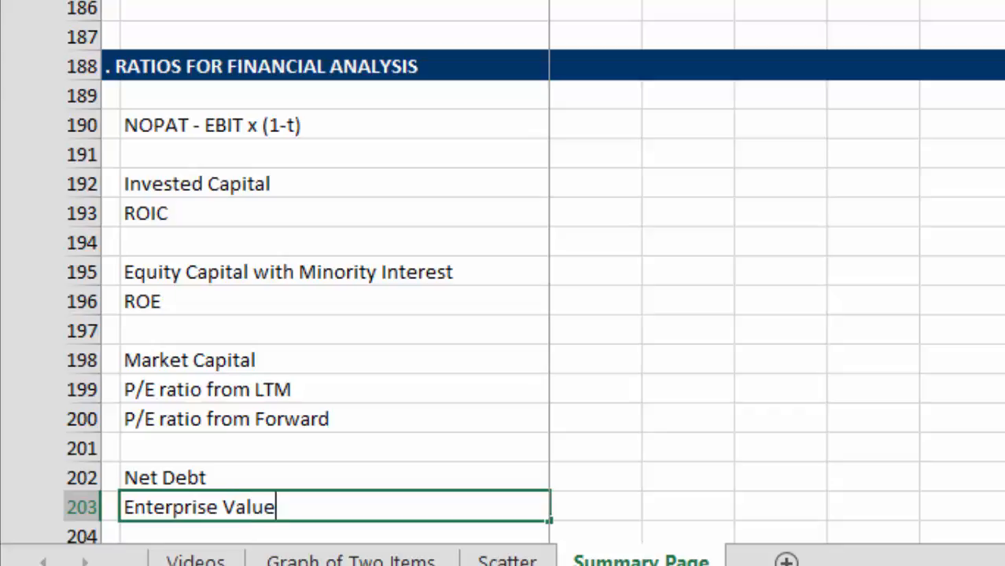
pyautogui.press('Return')
pyautogui.press('Return')
pyautogui.press('Return')
# Step: Label B205 "EV to EBITDA", leaving row 204 blank below Enterprise Value
pyautogui.press('Up')
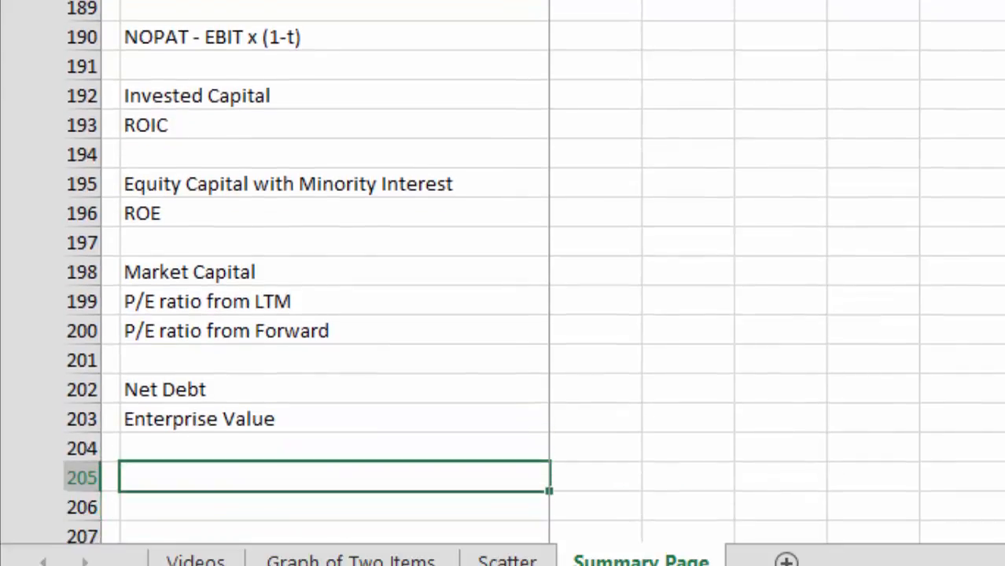
pyautogui.press('Up')
pyautogui.press('Up')
pyautogui.press('Up')
pyautogui.press('Down')
pyautogui.press('Down')
pyautogui.press('Down')
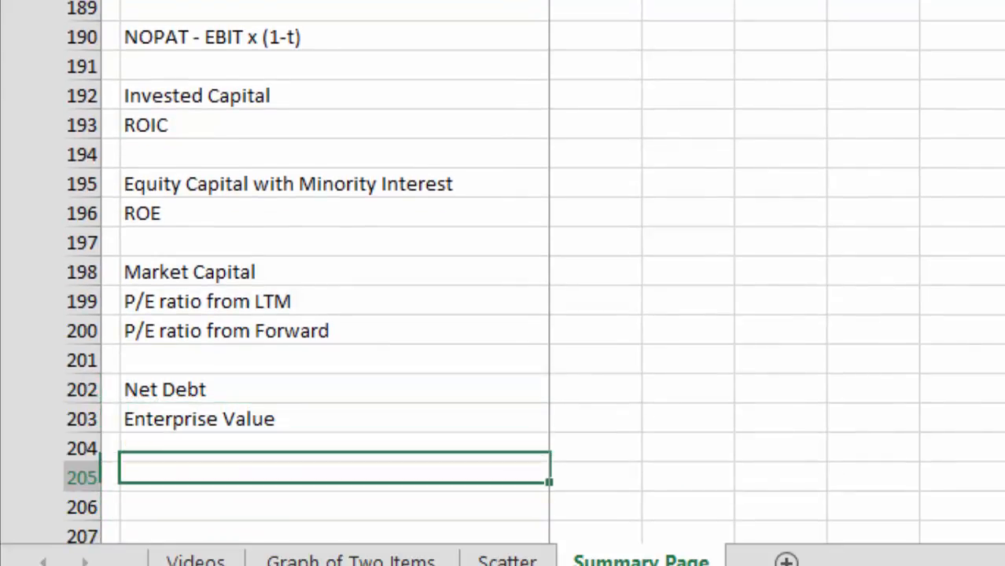
pyautogui.write('EV')
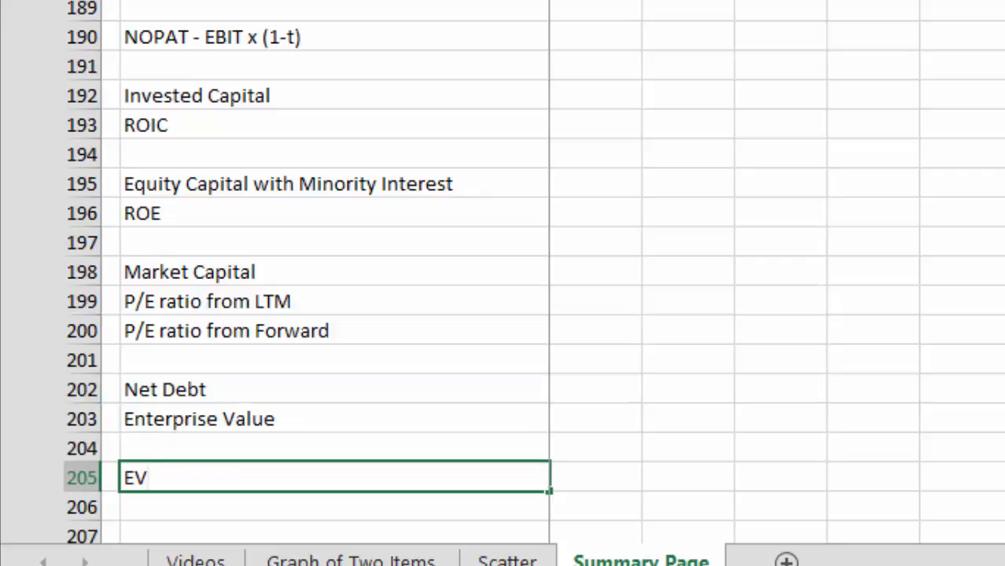
pyautogui.write(' to EBITDA')
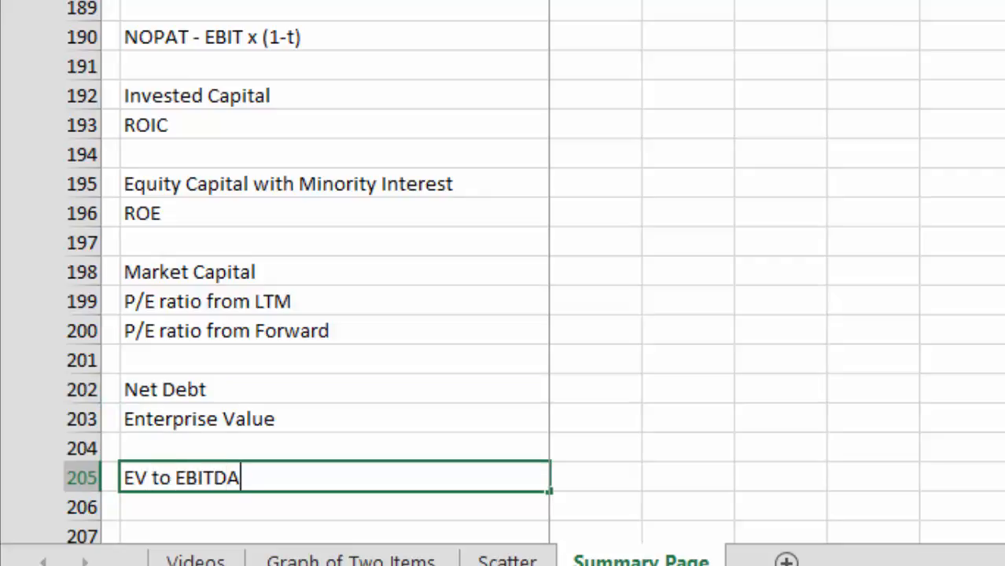
pyautogui.press('Return')
# Step: Label B206 "EV to EBIT" directly below the EV to EBITDA label
pyautogui.press('Up')
pyautogui.press('Down')
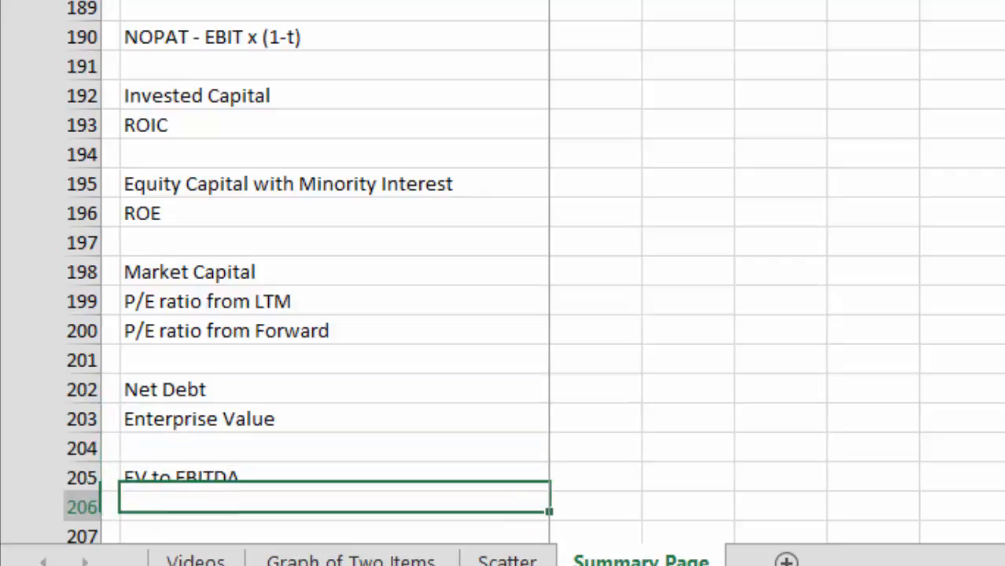
pyautogui.write('EV')
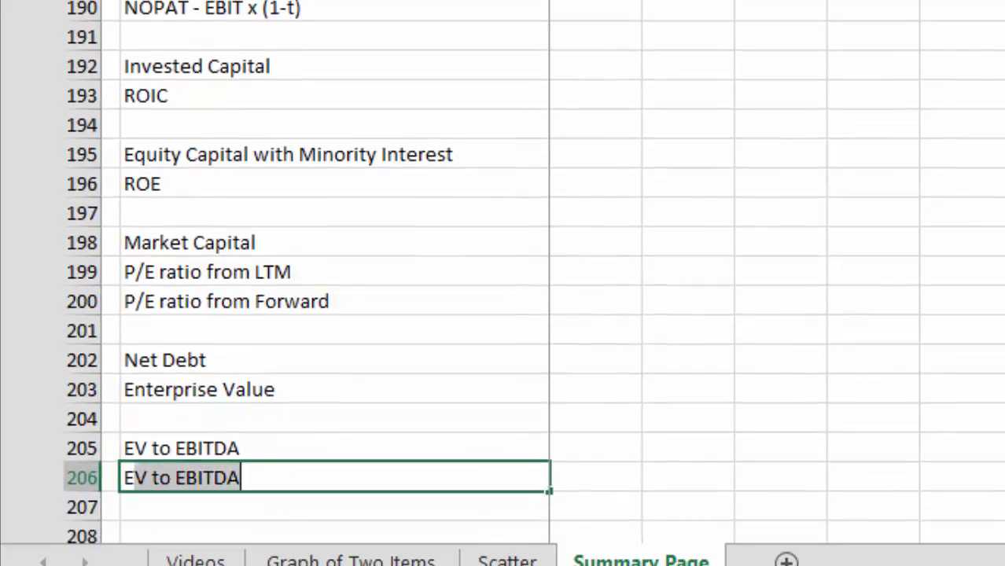
pyautogui.write('/')
pyautogui.press('BackSpace')
pyautogui.write('to EBITD')
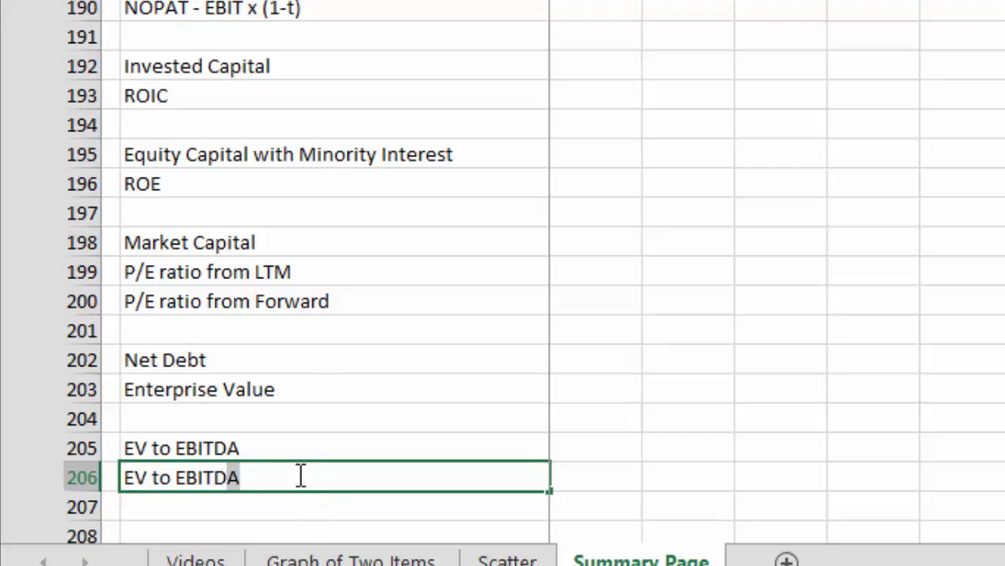
pyautogui.write('A')
pyautogui.press('BackSpace')
pyautogui.press('BackSpace')
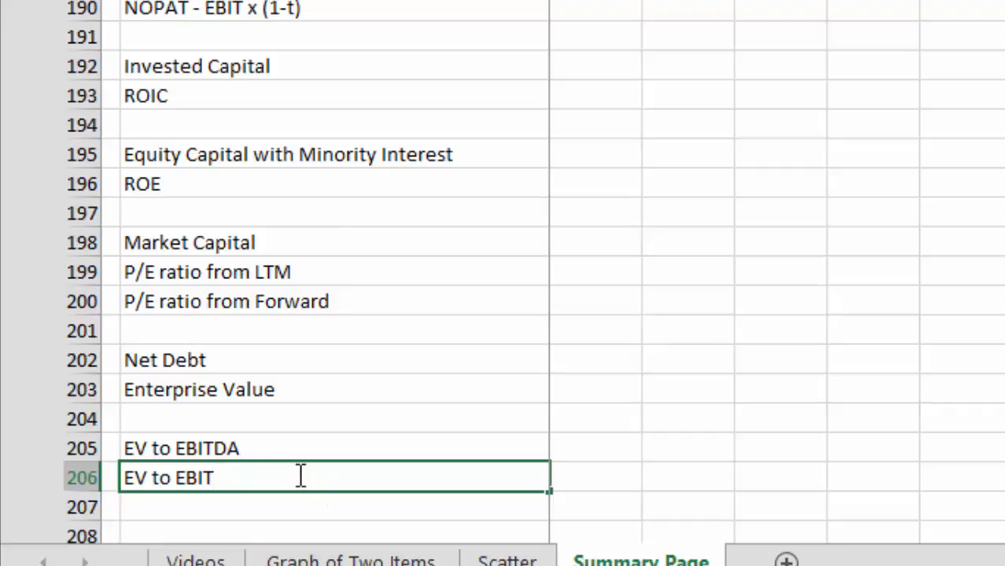
pyautogui.press('Return')
pyautogui.press('Return')
# Step: Review the row labels in the operating assumptions and financial analysis ratio sections
pyautogui.press('Down')
pyautogui.press('Down')
pyautogui.press('Up')
pyautogui.press('Up')
pyautogui.press('Left')
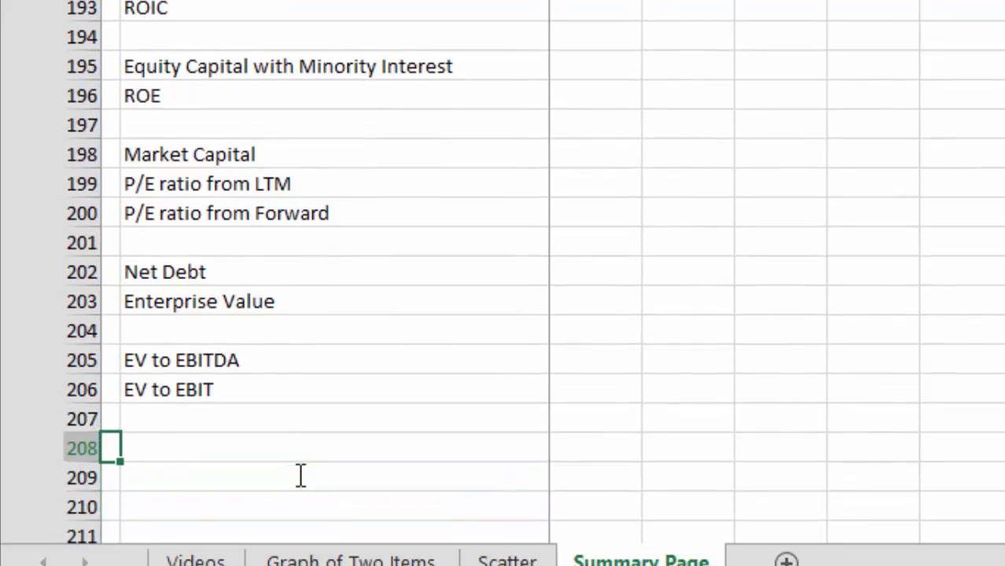
pyautogui.press('Up')
pyautogui.press('Down')
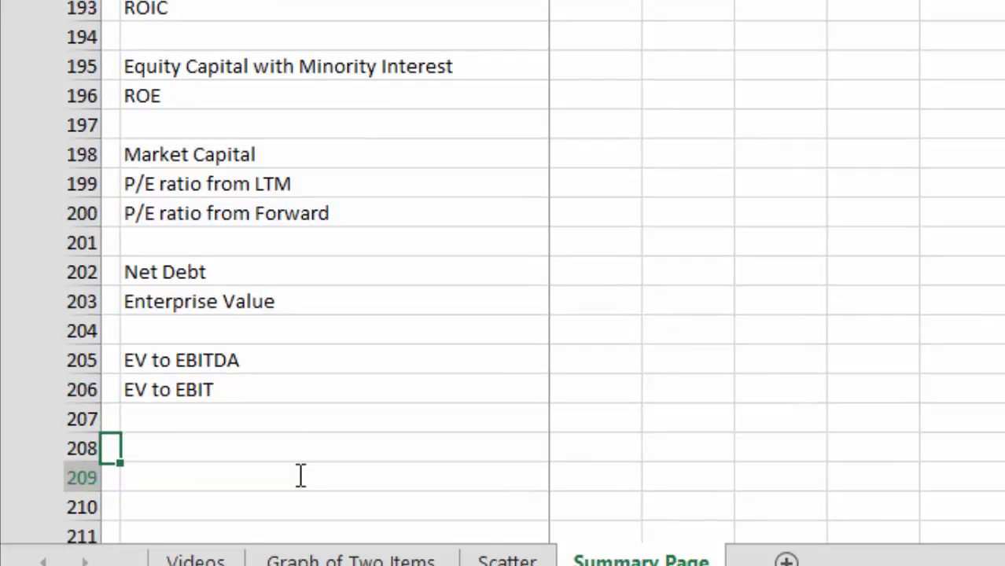
pyautogui.press('Down')
pyautogui.press('Up')
pyautogui.press('Up')
pyautogui.press('Up')
pyautogui.press('Up')
pyautogui.press('Up')
pyautogui.press('Up')
pyautogui.press('Up')
pyautogui.press('Up')
pyautogui.press('Up')
pyautogui.press('Up')
pyautogui.press('Up')
pyautogui.press('Up')
pyautogui.press('Up')
pyautogui.press('Up')
pyautogui.press('Up')
pyautogui.press('Up')
pyautogui.press('Up')
pyautogui.press('Up')
pyautogui.press('Up')
pyautogui.press('Up')
pyautogui.press('Up')
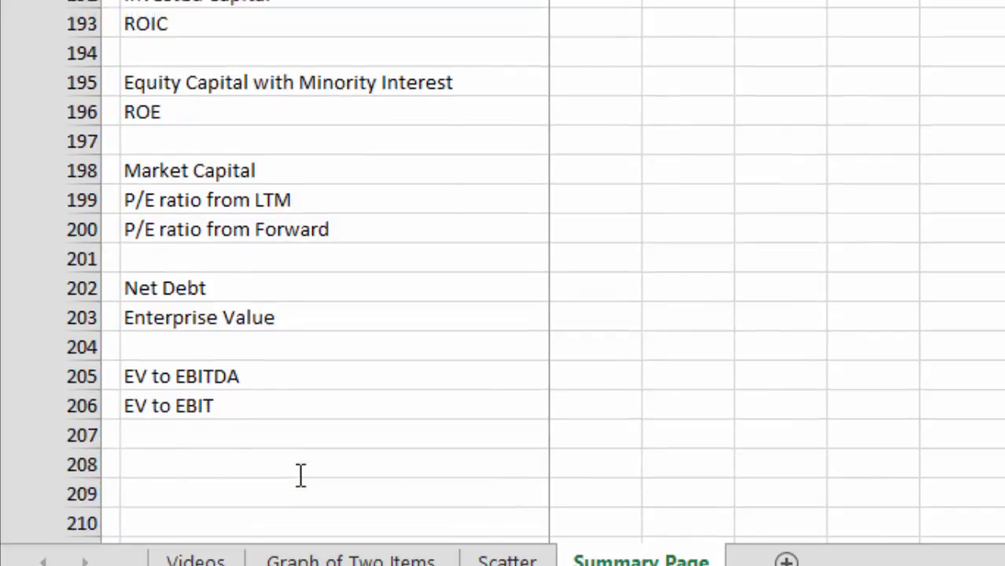
pyautogui.press('Up')
pyautogui.press('Up')
pyautogui.press('Up')
pyautogui.press('Up')
pyautogui.press('Up')
pyautogui.press('Up')
pyautogui.press('Up')
pyautogui.press('Up')
pyautogui.press('Up')
pyautogui.press('Up')
pyautogui.press('Up')
pyautogui.press('Up')
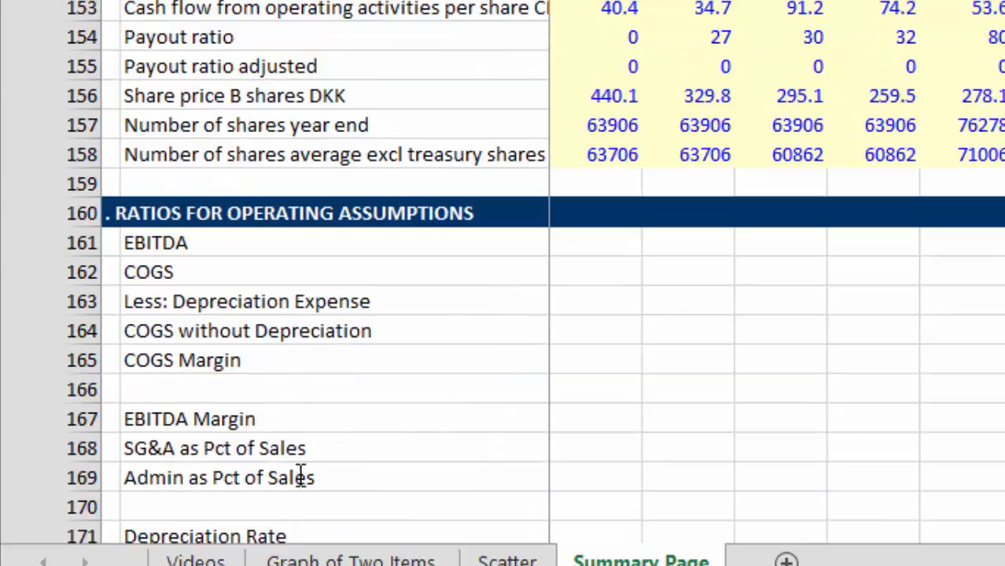
pyautogui.press('Down')
pyautogui.press('Down')
pyautogui.press('Down')
pyautogui.press('Down')
pyautogui.press('Down')
pyautogui.press('Down')
pyautogui.press('Down')
pyautogui.press('Down')
pyautogui.press('Down')
pyautogui.press('Down')
pyautogui.press('Down')
pyautogui.press('Down')
pyautogui.press('Down')
pyautogui.press('Down')
pyautogui.press('Down')
pyautogui.press('Down')
pyautogui.press('Down')
pyautogui.press('Down')
pyautogui.press('Down')
pyautogui.press('Down')
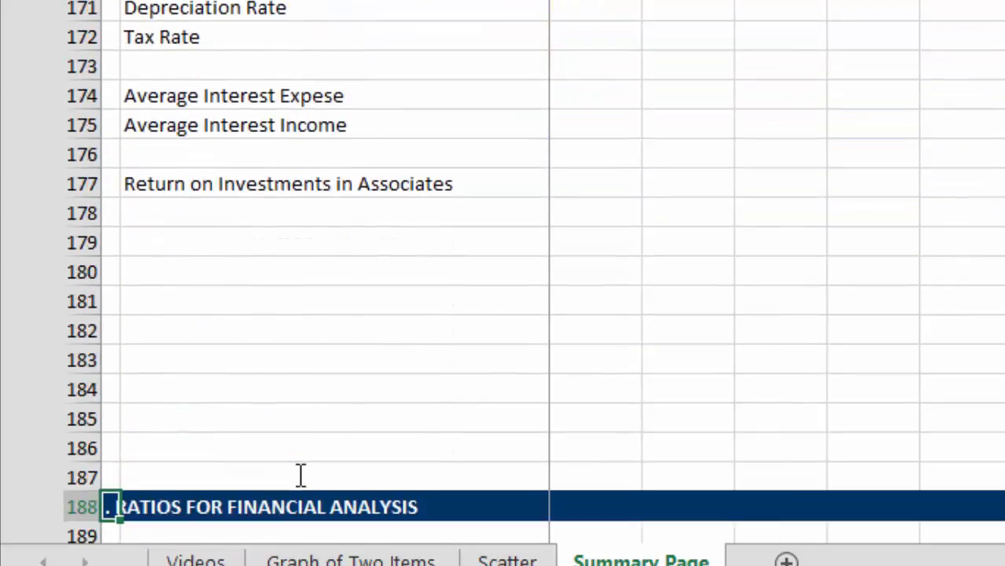
pyautogui.press('Down')
pyautogui.press('Down')
pyautogui.press('Down')
pyautogui.press('Down')
pyautogui.press('Down')
pyautogui.press('Down')
pyautogui.press('Down')
pyautogui.press('Down')
pyautogui.press('Down')
pyautogui.press('Down')
pyautogui.press('Down')
pyautogui.press('Down')
pyautogui.press('Down')
pyautogui.press('Down')
pyautogui.press('Down')
pyautogui.press('Down')
pyautogui.press('Down')
pyautogui.press('Down')
pyautogui.press('Down')
pyautogui.press('Down')
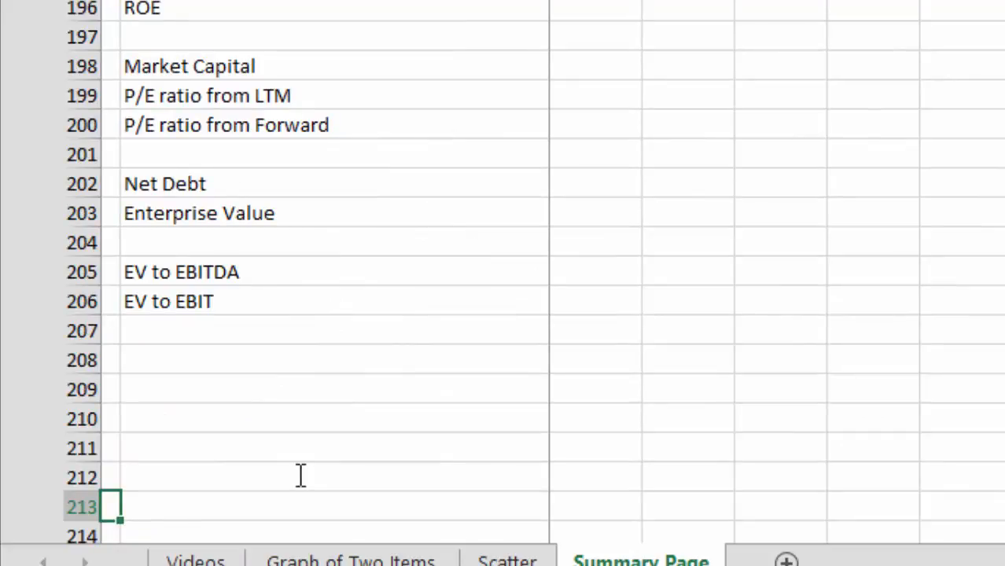
# Step: Label B208 "Price to Book Ratio", leaving row 207 blank below EV to EBIT
pyautogui.press('Up')
pyautogui.press('Up')
pyautogui.press('Up')
pyautogui.press('Up')
pyautogui.press('Up')
pyautogui.press('Right')
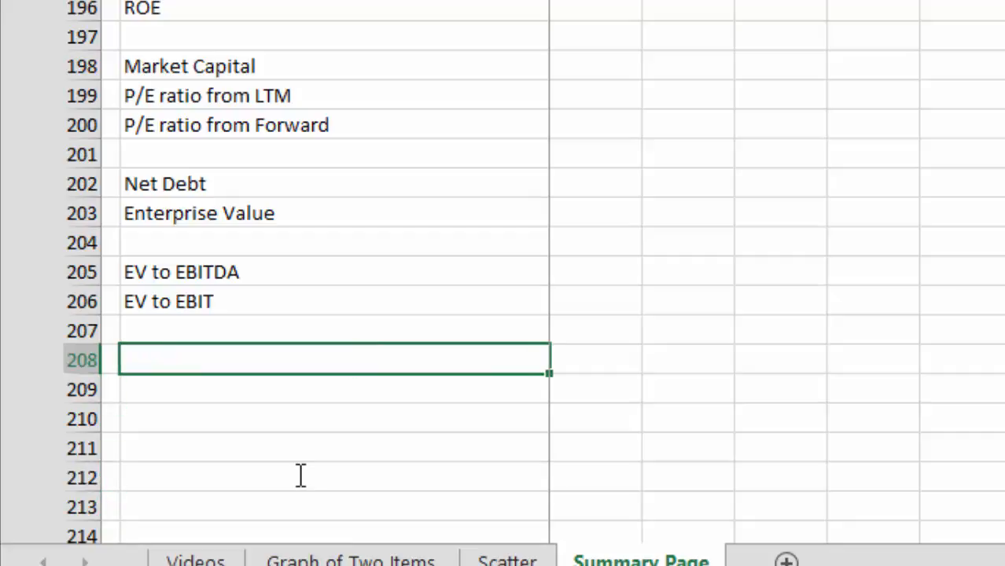
pyautogui.write('Price t')
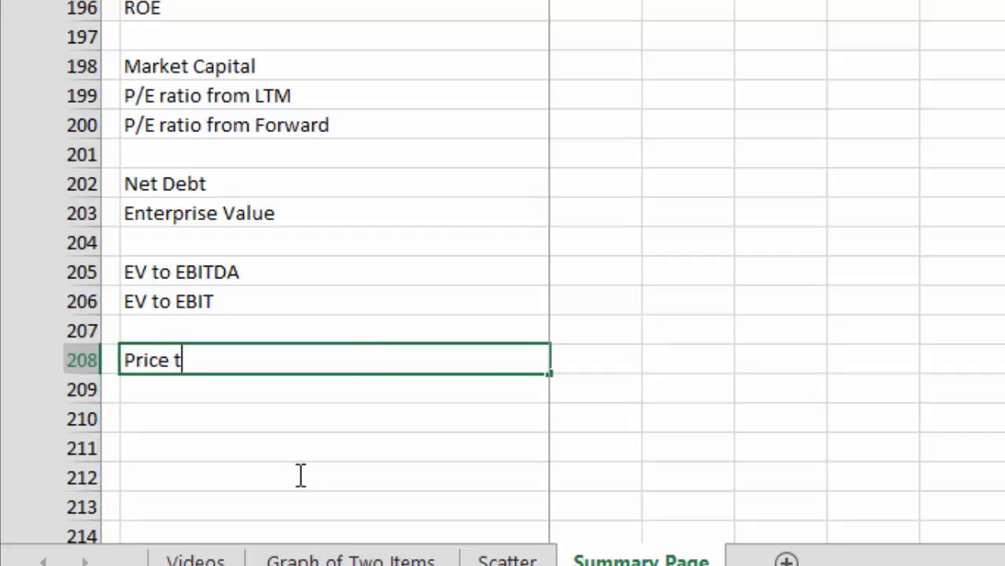
pyautogui.write('o Book ')
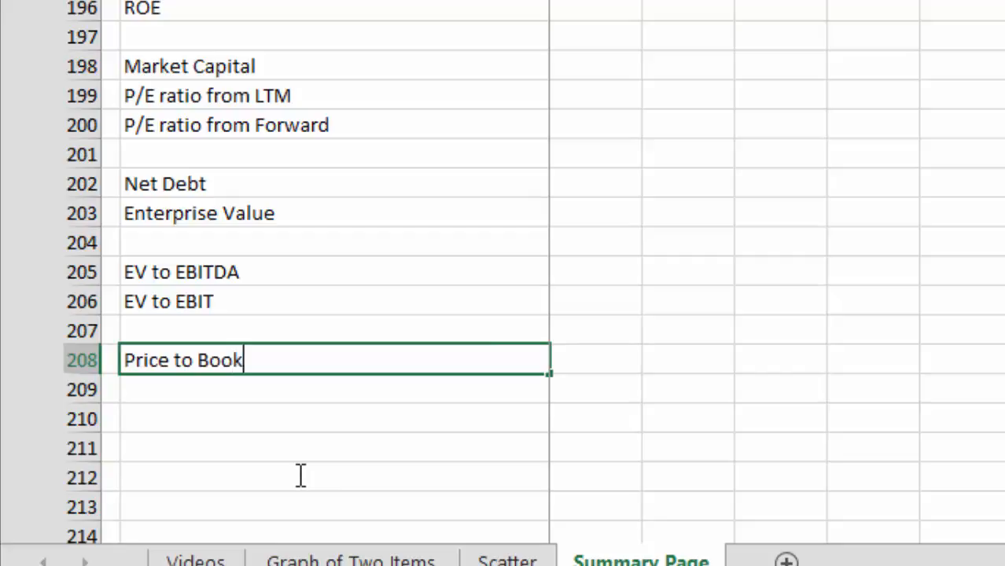
pyautogui.write('Ratio')
pyautogui.press('Return')
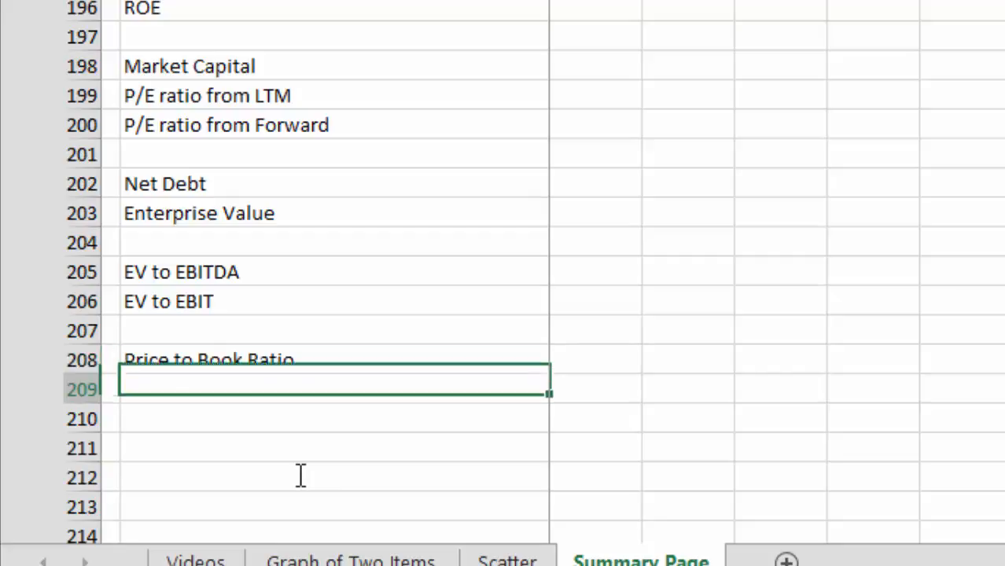
# Step: Label B209 "EV to Invested Capital Ratio" directly below Price to Book Ratio
pyautogui.write('EV to ')
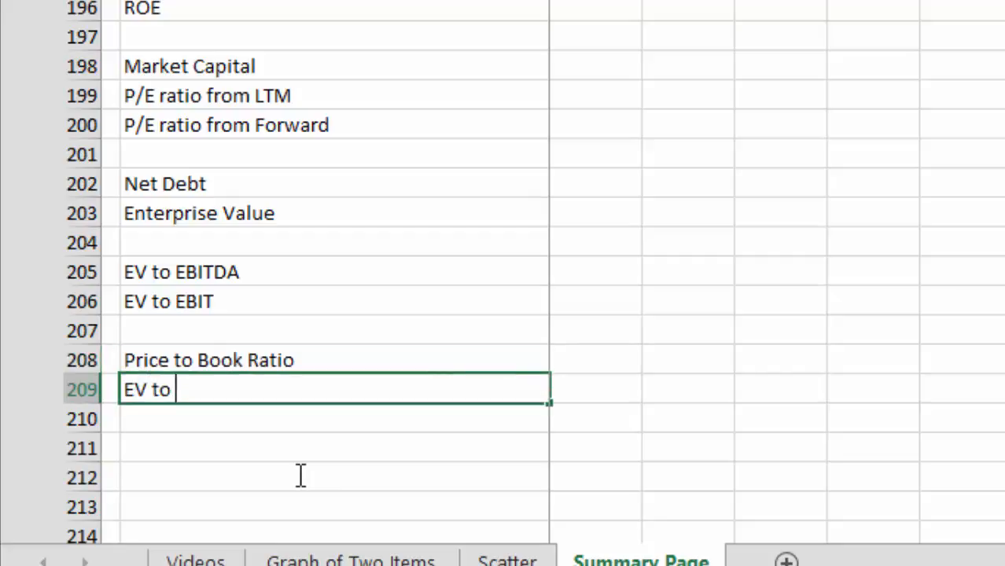
pyautogui.write('Invest')
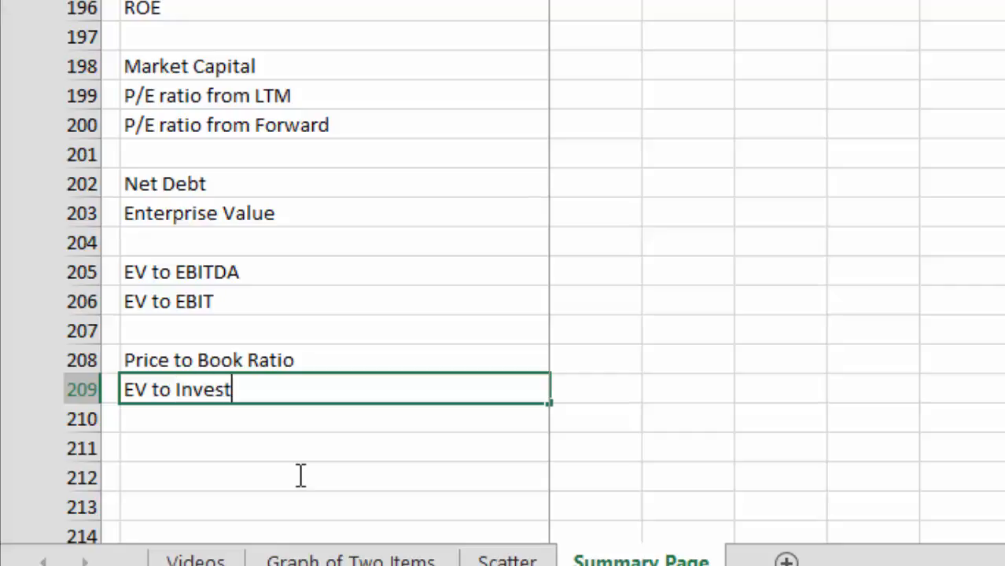
pyautogui.write('ed Capi')
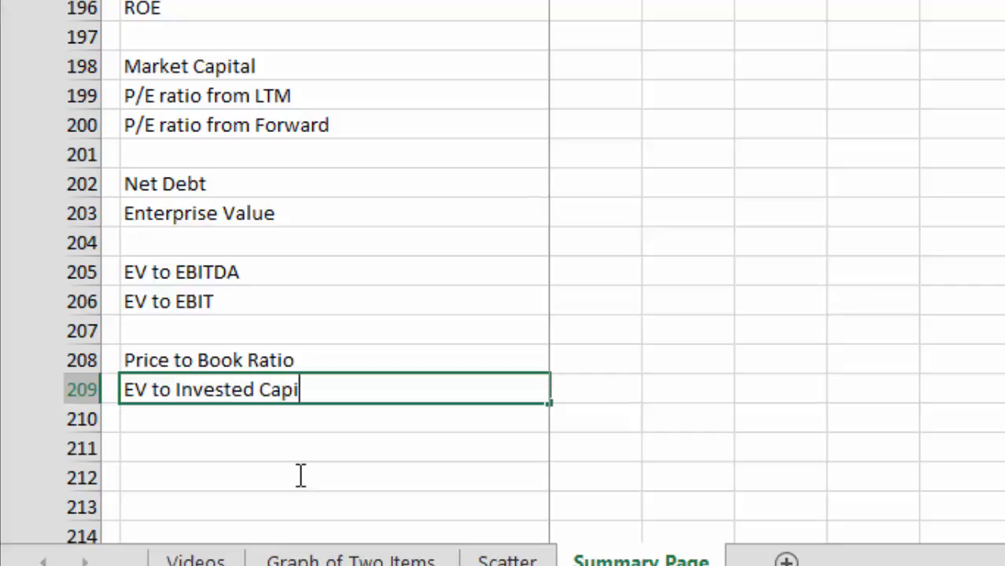
pyautogui.write('tal Ratio')
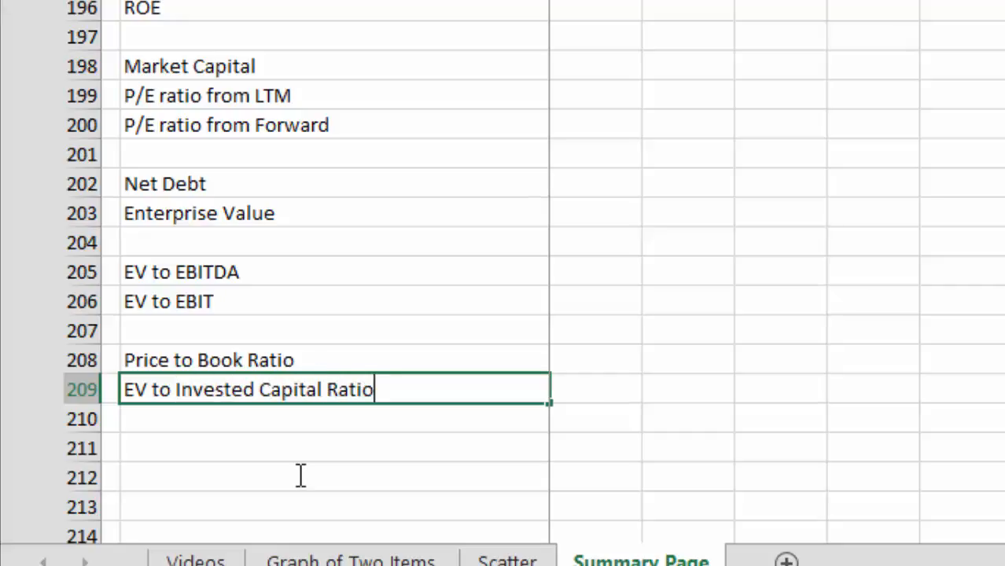
# Step: Commit the EV to Invested Capital Ratio label in B209 and check it together with the Price to Book Ratio label
pyautogui.press('Return')
pyautogui.press('Up')
pyautogui.press('Up')
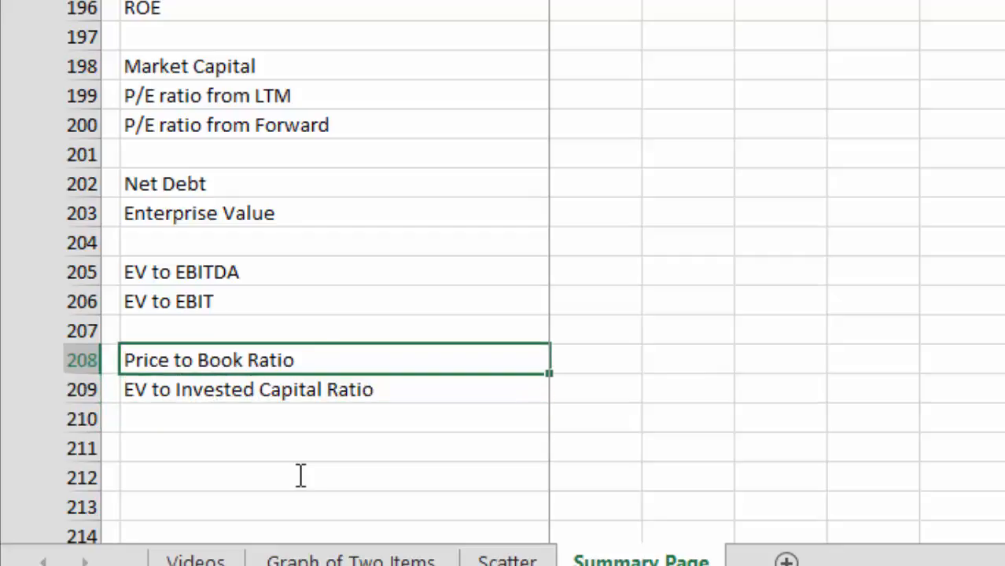
pyautogui.press('Down')
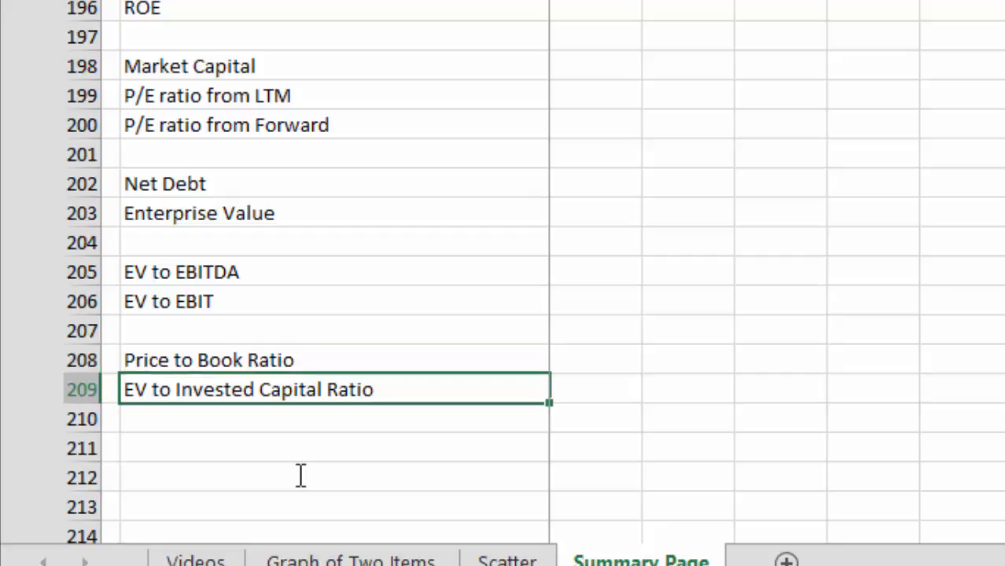
pyautogui.press('Up')
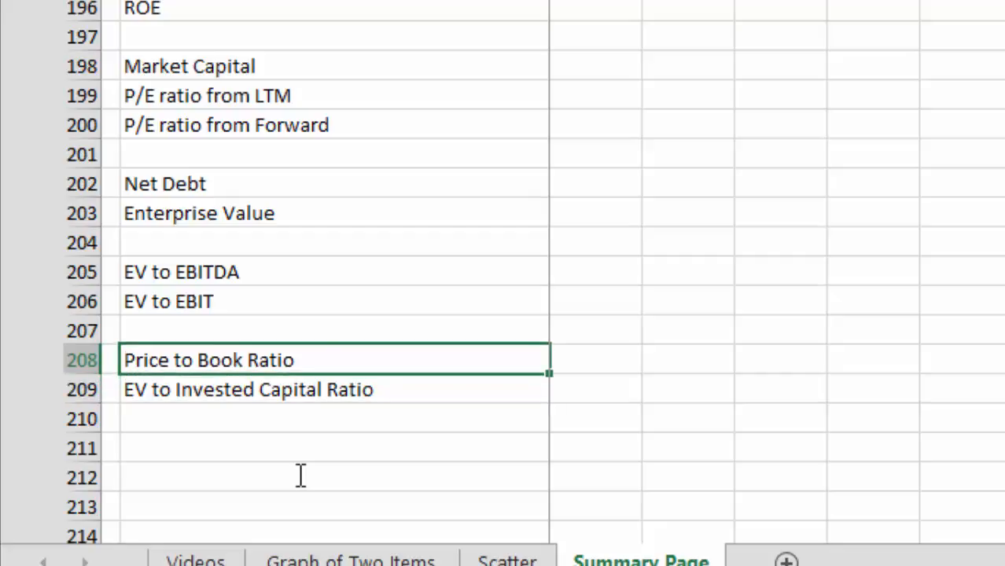
pyautogui.press('Down')
pyautogui.press('Down')
pyautogui.press('Down')
pyautogui.press('Down')
pyautogui.press('Left')
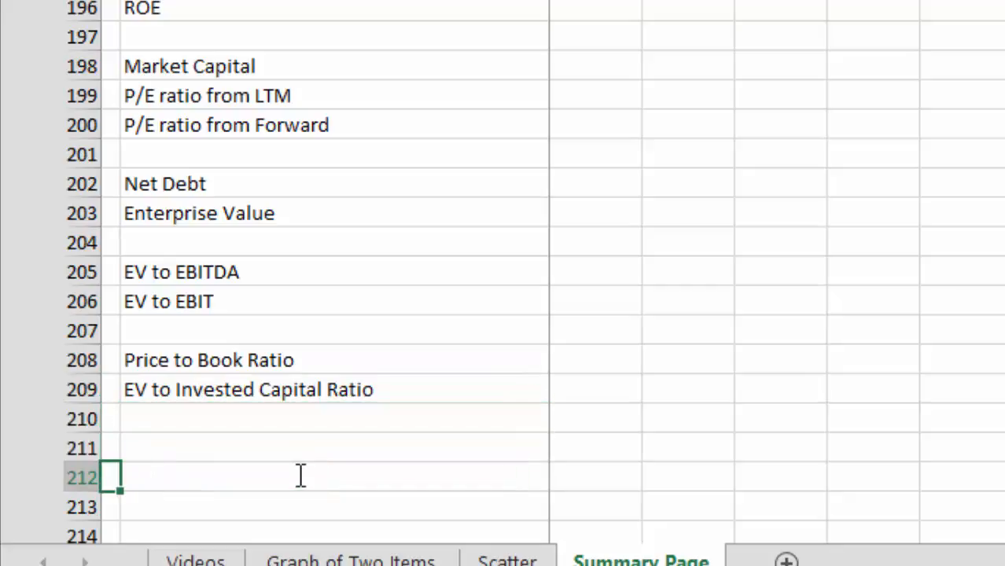
pyautogui.press('Down')
pyautogui.press('Up')
pyautogui.press('Up')
pyautogui.press('Up')
pyautogui.press('Up')
pyautogui.press('Up')
pyautogui.press('Up')
pyautogui.press('Up')
pyautogui.press('Up')
pyautogui.press('Up')
pyautogui.press('Up')
pyautogui.press('Up')
pyautogui.press('Up')
pyautogui.press('Up')
pyautogui.press('Up')
pyautogui.press('Up')
pyautogui.press('Up')
pyautogui.press('Up')
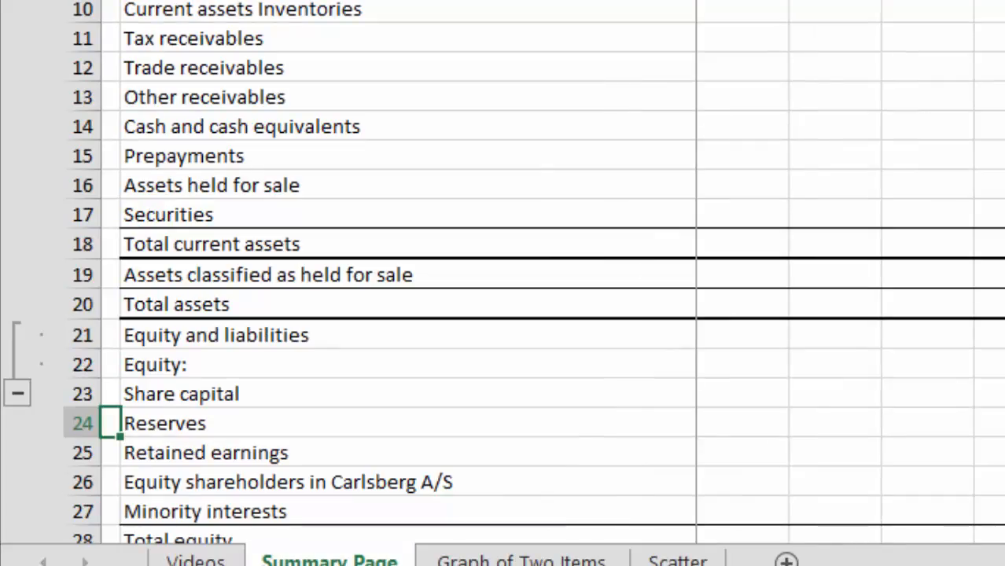
# Step: Look over the balance sheet line items and yearly figures across to the Direct, Indirect and Net Debt columns
pyautogui.press('Down')
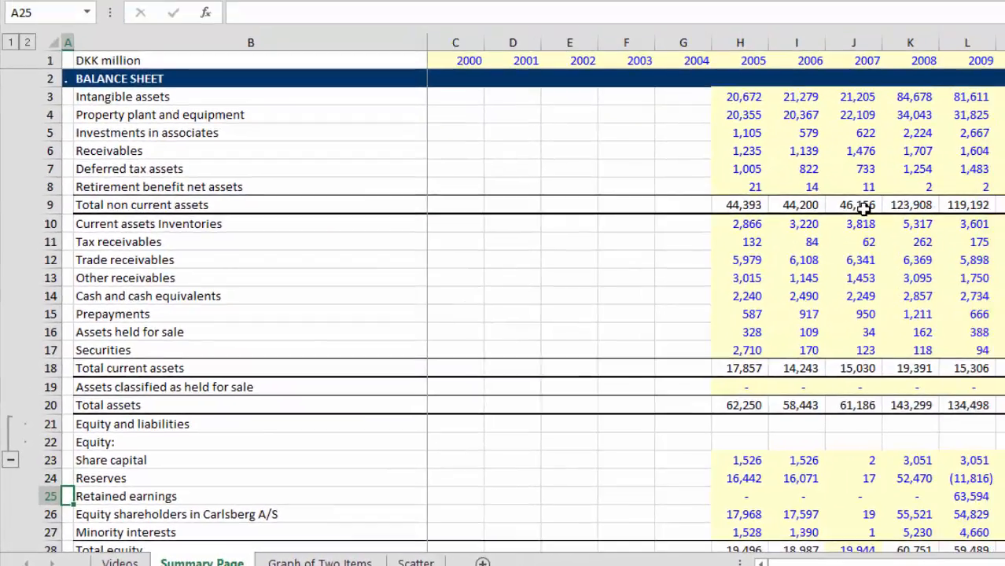
pyautogui.press('Down')
pyautogui.press('Down')
pyautogui.press('Down')
pyautogui.press('Down')
pyautogui.press('Down')
pyautogui.press('Down')
pyautogui.press('Down')
pyautogui.press('Down')
pyautogui.press('Down')
pyautogui.press('Down')
pyautogui.press('Down')
pyautogui.press('Down')
pyautogui.press('Down')
pyautogui.press('Down')
pyautogui.press('Down')
pyautogui.press('Down')
pyautogui.press('Down')
pyautogui.press('Down')
pyautogui.press('Down')
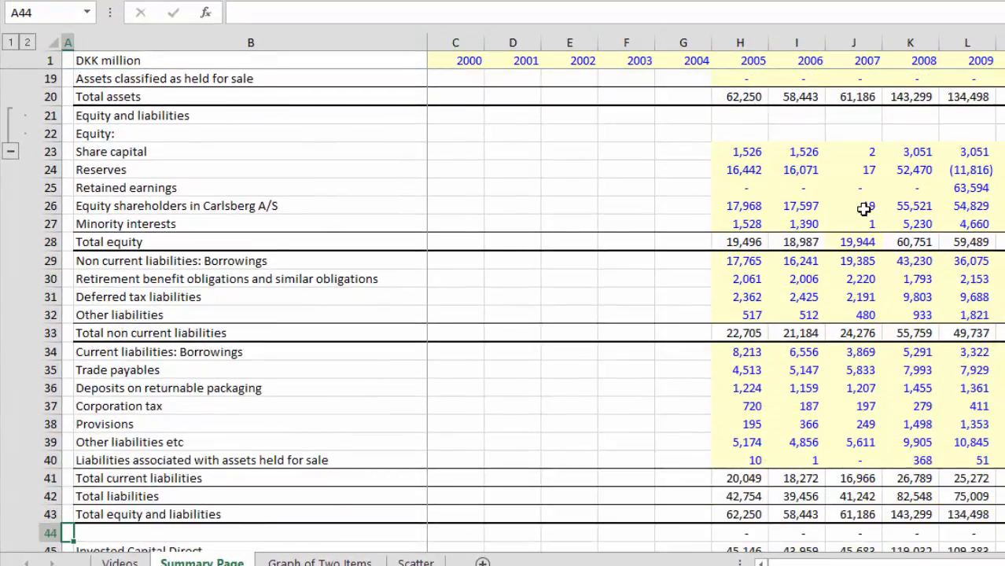
pyautogui.press('pageup')
pyautogui.press('Right')
pyautogui.press('Right')
pyautogui.press('Right')
pyautogui.press('Right')
pyautogui.press('Right')
pyautogui.press('Right')
pyautogui.press('Right')
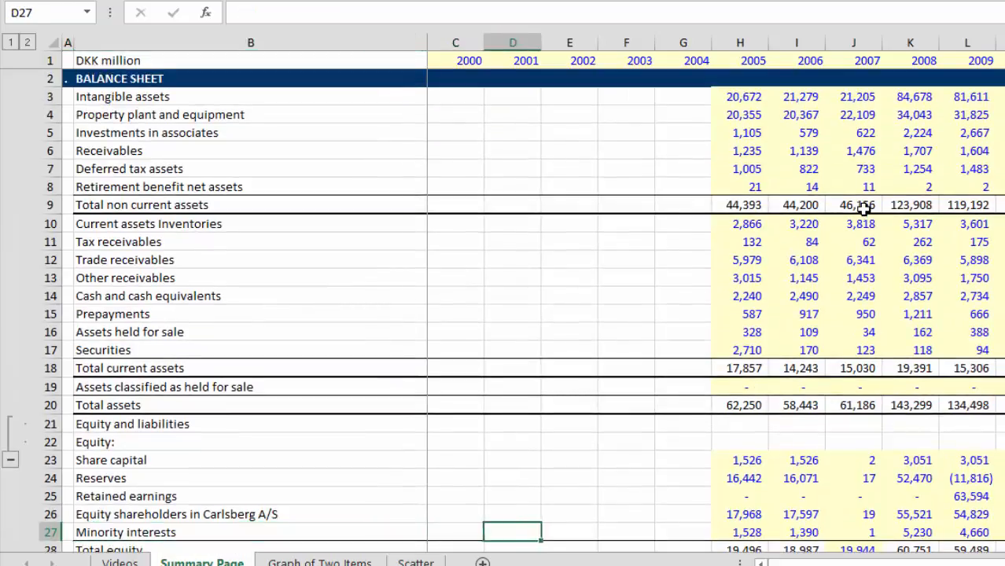
pyautogui.press('Right')
pyautogui.press('Right')
pyautogui.press('Right')
pyautogui.press('Right')
pyautogui.press('Right')
pyautogui.press('Right')
pyautogui.press('Right')
pyautogui.press('Right')
pyautogui.press('Right')
pyautogui.press('Right')
pyautogui.press('Right')
pyautogui.press('Right')
pyautogui.press('Right')
pyautogui.press('Right')
pyautogui.press('Right')
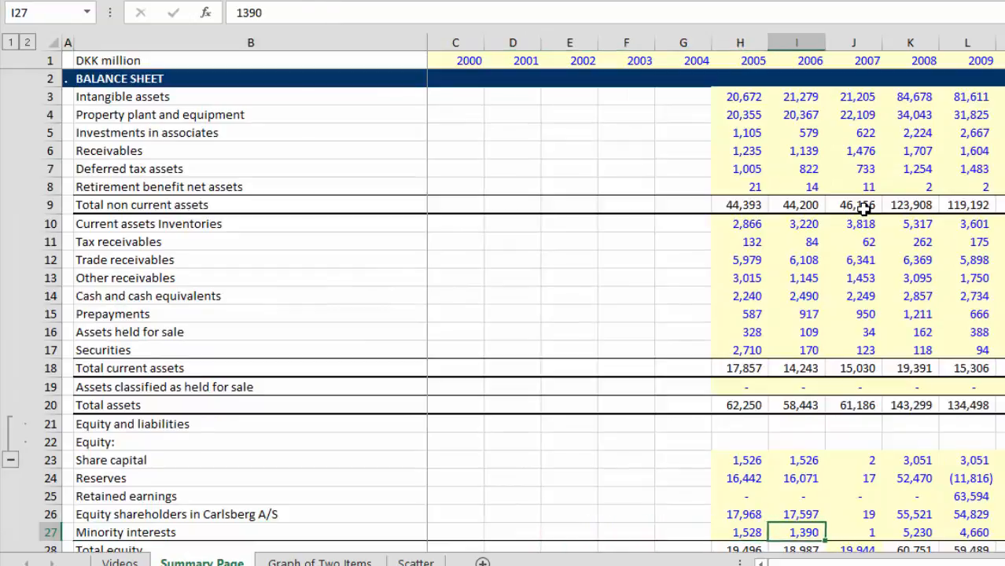
pyautogui.press('Right')
pyautogui.press('Right')
pyautogui.press('Right')
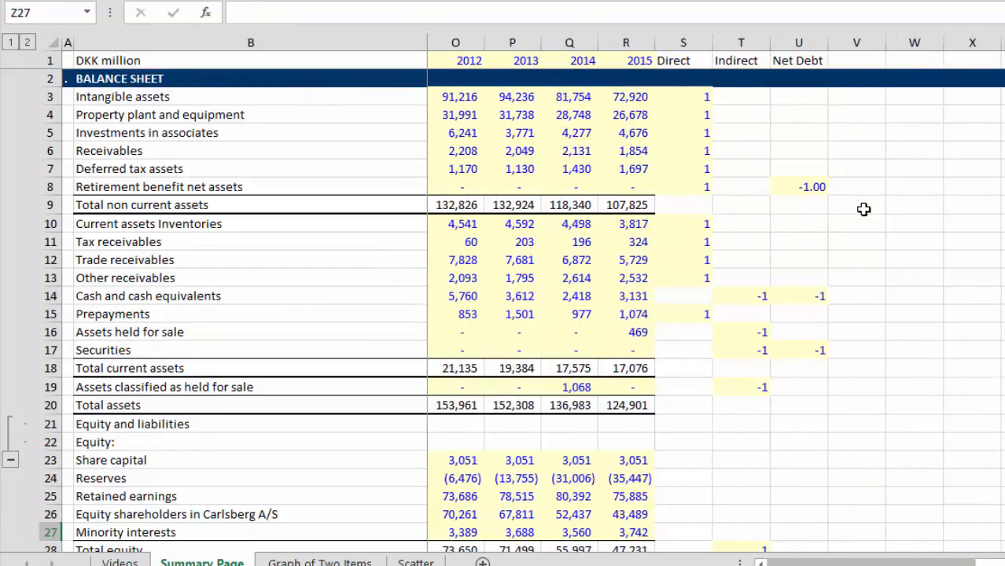
# Step: Examine the Direct column's multipliers for the balance sheet's asset rows and current liability rows
pyautogui.press('Left')
pyautogui.press('Left')
pyautogui.press('Left')
pyautogui.press('Left')
pyautogui.press('Left')
pyautogui.press('Left')
pyautogui.press('Left')
pyautogui.press('Left')
pyautogui.press('Left')
pyautogui.press('Right')
pyautogui.press('Right')
pyautogui.press('Up')
pyautogui.press('Up')
pyautogui.press('Up')
pyautogui.press('Up')
pyautogui.press('Up')
pyautogui.press('Up')
pyautogui.press('Up')
pyautogui.press('Up')
pyautogui.press('Up')
pyautogui.press('Up')
pyautogui.press('Up')
pyautogui.press('Up')
pyautogui.press('Up')
pyautogui.press('Up')
pyautogui.press('Up')
pyautogui.press('Up')
pyautogui.press('Up')
pyautogui.press('Up')
pyautogui.press('Up')
pyautogui.press('Up')
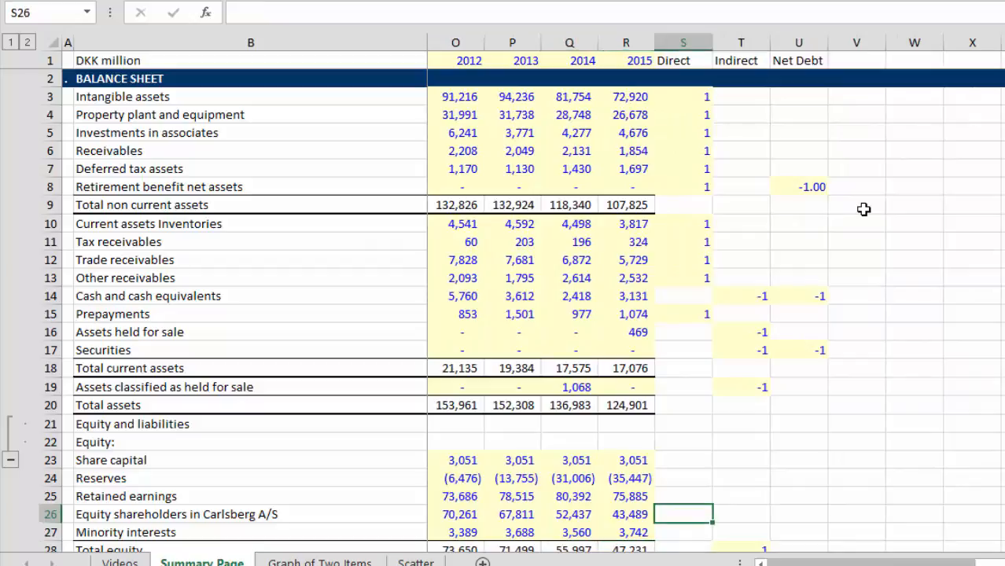
pyautogui.press('Down')
pyautogui.press('Down')
pyautogui.press('Down')
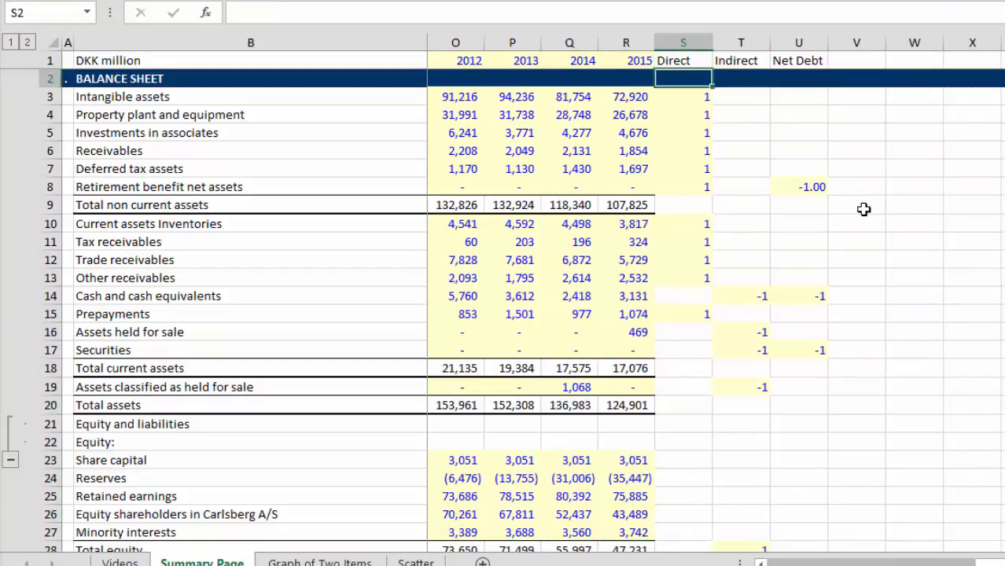
pyautogui.press('Up')
pyautogui.press('Down')
pyautogui.press('Down')
pyautogui.press('Down')
pyautogui.press('Down')
pyautogui.press('Down')
pyautogui.press('Down')
pyautogui.press('Down')
pyautogui.press('Down')
pyautogui.press('Down')
pyautogui.press('Down')
pyautogui.press('Down')
pyautogui.press('Down')
pyautogui.press('Down')
pyautogui.press('Down')
pyautogui.press('Down')
pyautogui.press('Down')
pyautogui.press('Down')
pyautogui.press('Down')
pyautogui.press('Down')
pyautogui.press('Down')
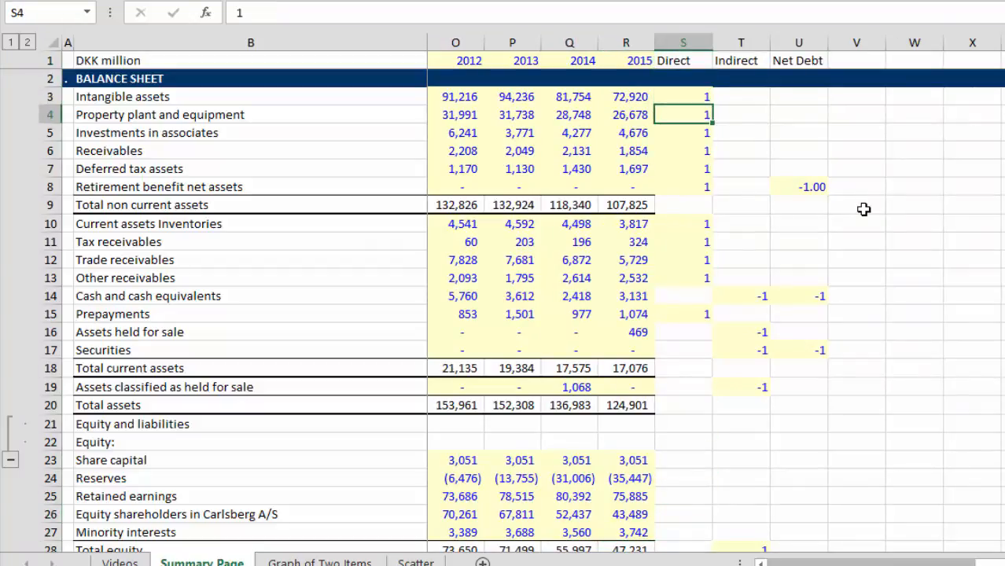
pyautogui.press('Down')
pyautogui.press('Down')
pyautogui.press('Down')
pyautogui.press('Down')
pyautogui.press('Down')
pyautogui.press('Down')
pyautogui.press('Down')
pyautogui.press('Down')
pyautogui.press('Down')
pyautogui.press('Down')
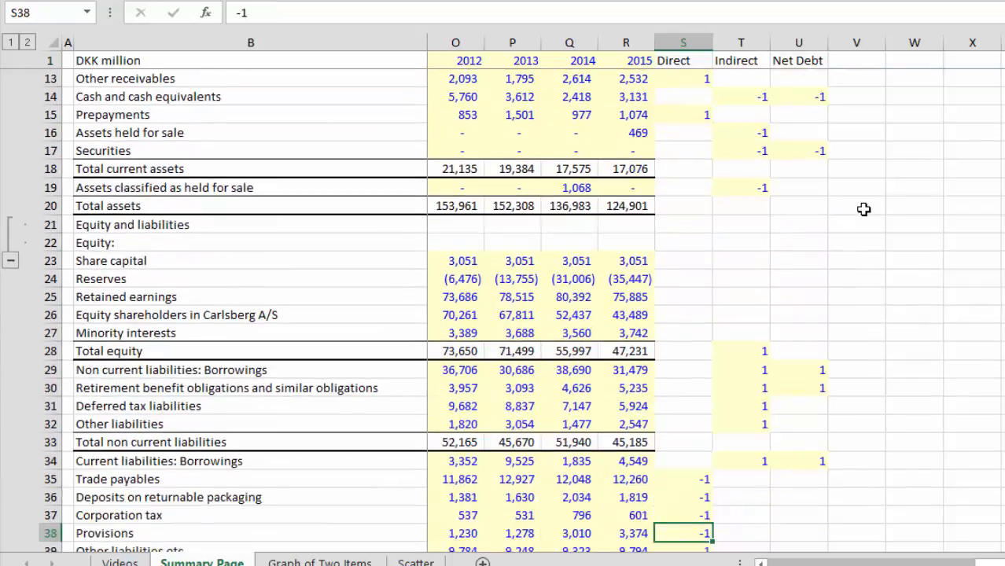
pyautogui.press('Up')
pyautogui.press('Up')
pyautogui.press('Up')
pyautogui.press('Up')
pyautogui.press('Up')
pyautogui.press('Up')
pyautogui.press('Up')
pyautogui.press('Up')
pyautogui.press('Up')
pyautogui.press('Up')
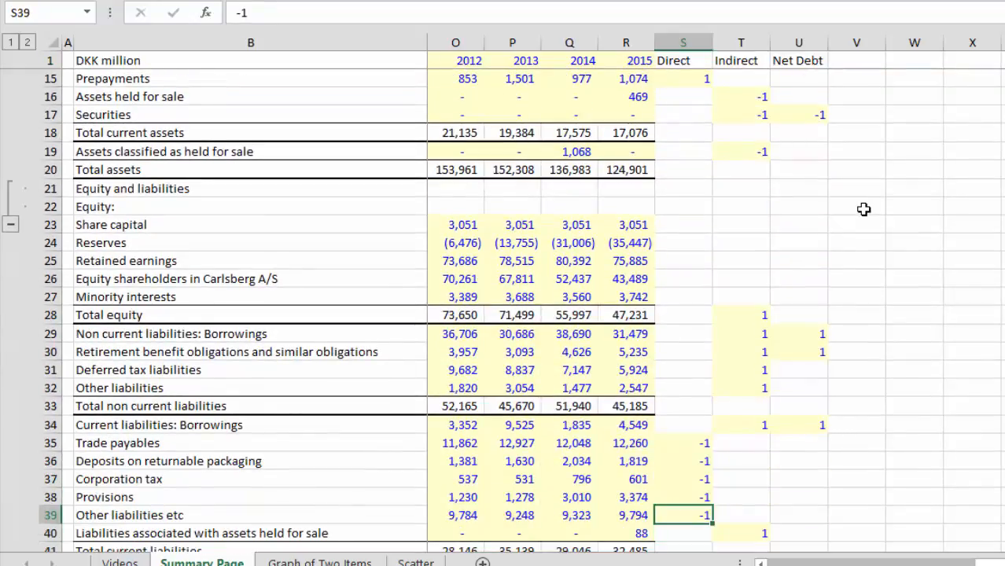
# Step: Compare the Direct and Indirect multipliers on the liability rows from Retirement benefit obligations to Liabilities associated with assets held for sale
pyautogui.press('Right')
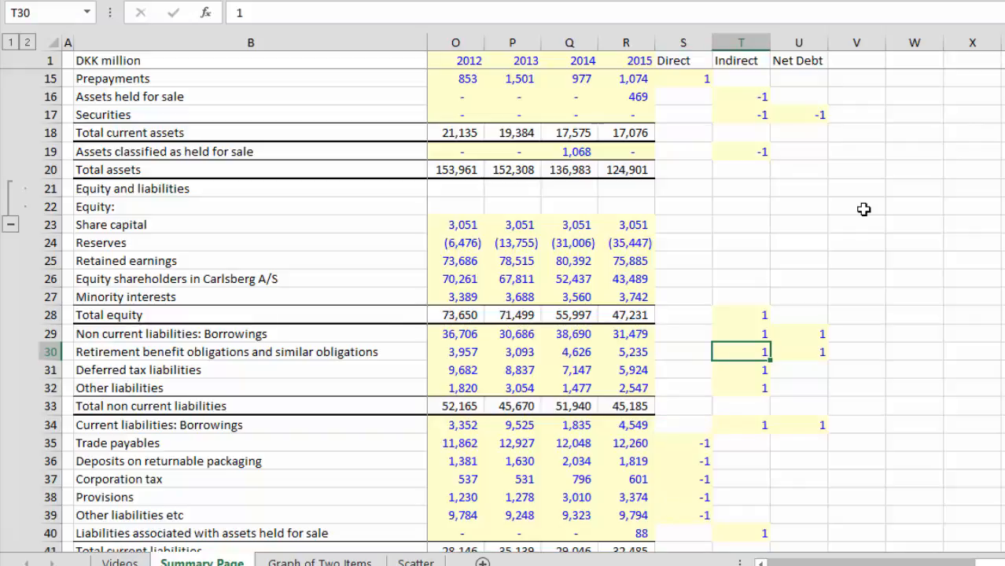
pyautogui.press('Left')
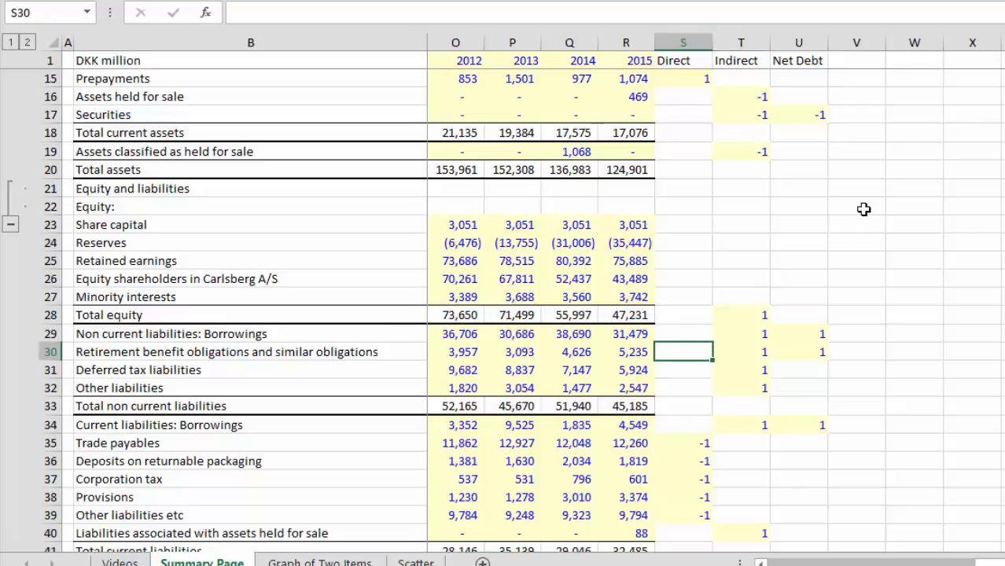
pyautogui.press('Right')
pyautogui.press('Left')
pyautogui.press('Down')
pyautogui.press('Down')
pyautogui.press('Down')
pyautogui.press('Down')
pyautogui.press('Down')
pyautogui.press('Down')
pyautogui.press('Down')
pyautogui.press('Down')
pyautogui.press('Down')
pyautogui.press('Down')
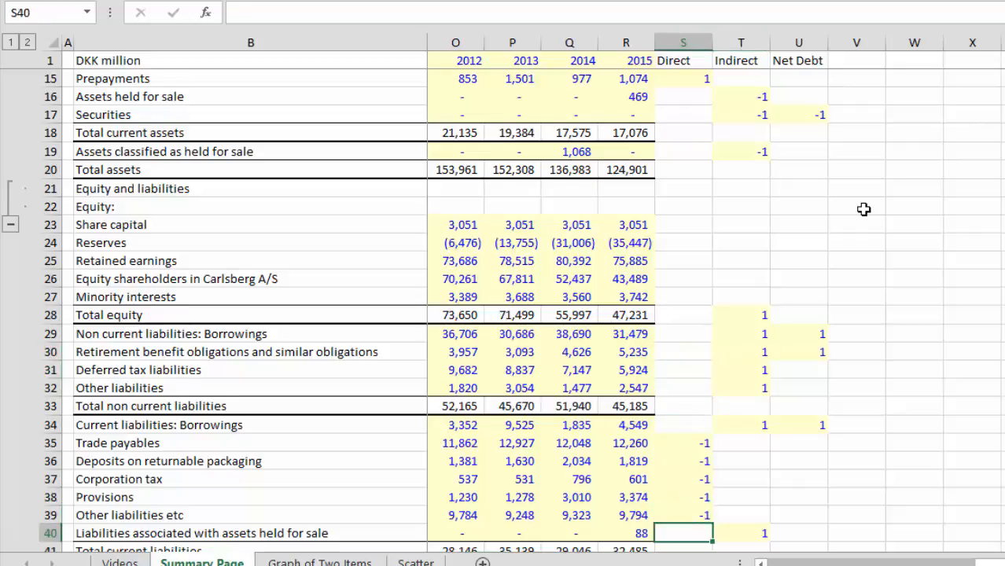
pyautogui.press('Down')
pyautogui.press('Down')
# Step: Go back through the asset rows, comparing their 2015 figures with the Direct multipliers
pyautogui.press('Up')
pyautogui.press('Up')
pyautogui.press('Up')
pyautogui.press('Up')
pyautogui.press('Up')
pyautogui.press('Up')
pyautogui.press('Up')
pyautogui.press('Up')
pyautogui.press('Up')
pyautogui.press('Up')
pyautogui.press('Up')
pyautogui.press('Up')
pyautogui.press('Up')
pyautogui.press('Up')
pyautogui.press('Up')
pyautogui.press('Up')
pyautogui.press('Up')
pyautogui.press('Up')
pyautogui.press('Up')
pyautogui.press('Up')
pyautogui.press('Up')
pyautogui.press('Up')
pyautogui.press('Up')
pyautogui.press('Up')
pyautogui.press('Up')
pyautogui.press('Up')
pyautogui.press('Up')
pyautogui.press('Up')
pyautogui.press('Up')
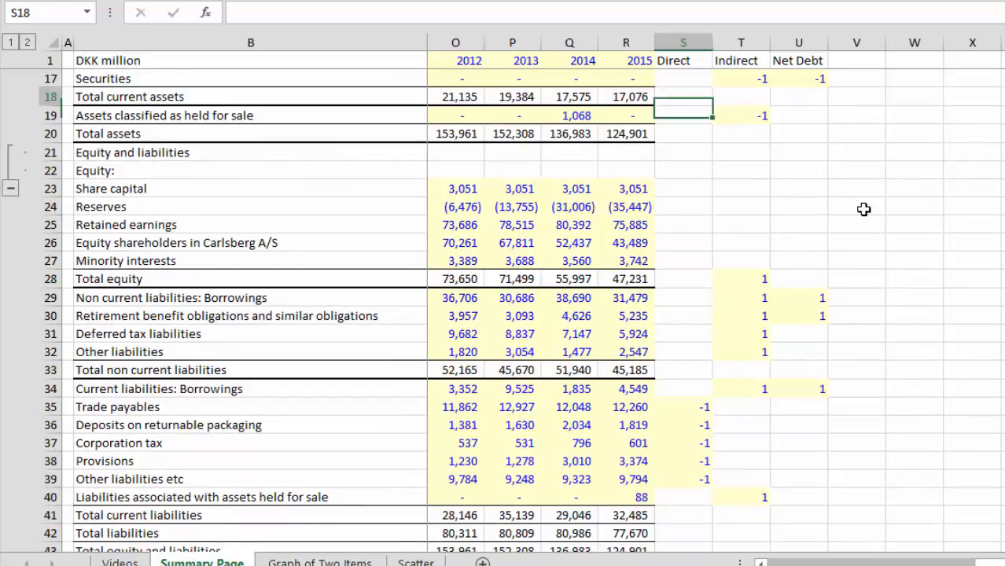
pyautogui.press('Down')
pyautogui.press('Down')
pyautogui.press('Down')
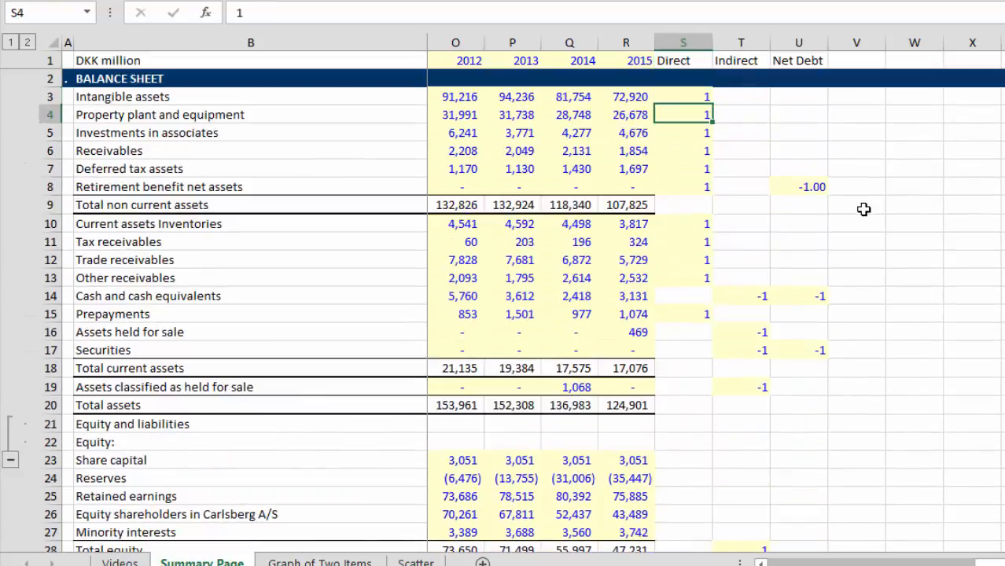
pyautogui.press('Down')
pyautogui.press('Down')
pyautogui.press('Down')
pyautogui.press('Down')
pyautogui.press('Down')
pyautogui.press('Down')
pyautogui.press('Left')
pyautogui.press('Up')
pyautogui.press('Up')
pyautogui.press('Up')
pyautogui.press('Up')
pyautogui.press('Up')
pyautogui.press('Up')
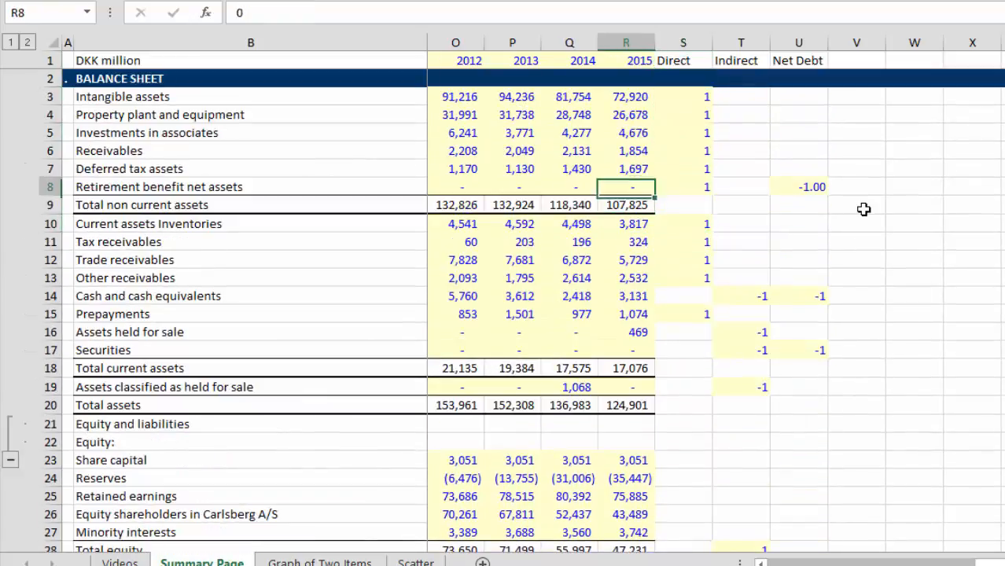
# Step: Trace the Direct multipliers from the non-current assets down through the current assets to Total current liabilities
pyautogui.press('Right')
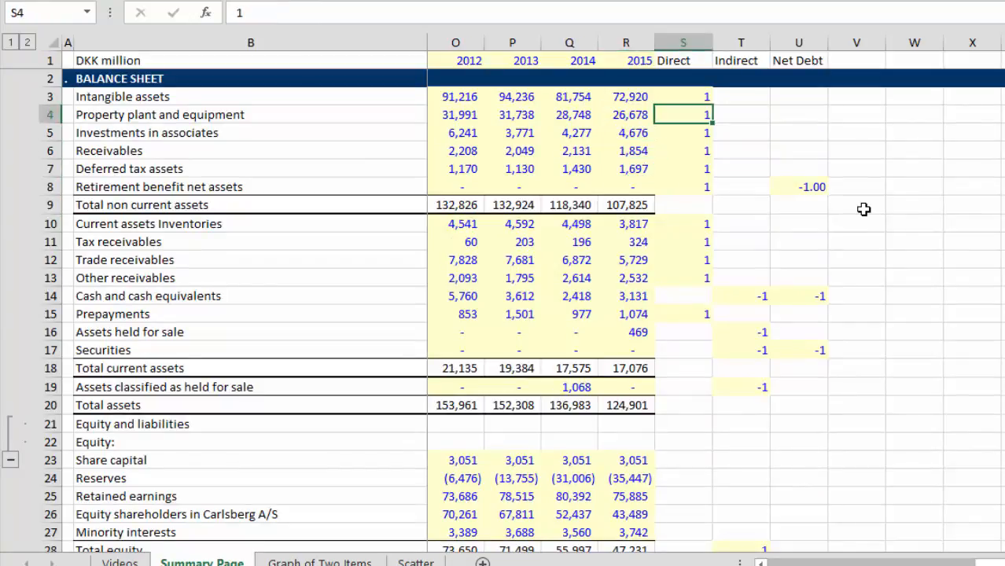
pyautogui.press('Up')
pyautogui.press('Down')
pyautogui.press('Down')
pyautogui.press('Down')
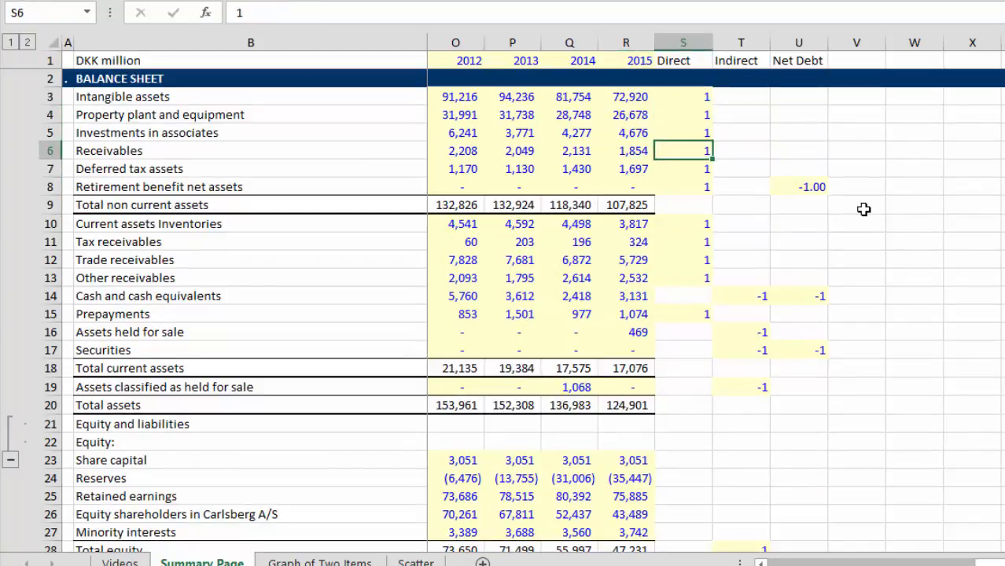
pyautogui.press('Down')
pyautogui.press('Down')
pyautogui.press('Down')
pyautogui.press('Down')
pyautogui.press('Down')
pyautogui.press('Down')
pyautogui.press('Down')
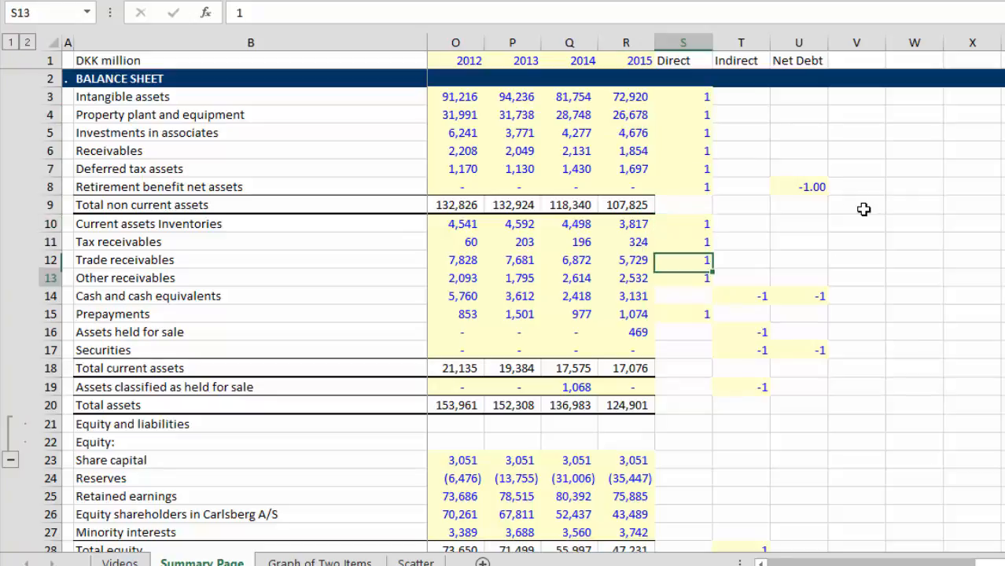
pyautogui.press('Down')
pyautogui.press('Down')
pyautogui.press('Down')
pyautogui.press('Down')
pyautogui.press('Down')
pyautogui.press('Down')
pyautogui.press('Down')
pyautogui.press('Down')
pyautogui.press('Down')
pyautogui.press('Down')
pyautogui.press('Down')
pyautogui.press('Down')
pyautogui.press('Down')
pyautogui.press('Down')
pyautogui.press('Down')
pyautogui.press('Down')
pyautogui.press('Down')
pyautogui.press('Down')
pyautogui.press('Down')
pyautogui.press('Down')
pyautogui.press('Down')
pyautogui.press('Down')
pyautogui.press('Down')
pyautogui.press('Down')
pyautogui.press('Down')
pyautogui.press('Down')
pyautogui.press('Down')
pyautogui.press('Down')
pyautogui.press('Down')
pyautogui.press('Down')
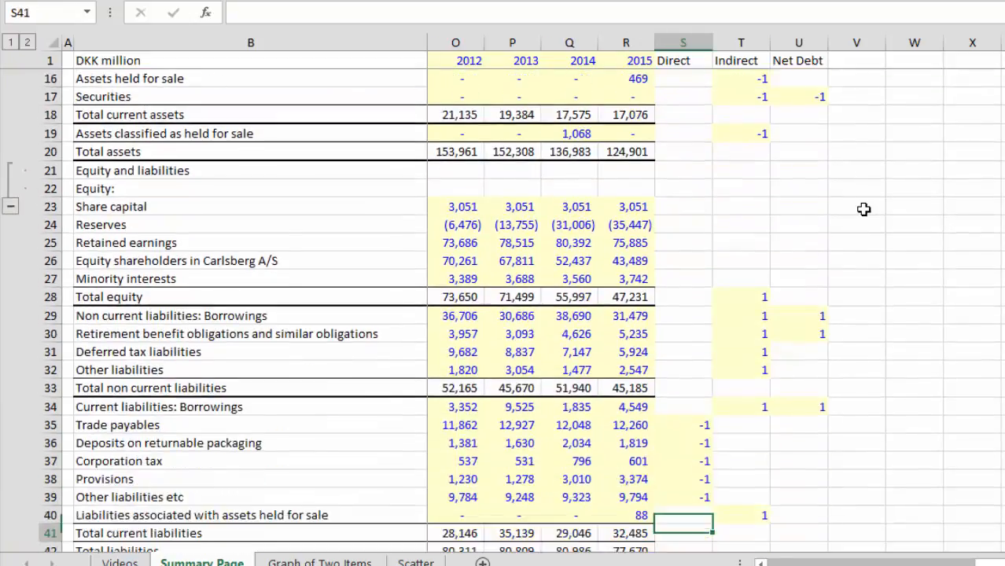
# Step: Check which liabilities carry a Direct multiplier, focusing on the rows from Trade payables to Other liabilities etc
pyautogui.press('Up')
pyautogui.press('Up')
pyautogui.press('Up')
pyautogui.press('Up')
pyautogui.press('Up')
pyautogui.press('Up')
pyautogui.press('Up')
pyautogui.press('Up')
pyautogui.press('Up')
pyautogui.press('Up')
pyautogui.press('Up')
pyautogui.press('Up')
pyautogui.press('Up')
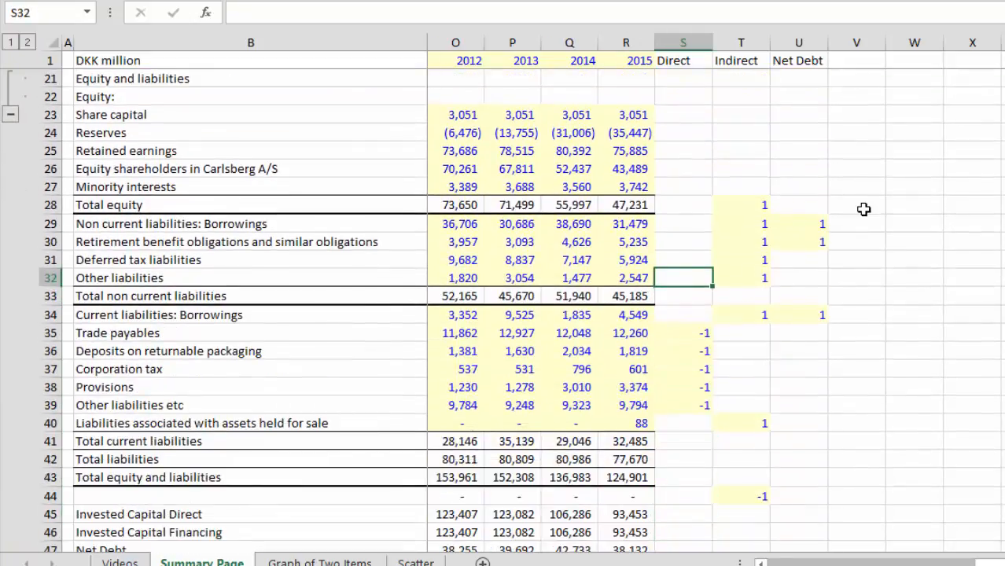
pyautogui.press('Down')
pyautogui.press('Down')
pyautogui.press('Down')
pyautogui.press('Down')
pyautogui.press('Down')
pyautogui.press('Down')
pyautogui.press('Down')
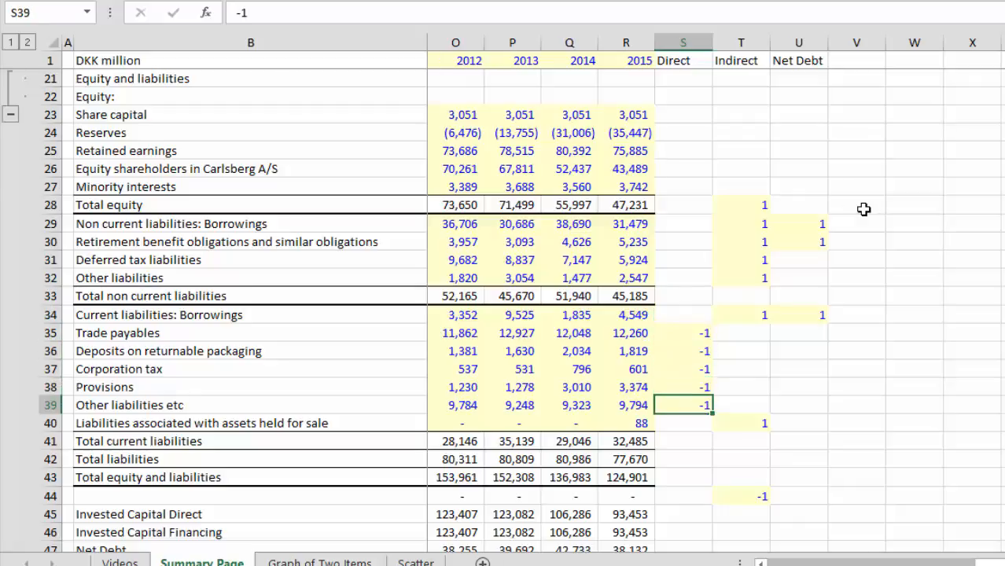
pyautogui.press('Down')
pyautogui.press('Up')
pyautogui.press('Up')
pyautogui.press('Up')
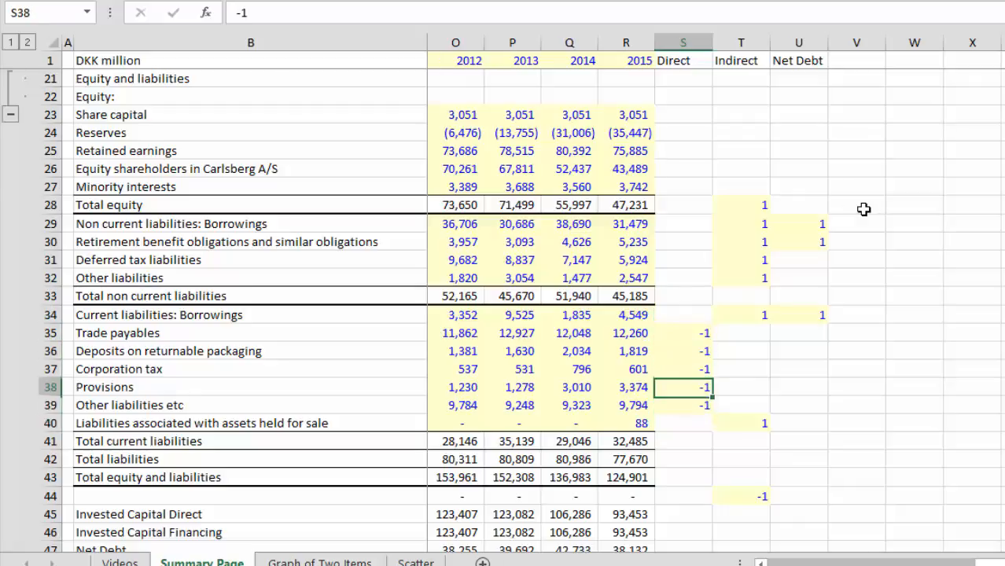
pyautogui.press('Down')
pyautogui.press('Down')
pyautogui.press('Right')
pyautogui.press('Right')
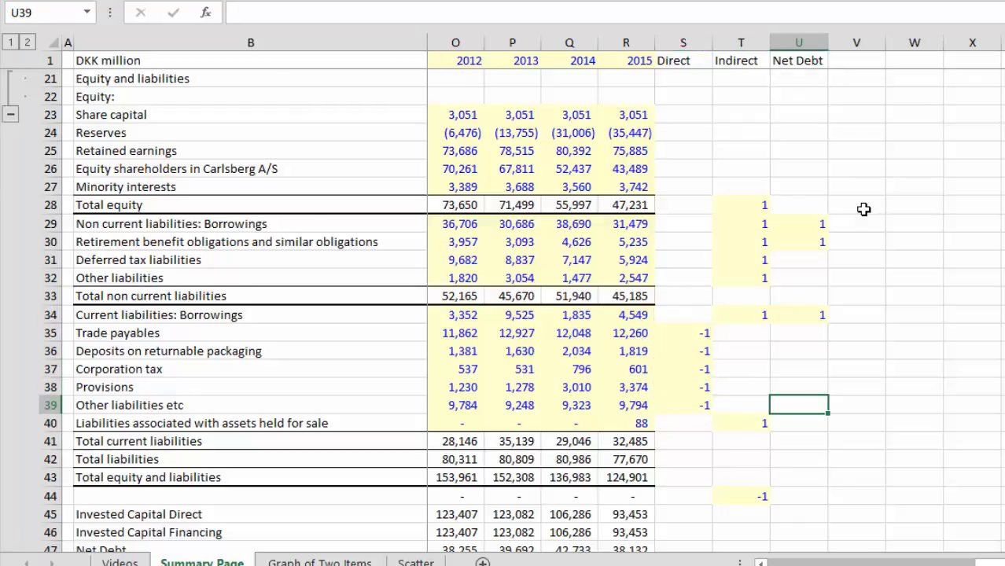
# Step: Examine the Indirect column's multipliers on the asset rows, including Cash and cash equivalents, Assets held for sale and Securities
pyautogui.press('Left')
pyautogui.press('Up')
pyautogui.press('Up')
pyautogui.press('Up')
pyautogui.press('Up')
pyautogui.press('Up')
pyautogui.press('Up')
pyautogui.press('Up')
pyautogui.press('Up')
pyautogui.press('Up')
pyautogui.press('Up')
pyautogui.press('Up')
pyautogui.press('Up')
pyautogui.press('Up')
pyautogui.press('Up')
pyautogui.press('Up')
pyautogui.press('Up')
pyautogui.press('Up')
pyautogui.press('Up')
pyautogui.press('Up')
pyautogui.press('Up')
pyautogui.press('Up')
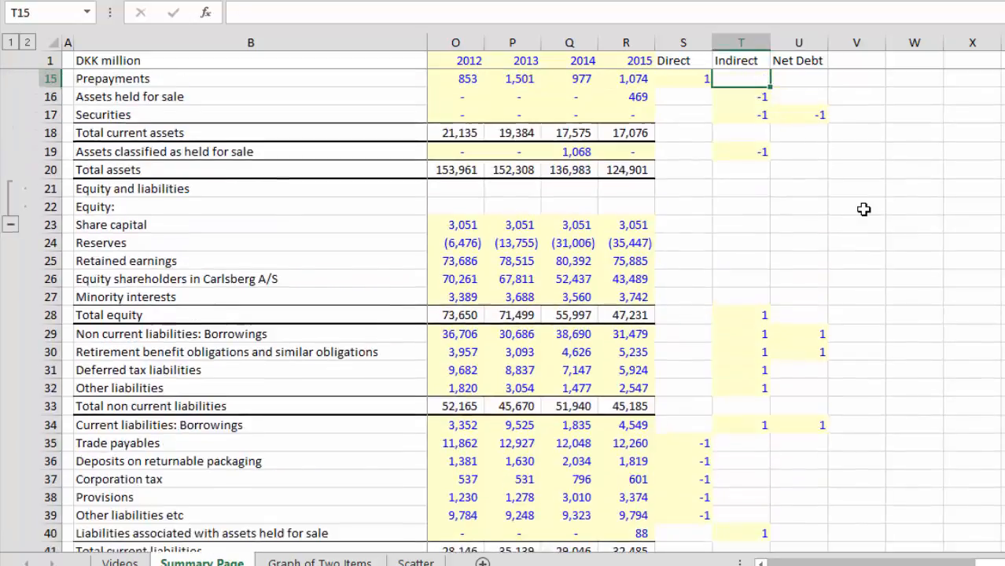
pyautogui.press('Down')
pyautogui.press('Down')
pyautogui.press('Down')
pyautogui.press('Down')
pyautogui.press('Down')
pyautogui.press('Down')
pyautogui.press('Down')
pyautogui.press('Down')
pyautogui.press('Down')
pyautogui.press('Down')
pyautogui.press('Down')
pyautogui.press('Down')
pyautogui.press('Down')
pyautogui.press('Down')
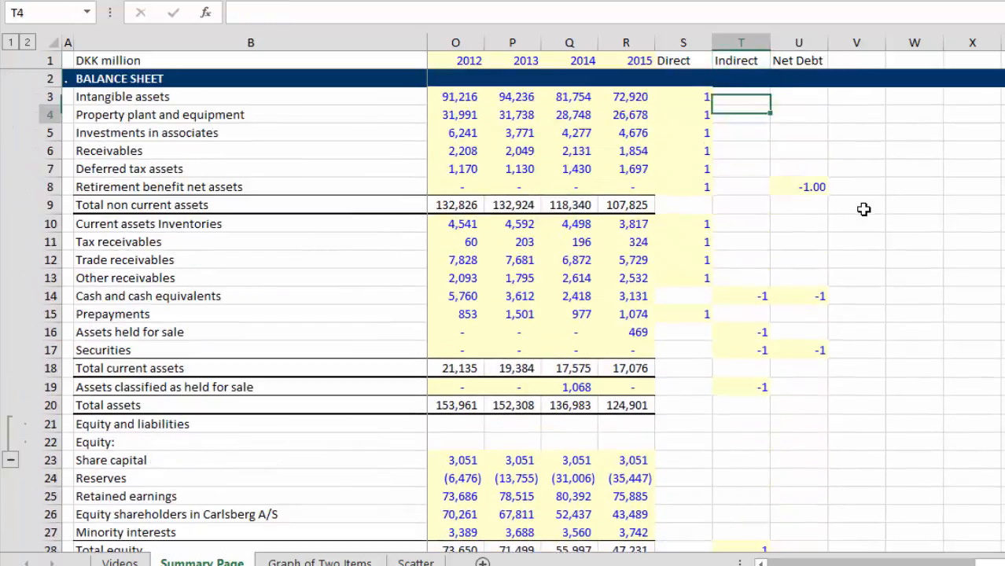
pyautogui.press('Up')
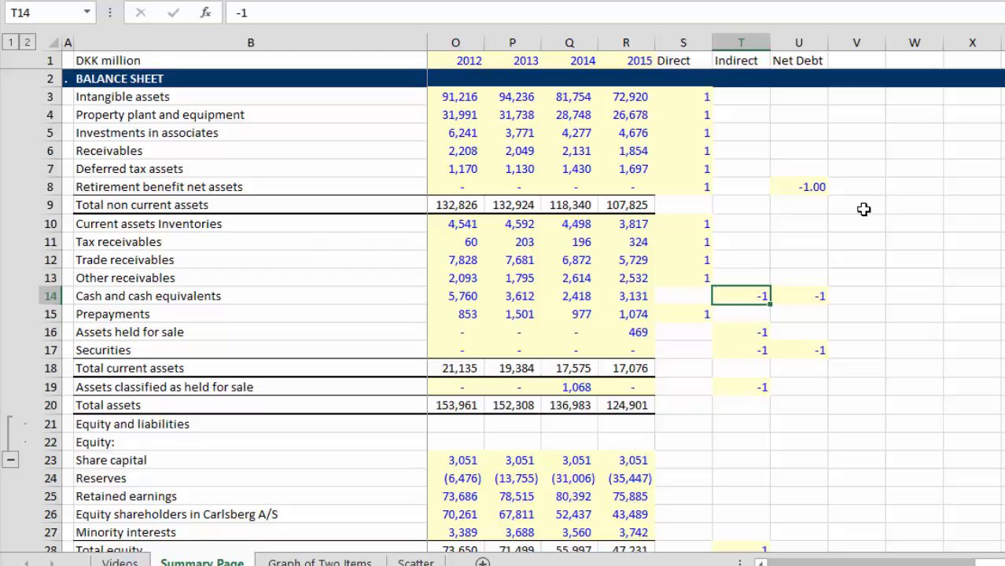
pyautogui.press('Down')
pyautogui.press('Down')
pyautogui.press('Down')
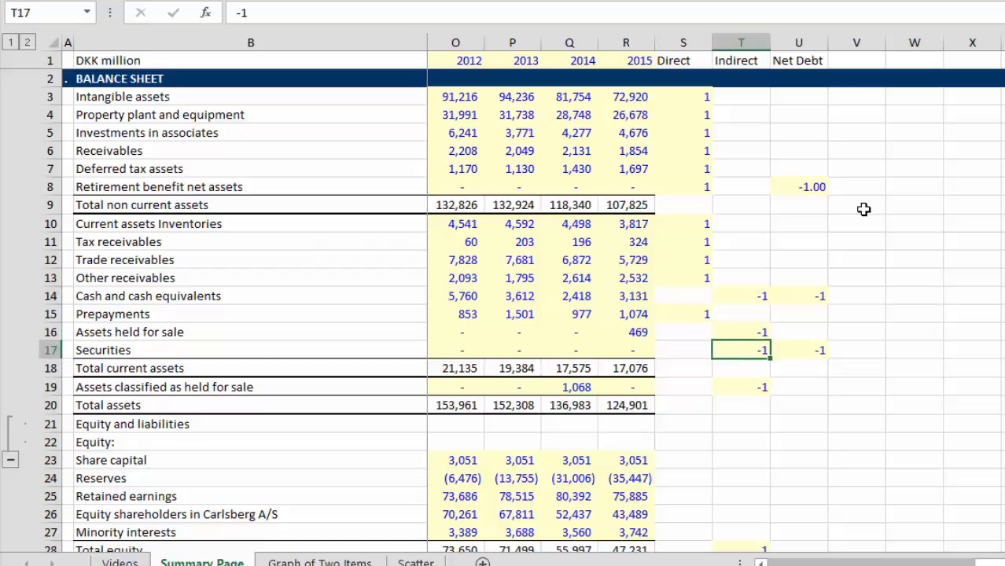
pyautogui.press('Up')
# Step: Examine the Indirect column's multipliers on the equity and liability rows, ending at Total equity
pyautogui.press('Down')
pyautogui.press('Down')
pyautogui.press('Down')
pyautogui.press('Down')
pyautogui.press('Down')
pyautogui.press('Down')
pyautogui.press('Down')
pyautogui.press('Down')
pyautogui.press('Down')
pyautogui.press('Down')
pyautogui.press('Down')
pyautogui.press('Down')
pyautogui.press('Down')
pyautogui.press('Down')
pyautogui.press('Down')
pyautogui.press('Down')
pyautogui.press('Down')
pyautogui.press('Down')
pyautogui.press('Down')
pyautogui.press('Down')
pyautogui.press('Down')
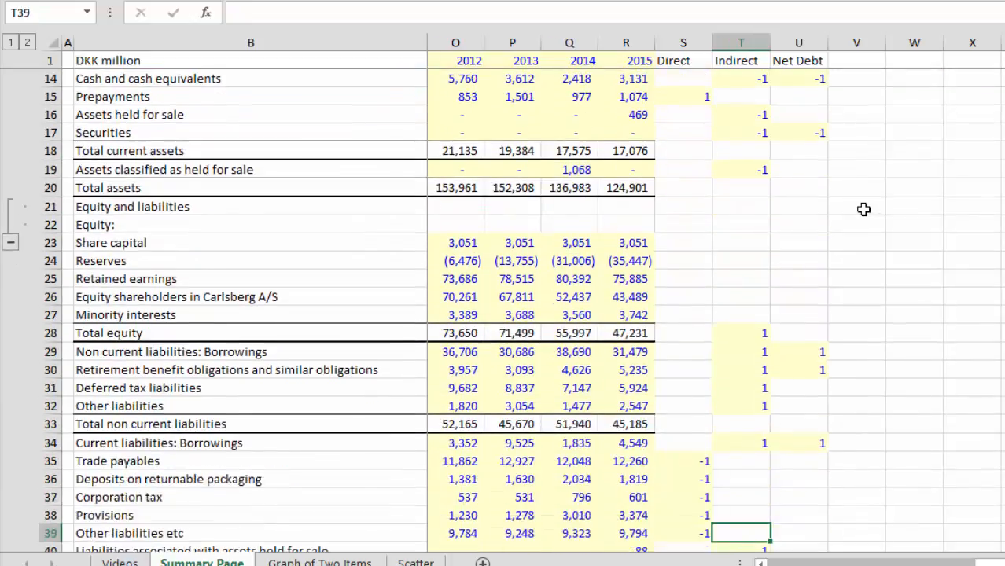
pyautogui.press('Down')
pyautogui.press('Up')
pyautogui.press('Up')
pyautogui.press('Up')
pyautogui.press('Up')
pyautogui.press('Up')
pyautogui.press('Up')
pyautogui.press('Up')
pyautogui.press('Up')
pyautogui.press('Up')
pyautogui.press('Up')
pyautogui.press('Up')
pyautogui.press('Up')
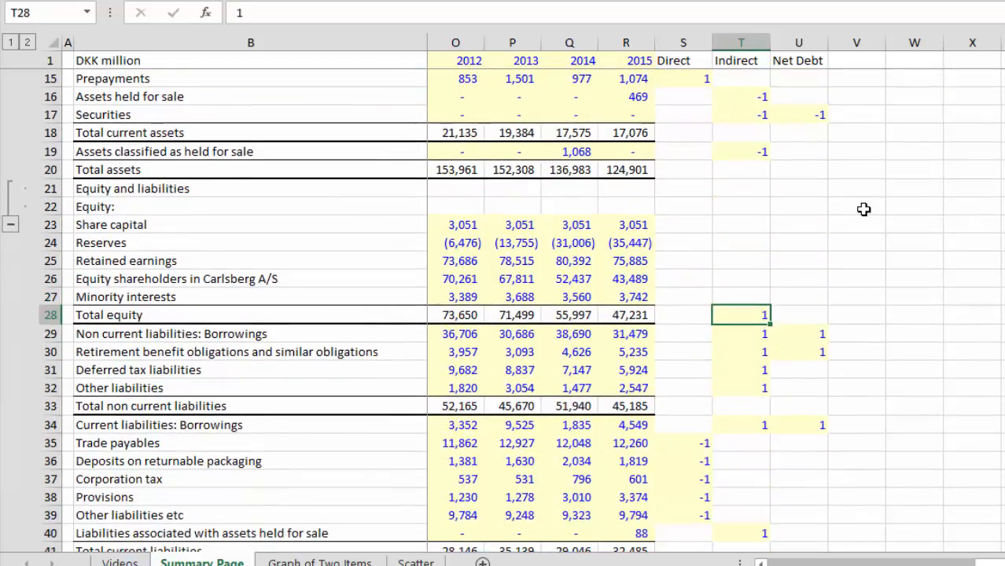
# Step: Examine the Indirect multipliers from the non-current borrowings down through the current liabilities to Total equity and liabilities
pyautogui.press('Down')
pyautogui.press('Down')
pyautogui.press('Down')
pyautogui.press('Down')
pyautogui.press('Down')
pyautogui.press('Down')
pyautogui.press('Down')
pyautogui.press('Down')
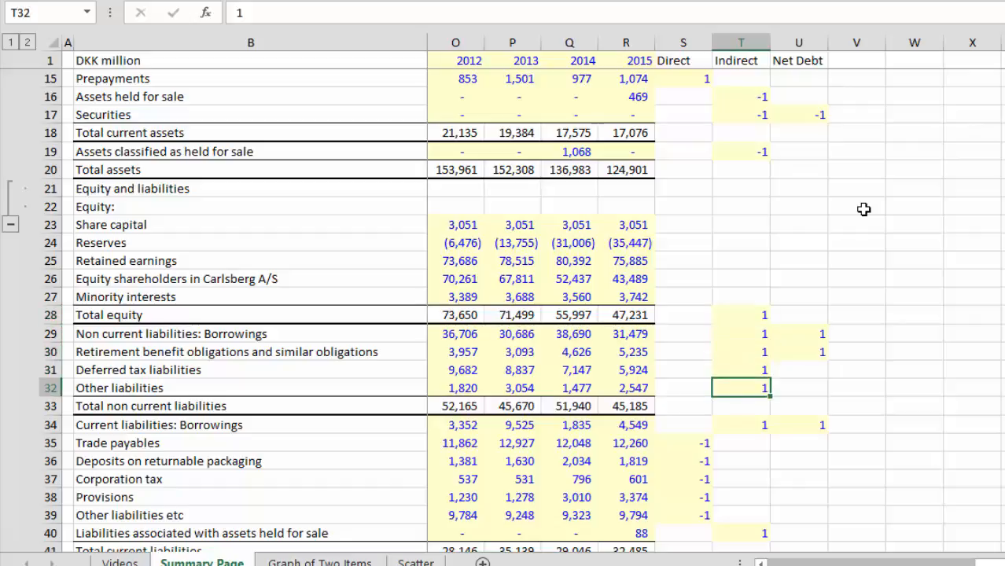
pyautogui.press('Down')
pyautogui.press('Down')
pyautogui.press('Down')
pyautogui.press('Down')
pyautogui.press('Down')
pyautogui.press('Down')
pyautogui.press('Down')
pyautogui.press('Down')
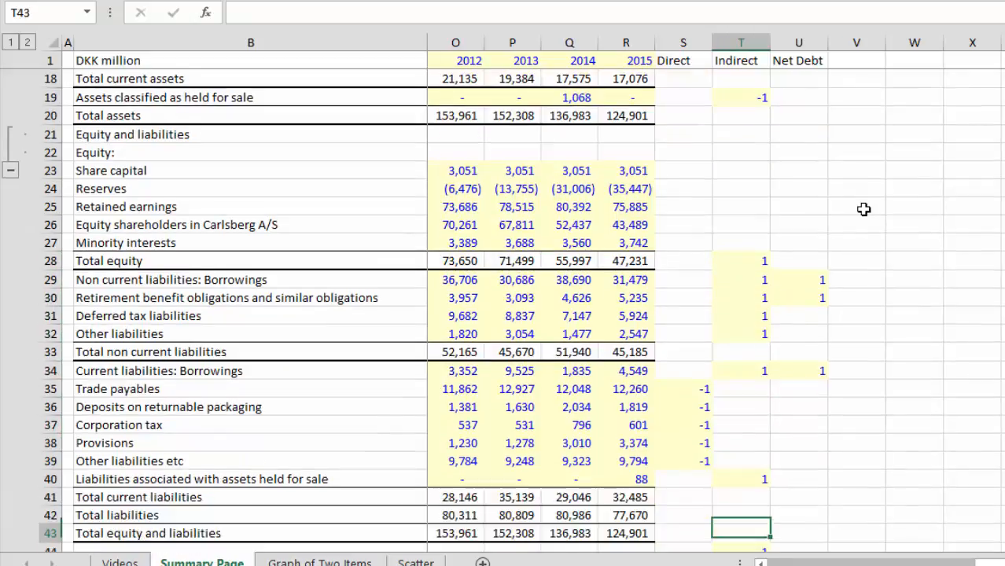
# Step: Check the Indirect multiplier on Liabilities associated with assets held for sale
pyautogui.press('Up')
pyautogui.press('Up')
pyautogui.press('Up')
pyautogui.press('Up')
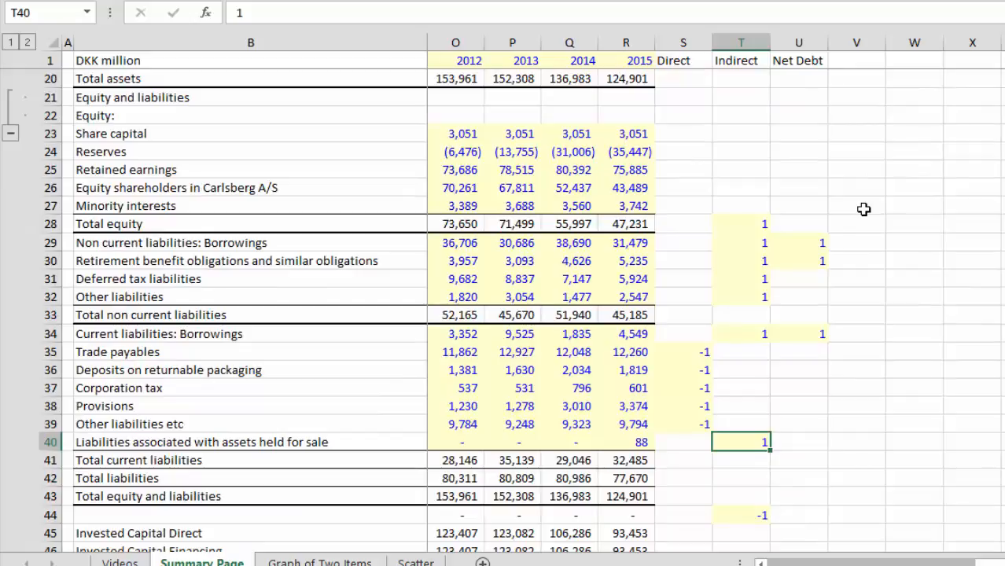
pyautogui.press('Right')
pyautogui.press('Left')
pyautogui.press('Down')
# Step: Trace the Net Debt multipliers upward from the current liabilities to the balance sheet's asset rows
pyautogui.press('Up')
pyautogui.press('Up')
pyautogui.press('Right')
pyautogui.press('Up')
pyautogui.press('Up')
pyautogui.press('Up')
pyautogui.press('Up')
pyautogui.press('Up')
pyautogui.press('Up')
pyautogui.press('Up')
pyautogui.press('Up')
pyautogui.press('Up')
pyautogui.press('Up')
pyautogui.press('Up')
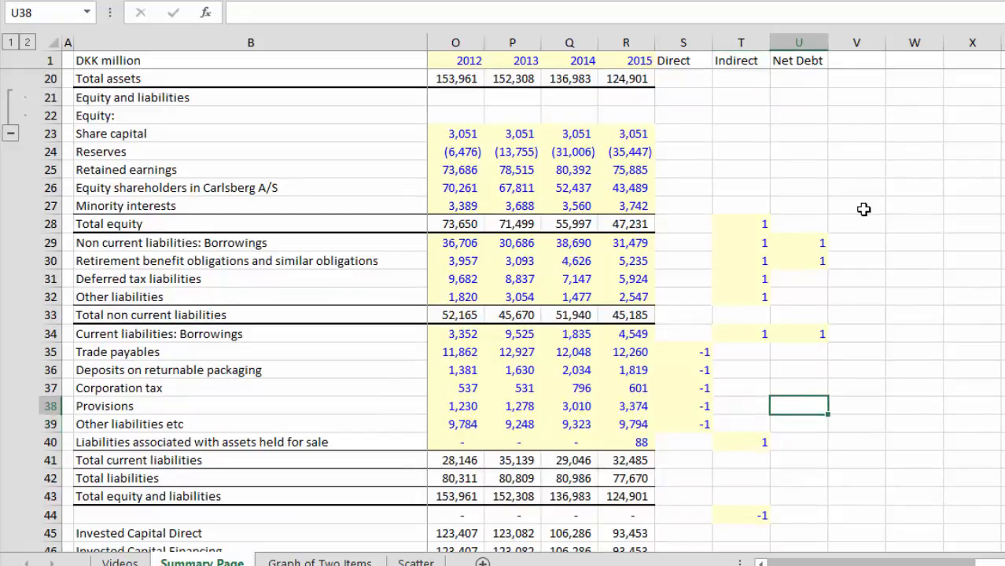
pyautogui.press('Up')
pyautogui.press('Up')
pyautogui.press('Up')
pyautogui.press('Up')
pyautogui.press('Up')
pyautogui.press('Up')
pyautogui.press('Up')
pyautogui.press('Up')
pyautogui.press('Up')
pyautogui.press('Up')
pyautogui.press('Up')
pyautogui.press('Up')
pyautogui.press('Up')
pyautogui.press('Up')
pyautogui.press('Up')
pyautogui.press('Up')
pyautogui.press('Up')
pyautogui.press('Up')
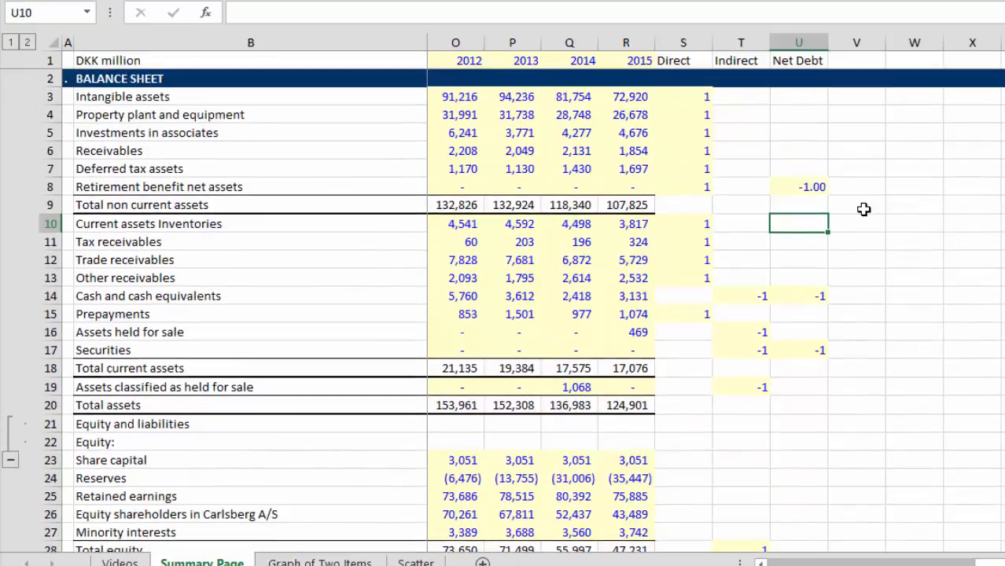
# Step: Trace the Net Debt multipliers back down from Cash and cash equivalents and Securities to the borrowings and retirement benefit rows
pyautogui.press('Down')
pyautogui.press('Down')
pyautogui.press('Down')
pyautogui.press('Down')
pyautogui.press('Down')
pyautogui.press('Down')
pyautogui.press('Down')
pyautogui.press('Down')
pyautogui.press('Down')
pyautogui.press('Down')
pyautogui.press('Down')
pyautogui.press('Down')
pyautogui.press('Down')
pyautogui.press('Down')
pyautogui.press('Down')
pyautogui.press('Down')
pyautogui.press('Down')
pyautogui.press('Down')
pyautogui.press('Down')
pyautogui.press('Down')
# Step: Inspect the 2005 Invested Capital Direct formula that multiplies the balance sheet rows by the Direct column
pyautogui.press('Down')
pyautogui.press('Down')
pyautogui.press('Down')
pyautogui.press('Down')
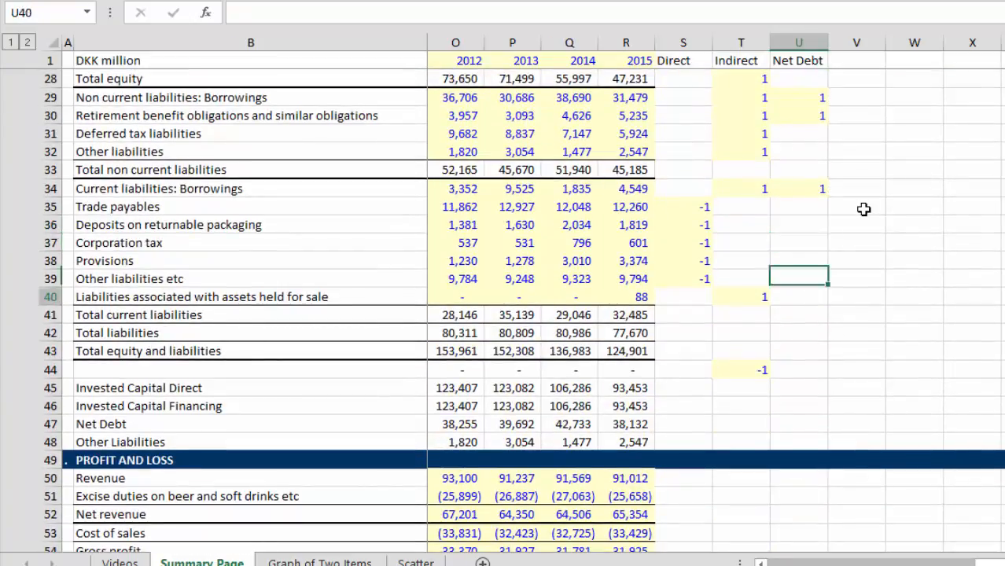
pyautogui.press('Down')
pyautogui.press('Down')
pyautogui.press('Down')
pyautogui.press('Down')
pyautogui.press('Left')
pyautogui.press('Down')
pyautogui.press('Down')
pyautogui.press('Left')
pyautogui.press('Left')
pyautogui.press('Left')
pyautogui.press('Left')
pyautogui.press('Left')
pyautogui.press('Left')
pyautogui.press('Left')
pyautogui.press('Left')
pyautogui.press('Left')
pyautogui.press('Left')
pyautogui.press('Left')
pyautogui.press('Left')
pyautogui.press('Left')
pyautogui.press('Left')
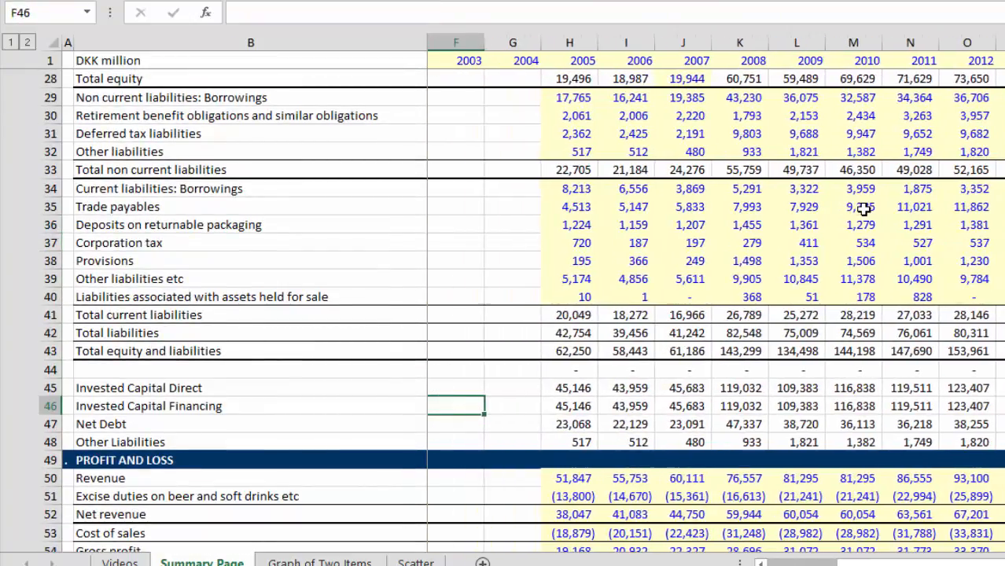
pyautogui.press('Right')
pyautogui.press('Up')
pyautogui.press('Right')
pyautogui.press('F2')
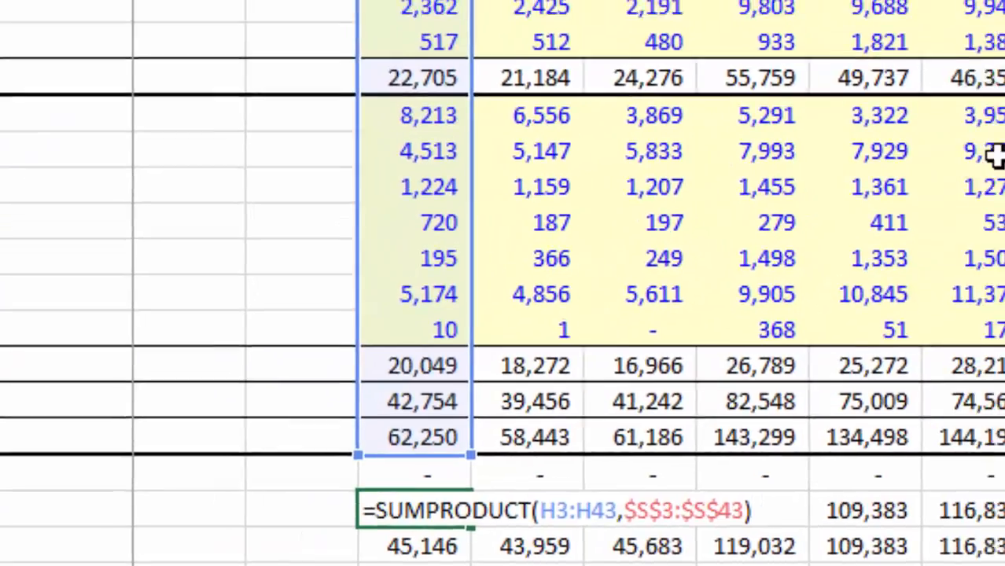
pyautogui.press('Escape')
# Step: Follow the Invested Capital Direct figures across the years to 2015
pyautogui.press('Right')
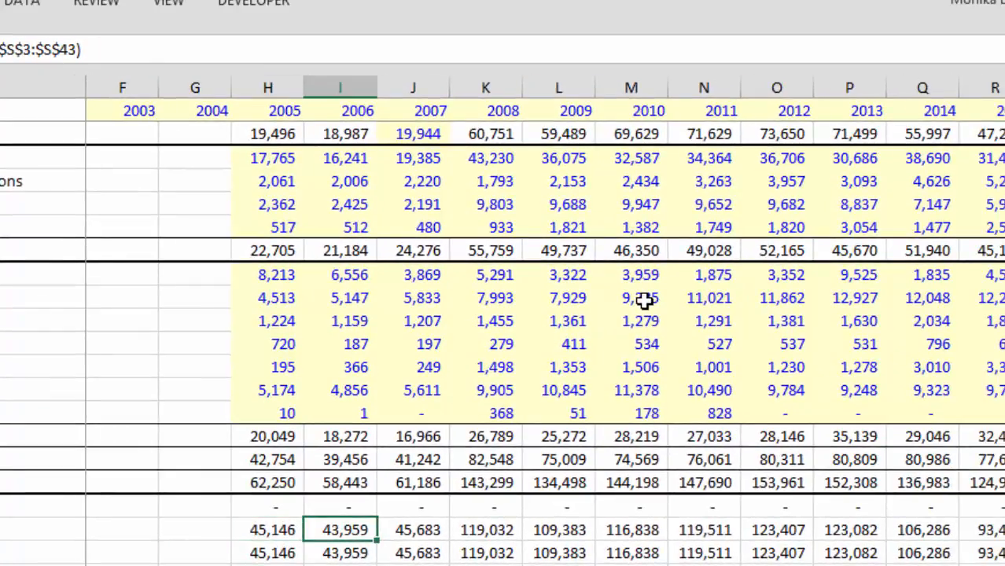
pyautogui.hotkey('ctrl', 'Right')
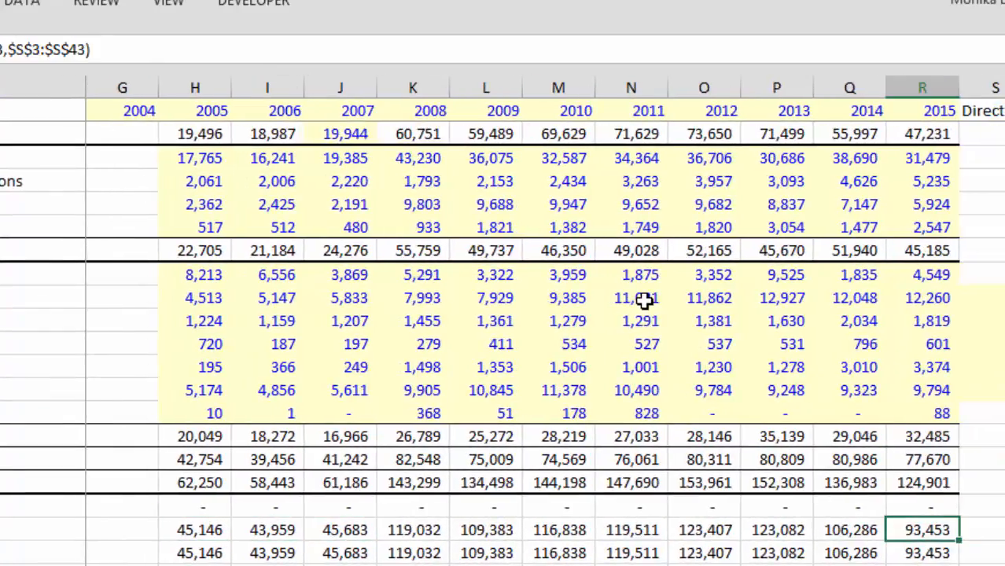
pyautogui.press('Left')
pyautogui.press('Left')
pyautogui.press('Left')
pyautogui.press('Left')
pyautogui.press('Left')
pyautogui.press('Left')
pyautogui.press('Left')
pyautogui.press('Left')
pyautogui.press('Left')
pyautogui.press('Left')
pyautogui.press('Left')
pyautogui.press('Left')
pyautogui.press('Left')
pyautogui.press('Left')
pyautogui.press('Left')
pyautogui.press('Left')
pyautogui.press('Left')
# Step: Inspect the 2005 Invested Capital Financing formula that multiplies the balance sheet rows by the Indirect column
pyautogui.press('Down')
pyautogui.press('Right')
pyautogui.press('Right')
pyautogui.press('Right')
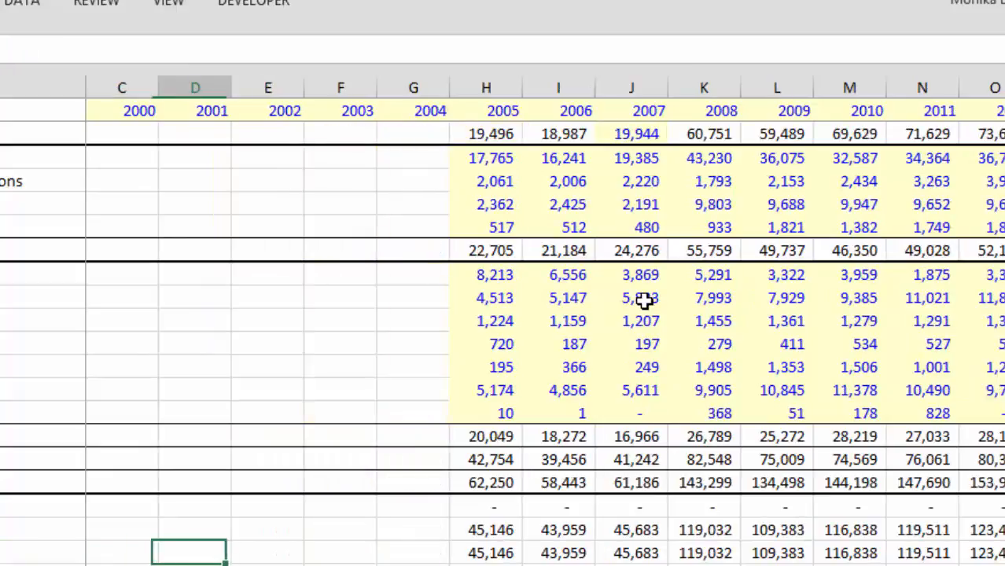
pyautogui.press('Right')
pyautogui.press('Right')
pyautogui.press('Right')
pyautogui.press('F2')
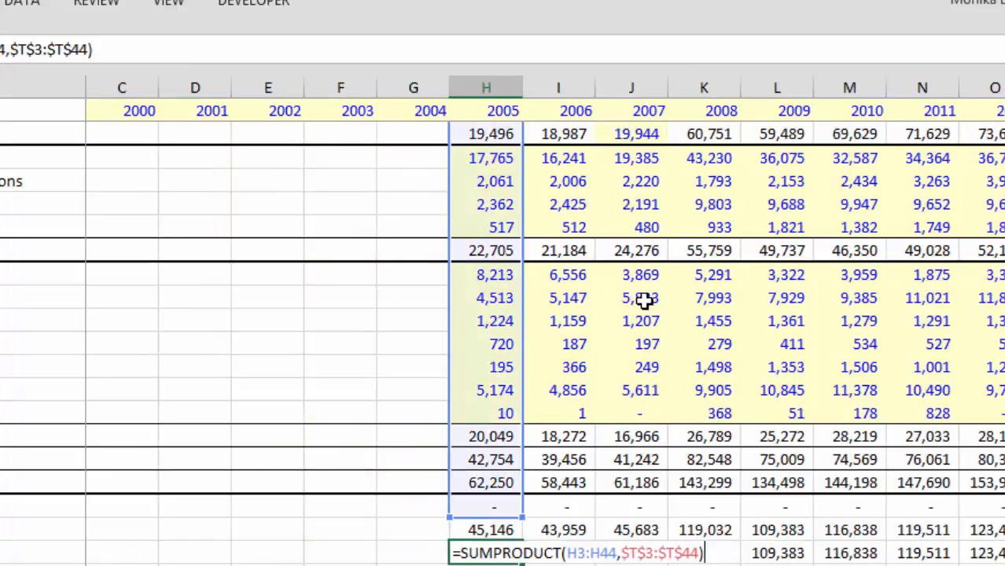
pyautogui.press('Return')
# Step: Follow the Invested Capital Financing figures across the years and compare them with the Indirect multipliers on the liability rows
pyautogui.press('Up')
pyautogui.press('Right')
pyautogui.press('Right')
pyautogui.press('Right')
pyautogui.press('Right')
pyautogui.press('Right')
pyautogui.press('Right')
pyautogui.press('Right')
pyautogui.press('Right')
pyautogui.press('Right')
pyautogui.press('Right')
pyautogui.press('Right')
pyautogui.press('Right')
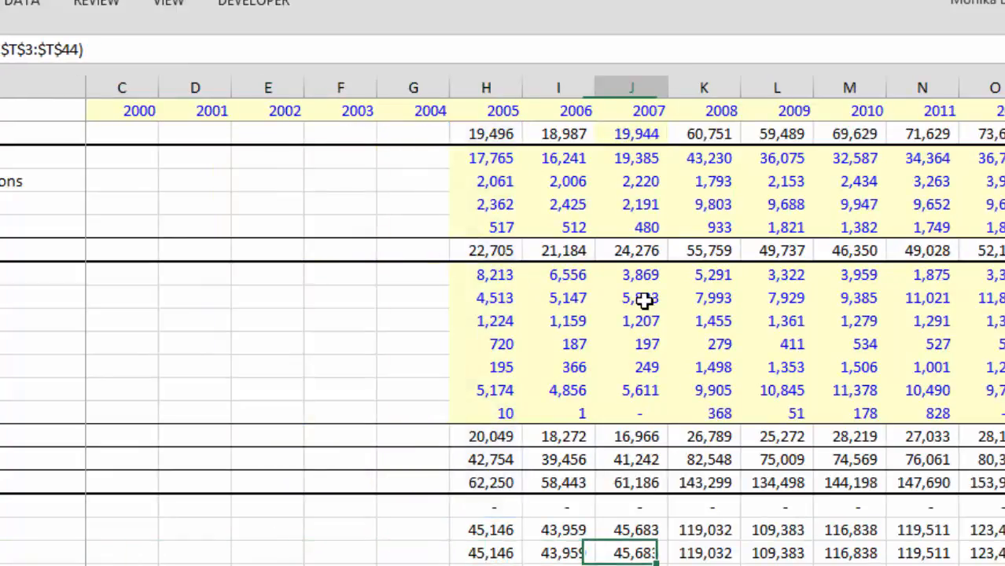
pyautogui.press('Right')
pyautogui.press('Right')
pyautogui.press('Right')
pyautogui.press('Left')
pyautogui.press('Left')
pyautogui.press('Left')
pyautogui.press('pageup')
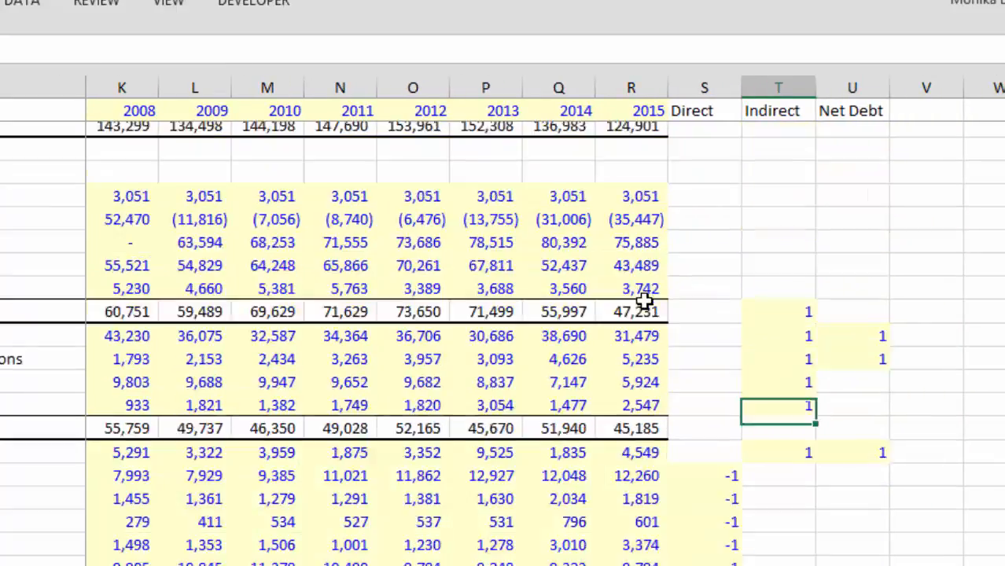
# Step: Inspect the 2005 Net Debt formula that multiplies the balance sheet rows by the Net Debt column
pyautogui.press('pagedown')
pyautogui.press('Left')
pyautogui.press('Left')
pyautogui.press('Left')
pyautogui.press('Left')
pyautogui.press('Left')
pyautogui.press('Left')
pyautogui.press('Left')
pyautogui.press('Left')
pyautogui.press('Left')
pyautogui.press('Left')
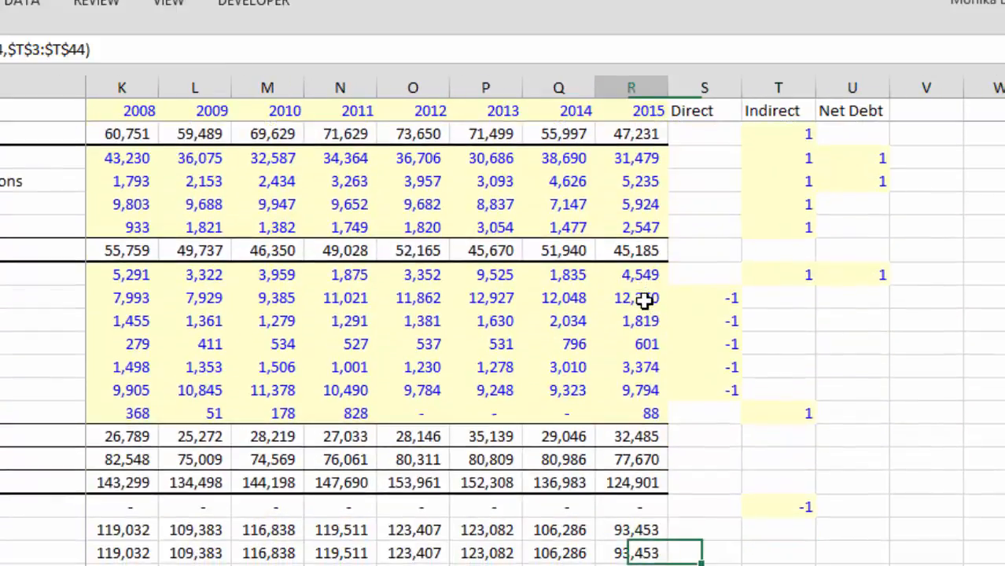
pyautogui.press('Left')
pyautogui.press('Left')
pyautogui.press('Left')
pyautogui.press('Left')
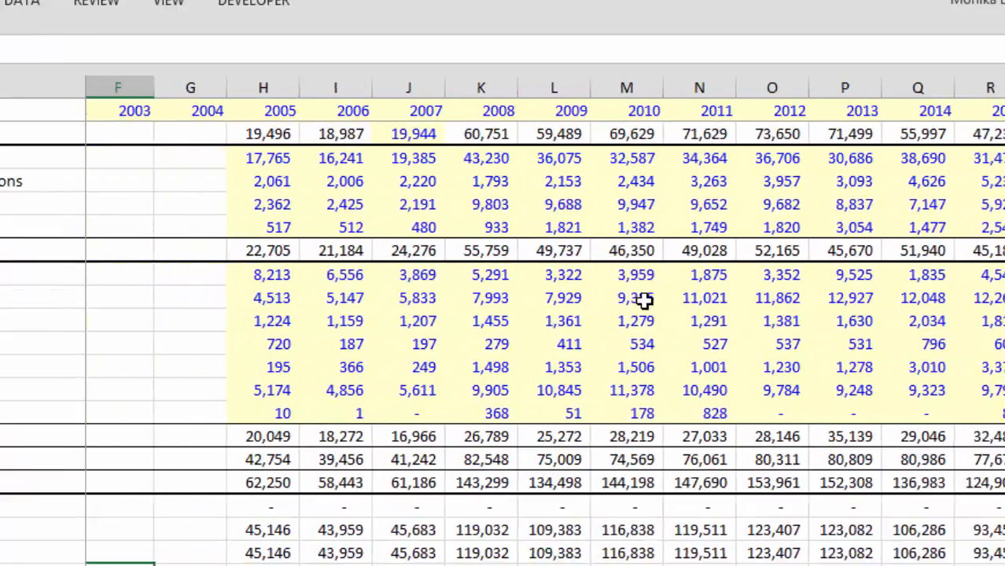
pyautogui.press('Right')
pyautogui.press('Right')
pyautogui.press('F2')
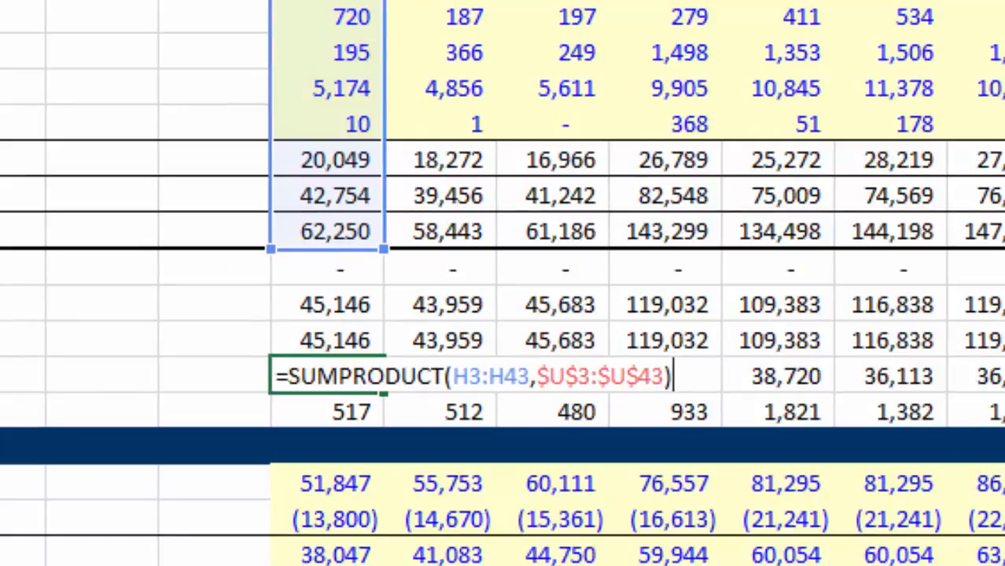
pyautogui.press('Return')
# Step: Review the 2005 invested capital, net debt and other liabilities figures down to the first profit and loss rows
pyautogui.press('Down')
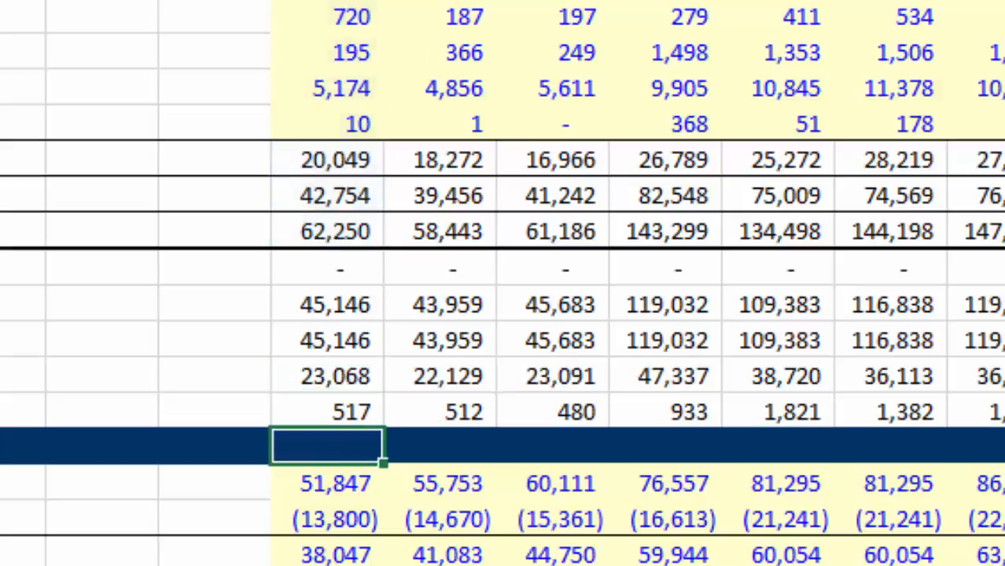
pyautogui.press('Down')
pyautogui.press('Up')
pyautogui.press('Up')
pyautogui.press('Up')
pyautogui.press('Up')
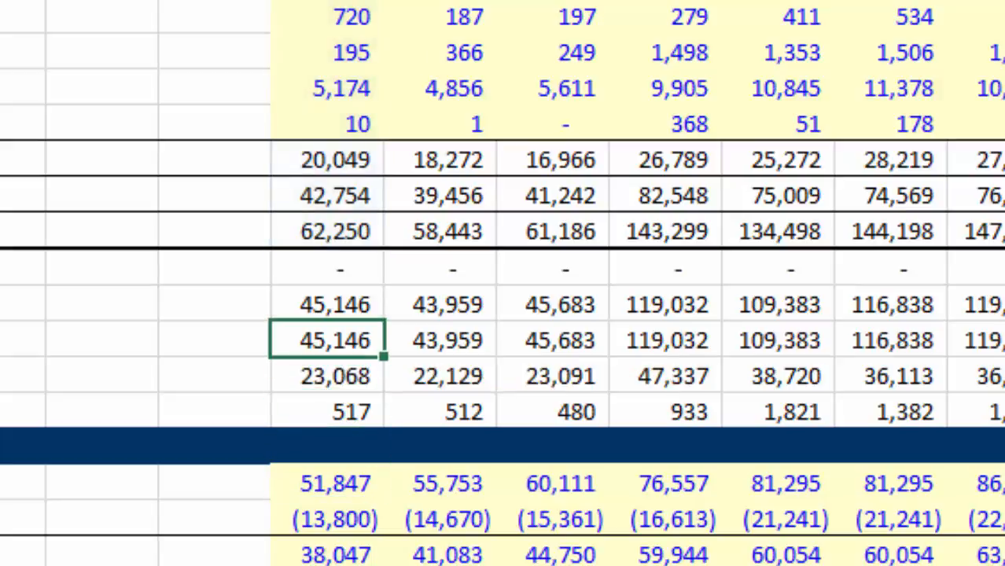
pyautogui.press('Down')
pyautogui.press('Down')
pyautogui.press('Down')
pyautogui.press('Down')
pyautogui.press('Down')
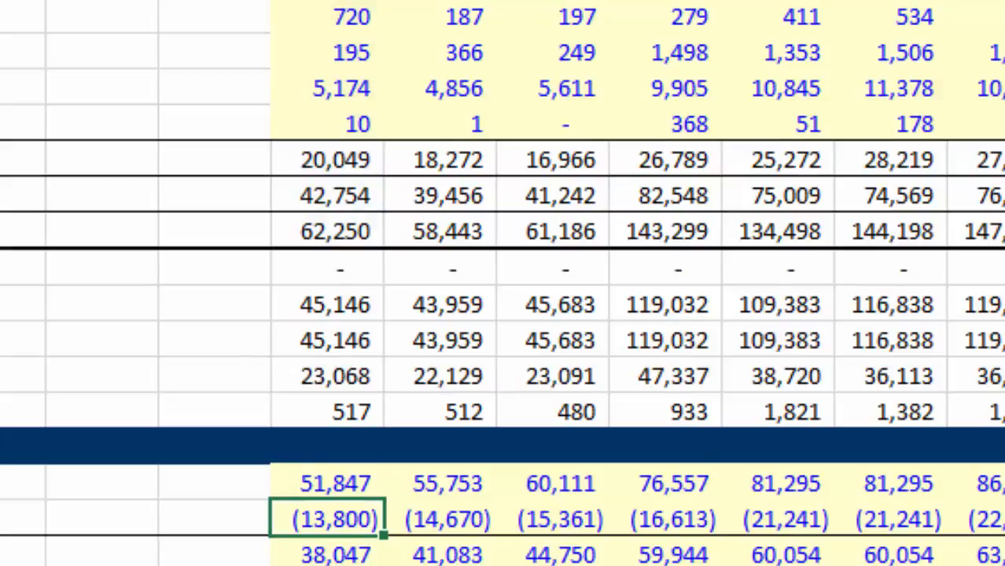
# Step: Browse the profit and loss statement and the statement of cash flow down to the investing activities
pyautogui.press('pagedown')
pyautogui.press('Up')
pyautogui.press('Up')
pyautogui.press('Up')
pyautogui.press('Up')
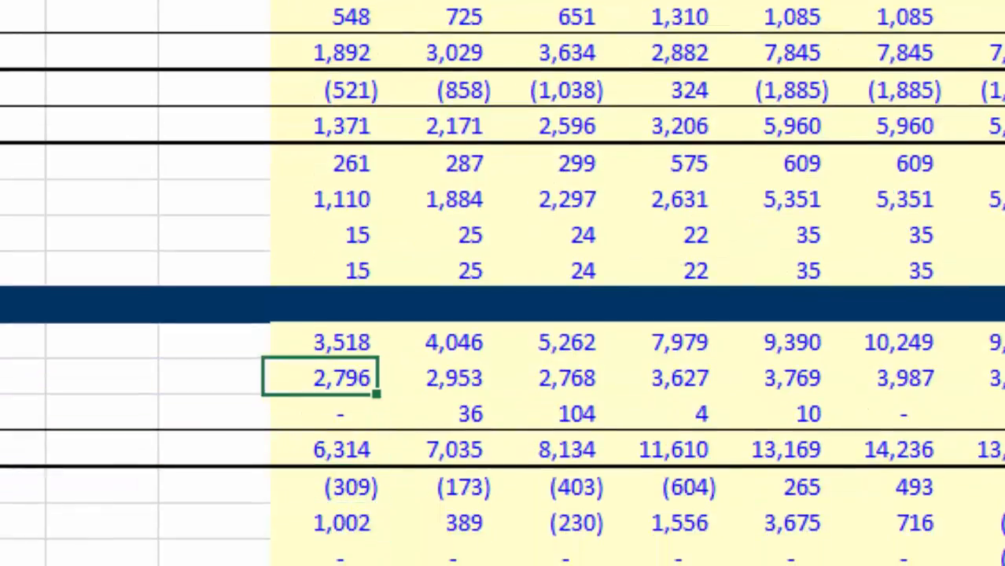
pyautogui.press('Left')
pyautogui.press('Right')
pyautogui.press('pagedown')
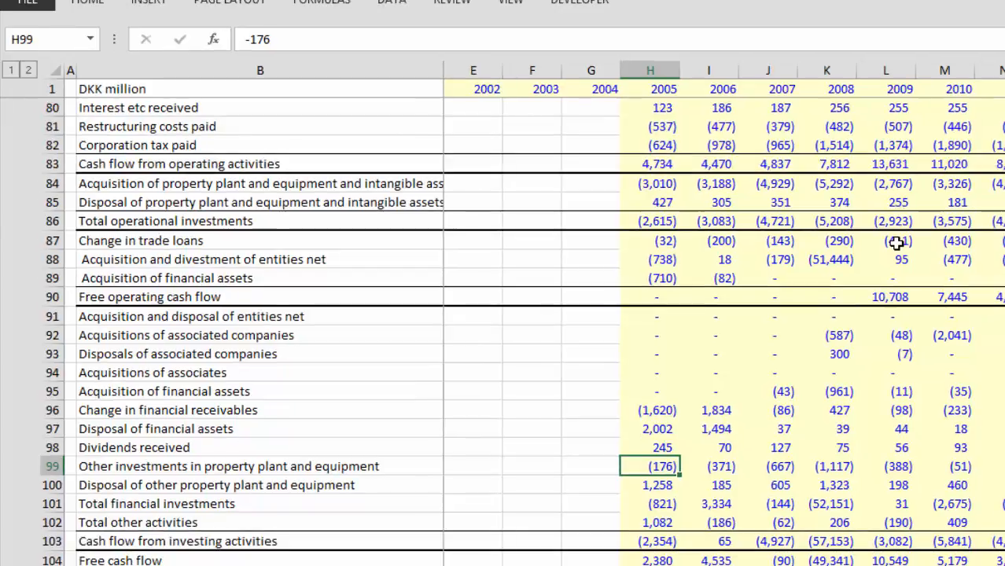
pyautogui.press('pagedown')
pyautogui.press('pageup')
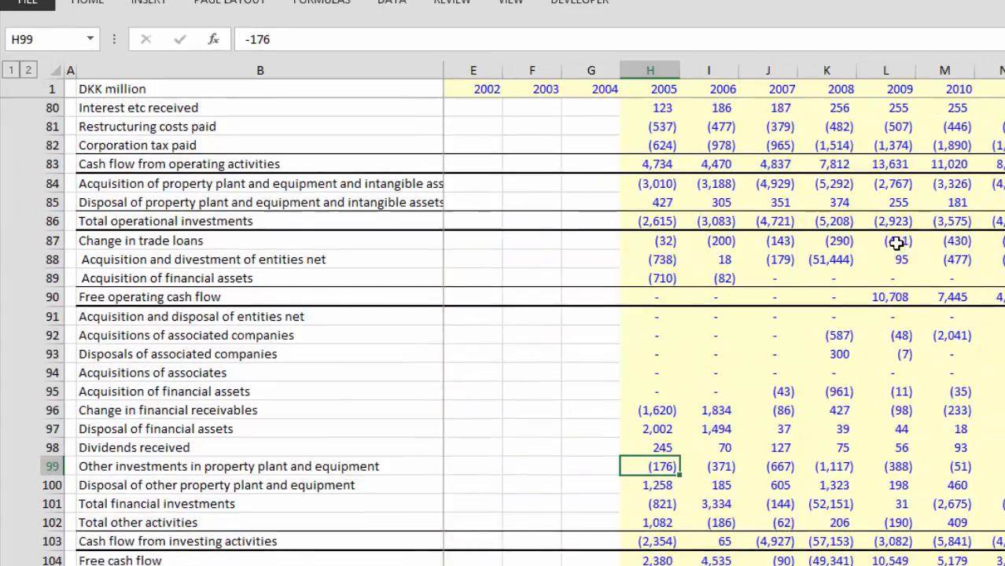
# Step: Return to the start of the statement of cash flow, at the 2005 Operating profit before special items
pyautogui.press('Up')
pyautogui.press('Up')
pyautogui.press('Up')
pyautogui.press('Up')
pyautogui.press('Up')
pyautogui.press('Up')
pyautogui.press('Up')
pyautogui.press('Up')
pyautogui.press('Up')
pyautogui.press('Up')
pyautogui.press('Up')
pyautogui.press('Up')
pyautogui.press('Up')
pyautogui.press('Up')
pyautogui.press('Up')
pyautogui.press('Up')
pyautogui.press('Up')
pyautogui.press('Up')
pyautogui.press('Up')
pyautogui.press('Up')
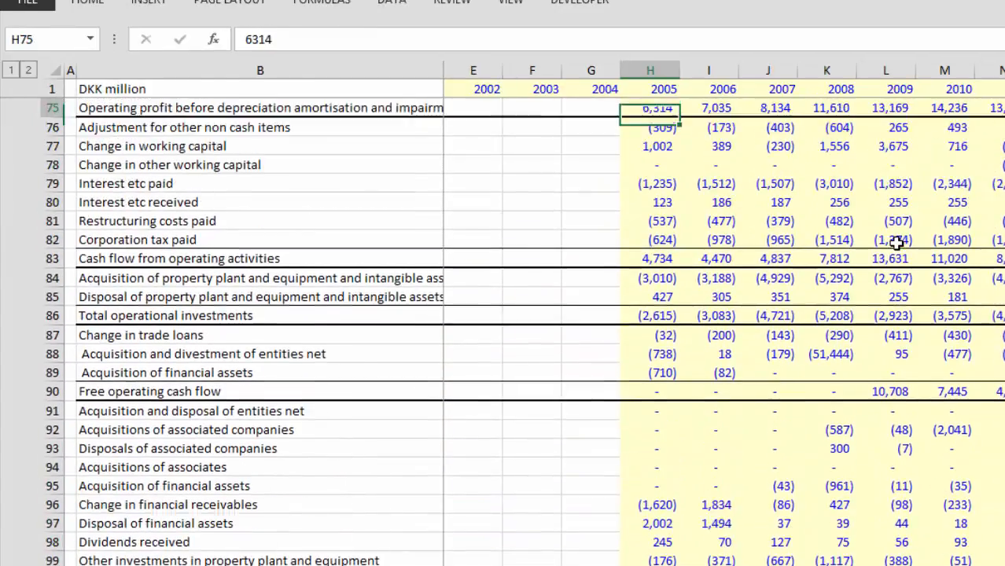
pyautogui.press('Up')
pyautogui.press('Up')
pyautogui.press('Up')
pyautogui.press('Down')
pyautogui.press('Down')
pyautogui.press('Down')
pyautogui.press('Down')
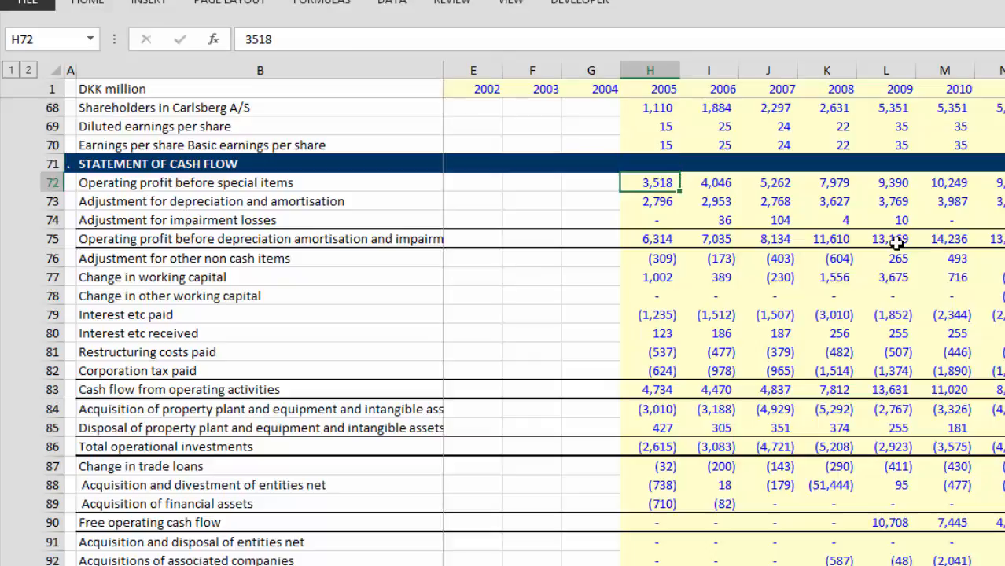
# Step: Read Operating profit before special items across the years to 2015
pyautogui.press('Right')
pyautogui.press('Right')
pyautogui.press('Right')
pyautogui.press('Right')
pyautogui.press('Right')
pyautogui.press('Right')
pyautogui.press('Right')
pyautogui.press('Right')
pyautogui.press('Right')
pyautogui.press('Right')
pyautogui.press('Right')
pyautogui.press('Right')
pyautogui.press('Right')
pyautogui.press('Right')
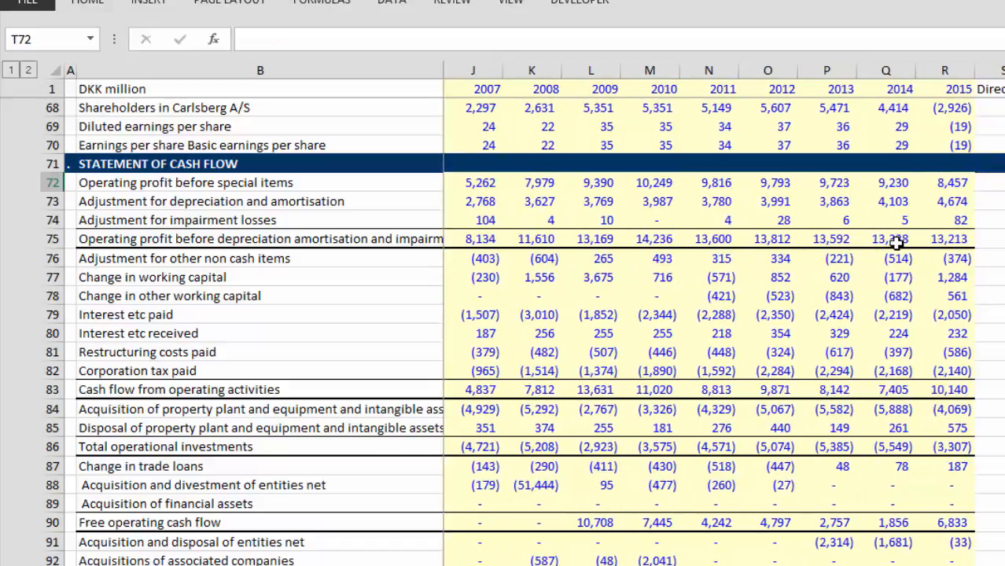
pyautogui.press('Left')
pyautogui.press('Left')
pyautogui.press('Left')
pyautogui.press('Left')
pyautogui.press('Left')
pyautogui.press('Left')
pyautogui.press('Left')
pyautogui.press('Left')
pyautogui.press('Left')
pyautogui.press('Left')
pyautogui.press('Left')
pyautogui.press('Left')
pyautogui.press('Left')
pyautogui.press('Left')
pyautogui.press('Left')
pyautogui.press('Left')
pyautogui.press('Left')
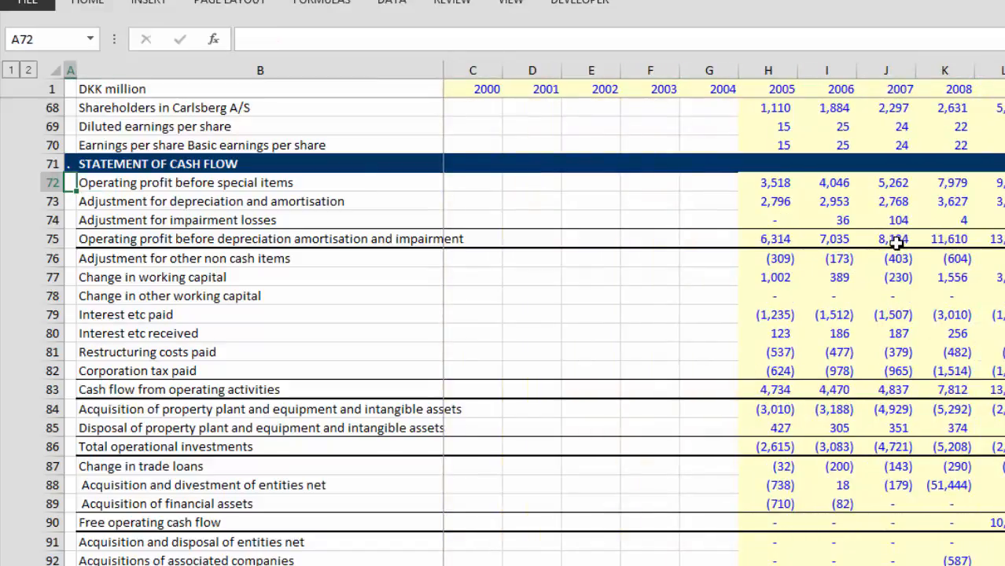
# Step: Read Adjustment for depreciation and amortisation across all the years from 2005
pyautogui.press('Down')
pyautogui.press('Right')
pyautogui.press('Right')
pyautogui.press('Right')
pyautogui.press('Right')
pyautogui.press('Right')
pyautogui.press('Right')
pyautogui.press('Right')
pyautogui.press('Right')
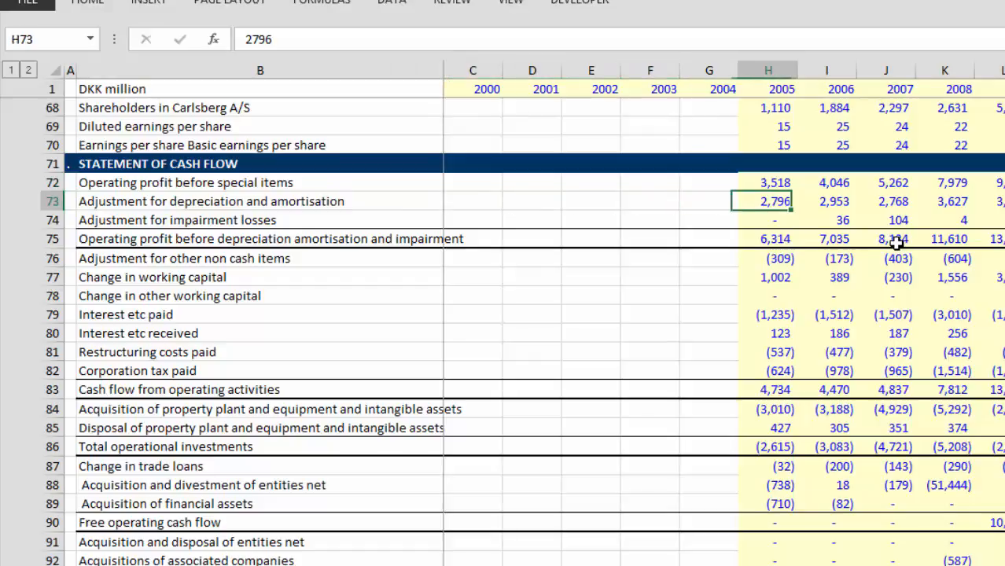
pyautogui.press('Right')
pyautogui.press('Right')
pyautogui.press('Right')
pyautogui.press('Right')
pyautogui.press('Right')
pyautogui.press('Right')
pyautogui.press('Right')
pyautogui.press('Right')
pyautogui.press('Right')
pyautogui.press('Right')
pyautogui.press('Right')
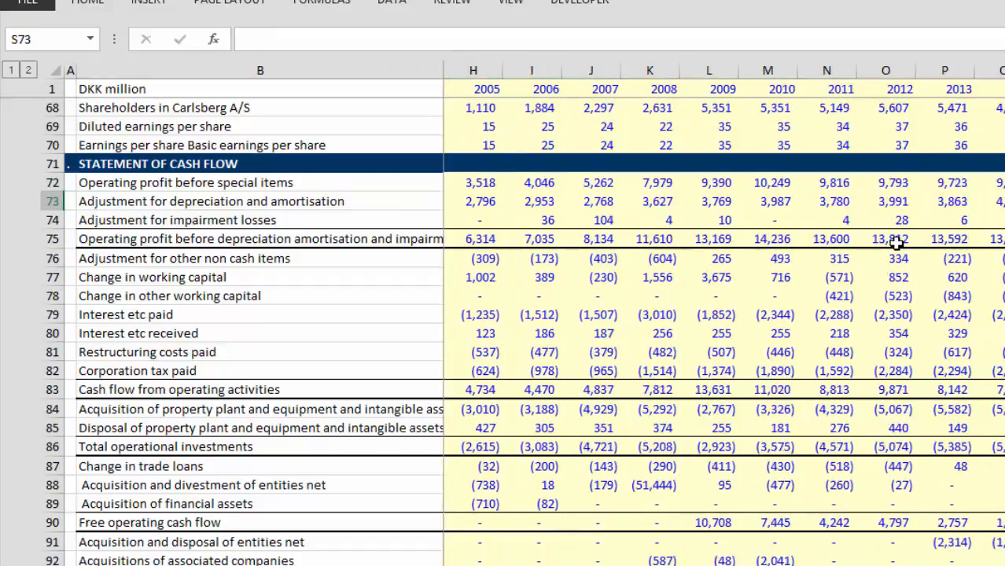
# Step: Check the Adjustment for impairment losses row and the label of the operating profit subtotal beneath it
pyautogui.press('Left')
pyautogui.press('Left')
pyautogui.press('Left')
pyautogui.press('Left')
pyautogui.press('Left')
pyautogui.press('Left')
pyautogui.press('Left')
pyautogui.press('Left')
pyautogui.press('Left')
pyautogui.press('Left')
pyautogui.press('Left')
pyautogui.press('Left')
pyautogui.press('Left')
pyautogui.press('Left')
pyautogui.press('Left')
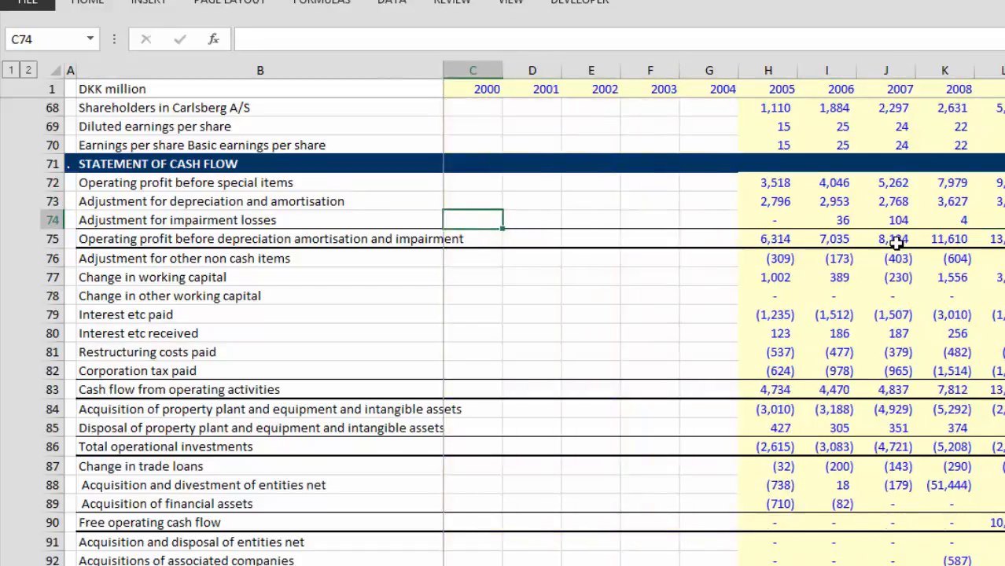
pyautogui.press('Right')
pyautogui.press('Right')
pyautogui.press('Left')
pyautogui.press('Left')
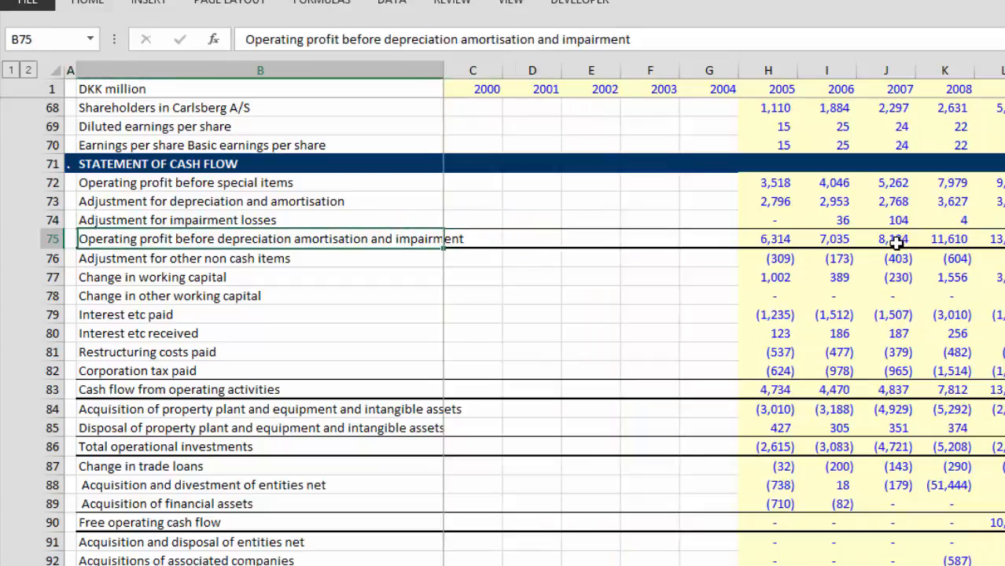
# Step: Examine Operating profit before depreciation amortisation and impairment across the yearly columns
pyautogui.press('Right')
pyautogui.press('Right')
pyautogui.press('Right')
pyautogui.press('Right')
pyautogui.press('Right')
pyautogui.press('Right')
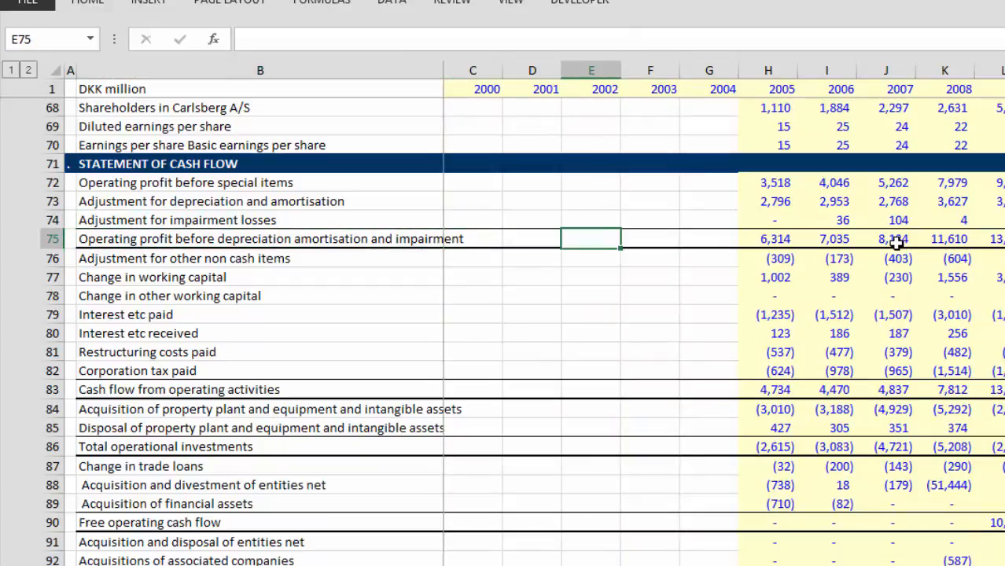
pyautogui.press('Right')
pyautogui.press('Right')
pyautogui.press('Right')
pyautogui.press('Right')
pyautogui.press('Right')
pyautogui.press('Right')
pyautogui.press('Right')
pyautogui.press('Right')
pyautogui.press('Right')
pyautogui.press('Right')
pyautogui.press('Right')
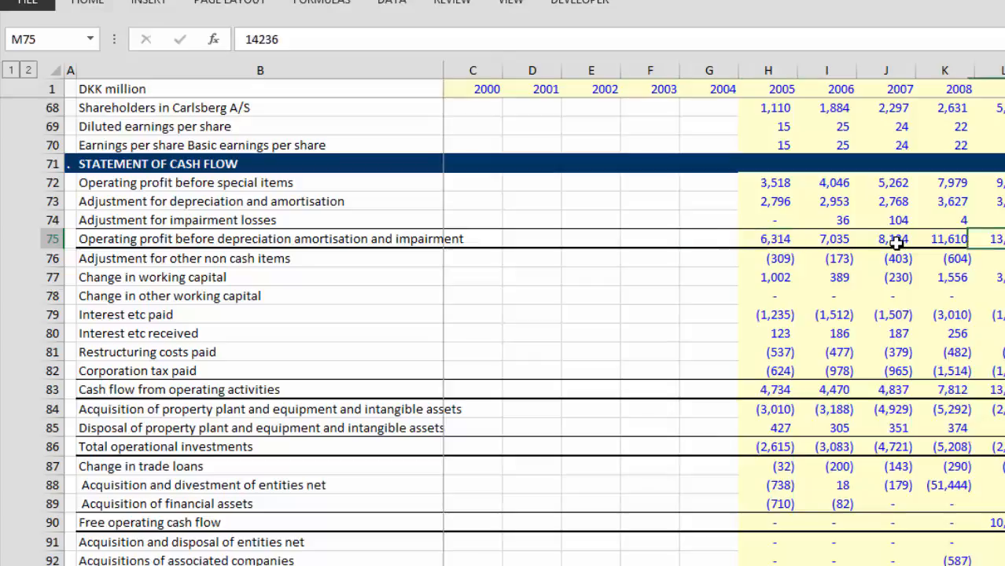
pyautogui.press('Left')
pyautogui.press('Left')
pyautogui.press('Left')
pyautogui.press('Left')
pyautogui.press('Left')
pyautogui.press('Left')
pyautogui.press('Left')
pyautogui.press('Left')
pyautogui.press('Left')
pyautogui.press('Left')
pyautogui.press('Left')
pyautogui.press('Left')
pyautogui.press('Left')
pyautogui.press('Left')
pyautogui.press('Left')
pyautogui.press('Left')
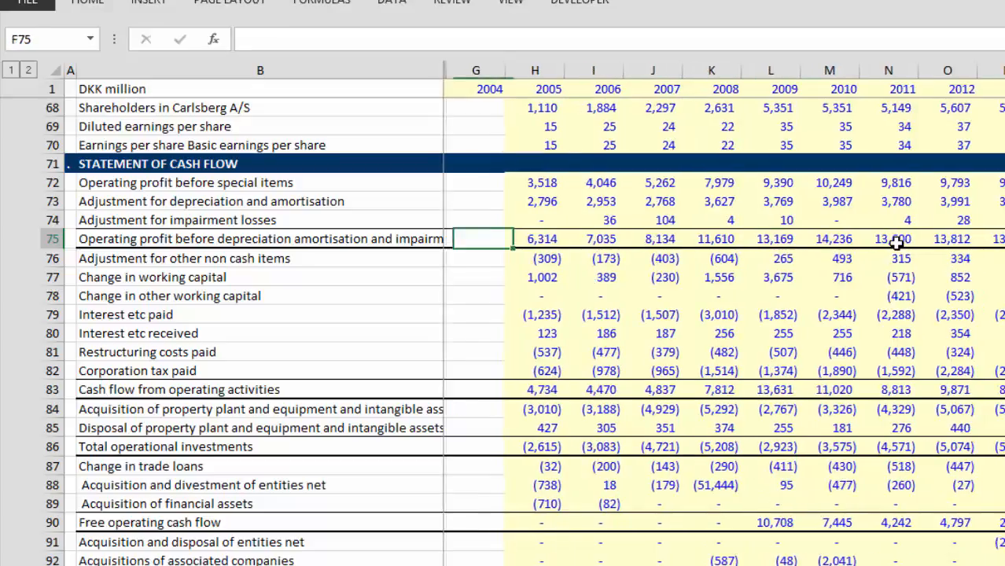
pyautogui.press('Right')
pyautogui.press('Right')
pyautogui.press('Right')
pyautogui.press('Right')
# Step: Read the row 75 operating profit subtotal out to 2015 and return to the start of the row
pyautogui.press('Right')
pyautogui.press('Right')
pyautogui.press('Right')
pyautogui.press('Right')
pyautogui.press('Right')
pyautogui.press('Right')
pyautogui.press('Right')
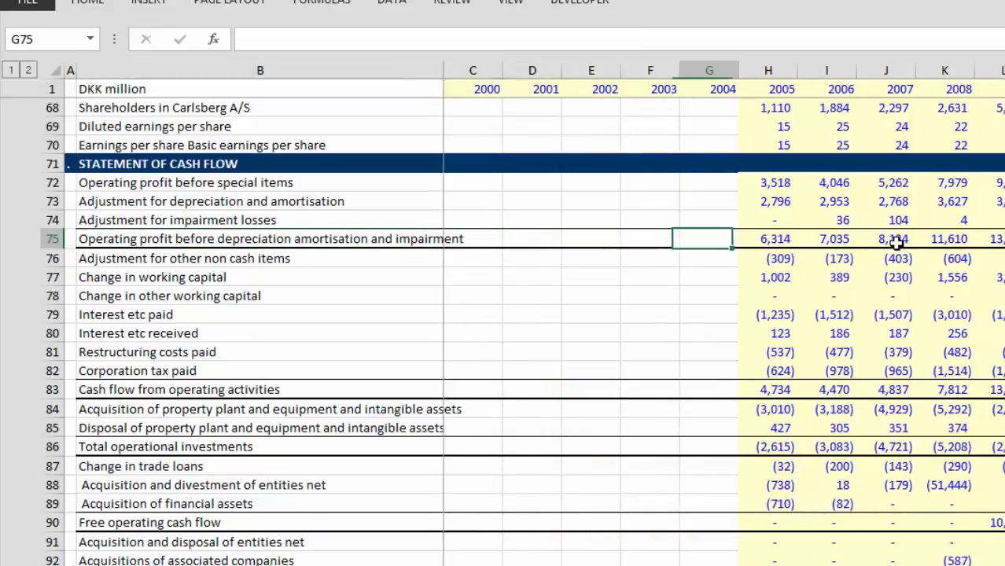
pyautogui.press('Right')
pyautogui.press('Right')
pyautogui.press('Right')
pyautogui.press('Right')
pyautogui.press('Right')
pyautogui.press('Right')
pyautogui.press('Right')
pyautogui.press('Right')
pyautogui.press('Right')
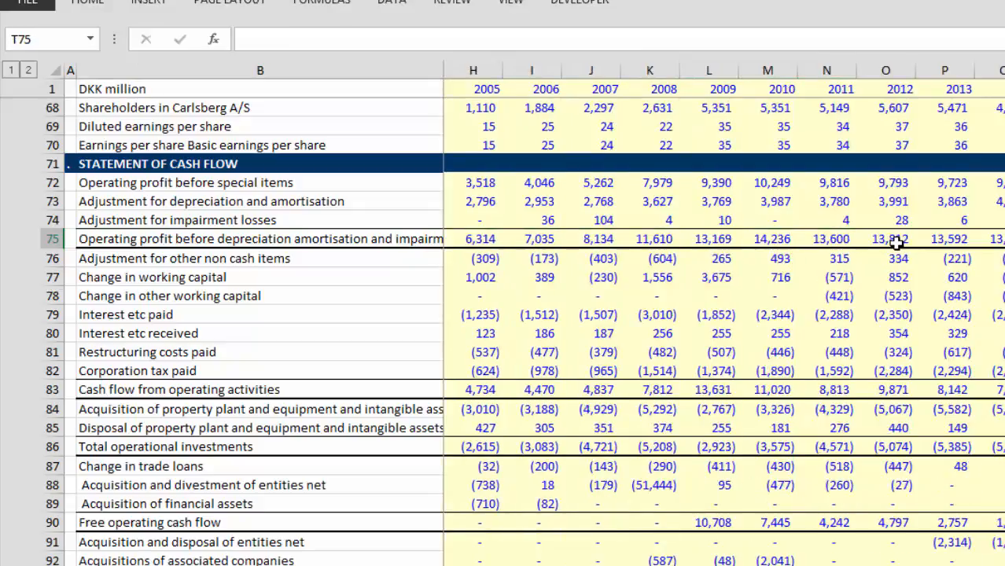
pyautogui.press('Left')
pyautogui.press('Left')
pyautogui.press('Left')
pyautogui.press('Left')
pyautogui.press('Left')
pyautogui.press('Left')
pyautogui.press('Left')
pyautogui.press('Left')
pyautogui.press('Left')
pyautogui.press('Left')
pyautogui.press('Left')
pyautogui.press('Left')
pyautogui.press('Left')
pyautogui.press('Left')
pyautogui.press('Left')
pyautogui.press('Left')
pyautogui.press('Left')
pyautogui.press('Left')
pyautogui.press('Left')
pyautogui.press('Left')
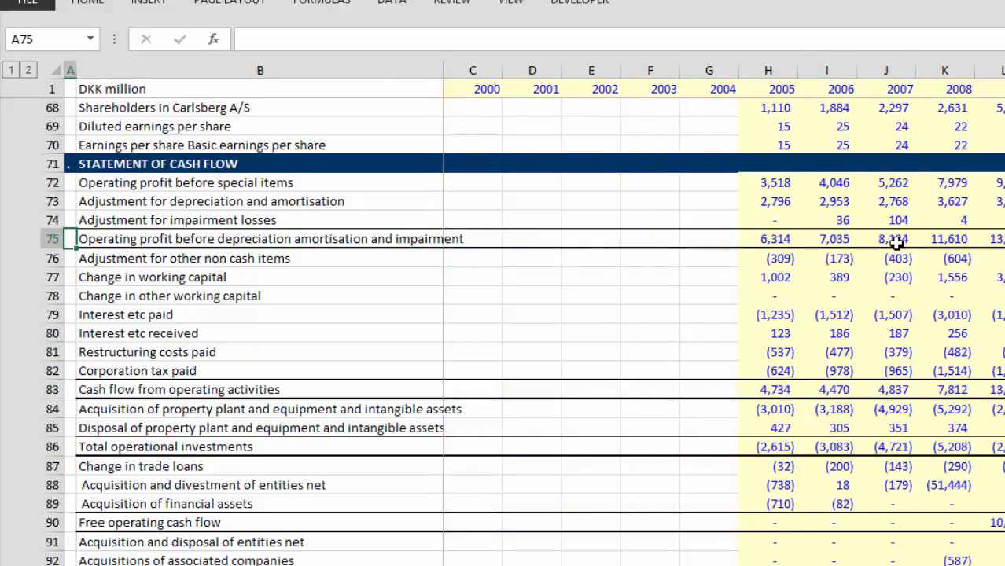
# Step: Examine Adjustment for other non cash items across the yearly columns from 2005 to 2015
pyautogui.press('Right')
pyautogui.press('Right')
pyautogui.press('Right')
pyautogui.press('Right')
pyautogui.press('Right')
pyautogui.press('Right')
pyautogui.press('Right')
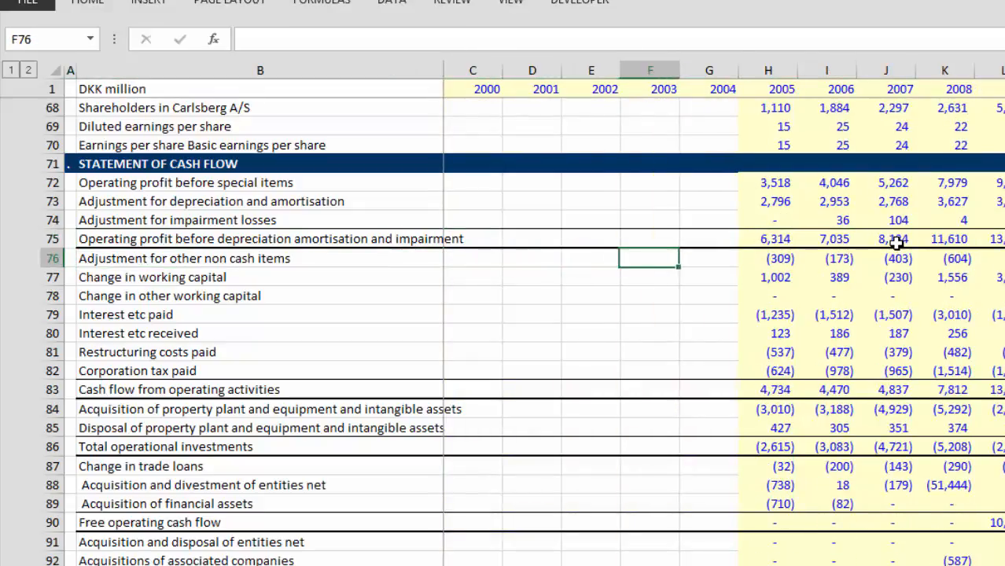
pyautogui.press('Right')
pyautogui.press('Left')
pyautogui.press('Left')
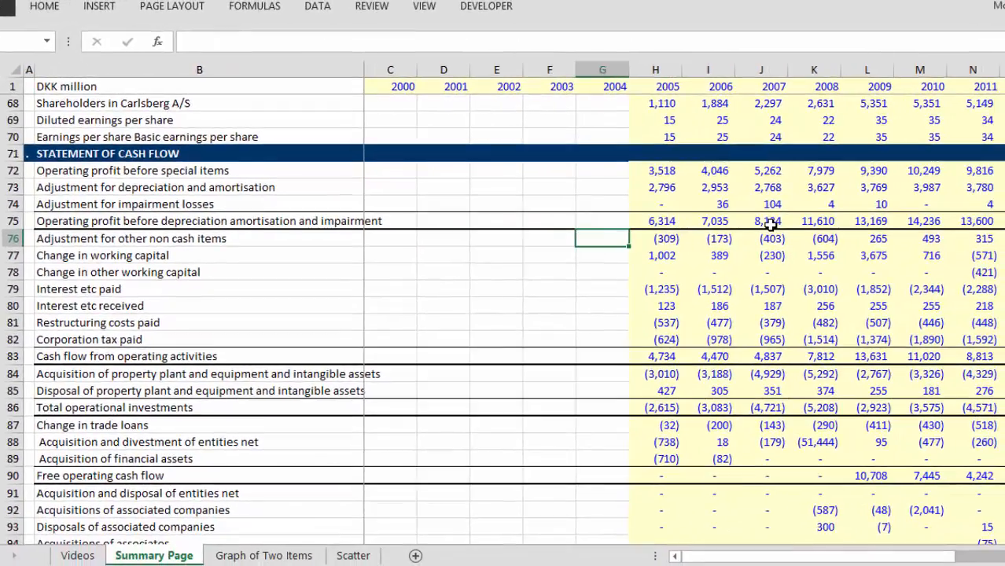
pyautogui.press('Right')
pyautogui.press('Right')
pyautogui.press('Right')
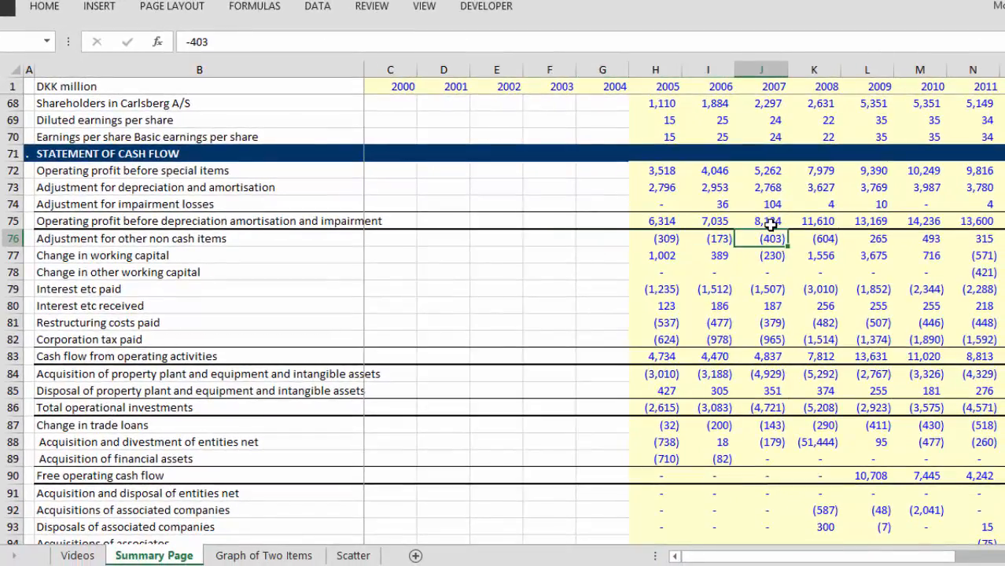
pyautogui.press('Right')
pyautogui.press('Right')
pyautogui.press('Right')
pyautogui.press('Right')
pyautogui.press('Right')
pyautogui.press('Right')
pyautogui.press('Right')
pyautogui.press('Right')
pyautogui.press('Right')
pyautogui.press('Right')
pyautogui.press('Right')
pyautogui.press('Right')
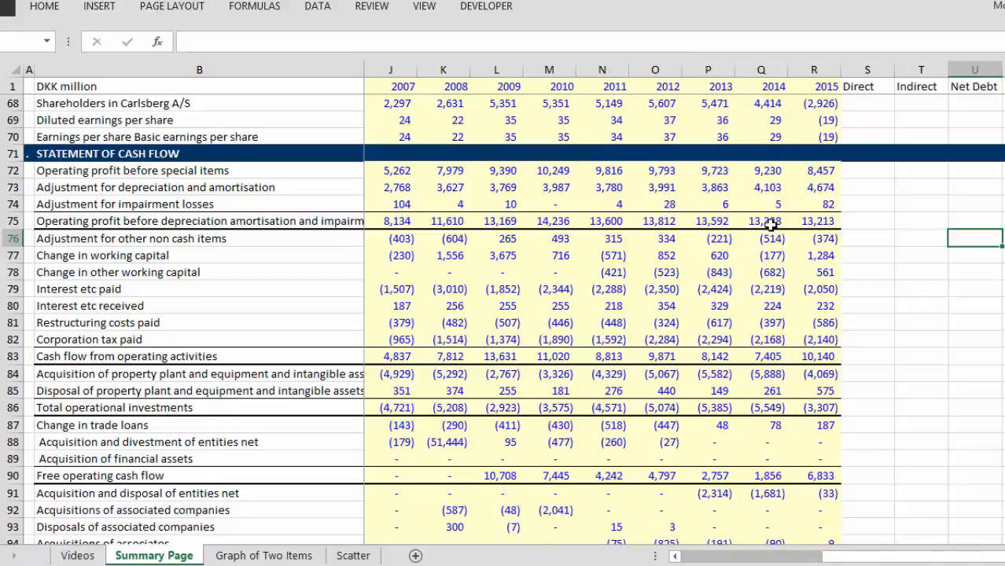
# Step: Go through the cash flow line labels from Change in working capital down to Restructuring costs paid
pyautogui.press('Left')
pyautogui.press('Left')
pyautogui.press('Left')
pyautogui.press('Left')
pyautogui.press('Left')
pyautogui.press('Left')
pyautogui.press('Left')
pyautogui.press('Left')
pyautogui.press('Left')
pyautogui.press('Left')
pyautogui.press('Left')
pyautogui.press('Left')
pyautogui.press('Left')
pyautogui.press('Left')
pyautogui.press('Left')
pyautogui.press('Left')
pyautogui.press('Left')
pyautogui.press('Left')
pyautogui.press('Down')
pyautogui.press('Left')
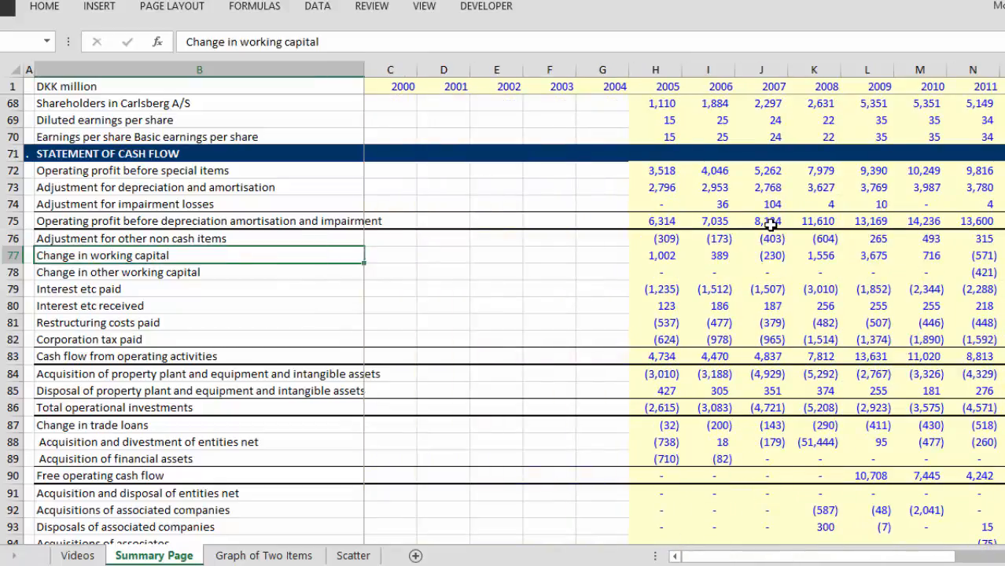
pyautogui.press('Down')
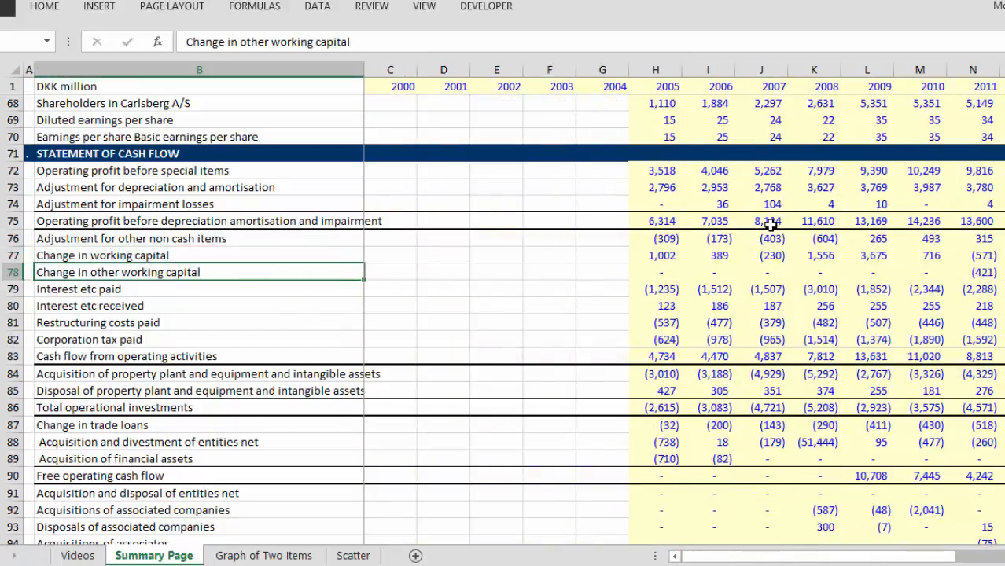
pyautogui.press('Down')
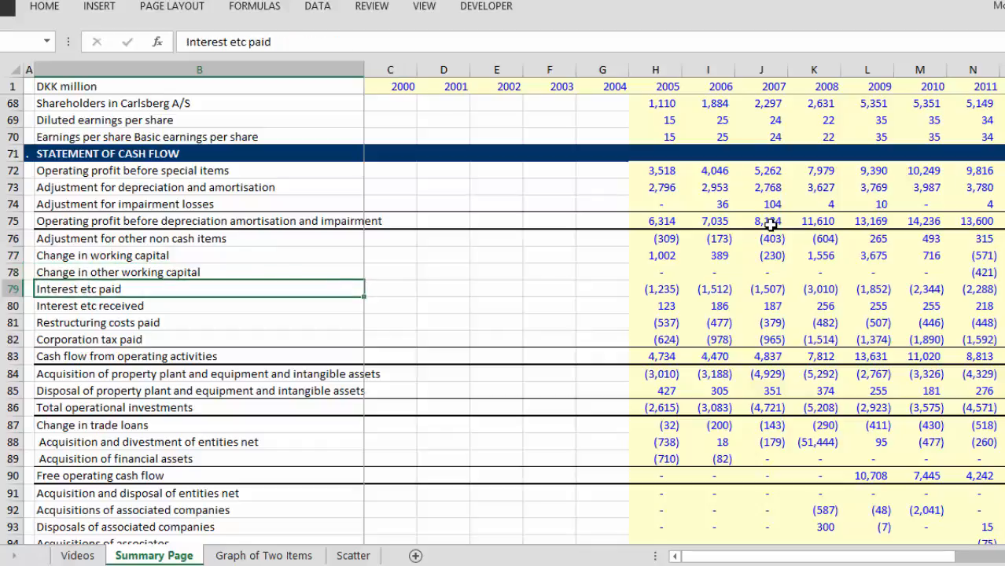
pyautogui.press('Down')
pyautogui.press('Down')
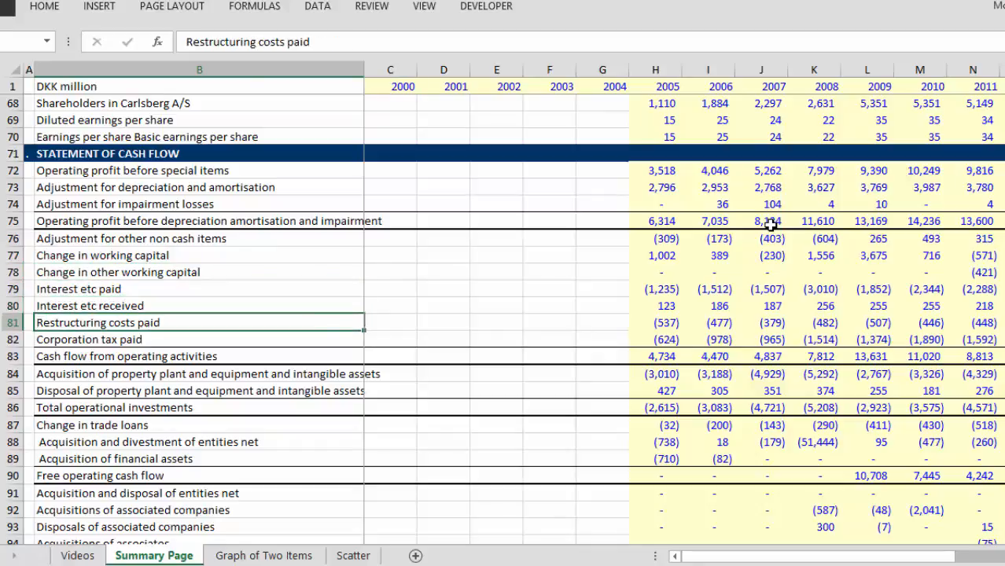
# Step: Read Restructuring costs paid across the years starting from 2005
pyautogui.press('Right')
pyautogui.press('Right')
pyautogui.press('Right')
pyautogui.press('Right')
pyautogui.press('Right')
pyautogui.press('Right')
pyautogui.press('Right')
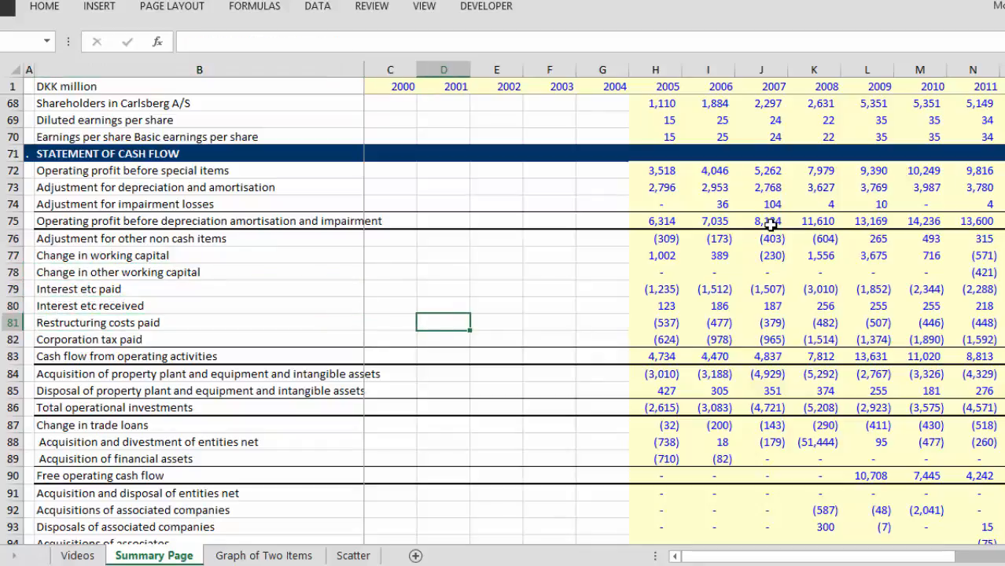
pyautogui.press('Right')
pyautogui.press('Left')
pyautogui.press('Left')
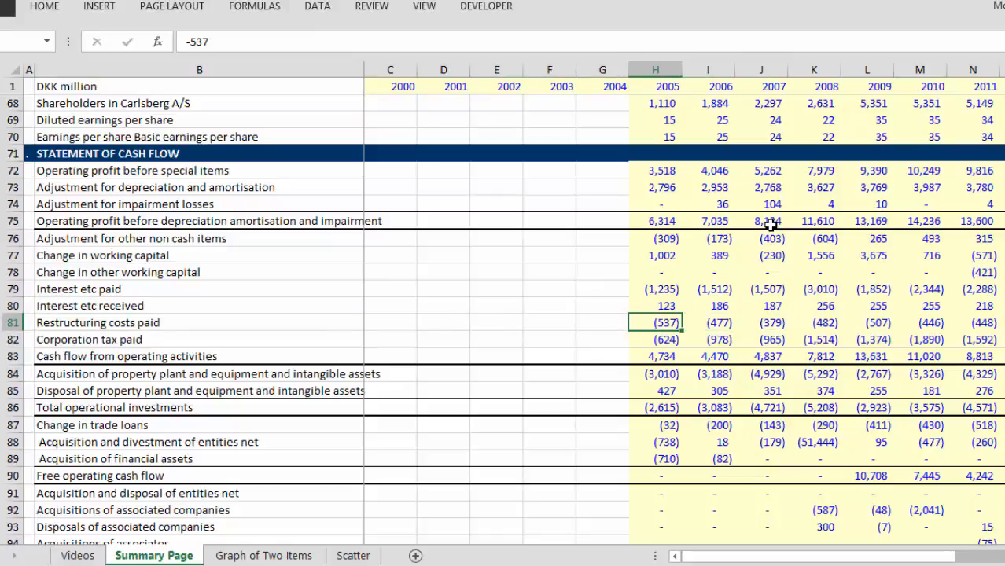
pyautogui.press('Right')
pyautogui.press('Right')
pyautogui.press('Right')
pyautogui.press('Right')
pyautogui.press('Right')
pyautogui.press('Right')
pyautogui.press('Right')
pyautogui.press('Right')
pyautogui.press('Right')
pyautogui.press('Right')
pyautogui.press('Right')
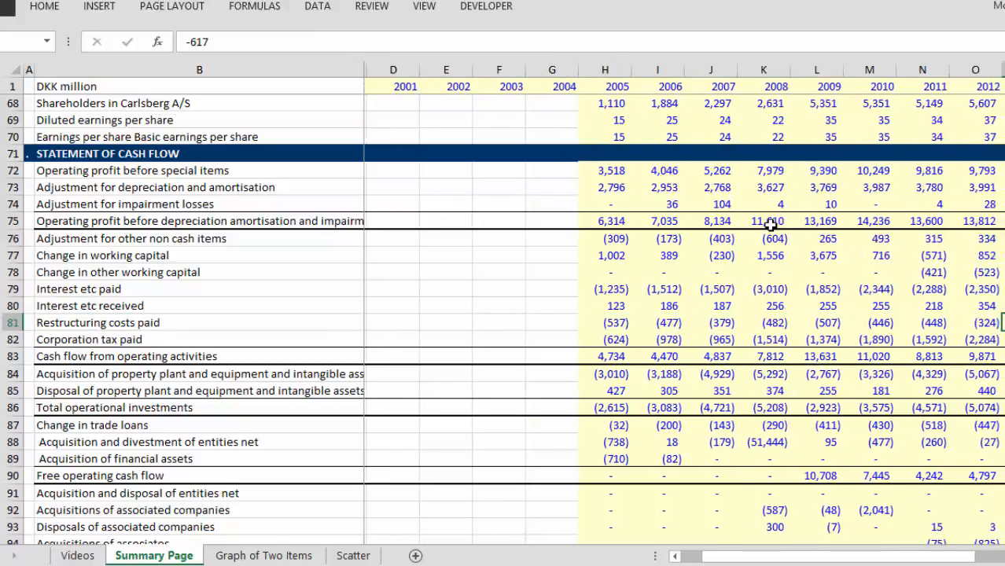
# Step: Compare Restructuring costs paid between the early and the recent years
pyautogui.press('Left')
pyautogui.press('Left')
pyautogui.press('Left')
pyautogui.press('Left')
pyautogui.press('Left')
pyautogui.press('Left')
pyautogui.press('Left')
pyautogui.press('Left')
pyautogui.press('Left')
pyautogui.press('Left')
pyautogui.press('Left')
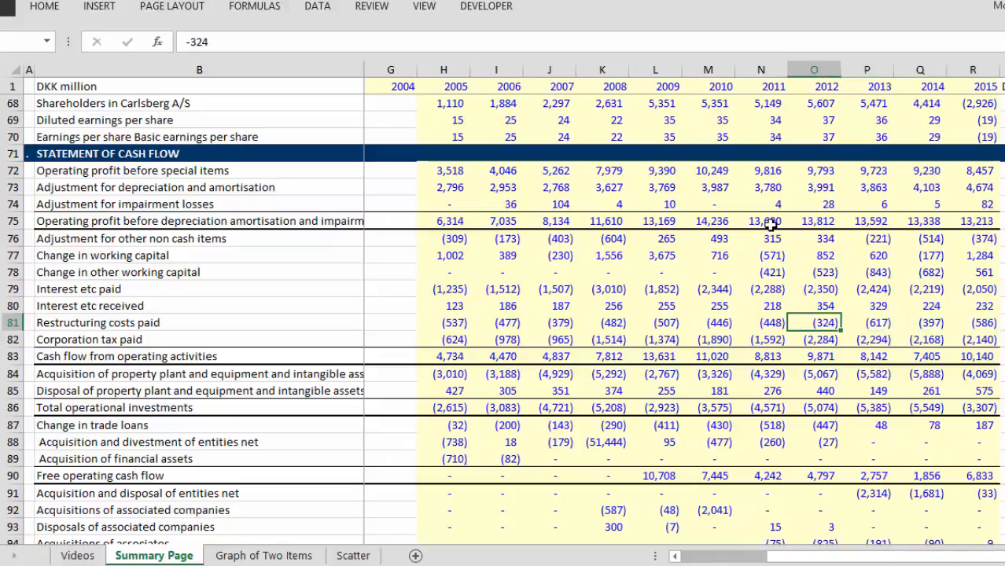
pyautogui.press('Right')
pyautogui.press('Right')
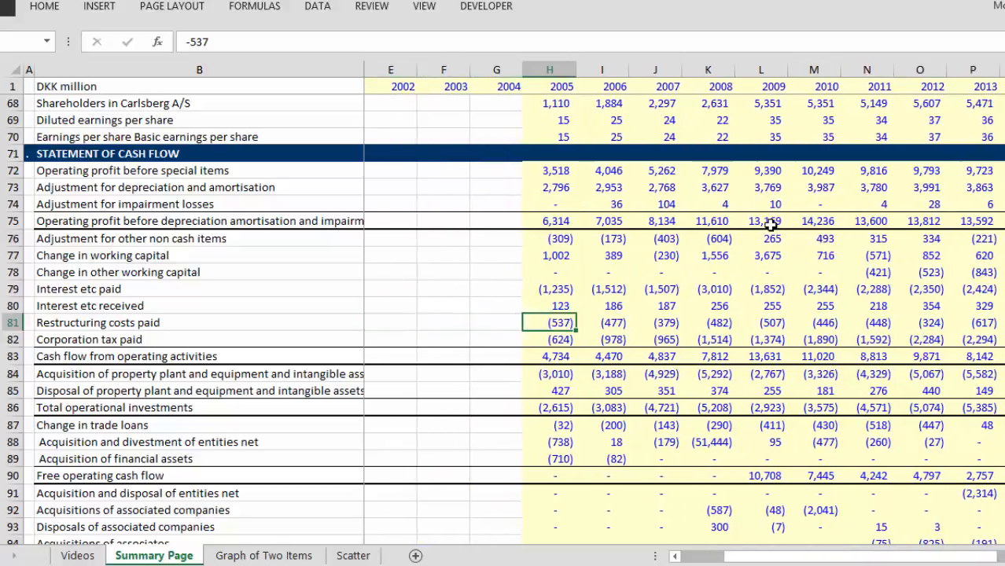
pyautogui.press('Right')
pyautogui.press('Right')
pyautogui.press('Right')
pyautogui.press('Right')
pyautogui.press('Right')
pyautogui.press('Right')
pyautogui.press('Right')
pyautogui.press('Right')
pyautogui.press('Right')
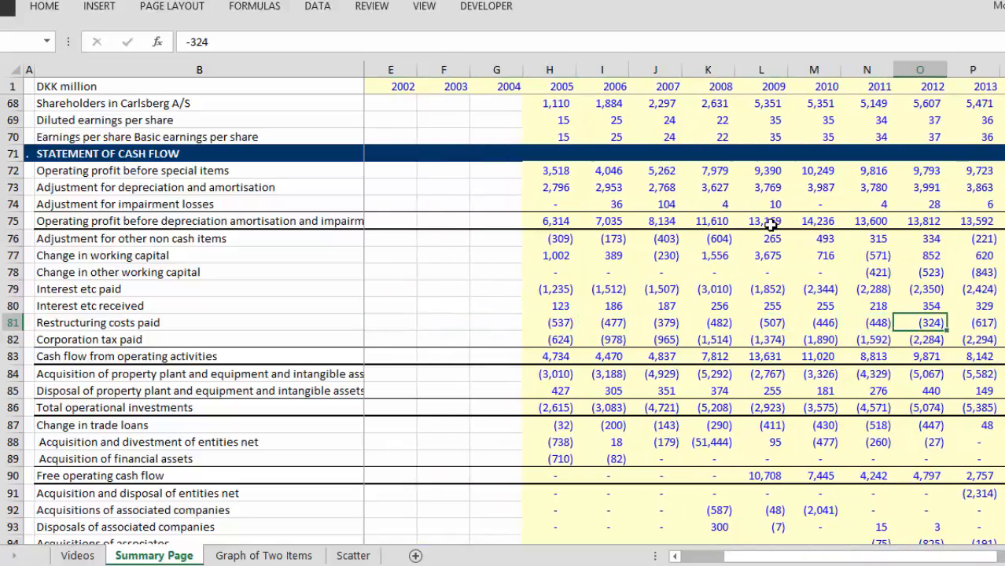
pyautogui.press('Left')
pyautogui.press('Left')
pyautogui.press('Left')
pyautogui.press('Left')
pyautogui.press('Left')
pyautogui.press('Left')
pyautogui.press('Left')
pyautogui.press('Left')
pyautogui.press('Left')
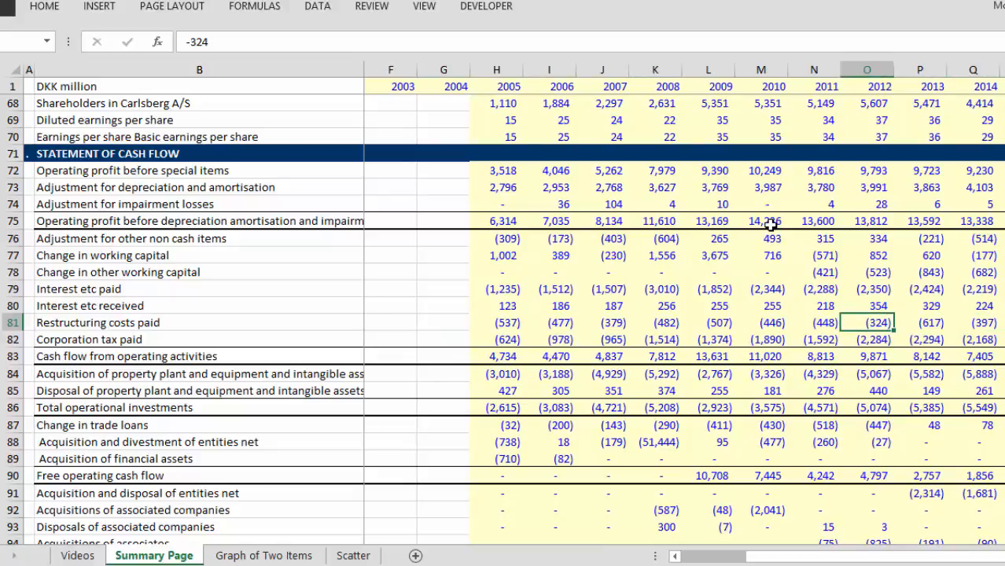
pyautogui.press('Left')
pyautogui.press('Left')
pyautogui.press('Left')
pyautogui.press('Left')
pyautogui.press('Left')
pyautogui.press('Left')
pyautogui.press('Right')
pyautogui.press('Right')
pyautogui.press('Right')
pyautogui.press('Right')
pyautogui.press('Right')
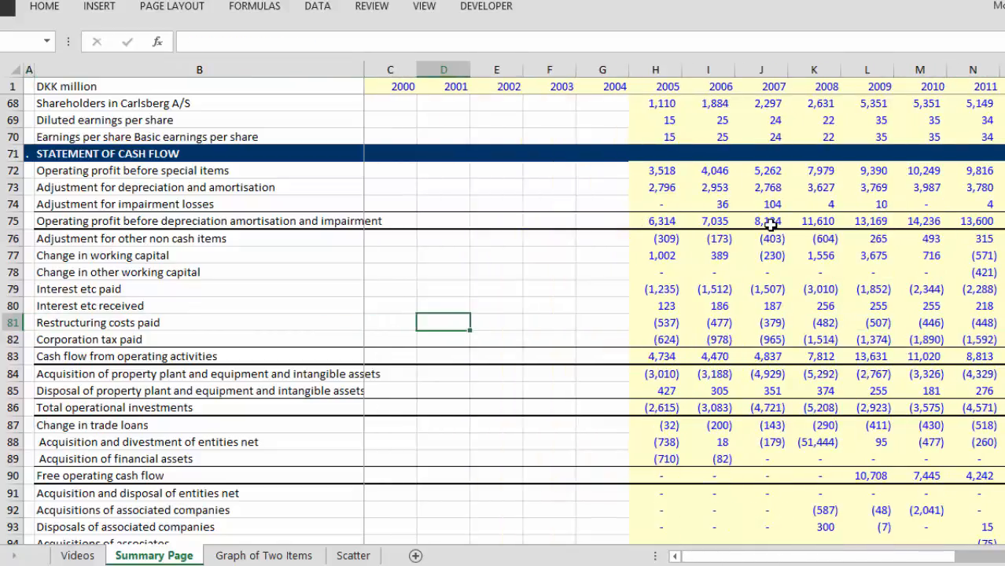
pyautogui.press('Right')
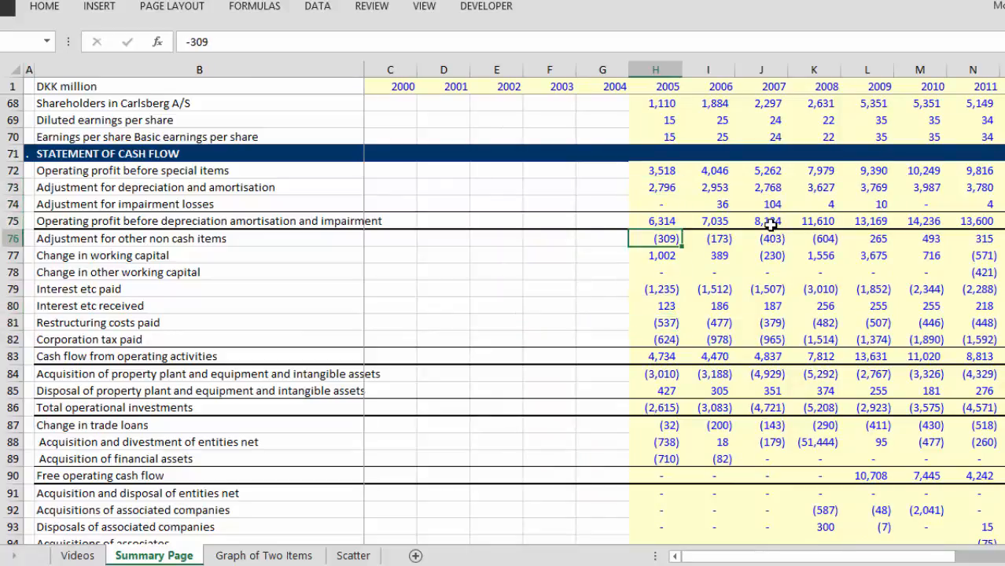
# Step: Compare the non cash, working capital and interest adjustments in rows 76 to 79 across 2005 to 2015
pyautogui.press('Right')
pyautogui.press('Right')
pyautogui.press('Right')
pyautogui.press('Right')
pyautogui.press('Right')
pyautogui.press('Right')
pyautogui.press('Right')
pyautogui.press('Right')
pyautogui.press('Right')
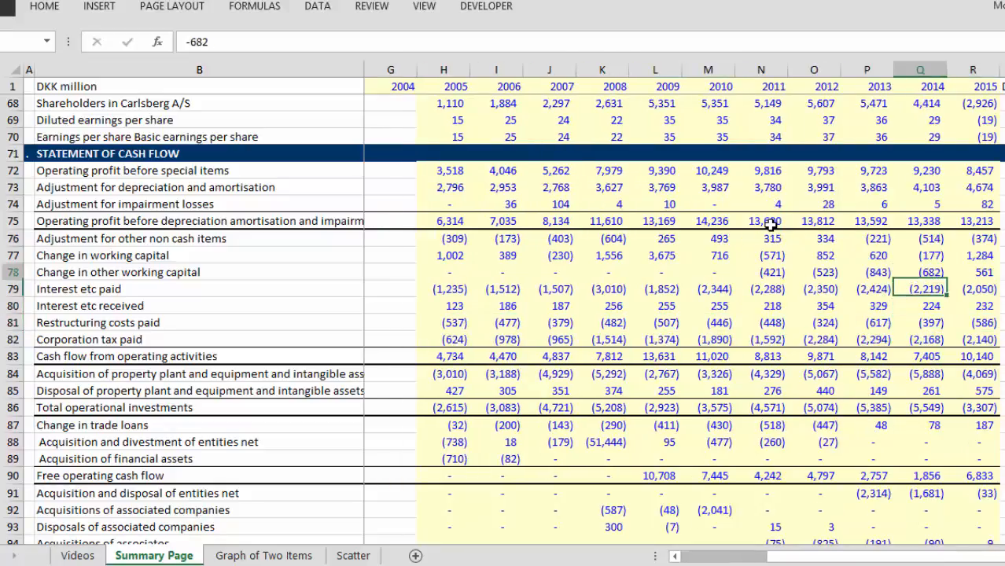
pyautogui.press('Left')
pyautogui.press('Left')
pyautogui.press('Left')
pyautogui.press('Left')
pyautogui.press('Left')
pyautogui.press('Left')
pyautogui.press('Left')
pyautogui.press('Left')
pyautogui.press('Left')
pyautogui.press('Left')
pyautogui.press('Left')
pyautogui.press('Left')
pyautogui.press('Left')
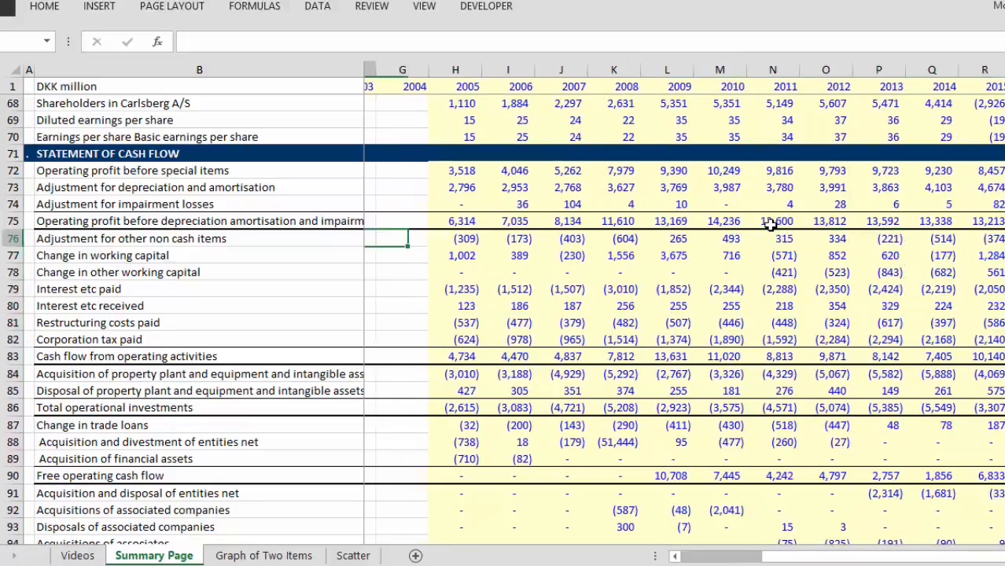
pyautogui.press('Right')
pyautogui.press('Right')
pyautogui.press('Right')
pyautogui.press('Right')
pyautogui.press('Right')
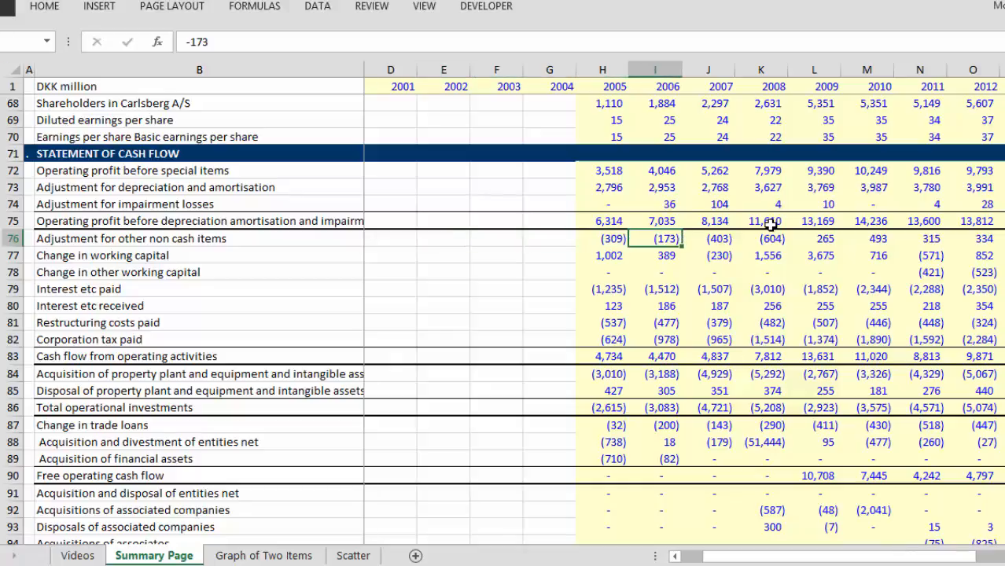
pyautogui.press('Right')
pyautogui.press('Right')
pyautogui.press('Right')
pyautogui.press('Right')
pyautogui.press('Right')
pyautogui.press('Right')
pyautogui.press('Right')
pyautogui.press('Right')
pyautogui.press('Right')
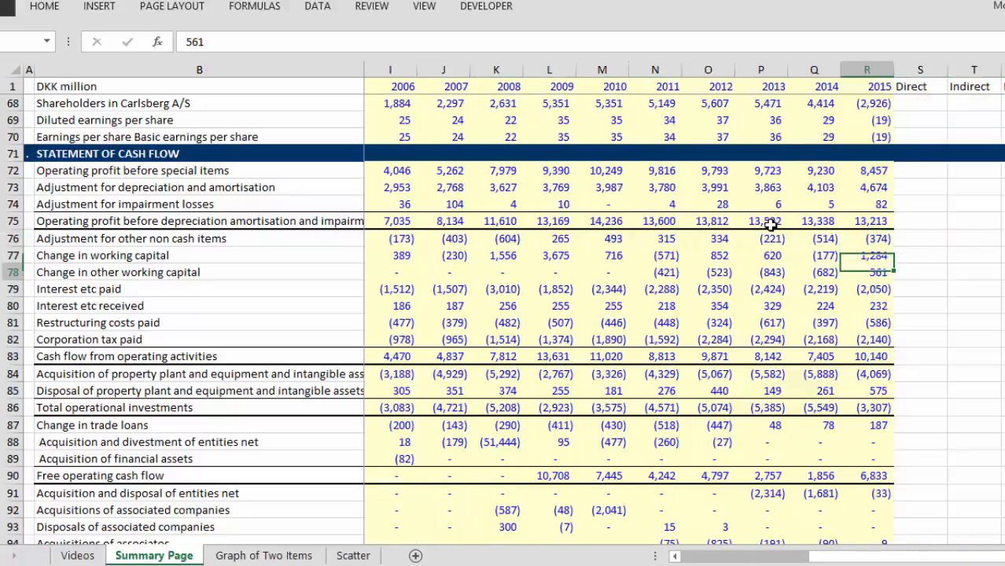
# Step: Review Restructuring costs paid backwards from 2014 to 2007
pyautogui.press('Left')
pyautogui.press('Left')
pyautogui.press('Left')
pyautogui.press('Left')
pyautogui.press('Left')
pyautogui.press('Left')
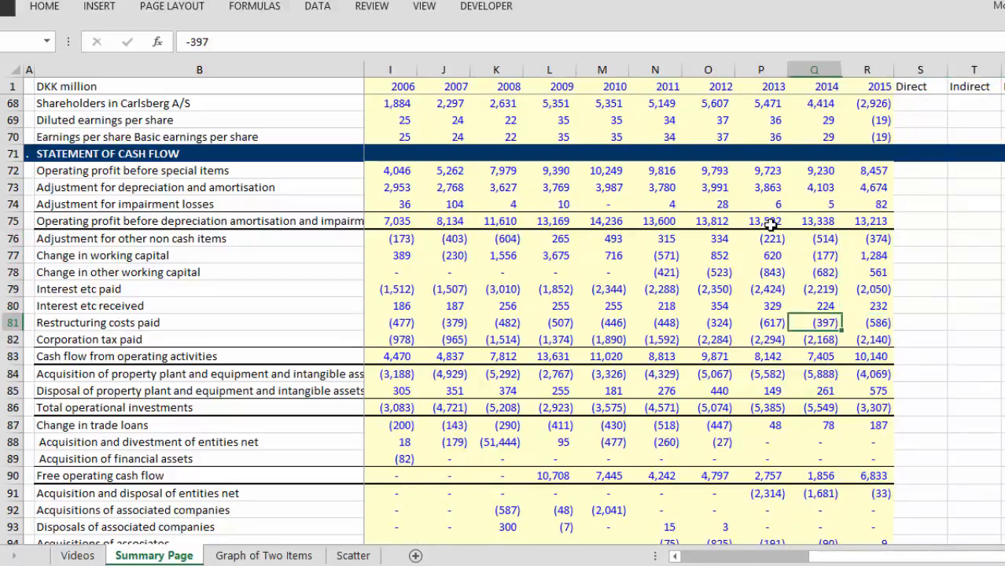
pyautogui.press('Left')
pyautogui.press('Left')
pyautogui.press('Left')
pyautogui.press('Left')
pyautogui.press('Left')
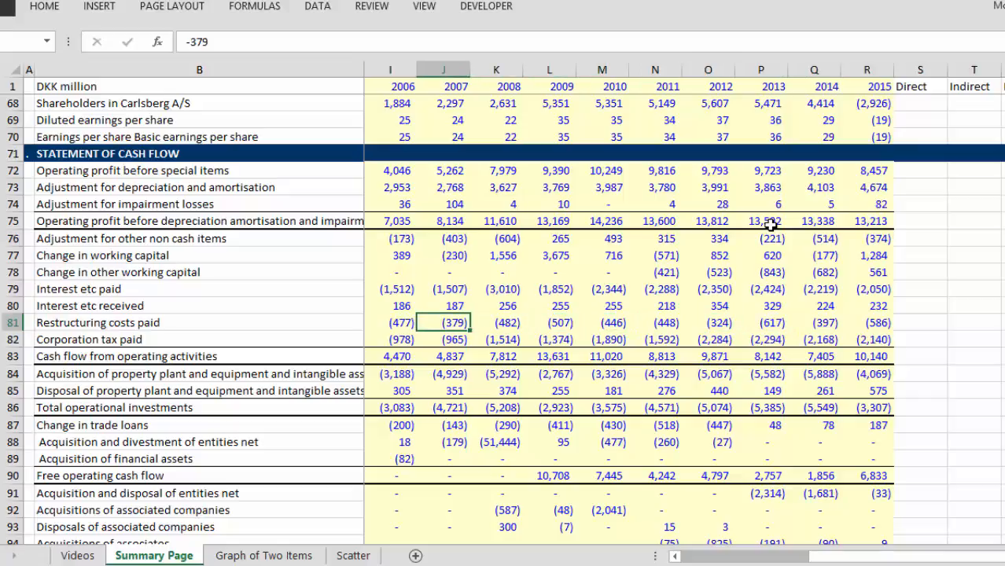
pyautogui.press('Right')
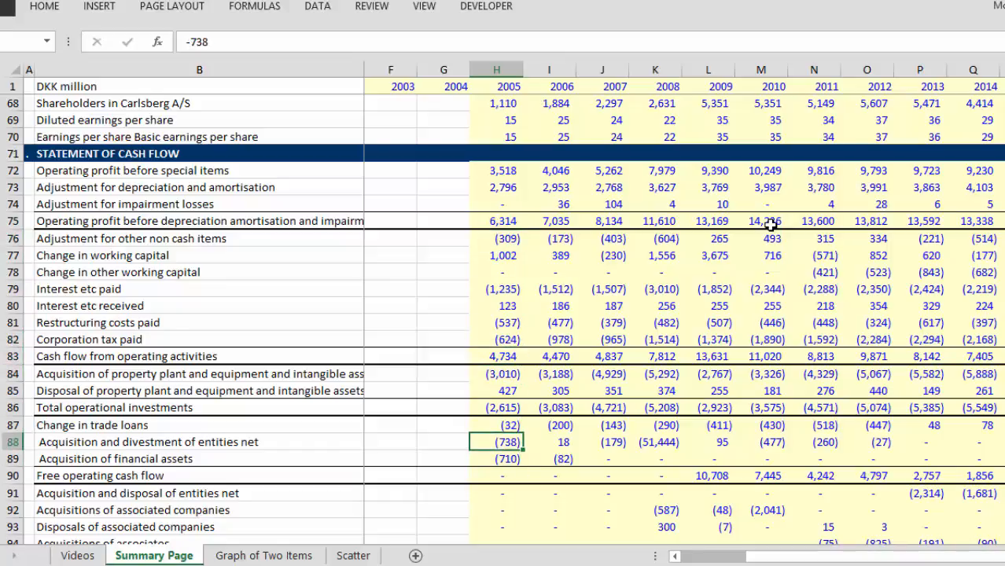
# Step: Look through the rest of the cash flow statement down to the tax lines of the SUMMARY section
pyautogui.press('Down')
pyautogui.press('Down')
pyautogui.press('Down')
pyautogui.press('Down')
pyautogui.press('Down')
pyautogui.press('Down')
pyautogui.press('Down')
pyautogui.press('Down')
pyautogui.press('Down')
pyautogui.press('Down')
pyautogui.press('Down')
pyautogui.press('Down')
pyautogui.press('Down')
pyautogui.press('Down')
pyautogui.press('Down')
pyautogui.press('Down')
pyautogui.press('Down')
pyautogui.press('Down')
pyautogui.press('Down')
pyautogui.press('Down')
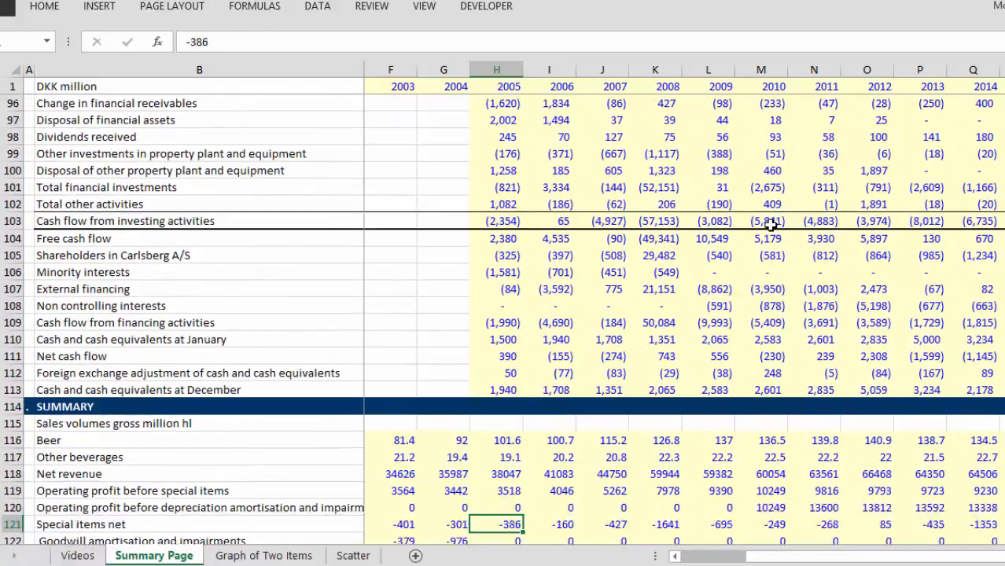
pyautogui.press('Down')
pyautogui.press('Down')
pyautogui.press('Down')
pyautogui.press('Down')
pyautogui.press('Down')
pyautogui.press('Left')
pyautogui.press('Left')
pyautogui.press('Left')
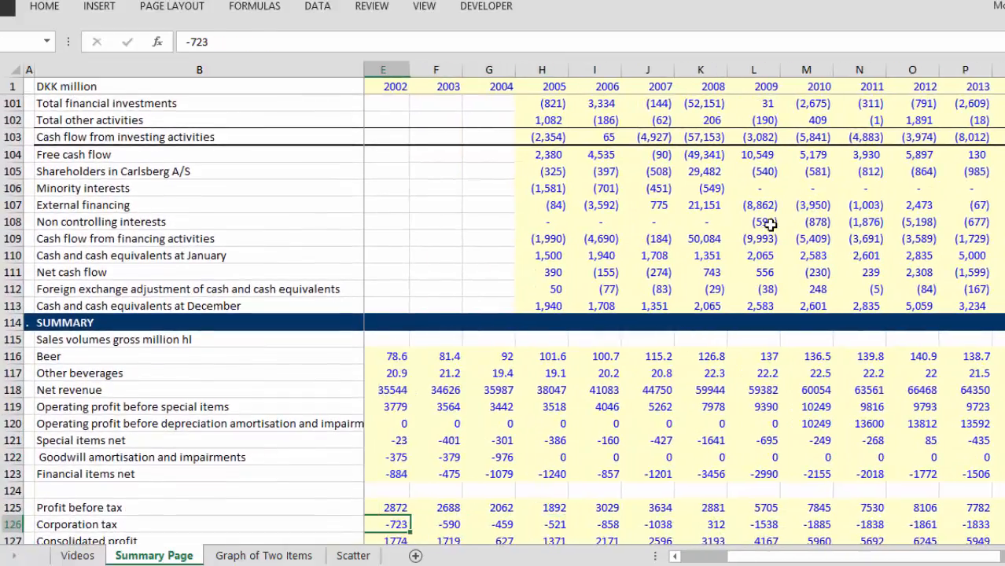
# Step: Look over the SUMMARY section's remaining rows down to the RATIOS FOR OPERATING ASSUMPTIONS heading
pyautogui.press('Left')
pyautogui.press('Left')
pyautogui.press('Left')
pyautogui.press('Left')
pyautogui.press('Down')
pyautogui.press('Down')
pyautogui.press('Down')
pyautogui.press('Down')
pyautogui.press('Down')
pyautogui.press('Down')
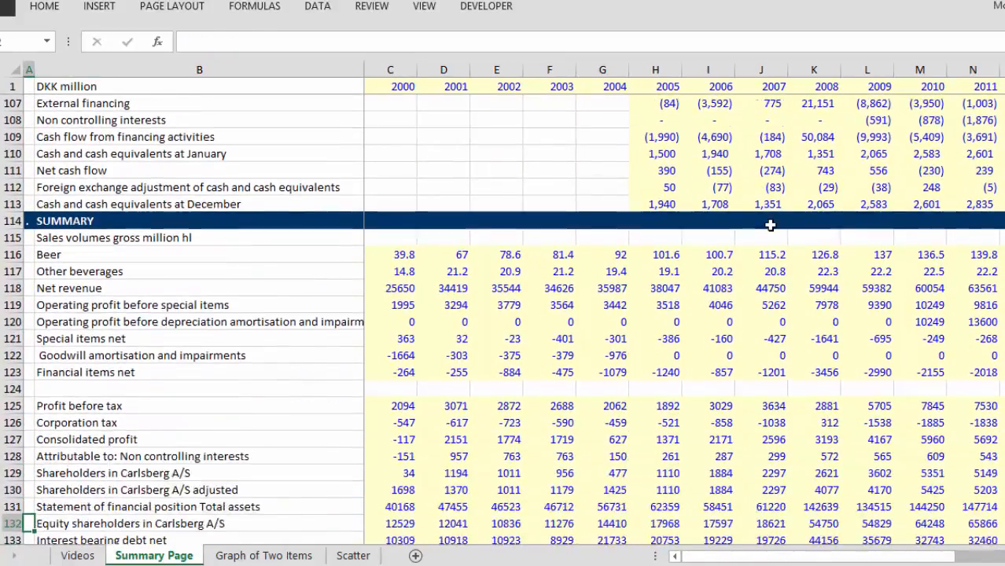
pyautogui.press('Down')
pyautogui.press('Down')
pyautogui.press('Down')
pyautogui.press('Down')
pyautogui.press('Down')
pyautogui.press('Down')
pyautogui.press('Down')
pyautogui.press('Down')
pyautogui.press('Down')
pyautogui.press('Down')
pyautogui.press('Down')
pyautogui.press('Down')
pyautogui.press('Down')
pyautogui.press('Down')
pyautogui.press('Down')
pyautogui.press('Down')
pyautogui.press('Down')
pyautogui.press('Down')
pyautogui.press('Down')
pyautogui.press('Down')
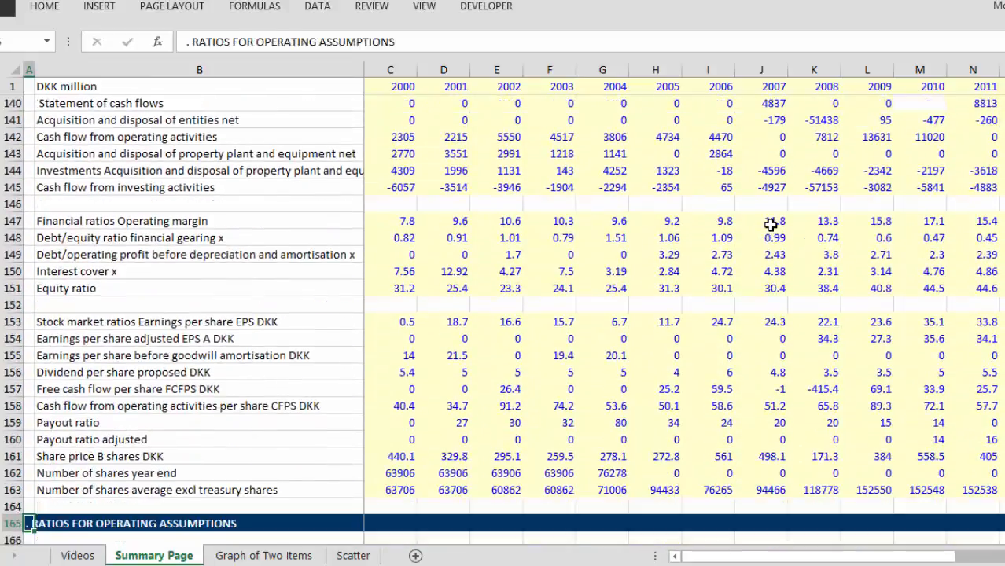
pyautogui.press('Down')
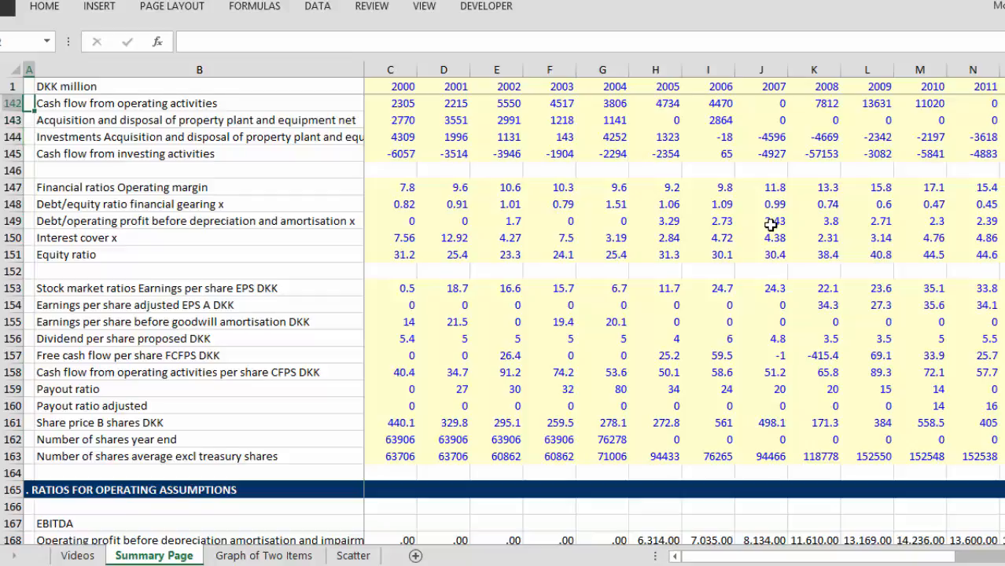
# Step: Locate Return on invested capital ROIC in the SUMMARY section and read it across the years
pyautogui.press('Up')
pyautogui.press('Up')
pyautogui.press('Up')
pyautogui.press('Up')
pyautogui.press('Up')
pyautogui.press('Up')
pyautogui.press('Up')
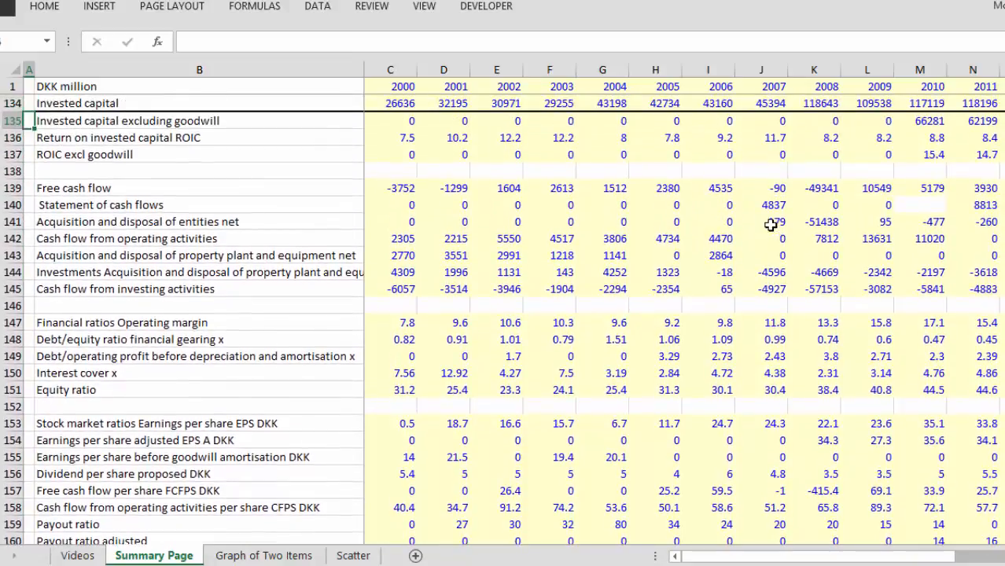
pyautogui.press('Down')
pyautogui.press('Right')
pyautogui.press('Right')
pyautogui.press('Right')
pyautogui.press('Right')
pyautogui.press('Right')
pyautogui.press('Right')
pyautogui.press('Right')
pyautogui.press('Right')
pyautogui.press('Right')
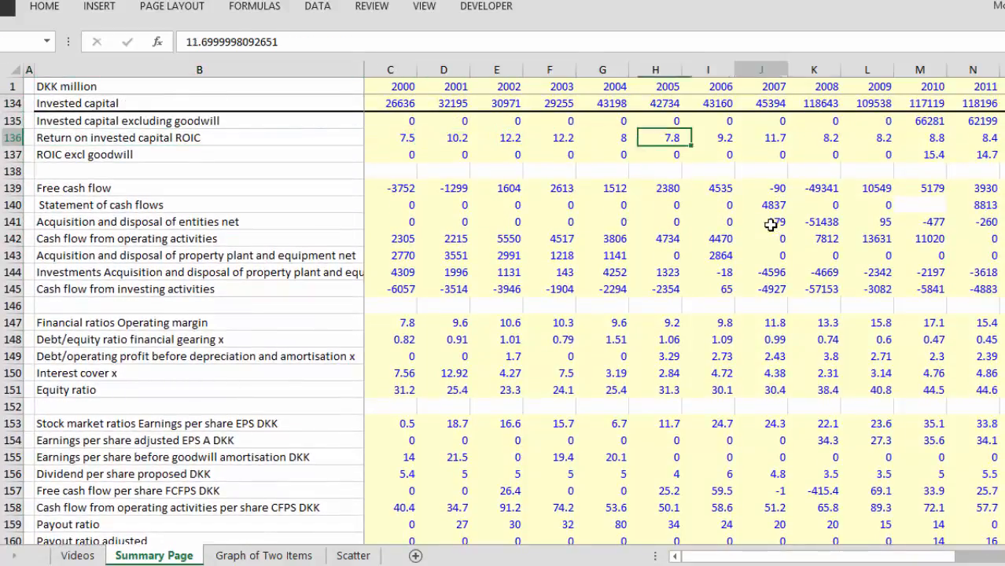
pyautogui.press('Right')
pyautogui.press('Right')
pyautogui.press('Right')
pyautogui.press('Right')
pyautogui.press('Right')
pyautogui.press('Right')
pyautogui.press('Right')
pyautogui.press('Right')
pyautogui.press('Left')
pyautogui.press('Left')
pyautogui.press('Left')
pyautogui.press('Left')
pyautogui.press('Left')
pyautogui.press('Left')
pyautogui.press('Left')
pyautogui.press('Left')
pyautogui.press('Left')
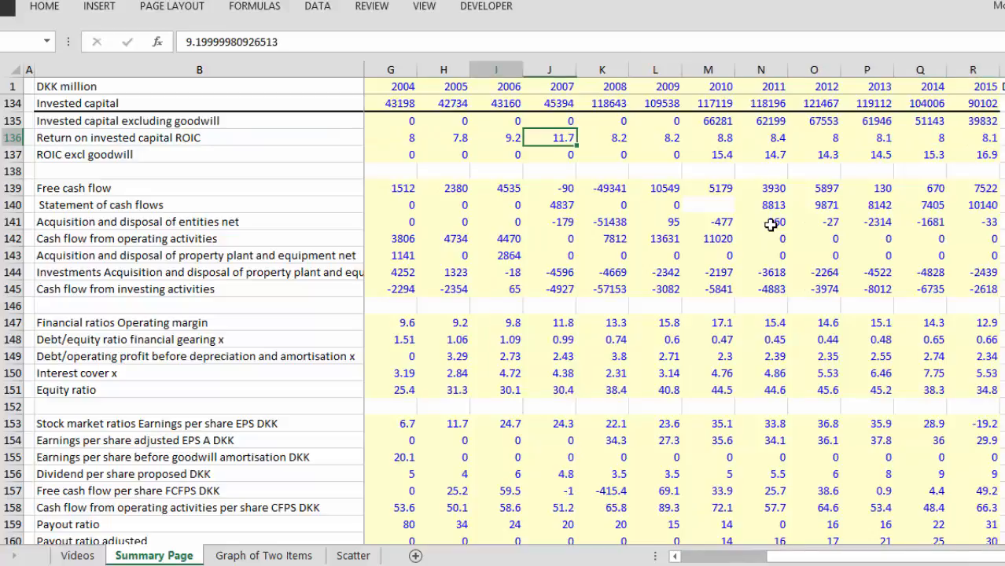
# Step: Select the Return on invested capital ROIC values in row 136 across the yearly columns, starting from 2000
pyautogui.press('Left')
pyautogui.press('Left')
pyautogui.press('Left')
pyautogui.press('Left')
pyautogui.press('Left')
pyautogui.press('Left')
pyautogui.press('Left')
pyautogui.press('Right')
pyautogui.hotkey('shift', 'space')
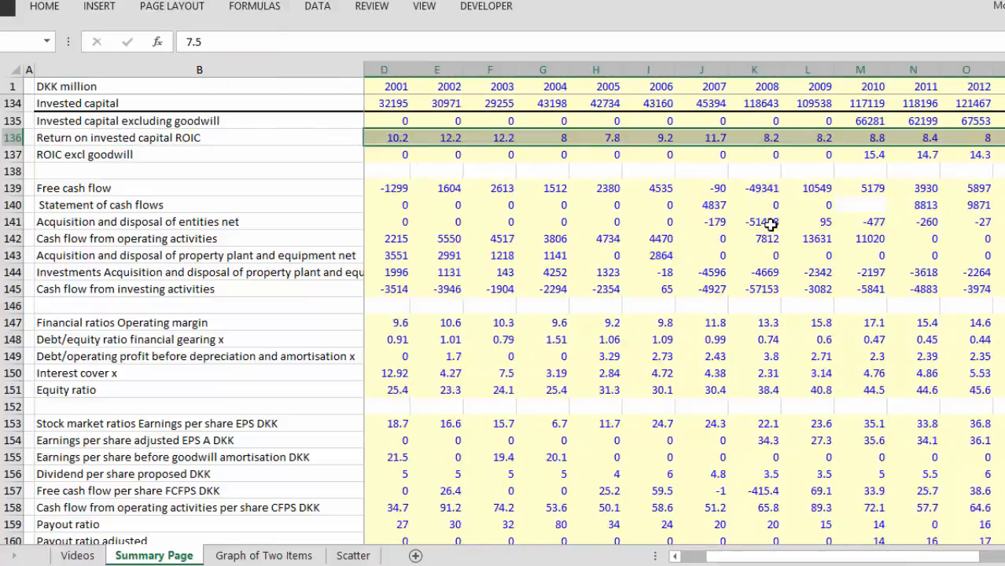
# Step: Format the Return on invested capital ROIC values in row 136 with two decimals across all years
pyautogui.hscroll(2, 771, 225)
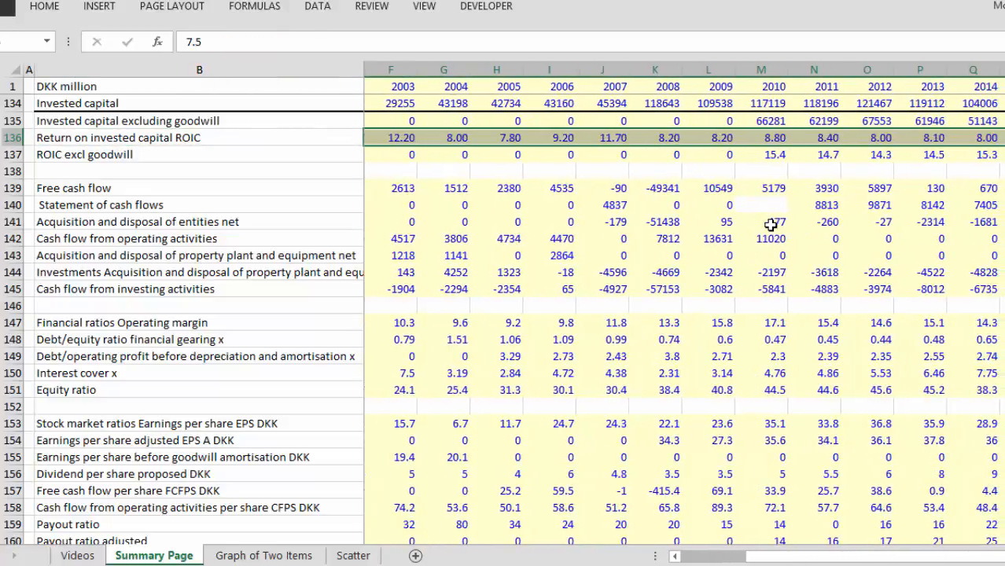
pyautogui.press('Left')
pyautogui.press('Right')
pyautogui.press('Right')
pyautogui.press('Right')
pyautogui.press('Right')
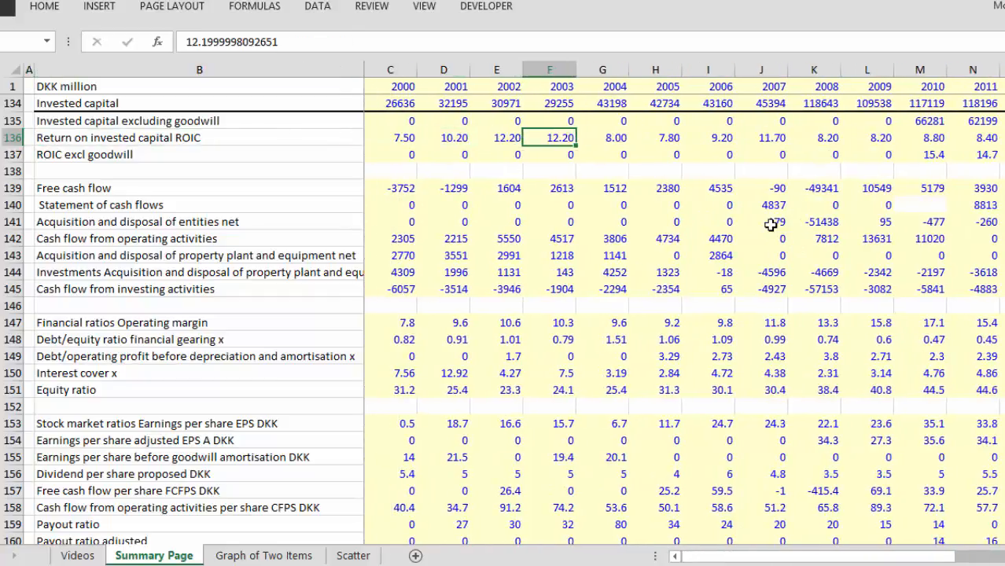
# Step: Read the Return on invested capital ROIC values in row 136 year by year beside the ROIC excl goodwill row
pyautogui.press('Right')
pyautogui.press('Right')
pyautogui.press('Right')
pyautogui.press('Right')
pyautogui.press('Right')
pyautogui.press('Right')
pyautogui.press('Right')
pyautogui.press('Right')
pyautogui.press('Right')
pyautogui.press('Right')
pyautogui.press('Right')
pyautogui.press('Right')
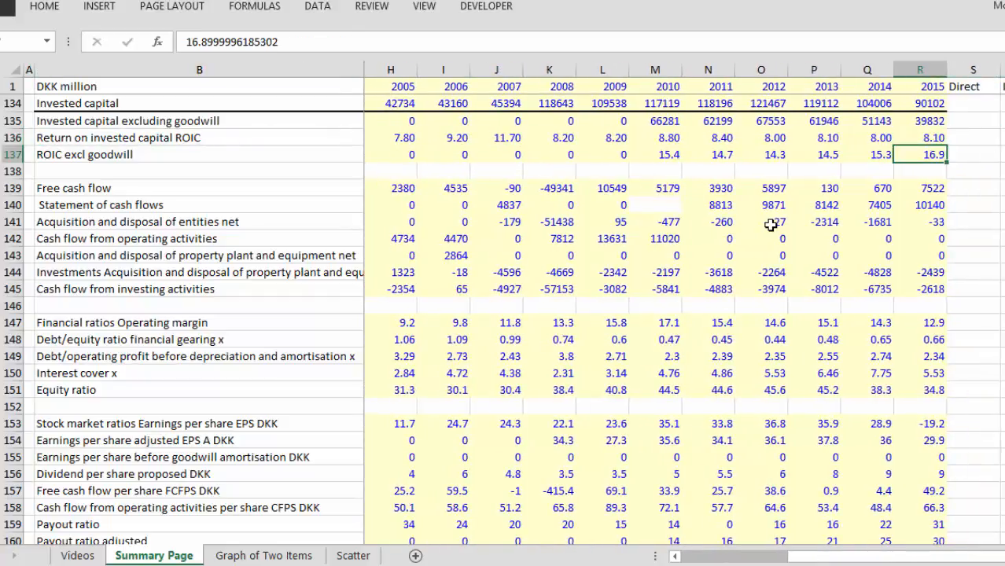
pyautogui.press('Left')
pyautogui.press('Left')
pyautogui.press('Left')
pyautogui.press('Left')
pyautogui.press('Left')
pyautogui.press('Left')
pyautogui.press('Left')
pyautogui.press('Left')
pyautogui.press('Left')
pyautogui.press('Left')
pyautogui.press('Left')
pyautogui.press('Up')
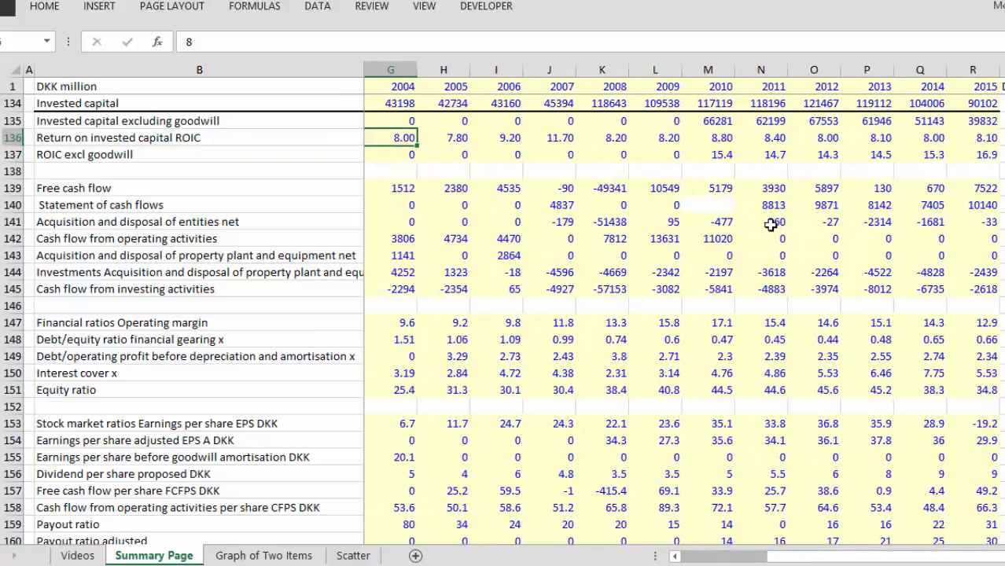
pyautogui.press('Left')
pyautogui.press('Left')
pyautogui.press('Right')
pyautogui.press('Right')
pyautogui.press('Right')
pyautogui.press('Right')
pyautogui.press('Right')
pyautogui.press('Right')
pyautogui.press('Right')
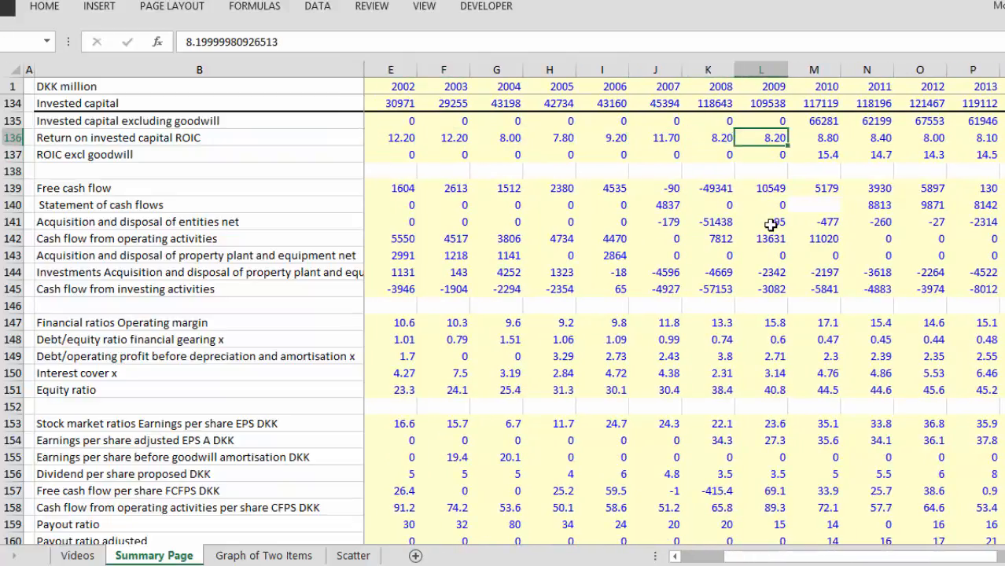
pyautogui.press('Right')
pyautogui.press('Right')
# Step: Format the ROIC excl goodwill values in row 137 with two decimals across all years
pyautogui.press('Down')
pyautogui.press('Left')
pyautogui.press('Left')
pyautogui.press('Left')
pyautogui.press('Left')
pyautogui.press('Left')
pyautogui.press('Left')
pyautogui.press('Left')
pyautogui.press('Left')
pyautogui.press('Left')
pyautogui.press('Left')
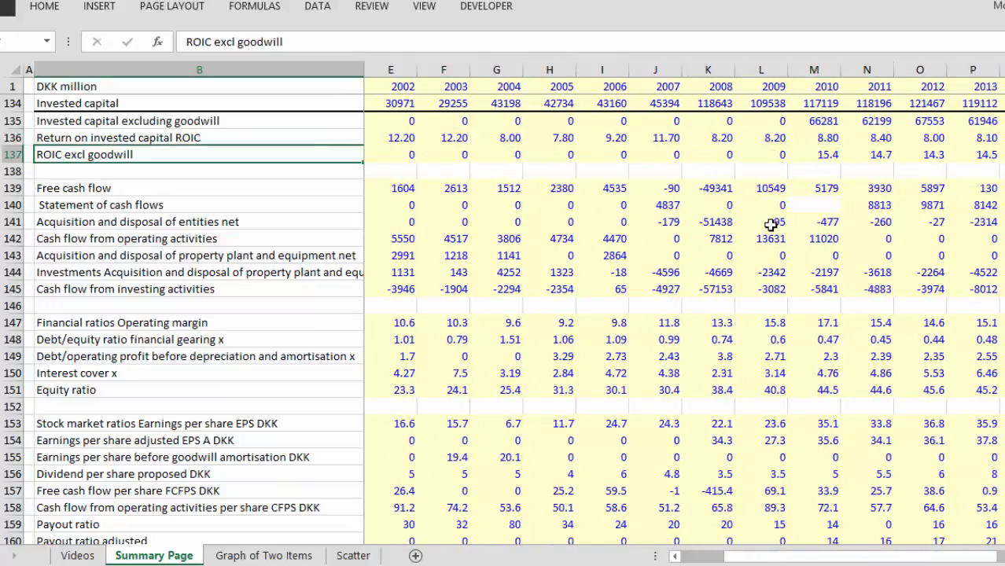
pyautogui.press('Right')
pyautogui.hotkey('ctrl', 'shift', 'Right')
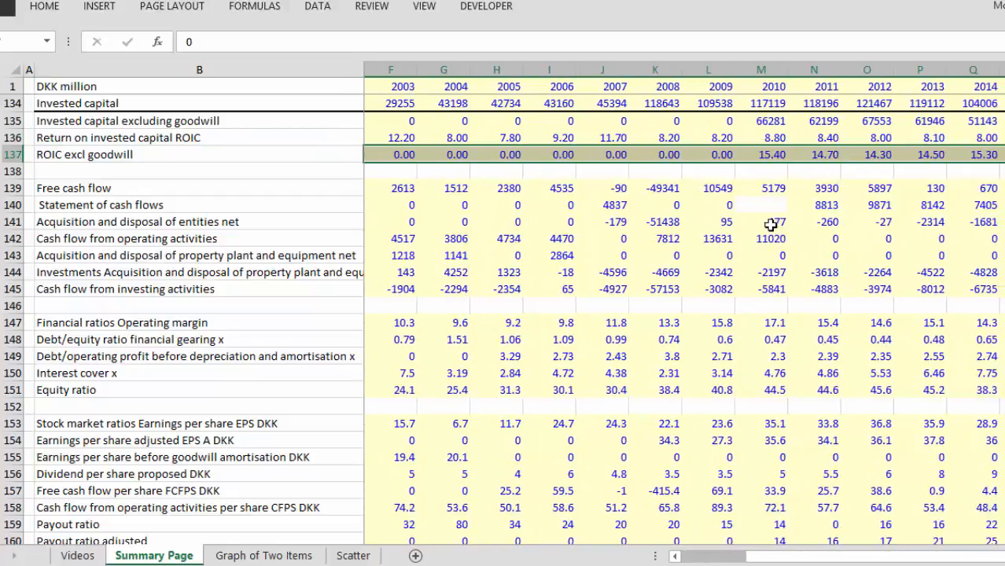
pyautogui.press('Right')
pyautogui.press('Right')
pyautogui.press('Right')
pyautogui.press('Right')
pyautogui.press('Right')
pyautogui.press('Right')
pyautogui.press('Right')
pyautogui.press('Right')
pyautogui.press('Right')
pyautogui.press('Right')
pyautogui.press('Right')
pyautogui.press('Right')
pyautogui.press('Right')
pyautogui.press('Right')
pyautogui.press('Right')
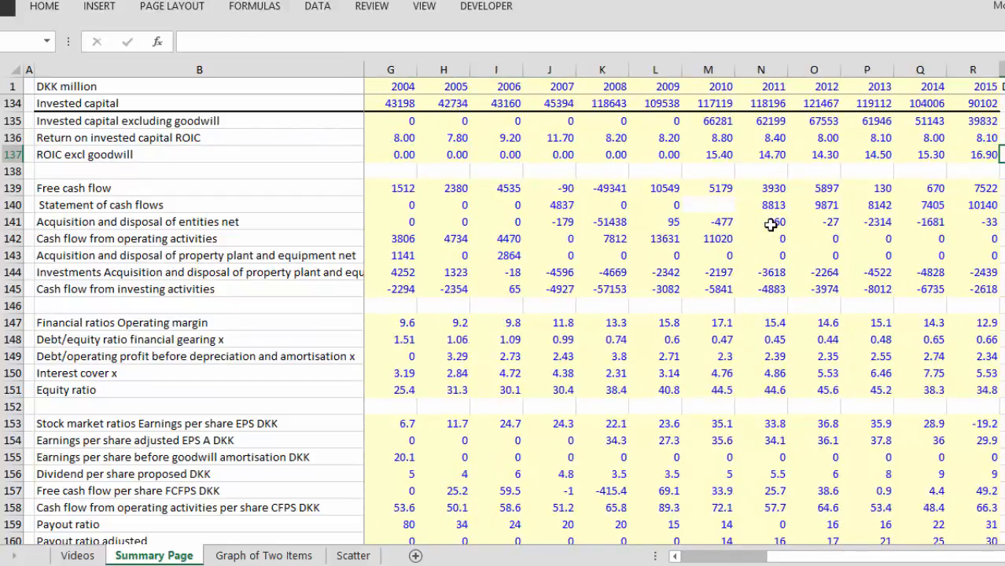
# Step: Compare ROIC excl goodwill with Return on invested capital ROIC around 2010 and the years before it
pyautogui.press('Left')
pyautogui.press('Left')
pyautogui.press('Left')
pyautogui.press('Left')
pyautogui.press('Left')
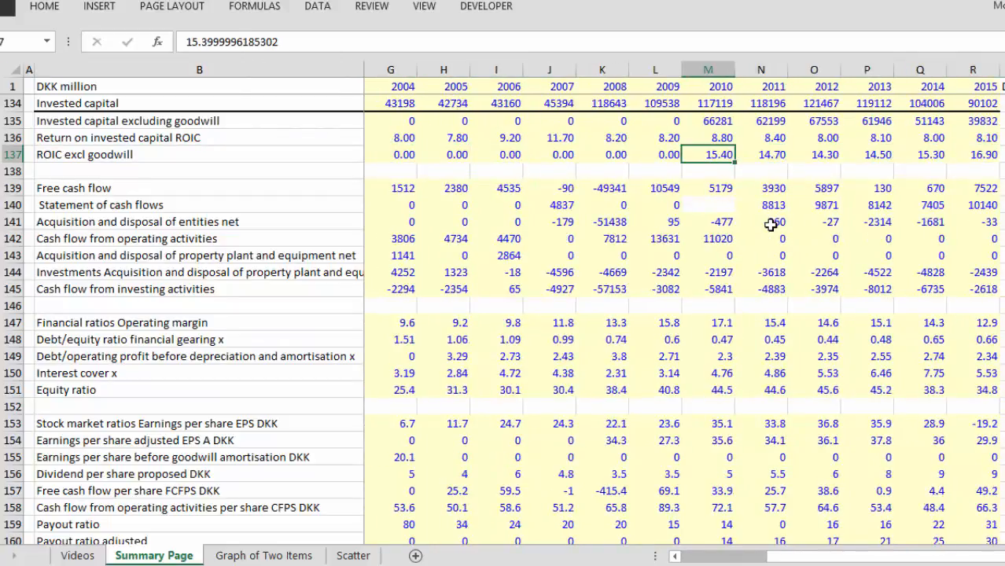
pyautogui.press('Up')
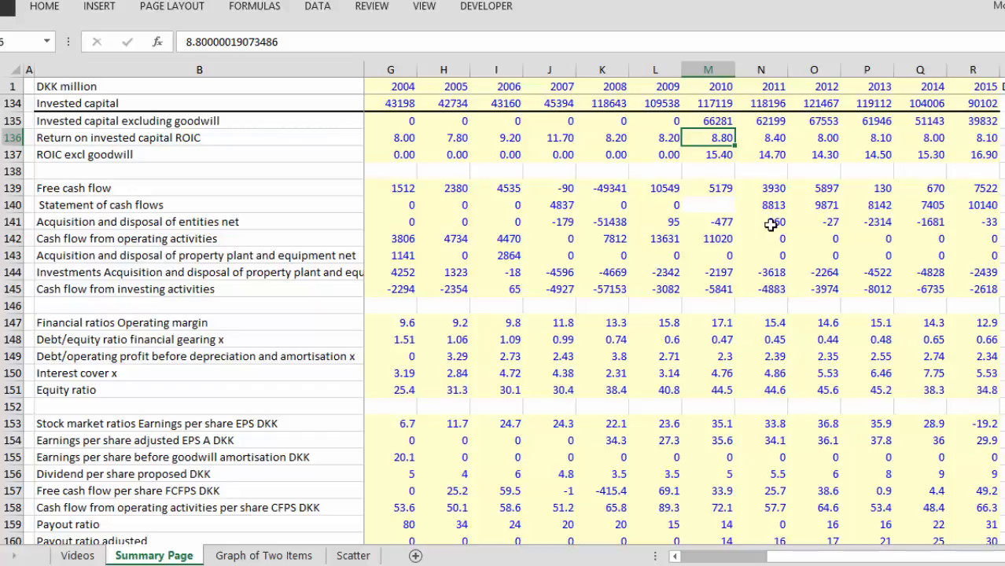
pyautogui.press('Left')
pyautogui.press('Left')
pyautogui.press('Left')
pyautogui.press('Right')
pyautogui.press('Right')
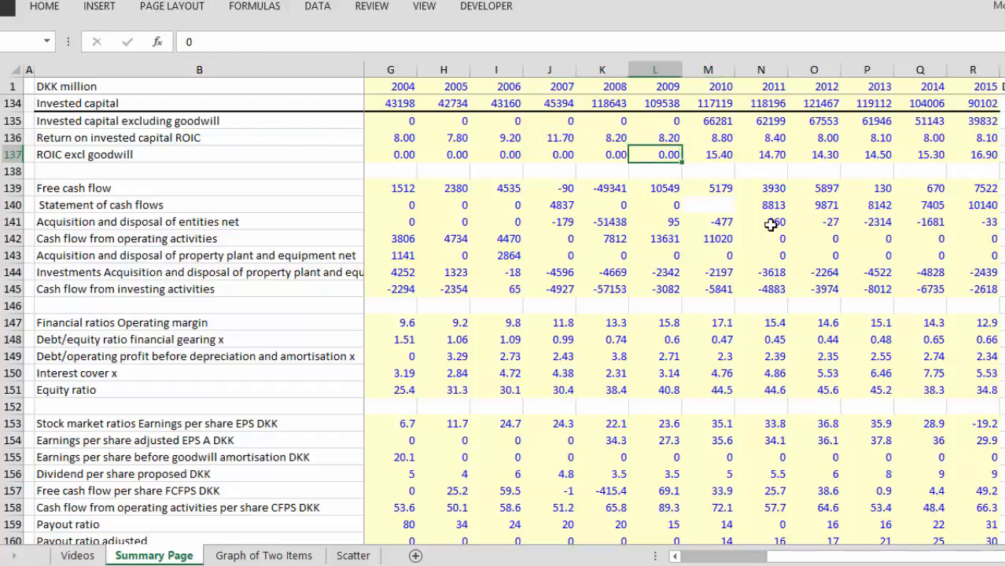
pyautogui.press('Left')
pyautogui.press('Left')
pyautogui.press('Left')
pyautogui.press('Left')
pyautogui.press('Left')
pyautogui.press('Left')
pyautogui.press('Left')
pyautogui.press('Left')
pyautogui.press('Left')
pyautogui.press('Left')
pyautogui.press('Left')
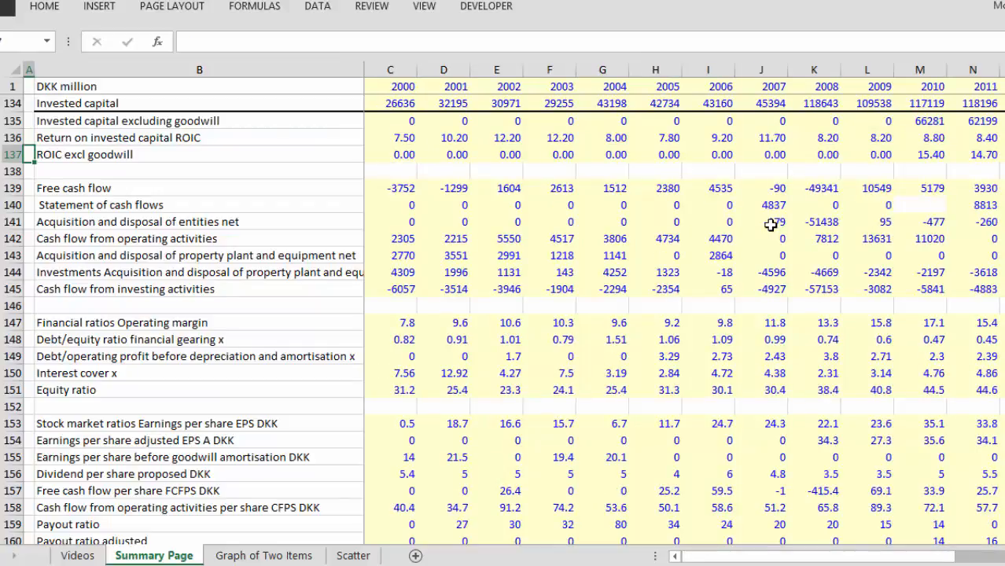
# Step: Examine the calculated ROIC in row 206 of RATIOS FOR FINANCIAL ANALYSIS across the years from 2005
pyautogui.press('pagedown')
pyautogui.press('pagedown')
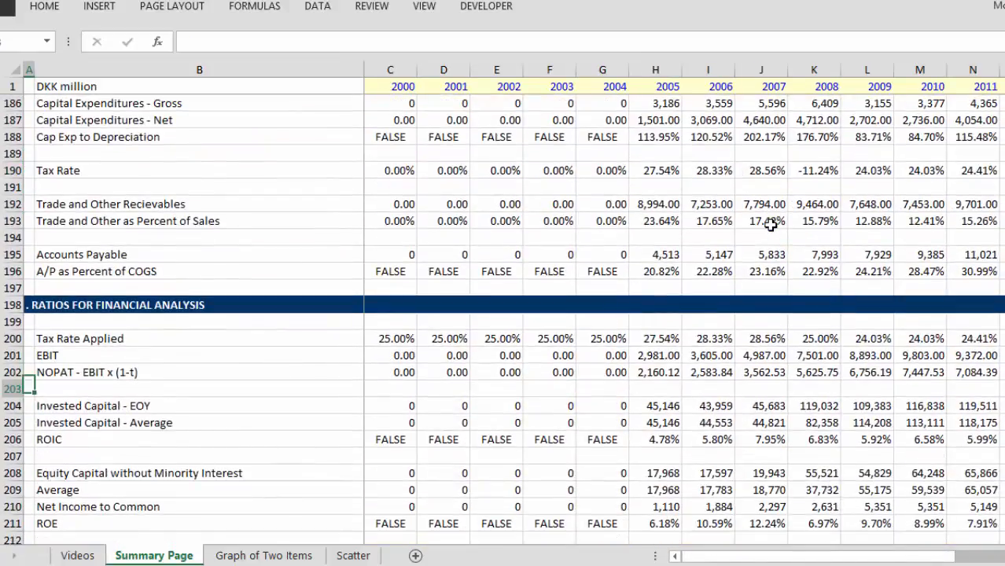
pyautogui.press('Right')
pyautogui.press('Right')
pyautogui.press('Right')
pyautogui.press('Right')
pyautogui.press('Right')
pyautogui.press('Right')
pyautogui.press('Right')
pyautogui.press('Right')
pyautogui.press('Right')
pyautogui.press('Right')
pyautogui.press('Right')
pyautogui.press('Right')
pyautogui.press('Right')
pyautogui.press('Right')
pyautogui.press('Right')
pyautogui.press('Right')
pyautogui.press('Right')
pyautogui.press('Right')
pyautogui.press('Right')
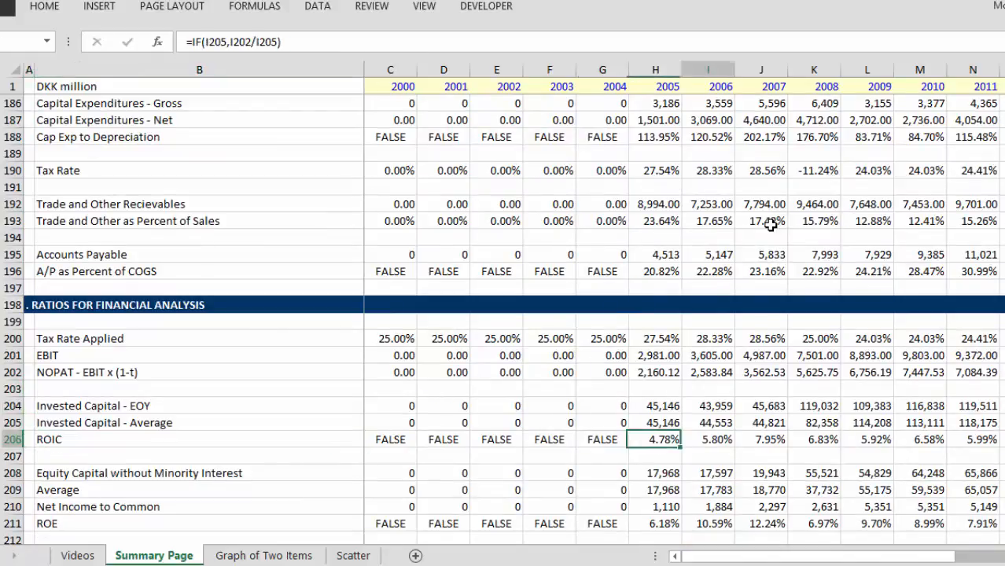
pyautogui.press('Left')
pyautogui.press('Left')
pyautogui.press('Left')
pyautogui.press('Left')
pyautogui.press('Left')
pyautogui.press('Left')
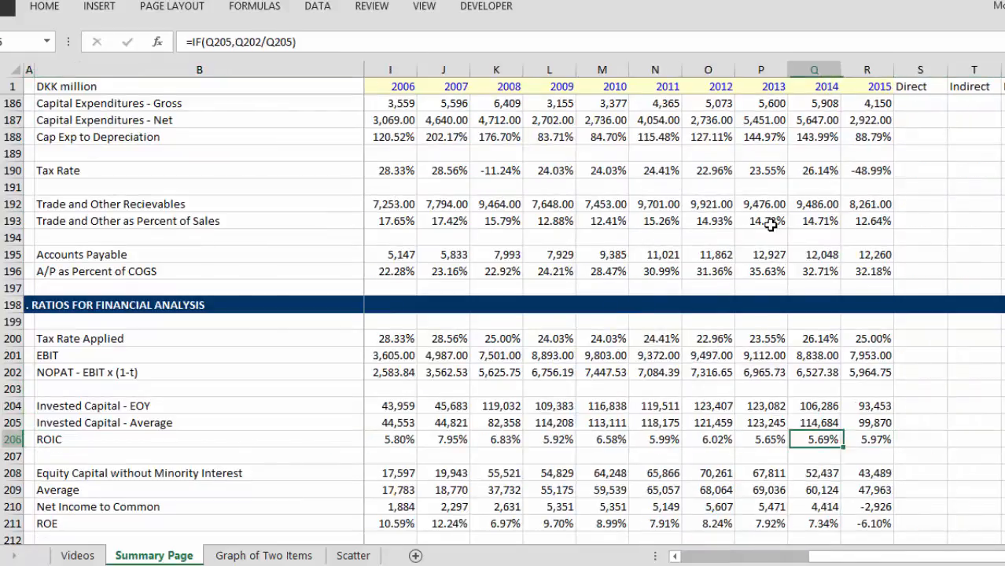
pyautogui.press('Left')
pyautogui.press('Left')
pyautogui.press('Left')
pyautogui.press('Left')
pyautogui.press('Left')
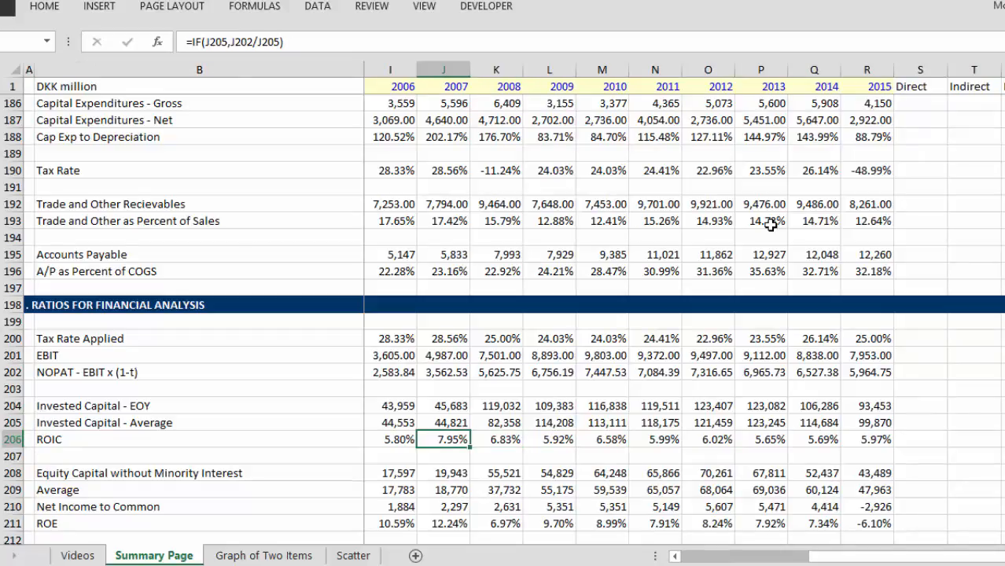
pyautogui.press('Right')
pyautogui.press('Right')
pyautogui.press('Right')
pyautogui.press('Right')
pyautogui.press('Right')
pyautogui.press('Right')
pyautogui.press('Right')
pyautogui.press('Right')
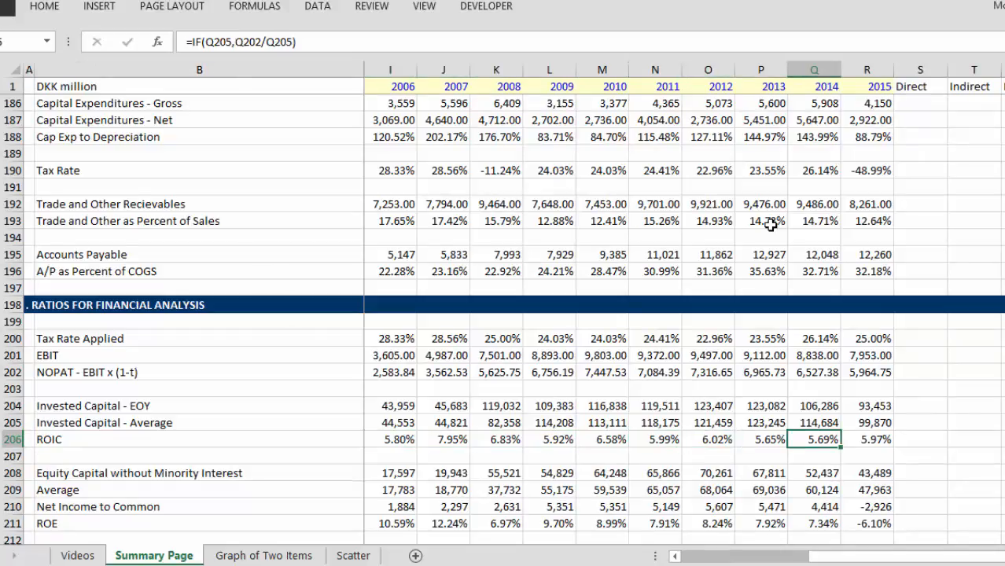
# Step: Format the EBITDA block in rows 168 to 170 of RATIOS FOR OPERATING ASSUMPTIONS with thousands separators and two decimals
pyautogui.press('Left')
pyautogui.press('Left')
pyautogui.press('Left')
pyautogui.press('Left')
pyautogui.press('Left')
pyautogui.press('Left')
pyautogui.press('Left')
pyautogui.press('Left')
pyautogui.press('Left')
pyautogui.press('Left')
pyautogui.press('Left')
pyautogui.press('Left')
pyautogui.press('Left')
pyautogui.press('Left')
pyautogui.press('Left')
pyautogui.press('Left')
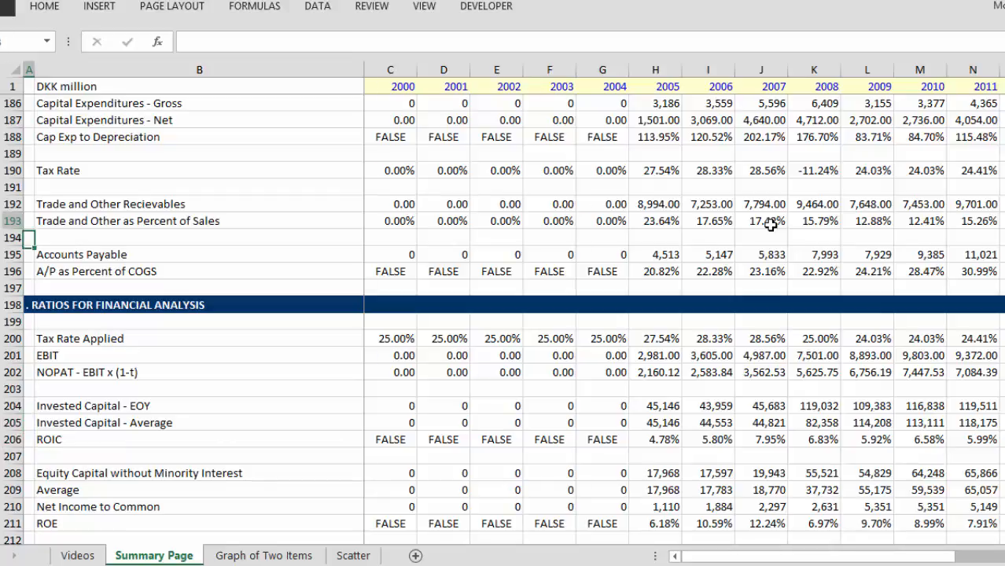
pyautogui.press('Up')
pyautogui.press('Up')
pyautogui.press('Up')
pyautogui.press('Up')
pyautogui.press('Up')
pyautogui.press('Up')
pyautogui.press('Up')
pyautogui.press('Up')
pyautogui.press('Up')
pyautogui.press('Up')
pyautogui.press('Up')
pyautogui.press('Up')
pyautogui.press('Up')
pyautogui.press('Up')
pyautogui.press('Up')
pyautogui.press('Up')
pyautogui.press('Up')
pyautogui.press('Up')
pyautogui.press('Up')
pyautogui.press('Up')
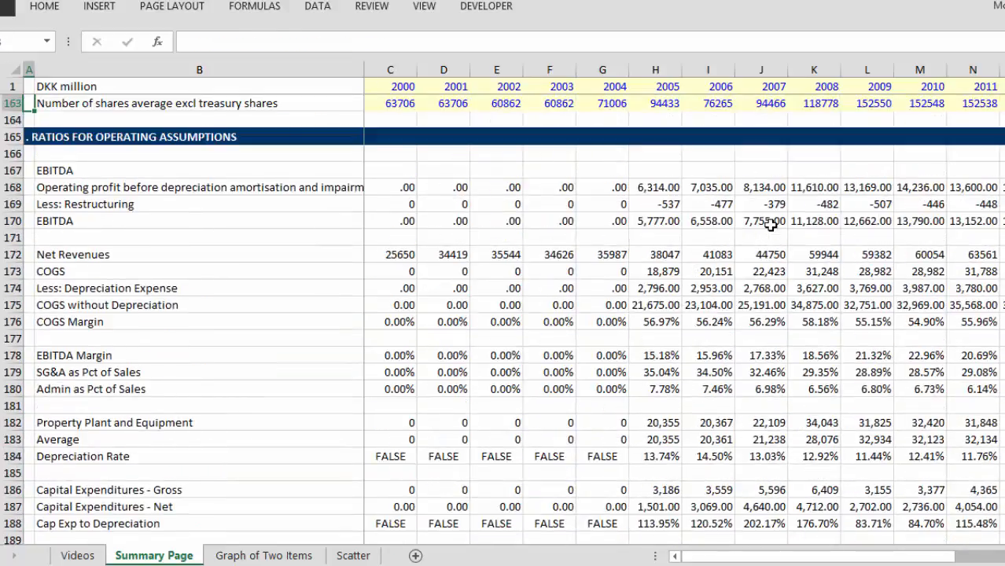
pyautogui.press('Down')
pyautogui.press('Down')
pyautogui.press('Down')
pyautogui.press('Down')
pyautogui.press('Right')
pyautogui.press('Right')
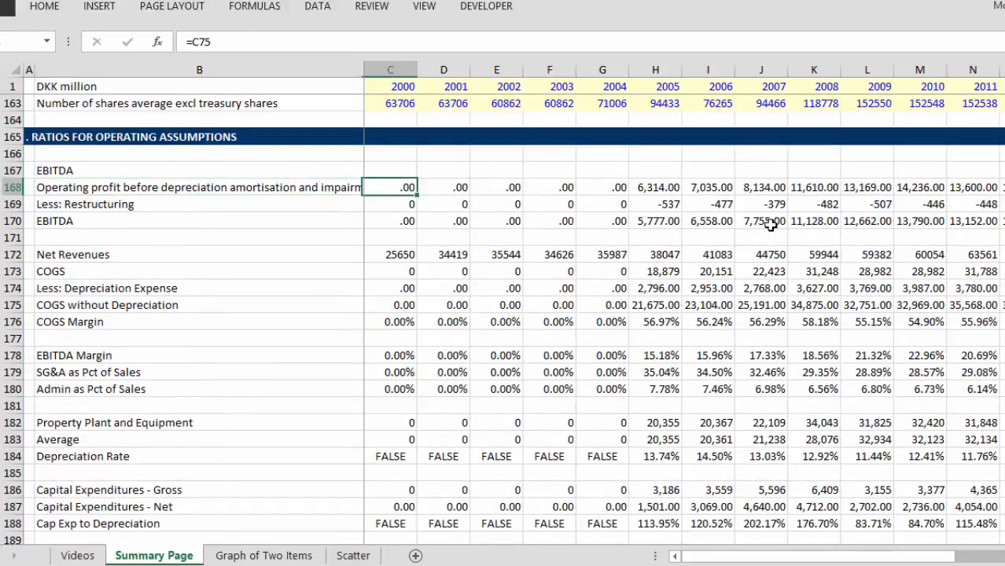
pyautogui.hotkey('ctrl', 'shift', 'Right')
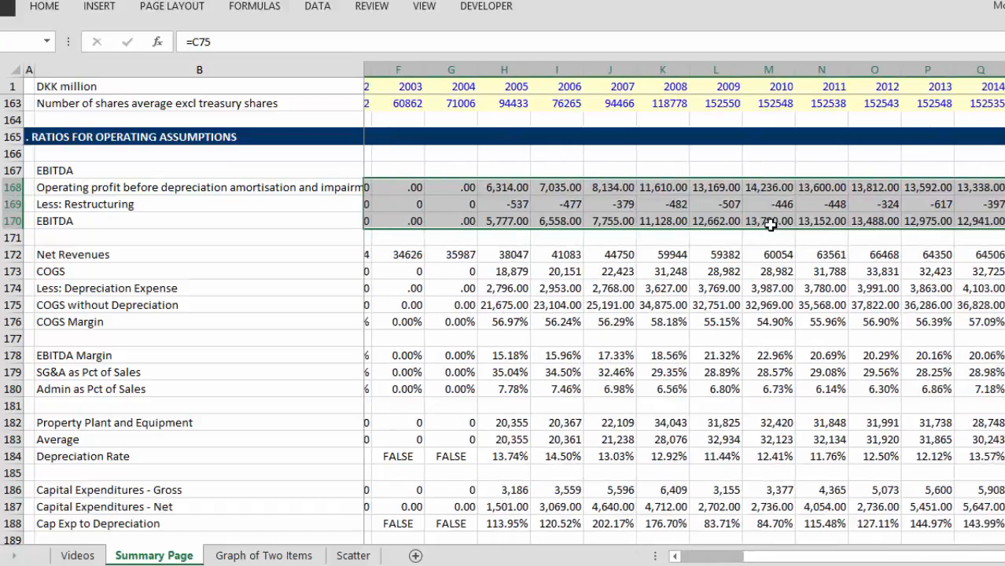
pyautogui.press('Left')
pyautogui.press('Left')
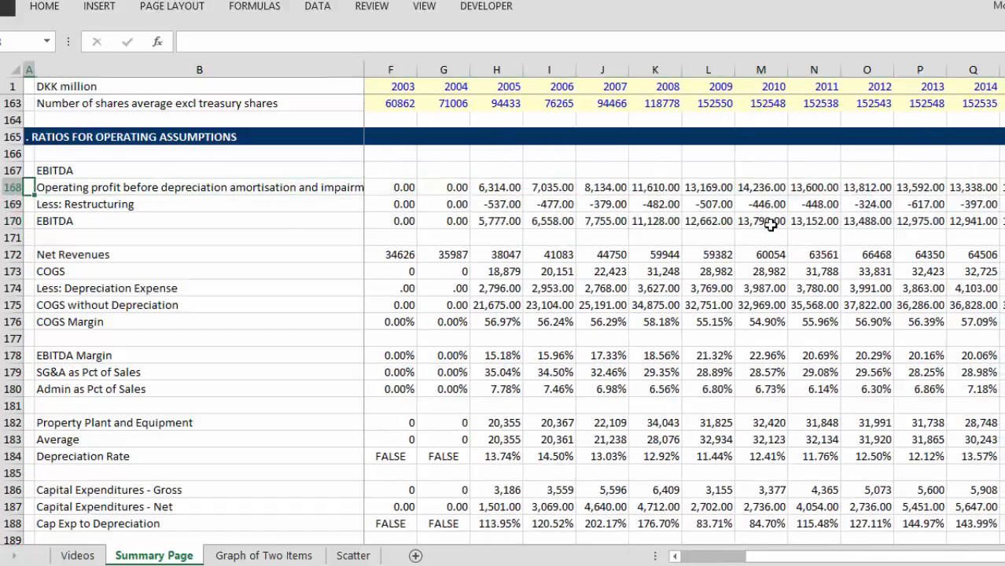
# Step: Format the EBITDA block in rows 168 to 170 as whole numbers with thousands separators across all years
pyautogui.press('Right')
pyautogui.press('Right')
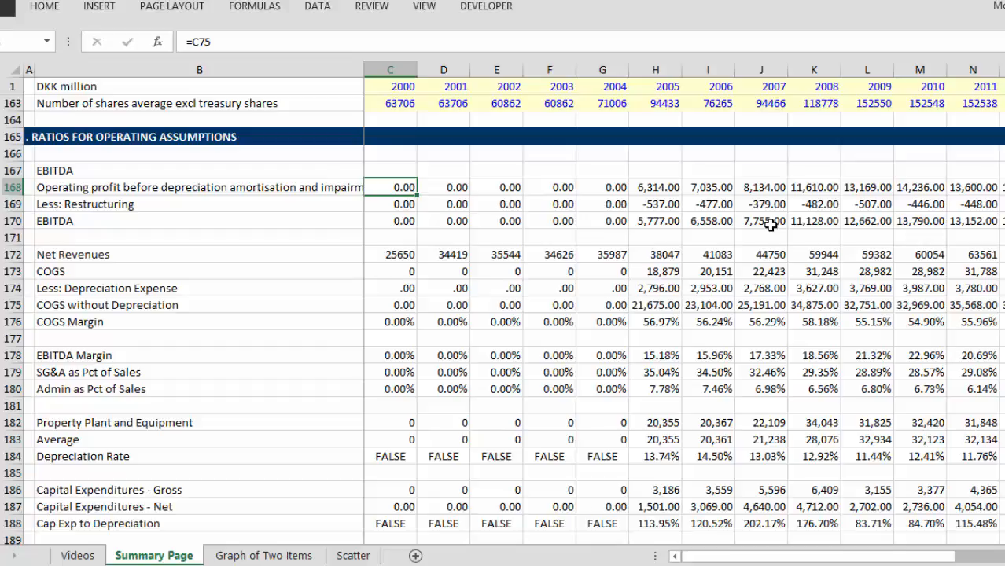
pyautogui.hotkey('shift', 'Down')
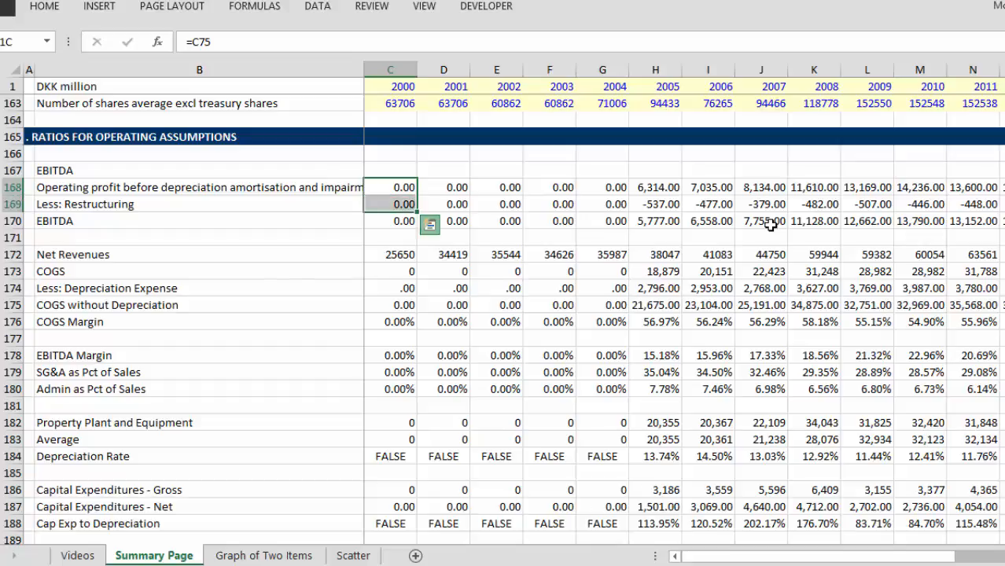
pyautogui.hotkey('ctrl', 'q')
pyautogui.press('Escape')
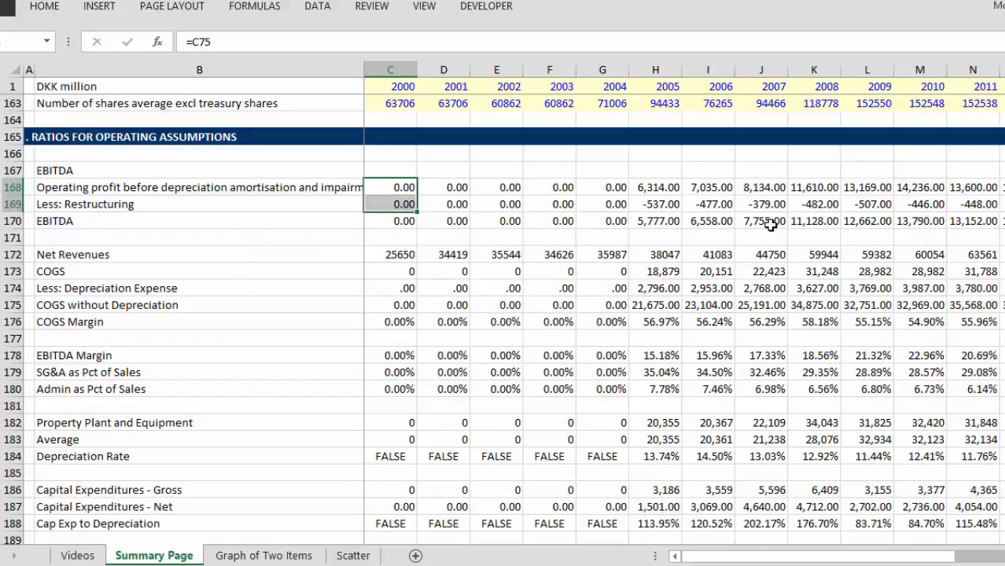
pyautogui.hotkey('shift', 'Down')
pyautogui.hotkey('ctrl', 'shift', 'Right')
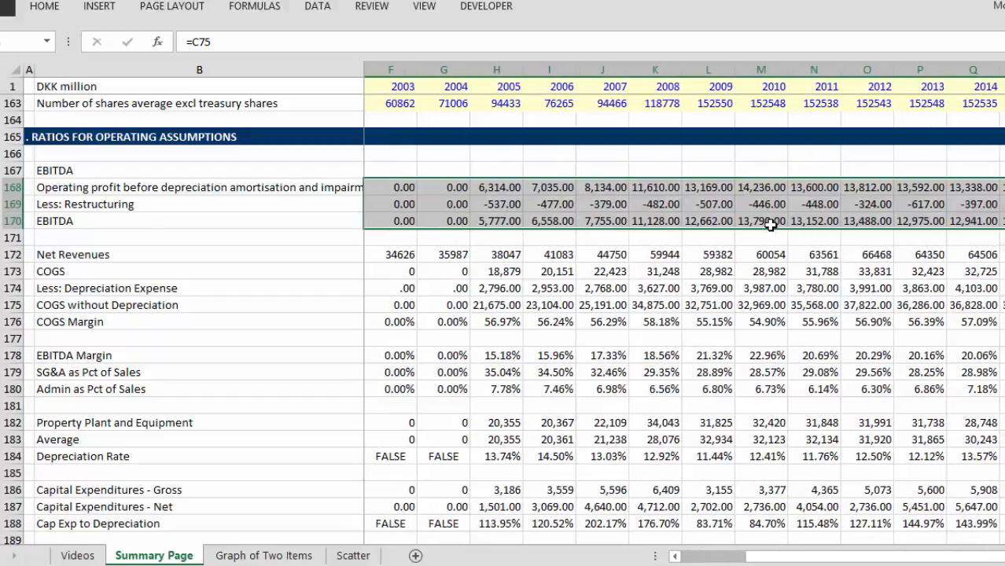
pyautogui.hotkey('ctrl', 'shift', '1')
pyautogui.press('Left')
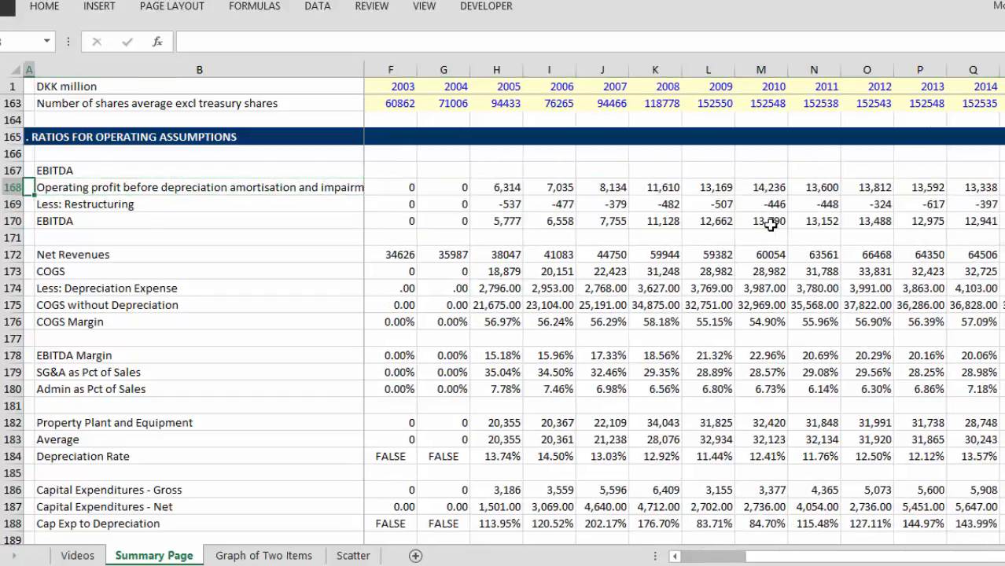
# Step: Format Net Revenues through COGS without Depreciation, rows 172 to 175, as whole numbers with thousands separators across all years
pyautogui.press('Right')
pyautogui.press('Down')
pyautogui.press('Down')
pyautogui.press('Down')
pyautogui.press('Down')
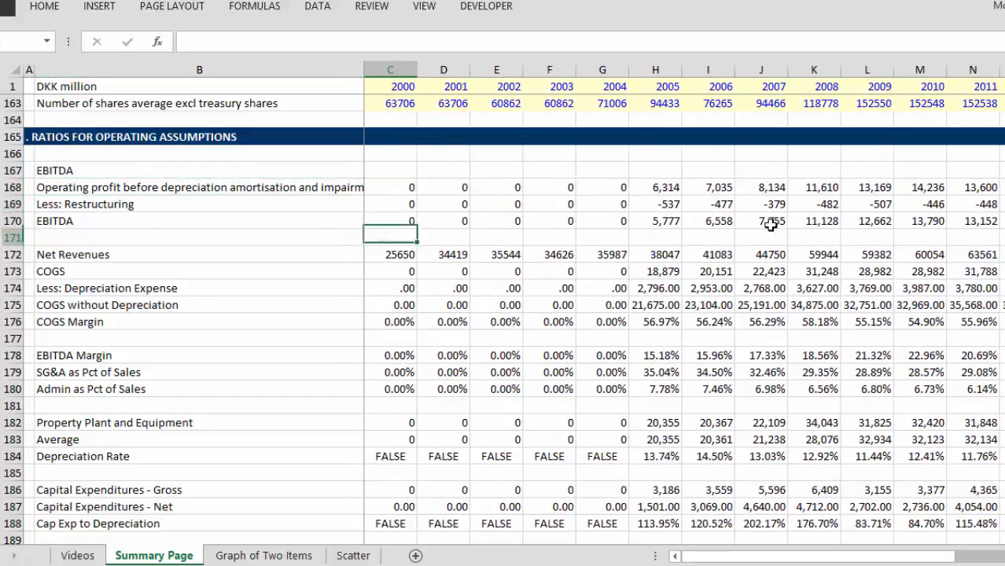
pyautogui.hotkey('shift', 'Down')
pyautogui.hotkey('shift', 'Down')
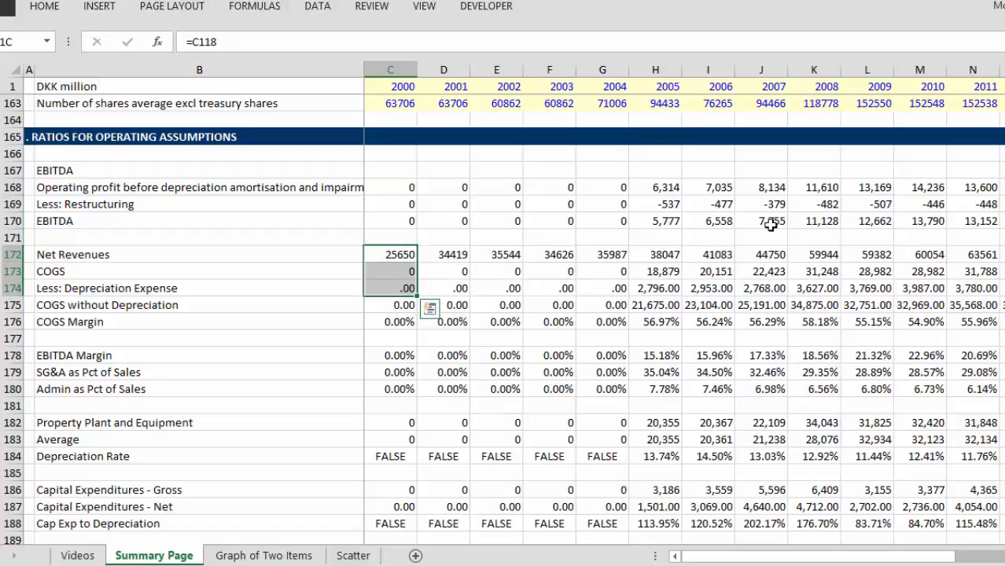
pyautogui.hotkey('shift', 'Down')
pyautogui.hotkey('ctrl', 'shift', 'Right')
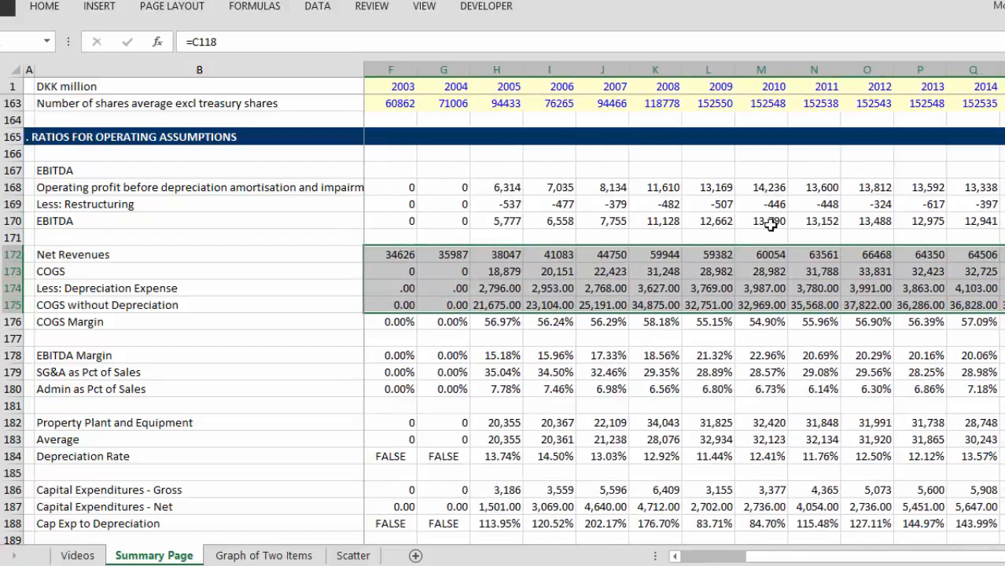
pyautogui.hotkey('ctrl', 'shift', '1')
pyautogui.press('Left')
pyautogui.press('Right')
# Step: Examine the COGS Margin values in row 176 from 2005 onward and the formula behind them
pyautogui.press('Down')
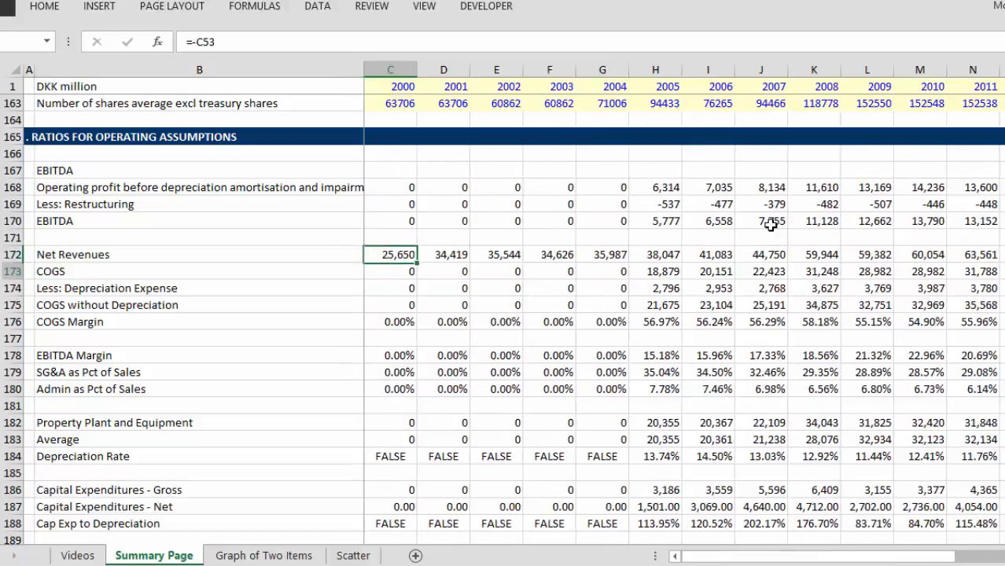
pyautogui.press('Down')
pyautogui.press('Down')
pyautogui.press('Down')
pyautogui.press('Right')
pyautogui.press('Right')
pyautogui.press('Right')
pyautogui.press('Right')
pyautogui.press('Right')
pyautogui.press('Right')
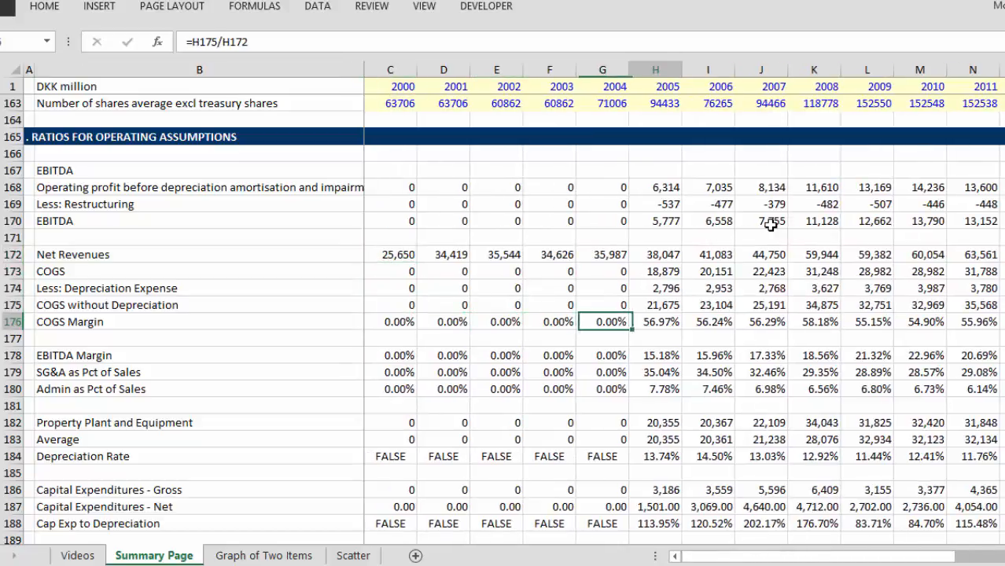
pyautogui.press('Left')
pyautogui.hotkey('ctrl', 'shift', 'Right')
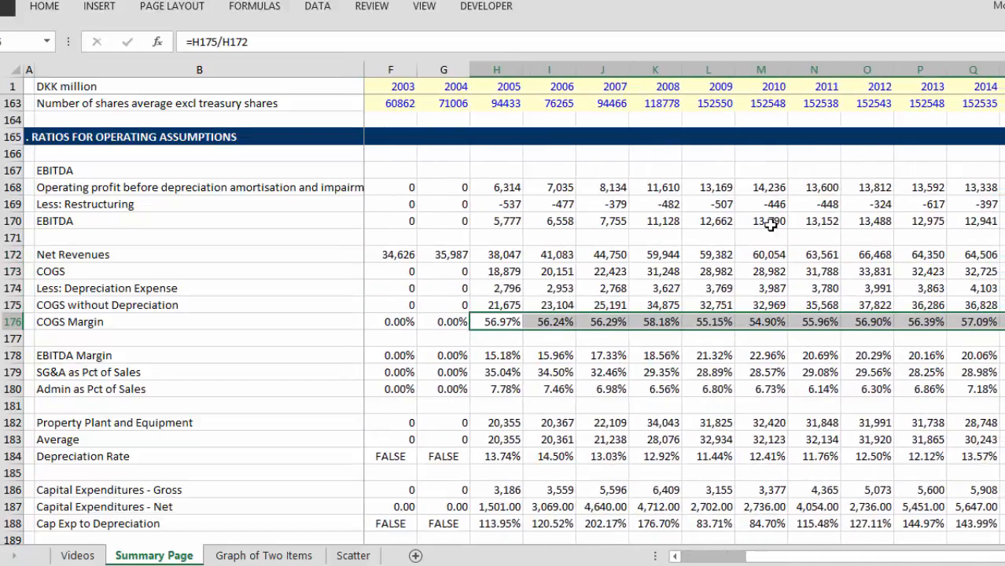
pyautogui.press('Left')
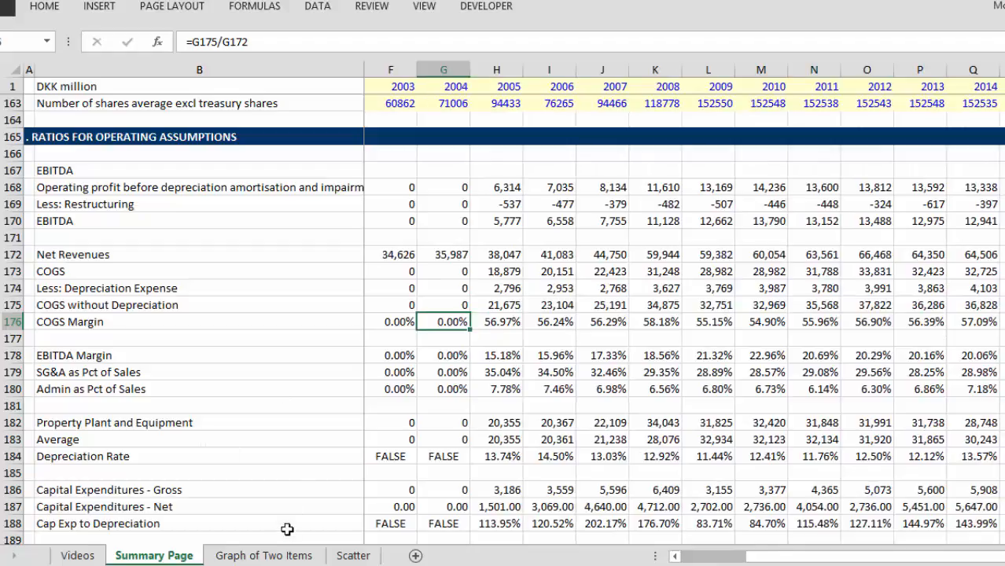
# Step: On the Graph of Two Items sheet, change the chart's first item to COGS Margin
pyautogui.click(265, 557)
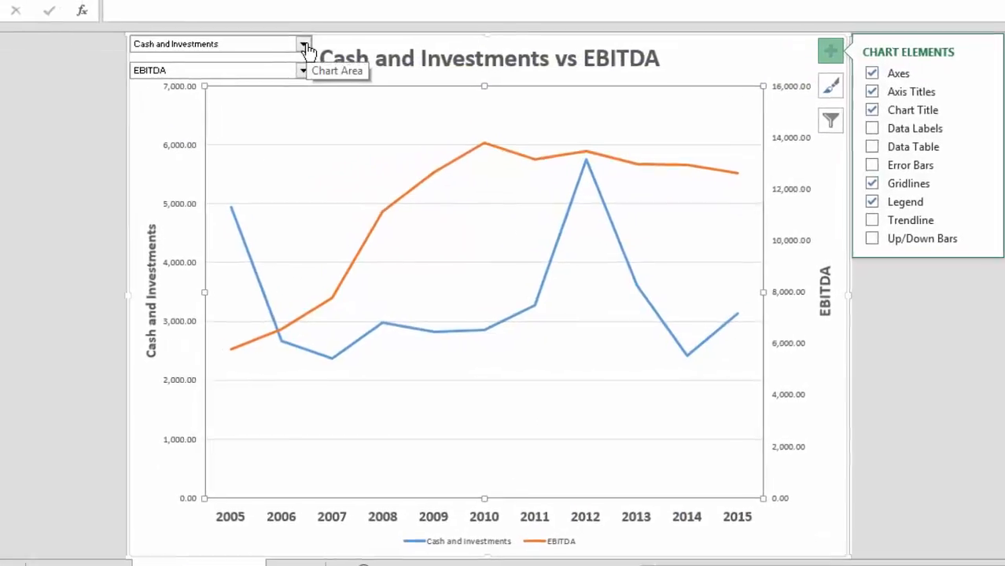
pyautogui.click(358, 73)
pyautogui.press('Up')
pyautogui.press('Up')
pyautogui.press('Up')
pyautogui.press('Up')
pyautogui.press('Up')
pyautogui.press('Up')
pyautogui.press('Up')
pyautogui.press('Up')
pyautogui.press('Up')
pyautogui.press('Up')
pyautogui.press('Up')
pyautogui.press('Up')
pyautogui.press('Up')
pyautogui.press('Up')
pyautogui.press('Up')
pyautogui.press('Up')
pyautogui.press('Up')
pyautogui.press('Up')
pyautogui.press('Up')
pyautogui.press('Up')
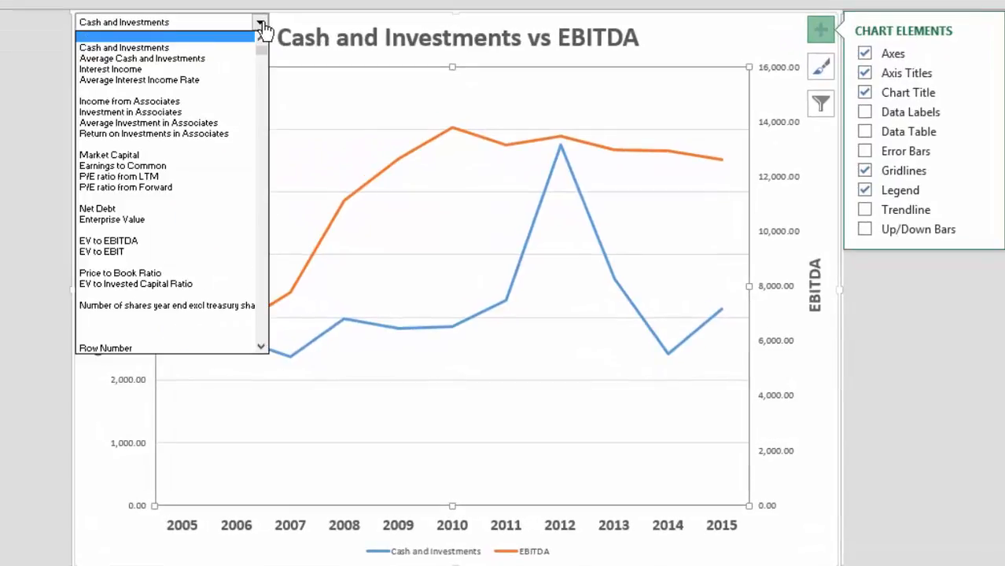
pyautogui.press('Up')
pyautogui.press('Up')
pyautogui.press('Up')
pyautogui.press('Up')
pyautogui.press('Up')
pyautogui.press('Up')
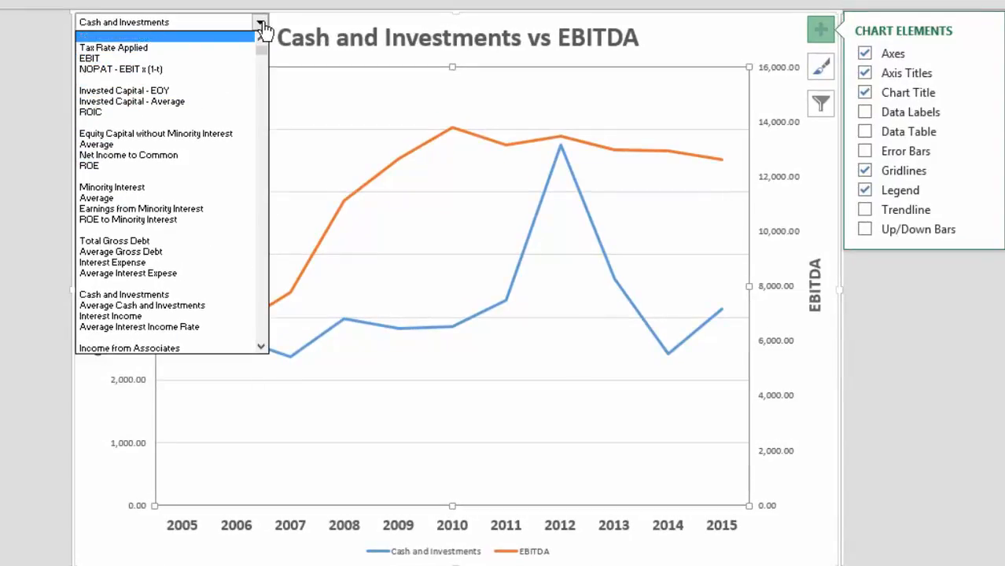
pyautogui.press('Up')
pyautogui.press('Up')
pyautogui.press('Up')
pyautogui.press('Up')
pyautogui.press('Up')
pyautogui.press('Up')
pyautogui.press('Up')
pyautogui.press('Up')
pyautogui.press('Up')
pyautogui.press('Up')
pyautogui.press('Up')
pyautogui.press('Up')
pyautogui.press('Up')
pyautogui.press('Up')
pyautogui.press('Up')
pyautogui.press('Up')
pyautogui.press('Up')
pyautogui.press('Up')
pyautogui.press('Up')
pyautogui.press('Up')
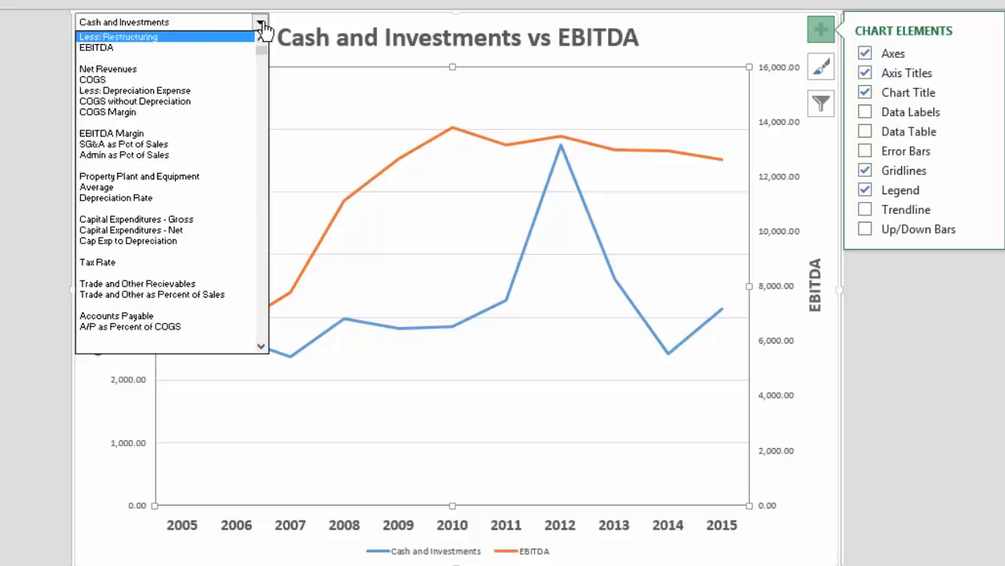
pyautogui.press('Down')
pyautogui.press('Down')
pyautogui.press('Down')
pyautogui.press('Down')
pyautogui.press('Down')
pyautogui.press('Down')
pyautogui.press('Down')
pyautogui.press('Down')
pyautogui.press('Down')
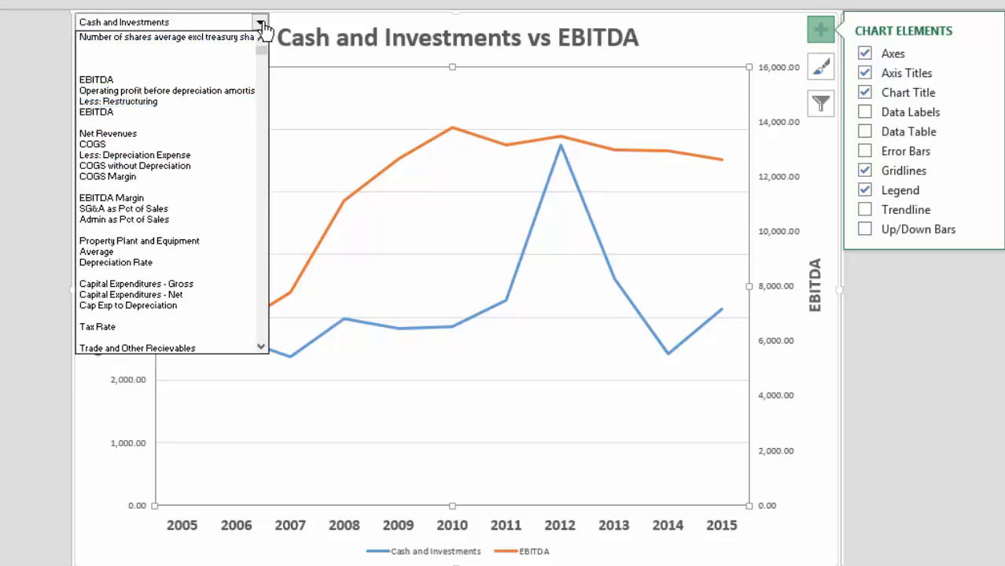
pyautogui.press('Down')
pyautogui.press('Down')
pyautogui.press('Return')
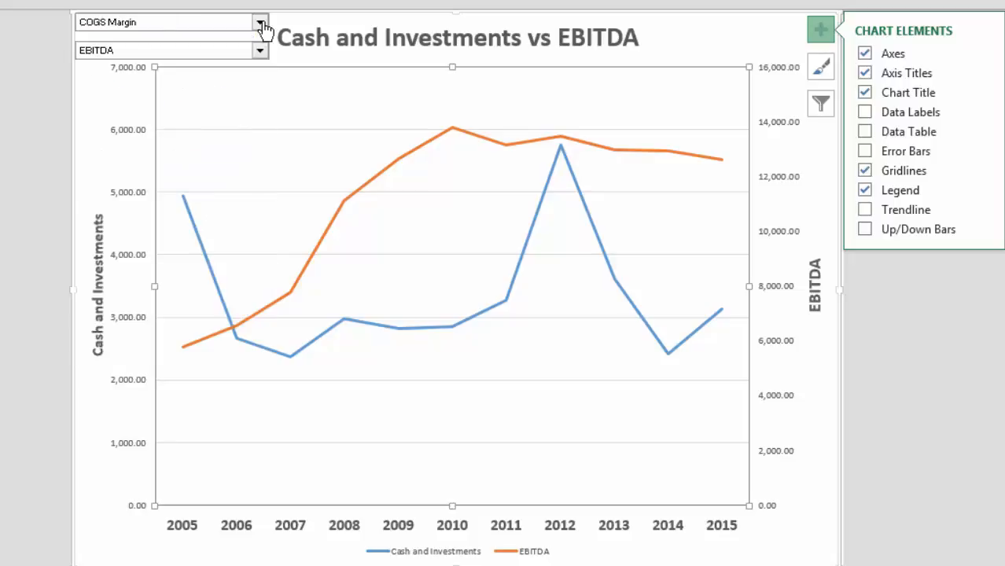
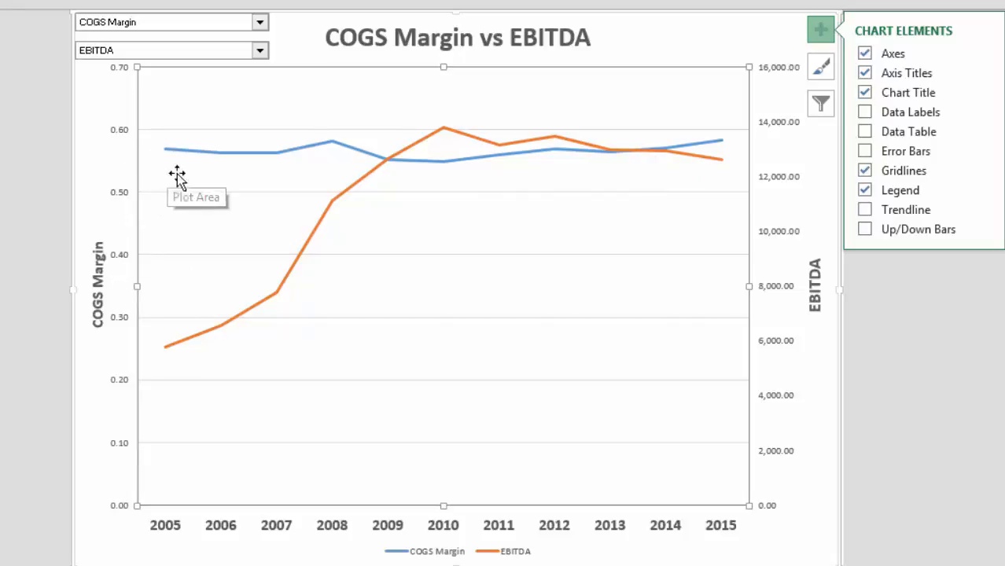
# Step: On the Summary Page, examine the COGS Margin, EBITDA Margin and SG&A as Pct of Sales rows
pyautogui.moveTo(401, 160)
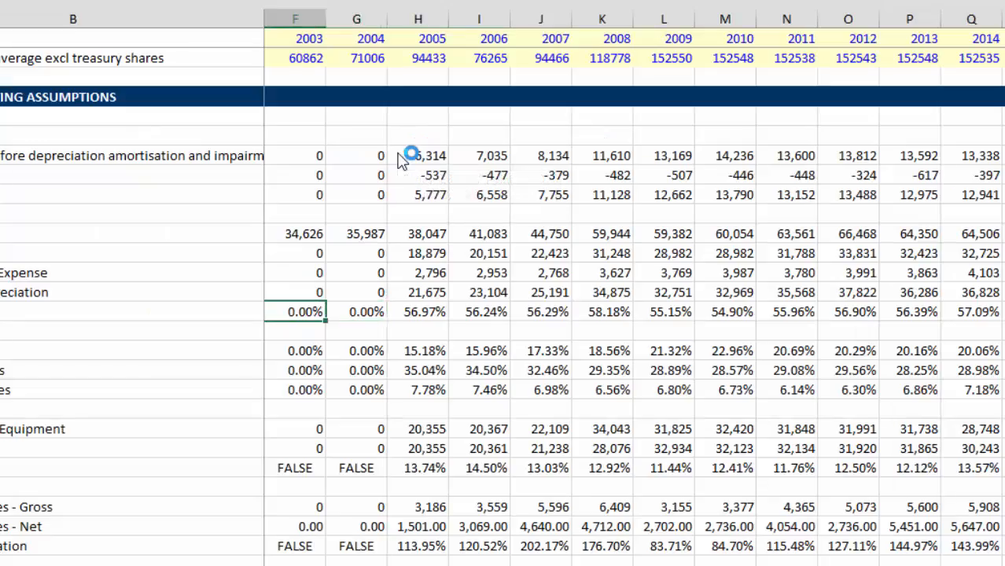
pyautogui.press('Left')
pyautogui.press('Down')
pyautogui.press('Down')
pyautogui.press('Down')
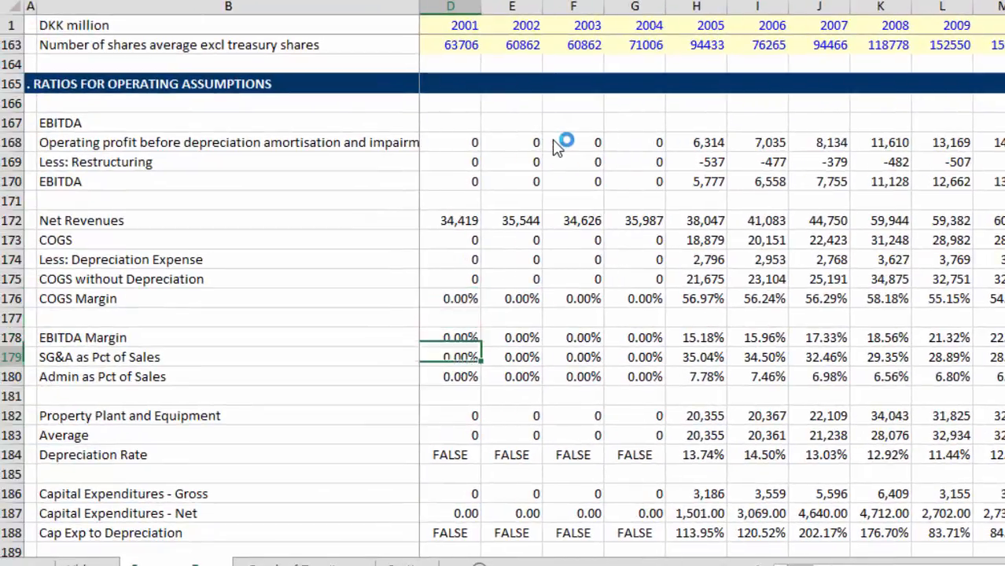
pyautogui.press('Right')
pyautogui.press('Right')
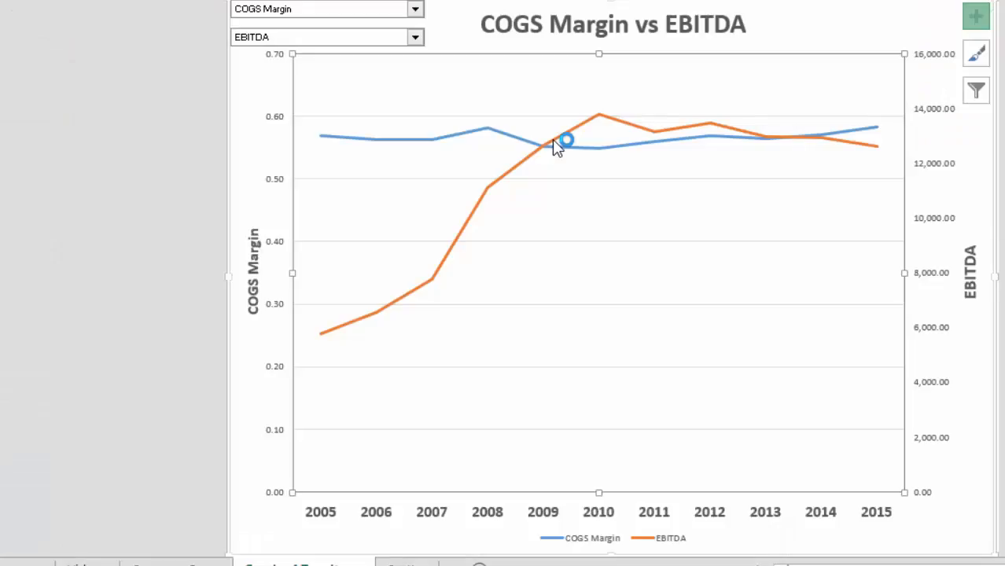
# Step: On the Graph of Two Items sheet, chart EBITDA Margin and SG&A as Pct of Sales one after the other against EBITDA
pyautogui.click(415, 9)
pyautogui.press('Down')
pyautogui.press('Down')
pyautogui.press('Return')
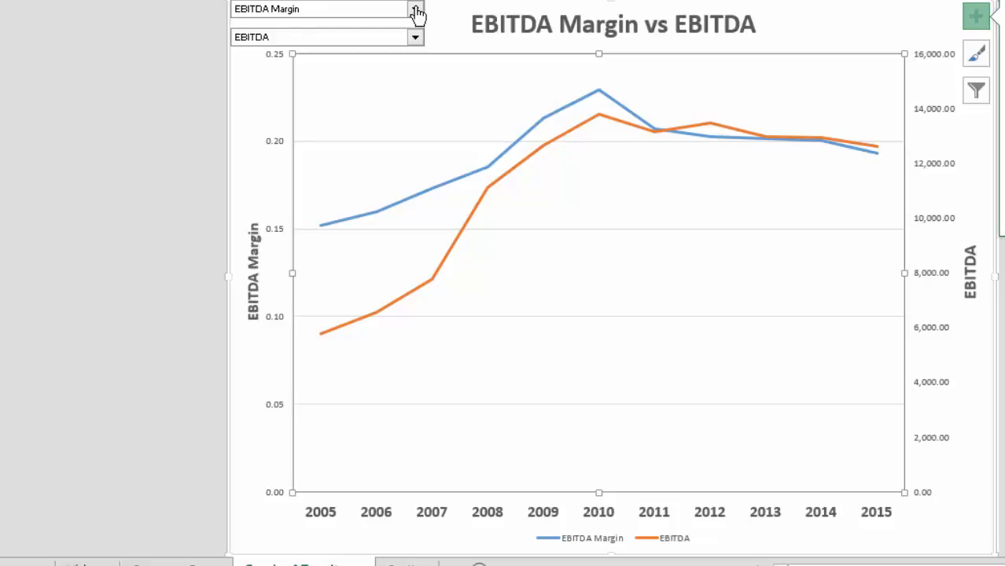
pyautogui.click(415, 9)
pyautogui.press('Down')
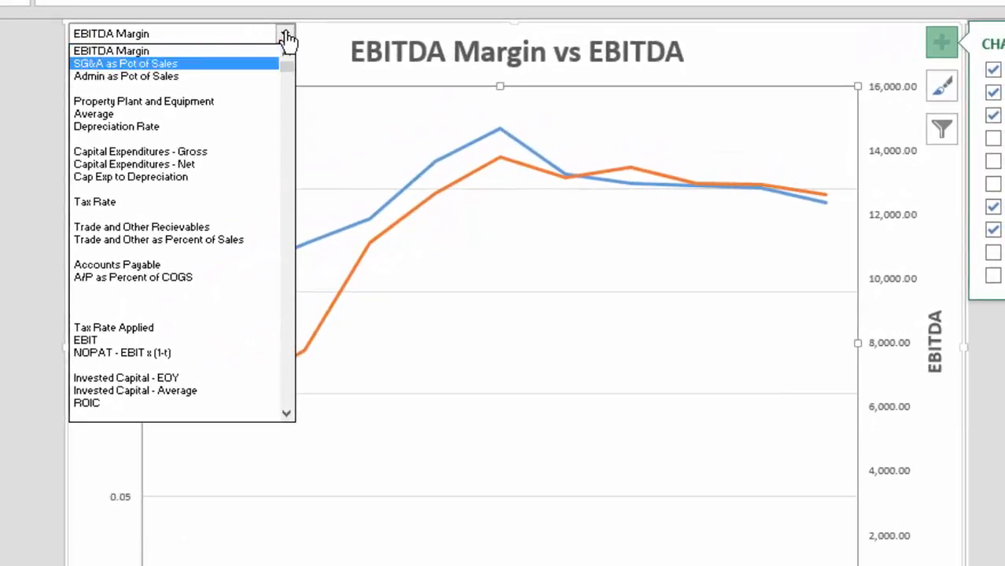
pyautogui.press('Return')
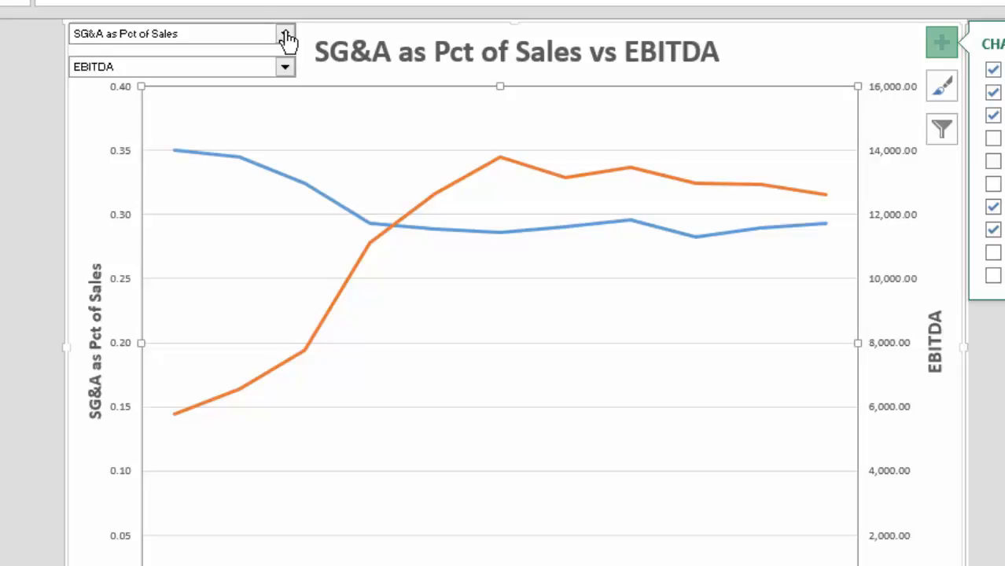
# Step: Change the chart's first item to Admin as Pct of Sales
pyautogui.click(285, 35)
pyautogui.press('Down')
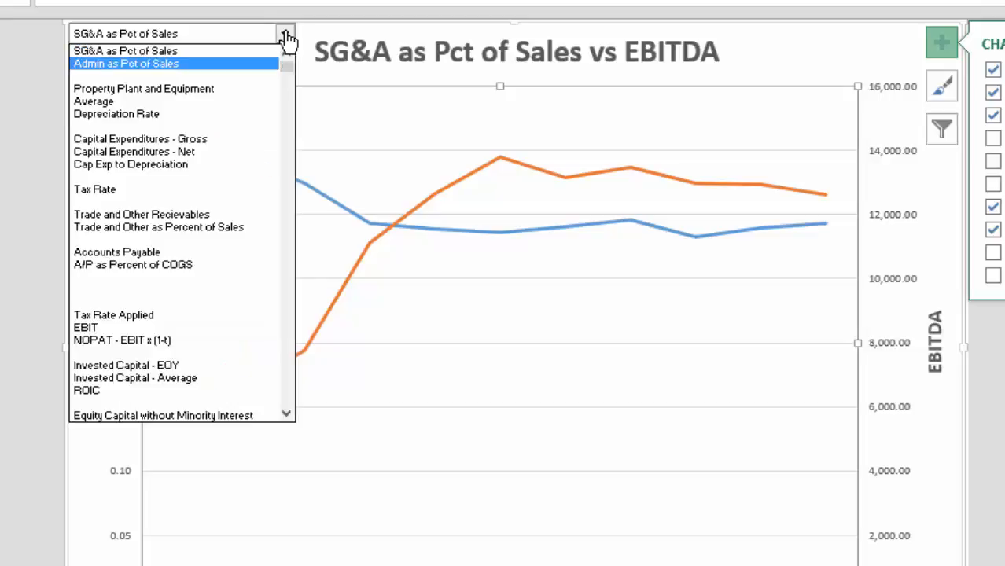
pyautogui.press('Return')
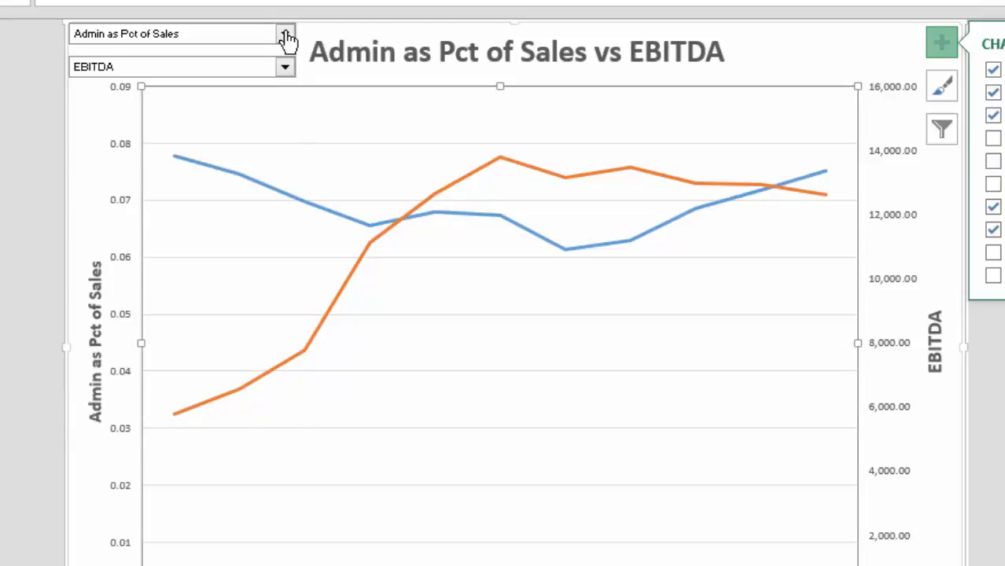
pyautogui.click(285, 35)
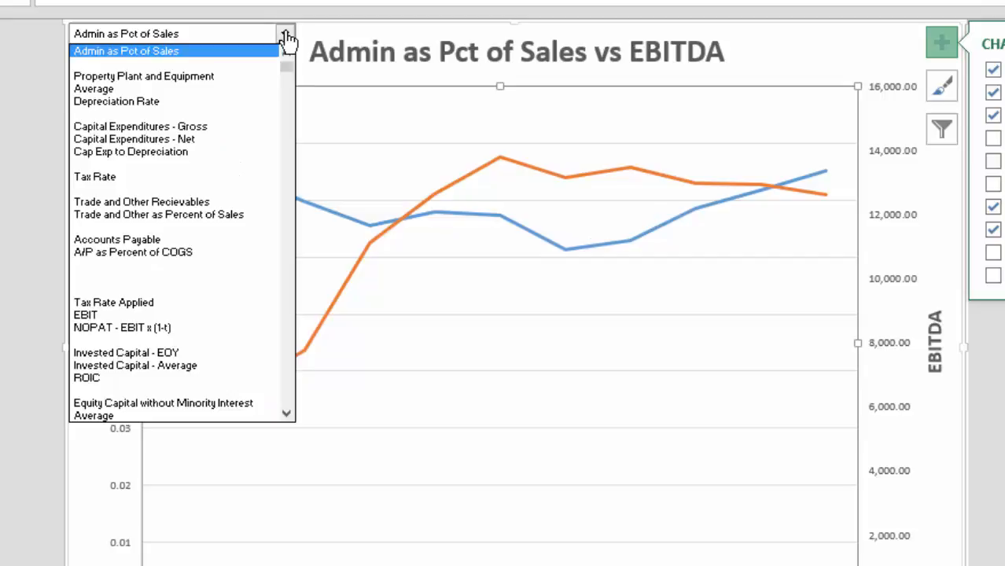
pyautogui.click(286, 35)
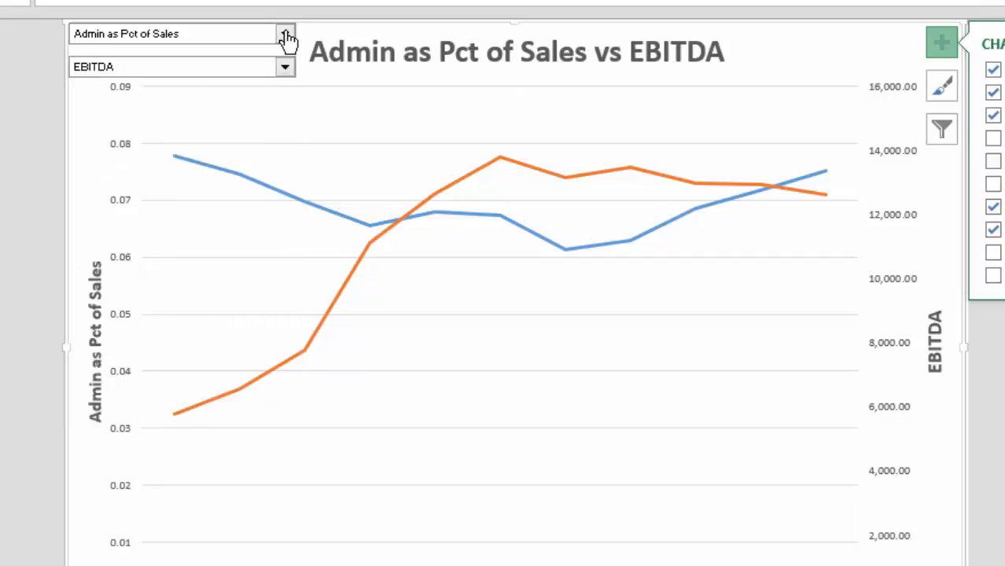
# Step: Change the chart's first item to Property Plant and Equipment
pyautogui.click(286, 34)
pyautogui.press('Down')
pyautogui.press('Down')
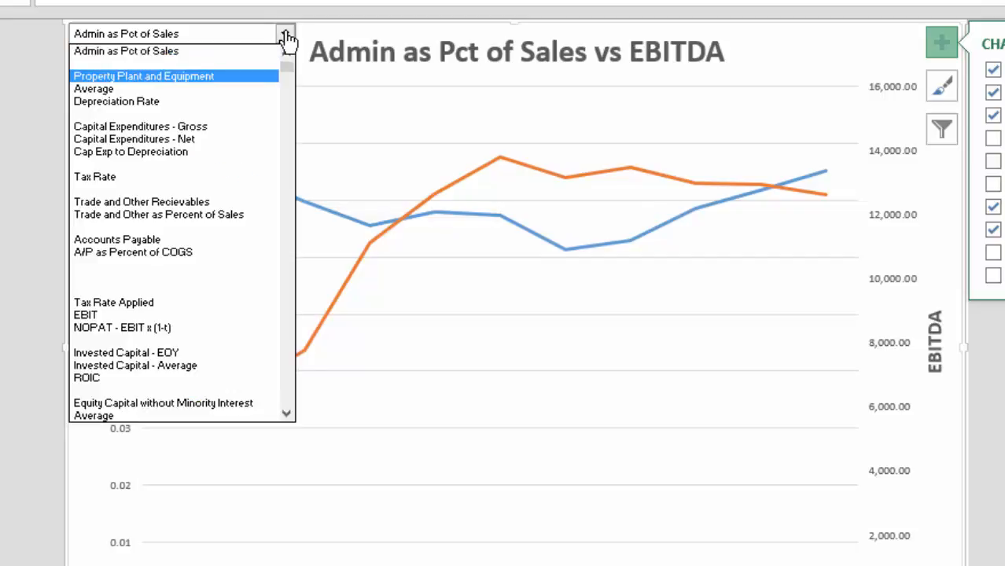
pyautogui.press('Return')
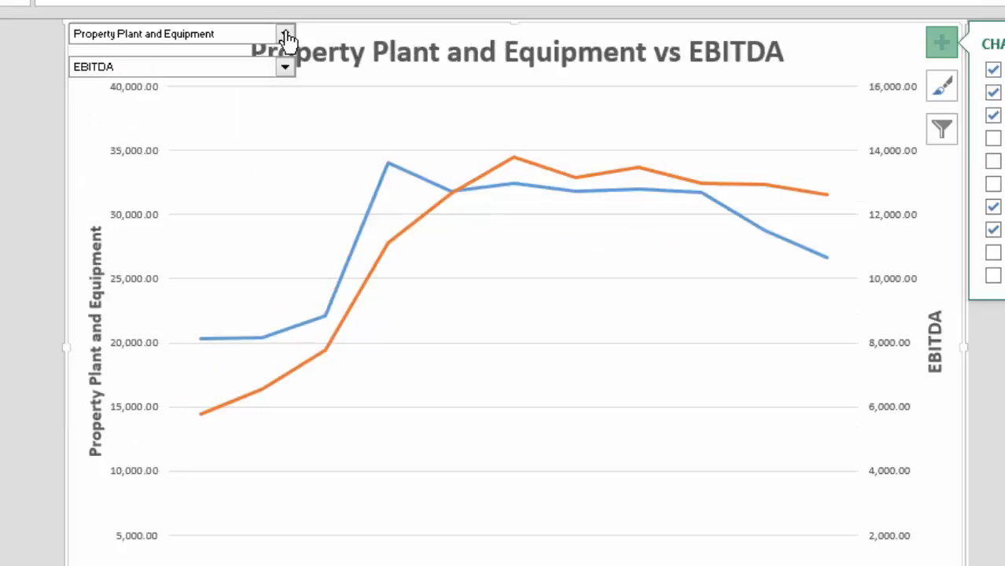
pyautogui.click(286, 35)
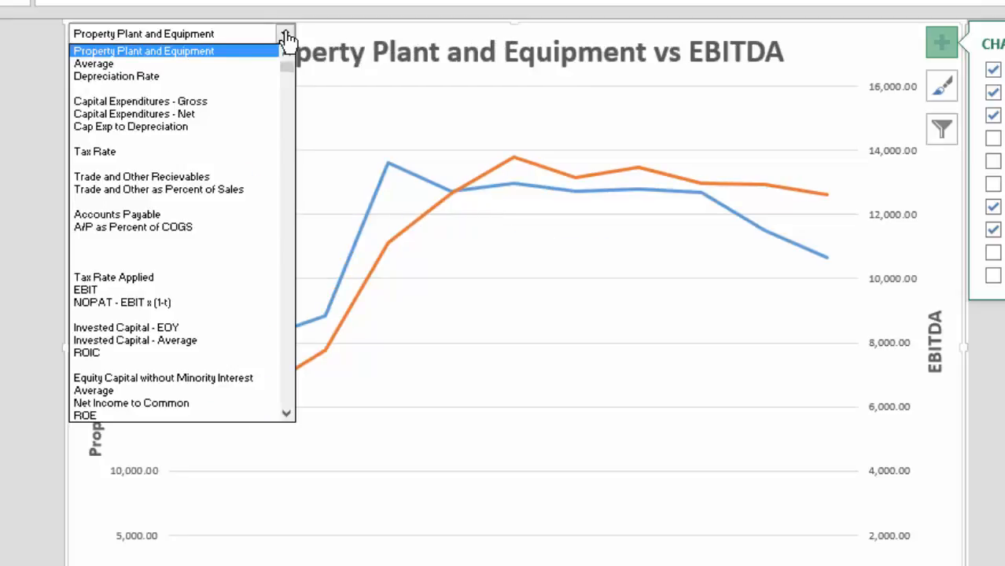
pyautogui.press('Down')
pyautogui.press('Down')
pyautogui.press('Down')
pyautogui.press('Down')
pyautogui.press('Down')
pyautogui.press('Down')
pyautogui.press('Down')
pyautogui.press('Down')
pyautogui.press('Down')
pyautogui.press('Down')
pyautogui.press('Down')
pyautogui.press('Down')
pyautogui.press('Down')
pyautogui.press('Down')
pyautogui.press('Down')
pyautogui.press('Down')
pyautogui.press('Down')
pyautogui.press('Down')
pyautogui.press('Down')
pyautogui.press('Down')
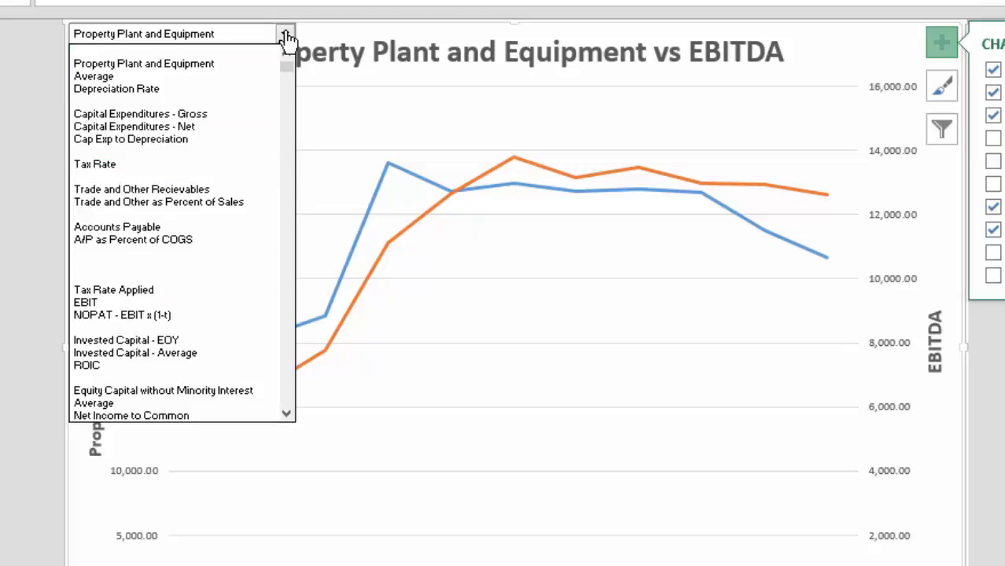
pyautogui.press('Escape')
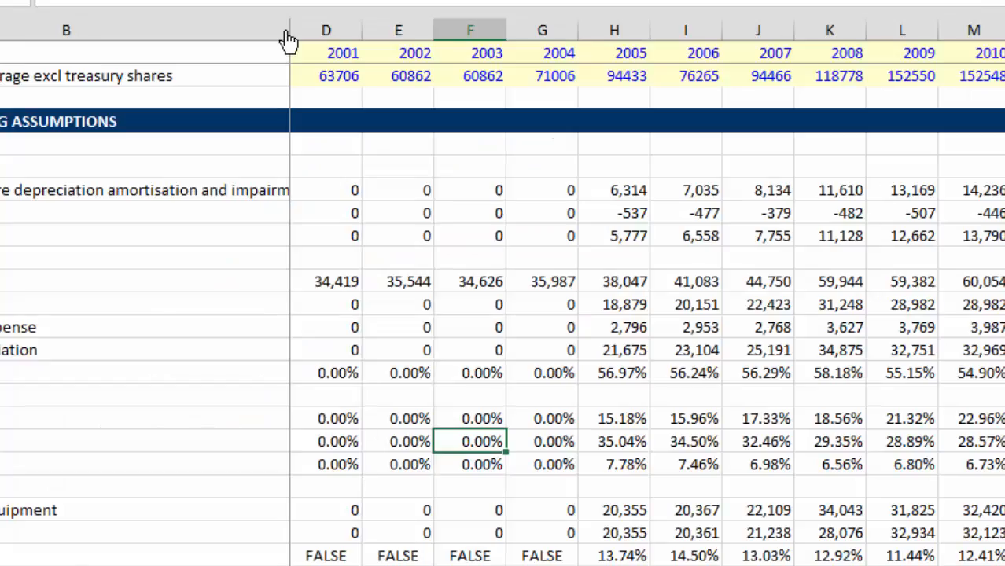
# Step: Return to the Summary Page and examine the SG&A as Pct of Sales and Depreciation Rate formulas for 2001
pyautogui.press('Left')
pyautogui.press('Left')
pyautogui.press('Left')
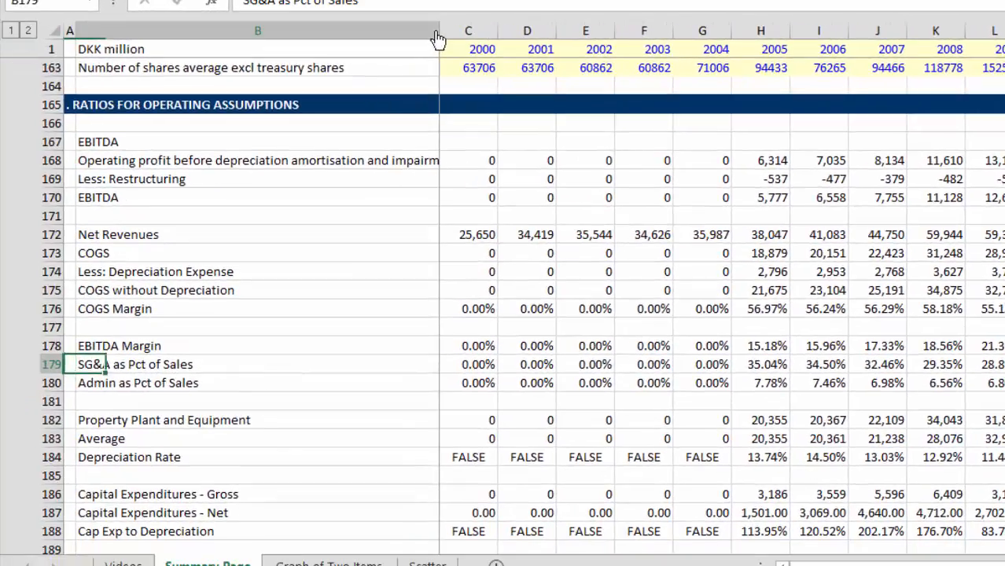
pyautogui.press('Right')
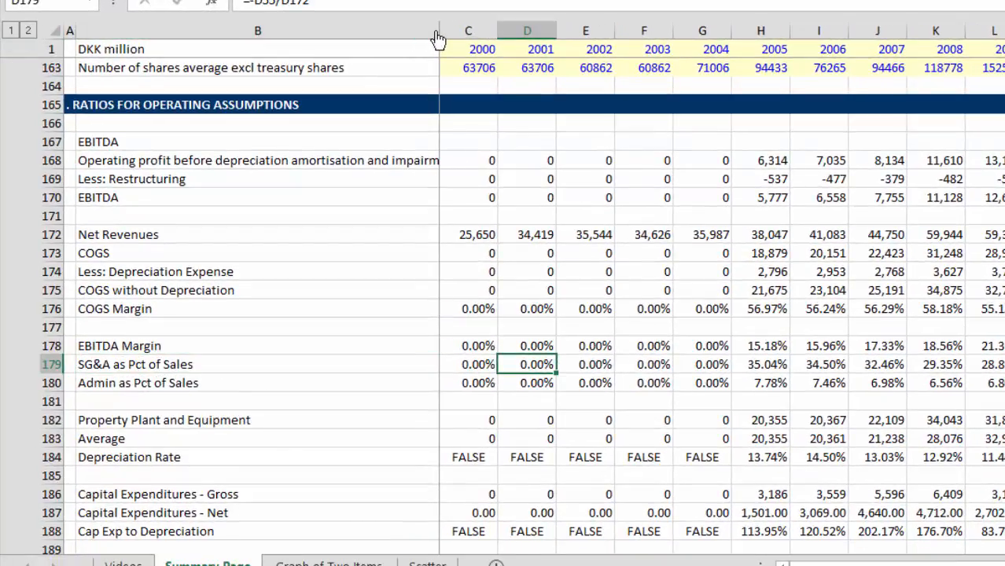
pyautogui.press('Up')
pyautogui.press('Down')
pyautogui.press('Down')
pyautogui.press('Down')
pyautogui.press('Down')
pyautogui.press('Down')
pyautogui.press('Down')
pyautogui.press('Down')
pyautogui.press('Down')
pyautogui.press('Down')
pyautogui.press('Down')
pyautogui.press('Down')
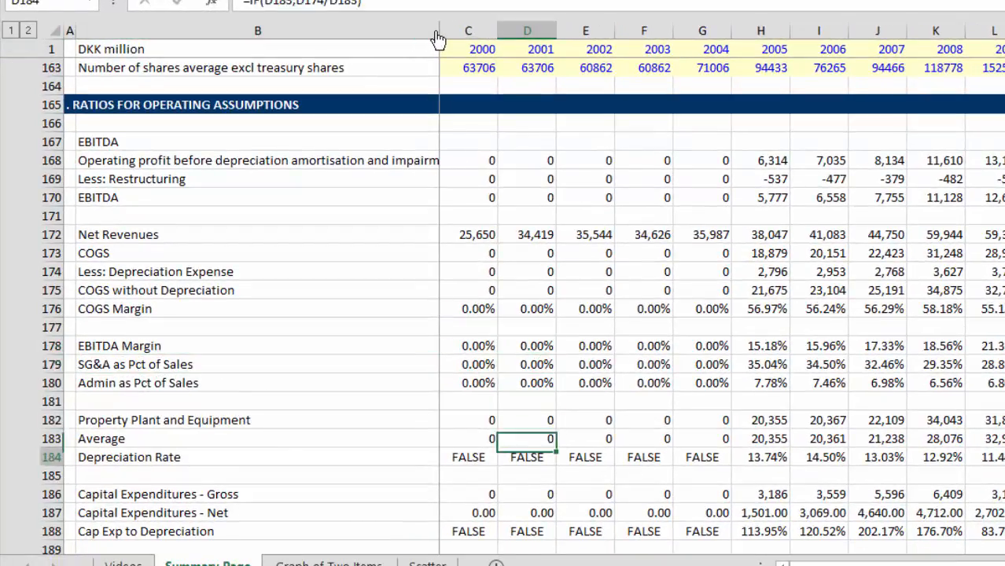
pyautogui.press('Up')
pyautogui.press('Up')
pyautogui.press('Up')
pyautogui.press('Up')
pyautogui.press('Up')
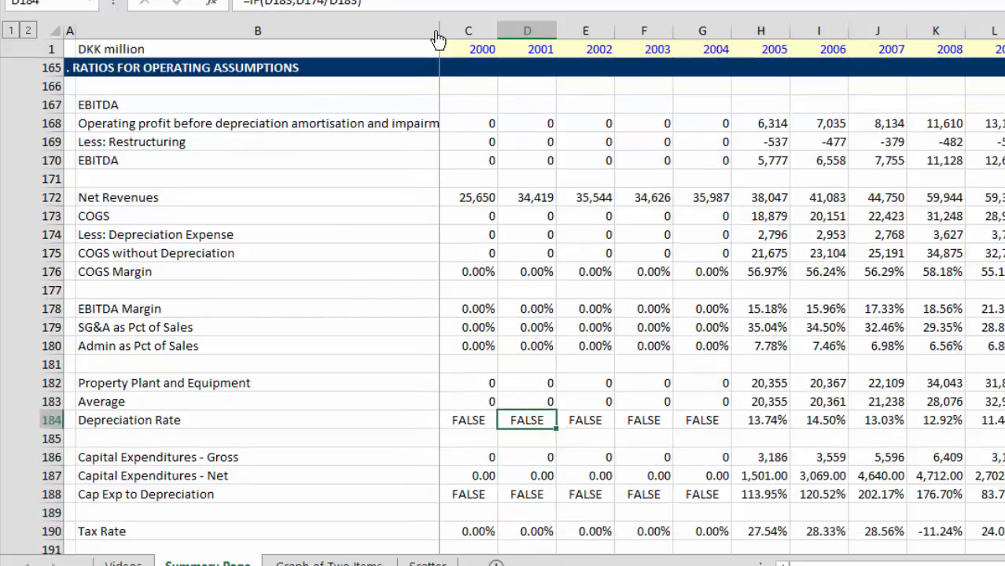
# Step: Examine the Depreciation Rate in row 184 and Property Plant and Equipment in row 182 across the years from 2005
pyautogui.press('Right')
pyautogui.press('Right')
pyautogui.press('Right')
pyautogui.press('Right')
pyautogui.press('Right')
pyautogui.press('Right')
pyautogui.press('Right')
pyautogui.press('Right')
pyautogui.press('Right')
pyautogui.press('Right')
pyautogui.press('Right')
pyautogui.press('Right')
pyautogui.press('Right')
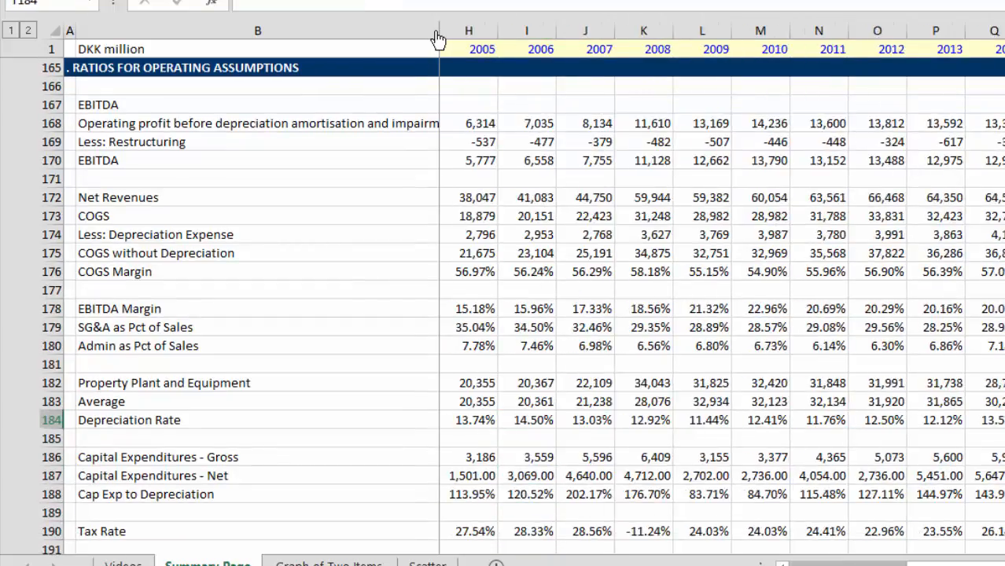
pyautogui.press('Left')
pyautogui.press('Left')
pyautogui.press('Left')
pyautogui.press('Right')
pyautogui.press('Right')
pyautogui.press('Right')
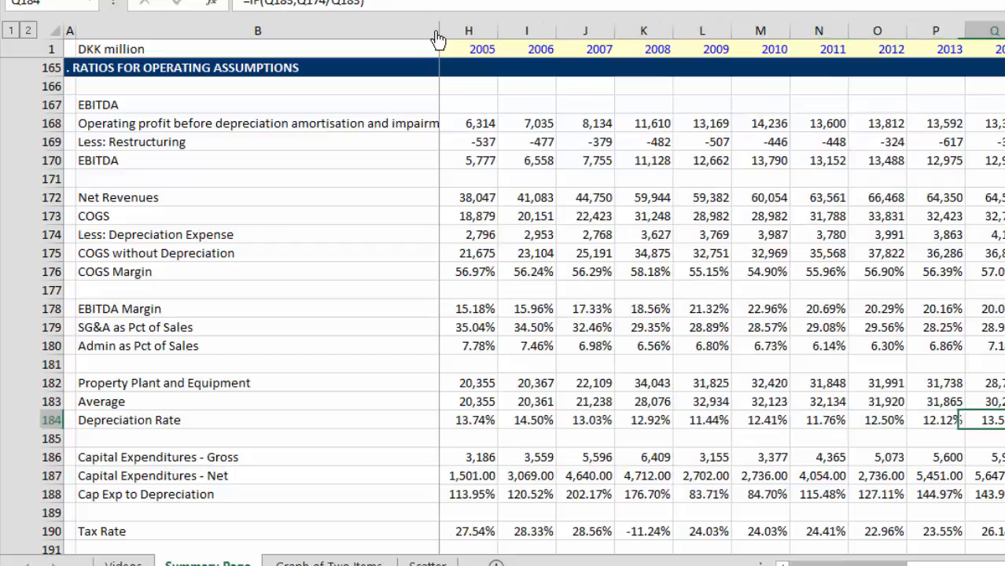
pyautogui.press('Right')
pyautogui.press('Up')
pyautogui.press('Up')
pyautogui.press('Left')
pyautogui.press('Left')
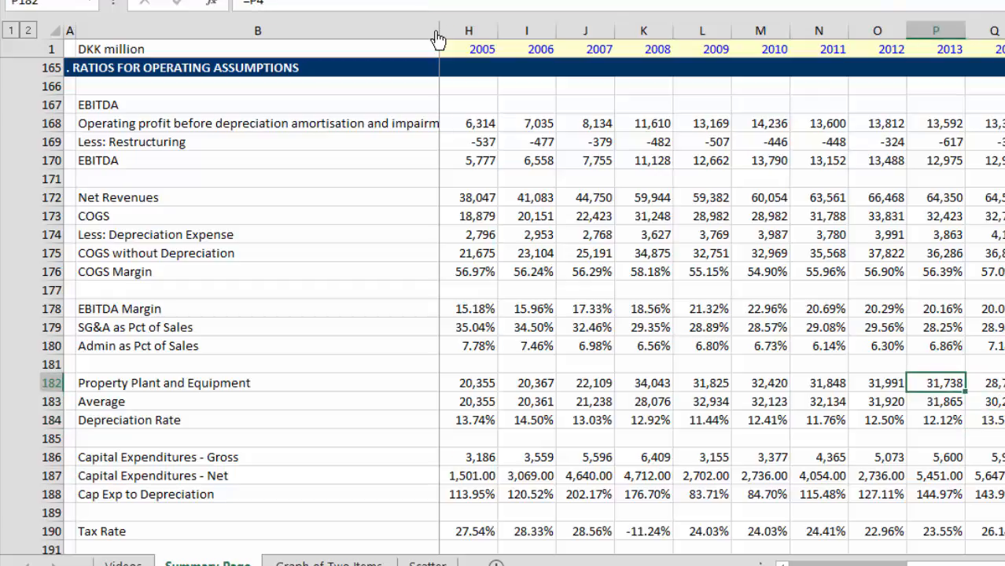
# Step: Examine the formulas behind gross and net Capital Expenditures and Cap Exp to Depreciation in rows 186 to 188 for the recent years
pyautogui.press('Down')
pyautogui.press('Down')
pyautogui.press('Down')
pyautogui.press('Down')
pyautogui.press('Down')
pyautogui.press('Down')
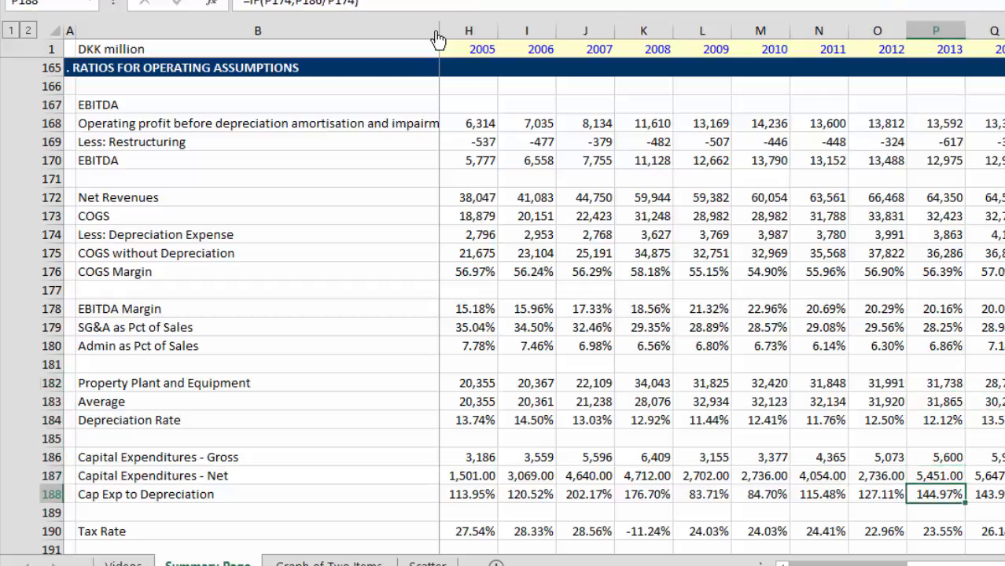
pyautogui.press('Up')
pyautogui.press('Up')
pyautogui.press('Right')
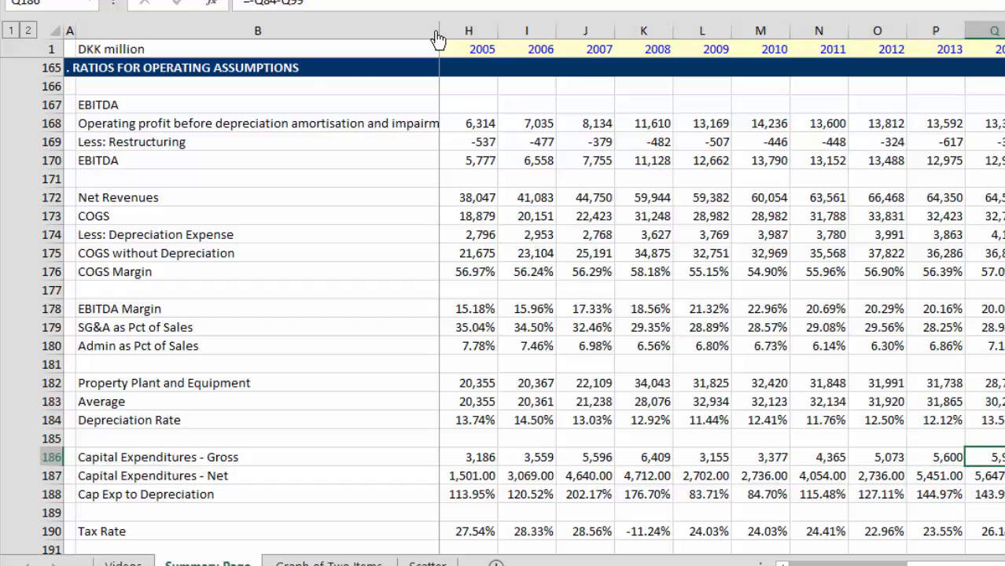
pyautogui.press('Right')
pyautogui.press('Down')
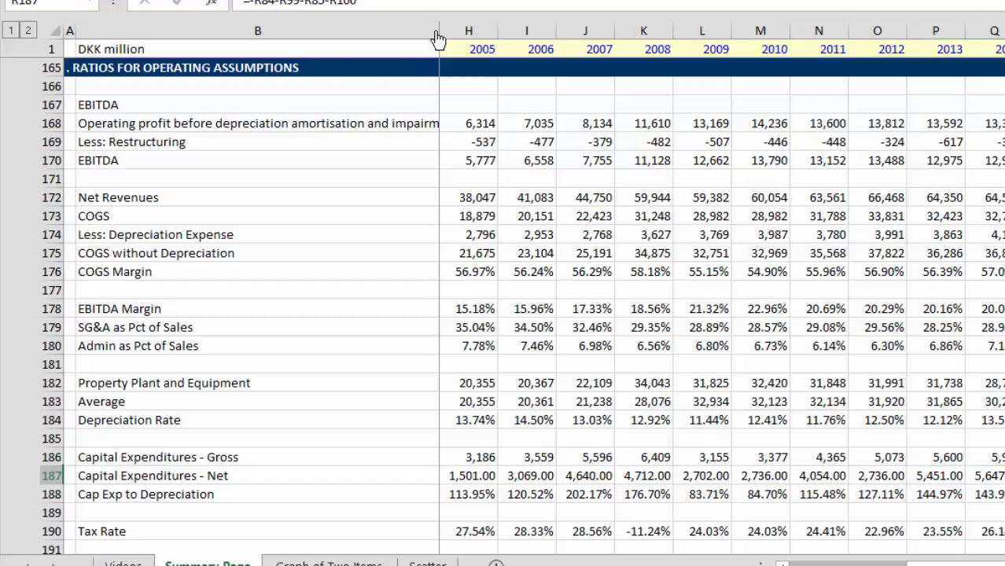
# Step: Review Cap Exp to Depreciation in row 188 from 2011 onward and compare it with gross and net Capital Expenditures for 2012
pyautogui.press('Left')
pyautogui.press('Left')
pyautogui.press('Down')
pyautogui.press('Left')
pyautogui.press('Left')
pyautogui.press('Left')
pyautogui.press('Left')
pyautogui.press('Left')
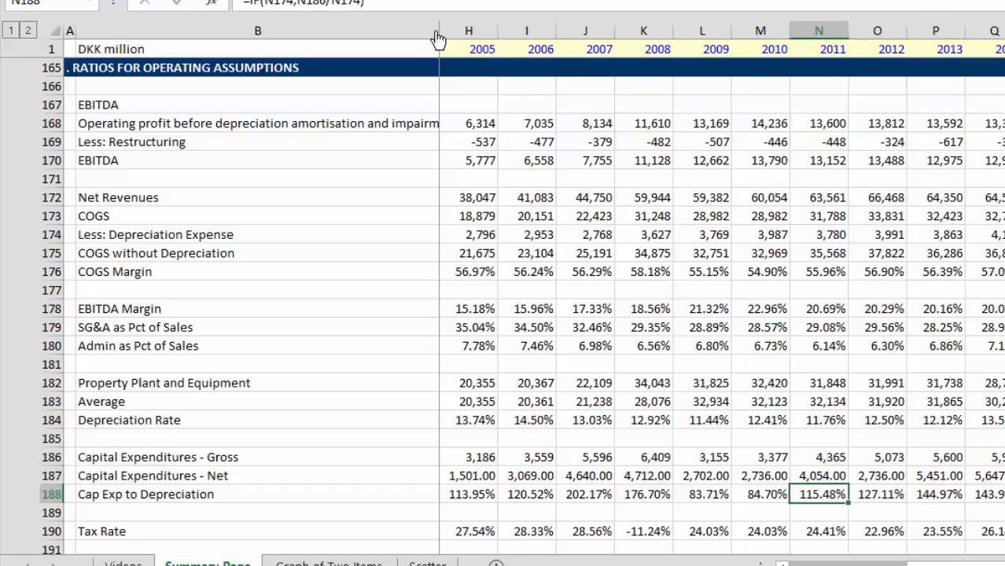
pyautogui.press('Right')
pyautogui.press('Right')
pyautogui.press('Right')
pyautogui.press('Right')
pyautogui.press('Left')
pyautogui.press('Right')
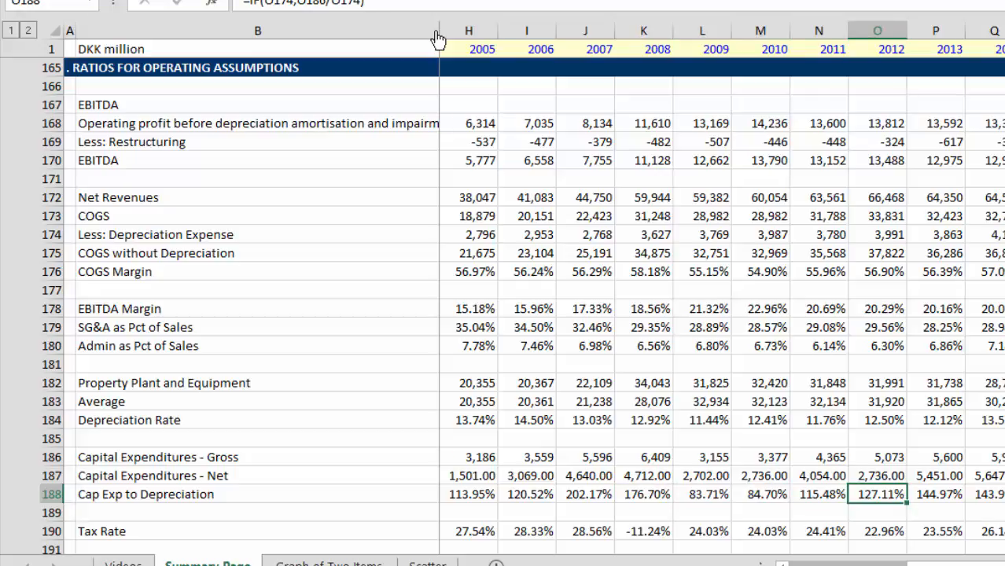
pyautogui.press('Left')
pyautogui.press('Right')
pyautogui.press('Up')
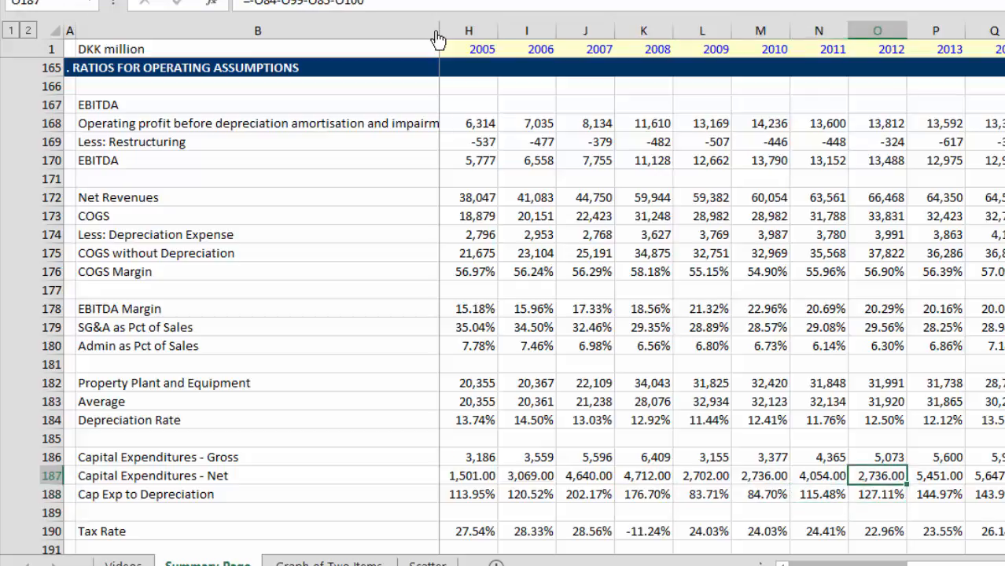
pyautogui.press('Up')
pyautogui.press('Down')
pyautogui.press('Down')
pyautogui.press('Up')
pyautogui.press('Up')
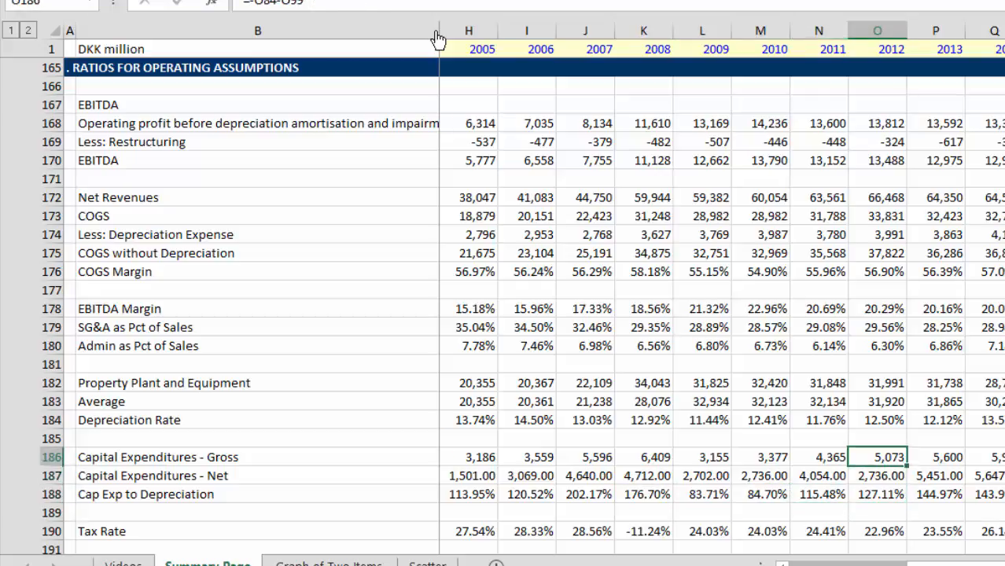
# Step: Format gross and net Capital Expenditures, rows 186 and 187, as whole numbers with thousands separators across all years
pyautogui.press('Left')
pyautogui.hotkey('ctrl', 'Left')
pyautogui.press('Right')
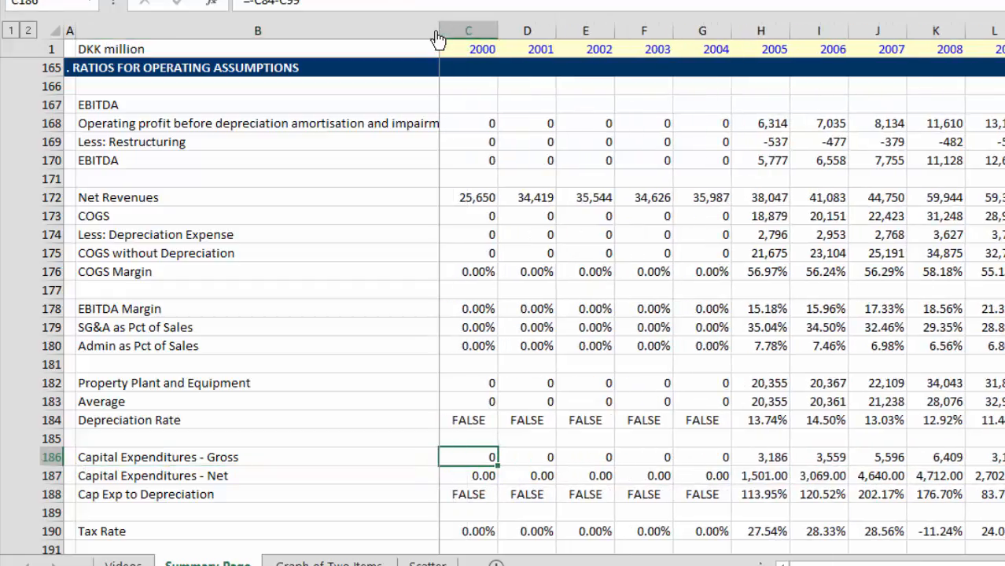
pyautogui.hotkey('shift', 'Down')
pyautogui.hotkey('ctrl', 'shift', 'Right')
pyautogui.hotkey('ctrl', 'shift', '1')
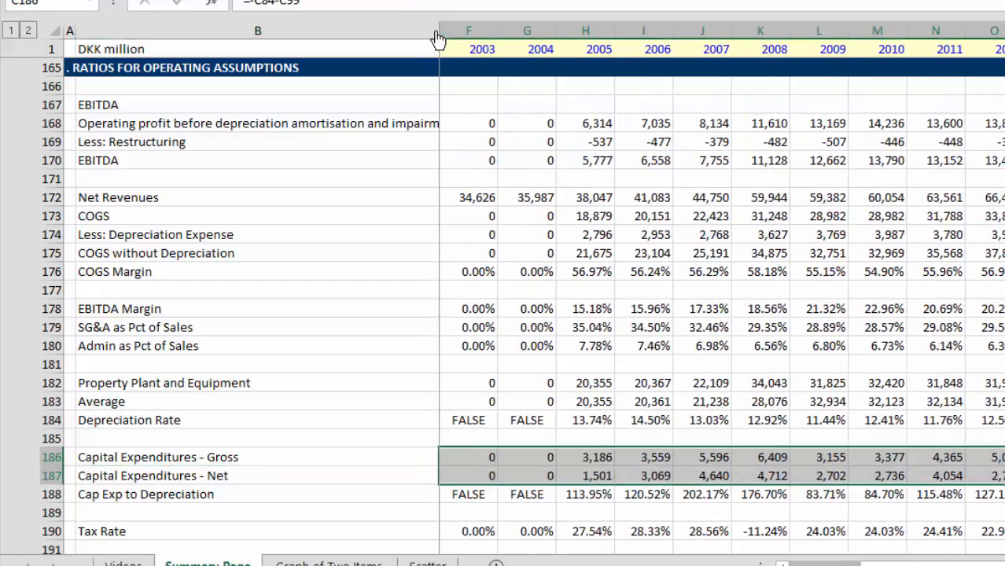
# Step: Look over the ratio rows from Cap Exp to Depreciation in row 188 up to Admin as Pct of Sales in row 180
pyautogui.press('Left')
pyautogui.press('Right')
pyautogui.press('Right')
pyautogui.press('Right')
pyautogui.press('Right')
pyautogui.press('Right')
pyautogui.press('Right')
pyautogui.press('Right')
pyautogui.press('Right')
pyautogui.press('Right')
pyautogui.press('Right')
pyautogui.press('Right')
pyautogui.press('Right')
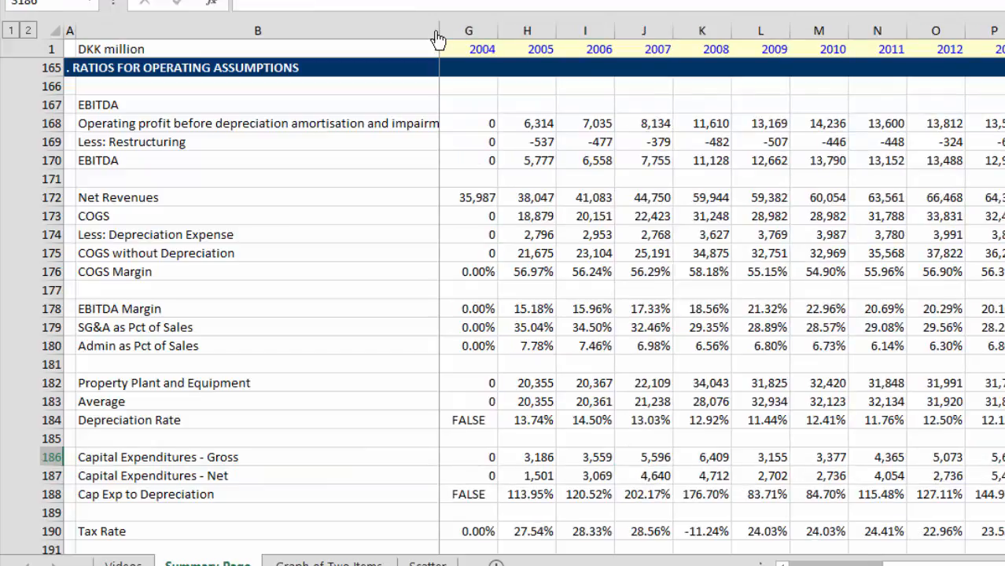
pyautogui.press('Left')
pyautogui.press('Down')
pyautogui.press('Down')
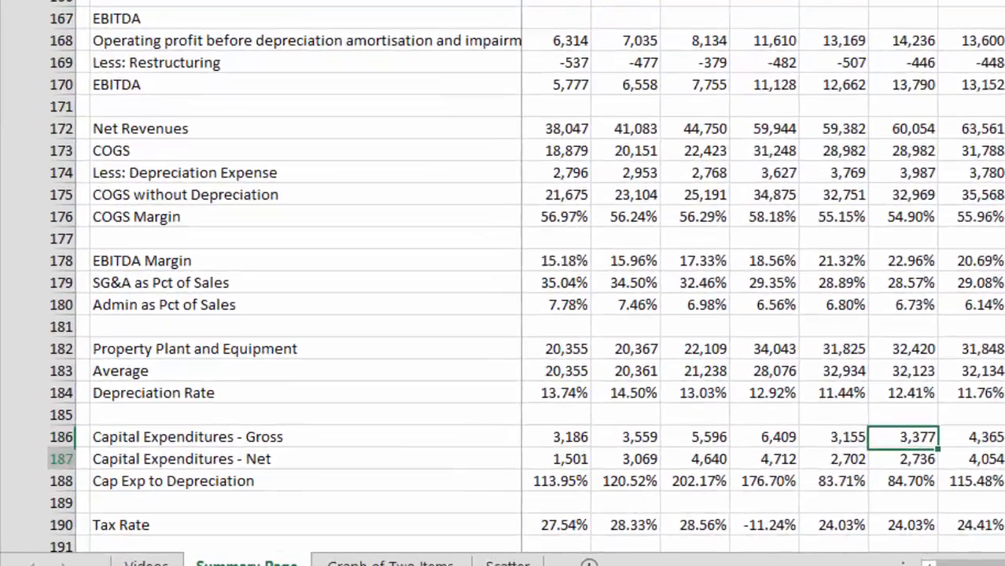
pyautogui.press('Up')
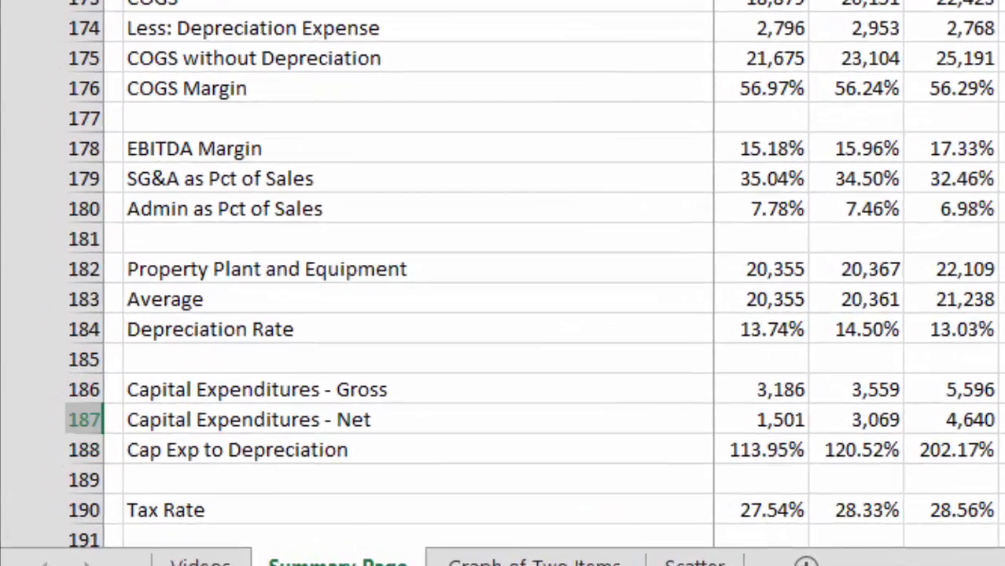
pyautogui.press('Up')
pyautogui.press('Up')
pyautogui.press('Up')
pyautogui.press('Up')
pyautogui.press('Up')
pyautogui.press('Up')
pyautogui.press('Up')
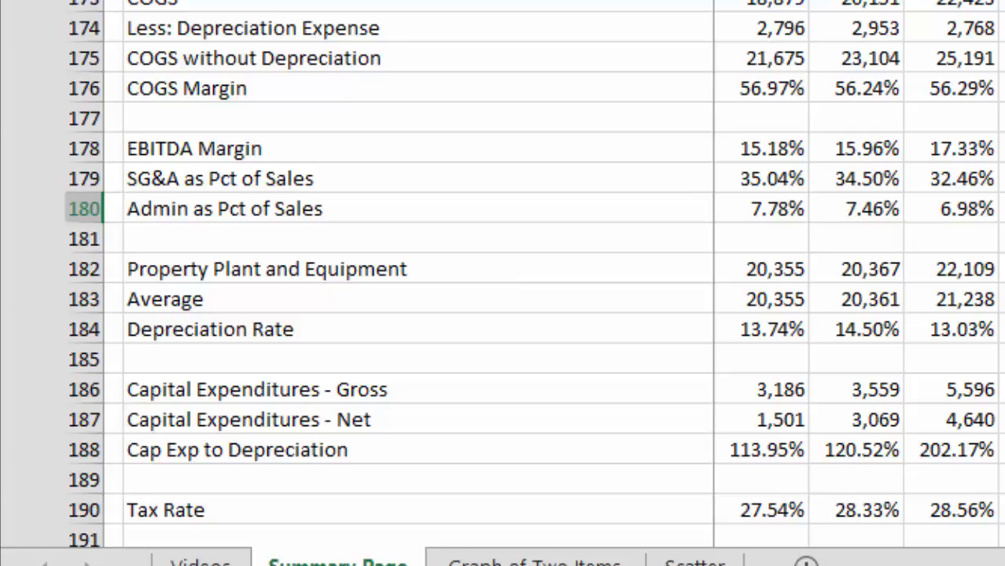
pyautogui.press('Down')
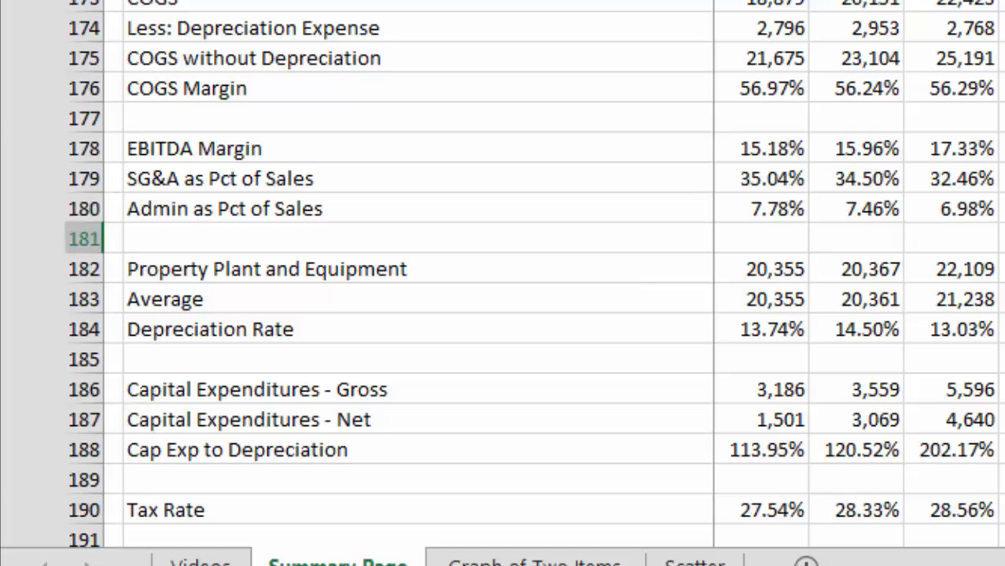
pyautogui.press('Down')
pyautogui.press('Up')
pyautogui.press('Up')
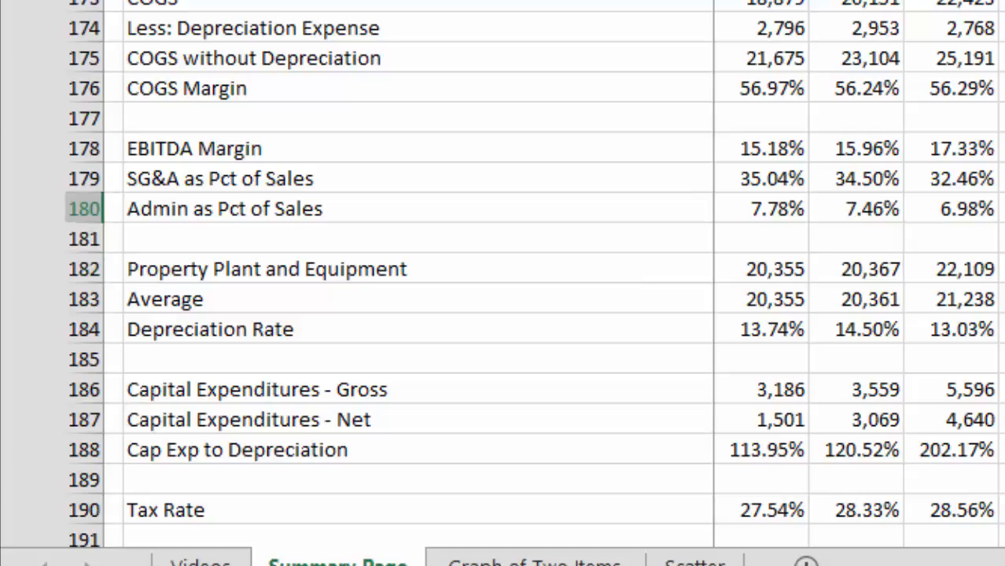
# Step: Look over the ratio rows from Admin as Pct of Sales down to Tax Rate in row 190, across the early years
pyautogui.press('Down')
pyautogui.press('Down')
pyautogui.press('Down')
pyautogui.press('Down')
pyautogui.press('Down')
pyautogui.press('Down')
pyautogui.press('Down')
pyautogui.press('Down')
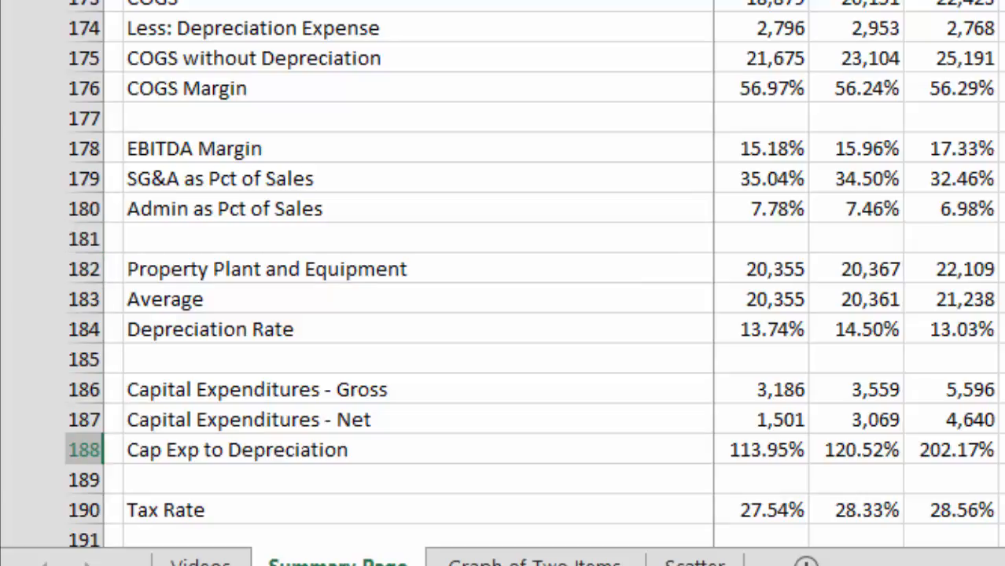
pyautogui.press('Down')
pyautogui.press('Up')
pyautogui.press('Up')
pyautogui.press('Down')
pyautogui.press('Down')
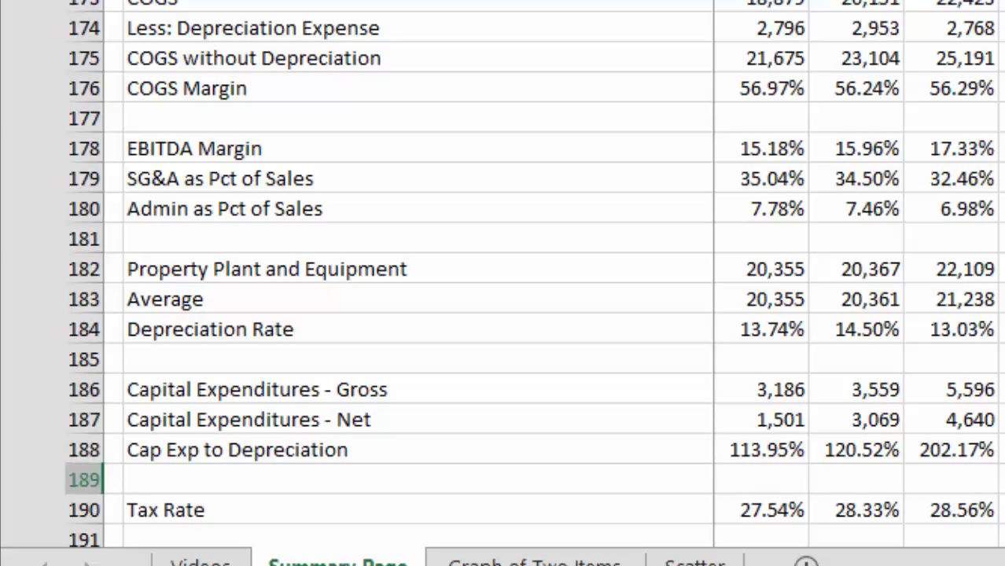
pyautogui.press('Down')
pyautogui.press('Down')
pyautogui.press('Down')
pyautogui.press('Up')
pyautogui.press('Up')
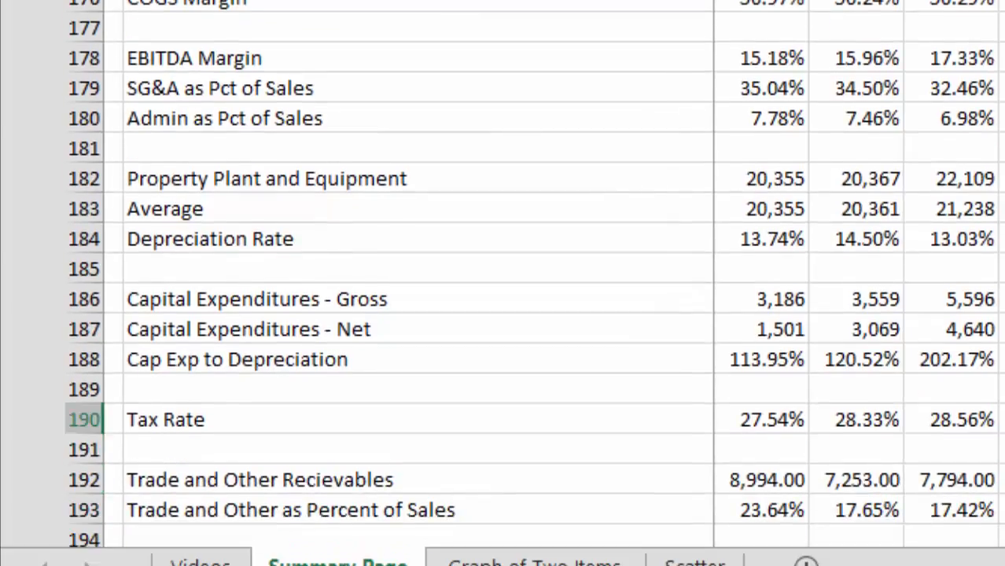
pyautogui.press('Left')
pyautogui.press('Left')
pyautogui.press('Left')
pyautogui.press('Left')
pyautogui.press('Left')
pyautogui.press('Left')
pyautogui.press('Right')
pyautogui.press('Right')
pyautogui.press('Right')
pyautogui.press('Right')
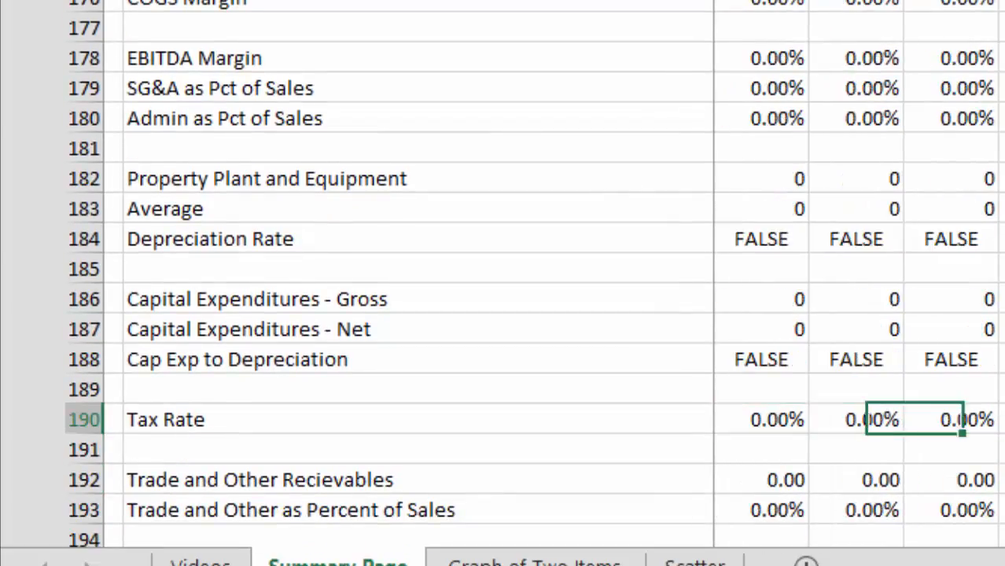
# Step: Review Trade and Other Recievables, Accounts Payable and their percentage ratios in rows 192 to 196 across the years
pyautogui.press('Down')
pyautogui.press('Down')
pyautogui.press('Down')
pyautogui.press('Down')
pyautogui.press('Down')
pyautogui.press('Down')
pyautogui.press('Down')
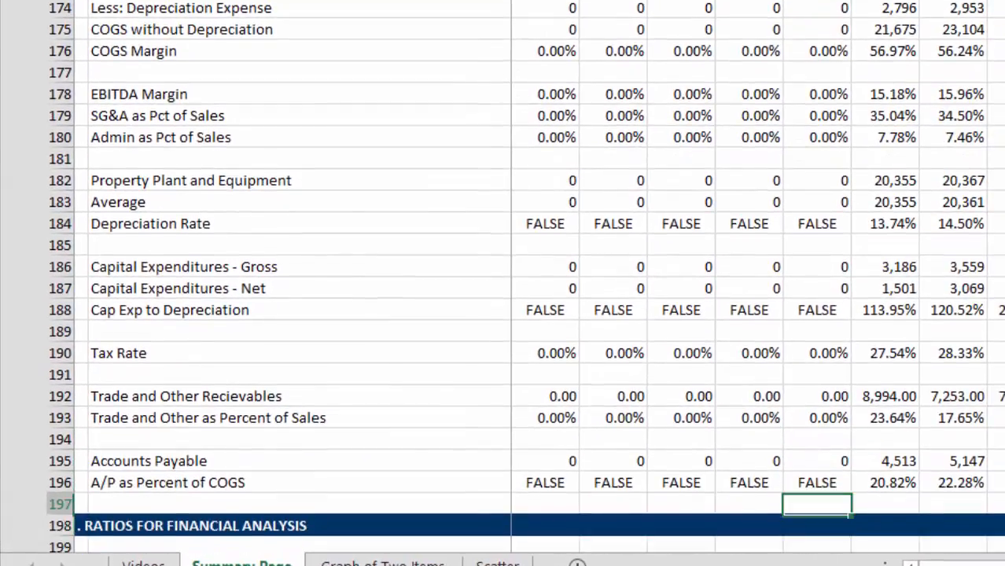
pyautogui.press('Up')
pyautogui.press('Up')
pyautogui.press('Up')
pyautogui.press('Right')
pyautogui.press('Right')
pyautogui.press('Right')
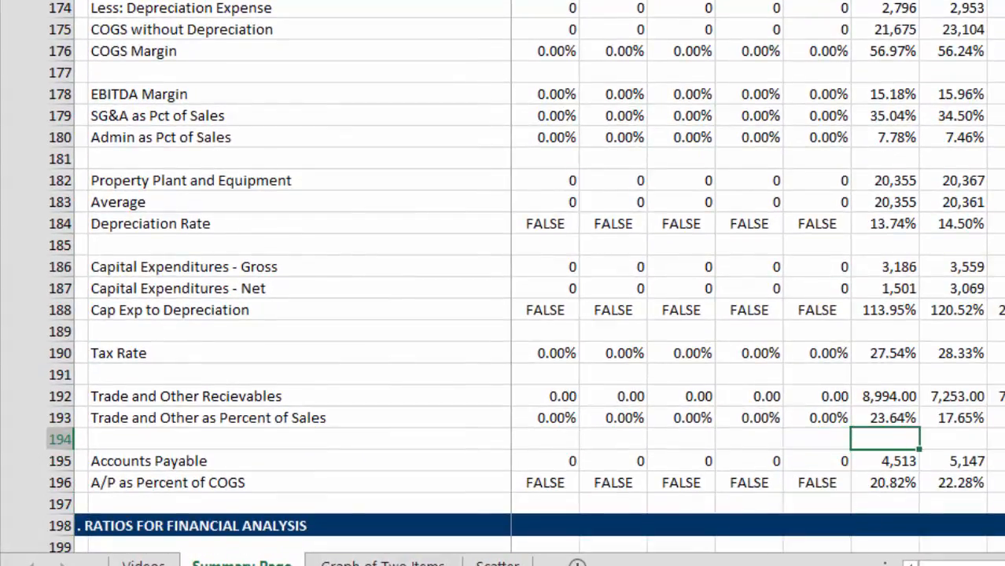
pyautogui.press('Right')
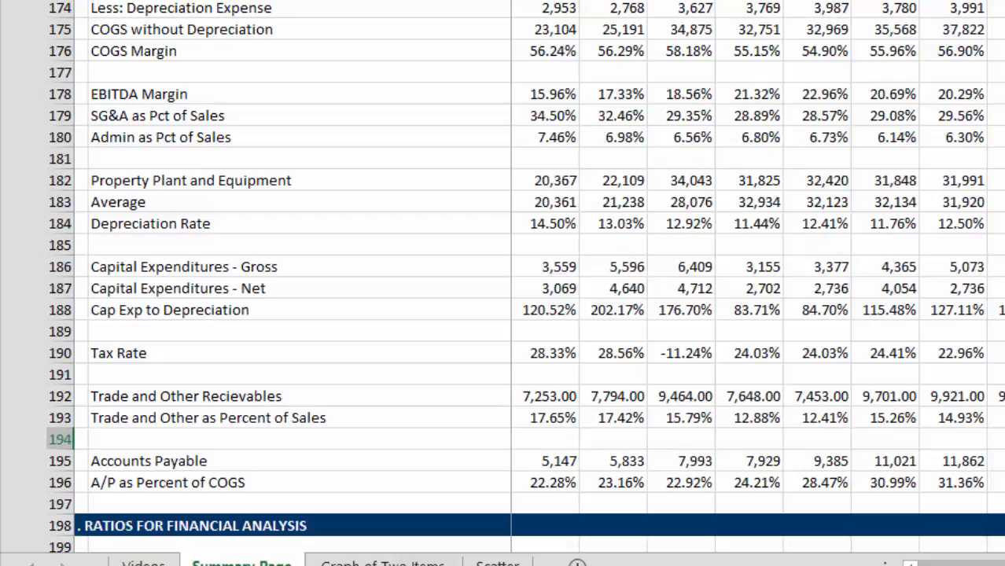
pyautogui.press('Left')
pyautogui.press('Left')
pyautogui.press('Left')
# Step: On the Graph of Two Items sheet, chart Trade and Other Recievables against EBITDA and replace it with Trade and Other as Percent of Sales
pyautogui.hotkey('ctrl', 'pagedown')
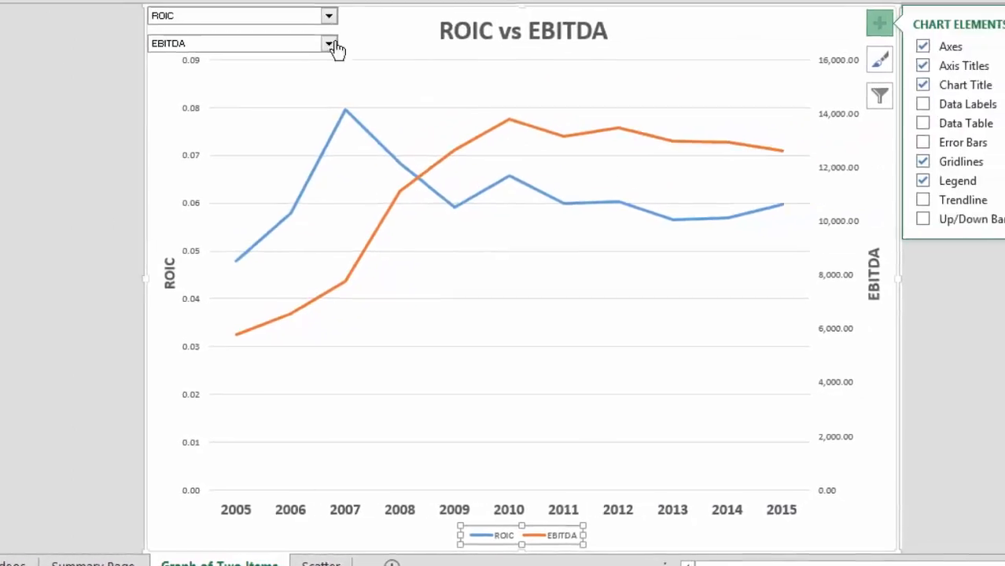
pyautogui.click(311, 27)
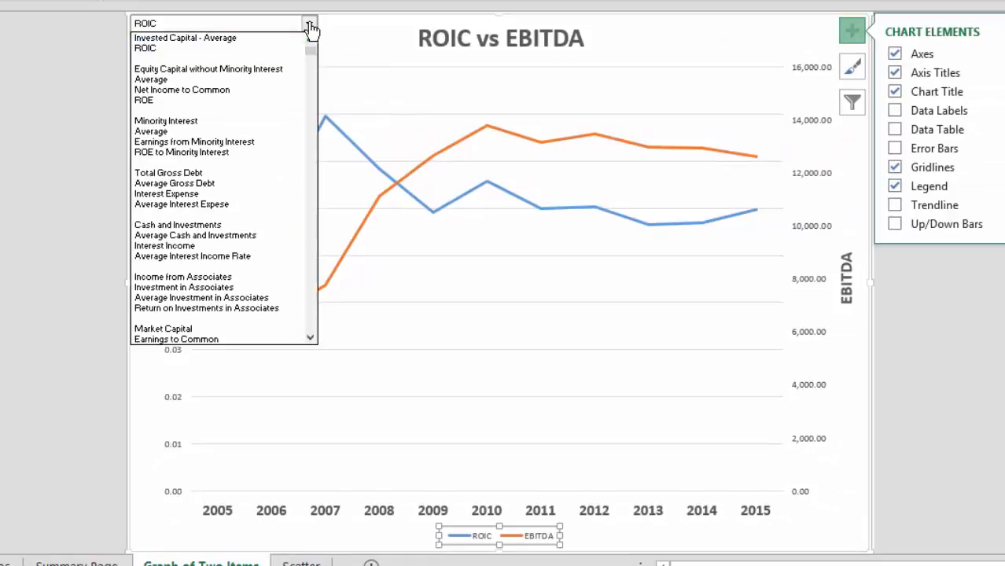
pyautogui.press('Down')
pyautogui.press('Down')
pyautogui.press('Down')
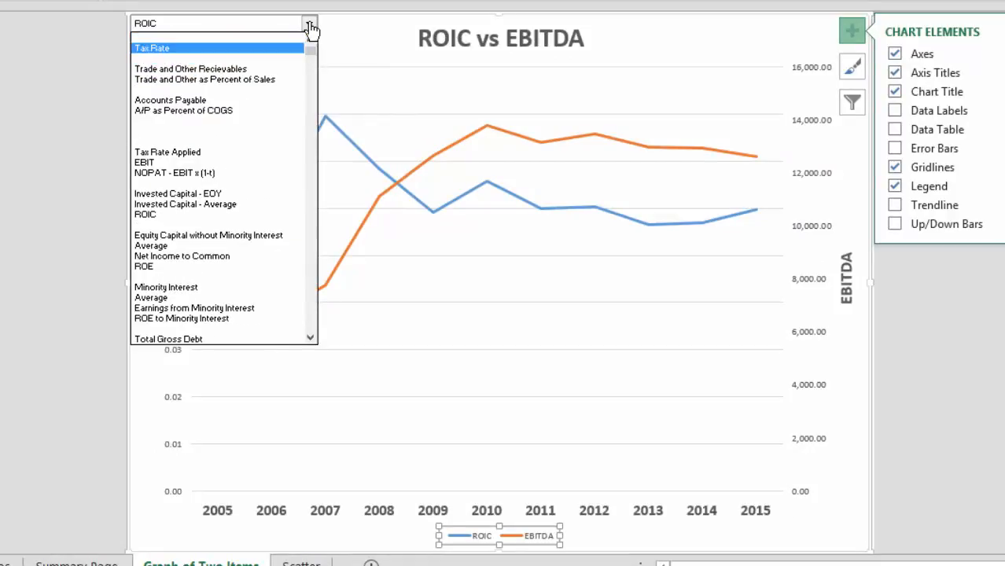
pyautogui.press('Return')
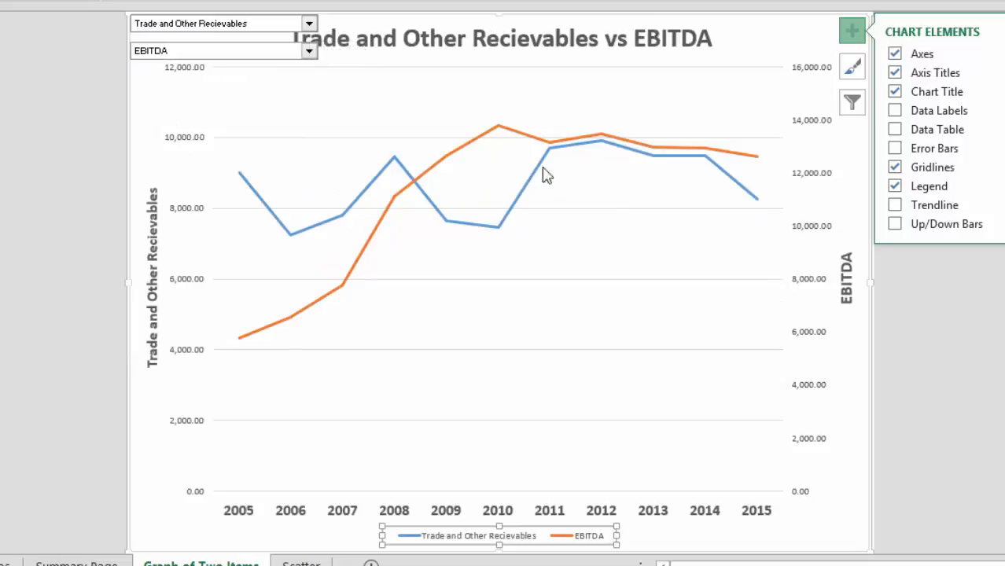
pyautogui.click(309, 26)
pyautogui.click(279, 48)
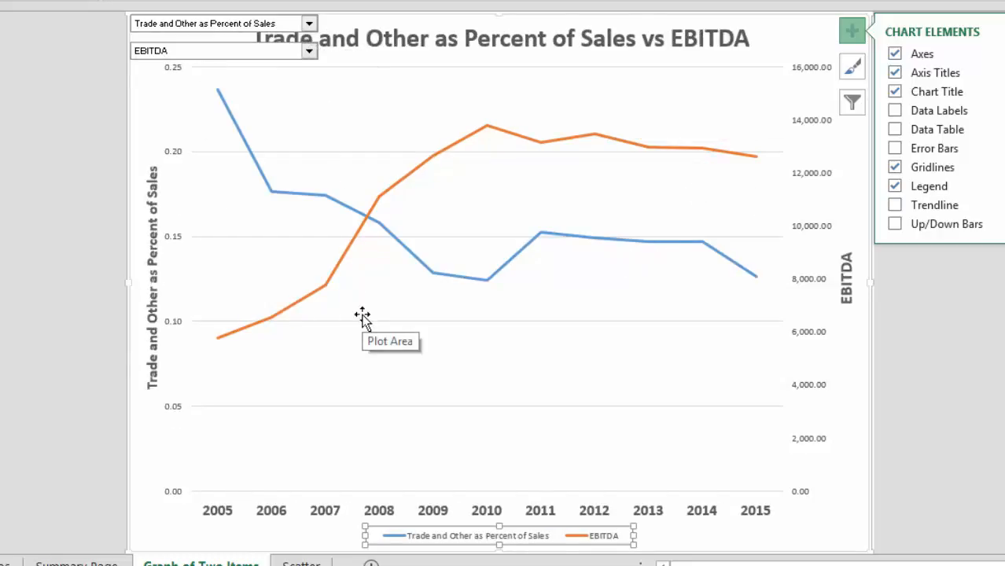
# Step: Return to the Summary Page and look over the rows from A/P as Percent of COGS through the Ratios for Financial Analysis section to row 210
pyautogui.hotkey('ctrl', 'pageup')
pyautogui.press('Down')
pyautogui.press('Down')
pyautogui.press('Down')
pyautogui.press('Down')
pyautogui.press('Down')
pyautogui.press('Down')
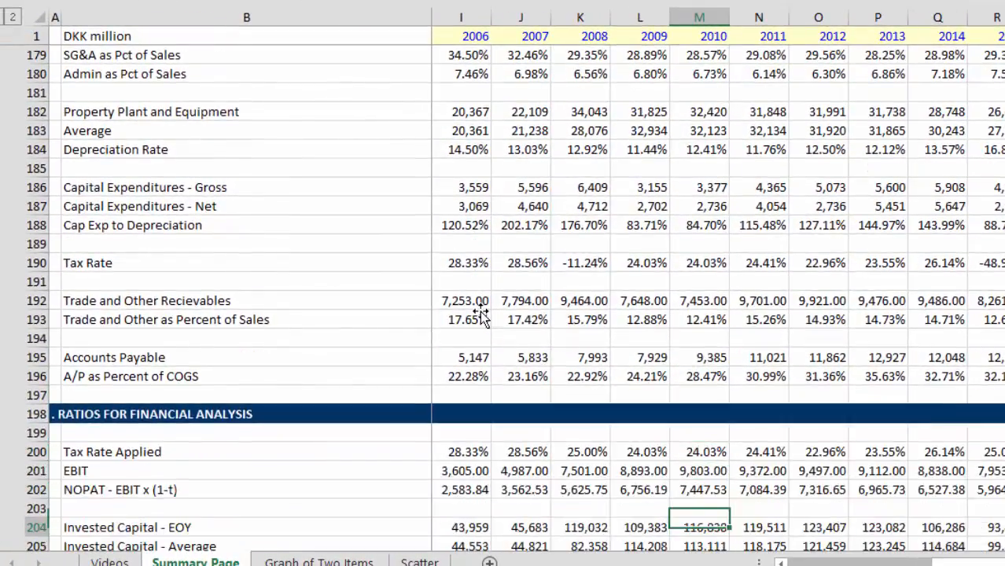
pyautogui.press('Down')
pyautogui.press('Down')
pyautogui.press('Down')
pyautogui.press('Down')
pyautogui.press('Down')
pyautogui.press('Down')
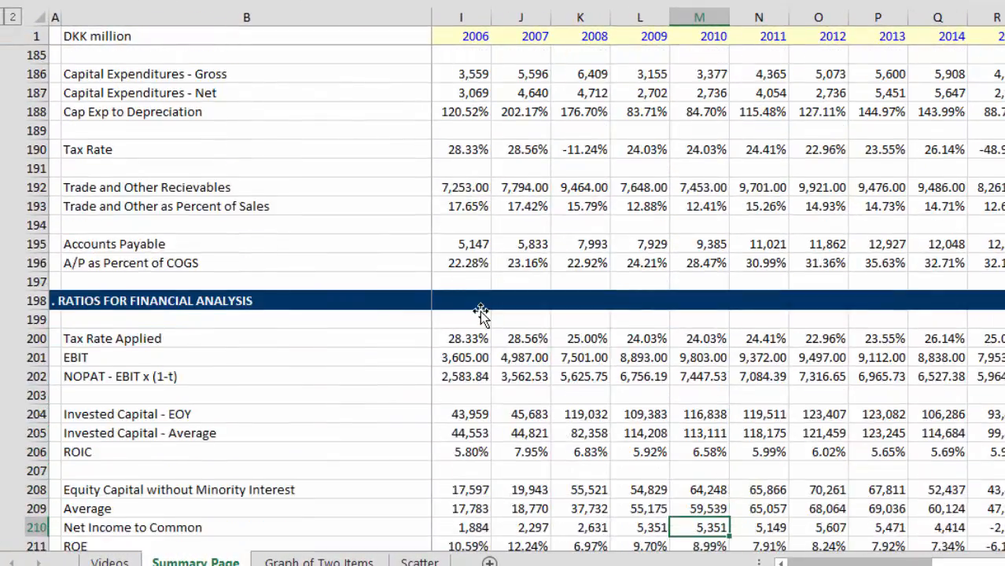
pyautogui.press('Up')
pyautogui.press('Up')
pyautogui.press('Up')
pyautogui.press('Up')
pyautogui.press('Up')
pyautogui.press('Up')
pyautogui.press('Up')
pyautogui.press('Up')
pyautogui.press('Up')
pyautogui.press('Left')
pyautogui.press('Left')
pyautogui.press('Left')
pyautogui.press('Left')
pyautogui.press('Left')
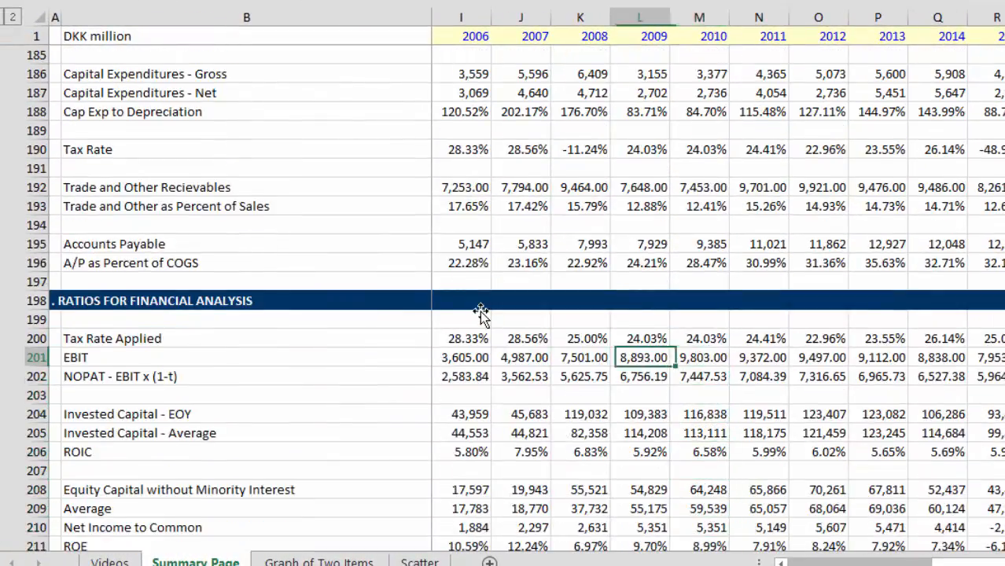
pyautogui.press('Right')
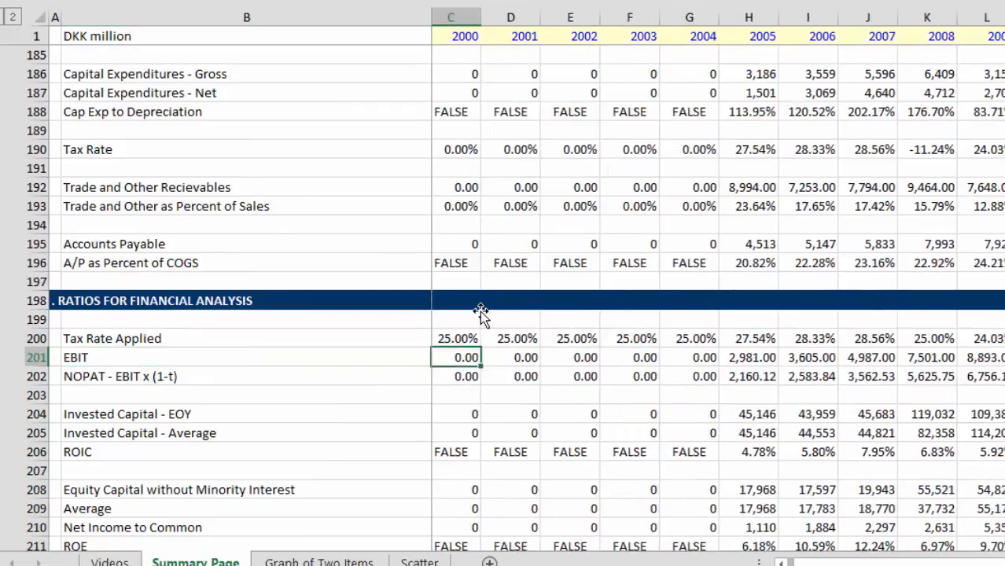
pyautogui.press('Up')
pyautogui.press('Down')
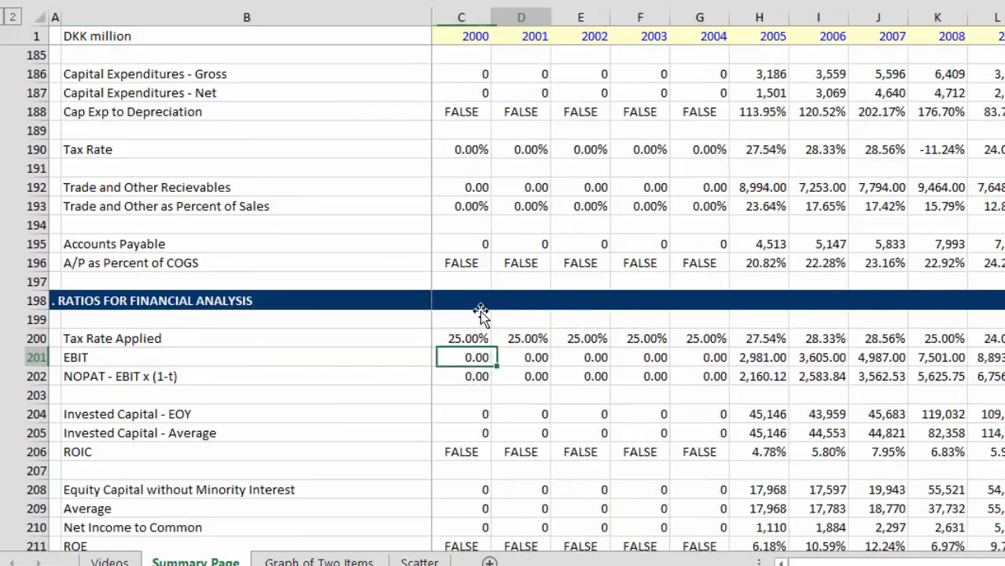
# Step: Examine the 2005 EBIT and NOPAT in rows 201 and 202 together with the Tax Rate in row 190
pyautogui.press('Right')
pyautogui.press('Right')
pyautogui.press('Right')
pyautogui.press('Right')
pyautogui.press('Right')
pyautogui.press('Down')
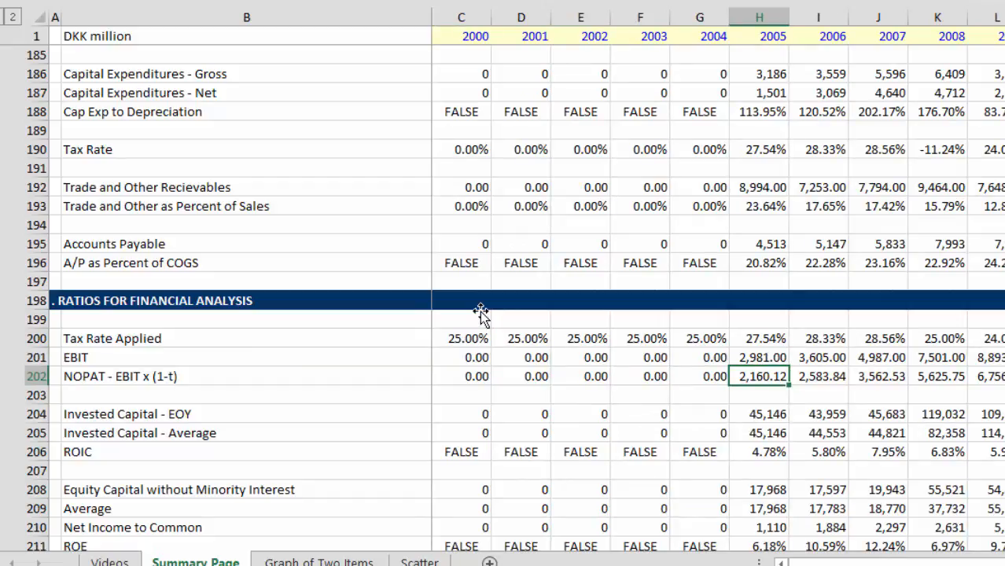
pyautogui.press('Up')
pyautogui.press('Up')
pyautogui.press('Up')
pyautogui.press('Up')
pyautogui.press('Up')
pyautogui.press('Up')
pyautogui.press('Up')
pyautogui.press('Up')
pyautogui.press('Up')
pyautogui.press('Up')
pyautogui.press('Up')
pyautogui.press('Up')
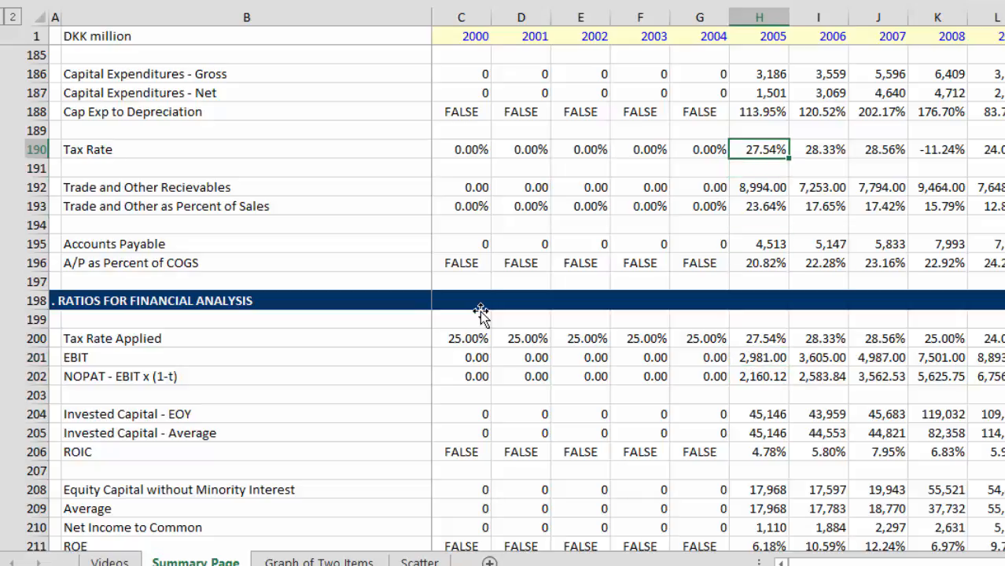
pyautogui.press('Down')
pyautogui.press('Down')
pyautogui.press('Down')
pyautogui.press('Down')
pyautogui.press('Down')
pyautogui.press('Down')
pyautogui.press('Down')
pyautogui.press('Down')
pyautogui.press('Down')
pyautogui.press('Down')
pyautogui.press('Down')
pyautogui.press('Up')
pyautogui.press('Up')
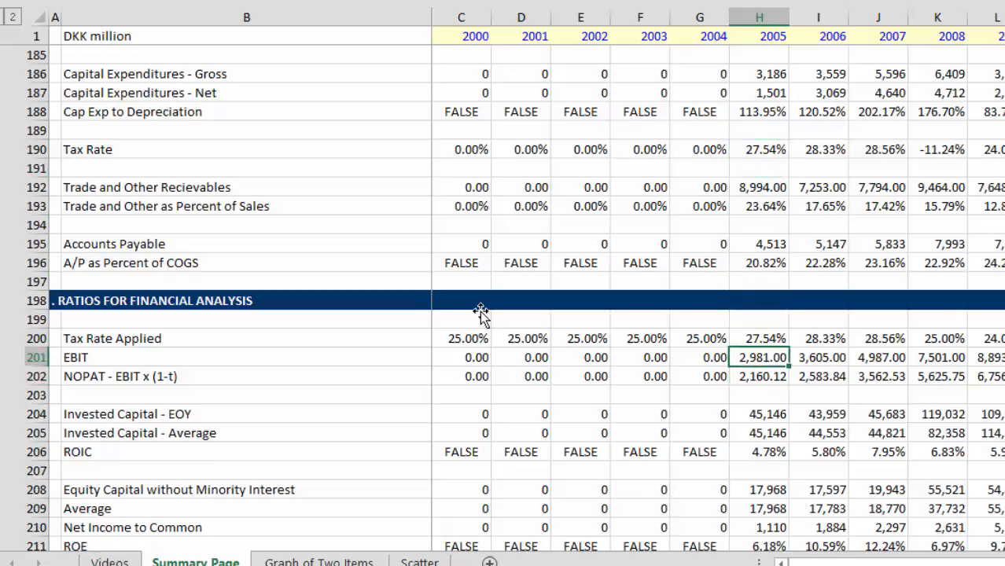
# Step: Review Tax Rate Applied in row 200 from 2005 onward, checking 2008 in particular
pyautogui.press('Right')
pyautogui.press('Right')
pyautogui.press('Right')
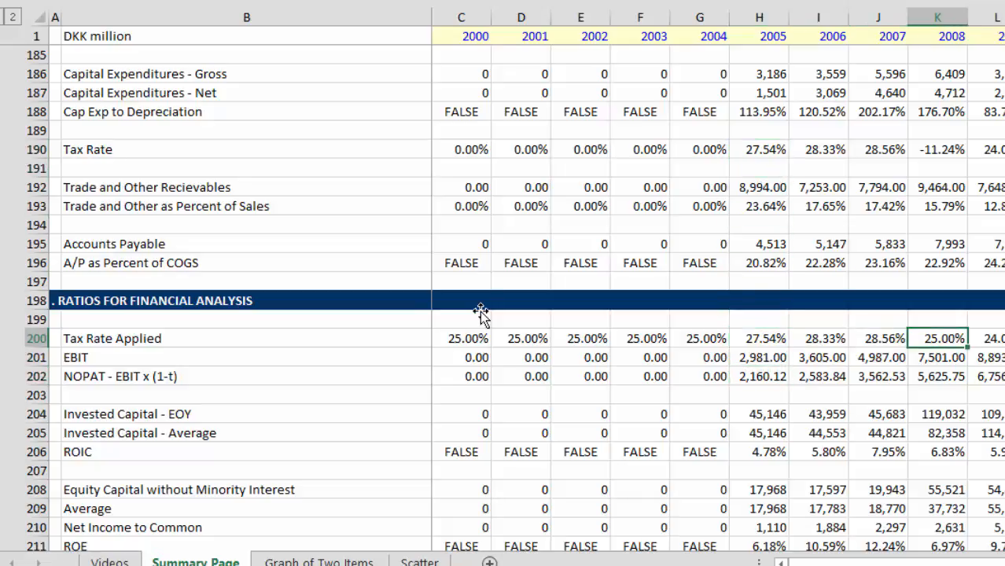
pyautogui.press('Right')
pyautogui.press('Right')
pyautogui.press('Right')
pyautogui.press('Right')
pyautogui.press('Right')
pyautogui.press('Right')
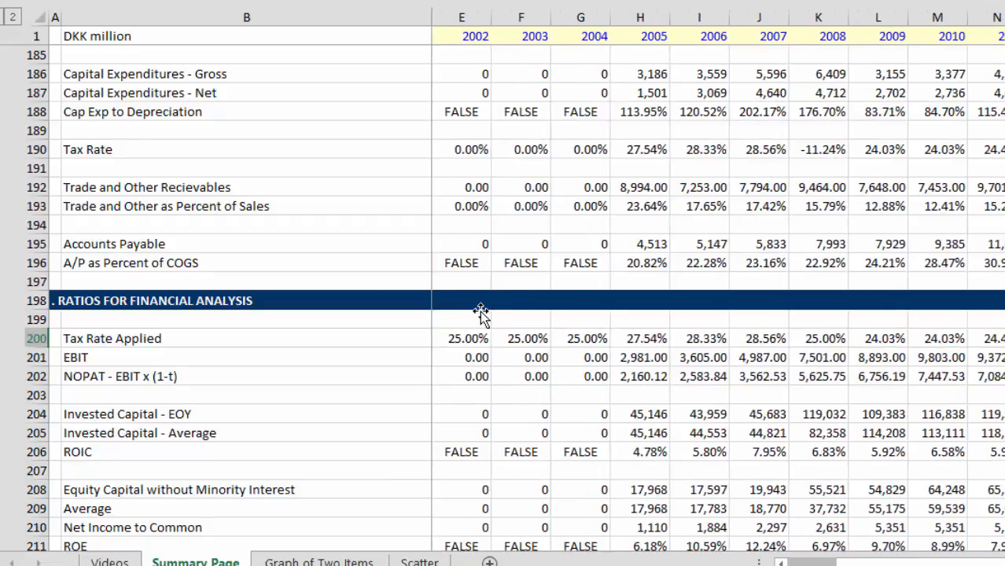
pyautogui.press('Left')
pyautogui.press('Left')
pyautogui.press('Left')
pyautogui.press('Left')
pyautogui.press('Left')
pyautogui.press('Left')
pyautogui.press('Left')
pyautogui.press('Left')
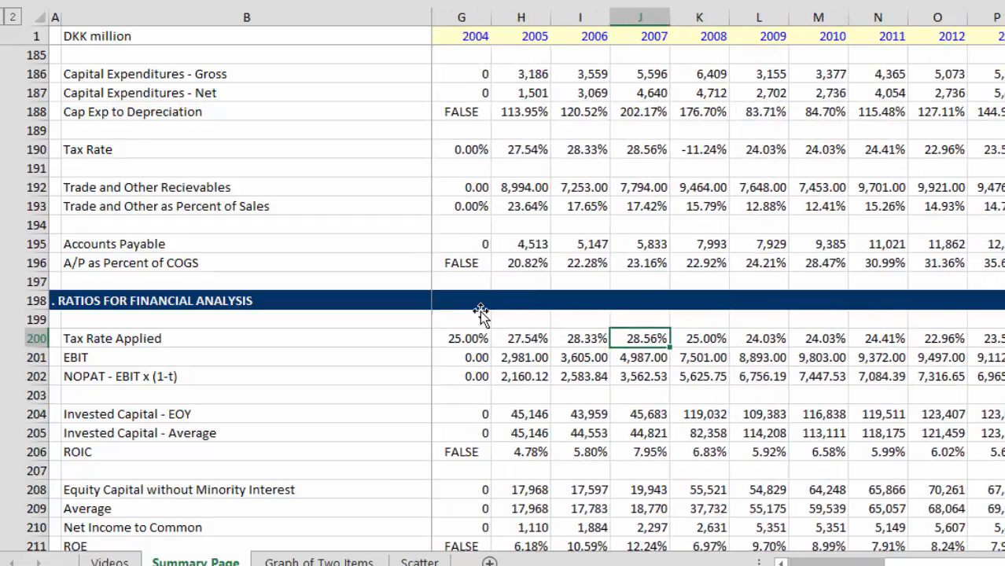
# Step: Examine NOPAT in row 202 and trace it to Invested Capital - EOY in row 204 for 2005
pyautogui.press('Down')
pyautogui.press('Down')
pyautogui.press('Left')
pyautogui.press('Left')
pyautogui.press('Left')
pyautogui.press('Left')
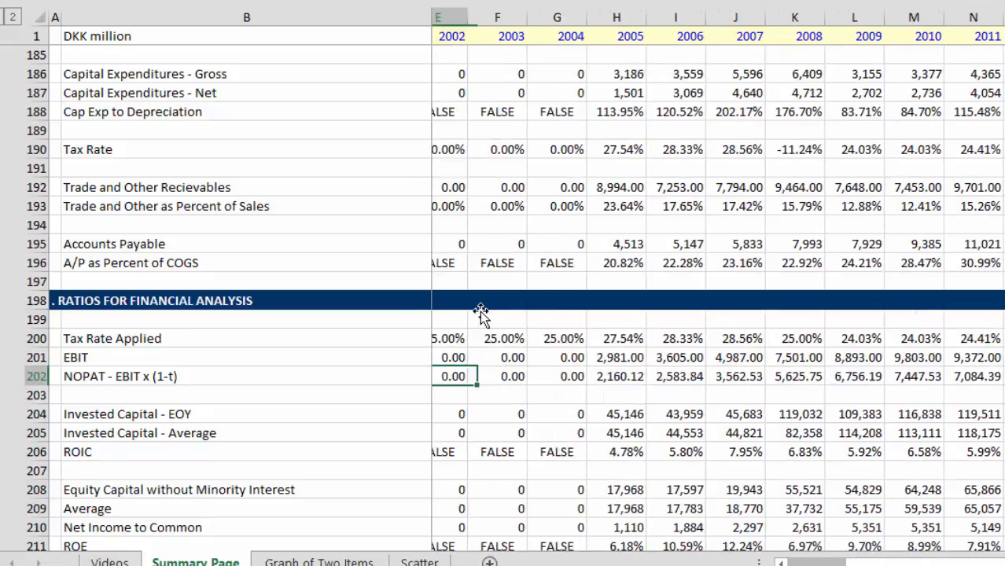
pyautogui.press('Right')
pyautogui.press('Right')
pyautogui.press('Right')
pyautogui.press('Down')
pyautogui.press('Down')
pyautogui.press('Down')
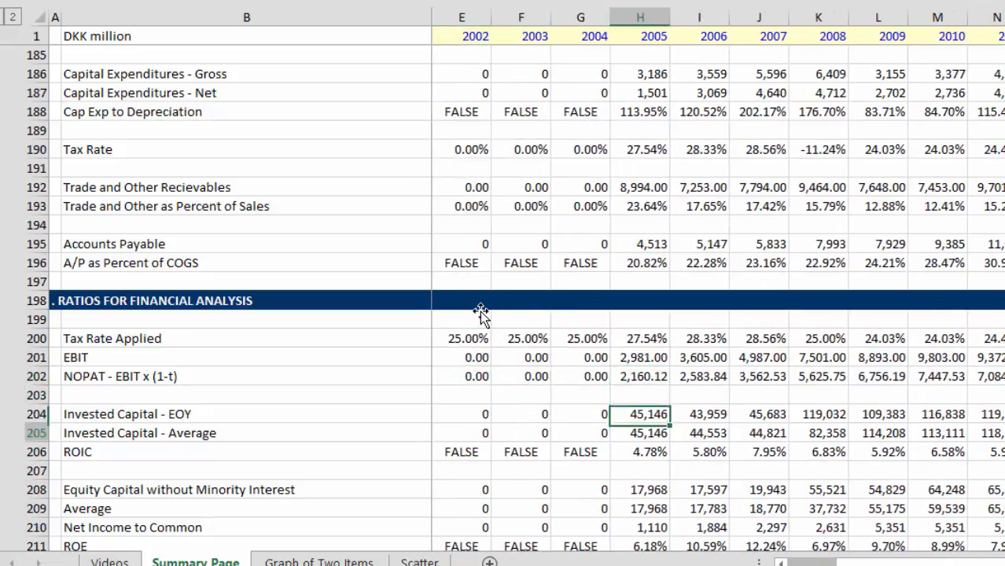
pyautogui.press('Up')
pyautogui.press('Up')
pyautogui.press('Up')
pyautogui.press('Up')
pyautogui.press('Up')
pyautogui.press('Down')
pyautogui.press('Down')
pyautogui.press('Down')
pyautogui.press('Down')
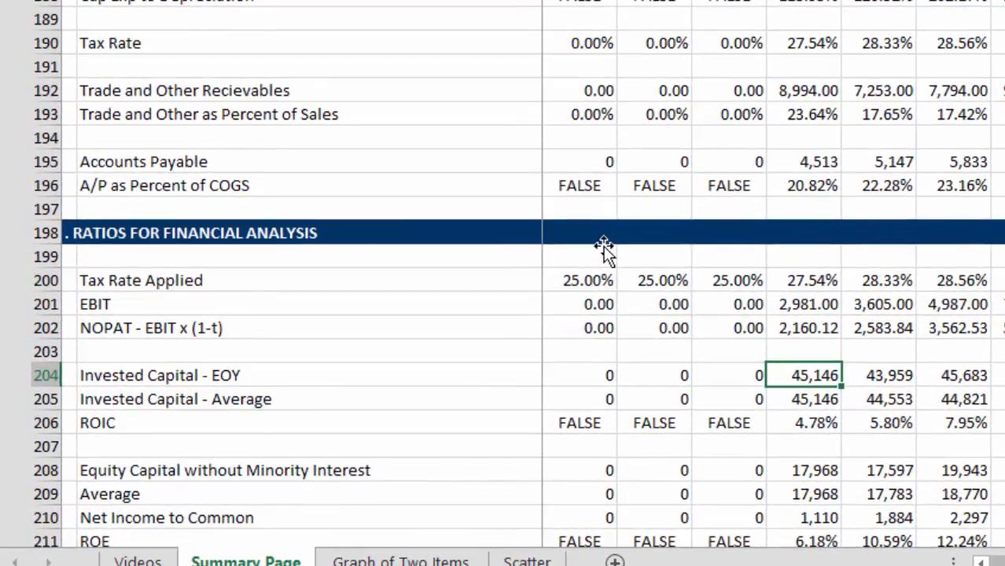
# Step: Compare Invested Capital - EOY with Invested Capital - Average in rows 204 and 205 for 2005 to 2007
pyautogui.press('Down')
pyautogui.press('Up')
pyautogui.press('Right')
pyautogui.press('Right')
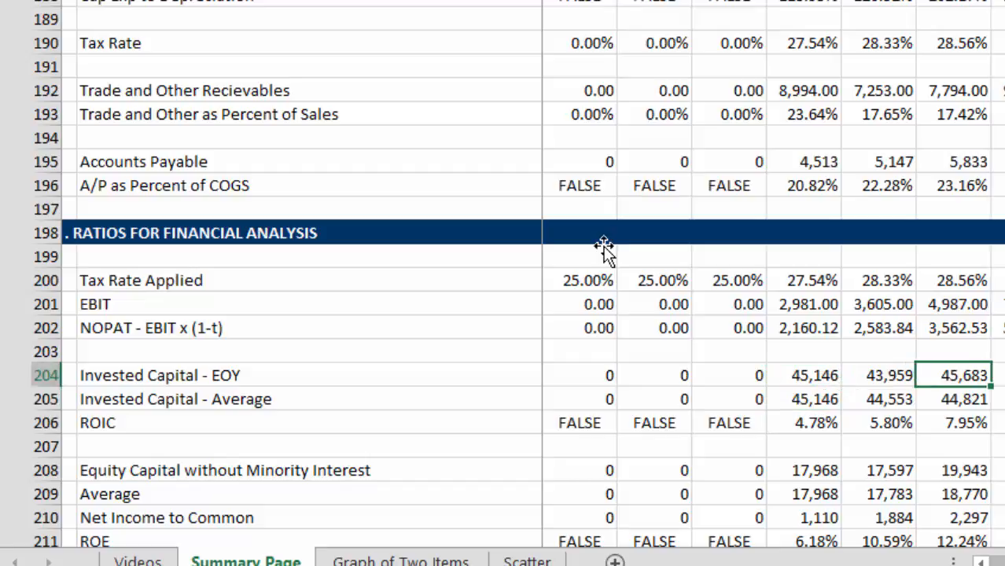
pyautogui.press('Down')
pyautogui.press('Left')
pyautogui.press('Left')
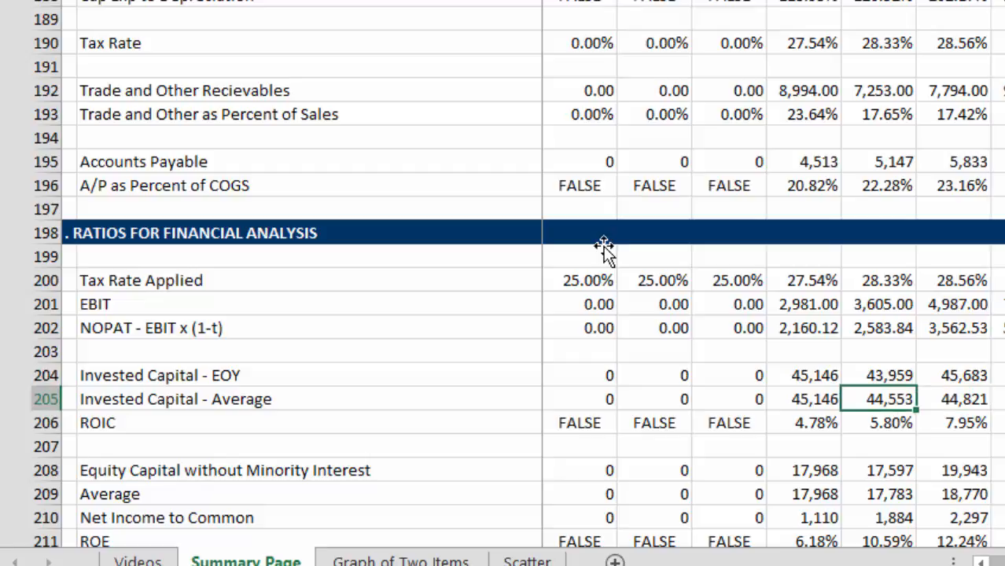
# Step: Examine ROIC in row 206 from 2005 onward against the NOPAT and average invested capital rows
pyautogui.press('Up')
pyautogui.press('Up')
pyautogui.press('Up')
pyautogui.press('Down')
pyautogui.press('Down')
pyautogui.press('Down')
pyautogui.press('Down')
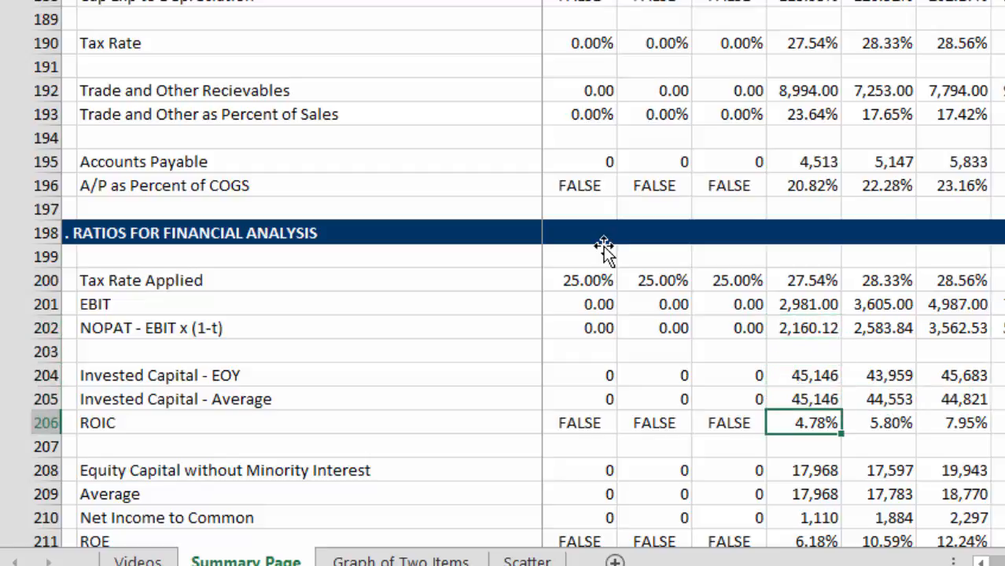
pyautogui.press('Right')
pyautogui.press('Right')
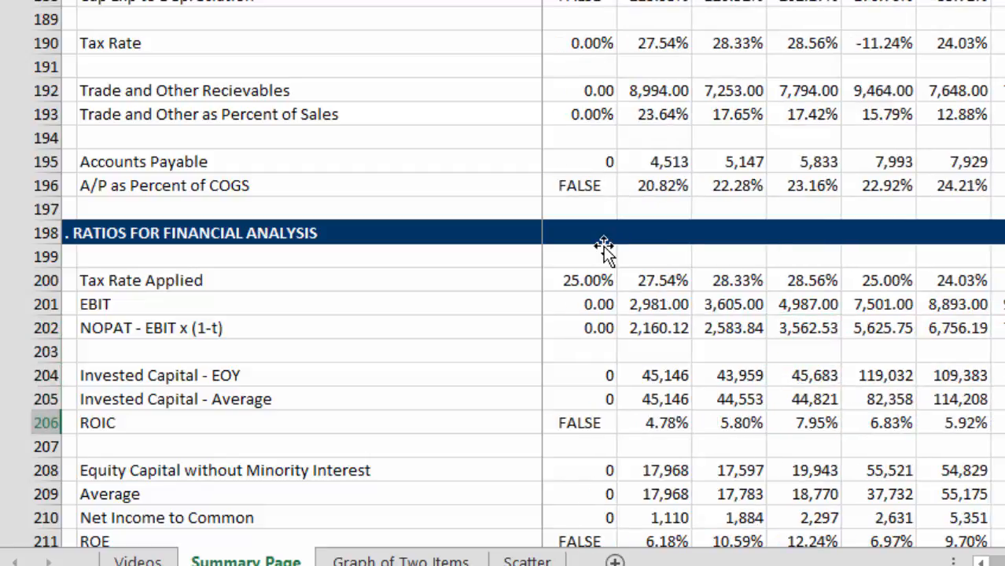
pyautogui.hotkey('ctrl', 'Left')
pyautogui.hotkey('ctrl', 'Left')
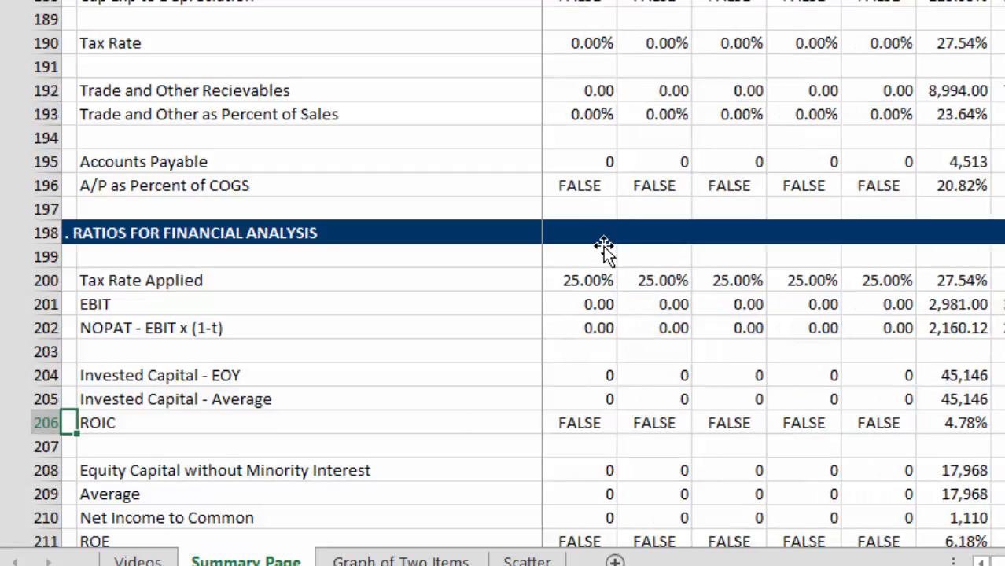
# Step: Examine the ROE formula in row 211 across all years through 2015
pyautogui.press('Right')
pyautogui.press('Right')
pyautogui.press('Down')
pyautogui.press('Down')
pyautogui.press('Down')
pyautogui.press('Down')
pyautogui.press('Down')
pyautogui.press('Down')
pyautogui.press('Down')
pyautogui.press('Down')
pyautogui.press('Down')
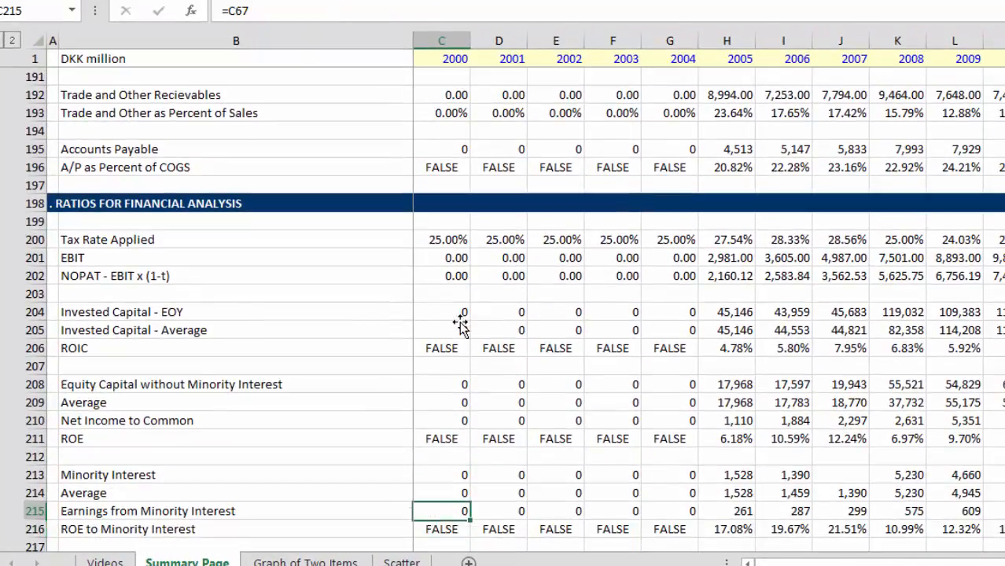
pyautogui.press('Up')
pyautogui.press('Up')
pyautogui.press('Up')
pyautogui.press('Up')
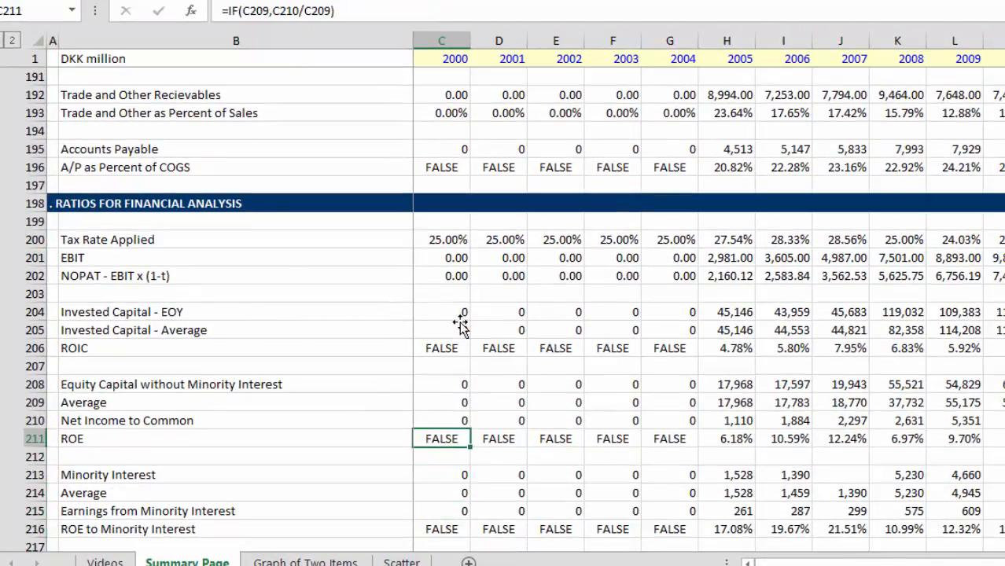
pyautogui.press('Right')
pyautogui.press('Right')
pyautogui.press('Right')
pyautogui.press('Right')
pyautogui.press('Right')
pyautogui.press('Right')
pyautogui.press('Right')
pyautogui.press('Right')
pyautogui.press('Right')
pyautogui.press('Right')
pyautogui.press('Right')
pyautogui.press('Right')
pyautogui.press('Right')
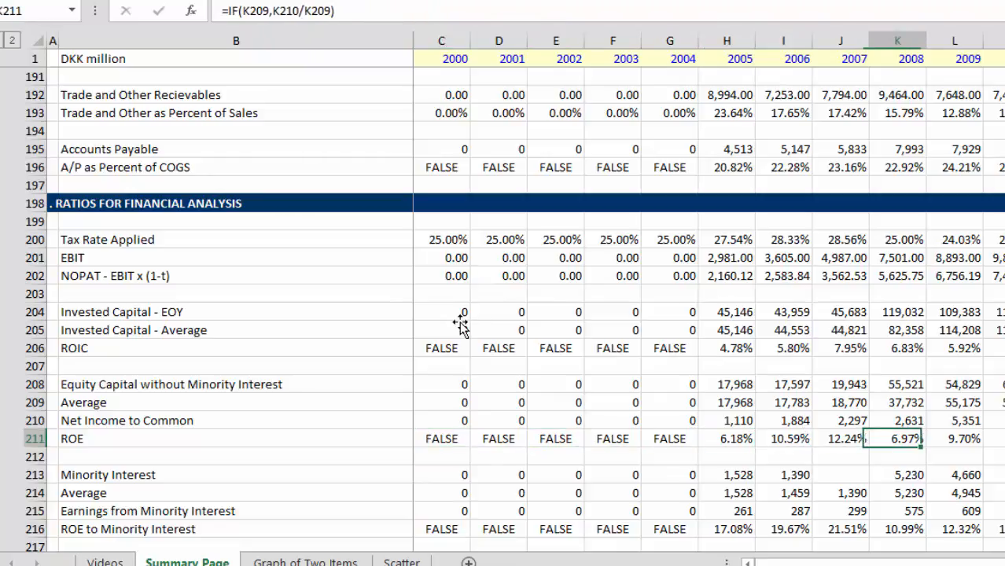
pyautogui.press('Right')
pyautogui.press('Right')
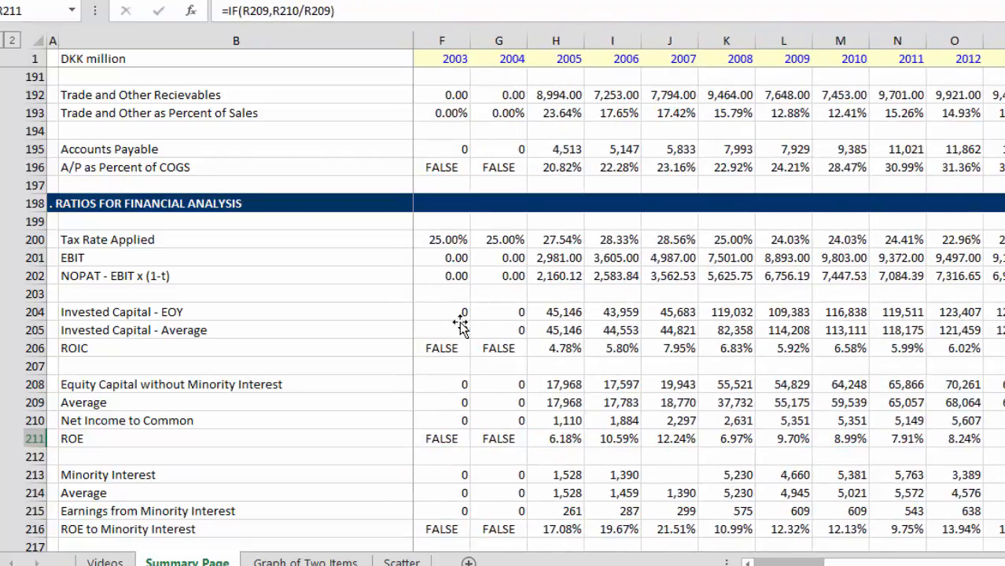
# Step: Trace the 2011 ROE to Net Income to Common and Equity Capital without Minority Interest in rows 208 to 210
pyautogui.press('Left')
pyautogui.press('Left')
pyautogui.press('Left')
pyautogui.press('Left')
pyautogui.press('Up')
pyautogui.press('Up')
pyautogui.press('Up')
pyautogui.press('Up')
pyautogui.press('Up')
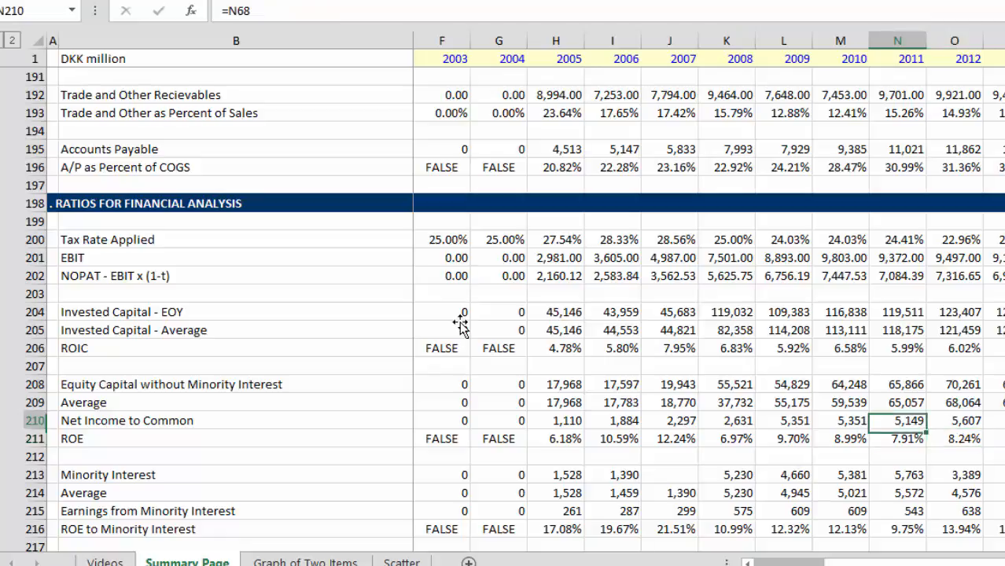
pyautogui.press('Down')
pyautogui.press('Down')
pyautogui.press('Down')
pyautogui.press('Down')
pyautogui.press('Down')
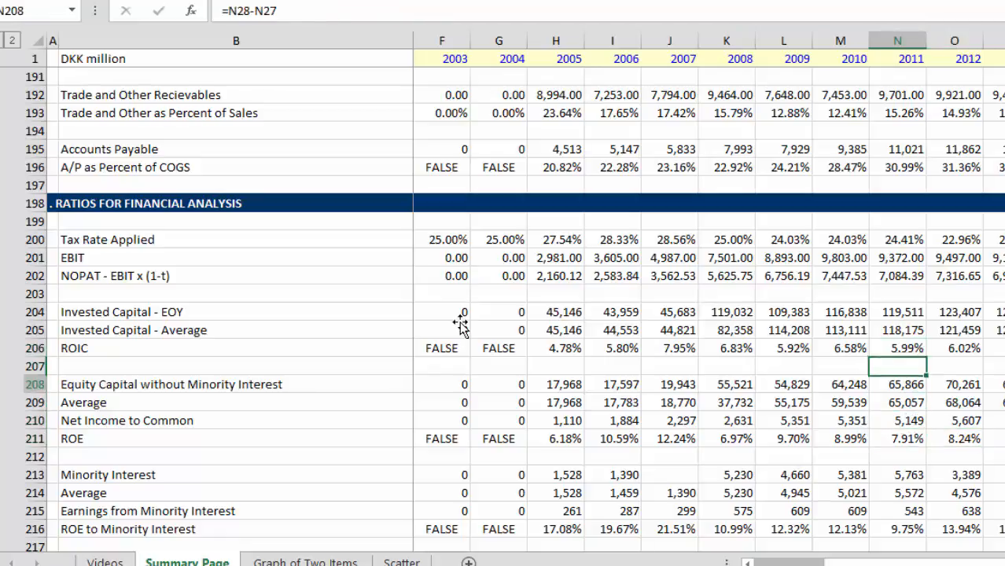
pyautogui.press('Up')
pyautogui.press('Up')
pyautogui.press('Up')
pyautogui.press('Up')
pyautogui.press('Up')
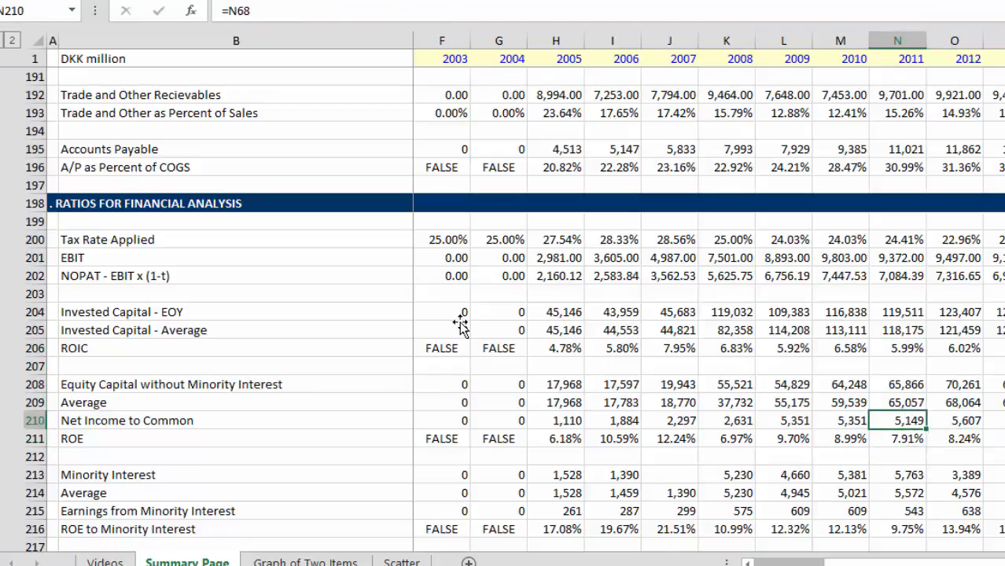
# Step: Examine the 2011 ROE formula in row 211 alongside the Minority Interest figures in rows 213 and 214
pyautogui.press('Down')
pyautogui.press('Down')
pyautogui.press('Down')
pyautogui.press('Down')
pyautogui.press('Down')
pyautogui.press('Down')
pyautogui.press('Down')
pyautogui.press('Down')
pyautogui.press('Down')
pyautogui.press('Down')
pyautogui.press('Down')
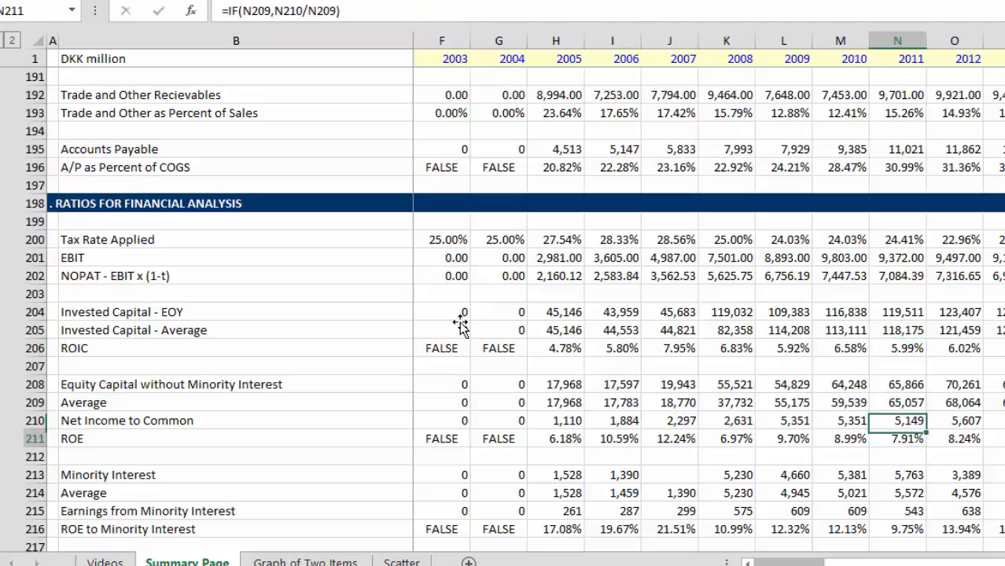
pyautogui.press('Up')
pyautogui.press('Up')
pyautogui.press('Up')
pyautogui.press('Up')
pyautogui.press('Up')
pyautogui.press('Up')
pyautogui.press('Up')
pyautogui.press('Up')
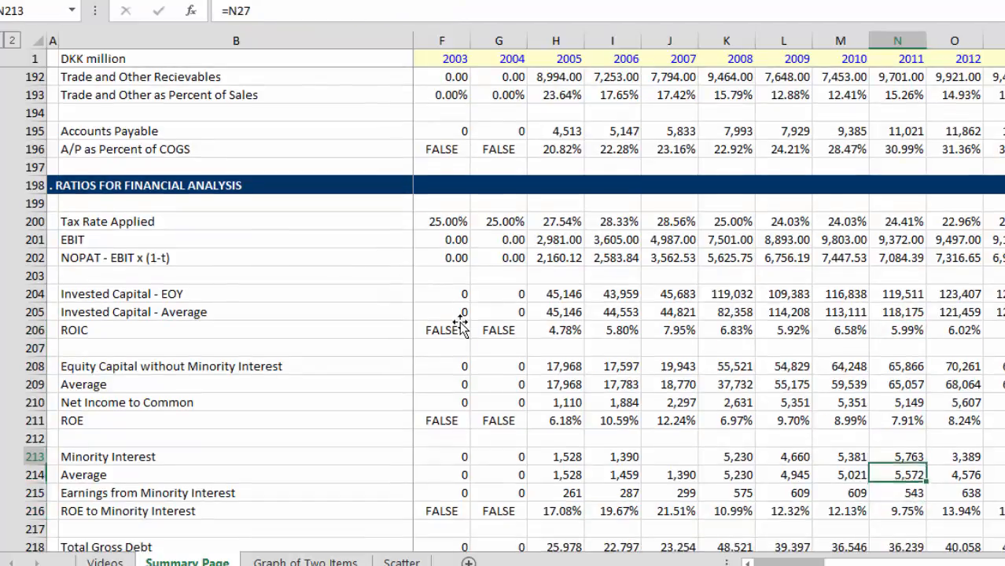
pyautogui.press('Down')
pyautogui.press('Down')
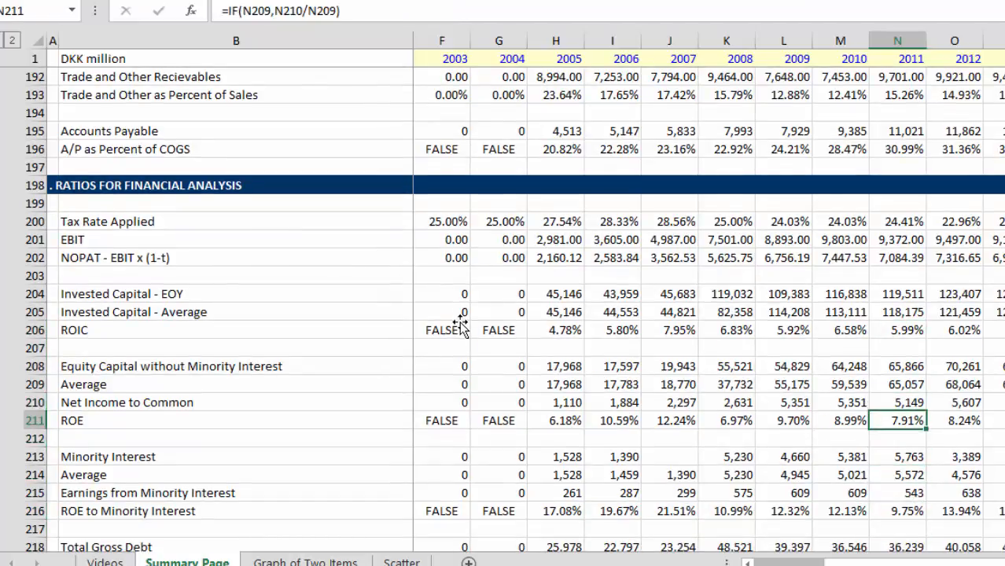
# Step: Examine the ROE to Minority Interest formula in row 216 for 2008 to 2011
pyautogui.press('Down')
pyautogui.press('Down')
pyautogui.press('Down')
pyautogui.press('Down')
pyautogui.press('Down')
pyautogui.press('Down')
pyautogui.press('Down')
pyautogui.press('Down')
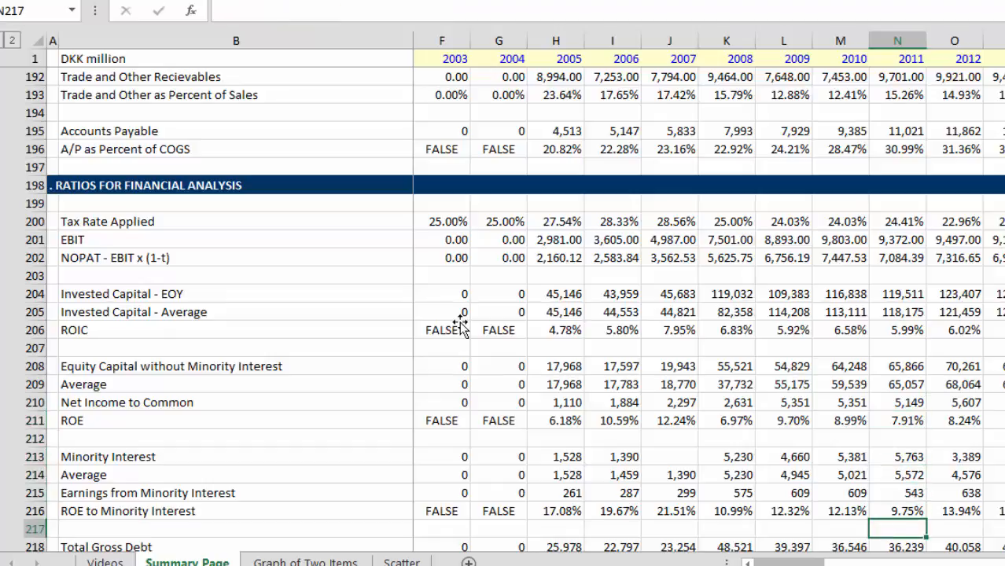
pyautogui.press('Down')
pyautogui.press('Up')
pyautogui.press('Up')
pyautogui.press('Up')
pyautogui.press('Up')
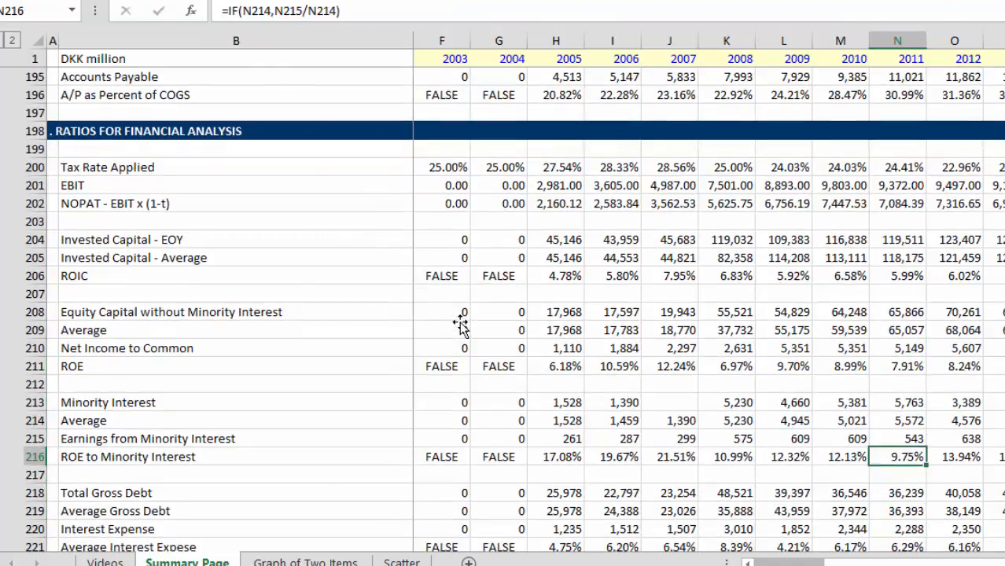
pyautogui.press('Left')
pyautogui.press('Left')
pyautogui.press('Left')
pyautogui.press('Left')
pyautogui.press('Left')
pyautogui.press('Right')
pyautogui.press('Right')
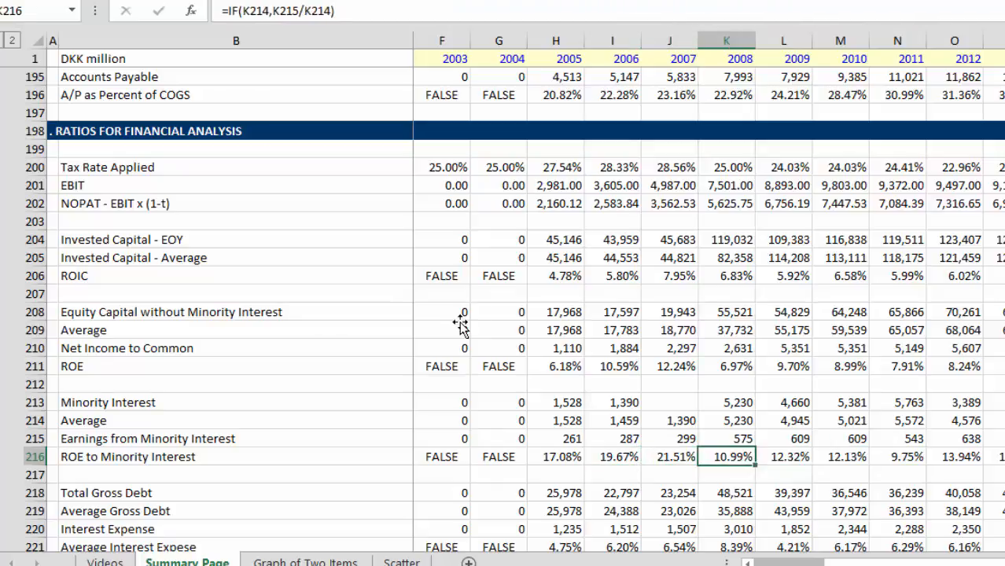
# Step: Trace the 2009 ROE to Minority Interest to the minority interest and earnings formulas in rows 213 to 215
pyautogui.press('Right')
pyautogui.press('Up')
pyautogui.press('Up')
pyautogui.press('Up')
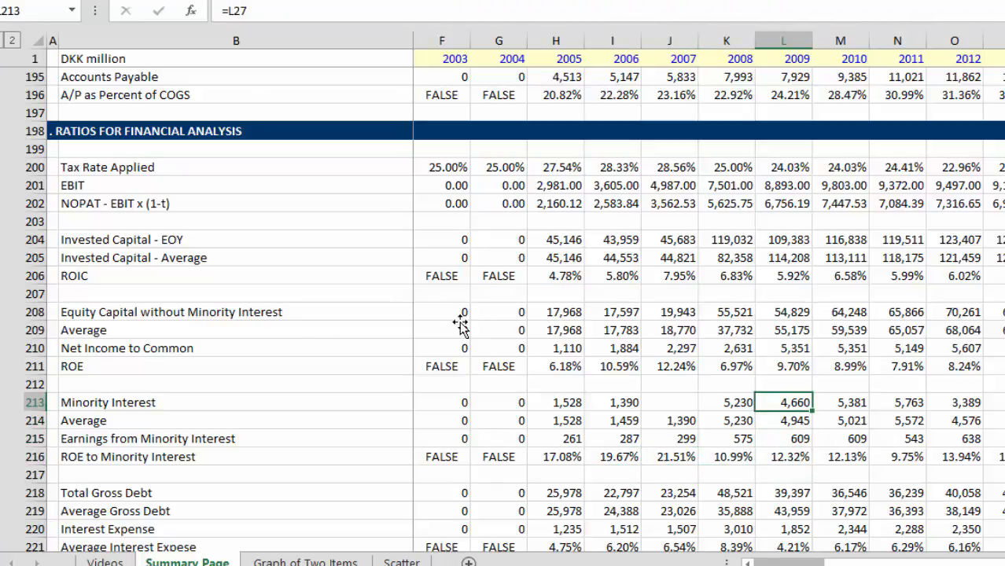
pyautogui.press('Down')
pyautogui.press('Down')
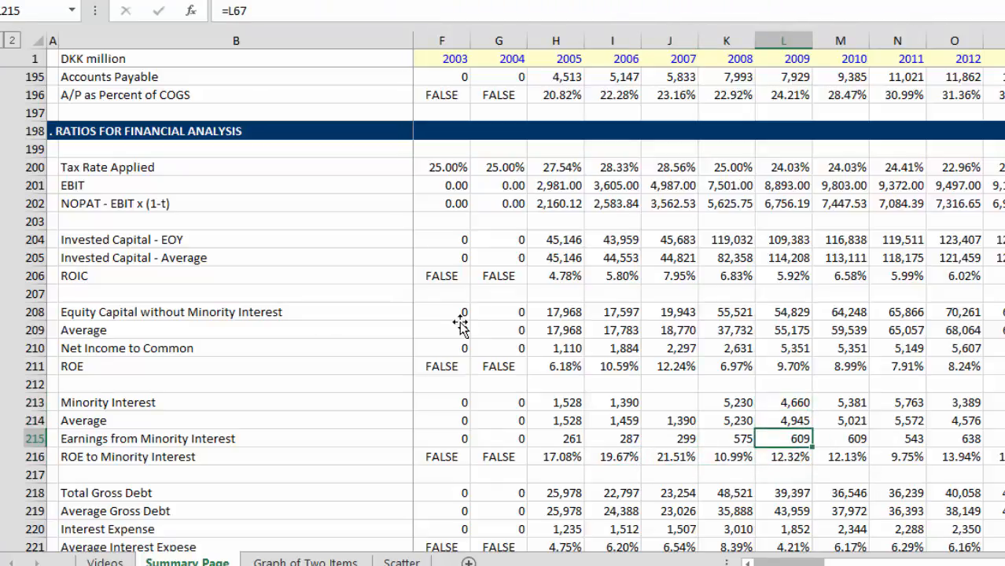
pyautogui.press('Down')
# Step: Examine ROE to Minority Interest for 2010 to 2012 and the 2012 average minority interest formula in row 214
pyautogui.press('Right')
pyautogui.press('Right')
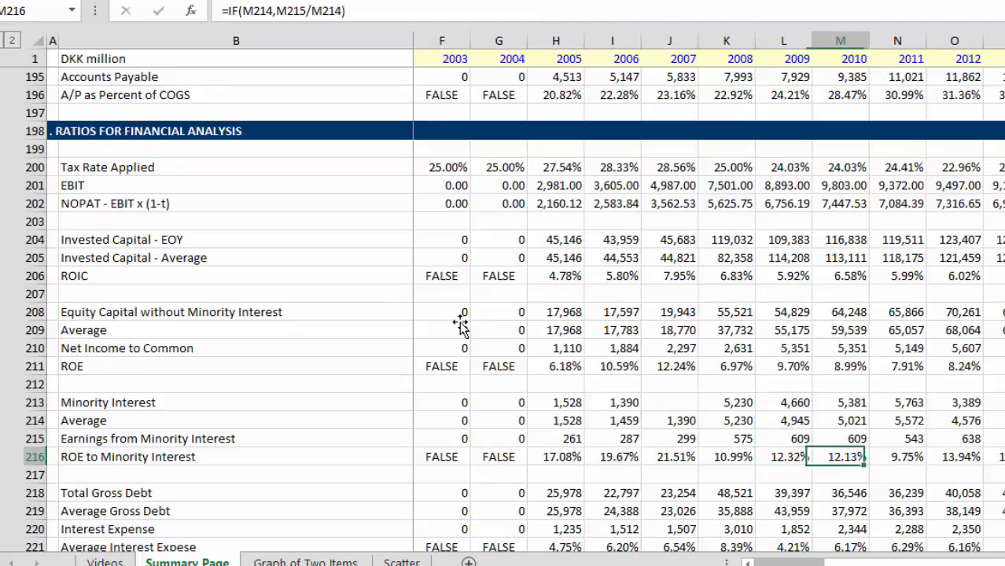
pyautogui.press('Right')
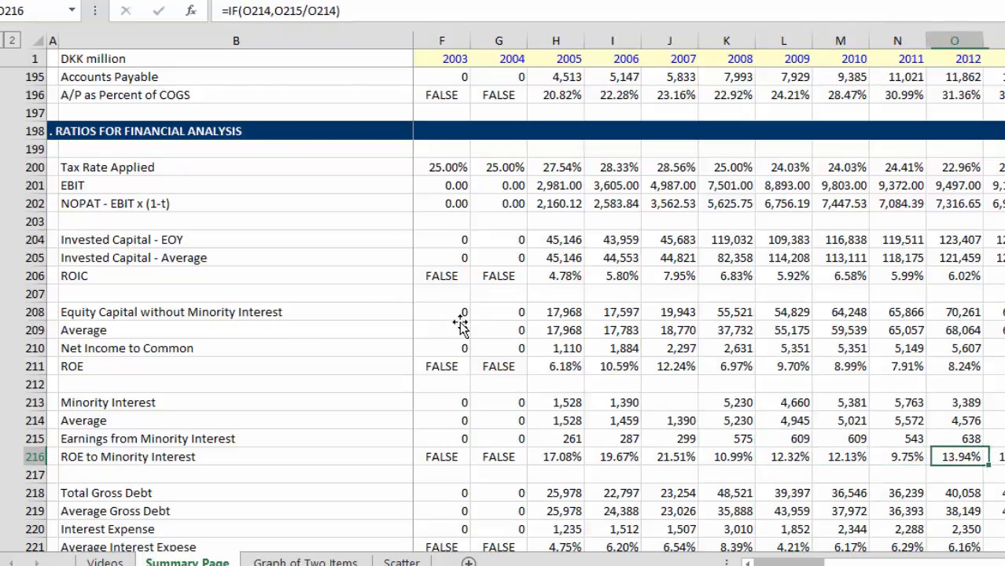
pyautogui.press('Up')
pyautogui.press('Up')
pyautogui.press('Up')
pyautogui.press('Up')
pyautogui.press('Up')
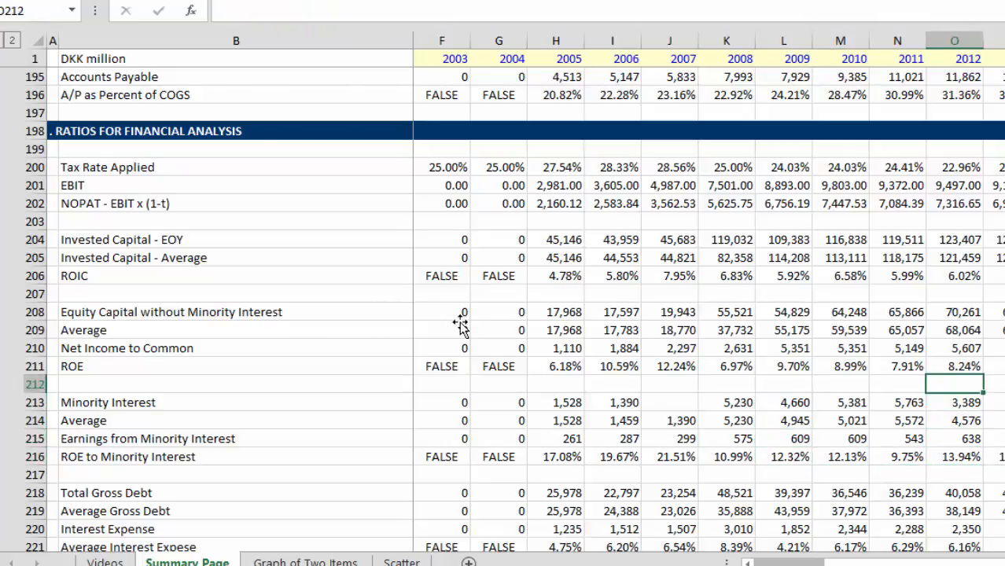
pyautogui.press('Down')
pyautogui.press('Down')
pyautogui.press('Down')
pyautogui.press('Down')
pyautogui.press('Down')
pyautogui.press('Down')
pyautogui.press('Down')
pyautogui.press('Down')
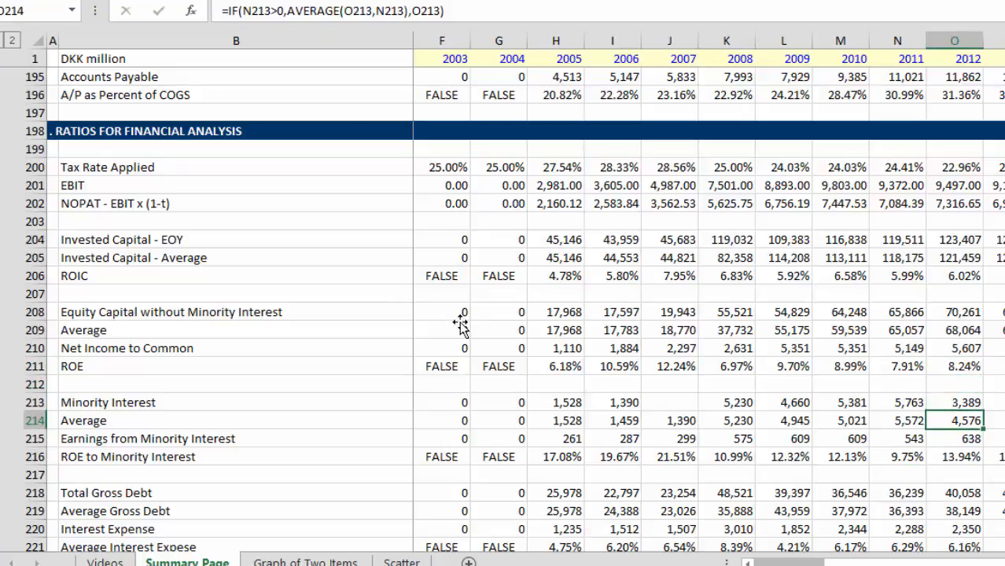
# Step: Examine the average interest expense rate in row 221 across 2007 to 2013
pyautogui.press('Down')
pyautogui.press('Down')
pyautogui.press('Down')
pyautogui.press('Down')
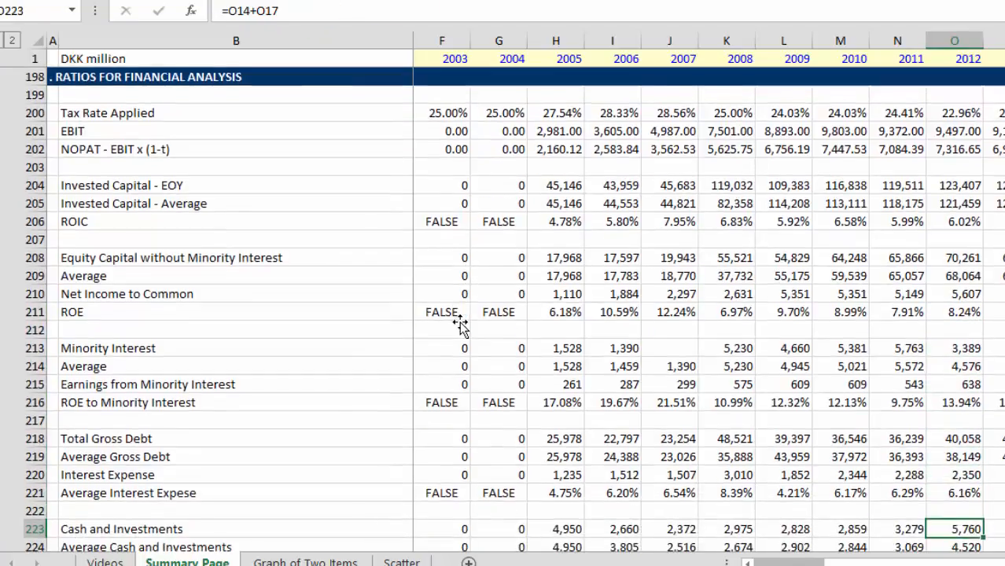
pyautogui.press('Up')
pyautogui.press('Up')
pyautogui.press('Left')
pyautogui.press('Left')
pyautogui.press('Left')
pyautogui.press('Left')
pyautogui.press('Left')
pyautogui.press('Left')
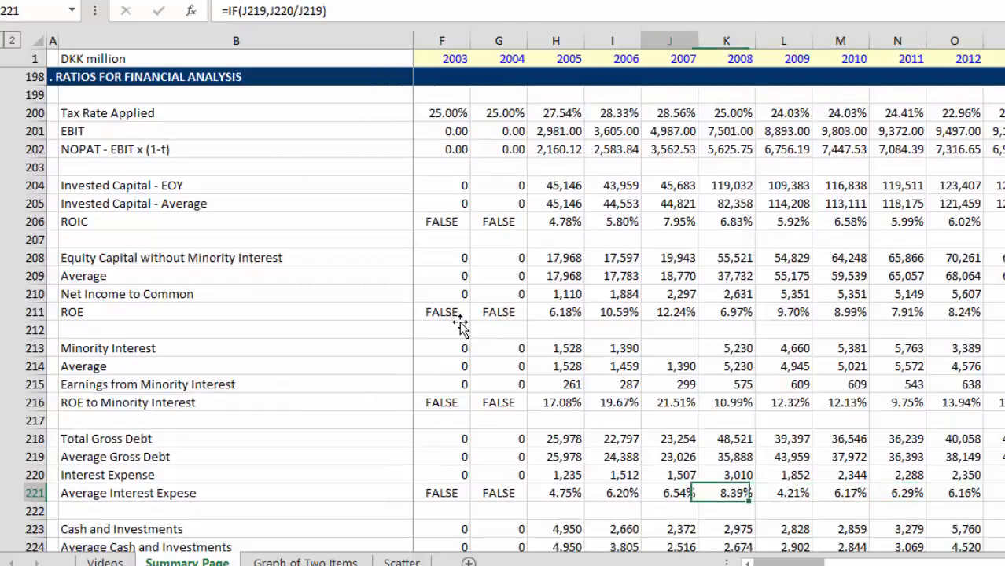
pyautogui.press('Right')
pyautogui.press('Right')
pyautogui.press('Right')
pyautogui.press('Right')
pyautogui.press('Right')
pyautogui.press('Right')
pyautogui.press('Right')
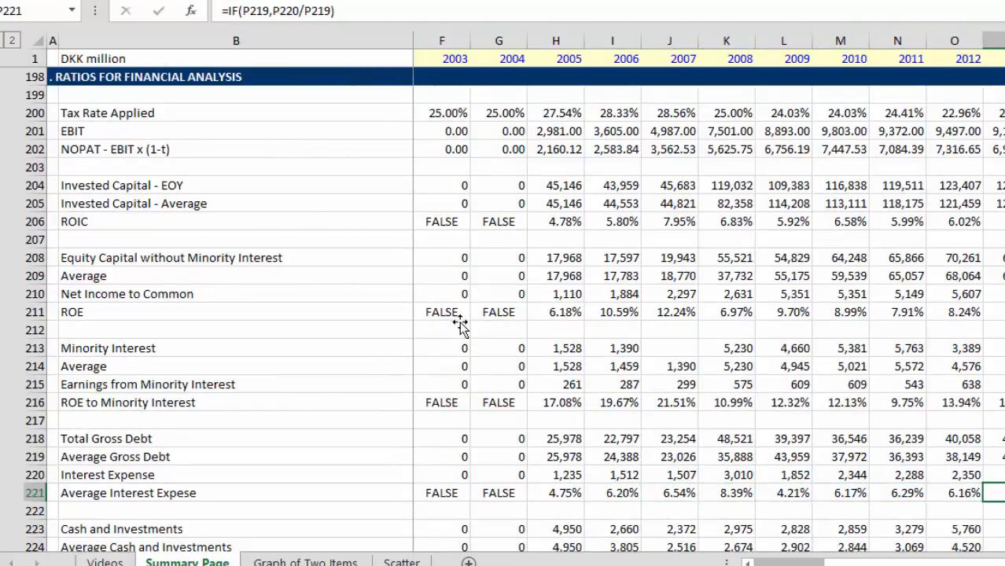
pyautogui.press('Left')
pyautogui.press('Left')
pyautogui.press('Left')
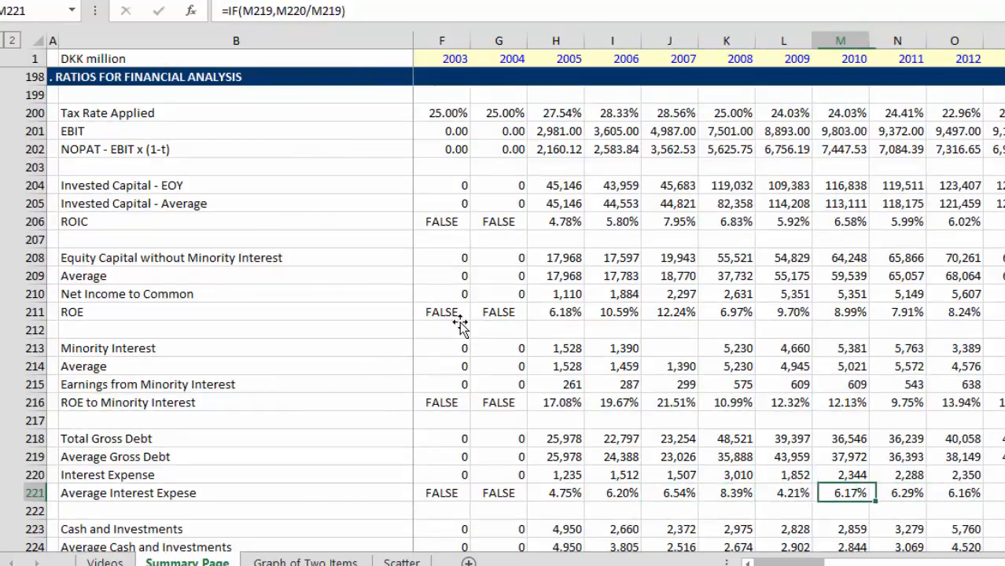
# Step: Compare the 2010 Average Interest Income Rate in row 226 with the average interest expense rate in row 221
pyautogui.press('Down')
pyautogui.press('Down')
pyautogui.press('Down')
pyautogui.press('Down')
pyautogui.press('Down')
pyautogui.press('Down')
pyautogui.press('Up')
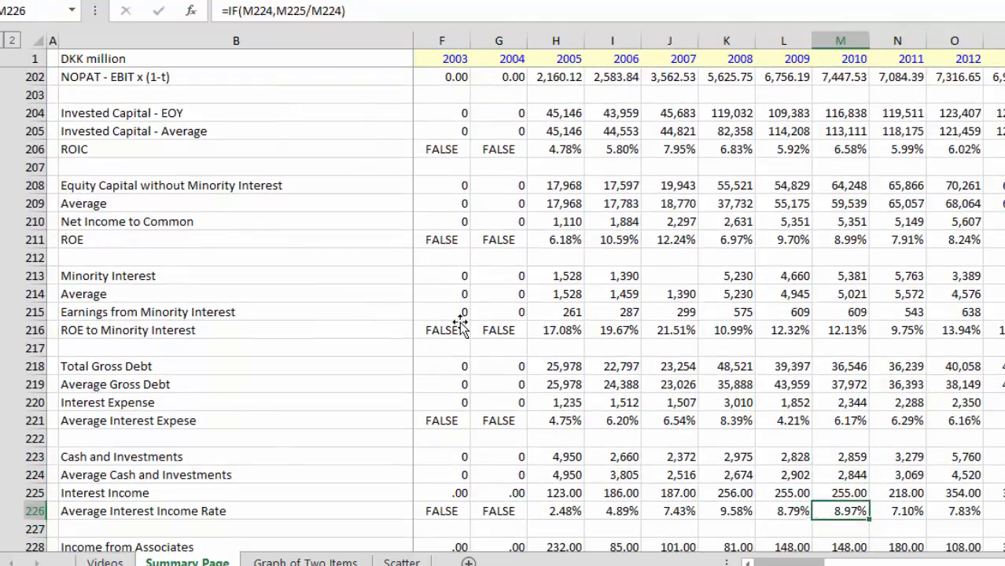
pyautogui.press('Up')
pyautogui.press('Up')
pyautogui.press('Up')
pyautogui.press('Up')
pyautogui.press('Up')
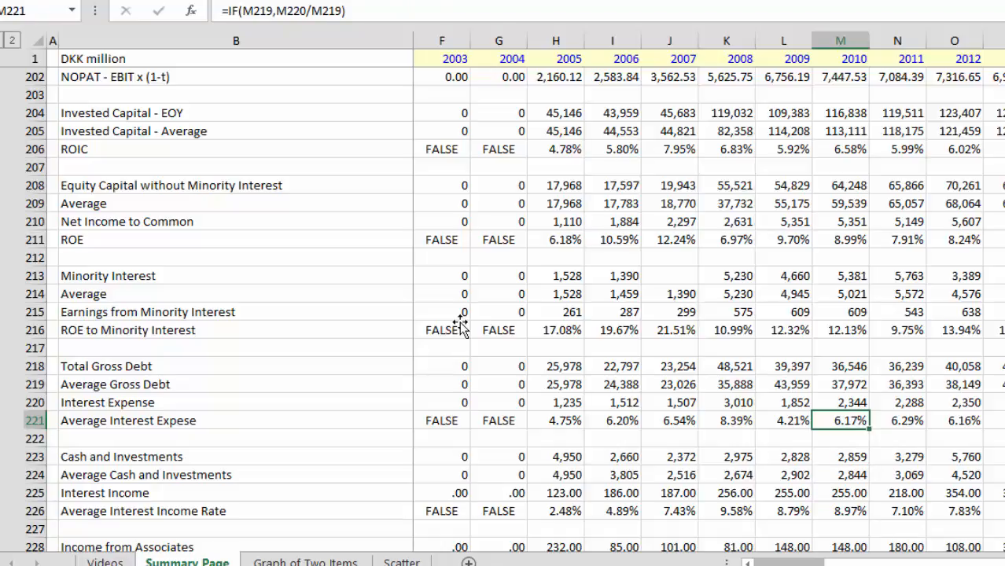
# Step: Examine the interest expense rate from 2010 to 2012 and the Average Interest Income Rate from 2010 back to 2007
pyautogui.press('Right')
pyautogui.press('Right')
pyautogui.press('Left')
pyautogui.press('Left')
pyautogui.press('Down')
pyautogui.press('Down')
pyautogui.press('Down')
pyautogui.press('Down')
pyautogui.press('Down')
pyautogui.press('Left')
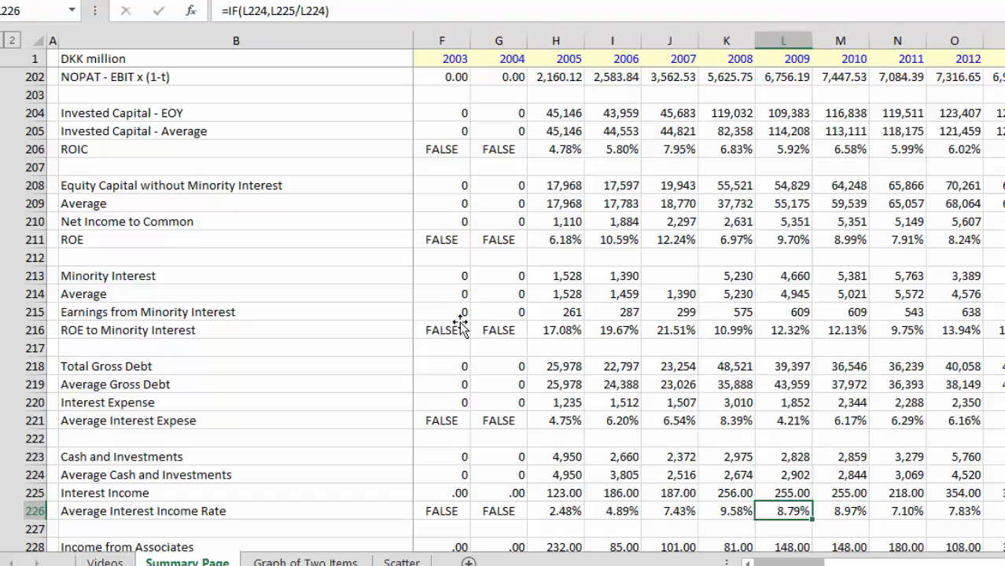
pyautogui.press('Left')
pyautogui.press('Left')
# Step: Examine the 2007 Income from Associates, Investment in Associates and return figures in rows 228 to 231
pyautogui.press('Down')
pyautogui.press('Down')
pyautogui.press('Down')
pyautogui.press('Down')
pyautogui.press('Up')
pyautogui.press('Up')
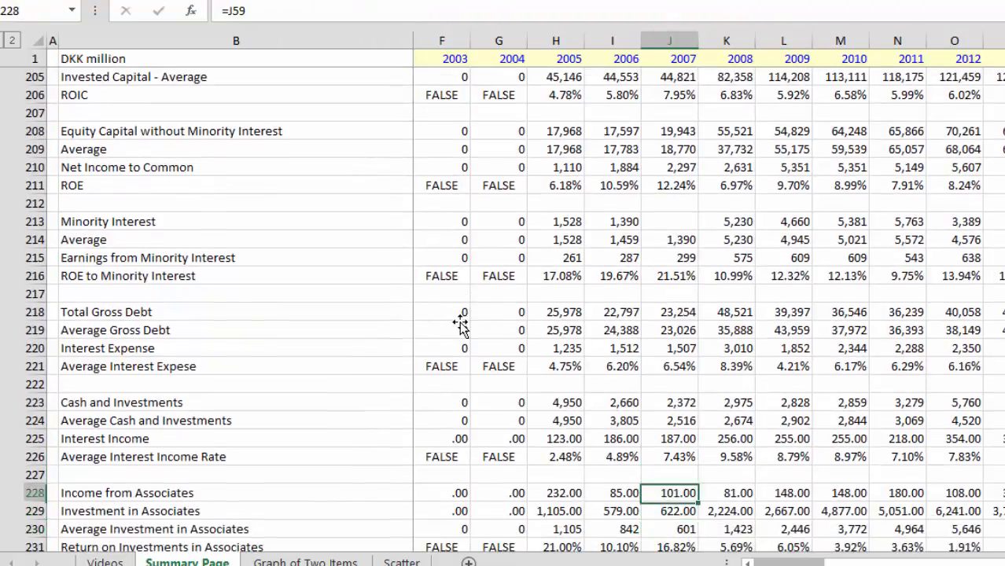
pyautogui.press('Up')
pyautogui.press('Up')
pyautogui.press('Down')
pyautogui.press('Down')
pyautogui.press('Down')
pyautogui.press('Down')
pyautogui.press('Down')
pyautogui.press('Down')
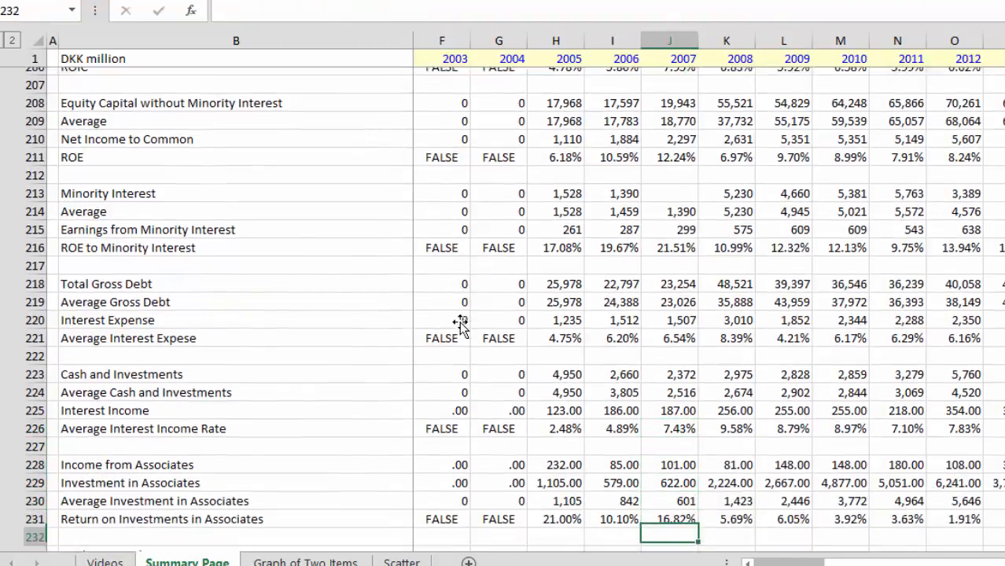
# Step: Trace the 2007 Average Interest Income Rate in row 226 to Average Cash and Investments in row 224
pyautogui.press('Up')
pyautogui.press('Up')
pyautogui.press('Up')
pyautogui.press('Up')
pyautogui.press('Up')
pyautogui.press('Up')
pyautogui.press('Up')
pyautogui.press('Up')
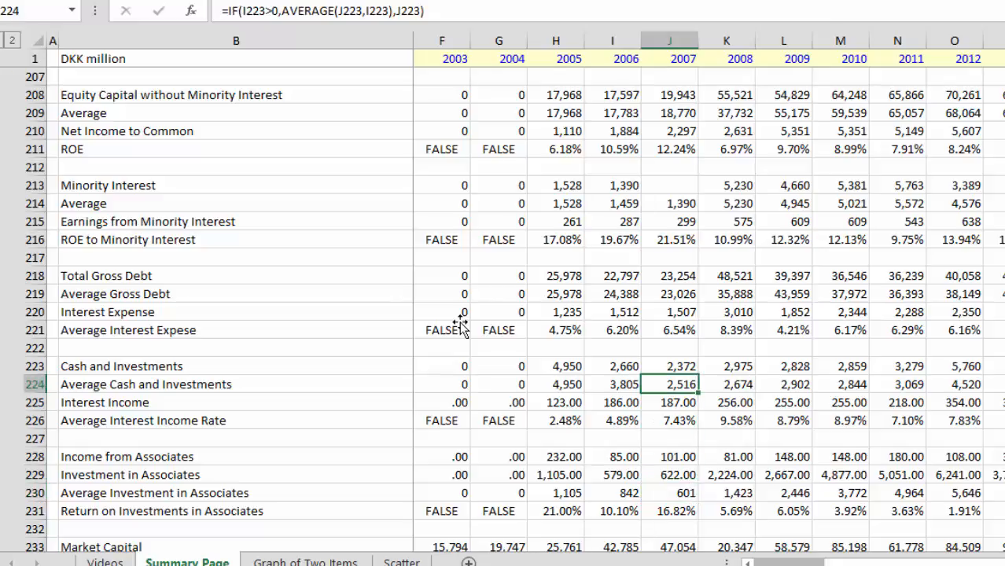
pyautogui.press('Down')
pyautogui.press('Down')
pyautogui.press('Down')
pyautogui.press('Down')
pyautogui.press('Down')
pyautogui.press('Down')
pyautogui.press('Down')
pyautogui.press('Down')
pyautogui.press('Down')
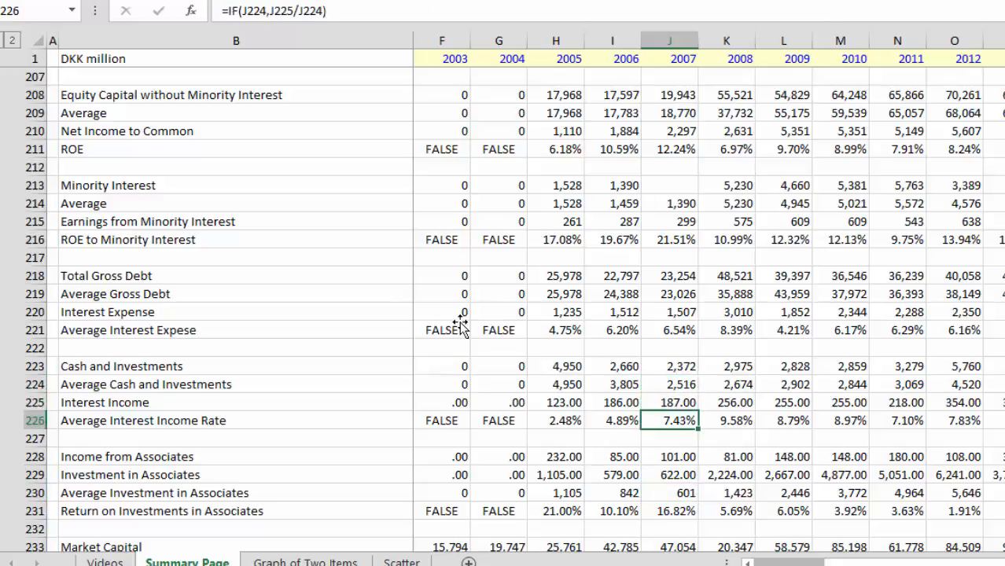
# Step: Examine the Return on Investments in Associates formula in row 231 for 2006 to 2009
pyautogui.press('Down')
pyautogui.press('Down')
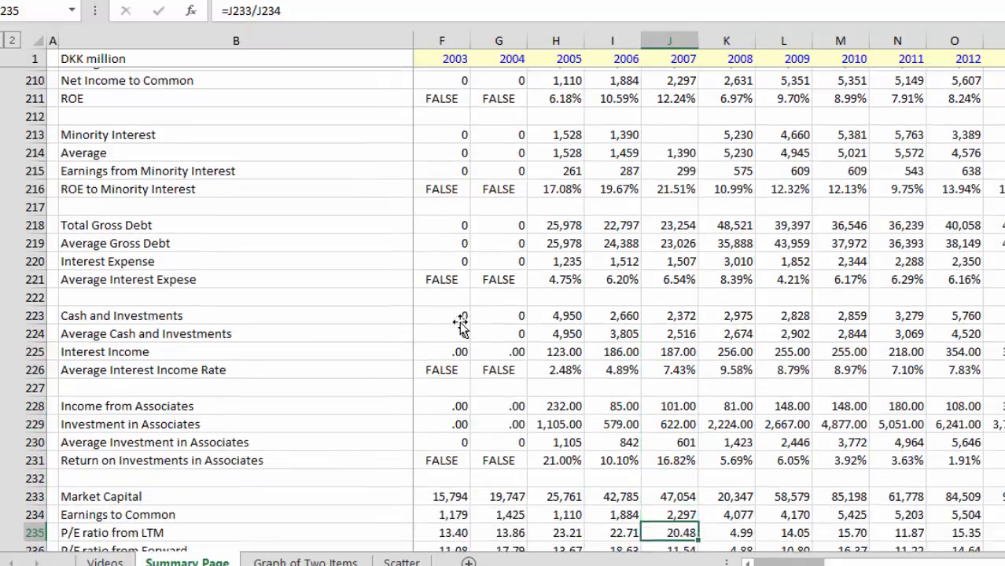
pyautogui.press('Up')
pyautogui.press('Up')
pyautogui.press('Up')
pyautogui.press('Up')
pyautogui.press('Up')
pyautogui.press('Left')
pyautogui.press('Down')
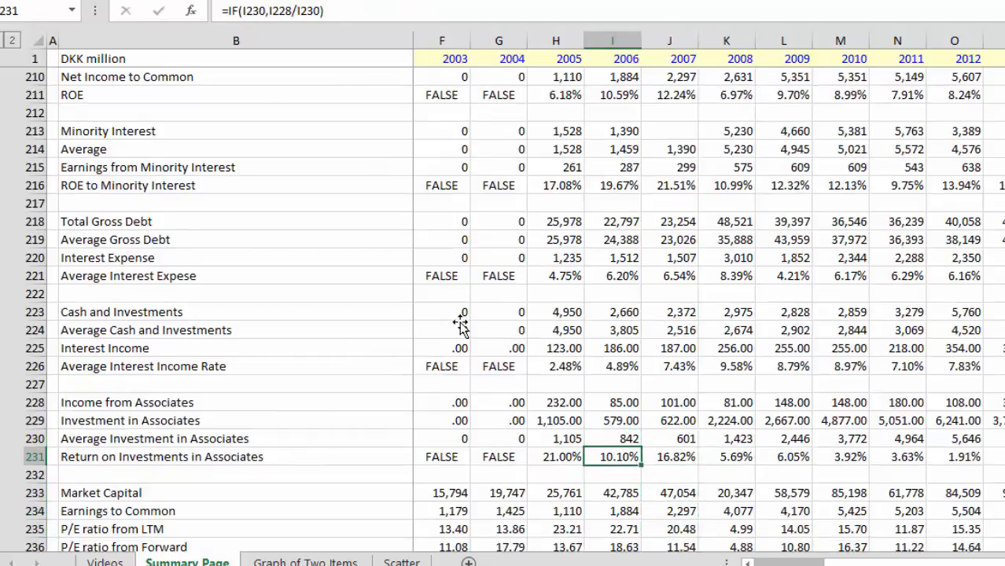
pyautogui.press('Right')
pyautogui.press('Right')
pyautogui.press('Right')
# Step: Examine the 2009 P/E ratio from LTM and P/E ratio from Forward in rows 235 and 236
pyautogui.press('Down')
pyautogui.press('Down')
pyautogui.press('Down')
pyautogui.press('Down')
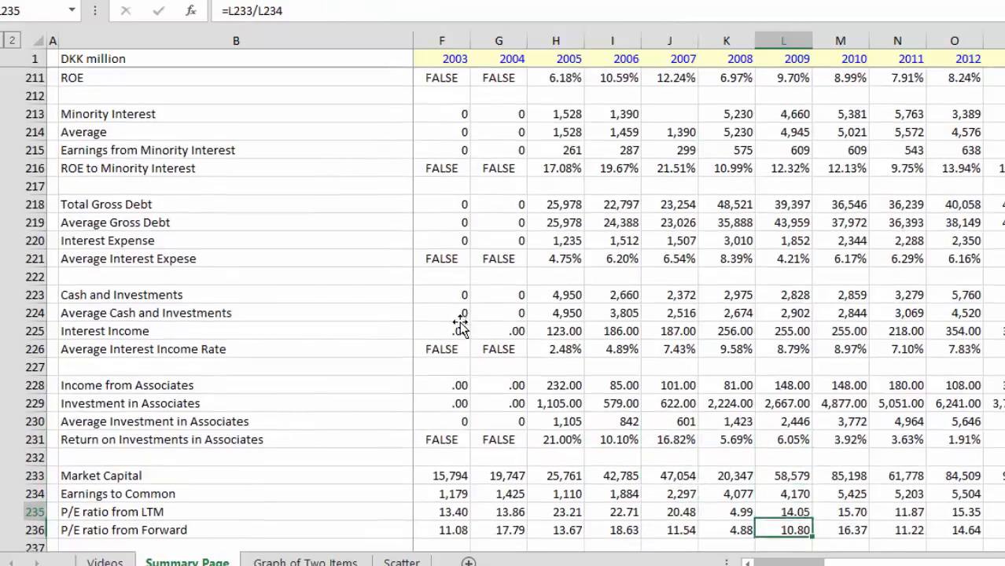
pyautogui.press('Up')
pyautogui.press('Up')
# Step: Trace the 2002 Market Capital formula in row 233 back to Share price B shares DKK in row 161
pyautogui.press('Left')
pyautogui.press('Left')
pyautogui.press('Left')
pyautogui.press('Left')
pyautogui.press('Left')
pyautogui.press('Left')
pyautogui.press('Left')
pyautogui.press('Left')
pyautogui.press('Left')
pyautogui.press('Left')
pyautogui.press('Left')
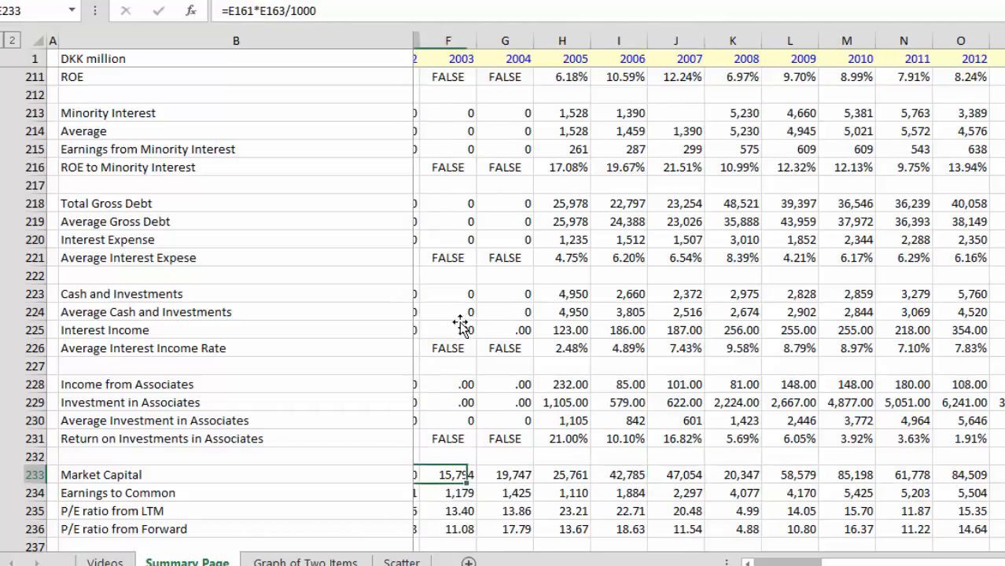
pyautogui.press('pageup')
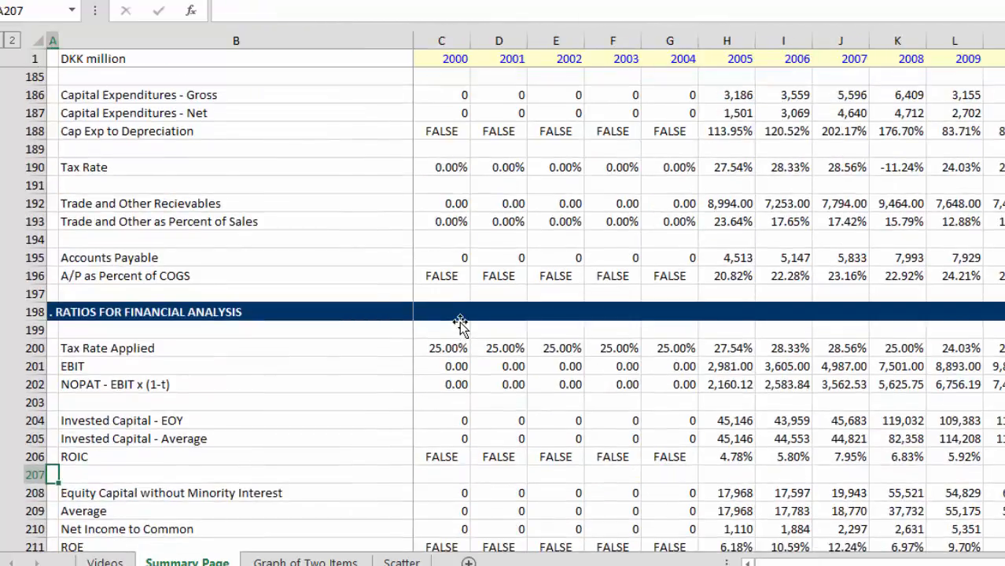
pyautogui.press('pageup')
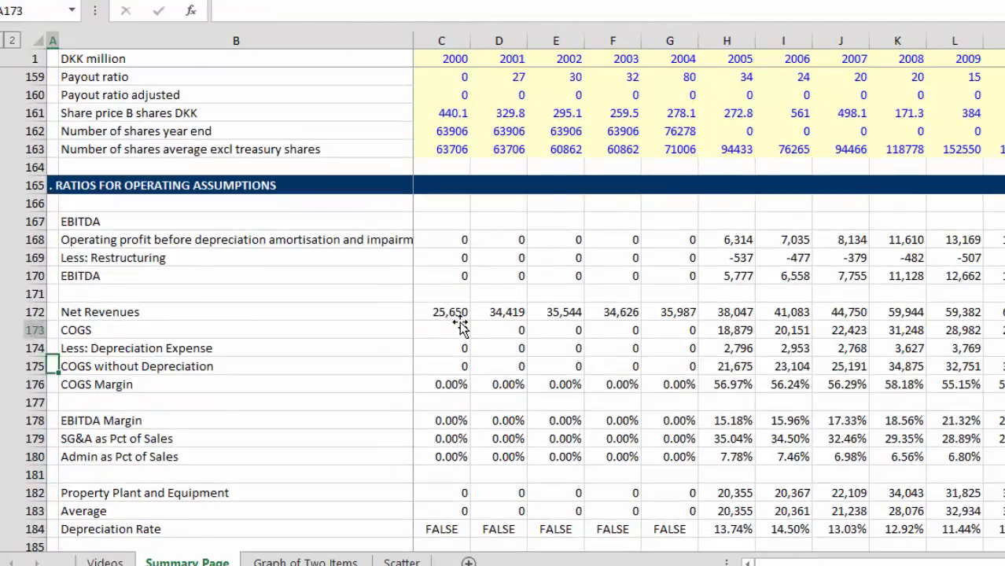
pyautogui.press('Right')
pyautogui.press('Right')
pyautogui.press('Right')
pyautogui.press('Right')
pyautogui.press('Right')
pyautogui.press('Right')
pyautogui.press('Right')
pyautogui.press('Right')
pyautogui.press('Right')
pyautogui.press('Right')
pyautogui.press('Right')
pyautogui.press('Right')
pyautogui.press('Right')
pyautogui.press('Right')
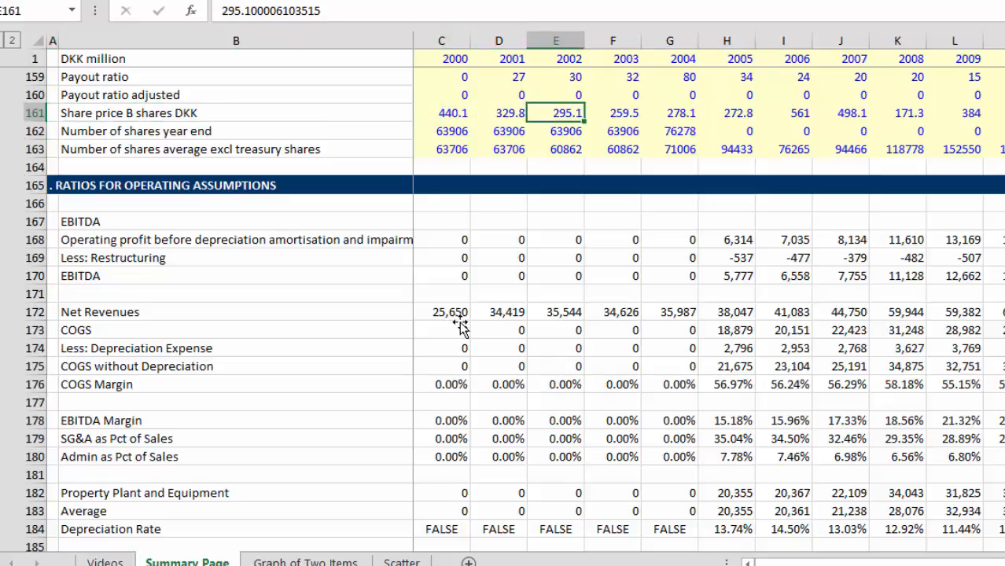
# Step: Examine Share price B shares DKK in row 161 across 2000 to 2015
pyautogui.press('Right')
pyautogui.press('Right')
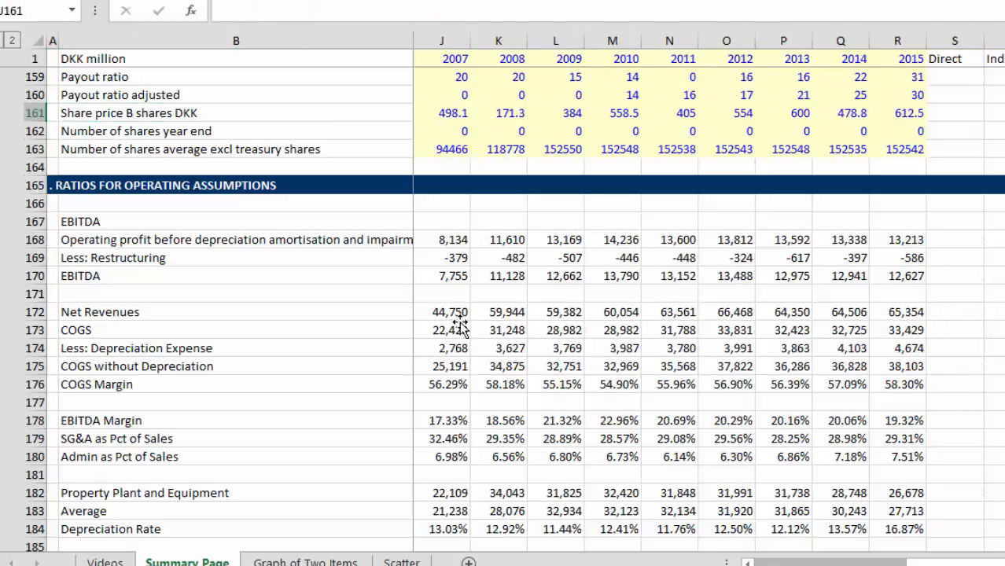
pyautogui.press('Left')
pyautogui.press('Left')
pyautogui.press('Left')
pyautogui.press('Left')
pyautogui.press('Left')
pyautogui.press('Left')
pyautogui.press('Left')
pyautogui.press('Home')
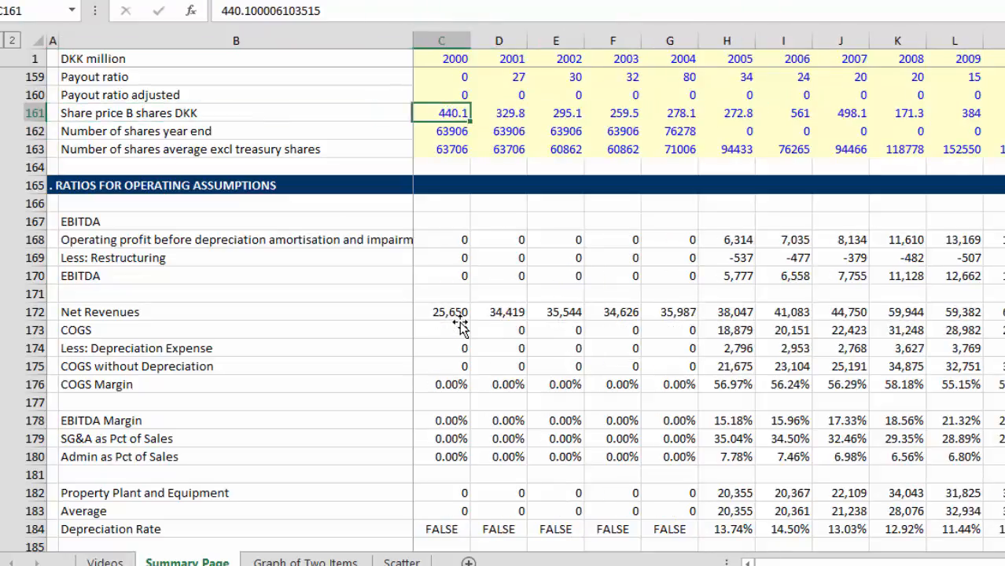
pyautogui.press('Right')
pyautogui.press('Right')
pyautogui.press('Left')
pyautogui.press('Left')
pyautogui.press('Left')
pyautogui.press('Right')
pyautogui.press('pagedown')
pyautogui.press('pageup')
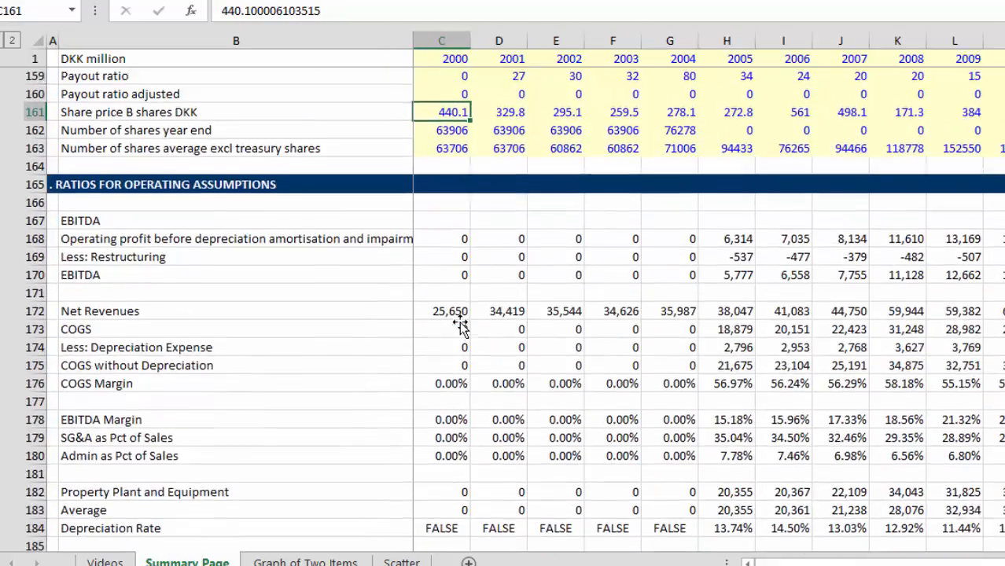
# Step: Examine the 2000 valuation rows from Net Debt and Enterprise Value to Price to Book Ratio and shares excluding treasury shares, rows 238 to 247
pyautogui.press('Down')
pyautogui.press('pagedown')
pyautogui.press('pagedown')
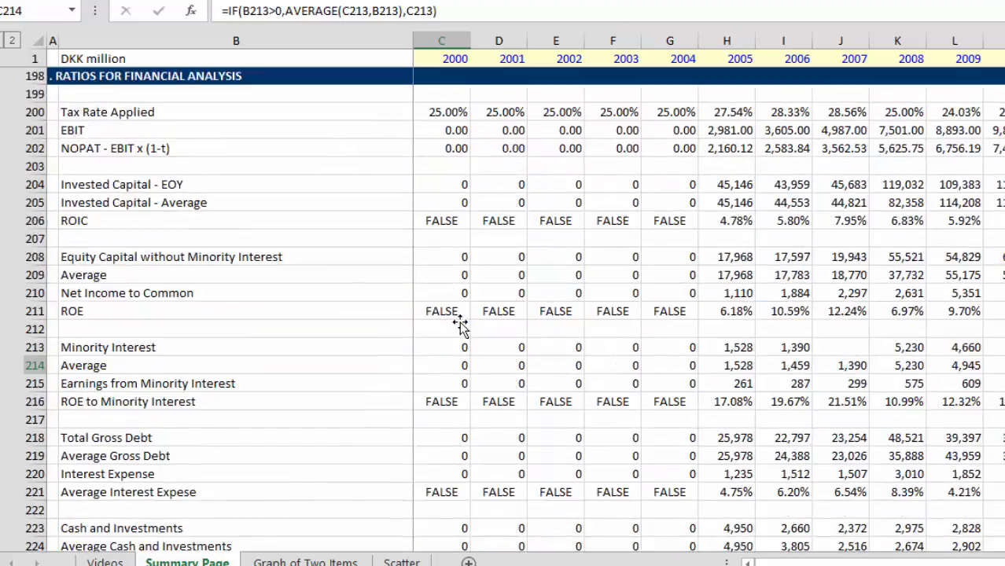
pyautogui.press('Down')
pyautogui.press('Down')
pyautogui.press('Down')
pyautogui.press('Down')
pyautogui.press('Down')
pyautogui.press('Down')
pyautogui.press('Down')
pyautogui.press('Down')
pyautogui.press('Down')
pyautogui.press('Down')
pyautogui.press('Down')
pyautogui.press('Down')
pyautogui.press('Down')
pyautogui.press('Down')
pyautogui.press('Down')
pyautogui.press('Down')
pyautogui.press('Down')
pyautogui.press('Down')
pyautogui.press('Down')
pyautogui.press('Down')
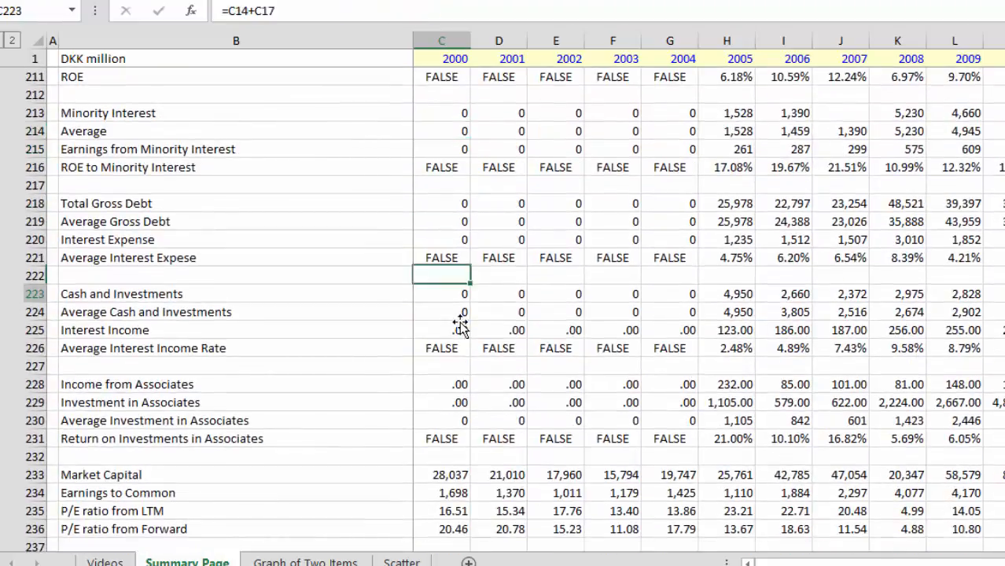
pyautogui.press('Down')
pyautogui.press('Down')
pyautogui.press('Down')
pyautogui.press('Down')
pyautogui.press('Down')
pyautogui.press('Down')
pyautogui.press('Down')
pyautogui.press('Down')
pyautogui.press('Down')
pyautogui.press('Down')
pyautogui.press('Down')
pyautogui.press('Down')
pyautogui.press('Down')
pyautogui.press('Down')
pyautogui.press('Down')
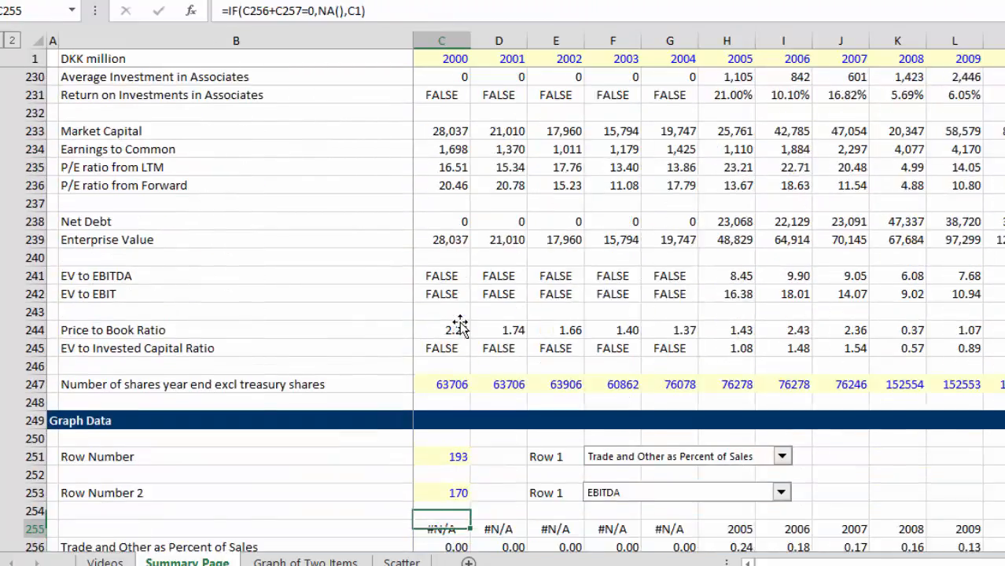
pyautogui.press('Up')
pyautogui.press('Up')
pyautogui.press('Up')
pyautogui.press('Up')
pyautogui.press('Up')
pyautogui.press('Up')
pyautogui.press('Up')
pyautogui.press('Up')
pyautogui.press('Up')
pyautogui.press('Up')
pyautogui.press('Up')
pyautogui.press('Up')
pyautogui.press('Up')
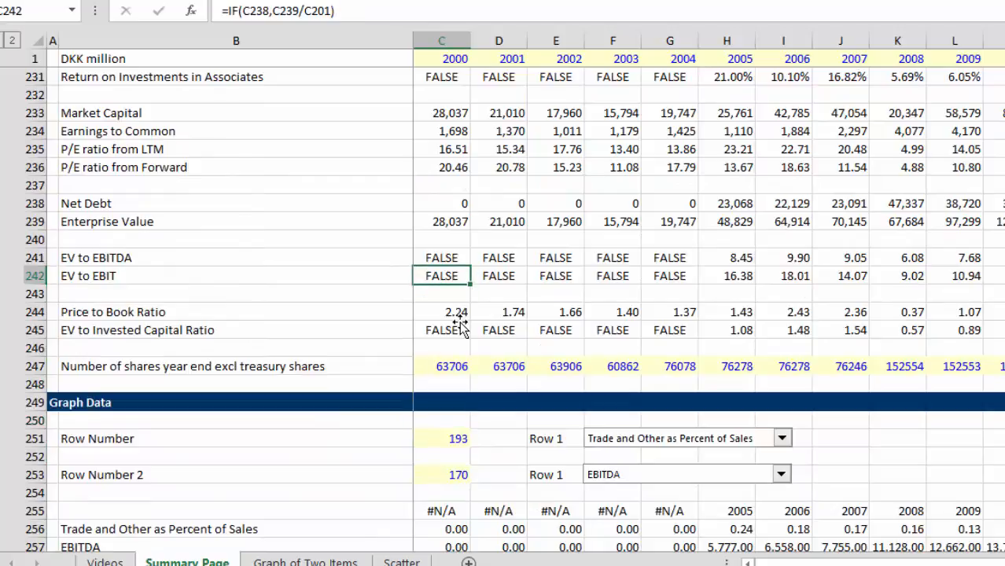
pyautogui.press('Down')
pyautogui.press('Down')
pyautogui.press('Down')
pyautogui.press('Up')
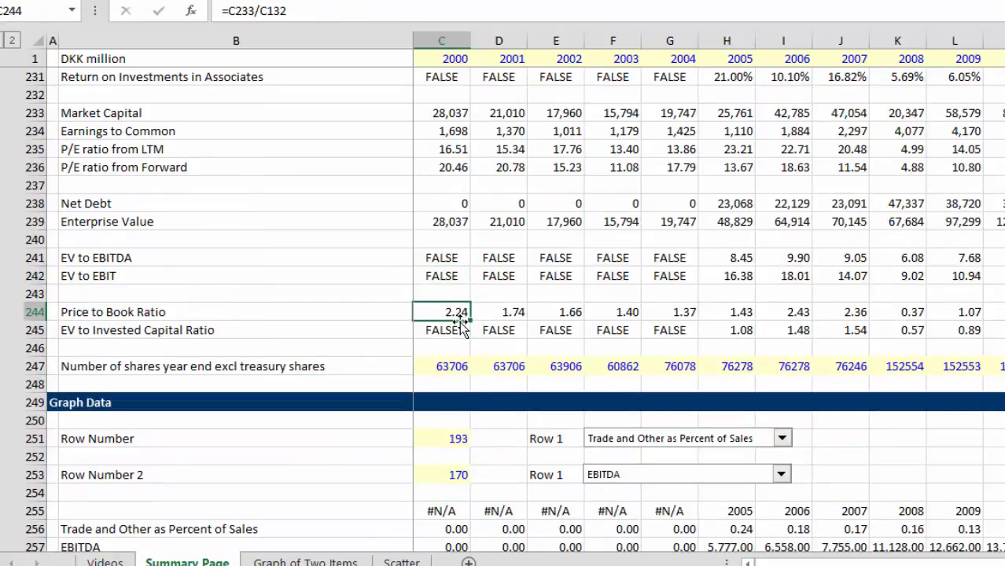
pyautogui.press('Up')
pyautogui.press('Up')
pyautogui.press('Up')
pyautogui.press('Up')
pyautogui.press('Up')
pyautogui.press('Up')
pyautogui.press('Up')
pyautogui.press('Up')
pyautogui.press('Up')
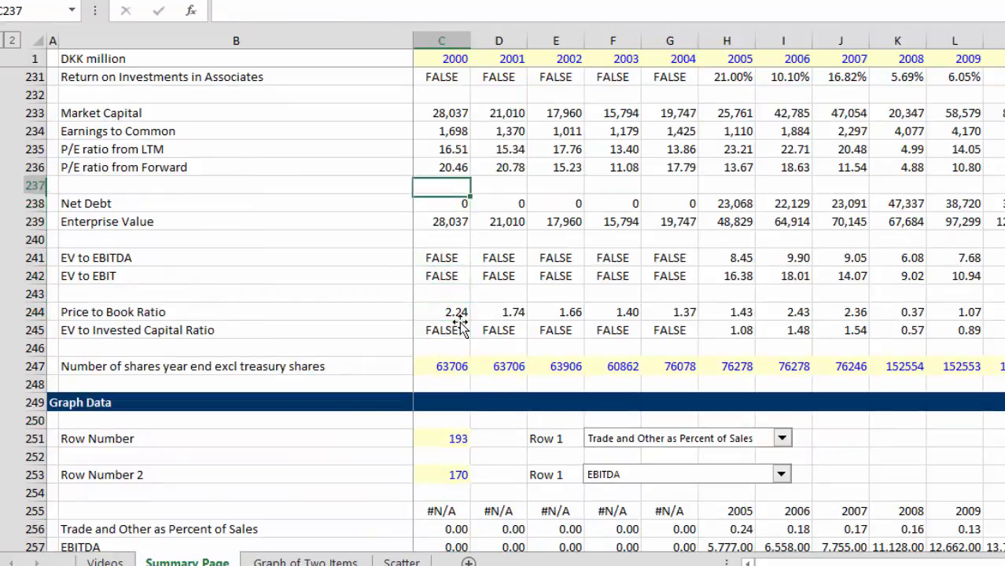
# Step: Change the 2000 Market Capital formula in C233 to =C161*C247/1000 so it uses the year-end shares excluding treasury shares
pyautogui.press('Up')
pyautogui.press('Up')
pyautogui.press('Left')
pyautogui.press('Right')
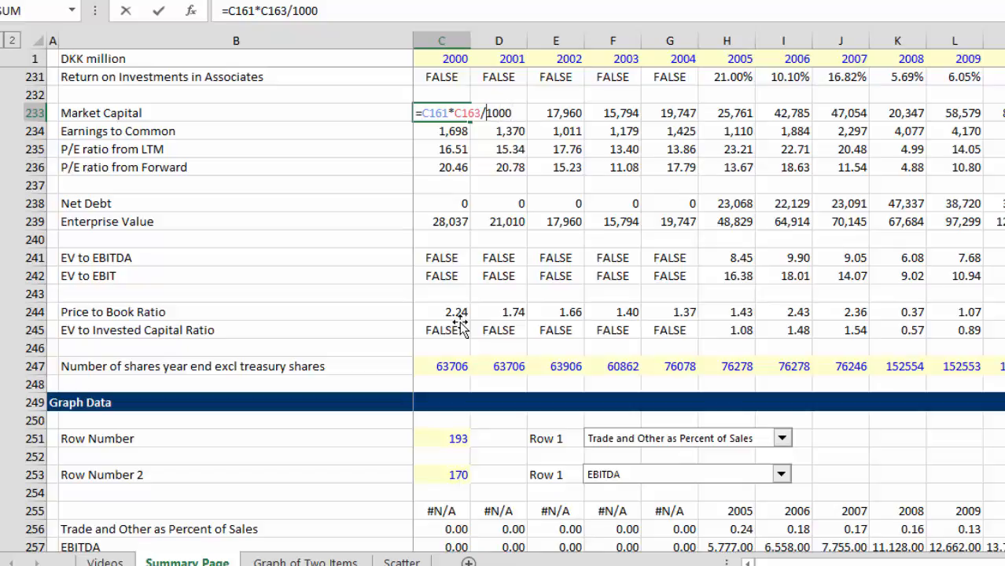
pyautogui.press('BackSpace')
pyautogui.press('BackSpace')
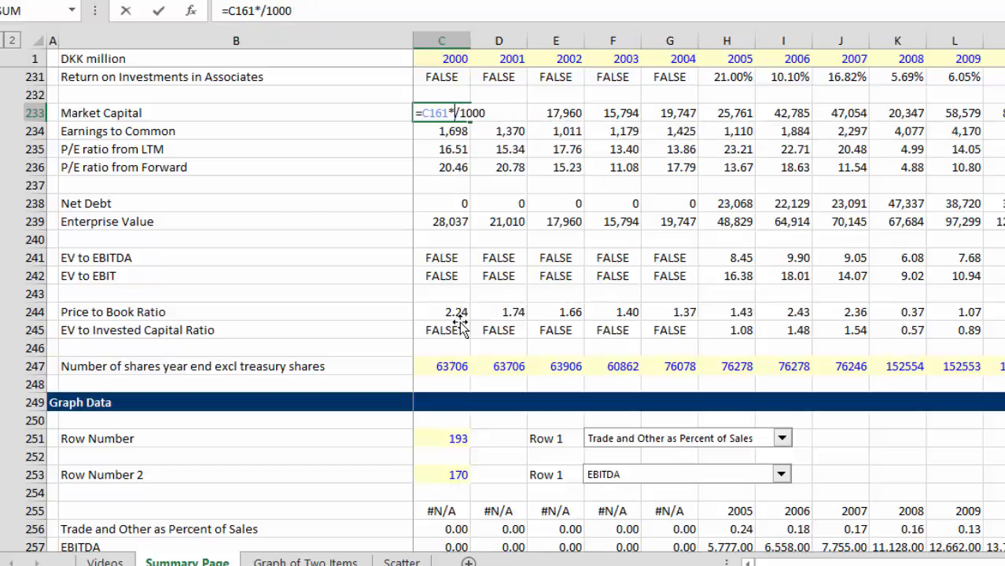
pyautogui.click(427, 366)
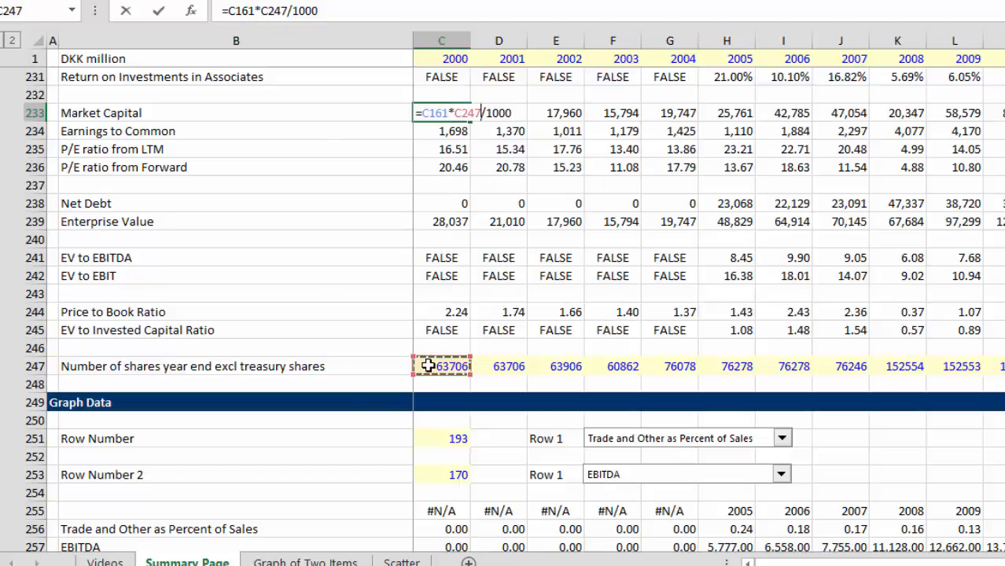
pyautogui.press('Return')
pyautogui.press('Up')
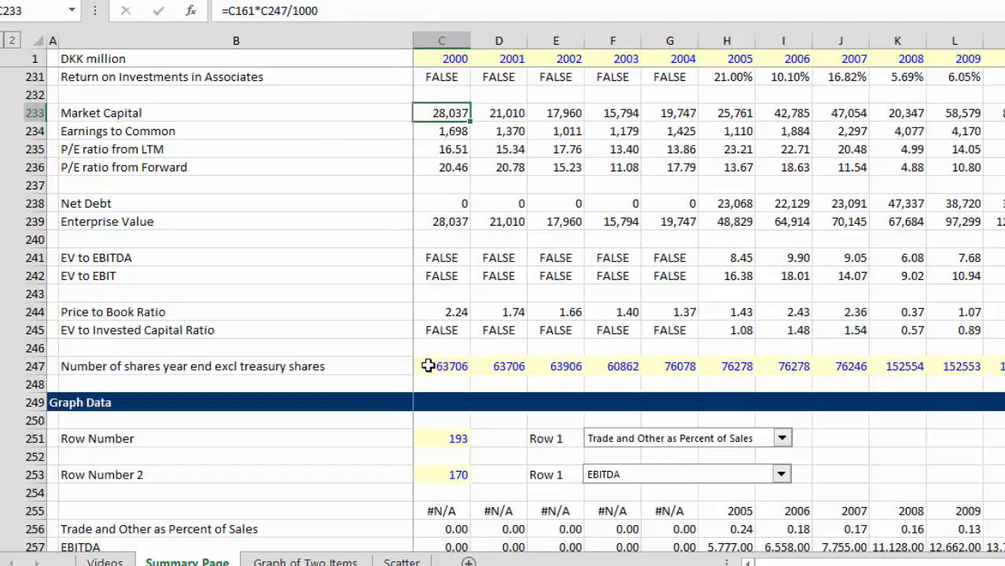
# Step: Copy the 2000 Market Capital formula in C233 across the remaining years of row 233
pyautogui.hotkey('ctrl', 'shift', 'Right')
pyautogui.hotkey('ctrl', 'r')
pyautogui.press('Down')
pyautogui.press('Down')
pyautogui.press('Down')
pyautogui.press('Down')
pyautogui.press('Down')
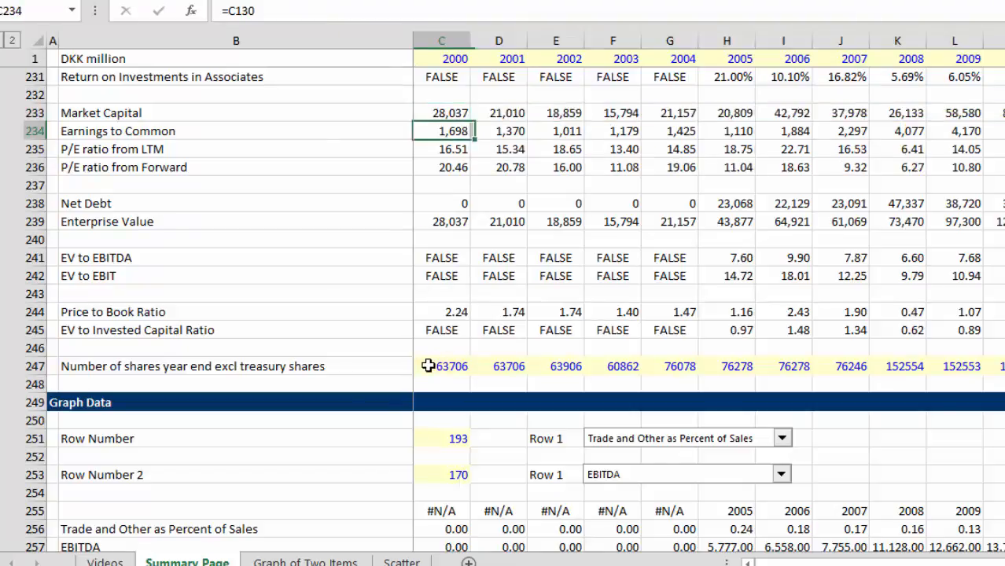
# Step: Examine the Net Debt, Enterprise Value and EV to EBITDA formulas in rows 238 to 241 for 2000 and 2001
pyautogui.press('Home')
pyautogui.press('Right')
pyautogui.press('Right')
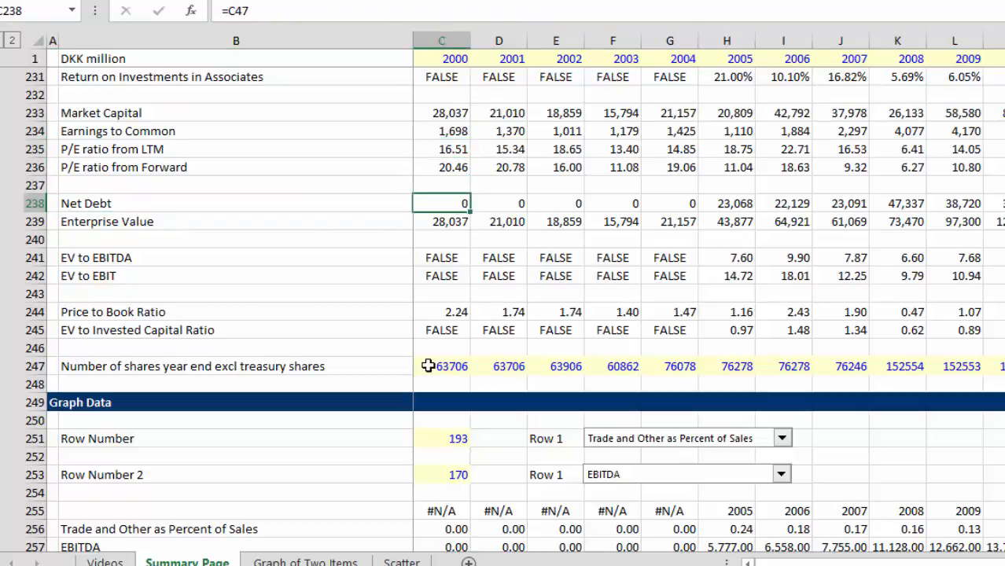
pyautogui.press('Right')
pyautogui.press('Down')
pyautogui.press('Down')
pyautogui.press('Down')
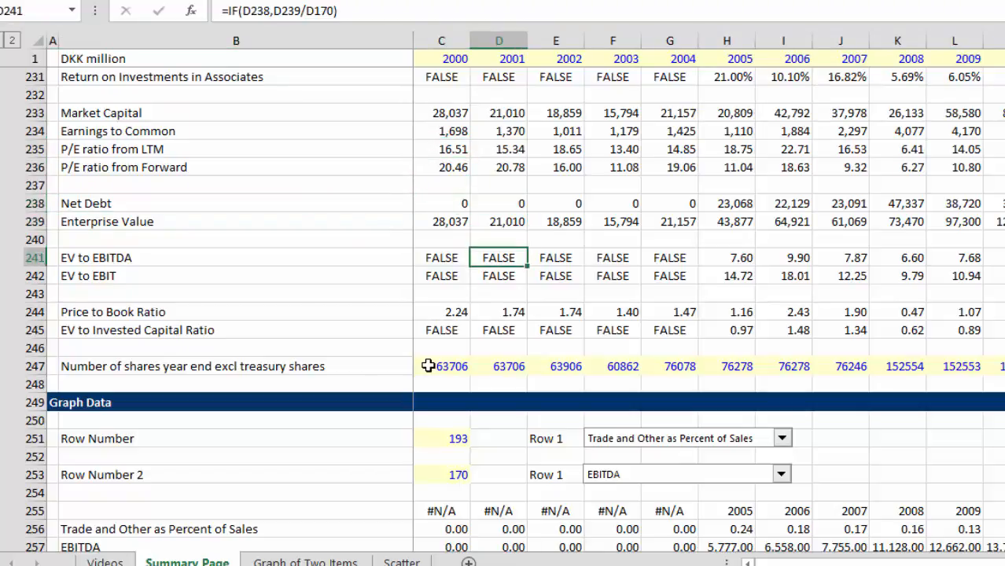
pyautogui.press('Left')
pyautogui.press('Left')
pyautogui.press('Right')
pyautogui.press('Up')
pyautogui.press('Up')
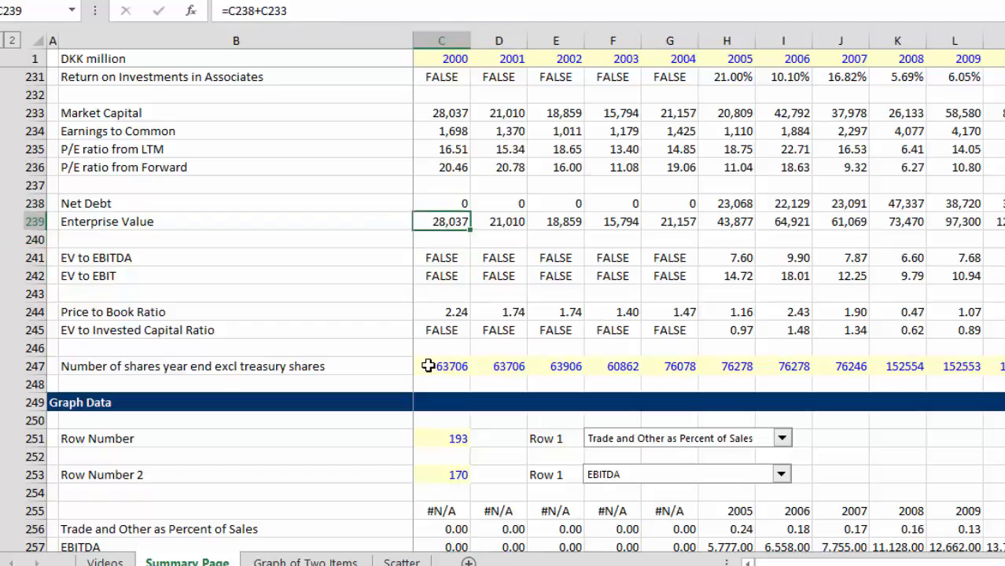
# Step: Examine the 2005 Enterprise Value, EV to EBITDA, EV to EBIT and Price to Book Ratio formulas in rows 239 to 244
pyautogui.press('Right')
pyautogui.press('Right')
pyautogui.press('Right')
pyautogui.press('Right')
pyautogui.press('Right')
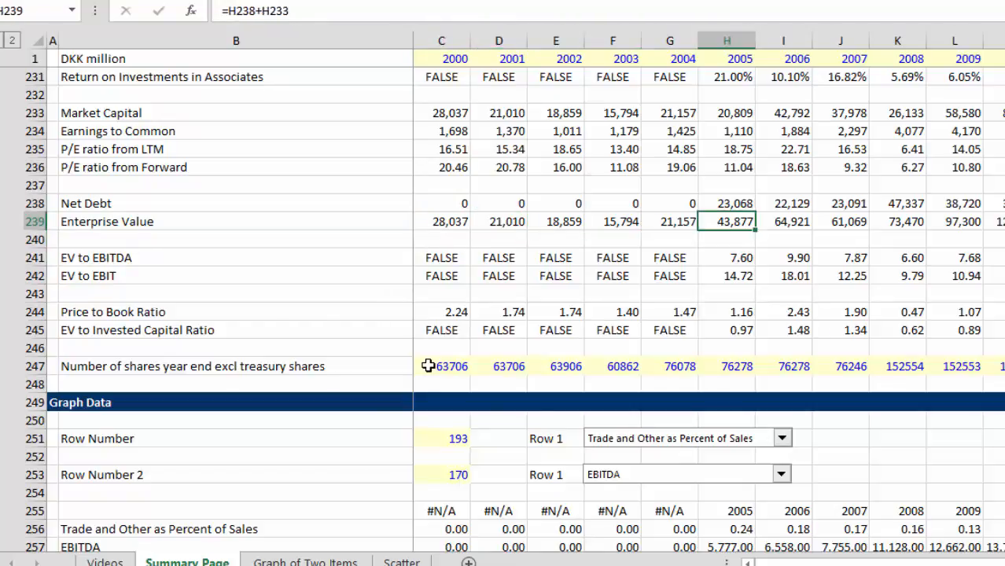
pyautogui.press('Down')
pyautogui.press('Down')
pyautogui.press('Down')
pyautogui.press('Down')
pyautogui.press('Down')
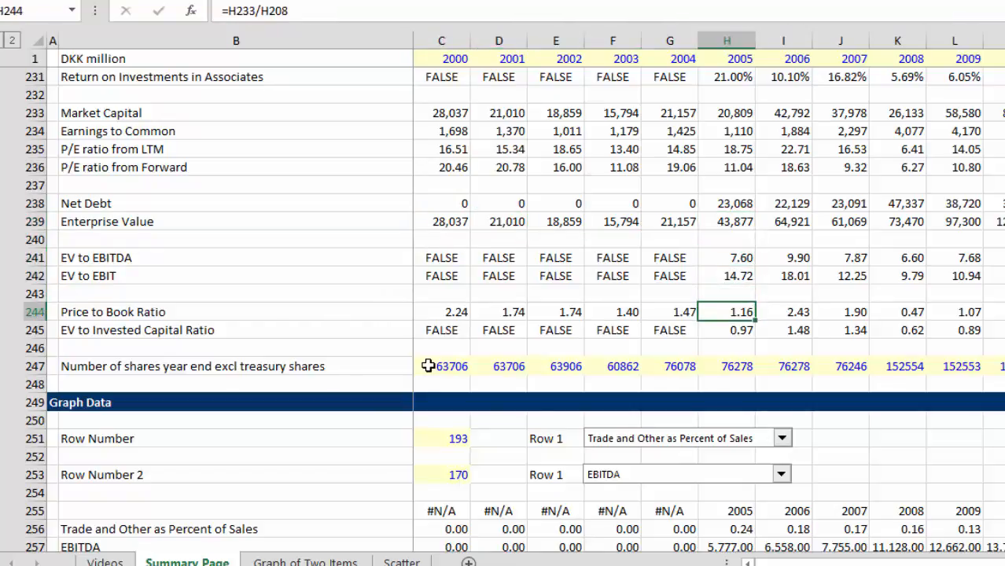
# Step: Examine the Price to Book Ratio in row 244 from 2005 through the latest years, including 2008
pyautogui.press('Right')
pyautogui.press('Right')
pyautogui.press('Right')
pyautogui.press('Right')
pyautogui.press('Right')
pyautogui.press('Right')
pyautogui.press('Right')
pyautogui.press('Right')
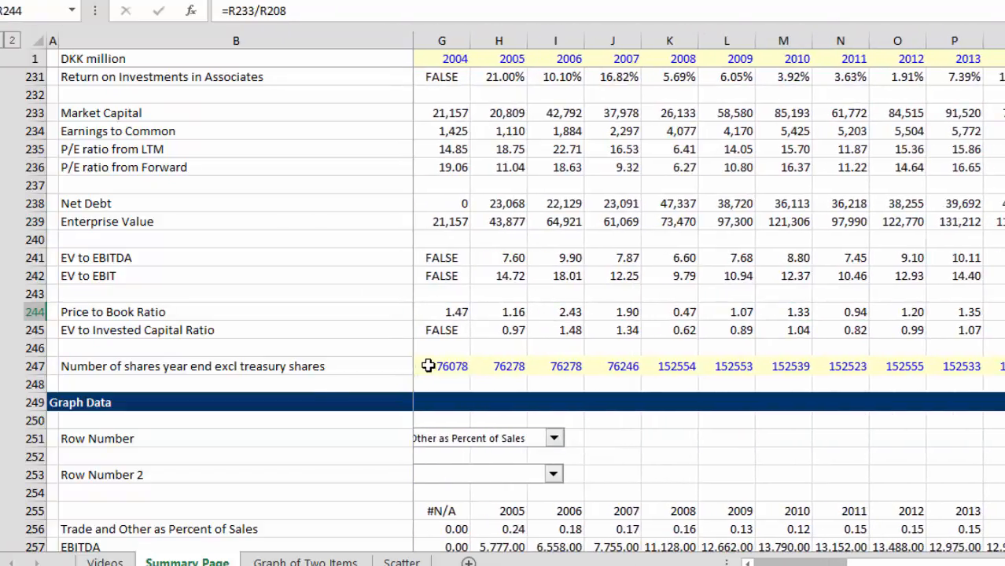
pyautogui.press('Left')
pyautogui.press('Left')
pyautogui.press('Left')
pyautogui.press('Left')
pyautogui.press('Left')
pyautogui.press('Left')
pyautogui.press('Left')
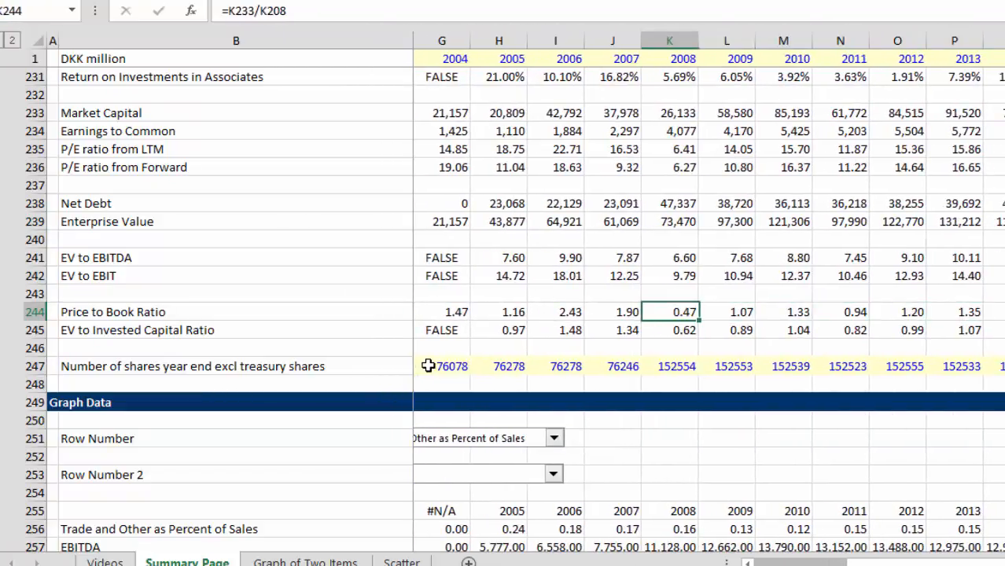
pyautogui.press('Right')
pyautogui.press('Right')
pyautogui.press('Right')
pyautogui.press('Right')
# Step: Compare the Price to Book Ratio in row 244 for 2011 to 2014, selecting the cells from 2012 onward
pyautogui.press('Right')
pyautogui.press('Right')
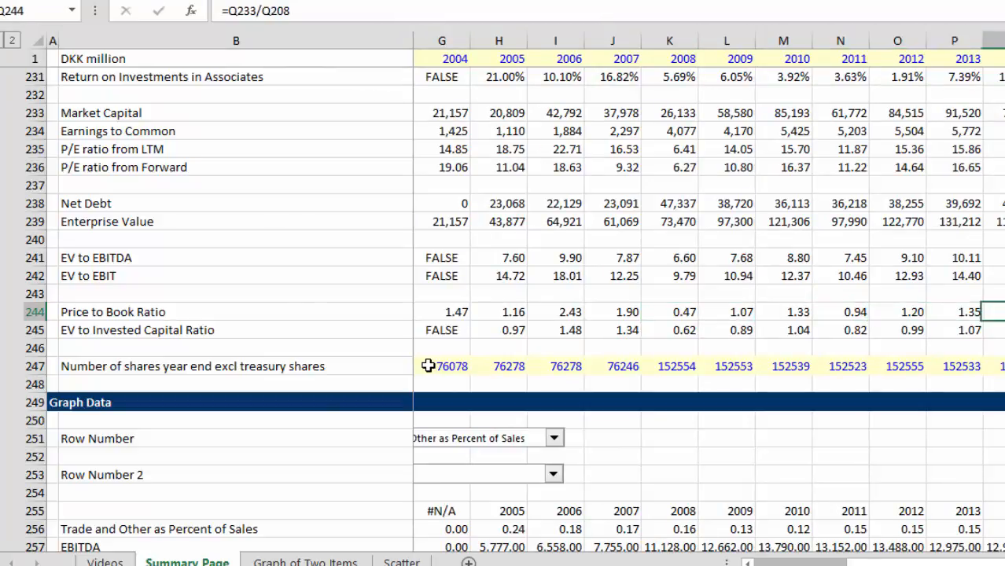
pyautogui.press('Left')
pyautogui.press('Left')
pyautogui.press('Left')
pyautogui.press('Left')
pyautogui.press('Right')
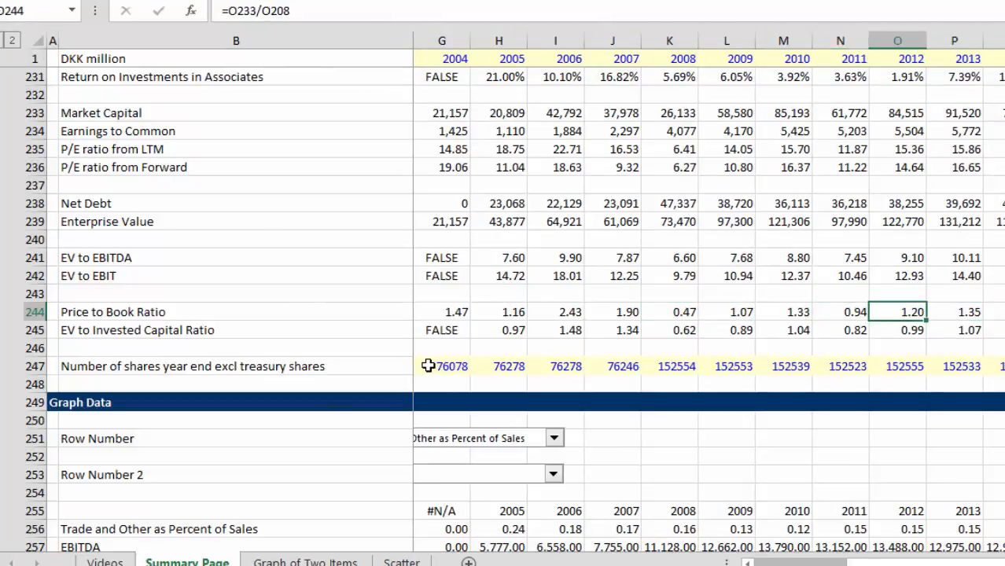
pyautogui.hotkey('shift', 'Right')
pyautogui.press('Left')
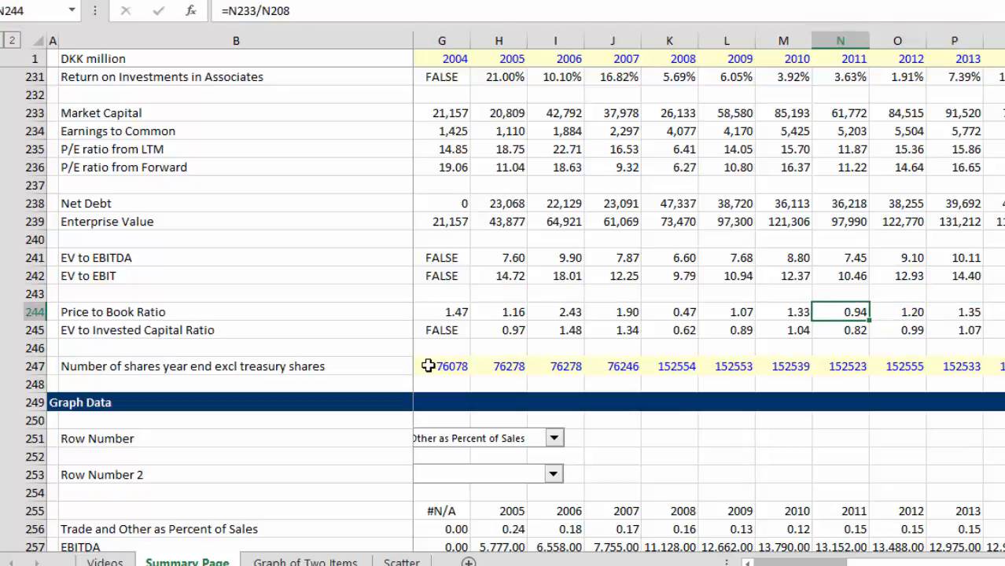
pyautogui.press('Right')
pyautogui.press('Right')
pyautogui.press('Right')
pyautogui.press('Right')
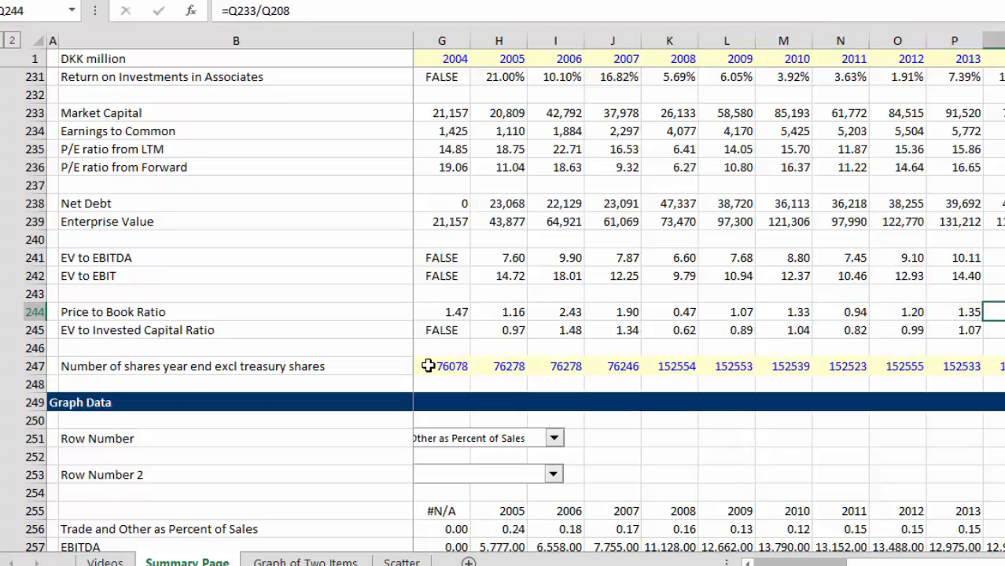
pyautogui.press('Left')
pyautogui.press('Left')
pyautogui.hotkey('shift', 'Right')
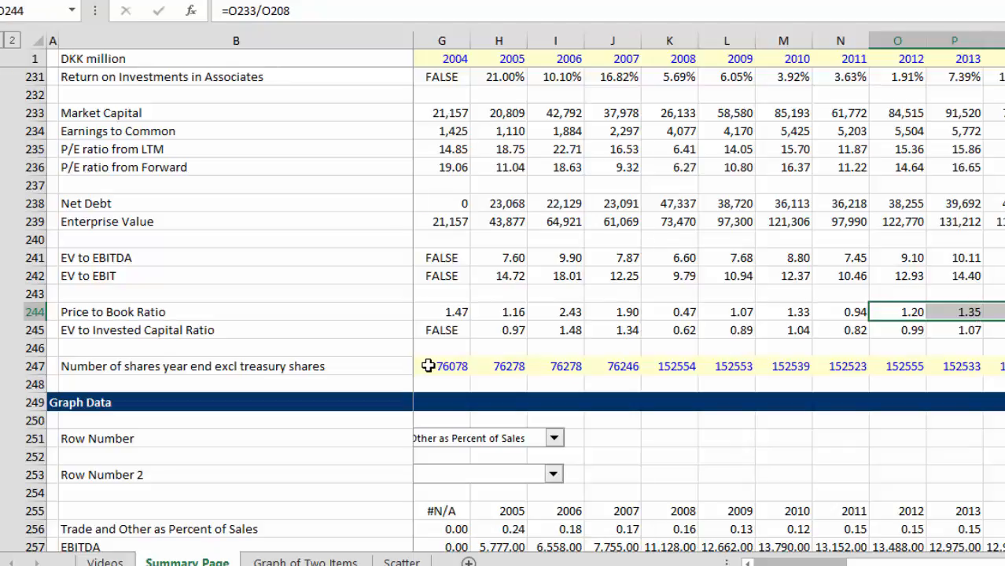
# Step: Examine the 2012 Market Capital and Earnings to Common formulas in rows 233 and 234
pyautogui.press('Up')
pyautogui.press('Up')
pyautogui.press('Up')
pyautogui.press('Up')
pyautogui.press('Up')
pyautogui.press('Up')
pyautogui.press('Up')
pyautogui.press('Up')
pyautogui.press('Up')
pyautogui.press('Up')
pyautogui.press('Up')
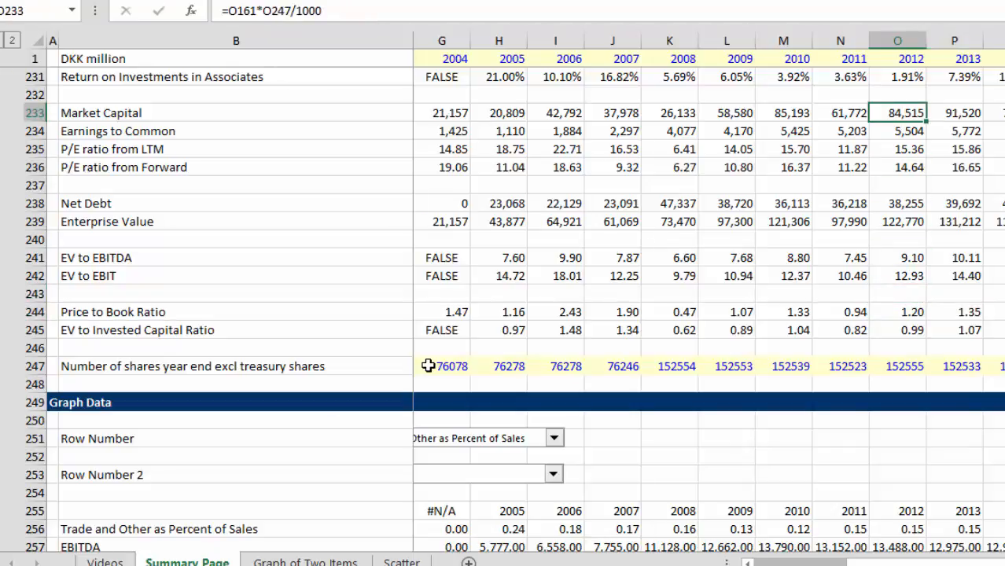
pyautogui.press('Down')
pyautogui.press('Down')
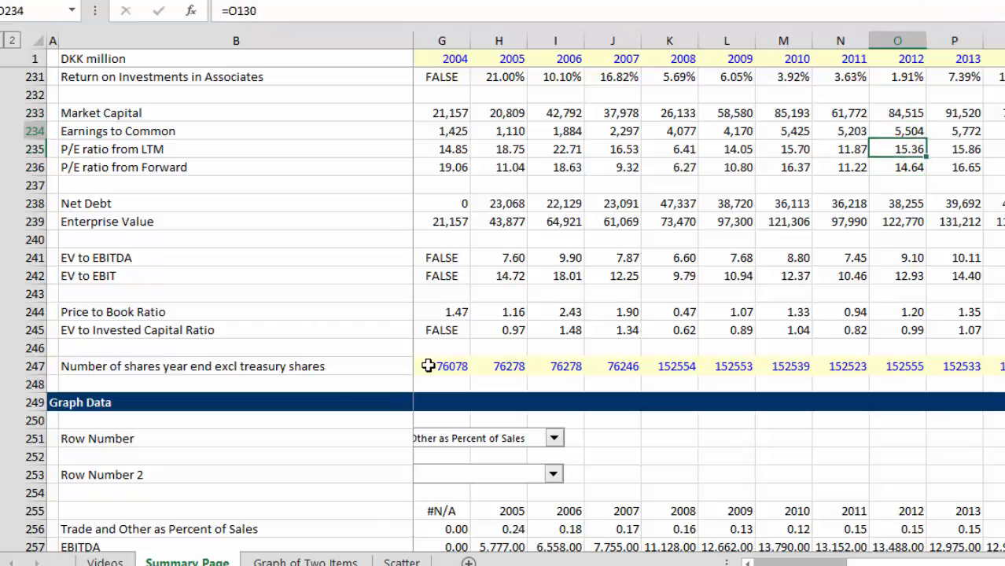
pyautogui.press('Up')
pyautogui.press('Up')
pyautogui.press('Up')
pyautogui.press('Up')
pyautogui.press('Up')
pyautogui.press('Up')
pyautogui.press('Up')
pyautogui.press('Up')
pyautogui.press('Up')
pyautogui.press('Up')
pyautogui.press('Up')
pyautogui.press('Up')
pyautogui.press('Up')
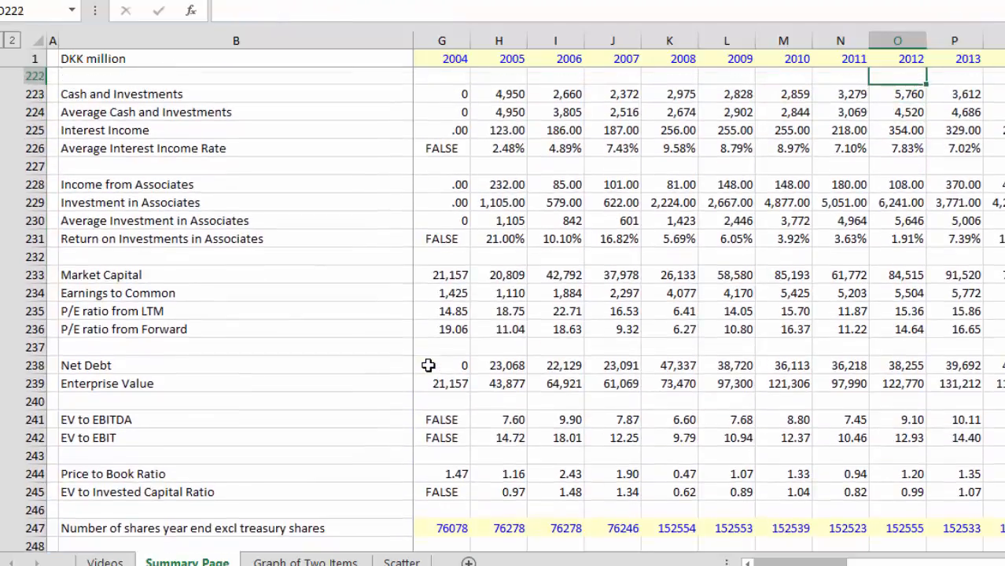
# Step: Locate ROE in row 211 and select its 2012 to 2014 values for review
pyautogui.press('Up')
pyautogui.press('Up')
pyautogui.press('Up')
pyautogui.press('Up')
pyautogui.press('Up')
pyautogui.press('Up')
pyautogui.press('Up')
pyautogui.press('Up')
pyautogui.press('Up')
pyautogui.press('Up')
pyautogui.press('Up')
pyautogui.press('Up')
pyautogui.press('Up')
pyautogui.press('Up')
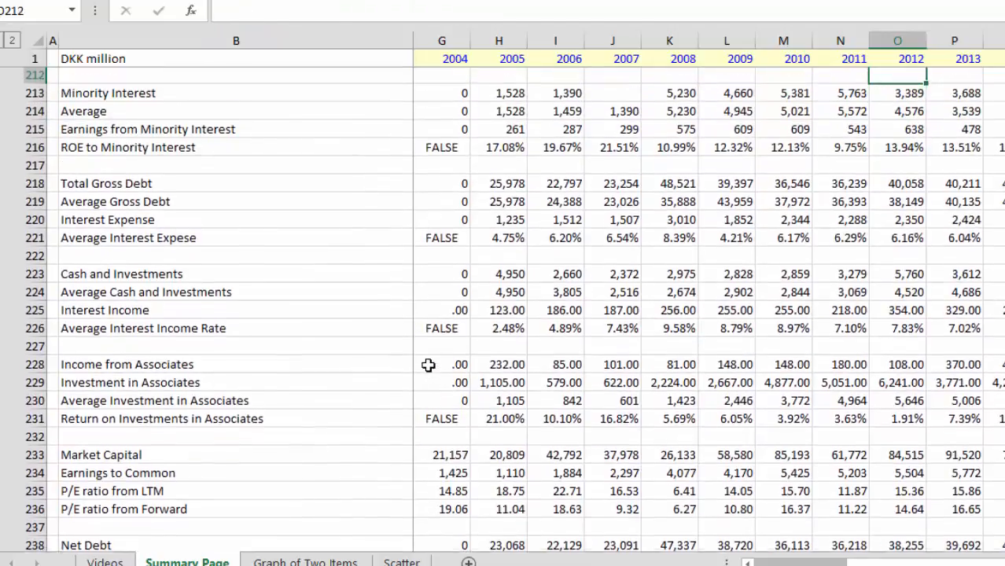
pyautogui.press('Down')
pyautogui.press('Down')
pyautogui.press('Down')
pyautogui.press('Down')
pyautogui.press('Down')
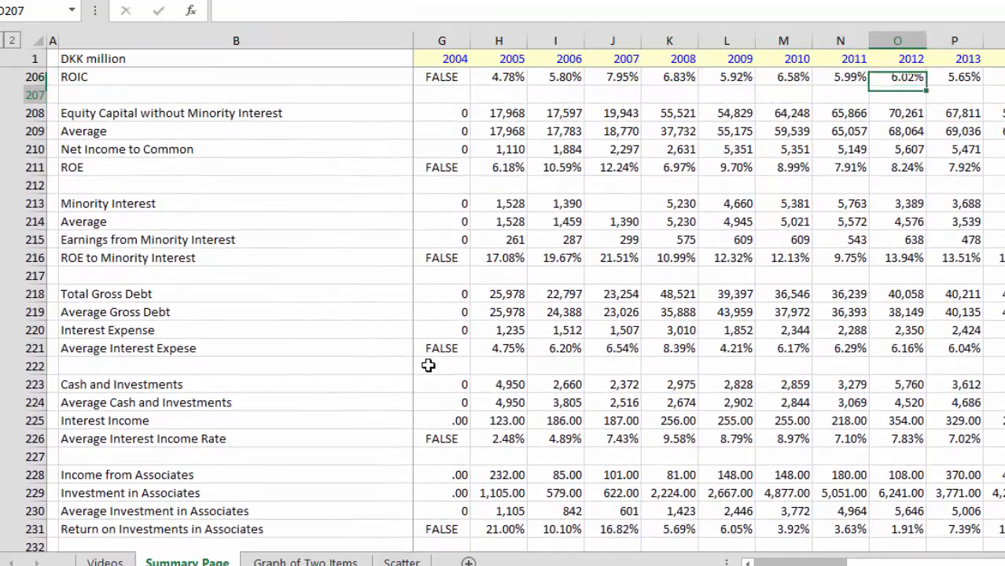
pyautogui.hotkey('shift', 'Right')
pyautogui.hotkey('shift', 'Right')
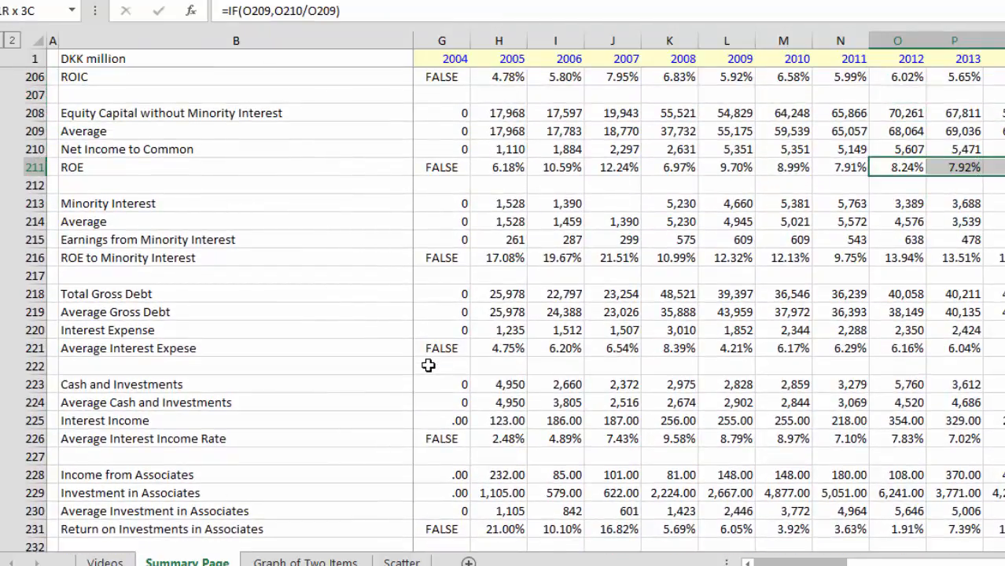
pyautogui.press('Left')
pyautogui.press('Right')
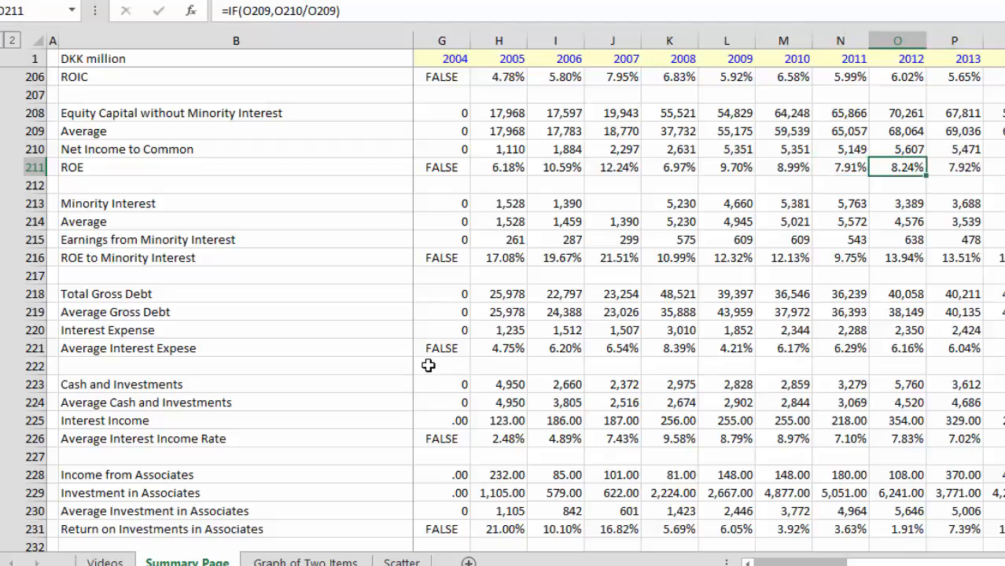
pyautogui.hotkey('shift', 'Right')
pyautogui.hotkey('shift', 'Right')
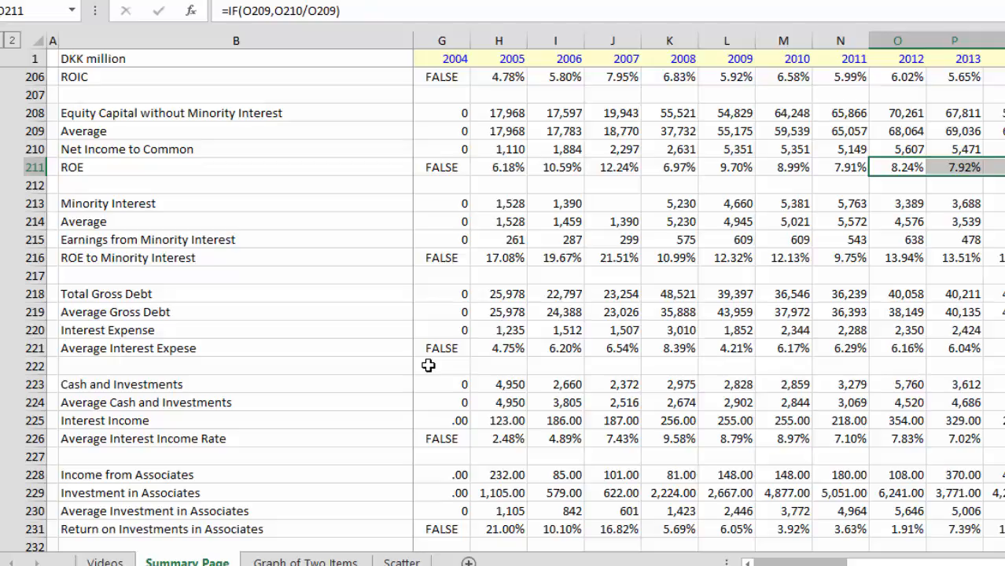
# Step: Examine the ROE formulas in row 211 year by year from 2012 to 2014 and reselect those three cells
pyautogui.press('Down')
pyautogui.press('Up')
pyautogui.press('Right')
pyautogui.press('Right')
pyautogui.press('Left')
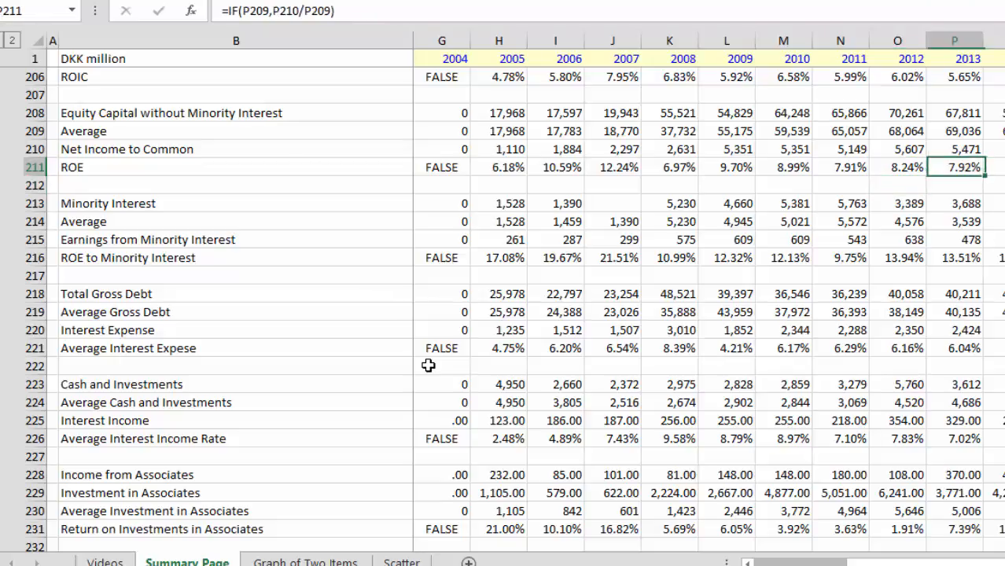
pyautogui.press('Left')
pyautogui.press('Right')
pyautogui.press('Right')
pyautogui.press('Left')
pyautogui.press('Left')
pyautogui.hotkey('shift', 'Right')
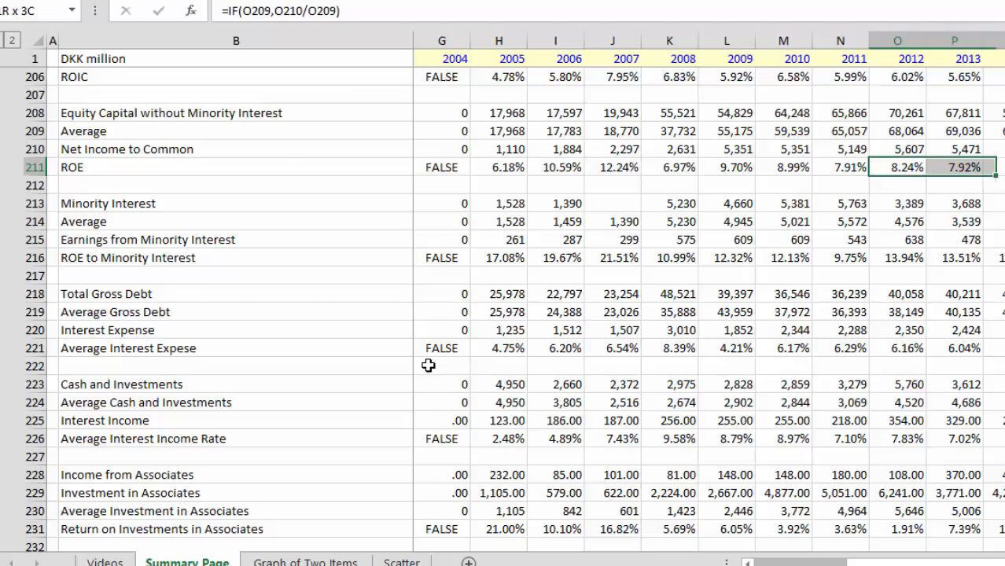
# Step: Go from ROE down to the 2012 Price to Book Ratio in row 244 and view the valuation rows around it
pyautogui.press('Down')
pyautogui.press('Down')
pyautogui.press('Down')
pyautogui.press('Down')
pyautogui.press('Down')
pyautogui.press('Down')
pyautogui.press('Down')
pyautogui.press('Down')
pyautogui.press('Down')
pyautogui.press('Down')
pyautogui.press('Down')
pyautogui.press('Down')
pyautogui.press('Down')
pyautogui.press('Down')
pyautogui.press('Down')
pyautogui.press('Down')
pyautogui.press('Down')
pyautogui.press('Down')
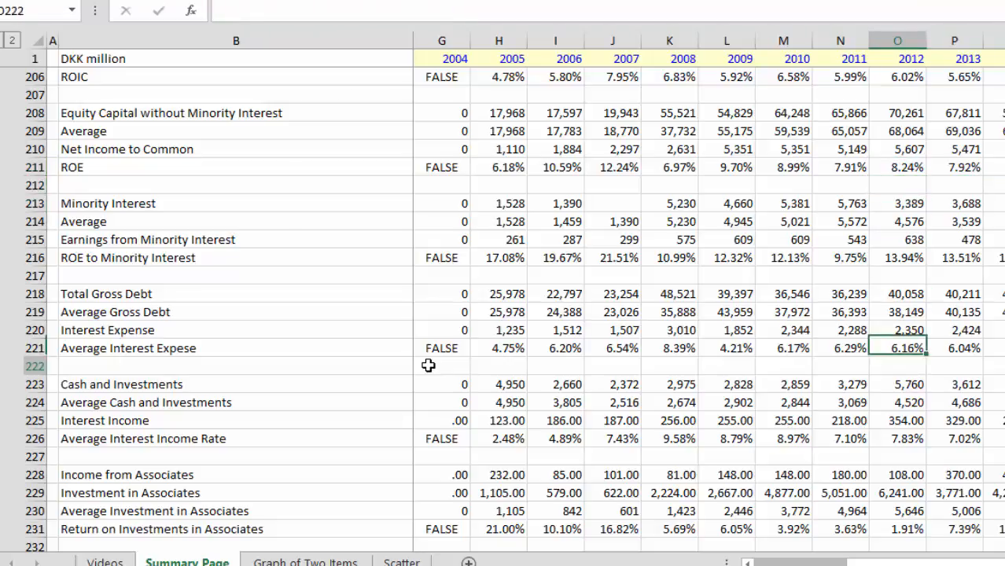
pyautogui.press('Down')
pyautogui.press('Down')
pyautogui.press('Down')
pyautogui.press('Down')
pyautogui.press('Down')
pyautogui.press('Down')
pyautogui.press('Down')
pyautogui.press('Down')
pyautogui.press('Down')
pyautogui.press('Down')
pyautogui.press('Down')
pyautogui.press('Down')
pyautogui.press('Down')
pyautogui.press('Down')
pyautogui.press('Down')
pyautogui.press('Down')
pyautogui.press('Down')
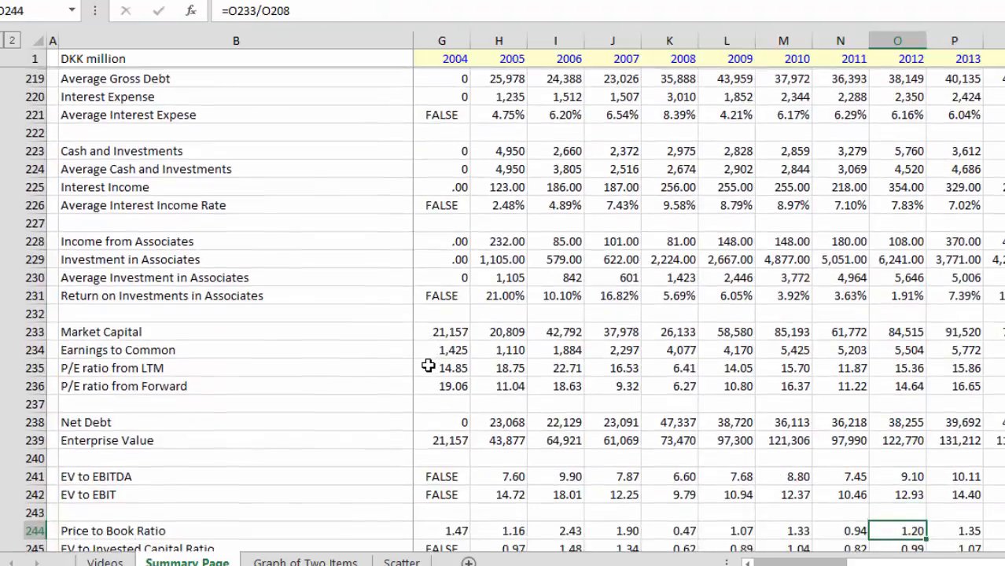
pyautogui.press('Up')
pyautogui.press('Up')
pyautogui.press('Down')
pyautogui.press('Down')
pyautogui.press('Down')
pyautogui.press('Down')
pyautogui.press('Down')
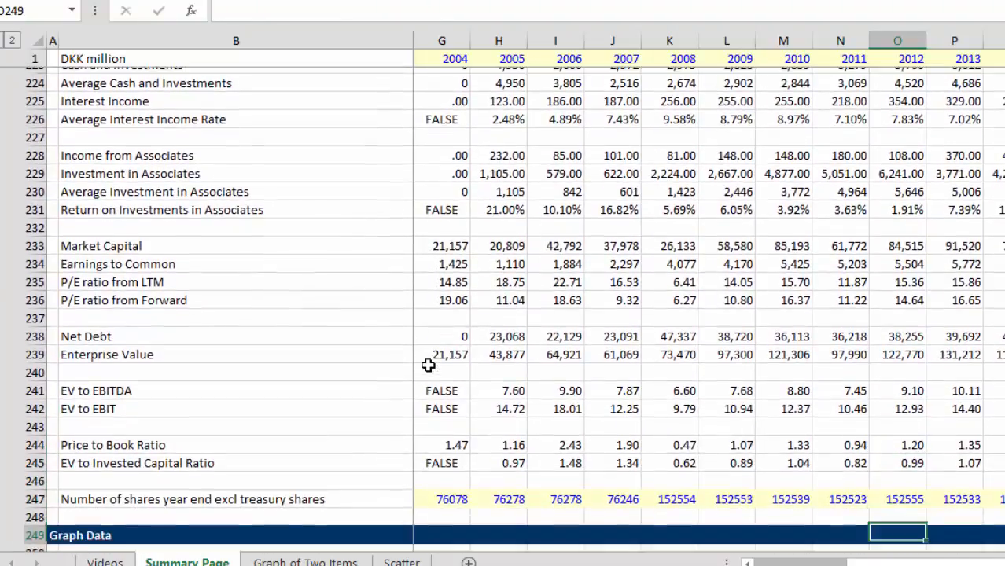
# Step: Examine the 2012 formulas for Enterprise Value in row 239 and EV to EBITDA in row 241
pyautogui.press('Up')
pyautogui.press('Up')
pyautogui.press('Up')
pyautogui.press('Up')
pyautogui.press('Up')
pyautogui.press('Up')
pyautogui.press('Up')
pyautogui.press('Up')
pyautogui.press('Up')
pyautogui.press('Up')
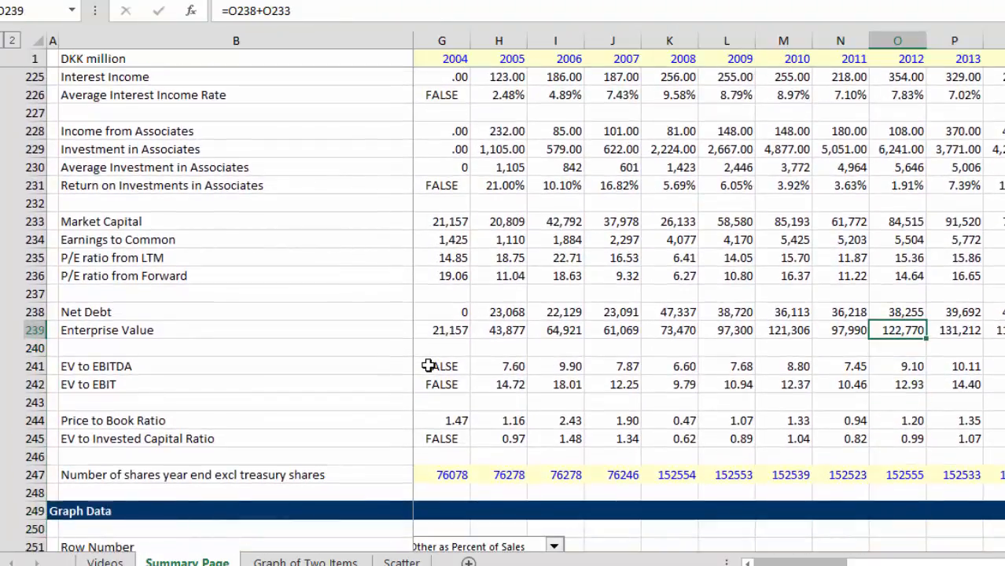
pyautogui.press('Down')
pyautogui.press('Up')
pyautogui.press('Up')
pyautogui.press('Up')
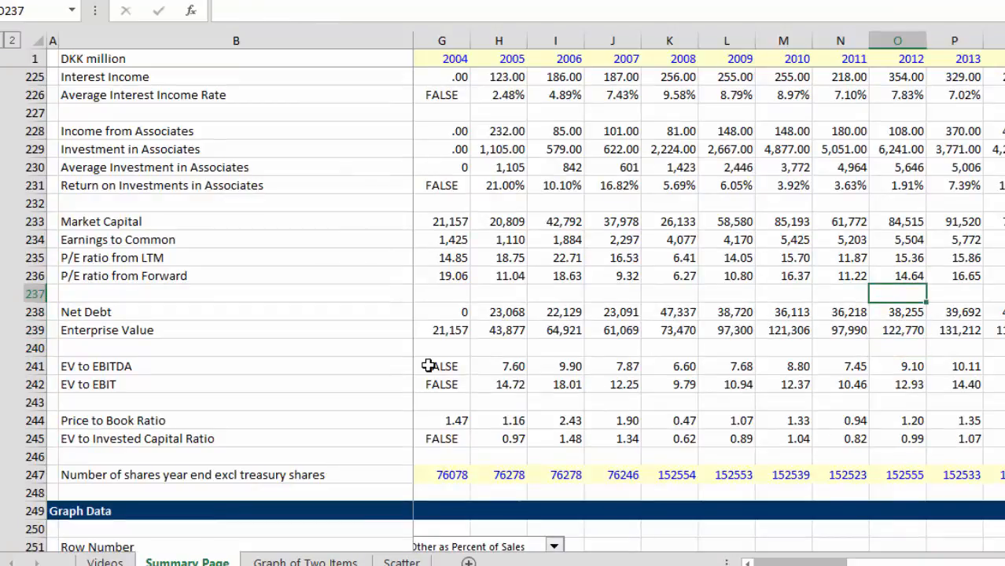
pyautogui.press('Down')
pyautogui.press('Down')
pyautogui.press('Down')
pyautogui.press('Down')
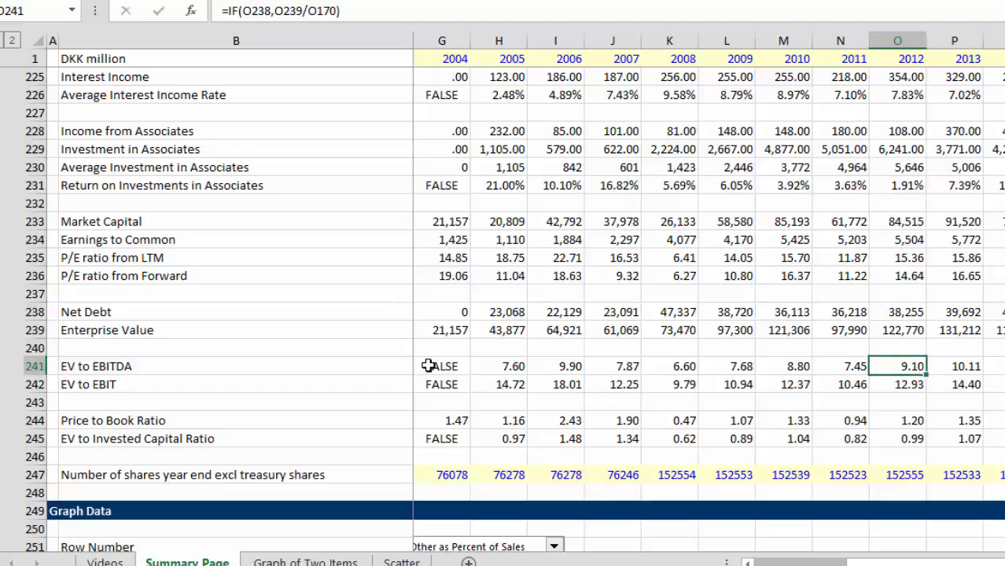
# Step: Compare the EV to Invested Capital Ratio in row 245 across the years 2008 to 2013
pyautogui.press('Down')
pyautogui.press('Down')
pyautogui.press('Down')
pyautogui.press('Down')
pyautogui.press('Left')
pyautogui.press('Left')
pyautogui.press('Left')
pyautogui.press('Left')
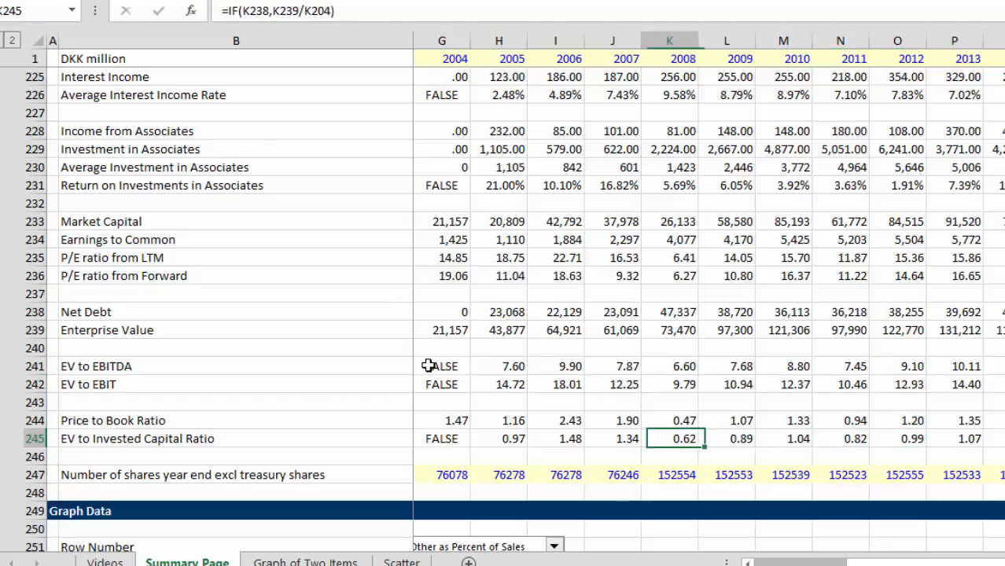
pyautogui.press('Right')
pyautogui.press('Right')
pyautogui.press('Right')
pyautogui.press('Right')
pyautogui.press('Right')
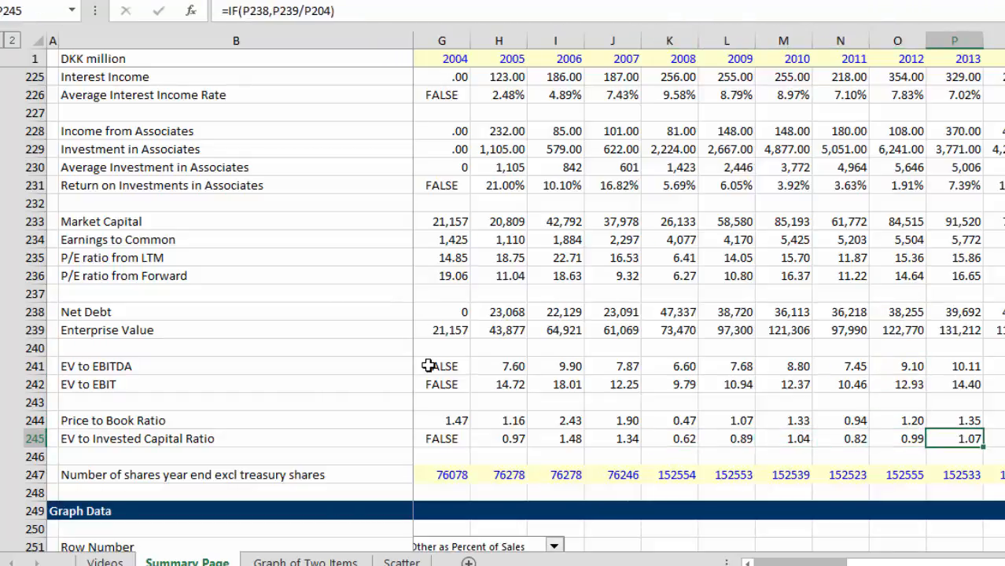
# Step: Locate the 2012 ROIC value in row 206 to set against the EV to Invested Capital Ratio
pyautogui.press('Left')
pyautogui.press('Up')
pyautogui.press('Up')
pyautogui.press('Up')
pyautogui.press('Up')
pyautogui.press('Up')
pyautogui.press('Up')
pyautogui.press('Up')
pyautogui.press('Up')
pyautogui.press('Up')
pyautogui.press('Up')
pyautogui.press('Up')
pyautogui.press('Up')
pyautogui.press('Up')
pyautogui.press('Up')
pyautogui.press('Up')
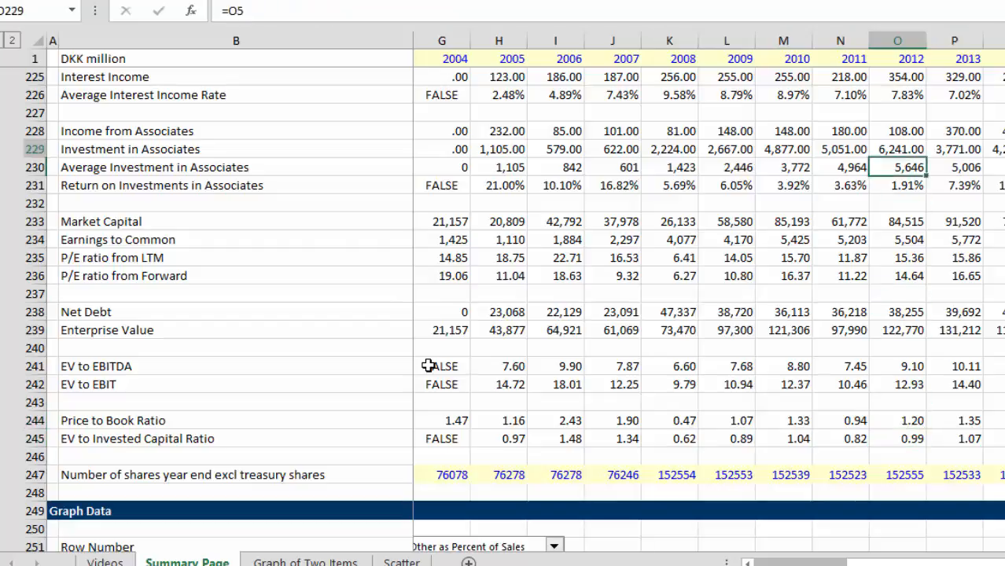
pyautogui.press('Up')
pyautogui.press('Up')
pyautogui.press('Up')
pyautogui.press('Up')
pyautogui.press('Up')
pyautogui.press('Up')
pyautogui.press('Up')
pyautogui.press('Up')
pyautogui.press('Up')
pyautogui.press('Up')
pyautogui.press('Up')
pyautogui.press('Up')
pyautogui.press('Up')
pyautogui.press('Up')
pyautogui.press('Up')
pyautogui.press('Up')
pyautogui.press('Up')
pyautogui.press('Up')
pyautogui.press('Up')
pyautogui.press('Up')
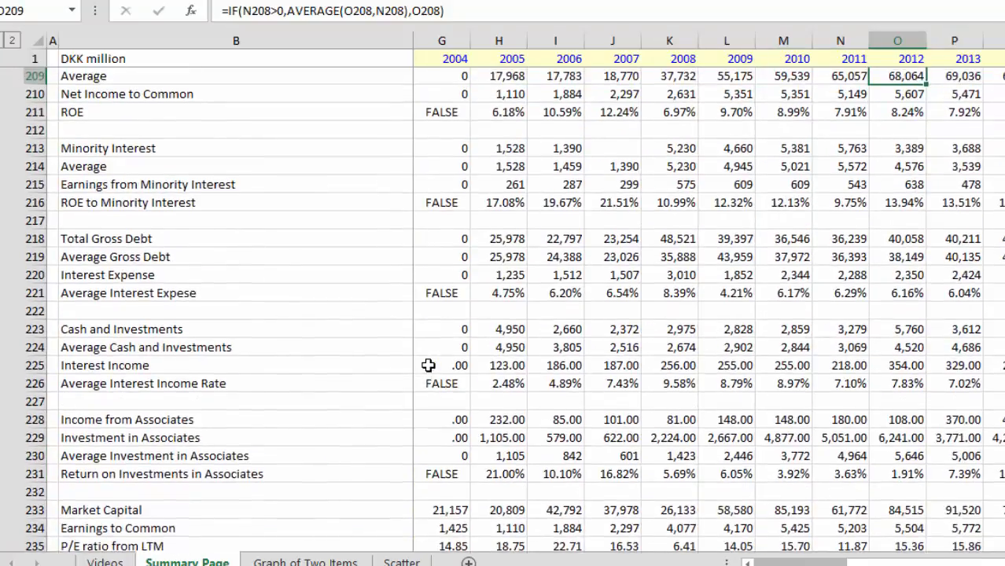
pyautogui.press('Up')
pyautogui.press('Up')
pyautogui.press('Up')
pyautogui.press('Up')
pyautogui.press('Up')
pyautogui.press('Up')
pyautogui.press('Up')
pyautogui.press('Up')
pyautogui.press('Up')
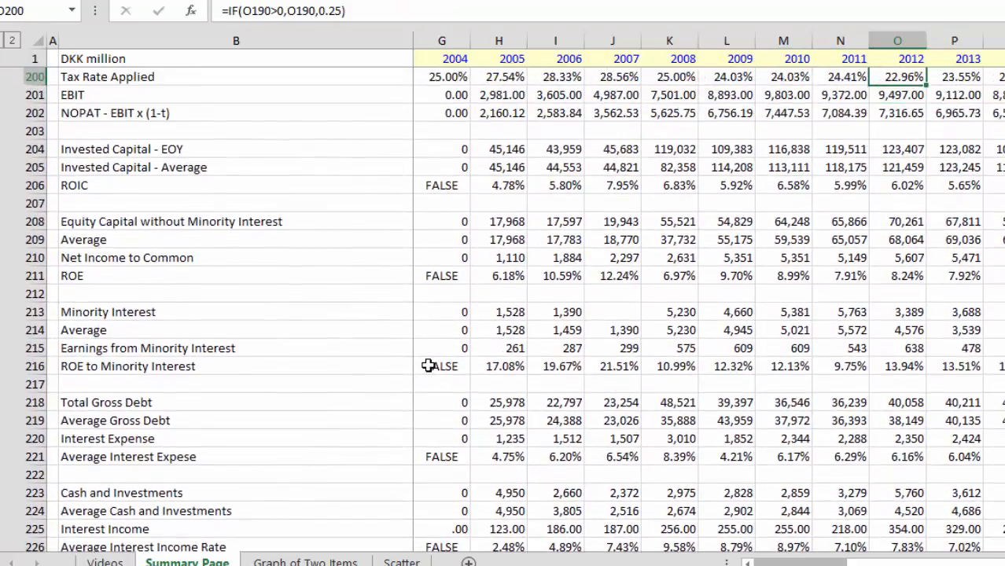
pyautogui.press('Down')
pyautogui.press('Down')
pyautogui.press('Down')
pyautogui.press('Down')
pyautogui.press('Down')
pyautogui.press('Down')
# Step: Compare the ROIC values and formulas in row 206 year by year from 2009 through column R
pyautogui.press('Left')
pyautogui.press('Left')
pyautogui.press('Left')
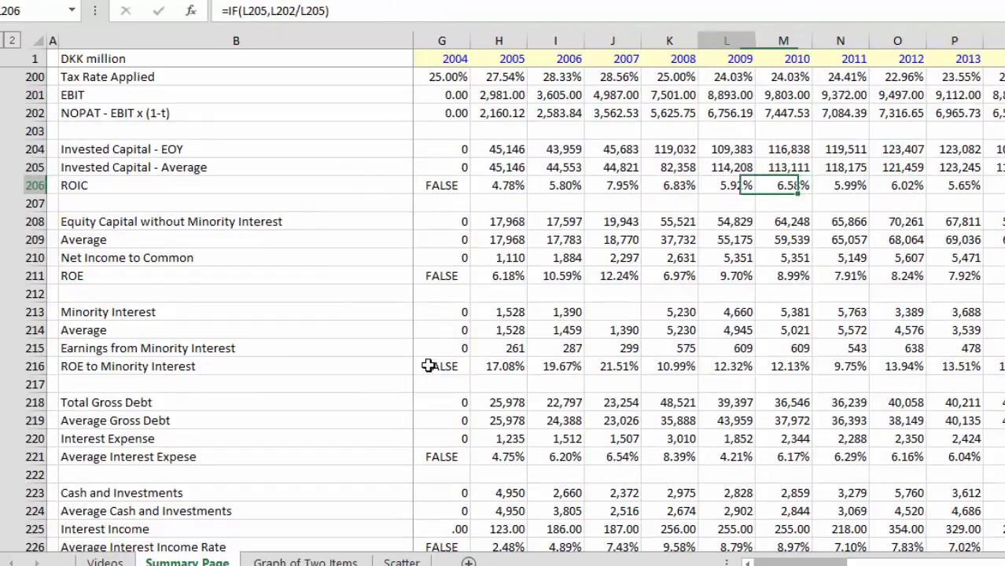
pyautogui.press('Right')
pyautogui.press('Right')
pyautogui.press('Right')
pyautogui.press('Right')
pyautogui.press('Right')
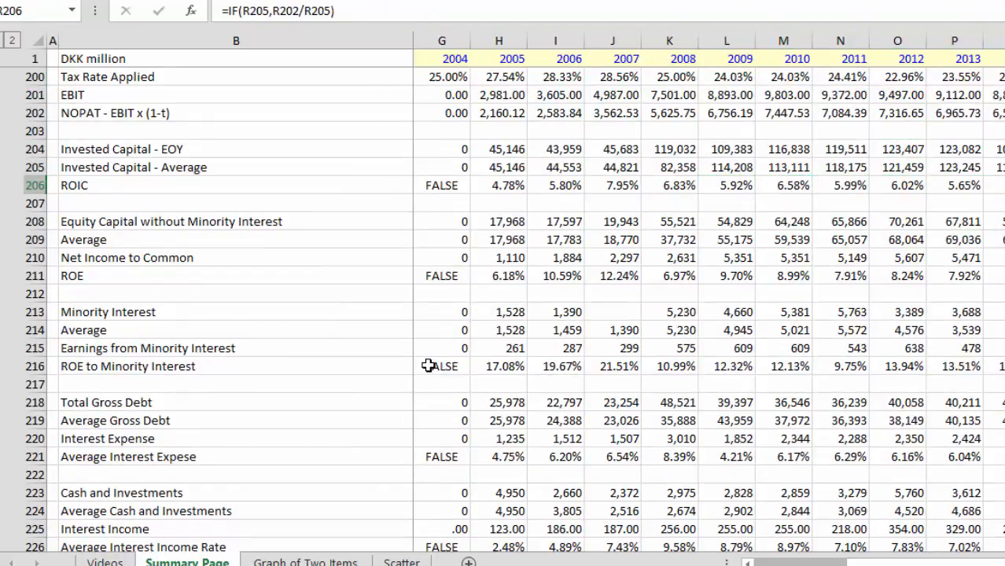
pyautogui.press('Left')
pyautogui.press('Left')
pyautogui.press('Left')
pyautogui.press('Left')
pyautogui.press('Left')
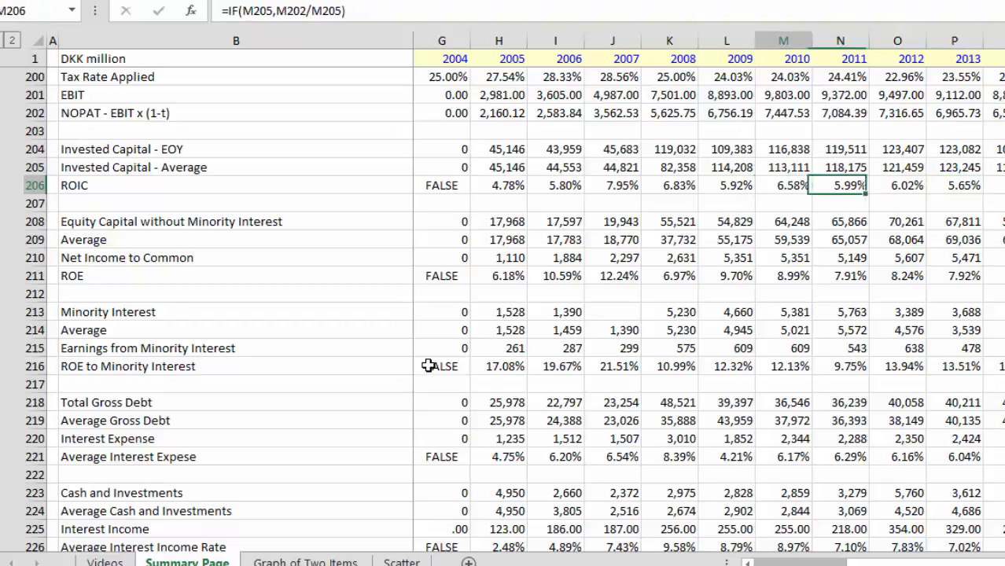
pyautogui.press('Right')
pyautogui.press('Right')
pyautogui.press('Right')
pyautogui.press('Right')
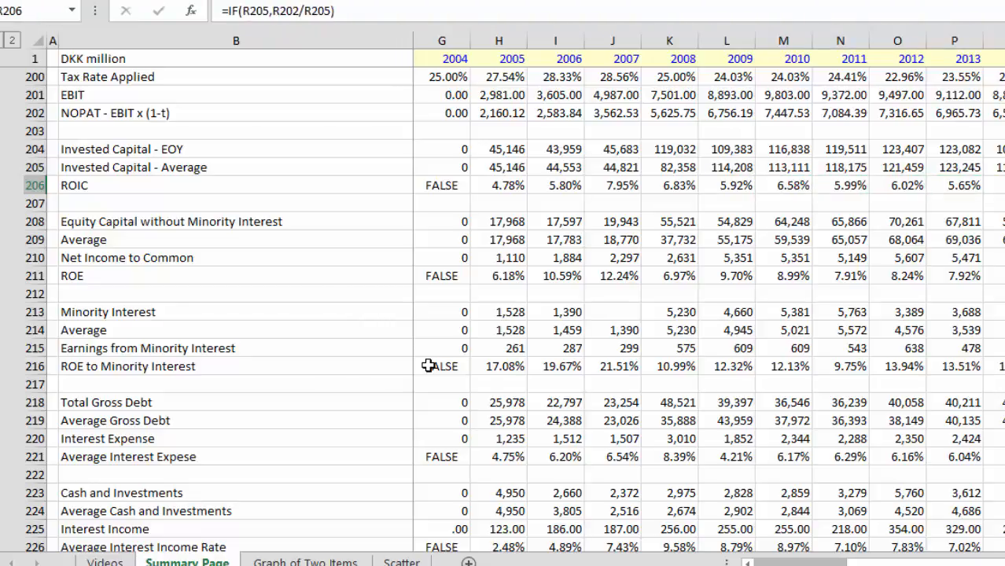
# Step: Return to column A and go back up to the Balance Sheet section at the start of the sheet
pyautogui.press('Left')
pyautogui.press('Left')
pyautogui.press('Left')
pyautogui.press('Left')
pyautogui.press('Left')
pyautogui.press('Left')
pyautogui.press('Left')
pyautogui.press('Left')
pyautogui.press('Left')
pyautogui.press('Left')
pyautogui.press('Left')
pyautogui.press('Left')
pyautogui.press('Left')
pyautogui.press('Left')
pyautogui.press('Left')
pyautogui.press('Left')
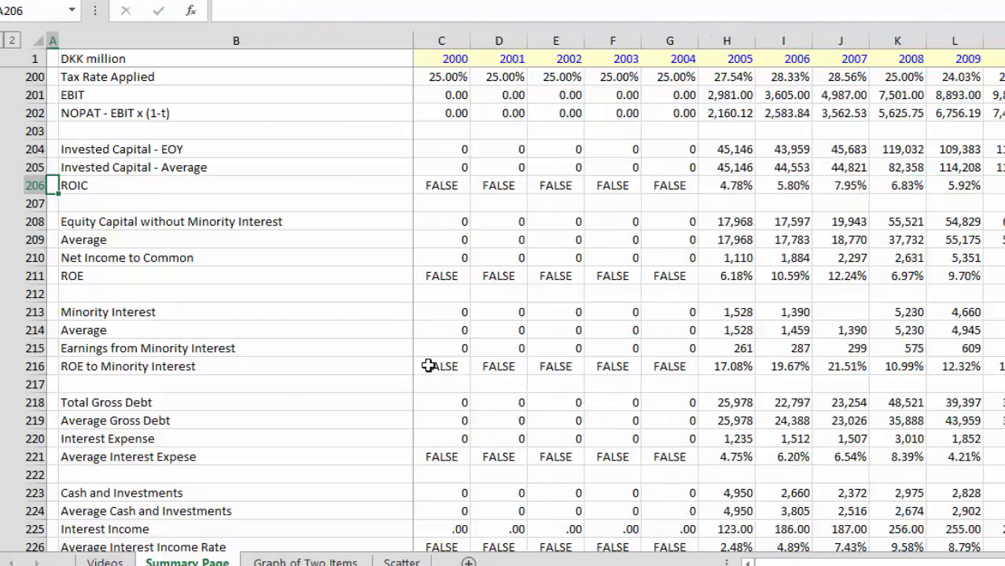
pyautogui.press('pageup')
pyautogui.press('pageup')
pyautogui.press('pageup')
pyautogui.press('pageup')
pyautogui.press('pageup')
pyautogui.press('pageup')
pyautogui.press('pageup')
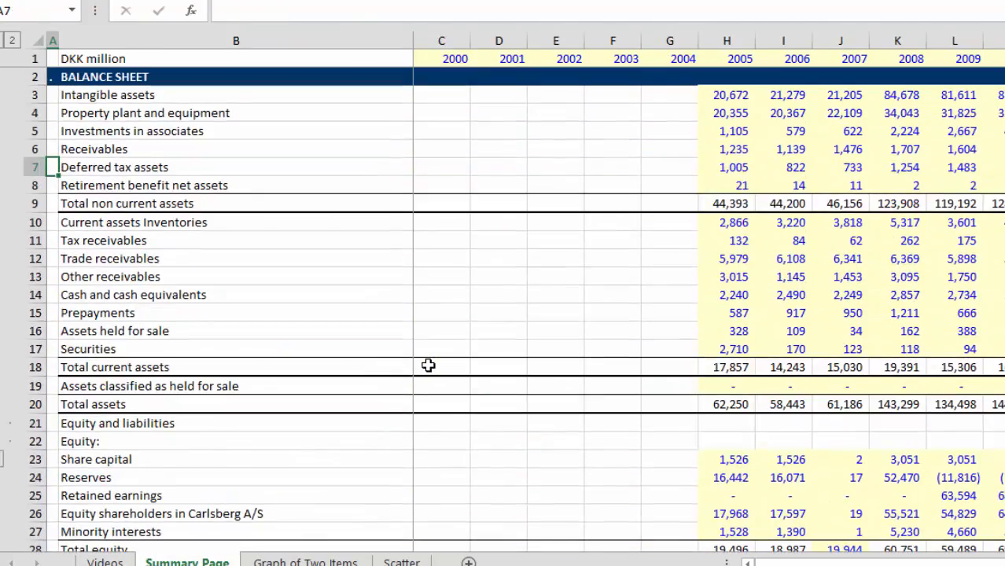
# Step: Look through the Summary Page from the Balance Sheet down to Graph Data, then return to the Balance Sheet
pyautogui.press('pagedown')
pyautogui.press('pagedown')
pyautogui.press('pagedown')
pyautogui.press('pagedown')
pyautogui.press('pagedown')
pyautogui.press('pagedown')
pyautogui.press('pagedown')
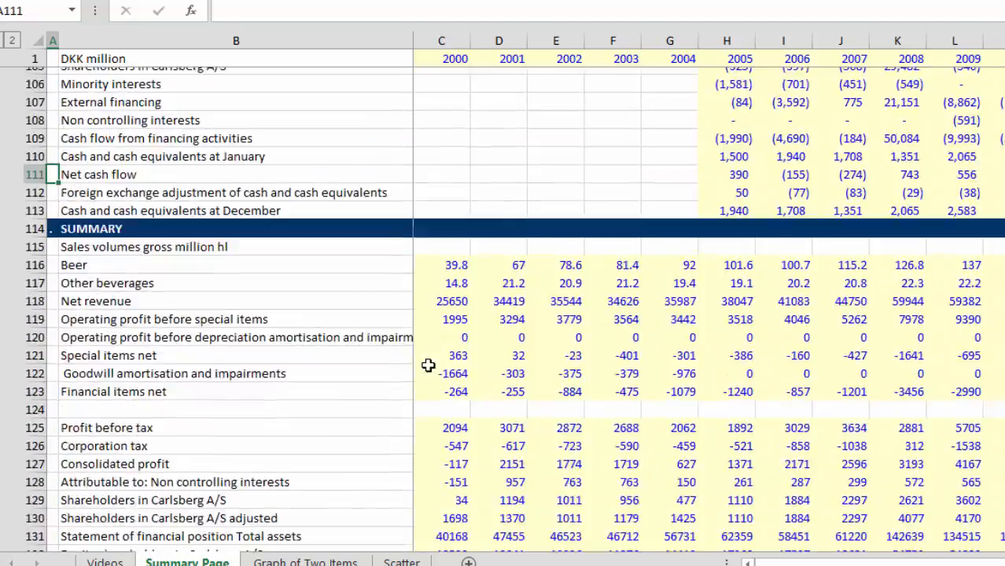
pyautogui.press('pagedown')
pyautogui.press('pagedown')
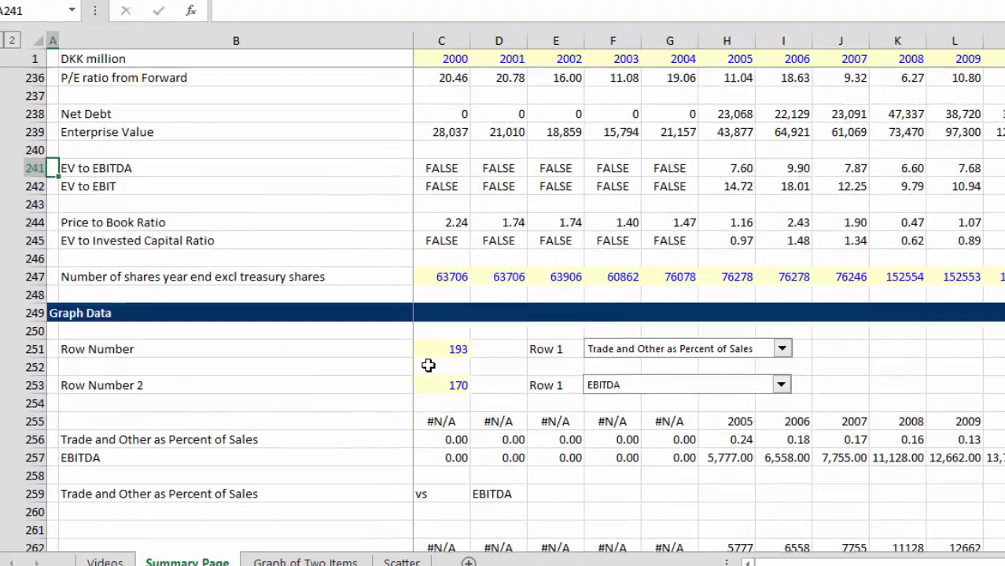
pyautogui.press('pageup')
pyautogui.press('pageup')
pyautogui.press('pageup')
pyautogui.press('pageup')
pyautogui.press('pageup')
pyautogui.press('pageup')
pyautogui.press('pageup')
pyautogui.press('pageup')
pyautogui.press('pageup')
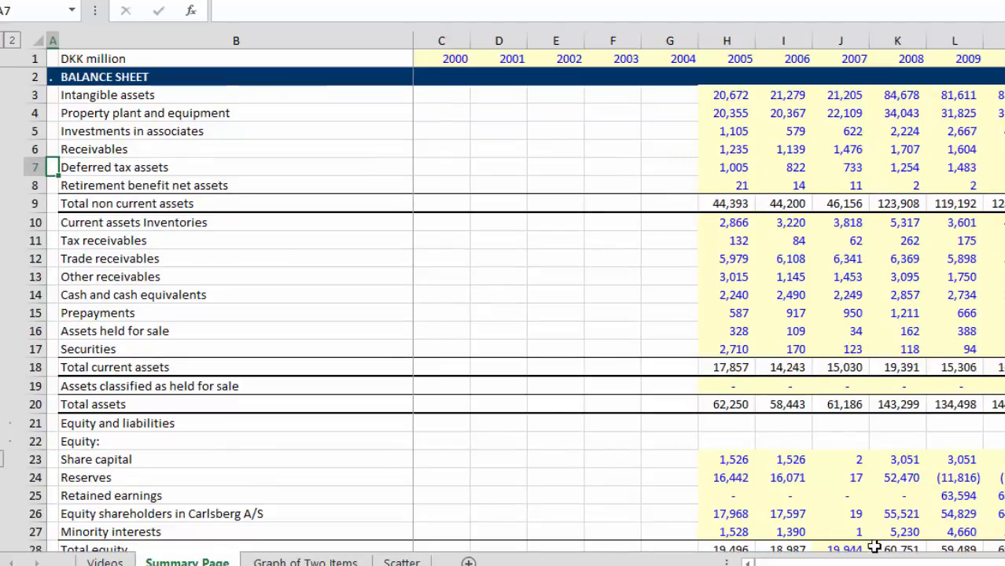
pyautogui.press('F10')
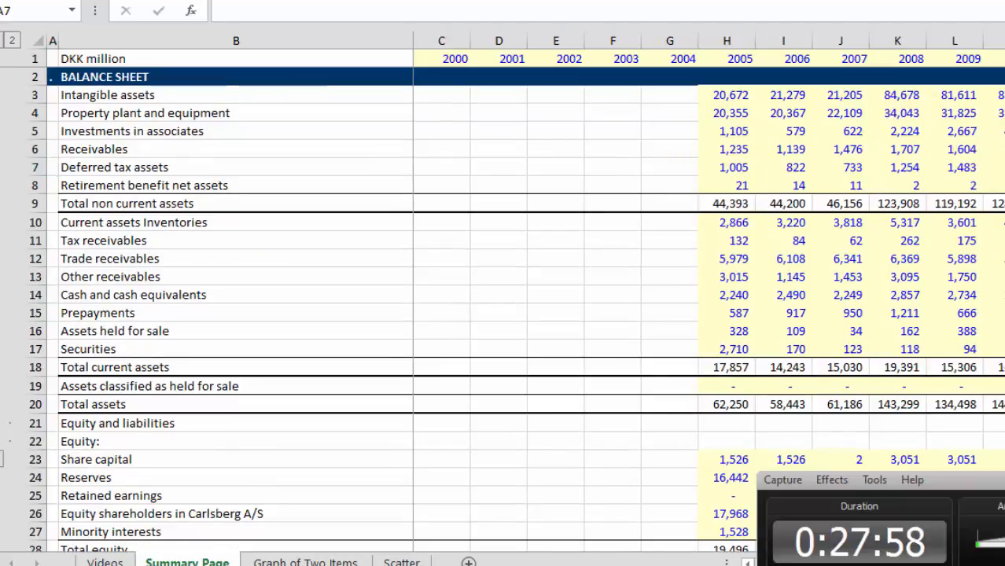